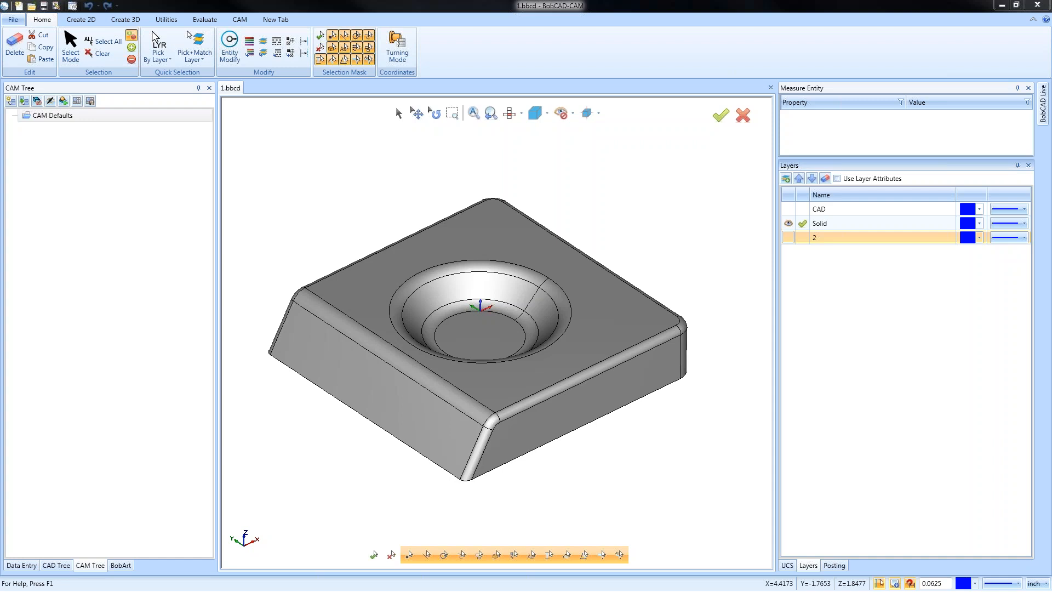
Create a milling job for the BC_3x_Mill machine with System Default parameters, default stock and Machine Setup - 1.
{"action": "middle_click_drag", "start_coordinate": [504, 347], "coordinate": [527, 367]}
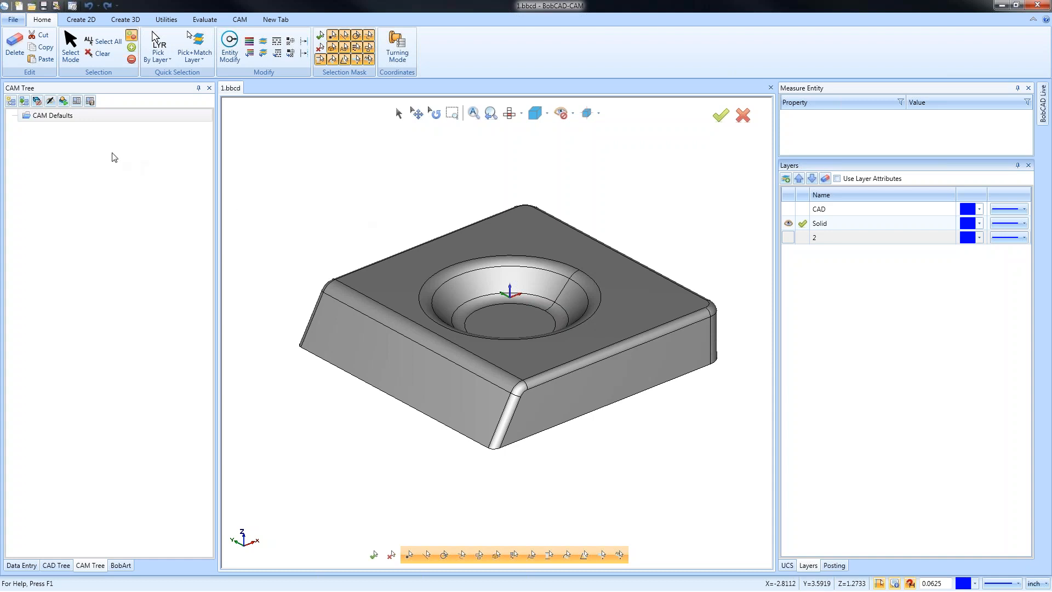
{"action": "left_click", "coordinate": [47, 118]}
{"action": "right_click", "coordinate": [47, 118]}
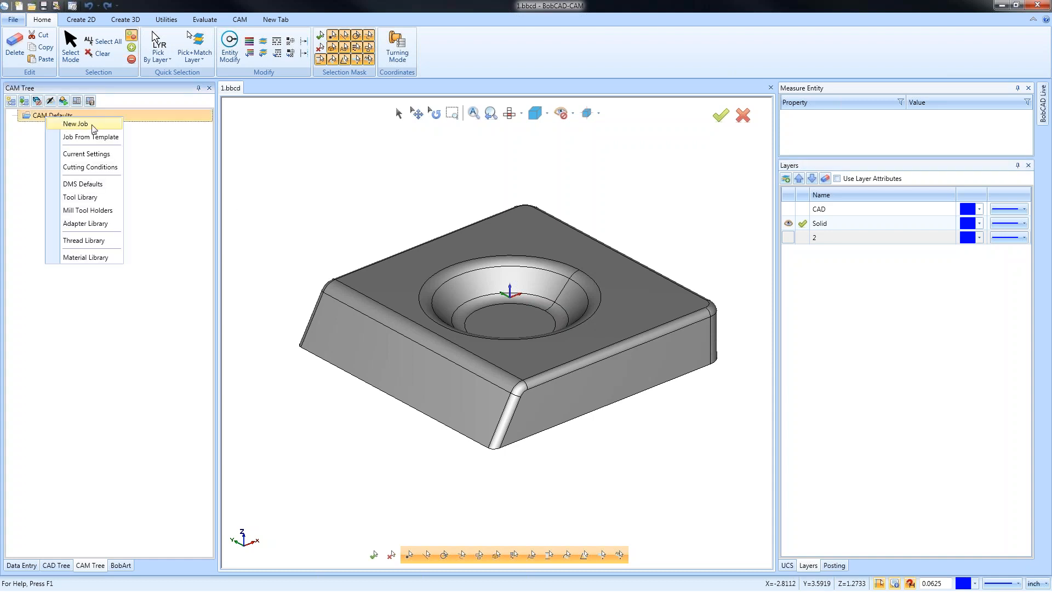
{"action": "left_click", "coordinate": [76, 123]}
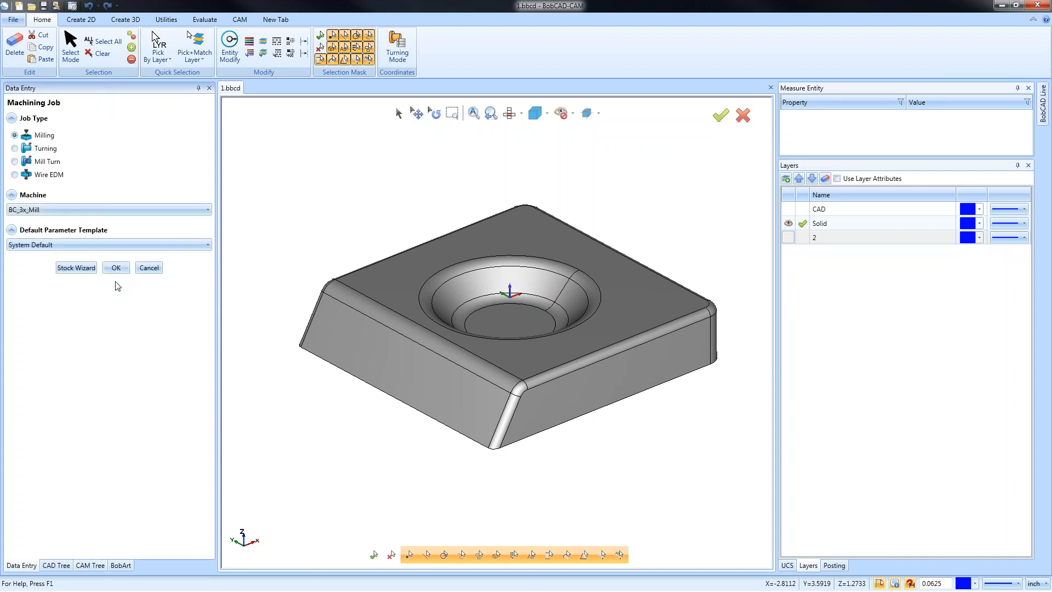
{"action": "left_click", "coordinate": [80, 270]}
{"action": "left_click", "coordinate": [76, 198]}
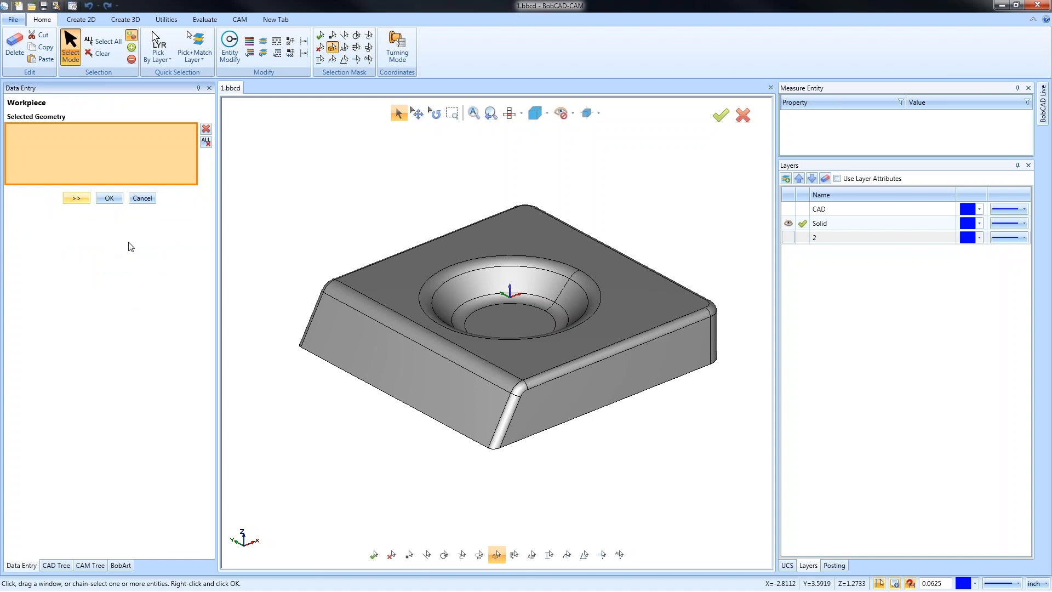
{"action": "left_click", "coordinate": [99, 465]}
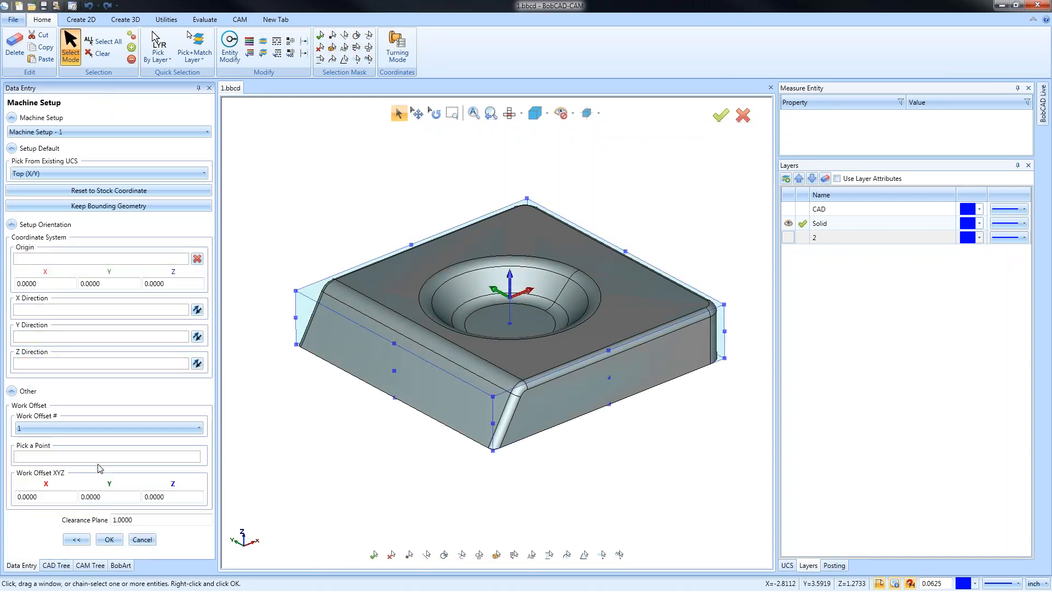
{"action": "left_click", "coordinate": [111, 539]}
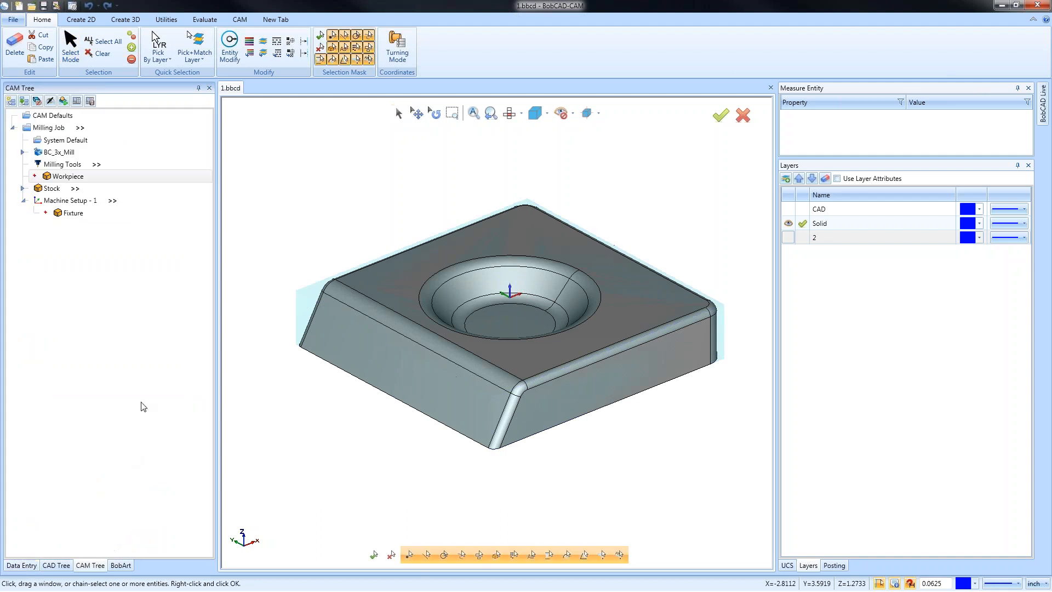
Browse the Mill 3 Axis machining strategies for Machine Setup - 1, previewing Planar and Radial, and cancel the wizard.
{"action": "right_click", "coordinate": [80, 200]}
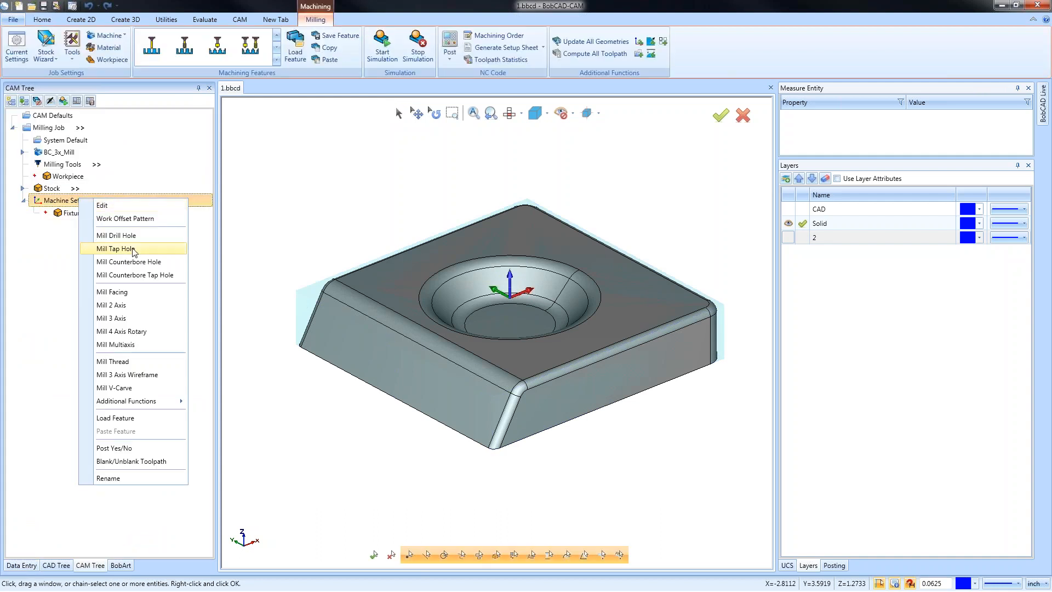
{"action": "left_click", "coordinate": [162, 318]}
{"action": "left_click", "coordinate": [346, 156]}
{"action": "left_click", "coordinate": [455, 188]}
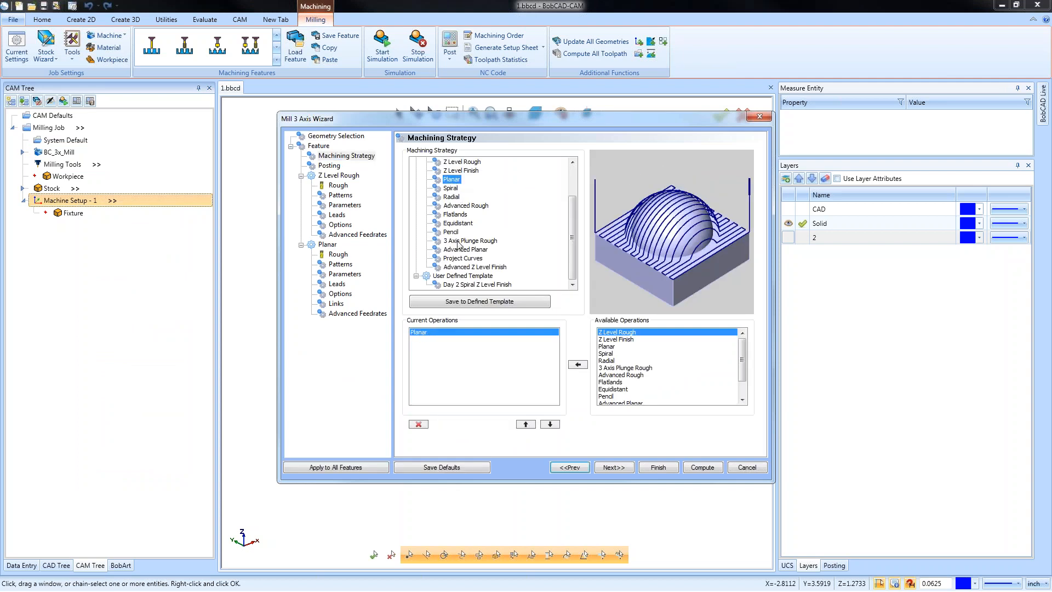
{"action": "left_click", "coordinate": [454, 198]}
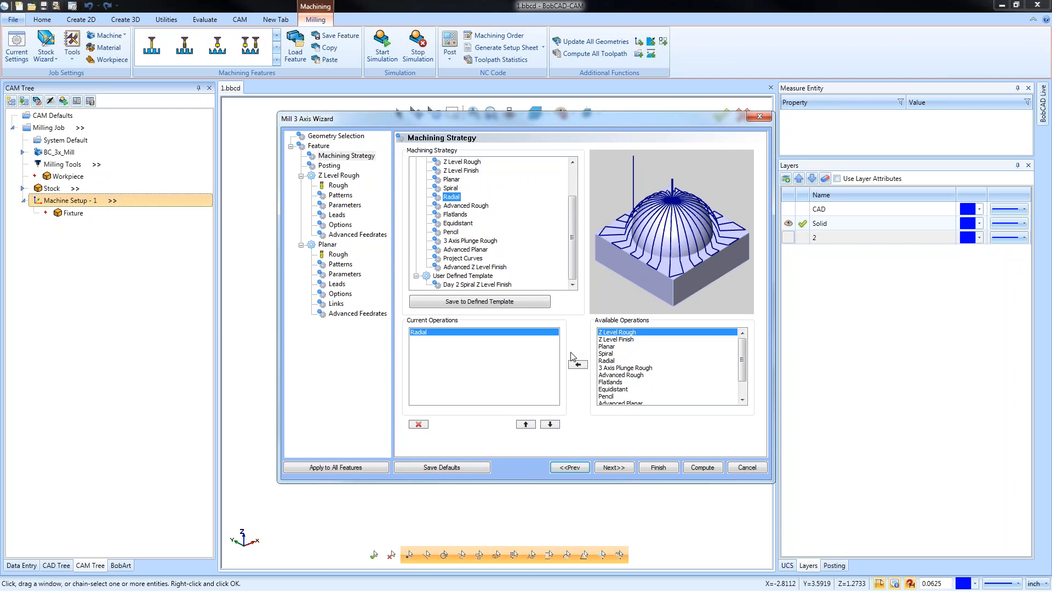
{"action": "left_click", "coordinate": [745, 471]}
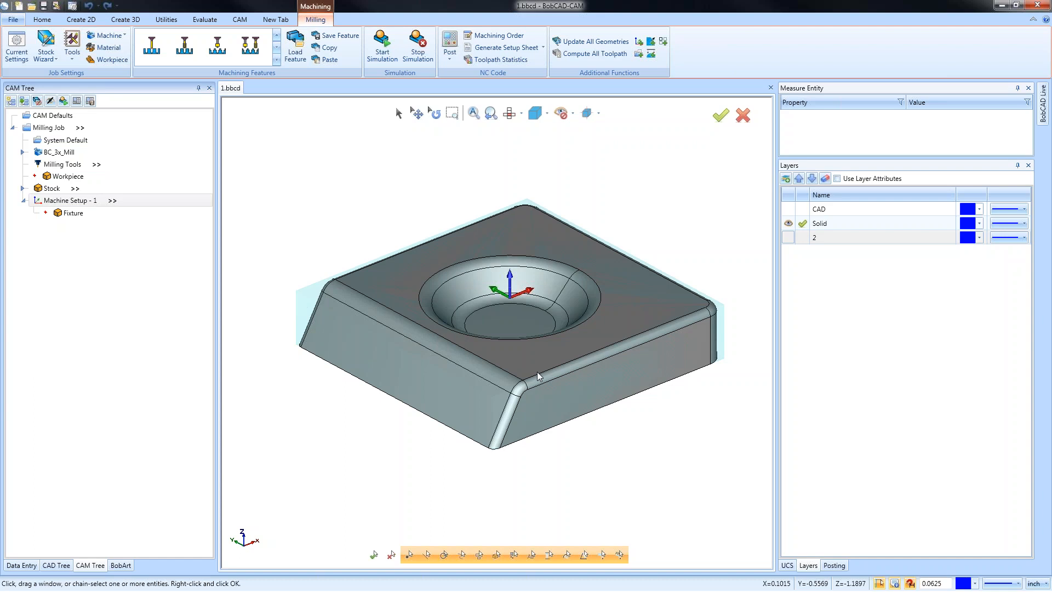
Delete the whole Milling Job from the CAM tree.
{"action": "middle_click_drag", "start_coordinate": [536, 331], "coordinate": [539, 324]}
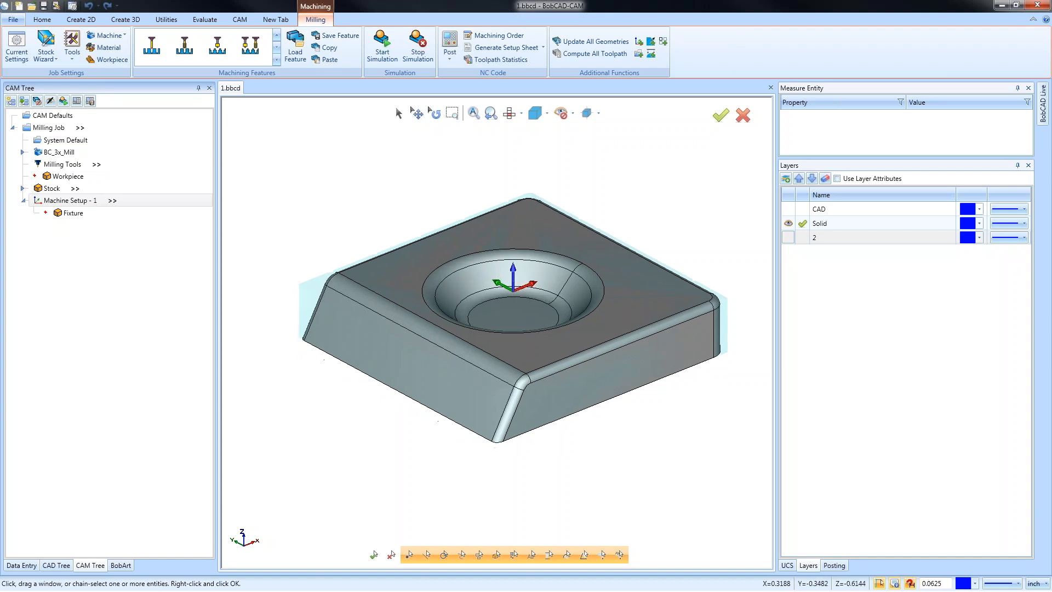
{"action": "right_click", "coordinate": [51, 130]}
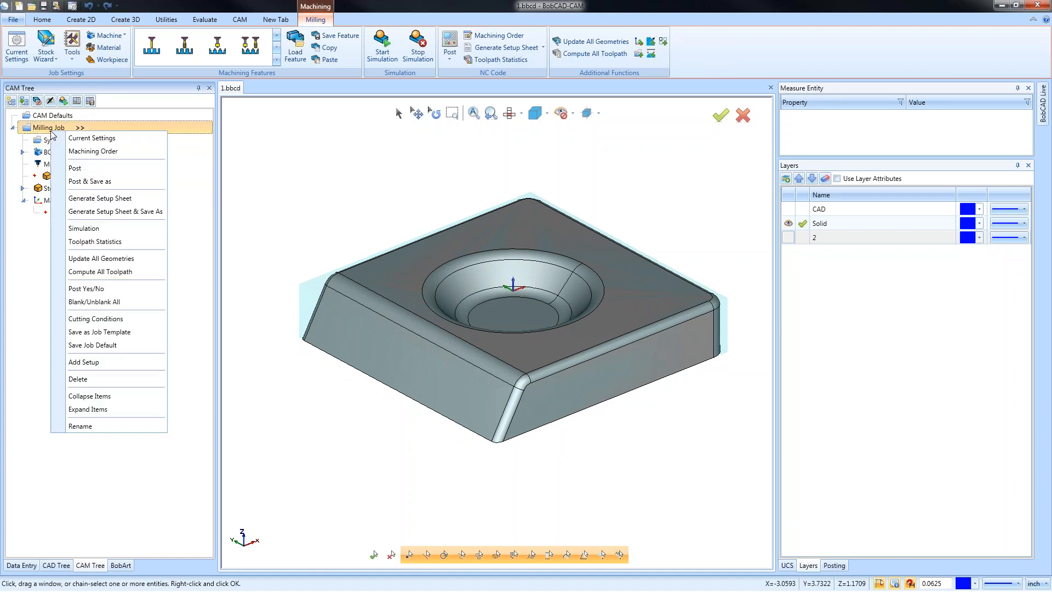
{"action": "left_click", "coordinate": [106, 383]}
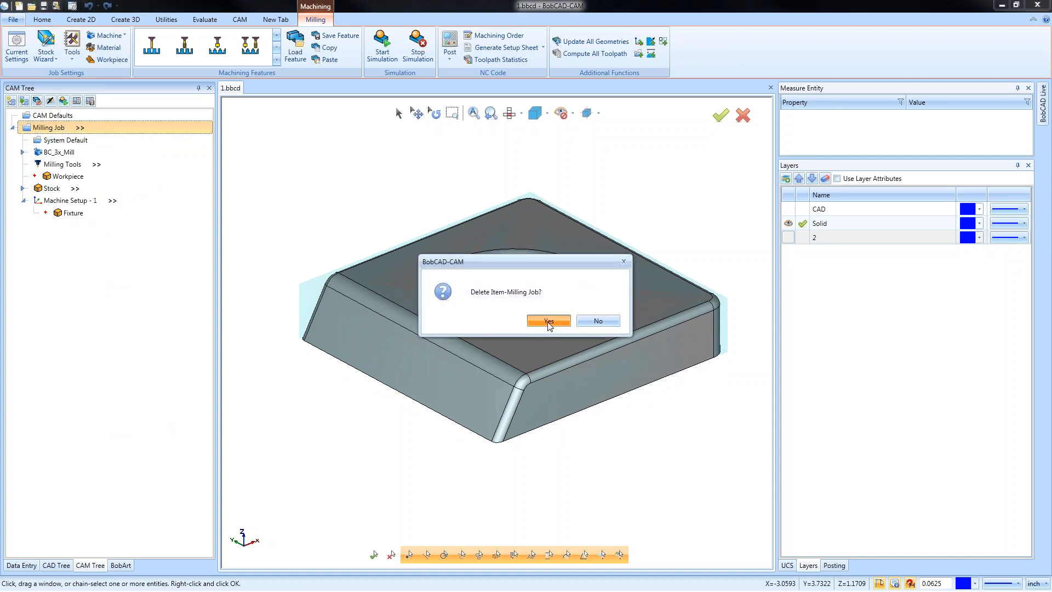
{"action": "left_click", "coordinate": [547, 320]}
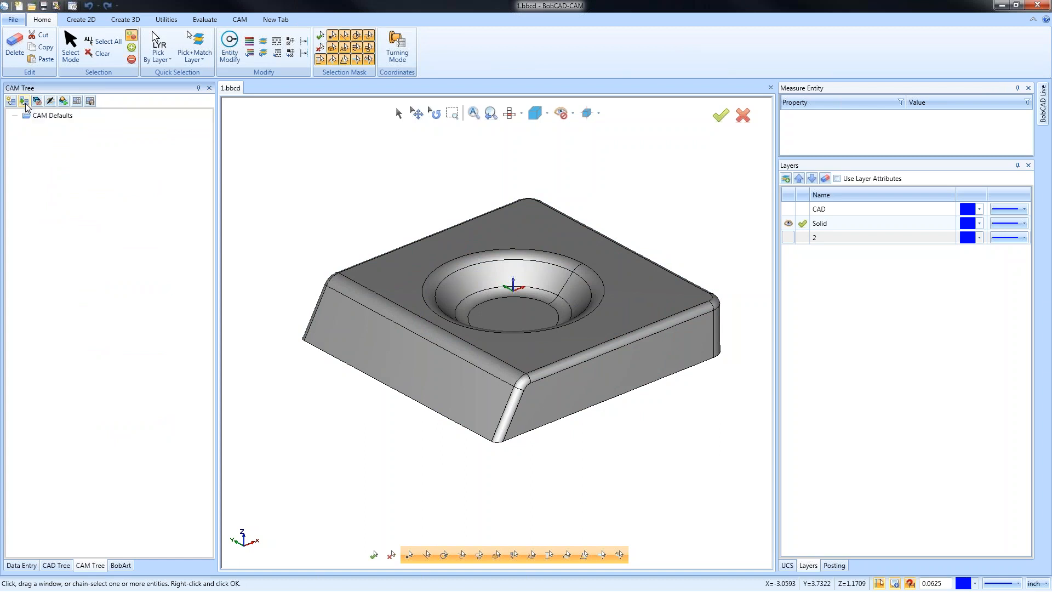
Create a milling job from the 3D Boot camp job template.
{"action": "left_click", "coordinate": [24, 102]}
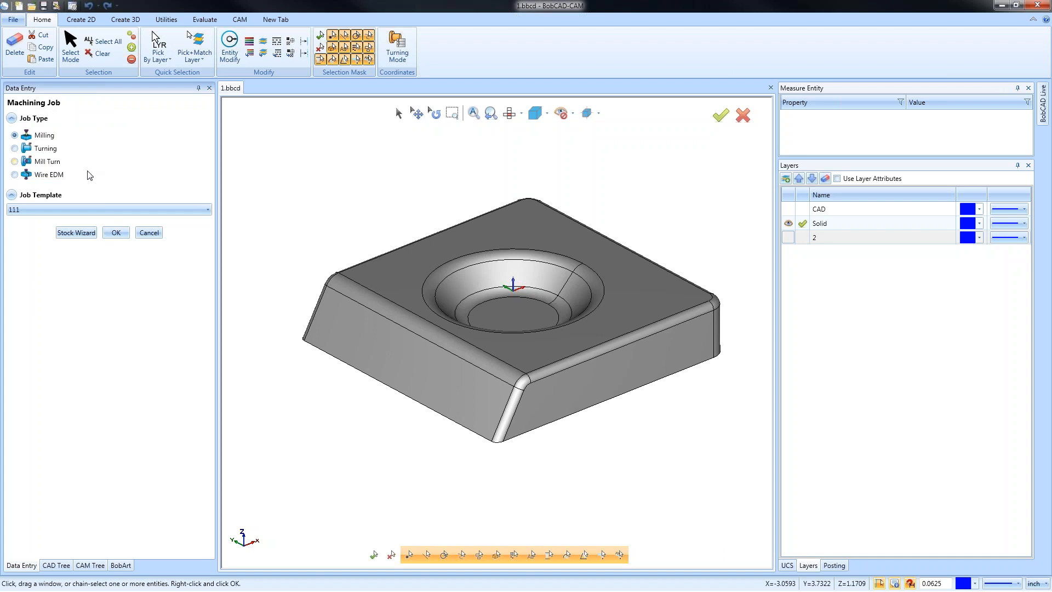
{"action": "left_click", "coordinate": [68, 211]}
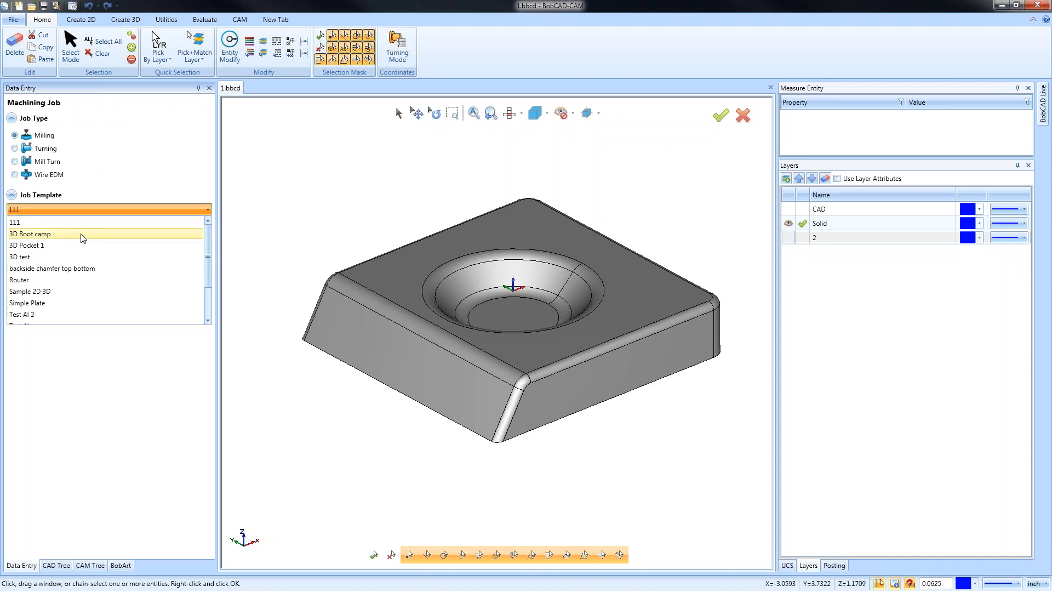
{"action": "left_click", "coordinate": [82, 234]}
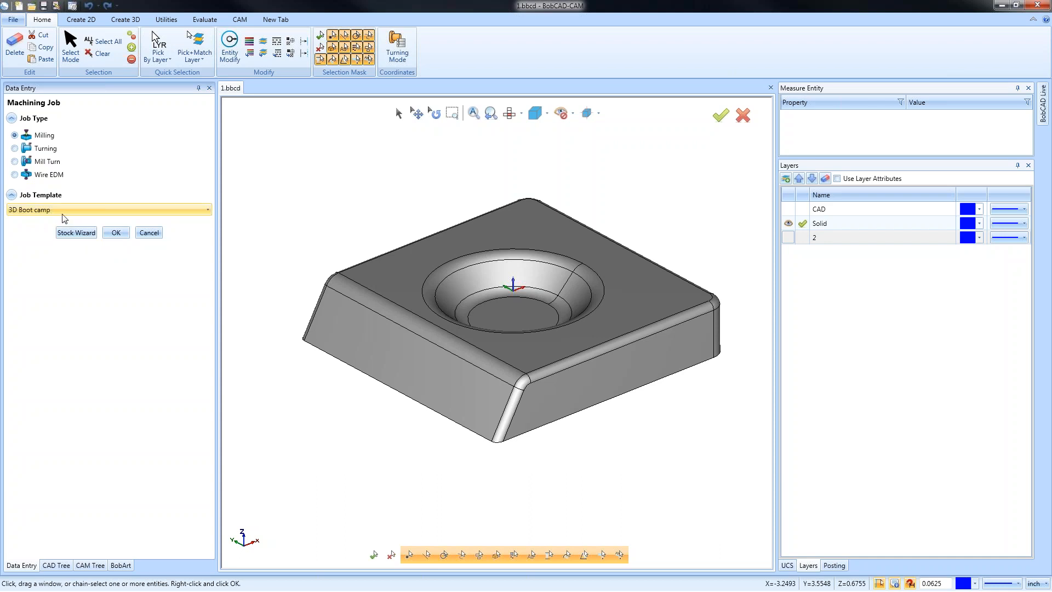
{"action": "left_click", "coordinate": [115, 232]}
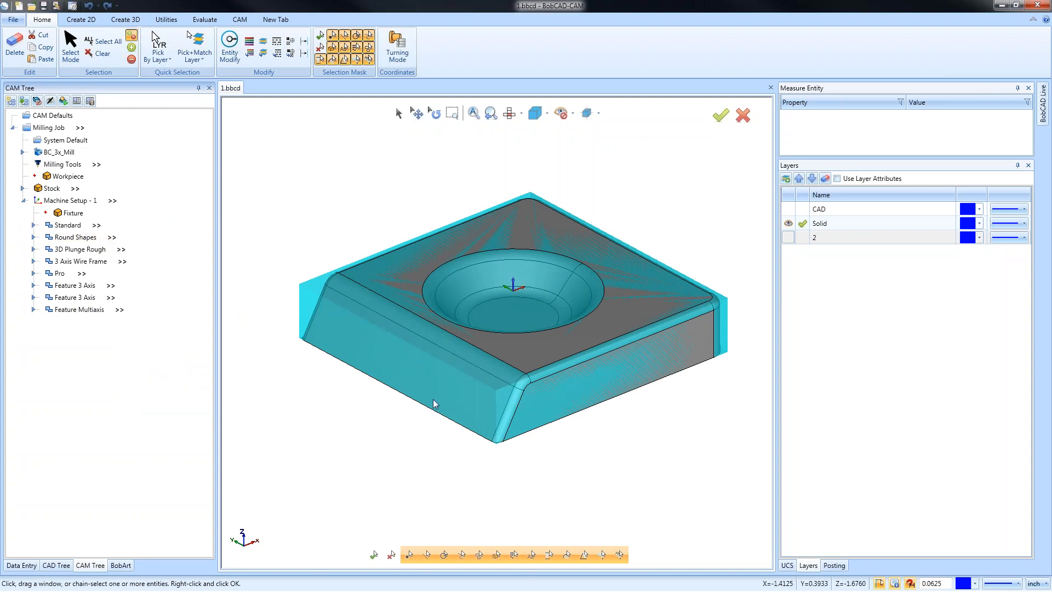
{"action": "middle_click_drag", "start_coordinate": [438, 399], "coordinate": [448, 402]}
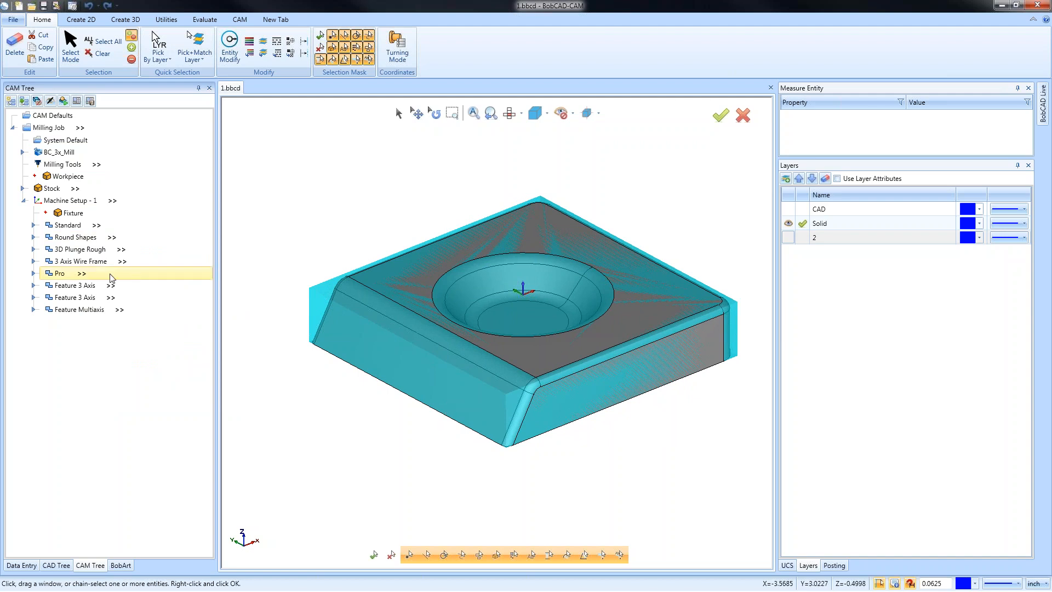
Inspect the Stock and Machine Setup - 1 entries of the milling job.
{"action": "left_click", "coordinate": [48, 190]}
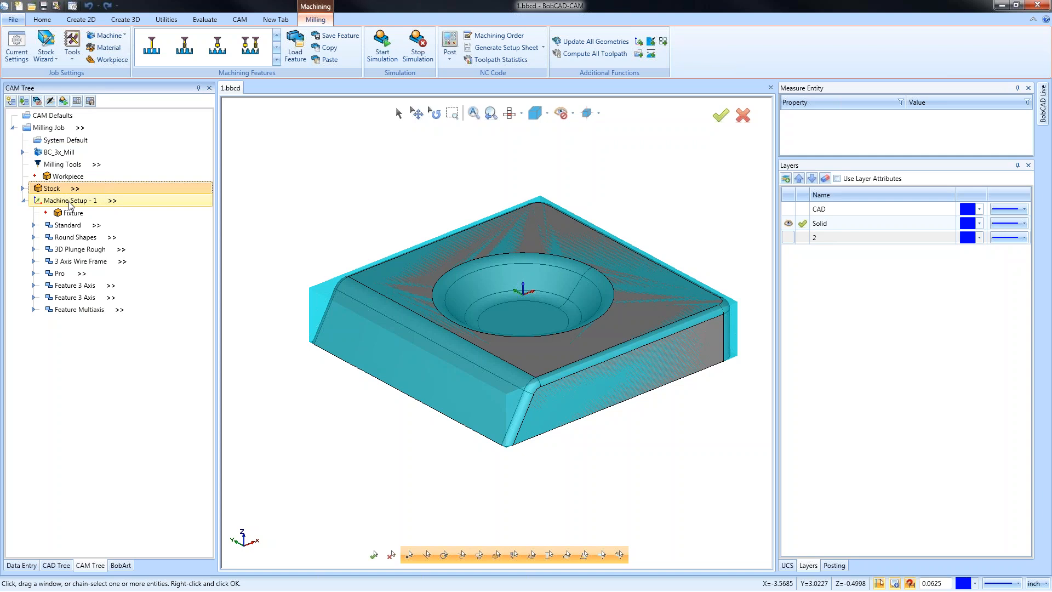
{"action": "left_click", "coordinate": [69, 201]}
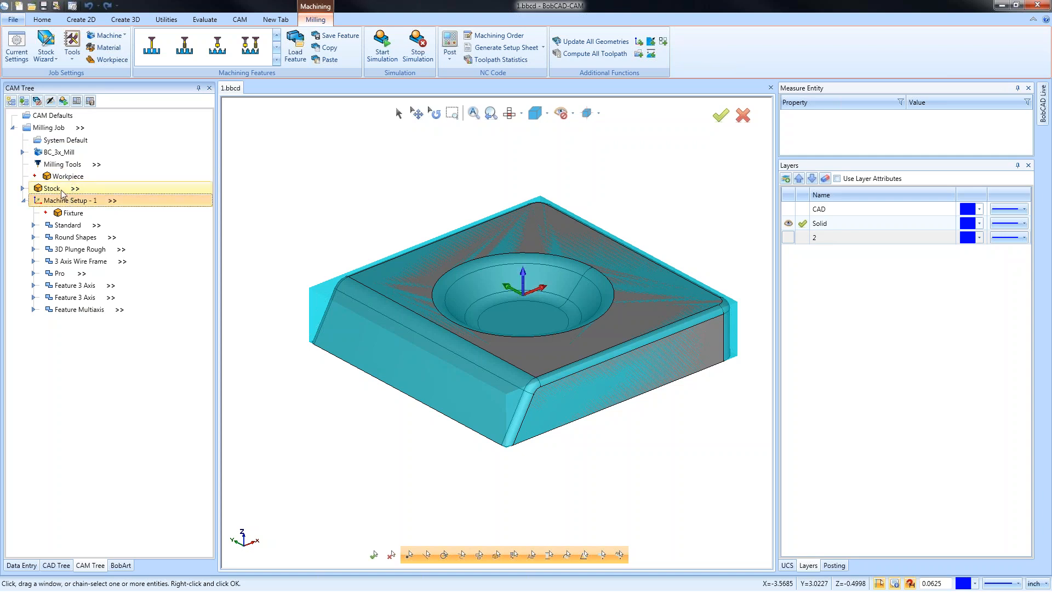
{"action": "left_click", "coordinate": [59, 190]}
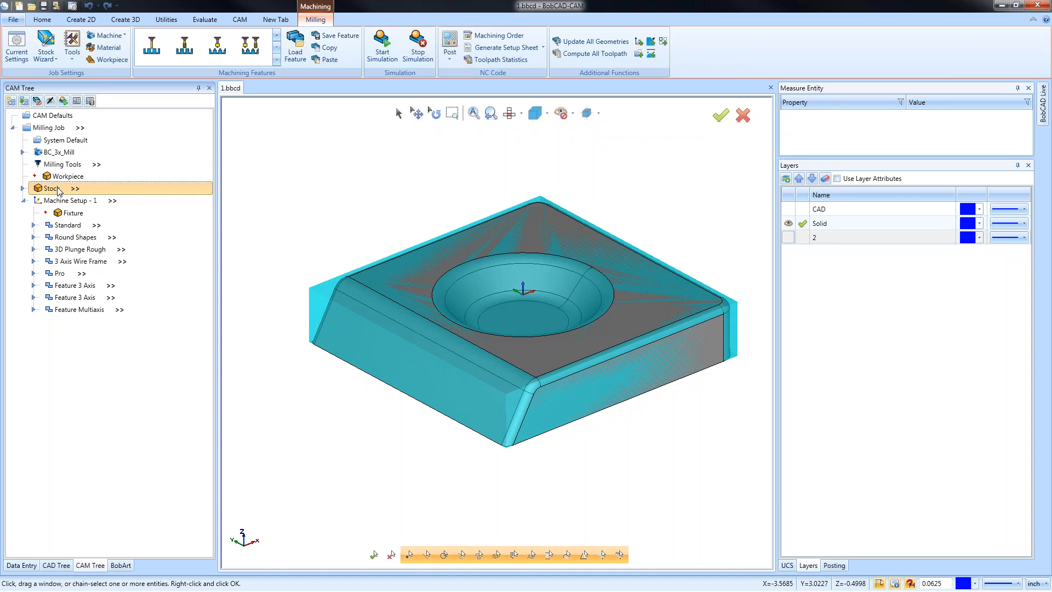
{"action": "left_click", "coordinate": [63, 201]}
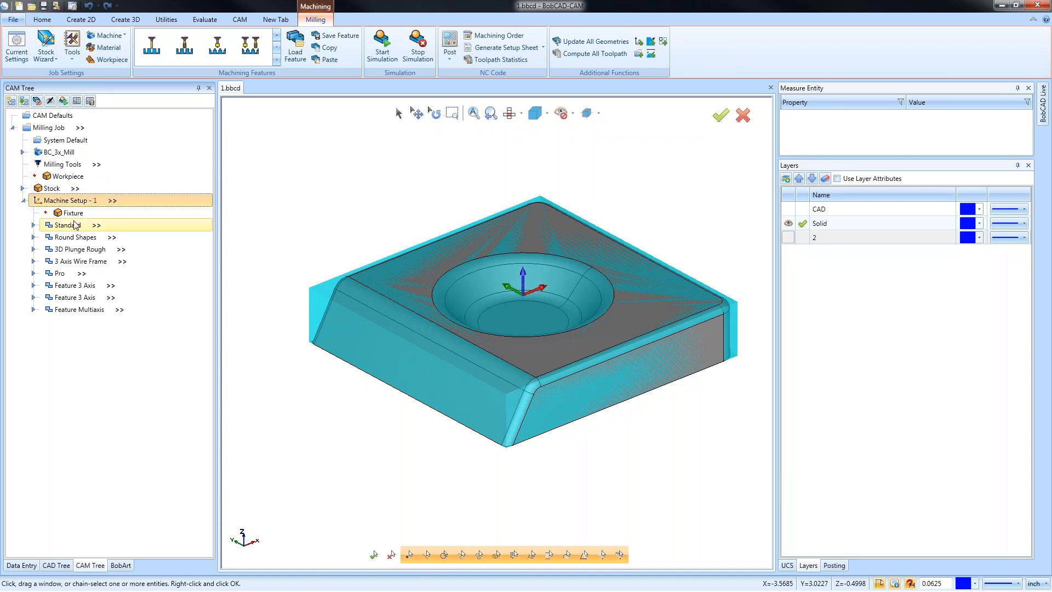
Examine the operations inside the Standard, Round Shapes and 3D Plunge Rough features, and collapse the features again.
{"action": "left_click", "coordinate": [33, 225]}
{"action": "left_click", "coordinate": [33, 225]}
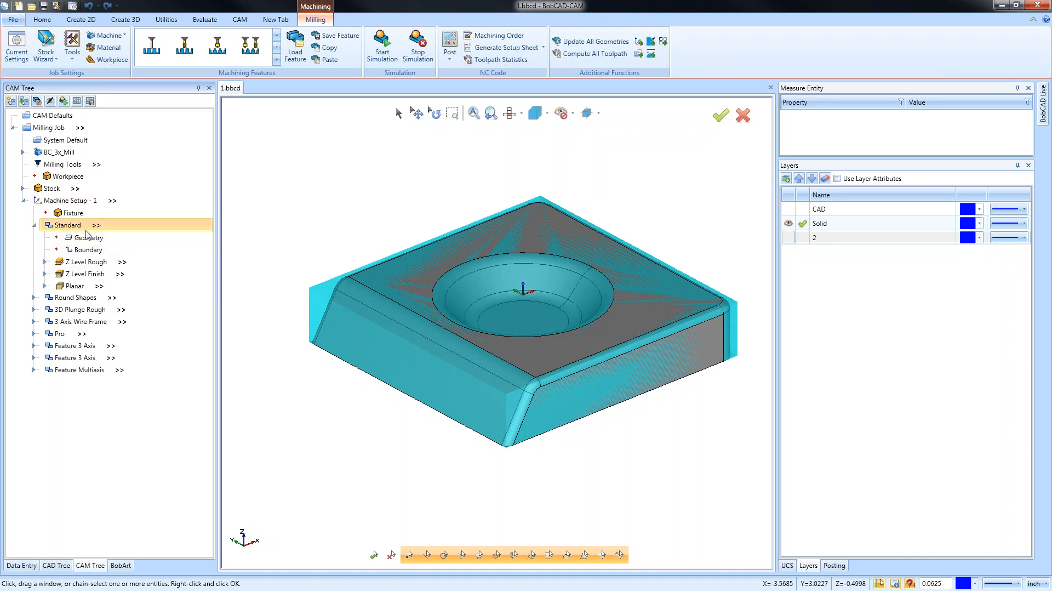
{"action": "left_click", "coordinate": [33, 298]}
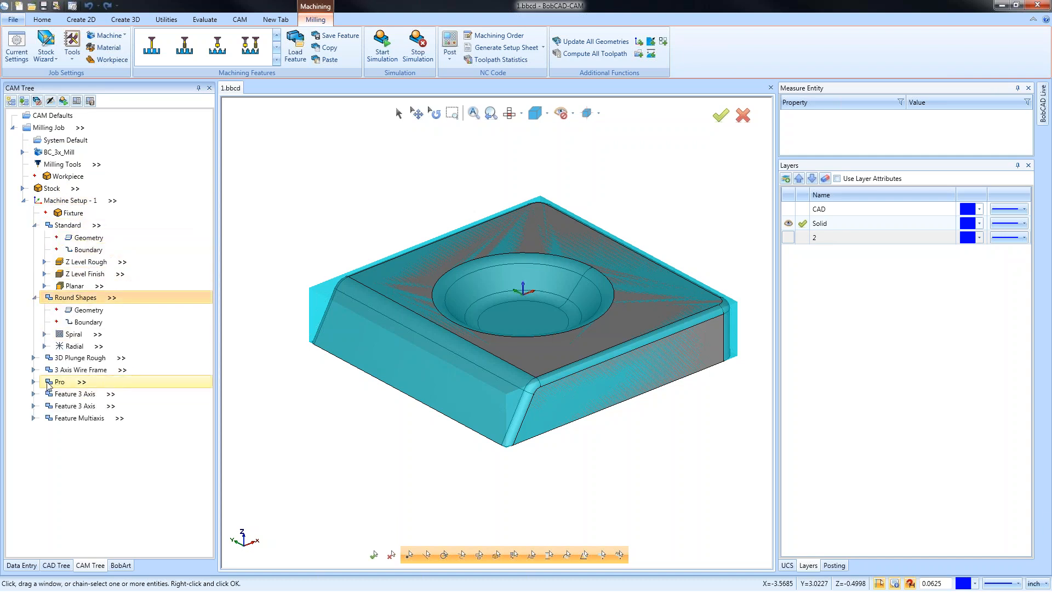
{"action": "left_click", "coordinate": [33, 358]}
{"action": "left_click", "coordinate": [34, 358]}
{"action": "left_click", "coordinate": [34, 298]}
{"action": "left_click", "coordinate": [34, 297]}
{"action": "left_click", "coordinate": [34, 225]}
{"action": "left_click", "coordinate": [33, 226]}
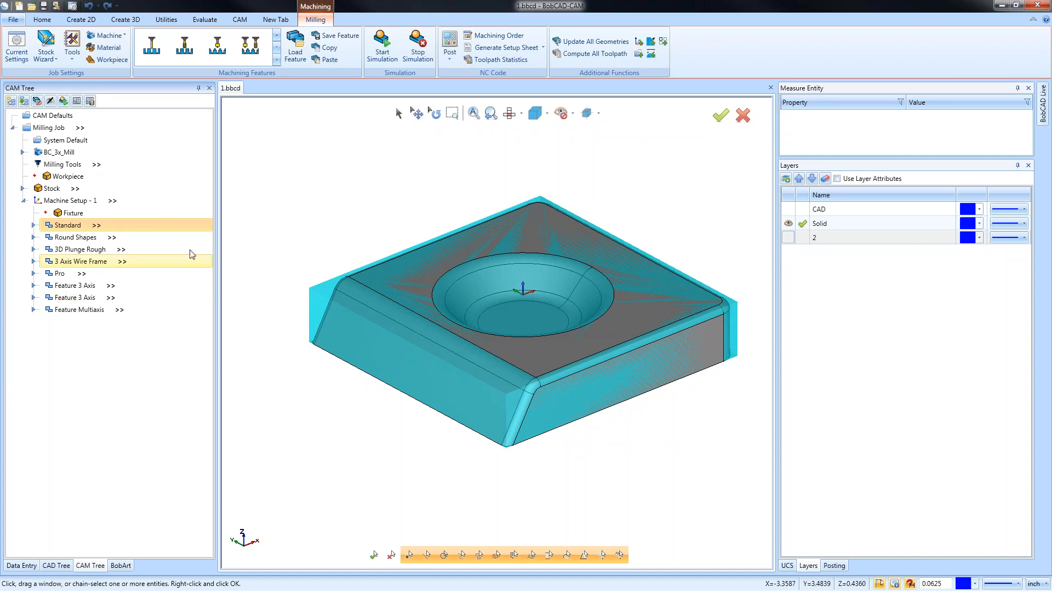
Assign all faces of the solid part as the geometry of the Standard feature.
{"action": "left_click", "coordinate": [33, 225]}
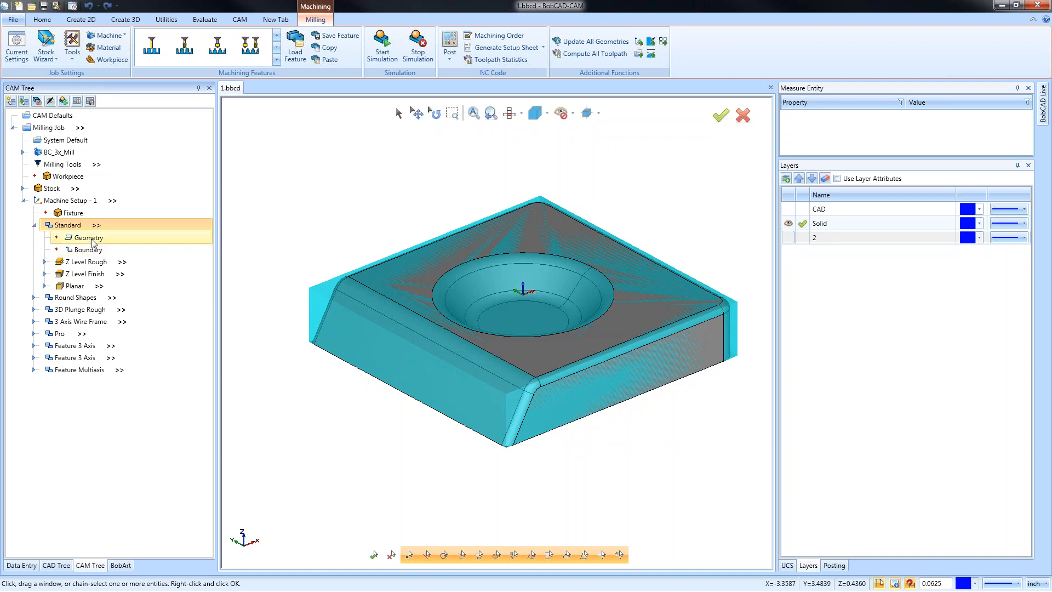
{"action": "right_click", "coordinate": [92, 239]}
{"action": "left_click", "coordinate": [121, 250]}
{"action": "left_click_drag", "start_coordinate": [280, 169], "coordinate": [754, 470]}
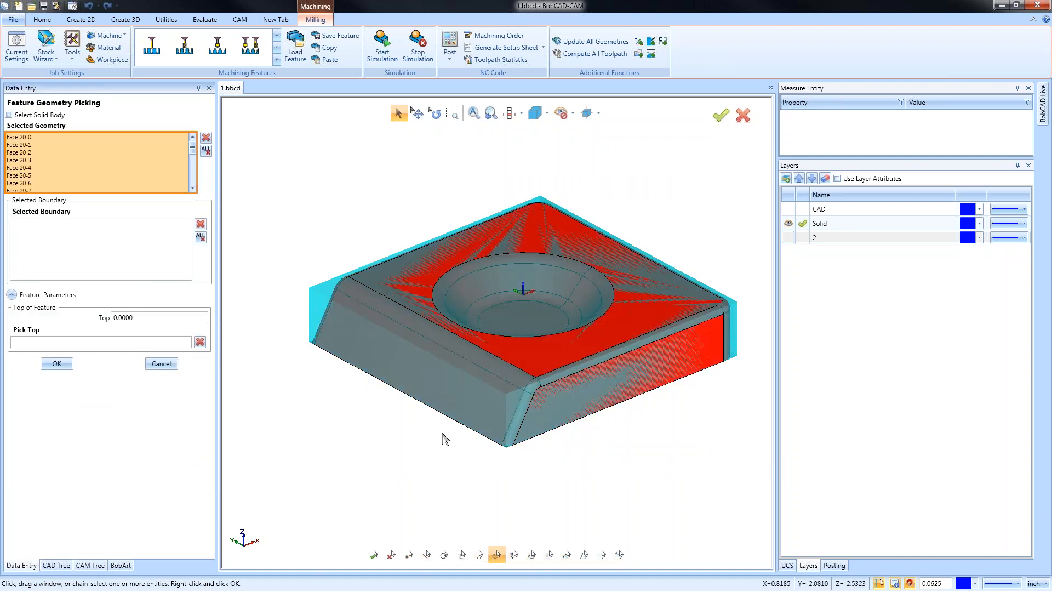
{"action": "left_click", "coordinate": [57, 363]}
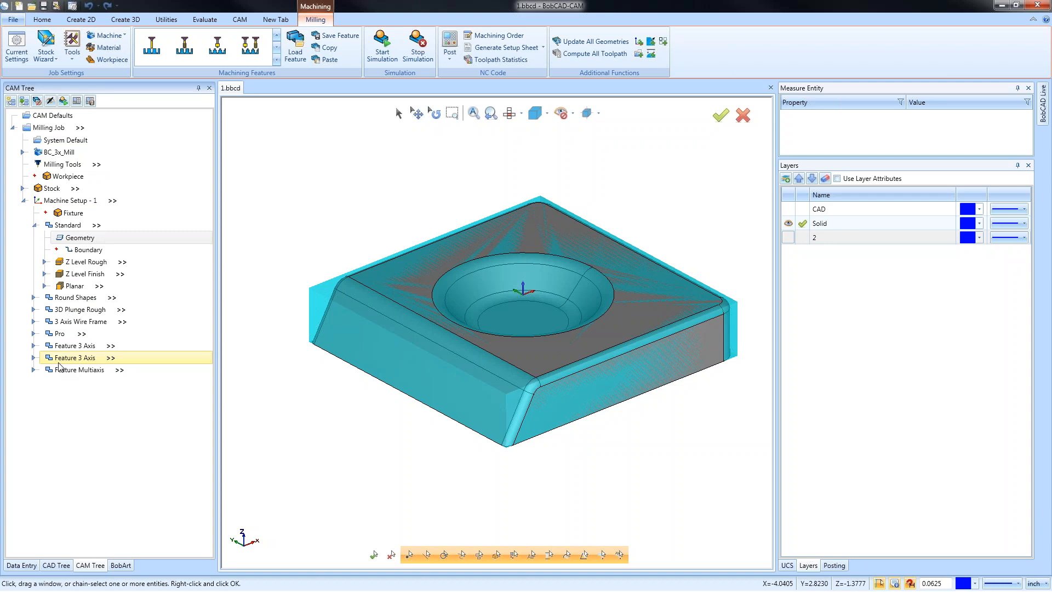
Collapse Machine Setup - 1 in the CAM tree and blank the stock so only the part is displayed.
{"action": "left_click", "coordinate": [34, 225]}
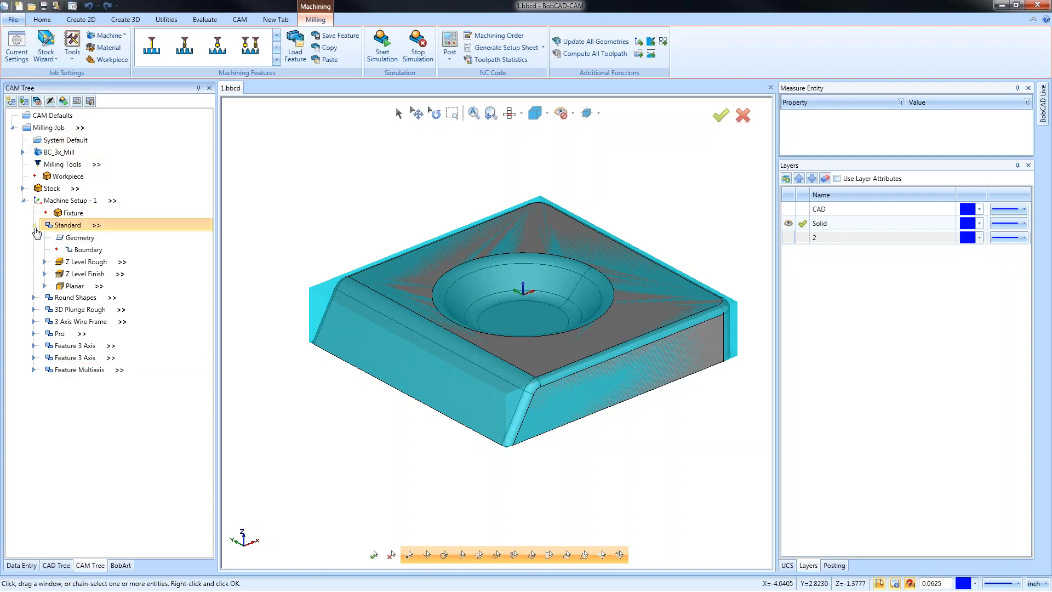
{"action": "left_click", "coordinate": [24, 201]}
{"action": "right_click", "coordinate": [54, 189]}
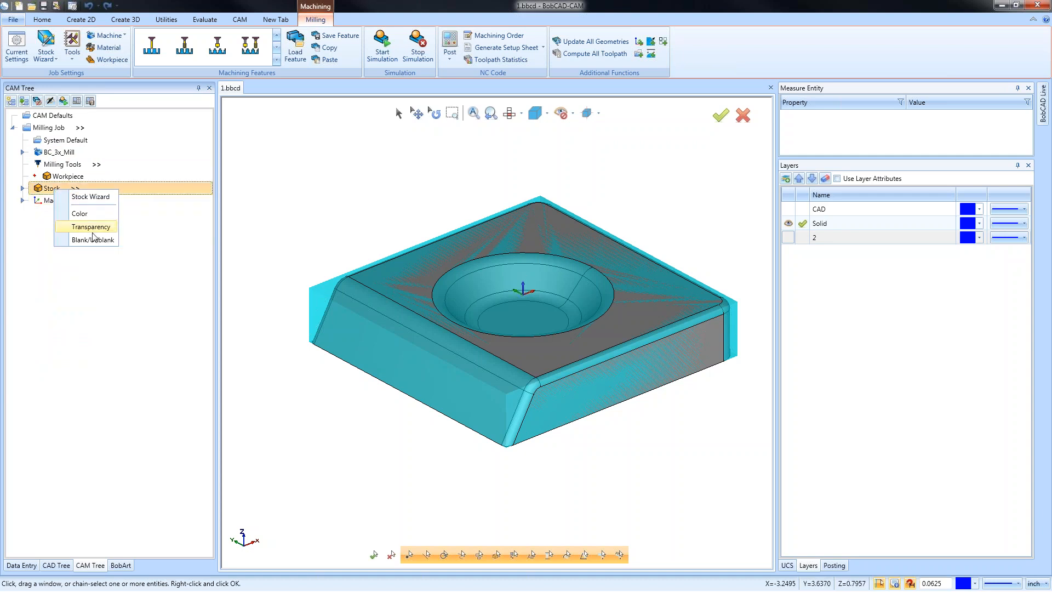
{"action": "left_click", "coordinate": [93, 239]}
{"action": "middle_click_drag", "start_coordinate": [548, 340], "coordinate": [535, 361]}
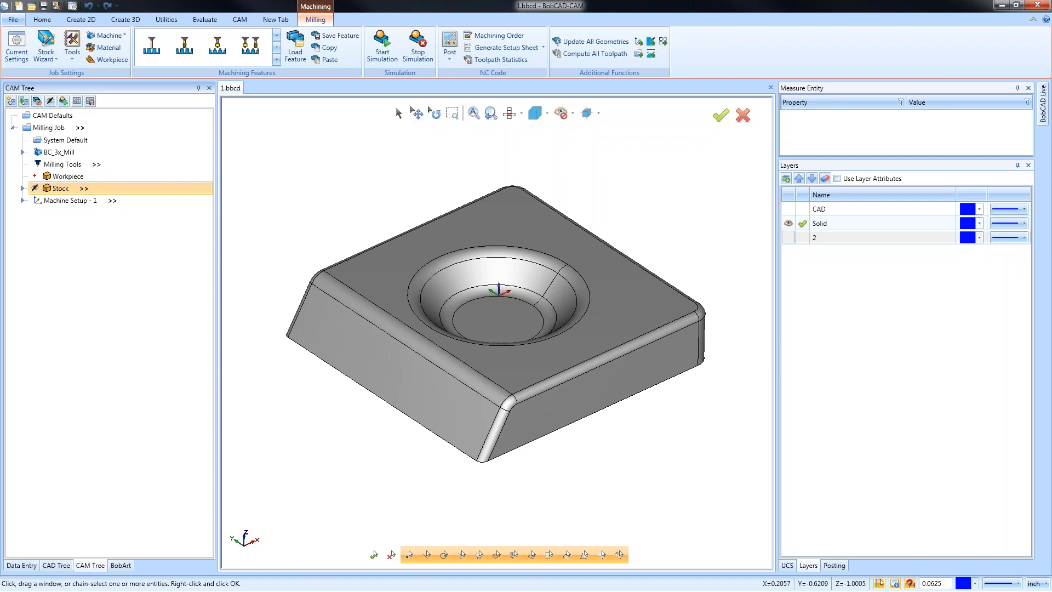
{"action": "right_click", "coordinate": [65, 200]}
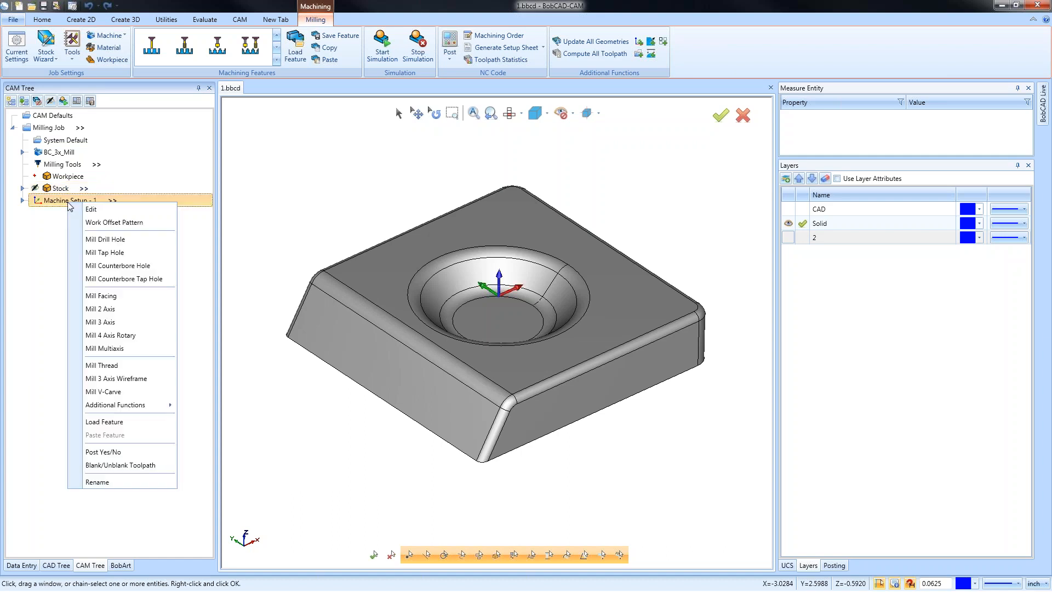
{"action": "left_click", "coordinate": [144, 320]}
{"action": "left_click", "coordinate": [771, 468]}
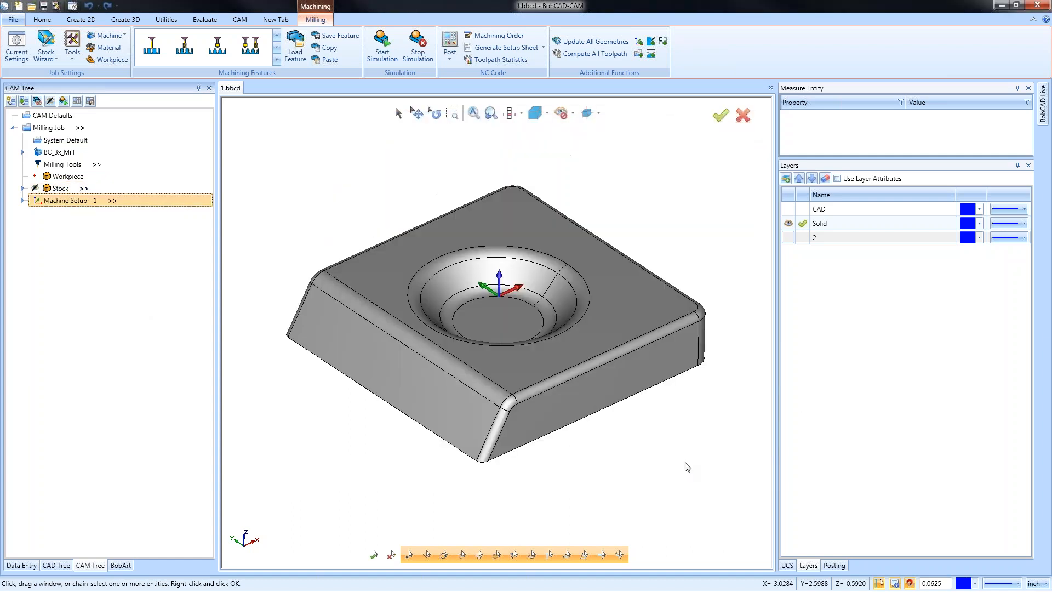
Begin a Mill 2 Axis feature with the chain of edges around the part's base as its geometry.
{"action": "right_click", "coordinate": [71, 200]}
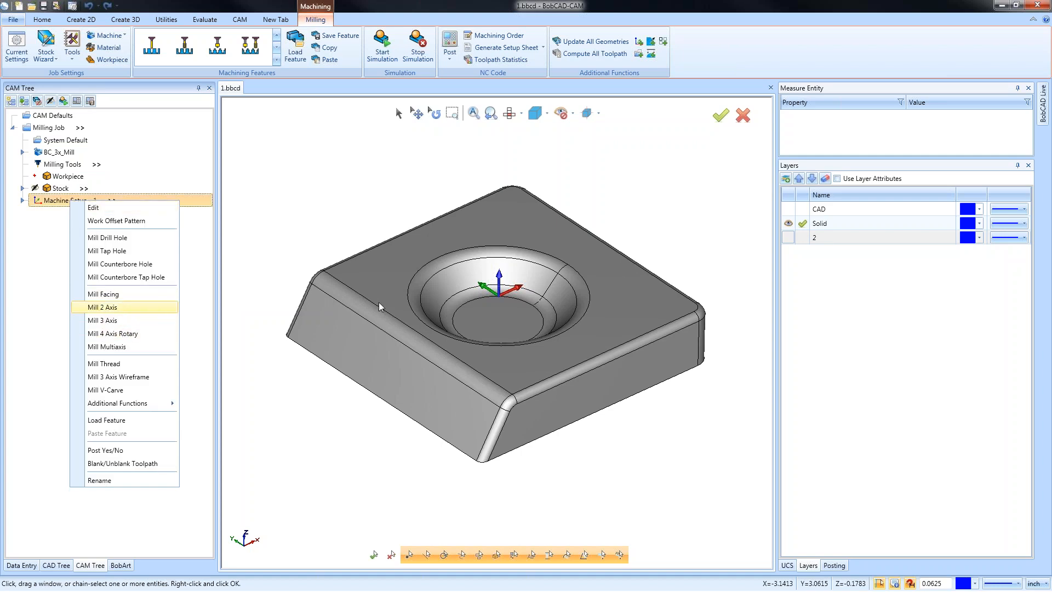
{"action": "key", "text": "Return"}
{"action": "left_click", "coordinate": [482, 188]}
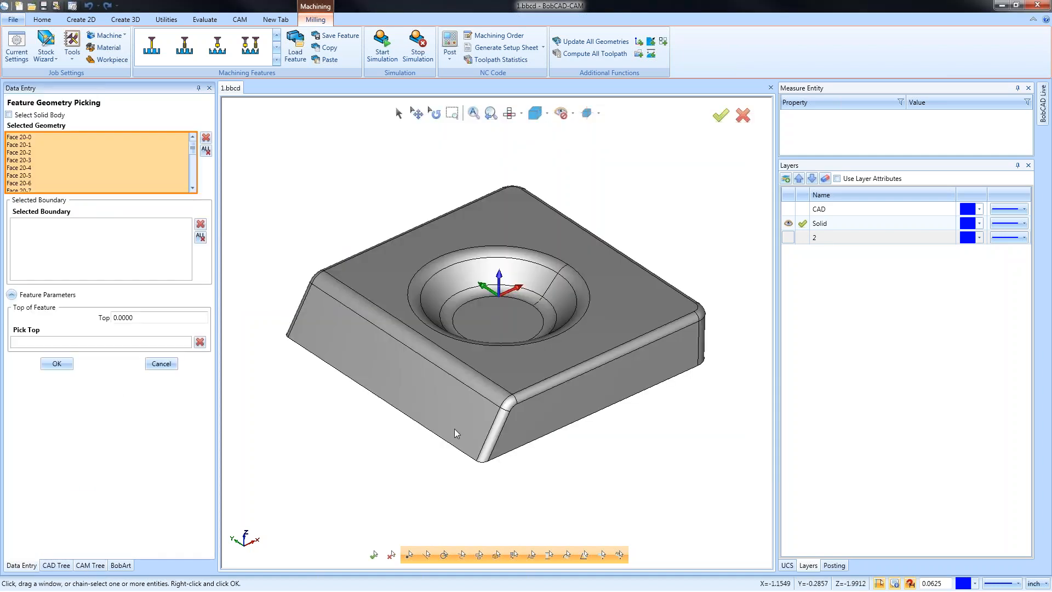
{"action": "left_click", "coordinate": [450, 443], "text": "shift"}
{"action": "left_click", "coordinate": [489, 450]}
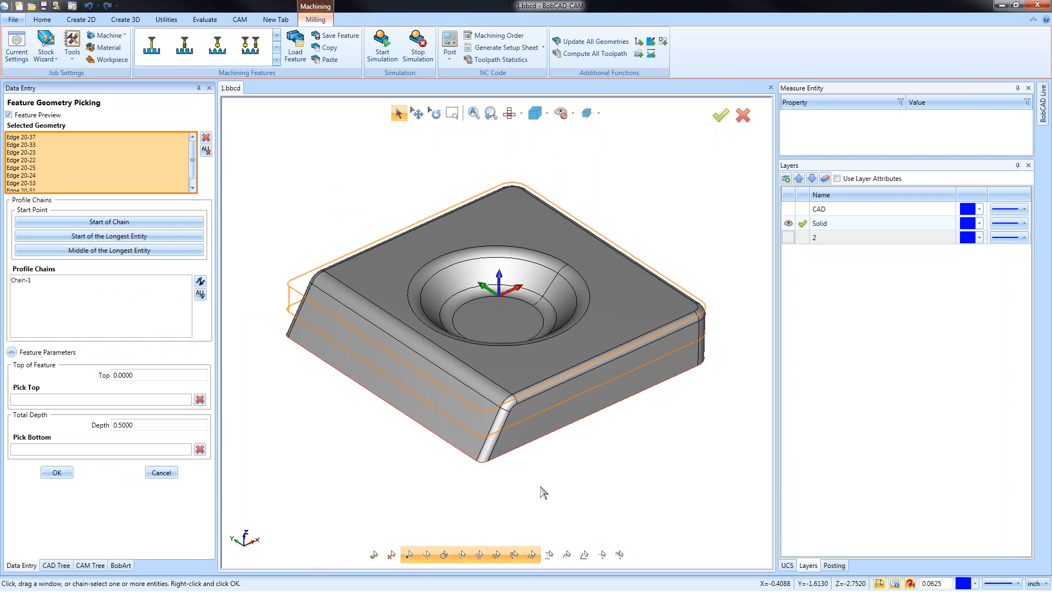
Pick a point on the part's bottom edge as the feature's total depth, and cancel the Mill 2 Axis wizard.
{"action": "middle_click_drag", "start_coordinate": [549, 469], "coordinate": [527, 439]}
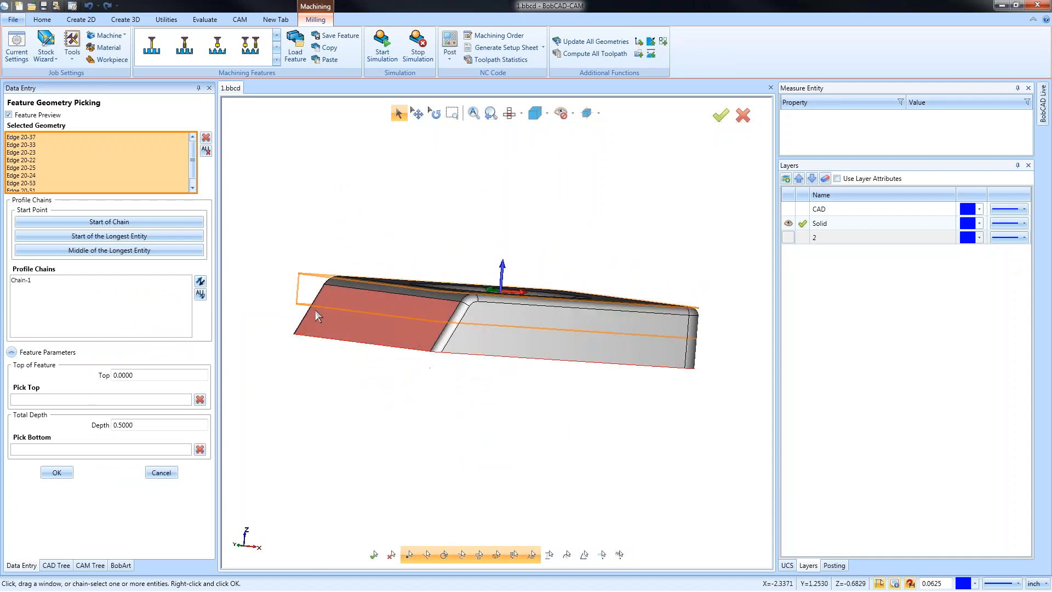
{"action": "middle_click_drag", "start_coordinate": [537, 388], "coordinate": [444, 420]}
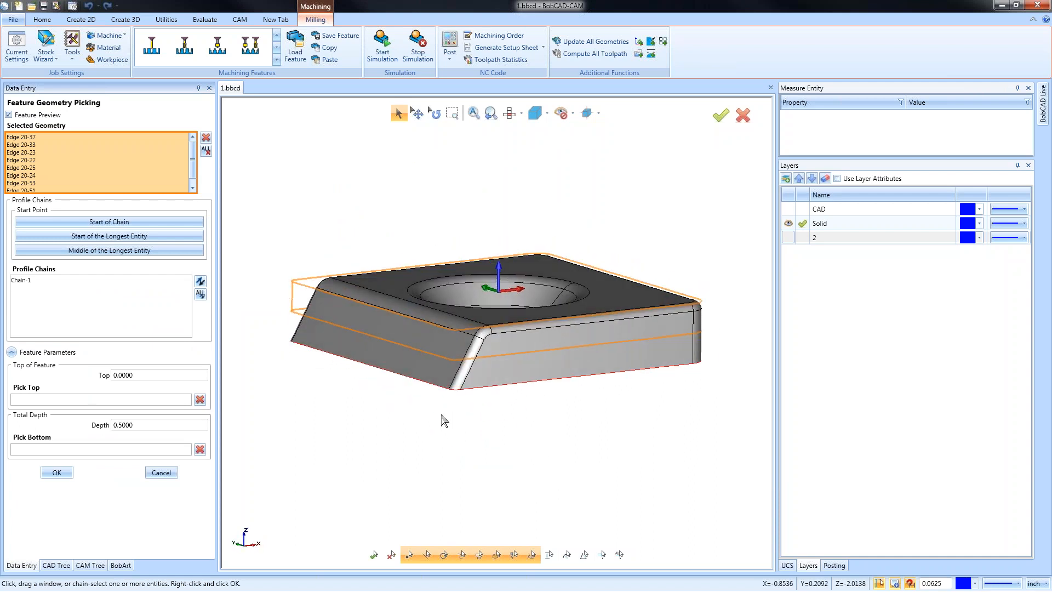
{"action": "left_click", "coordinate": [122, 449]}
{"action": "left_click", "coordinate": [411, 379]}
{"action": "middle_click_drag", "start_coordinate": [622, 373], "coordinate": [592, 367]}
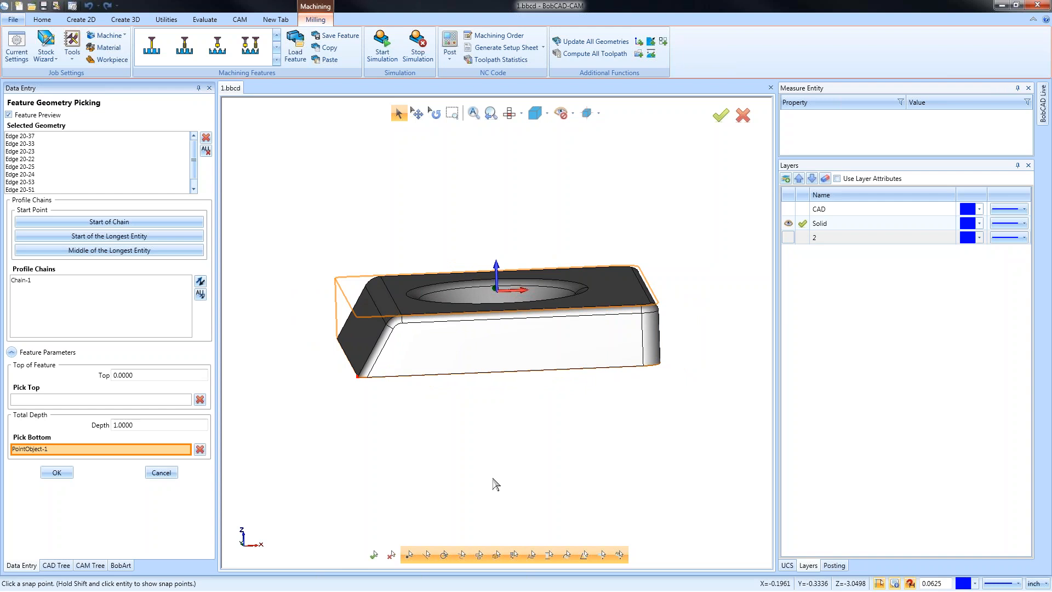
{"action": "left_click", "coordinate": [359, 377], "text": "shift"}
{"action": "middle_click_drag", "start_coordinate": [500, 403], "coordinate": [552, 421]}
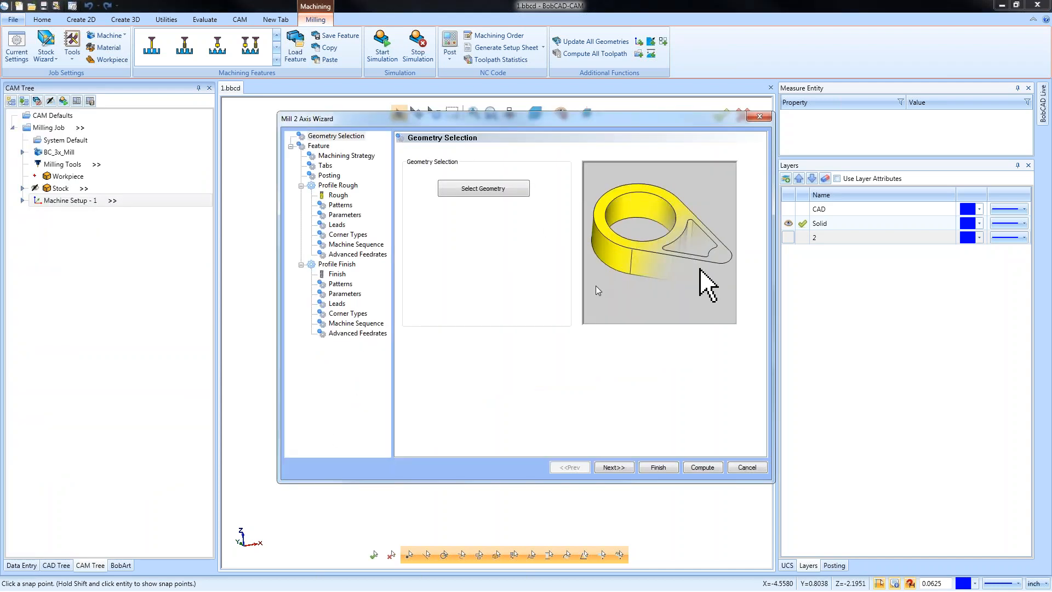
{"action": "left_click", "coordinate": [741, 468]}
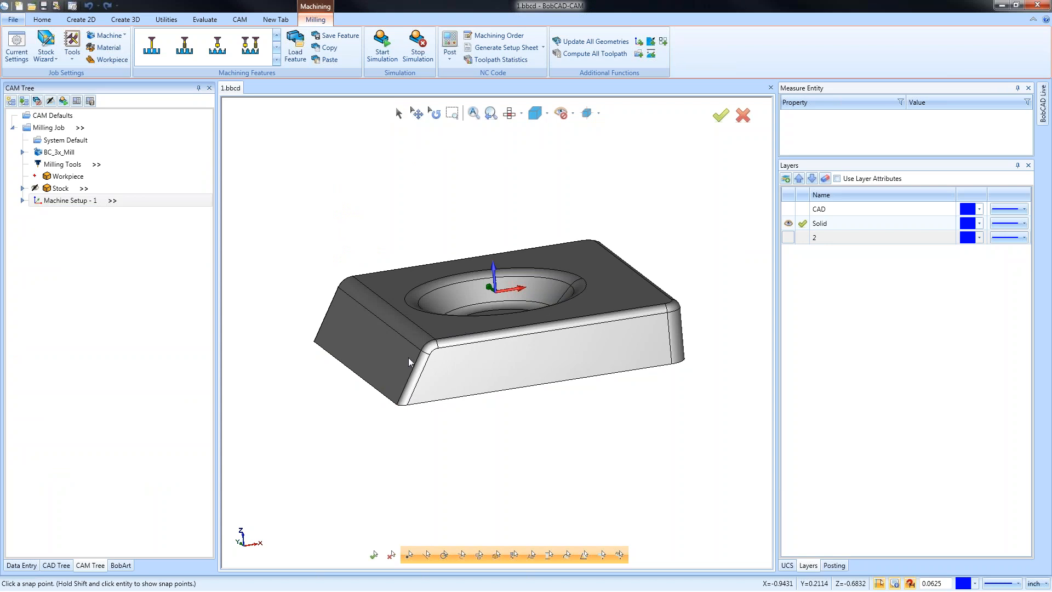
Compute the toolpath of the Z Level Rough operation in the Standard feature.
{"action": "middle_click_drag", "start_coordinate": [486, 369], "coordinate": [532, 414]}
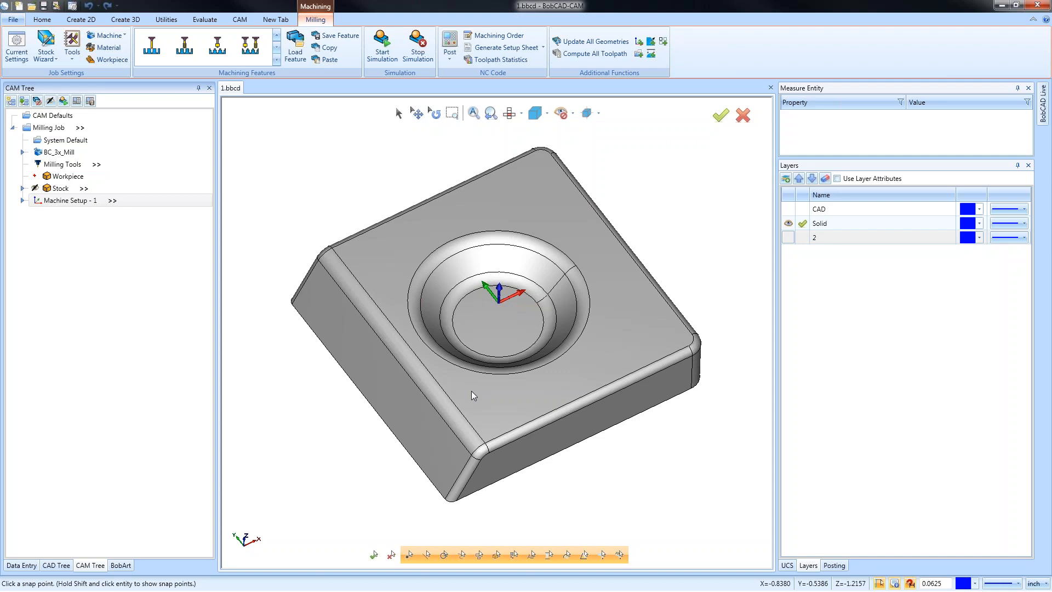
{"action": "middle_click_drag", "start_coordinate": [493, 386], "coordinate": [570, 372]}
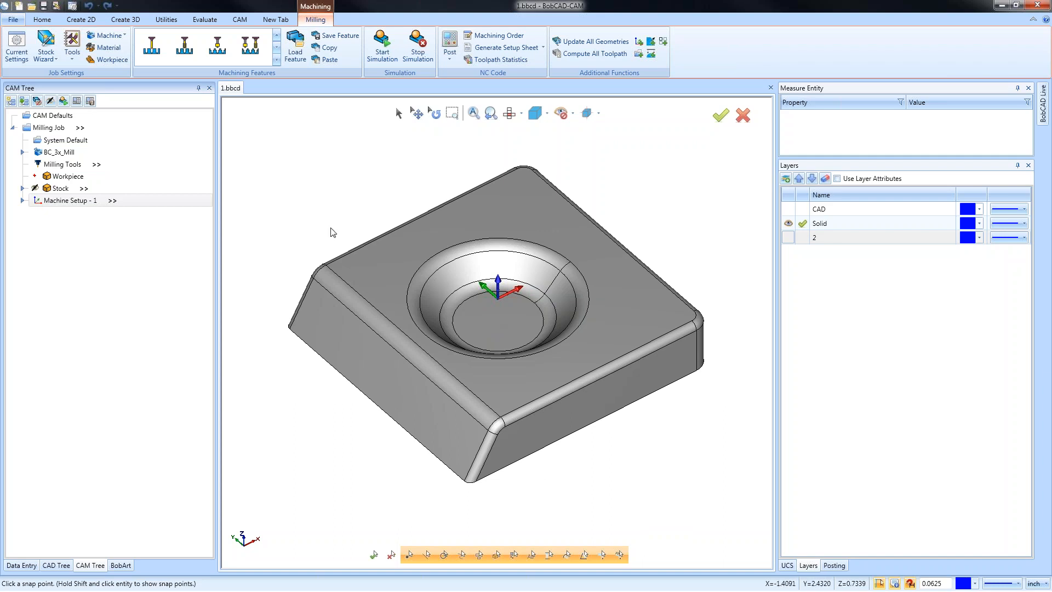
{"action": "left_click", "coordinate": [22, 200]}
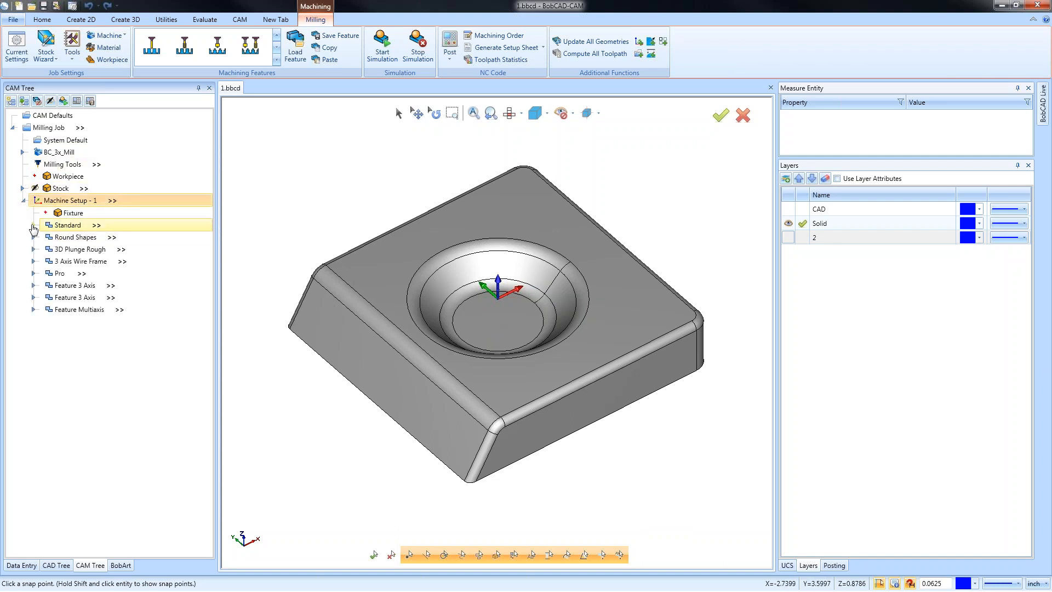
{"action": "left_click", "coordinate": [34, 224]}
{"action": "right_click", "coordinate": [81, 267]}
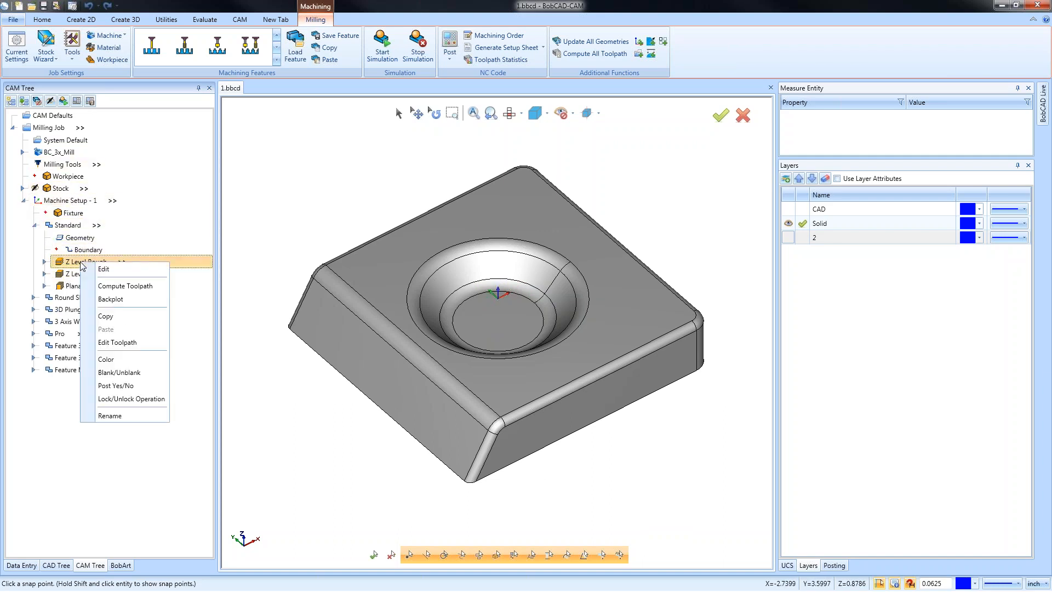
{"action": "left_click", "coordinate": [143, 282]}
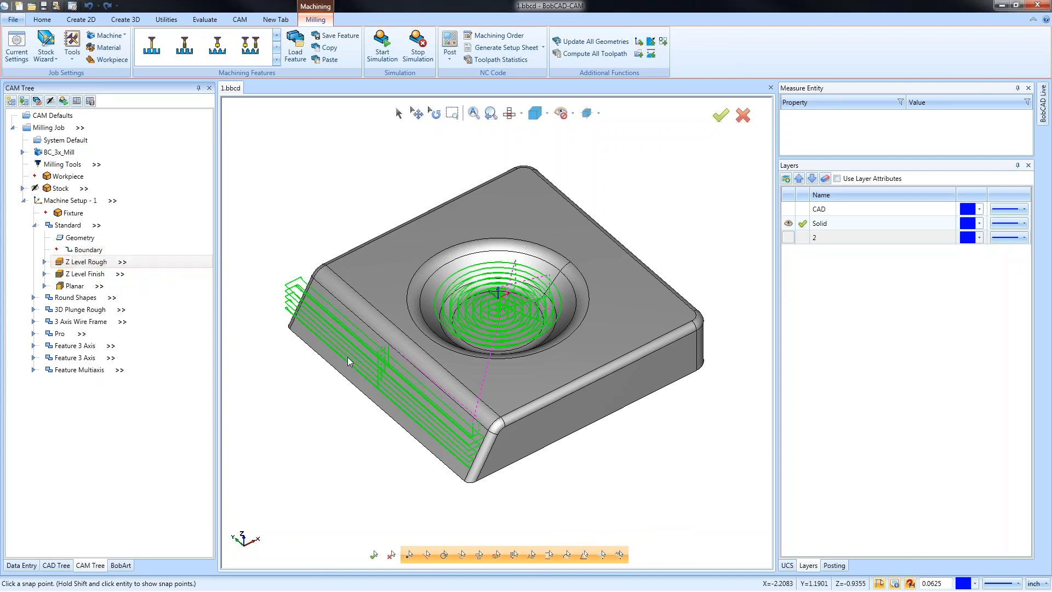
{"action": "mouse_move", "coordinate": [572, 405]}
{"action": "middle_mouse_down"}
{"action": "mouse_move", "coordinate": [579, 392]}
{"action": "mouse_move", "coordinate": [567, 407]}
{"action": "middle_mouse_up"}
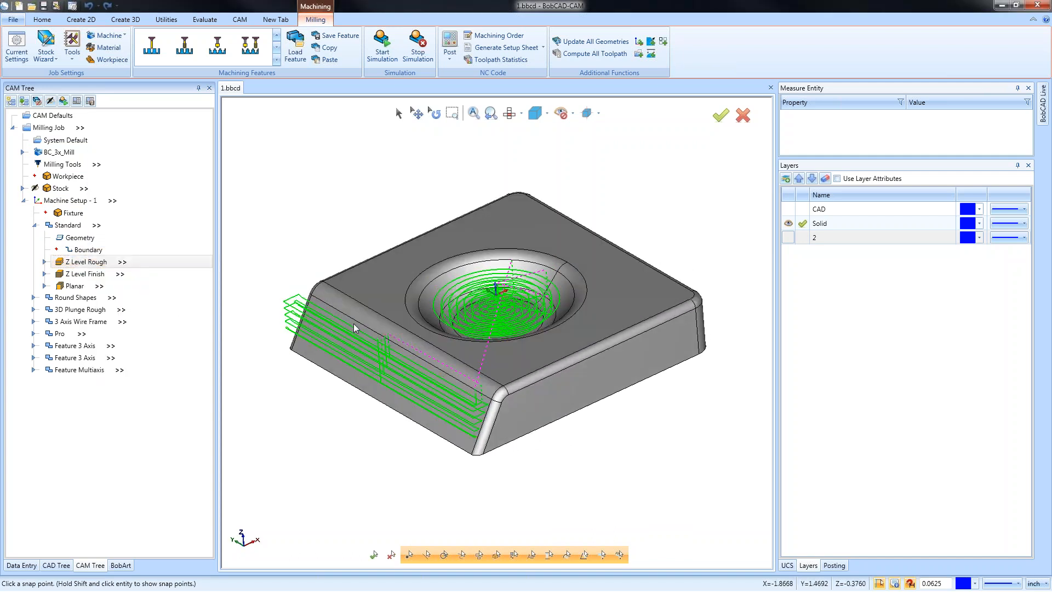
{"action": "middle_click_drag", "start_coordinate": [354, 324], "coordinate": [364, 315]}
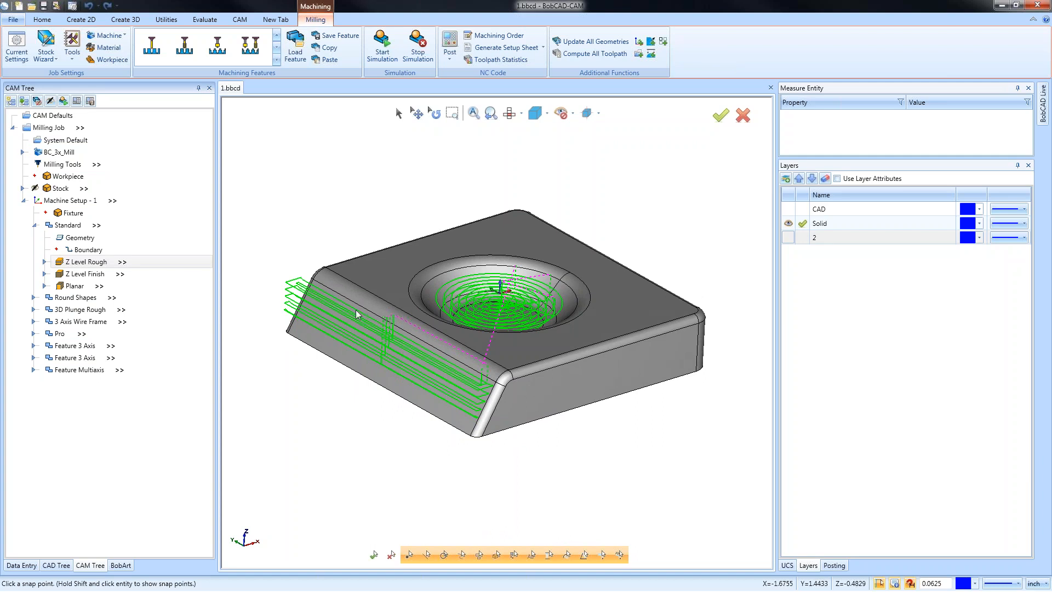
Backplot the Z Level Rough toolpath to its end, check the tool from above and from the front, and close the backplot.
{"action": "right_click", "coordinate": [94, 262]}
{"action": "left_click", "coordinate": [124, 299]}
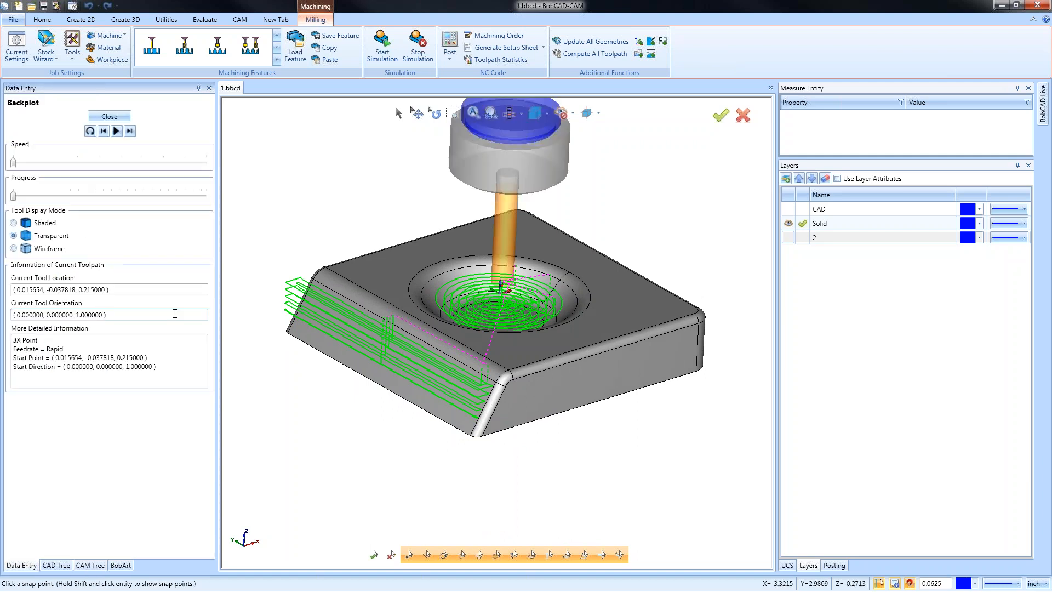
{"action": "left_click_drag", "start_coordinate": [17, 201], "coordinate": [24, 200]}
{"action": "left_click_drag", "start_coordinate": [30, 200], "coordinate": [210, 208]}
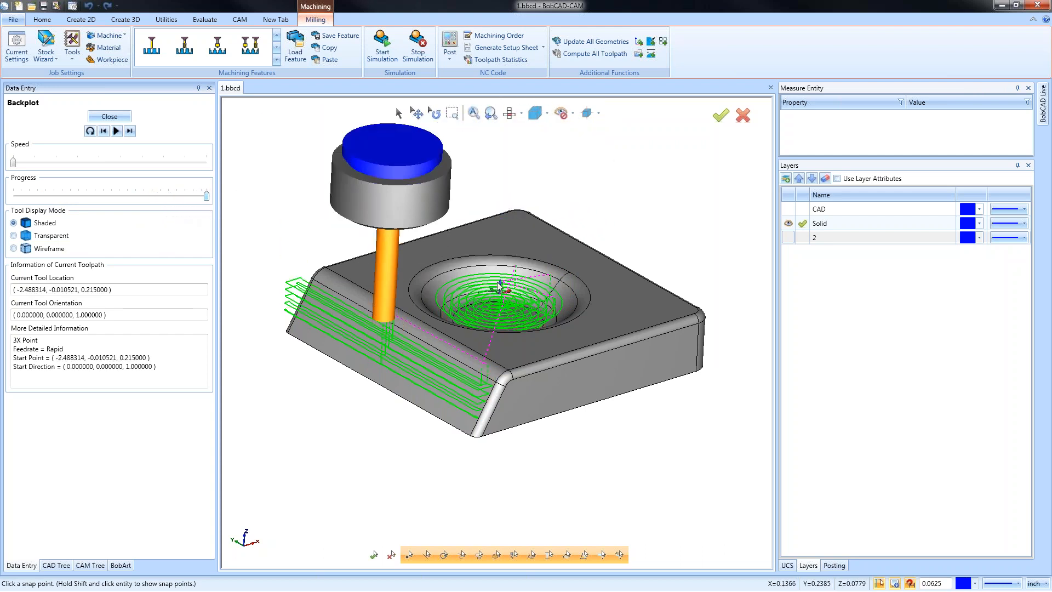
{"action": "scroll", "coordinate": [497, 290], "scroll_direction": "down", "scroll_amount": 1}
{"action": "middle_click_drag", "start_coordinate": [581, 345], "coordinate": [548, 326]}
{"action": "key", "text": "t"}
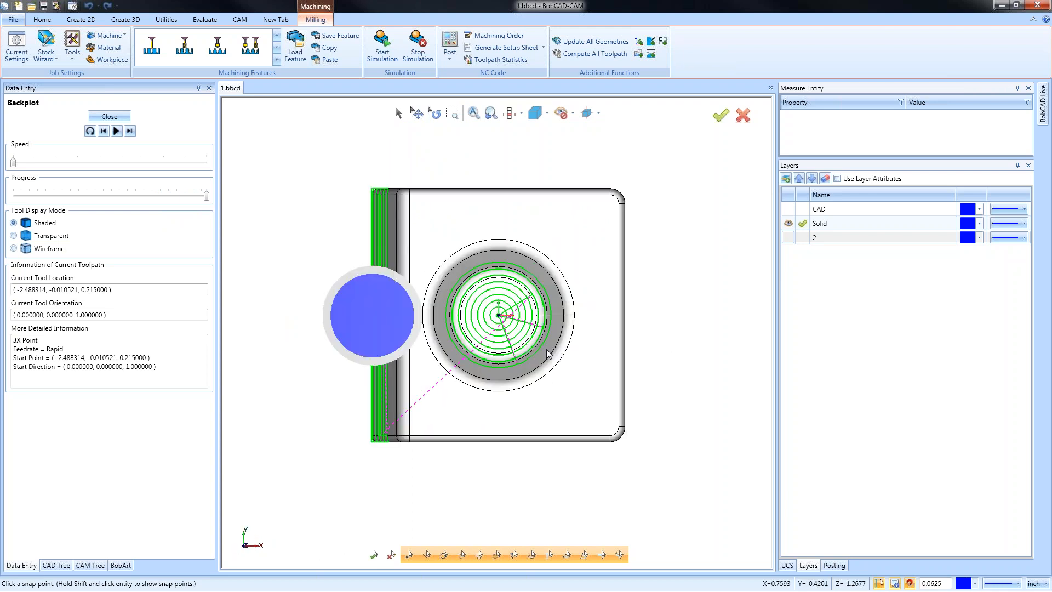
{"action": "key", "text": "f"}
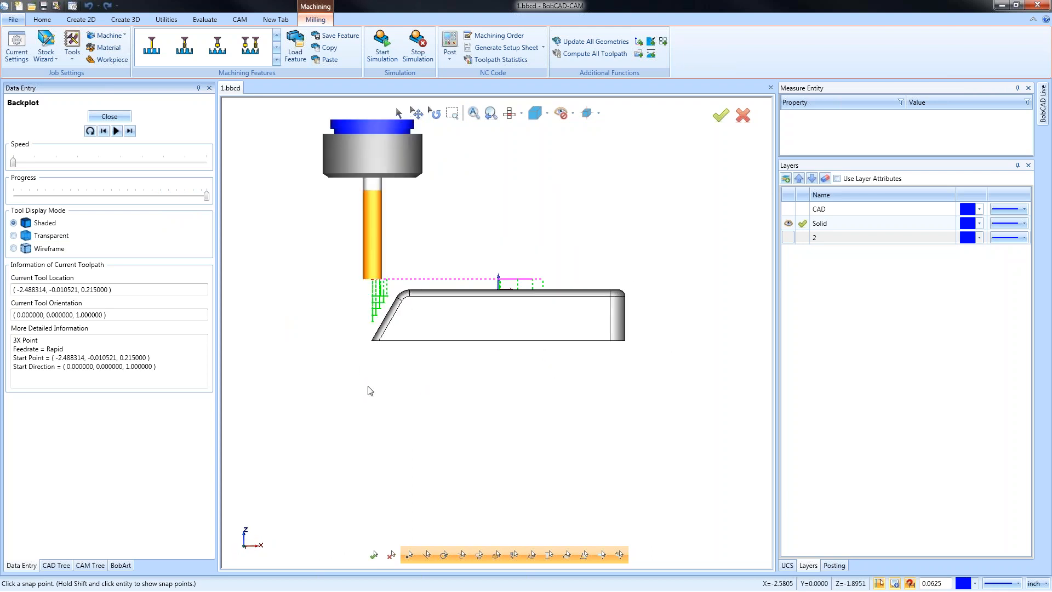
{"action": "middle_click_drag", "start_coordinate": [477, 371], "coordinate": [526, 409]}
{"action": "left_click", "coordinate": [112, 117]}
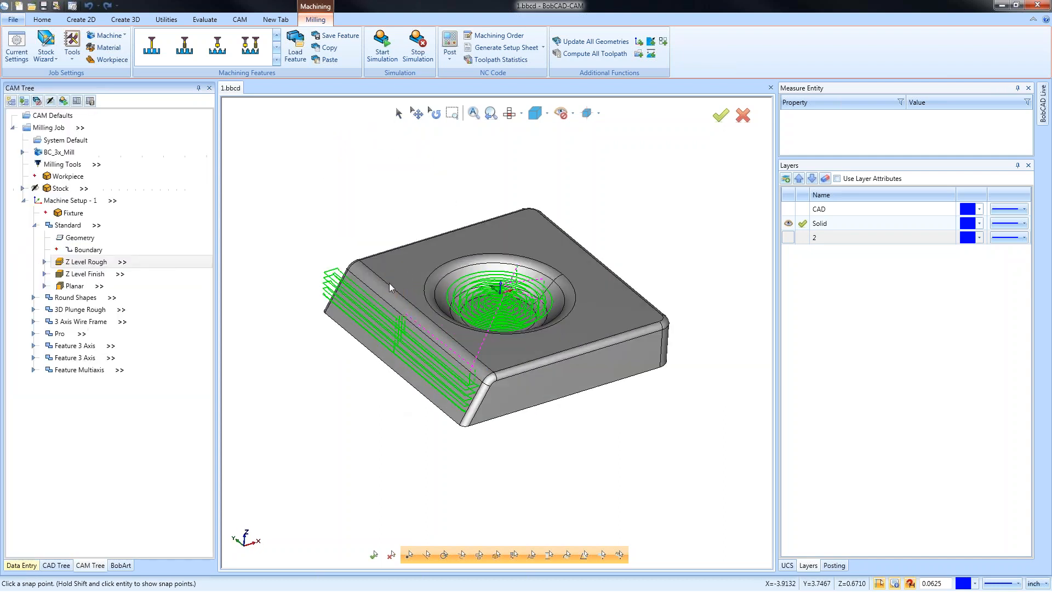
Increase the stock's transparency and unblank it to compare it with the Z Level Rough toolpath from the front.
{"action": "left_click", "coordinate": [60, 189]}
{"action": "right_click", "coordinate": [58, 191]}
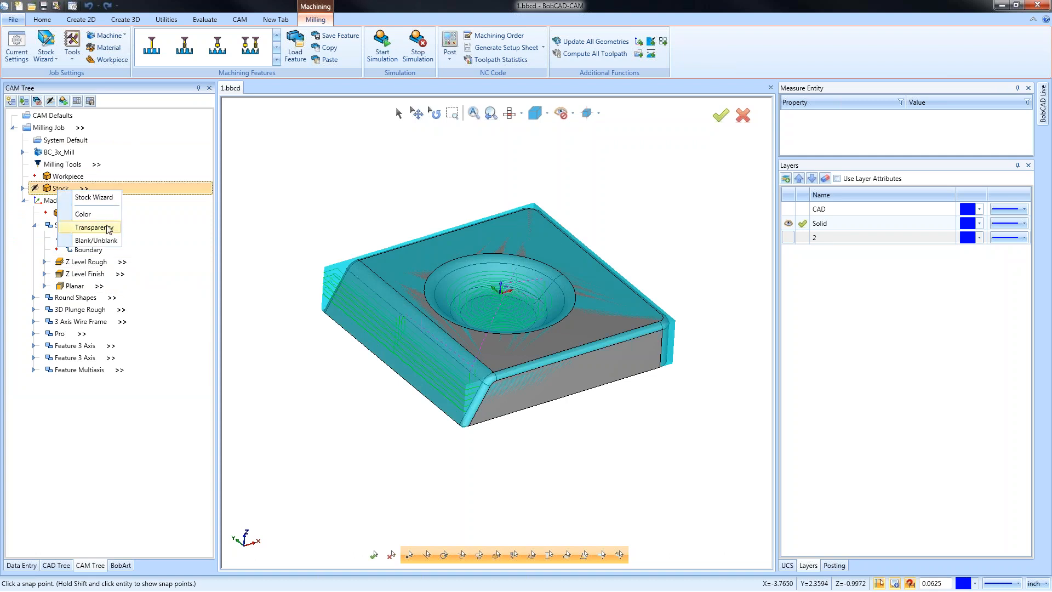
{"action": "left_click", "coordinate": [88, 224]}
{"action": "left_click_drag", "start_coordinate": [514, 298], "coordinate": [588, 297]}
{"action": "left_click", "coordinate": [593, 319]}
{"action": "right_click", "coordinate": [74, 189]}
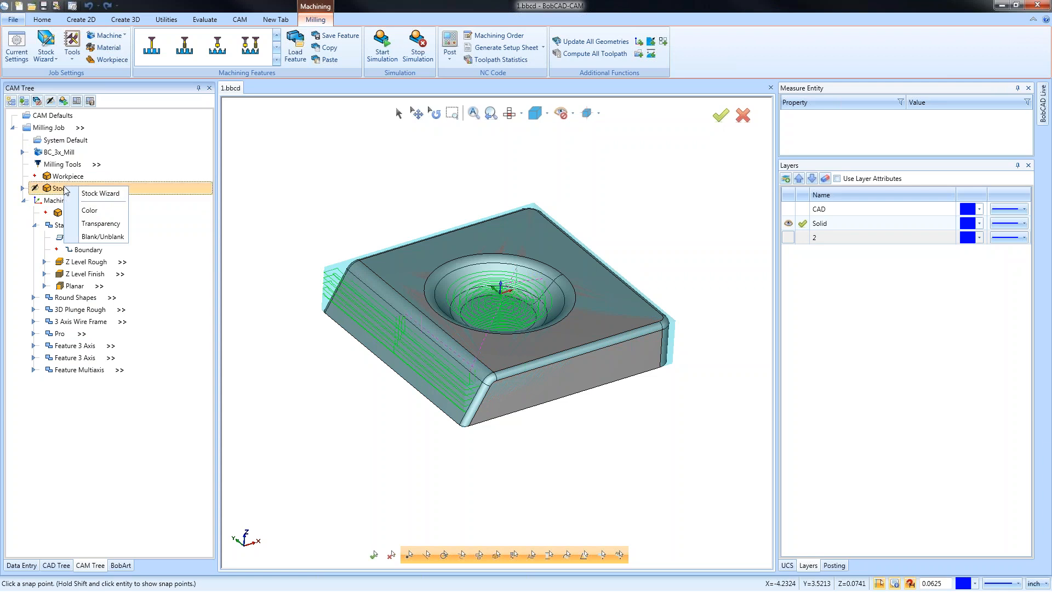
{"action": "left_click", "coordinate": [104, 237]}
{"action": "middle_click_drag", "start_coordinate": [541, 327], "coordinate": [573, 352]}
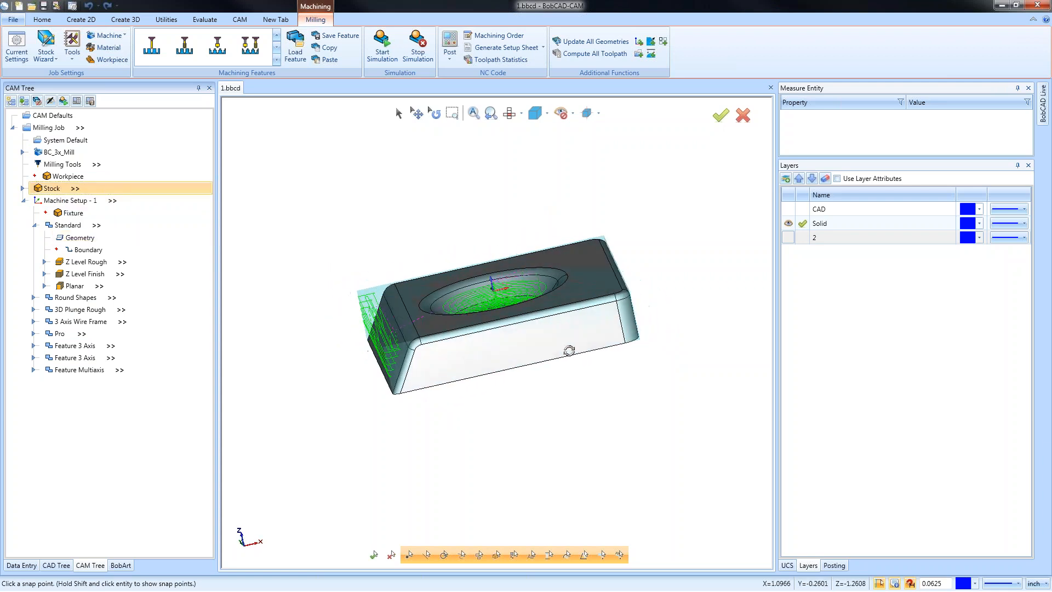
{"action": "key", "text": "t"}
{"action": "key", "text": "f"}
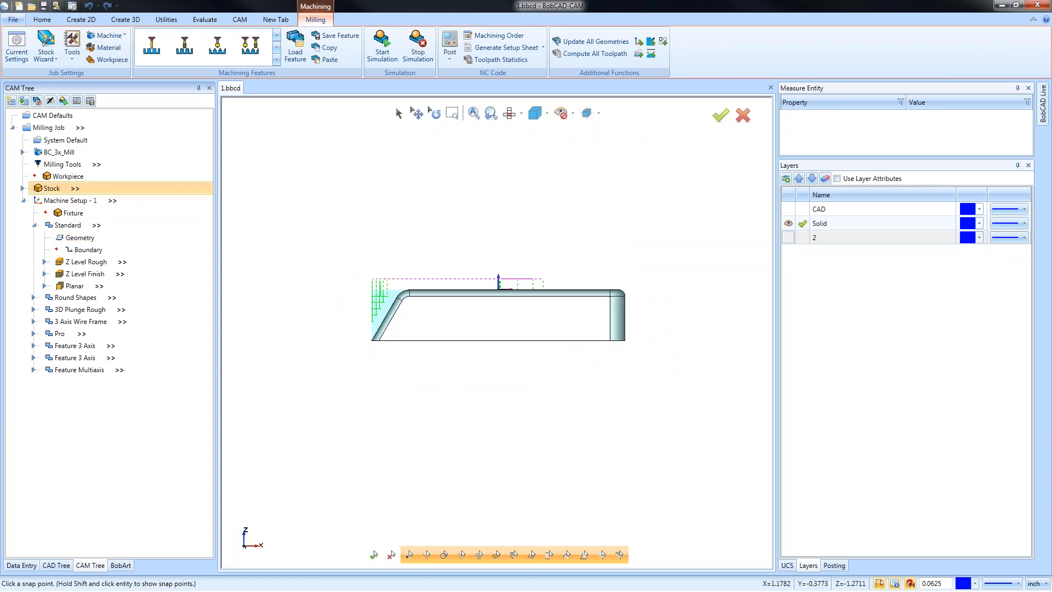
{"action": "left_click", "coordinate": [92, 266]}
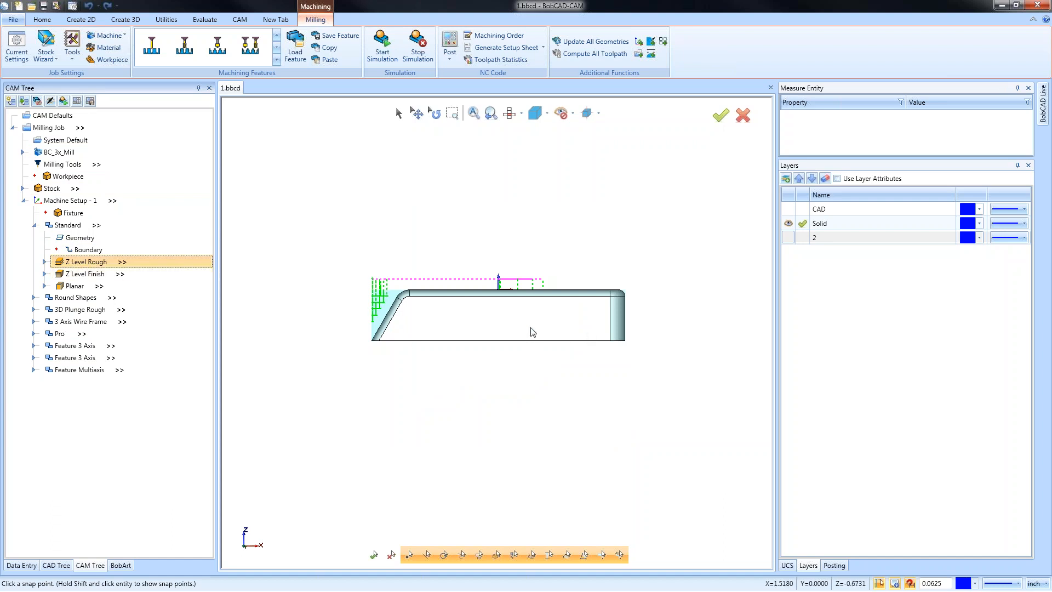
{"action": "middle_click_drag", "start_coordinate": [481, 360], "coordinate": [527, 394]}
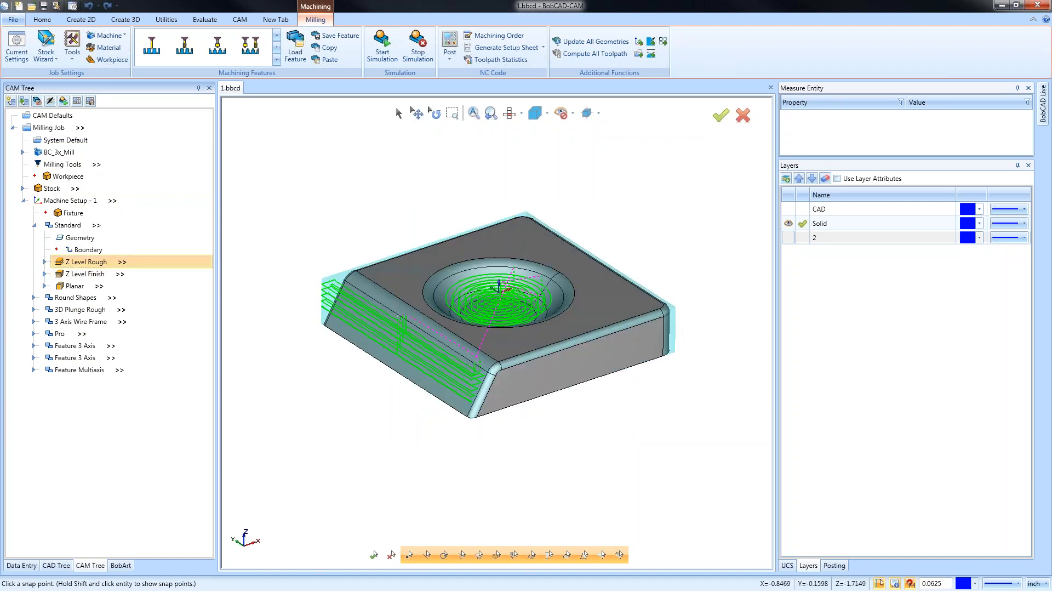
Set the stock's negative X offset to 1 and recompute the Z Level Rough toolpath.
{"action": "right_click", "coordinate": [49, 190]}
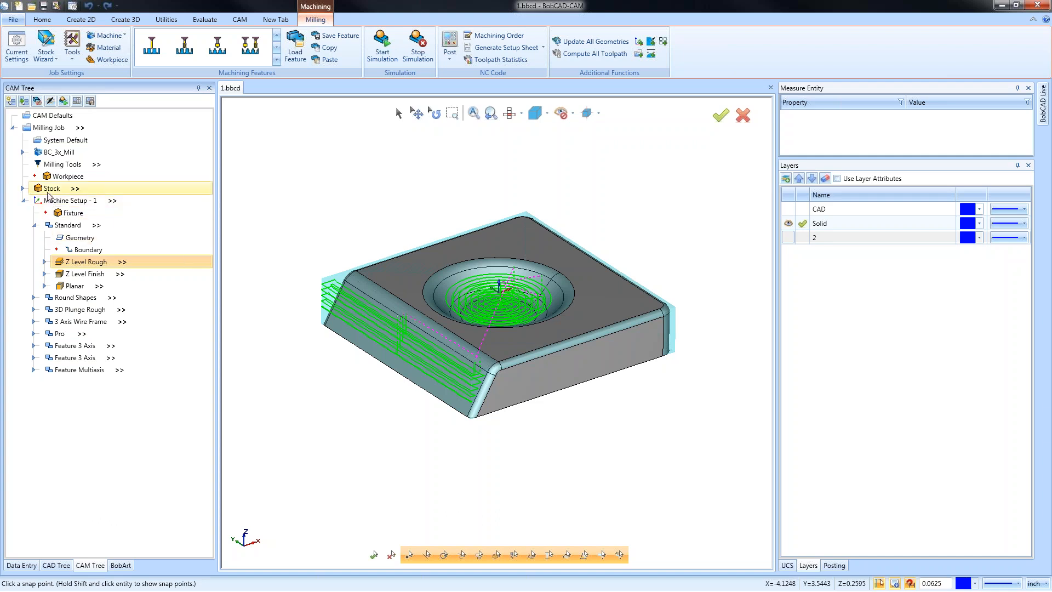
{"action": "left_click", "coordinate": [86, 201]}
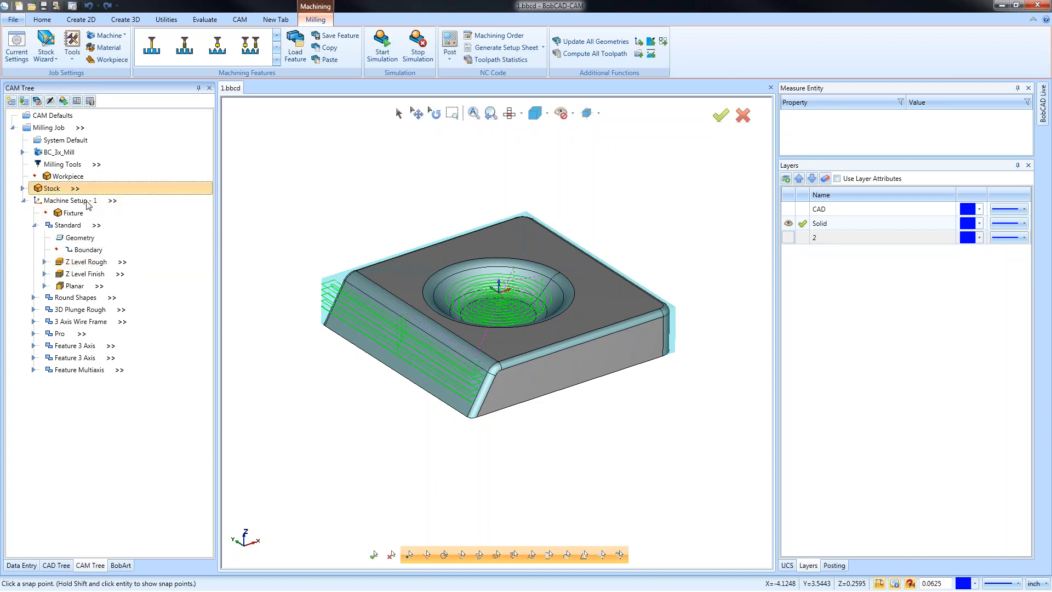
{"action": "left_click_drag", "start_coordinate": [91, 256], "coordinate": [68, 256]}
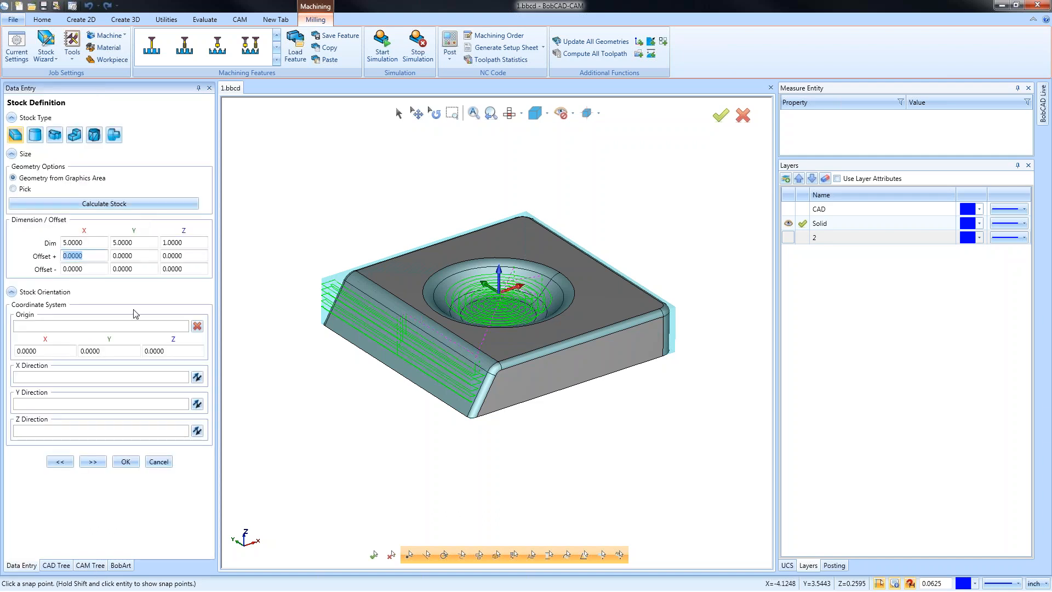
{"action": "left_click_drag", "start_coordinate": [106, 270], "coordinate": [25, 276]}
{"action": "type", "text": "1"}
{"action": "key", "text": "Tab"}
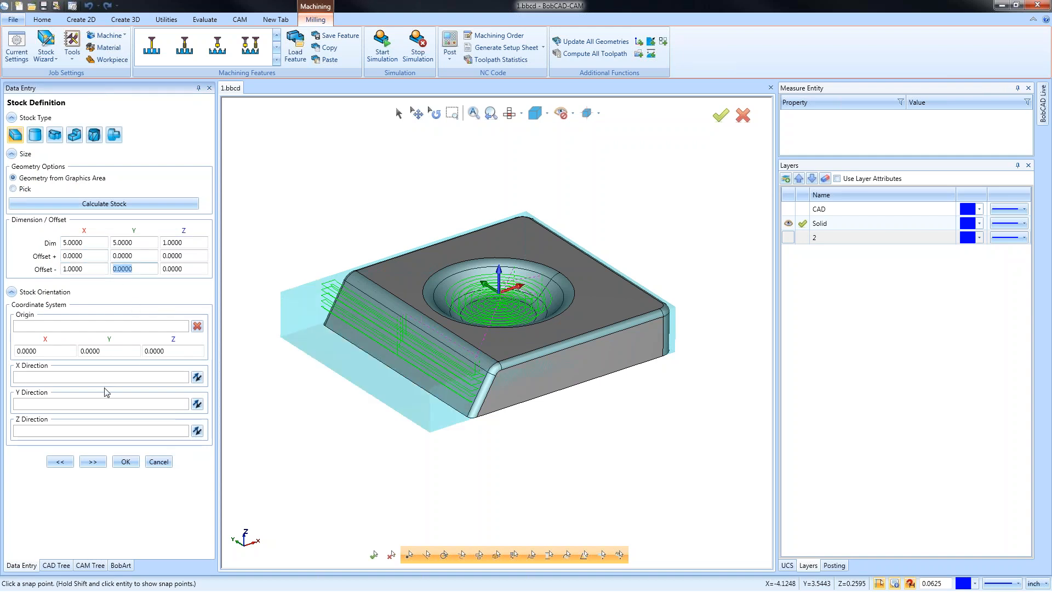
{"action": "left_click", "coordinate": [127, 461]}
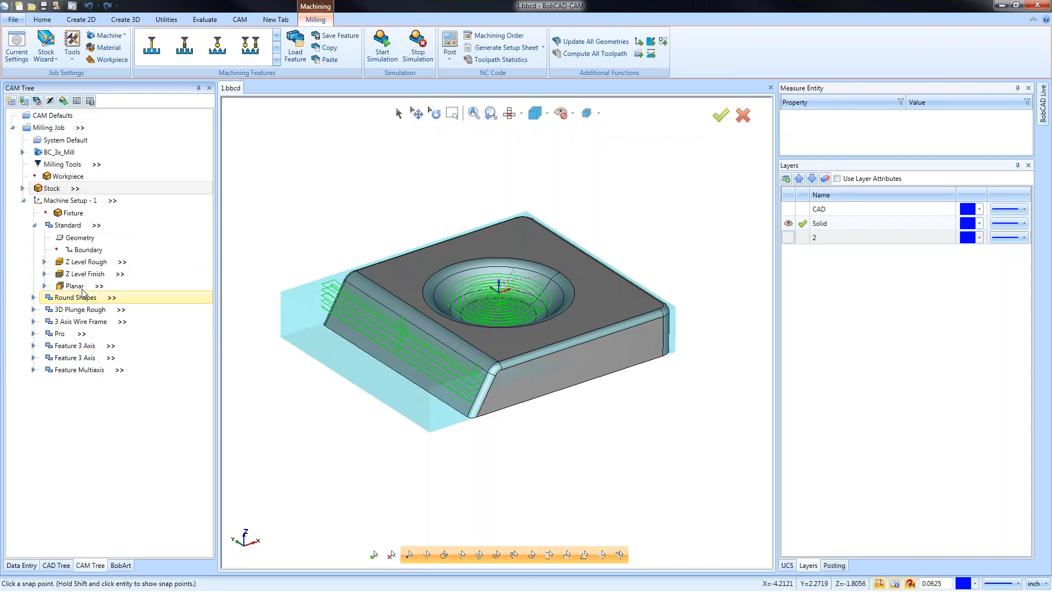
{"action": "right_click", "coordinate": [141, 261]}
{"action": "left_click", "coordinate": [167, 285]}
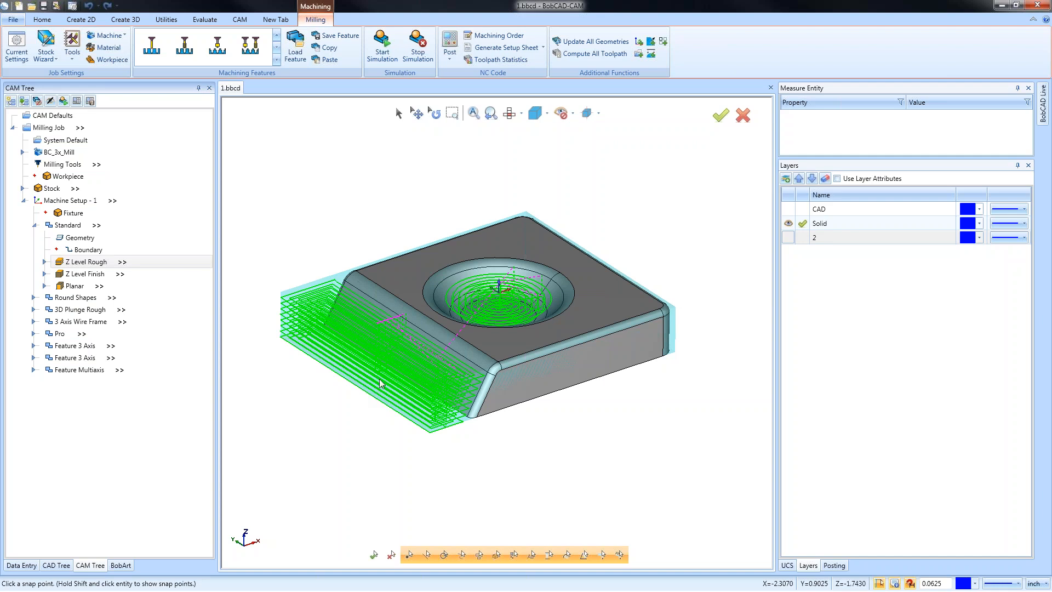
Set the stock's positive and negative offsets in X and Y all to 1.
{"action": "right_click", "coordinate": [52, 190]}
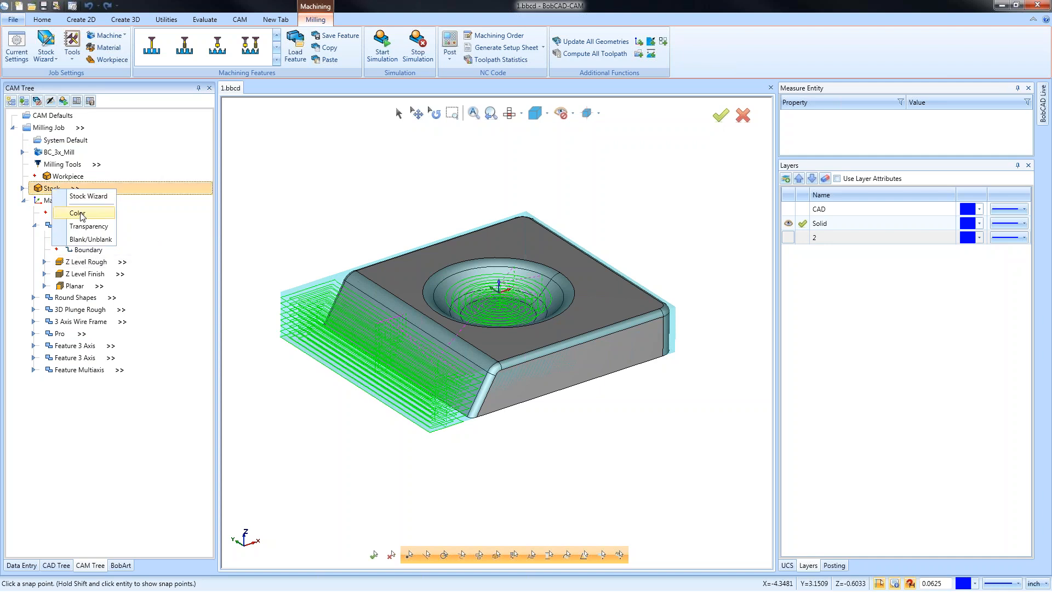
{"action": "left_click", "coordinate": [100, 199]}
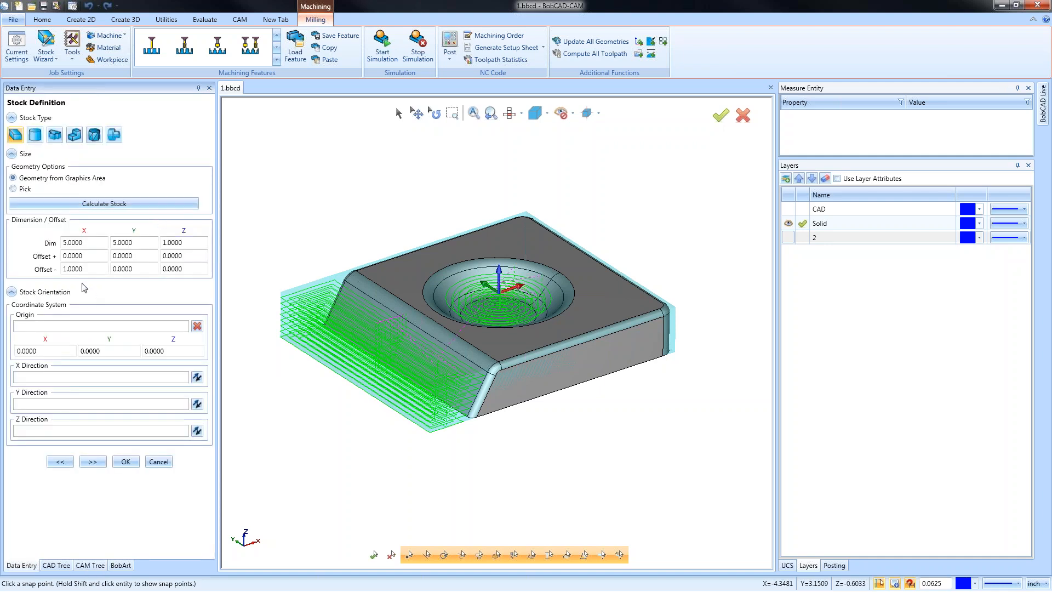
{"action": "double_click", "coordinate": [95, 256]}
{"action": "type", "text": "1"}
{"action": "key", "text": "Tab"}
{"action": "type", "text": "1"}
{"action": "key", "text": "Tab"}
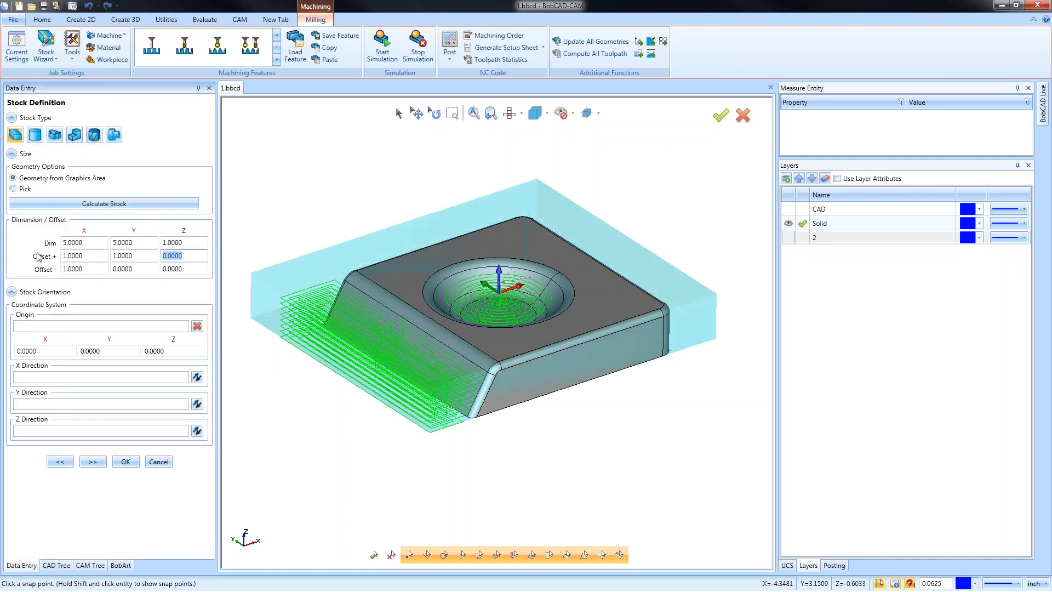
{"action": "key", "text": "Tab"}
{"action": "type", "text": "1"}
{"action": "key", "text": "Tab"}
{"action": "type", "text": "1"}
{"action": "key", "text": "Tab"}
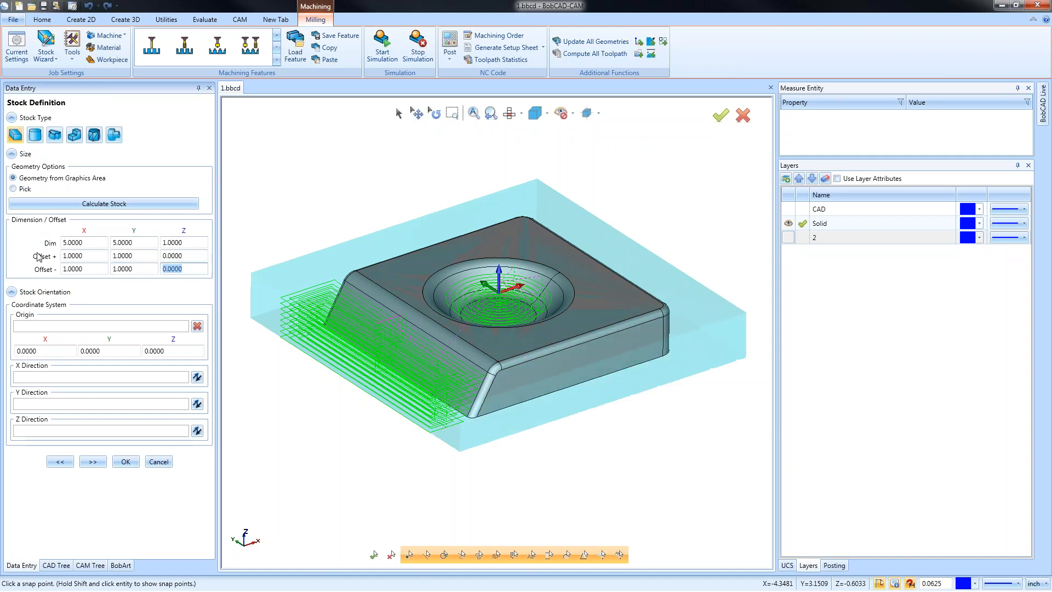
{"action": "left_click", "coordinate": [125, 461]}
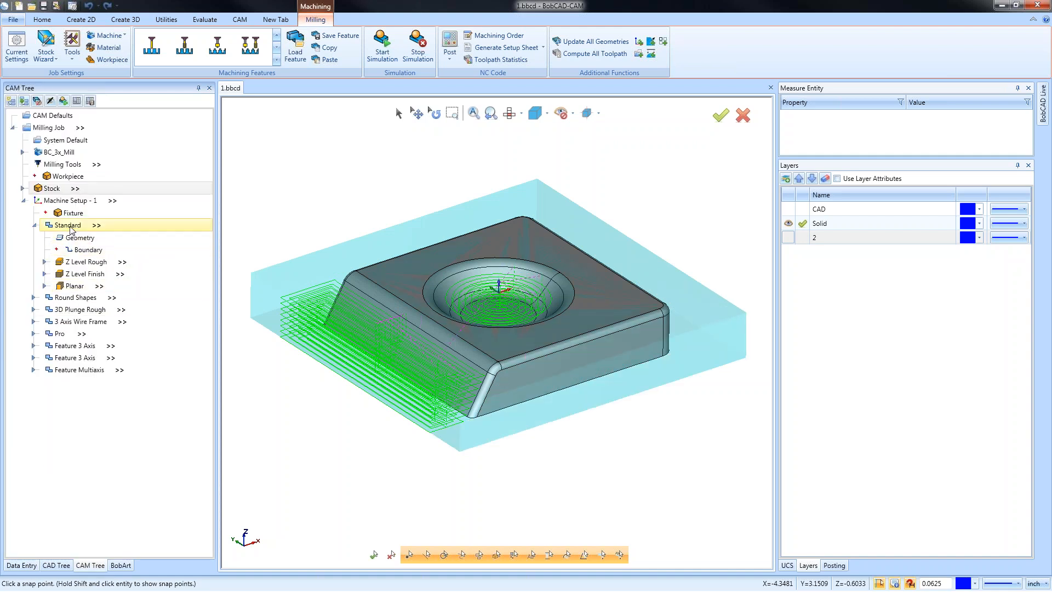
Recompute the Z Level Rough toolpath for the stock enlarged on all four sides.
{"action": "left_click", "coordinate": [86, 262]}
{"action": "right_click", "coordinate": [86, 261]}
{"action": "left_click", "coordinate": [145, 282]}
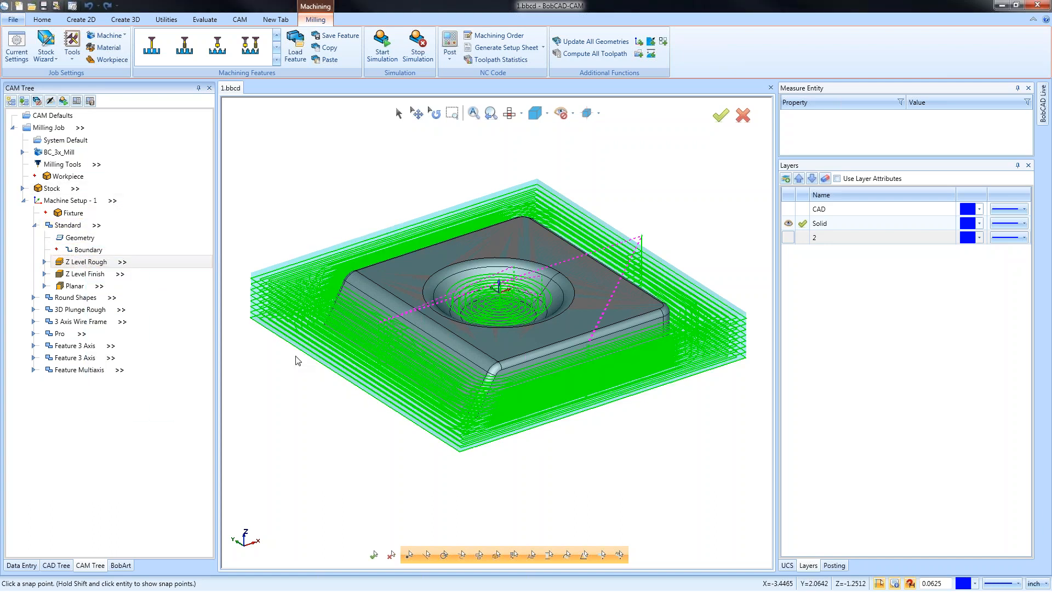
{"action": "mouse_move", "coordinate": [472, 311]}
{"action": "middle_mouse_down"}
{"action": "mouse_move", "coordinate": [476, 378]}
{"action": "mouse_move", "coordinate": [474, 320]}
{"action": "middle_mouse_up"}
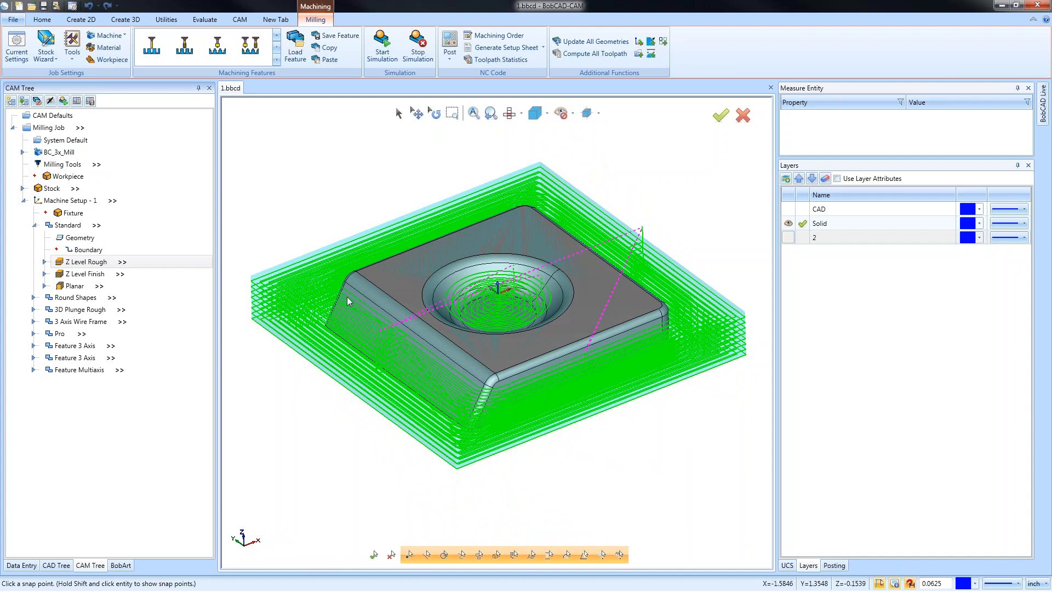
Reset the stock's positive and negative X and Y offsets to 0 and recompute the Z Level Rough toolpath.
{"action": "right_click", "coordinate": [53, 188]}
{"action": "left_click", "coordinate": [91, 196]}
{"action": "double_click", "coordinate": [77, 256]}
{"action": "type", "text": "0"}
{"action": "key", "text": "Tab"}
{"action": "type", "text": "0"}
{"action": "key", "text": "Tab"}
{"action": "key", "text": "Tab"}
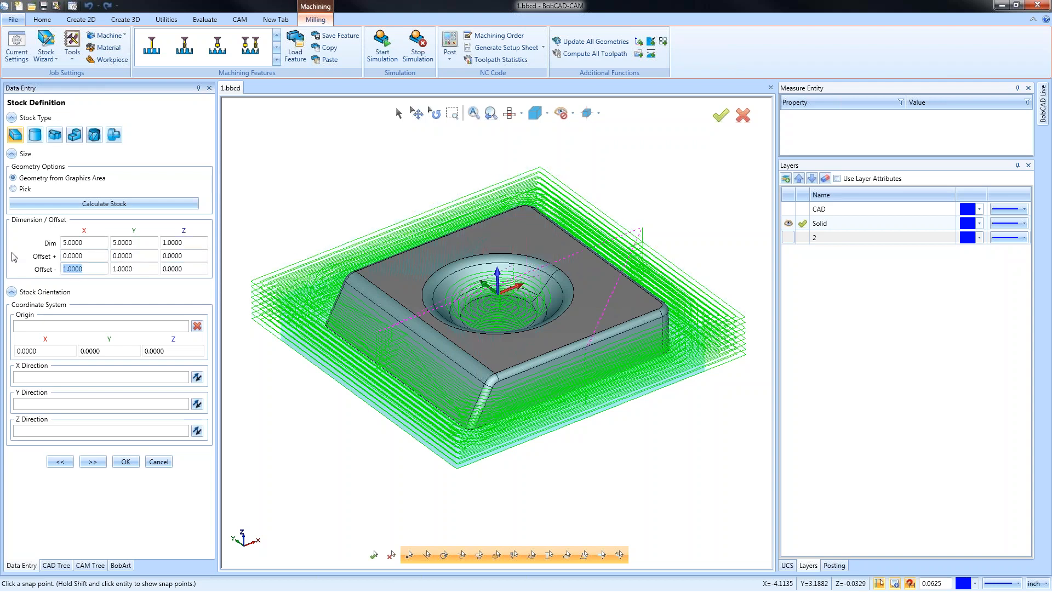
{"action": "type", "text": "0"}
{"action": "key", "text": "Tab"}
{"action": "type", "text": "0"}
{"action": "key", "text": "Tab"}
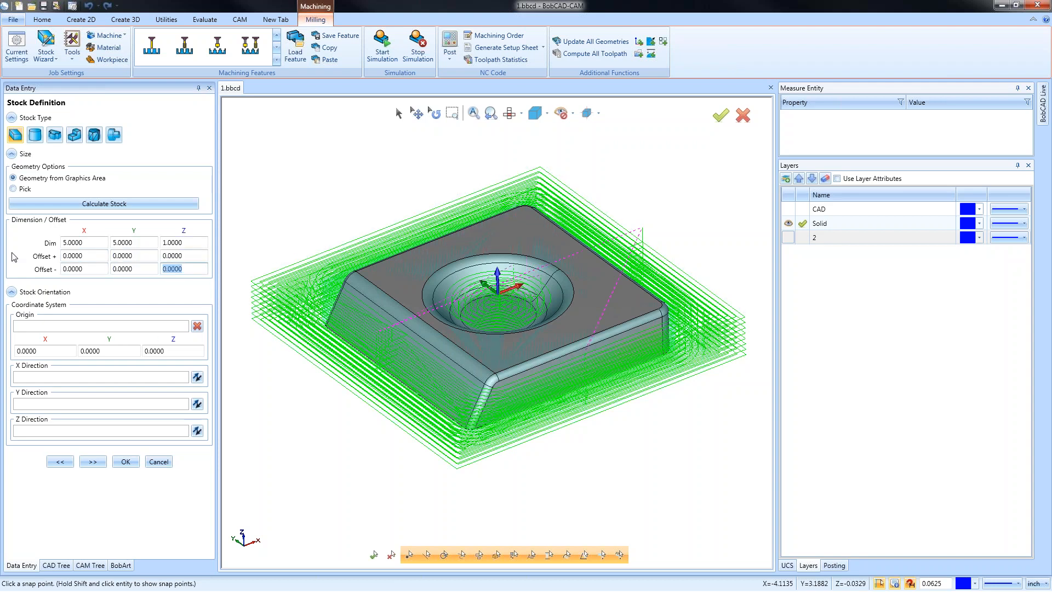
{"action": "left_click", "coordinate": [125, 462]}
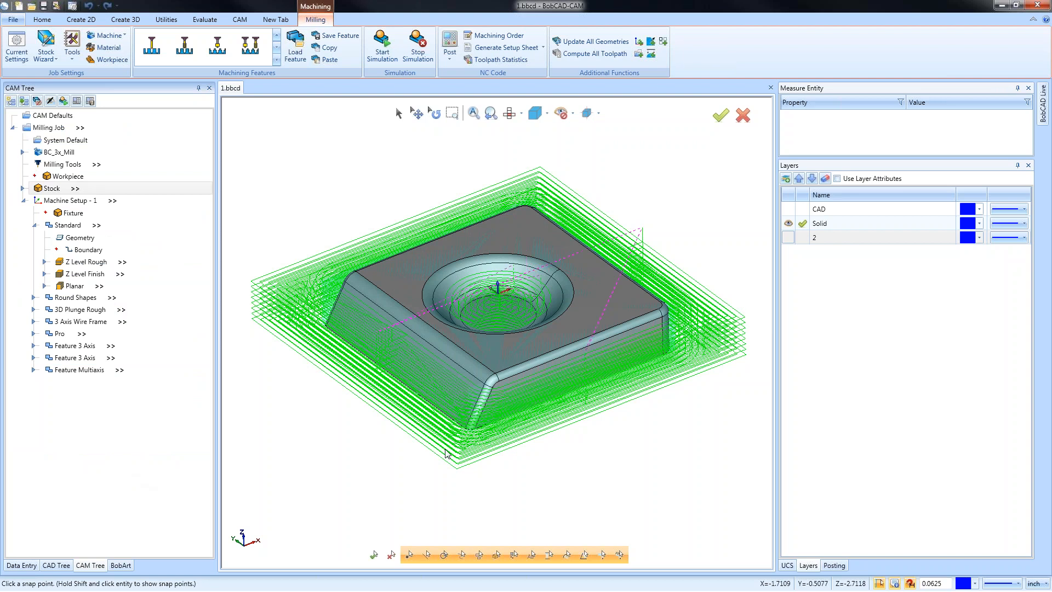
{"action": "right_click", "coordinate": [92, 261]}
{"action": "left_click", "coordinate": [131, 279]}
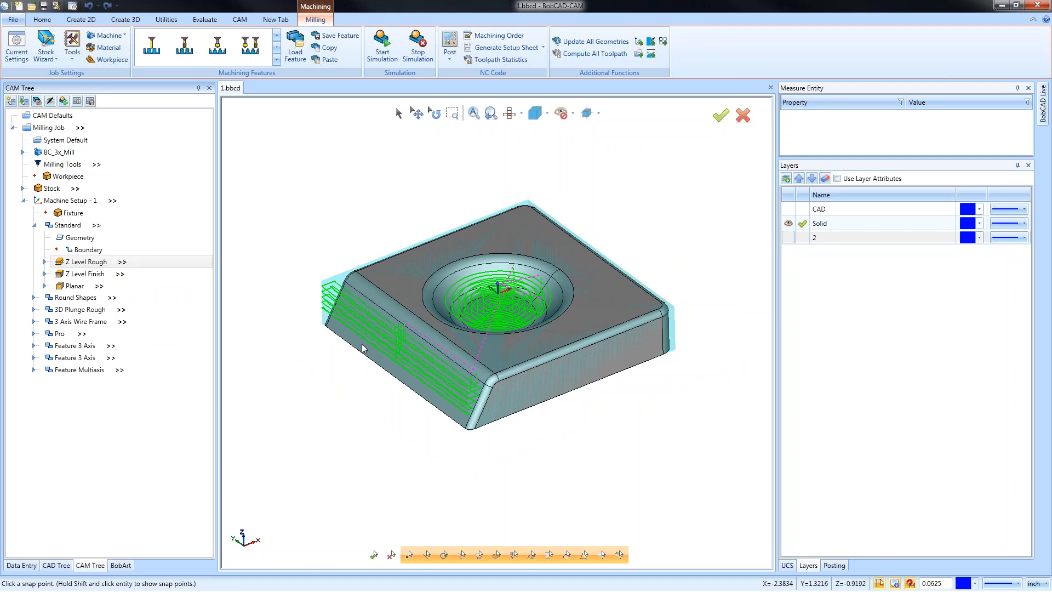
Blank the Z Level Rough toolpath and compute the Z Level Finish toolpath in the Standard feature.
{"action": "left_click", "coordinate": [90, 275]}
{"action": "right_click", "coordinate": [90, 277]}
{"action": "key", "text": "Escape"}
{"action": "right_click", "coordinate": [89, 263]}
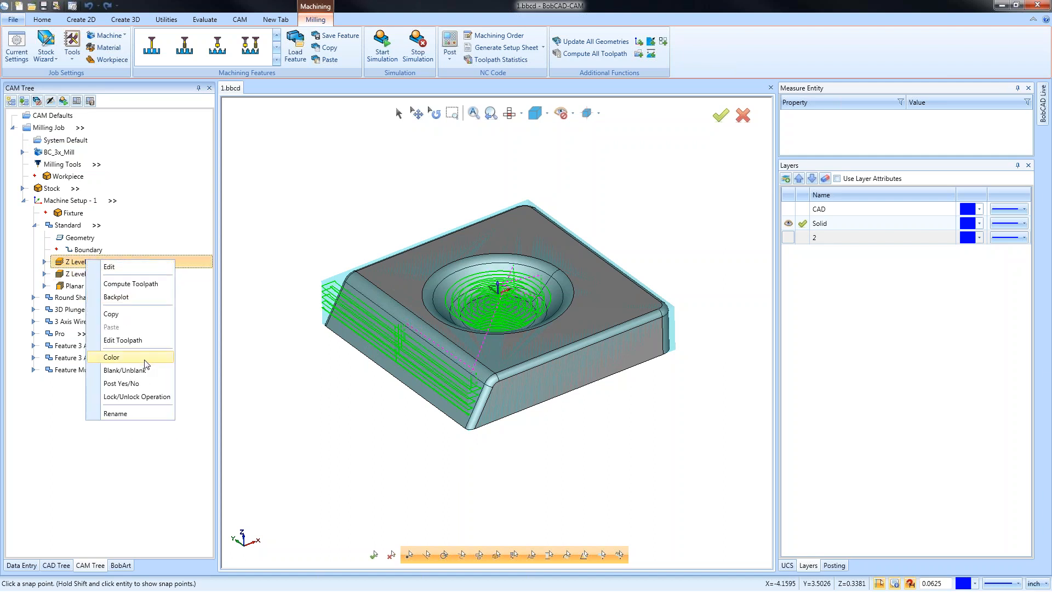
{"action": "left_click", "coordinate": [125, 370]}
{"action": "right_click", "coordinate": [89, 275]}
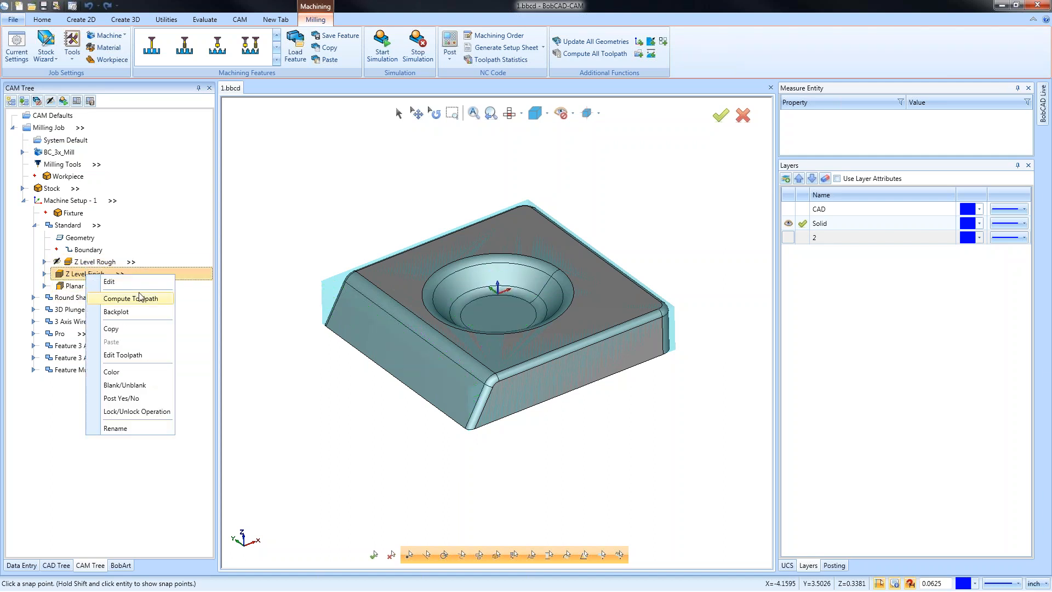
{"action": "left_click", "coordinate": [159, 298]}
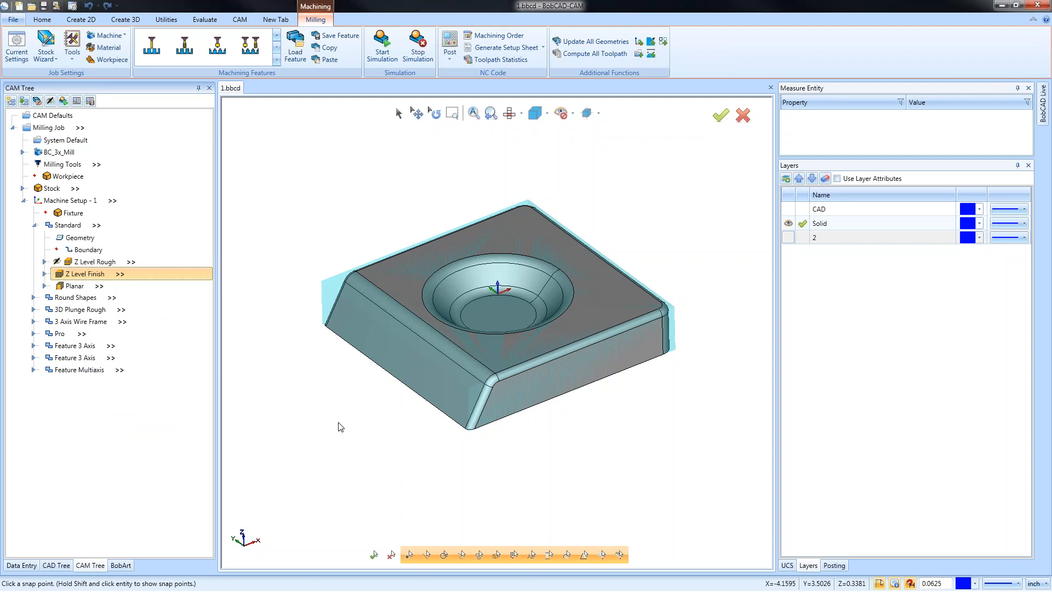
{"action": "middle_click_drag", "start_coordinate": [501, 351], "coordinate": [508, 363]}
Backplot the first part of the Z Level Finish toolpath in the pocket and close the backplot.
{"action": "right_click", "coordinate": [83, 273]}
{"action": "left_click", "coordinate": [110, 310]}
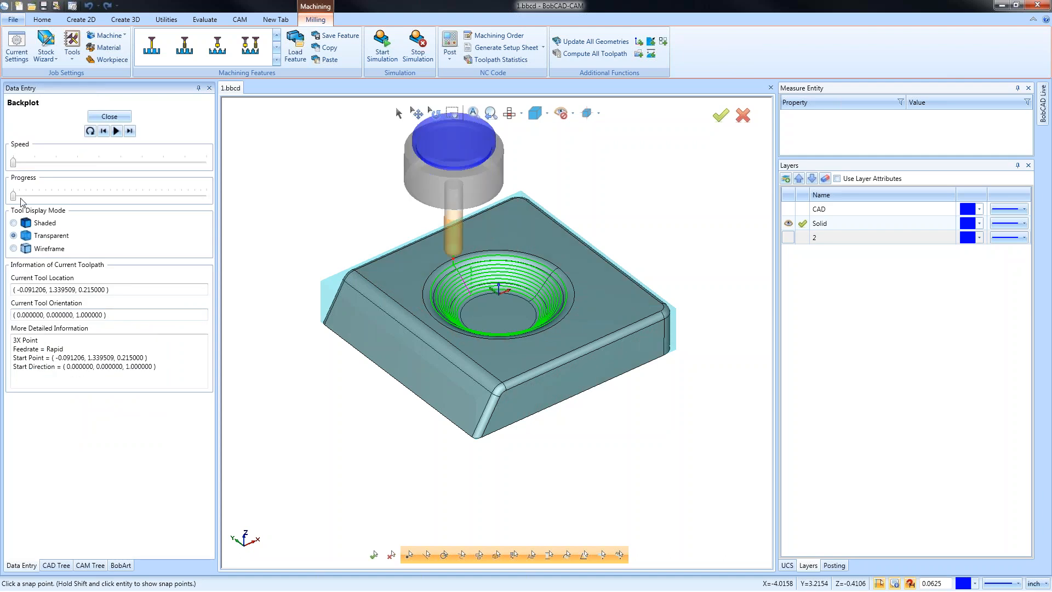
{"action": "left_click_drag", "start_coordinate": [14, 200], "coordinate": [47, 201]}
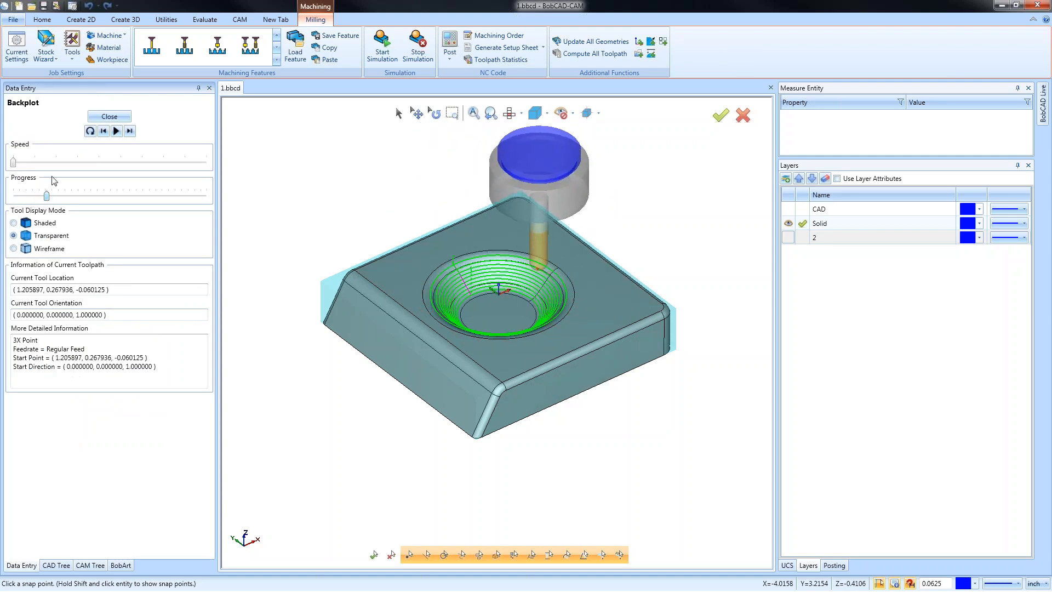
{"action": "left_click", "coordinate": [109, 117]}
Set the Z Level Finish cutting extents to All and recompute its toolpath.
{"action": "right_click", "coordinate": [83, 274]}
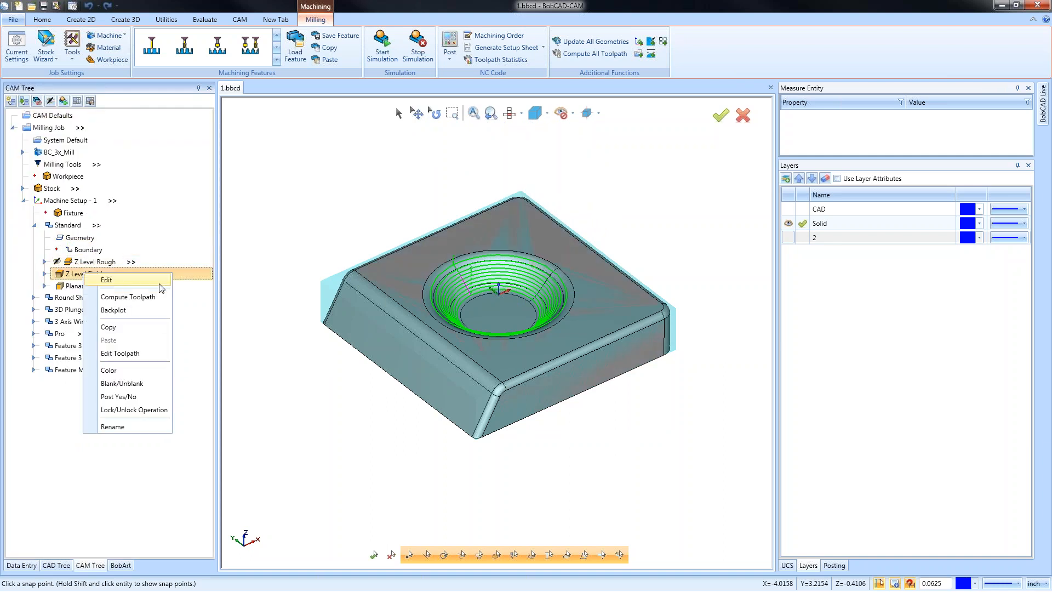
{"action": "left_click", "coordinate": [116, 284]}
{"action": "left_click", "coordinate": [340, 283]}
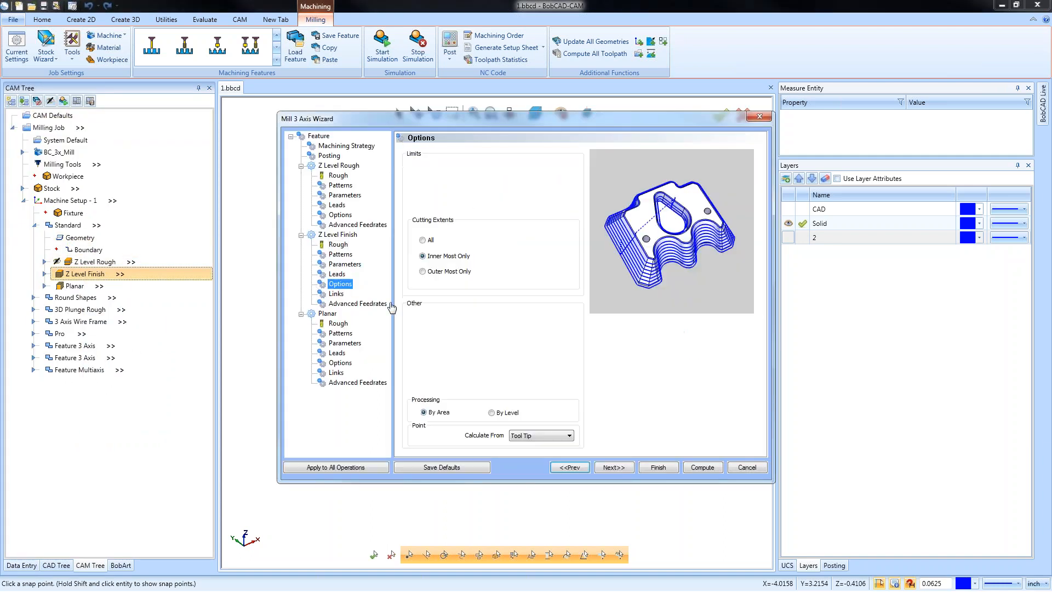
{"action": "left_click", "coordinate": [425, 242]}
{"action": "left_click", "coordinate": [658, 467]}
{"action": "left_click", "coordinate": [75, 285]}
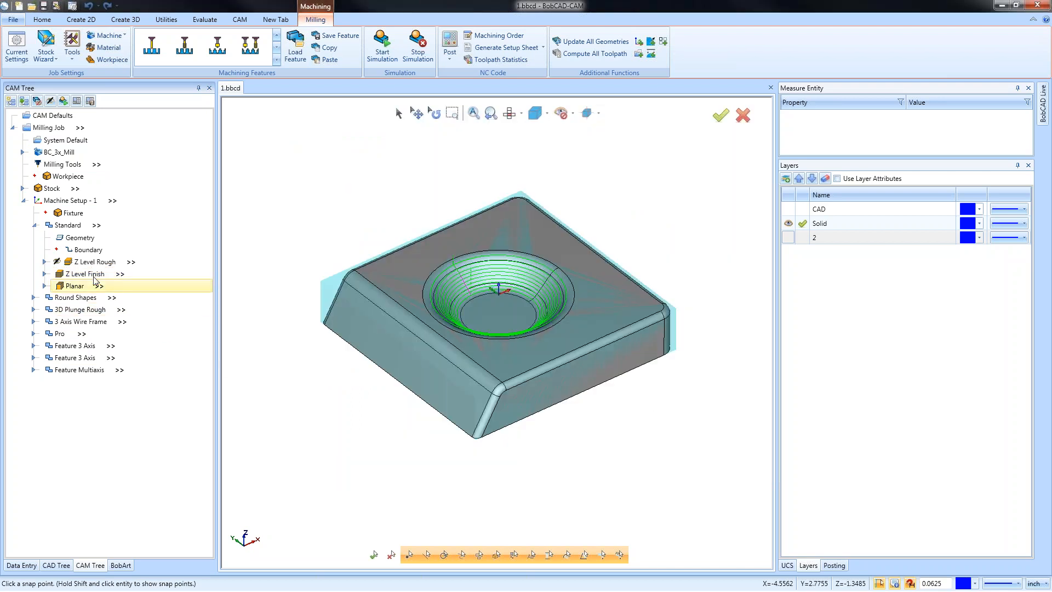
{"action": "right_click", "coordinate": [89, 274]}
{"action": "left_click", "coordinate": [138, 300]}
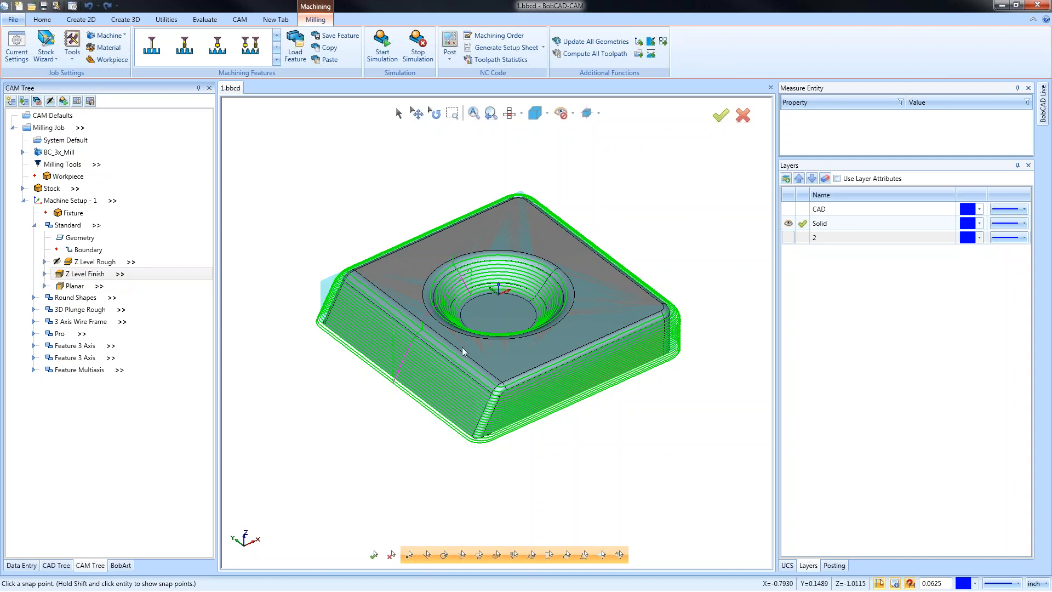
Backplot the Z Level Finish toolpath through to its end and close the backplot.
{"action": "right_click", "coordinate": [85, 275]}
{"action": "left_click", "coordinate": [130, 308]}
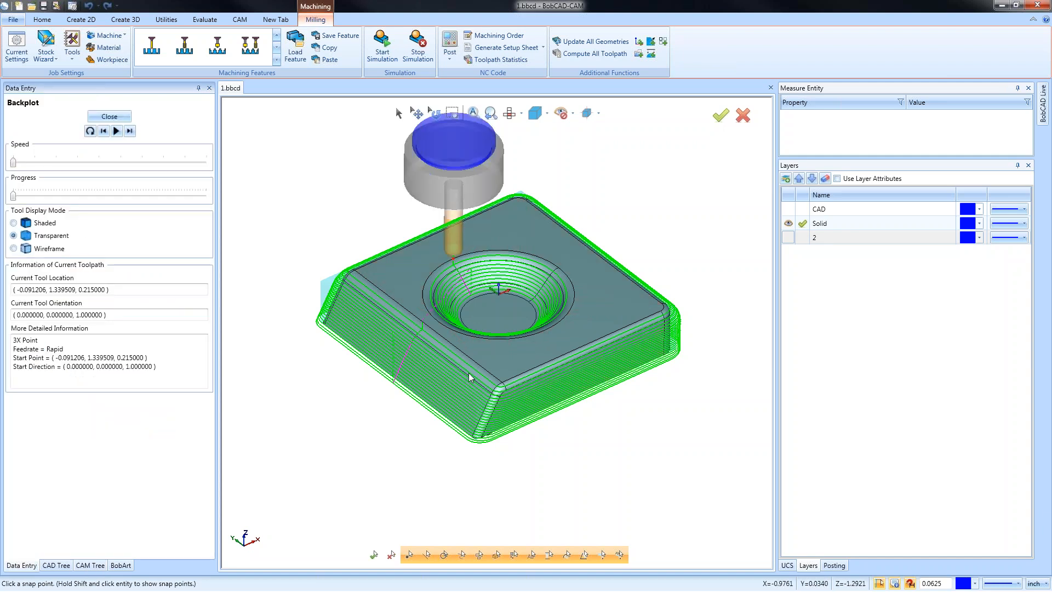
{"action": "left_click_drag", "start_coordinate": [19, 200], "coordinate": [225, 198]}
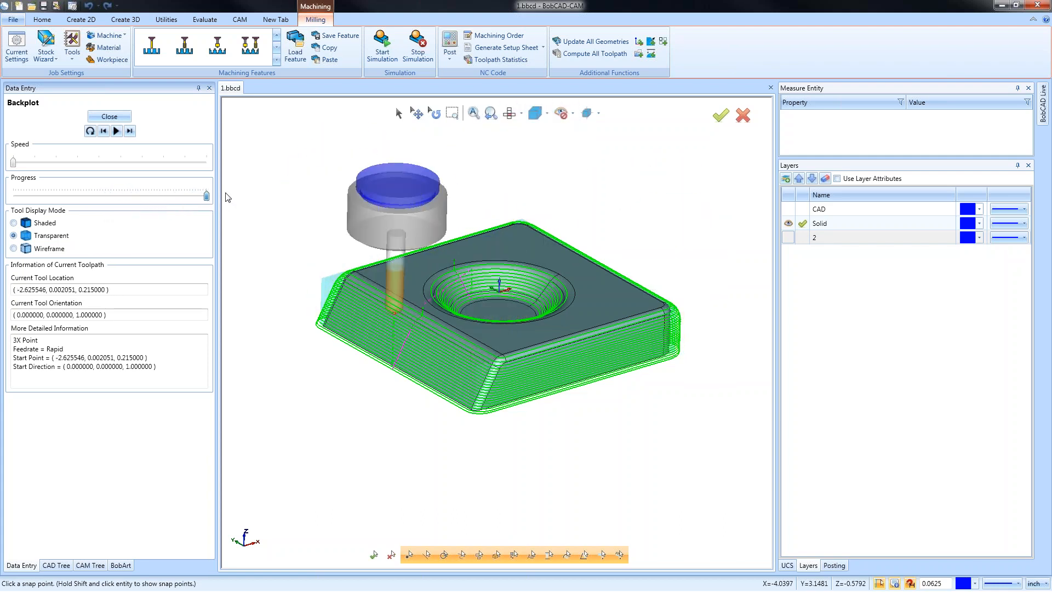
{"action": "left_click", "coordinate": [109, 116]}
Examine the Z Level Finish passes in the pocket and, from the front, around the sloped wall's rounded top edge.
{"action": "scroll", "coordinate": [506, 300], "scroll_direction": "up", "scroll_amount": 5}
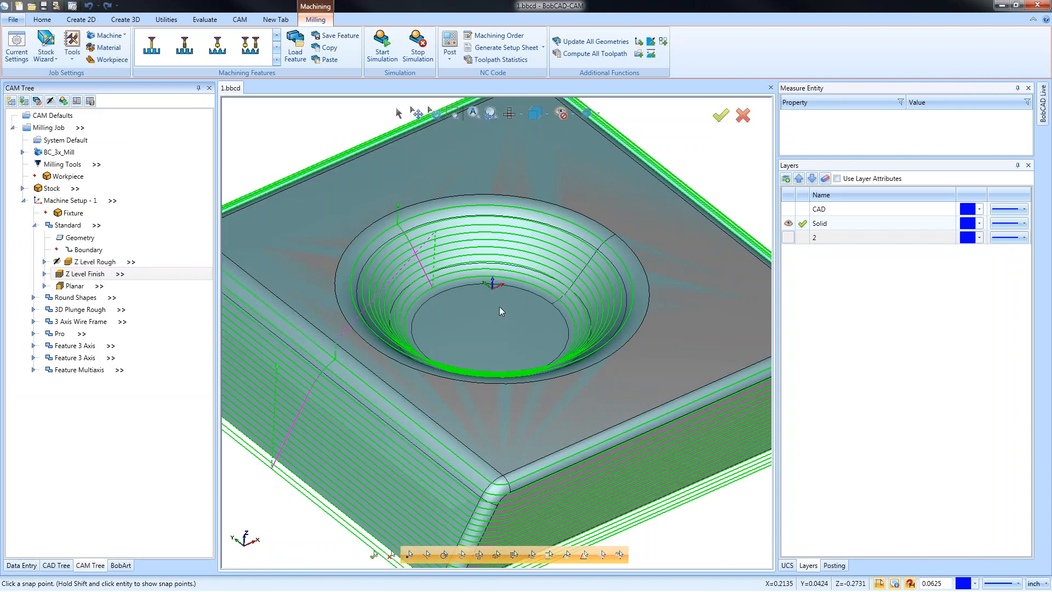
{"action": "scroll", "coordinate": [521, 339], "scroll_direction": "down", "scroll_amount": 5}
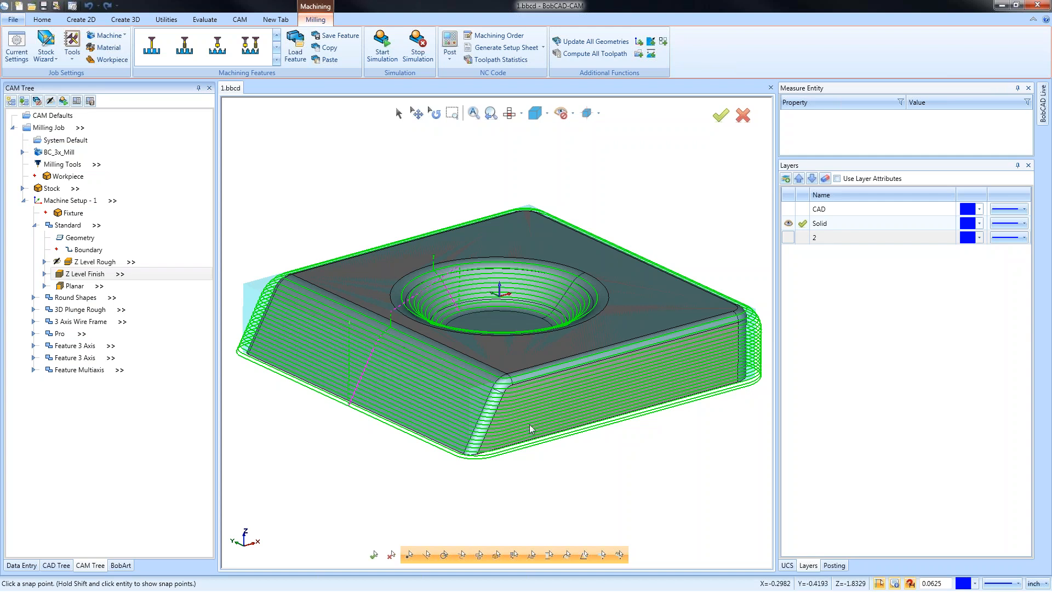
{"action": "middle_click_drag", "start_coordinate": [587, 406], "coordinate": [556, 395]}
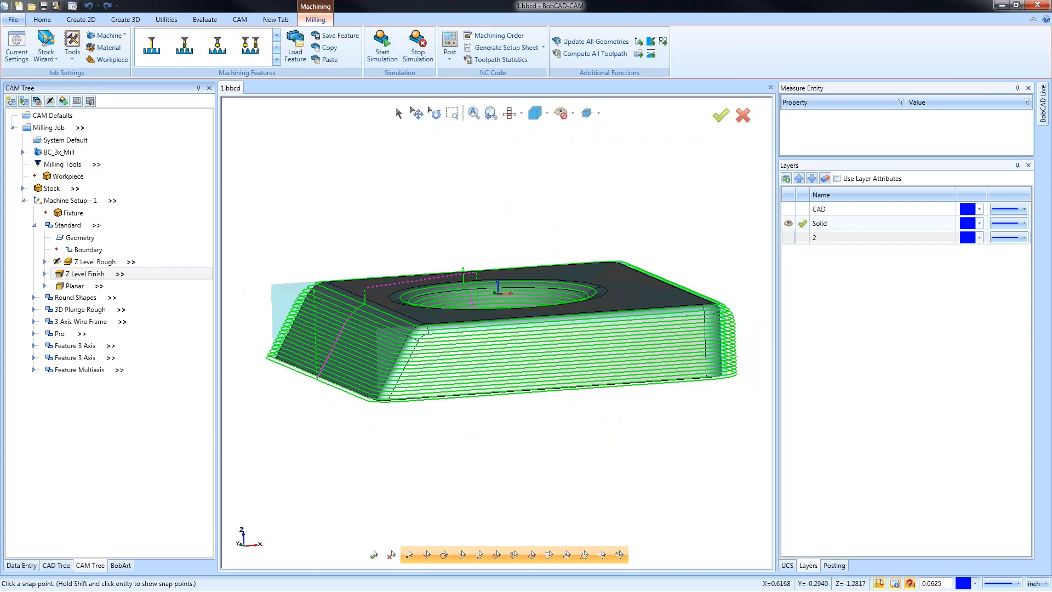
{"action": "key", "text": "t"}
{"action": "key", "text": "f"}
{"action": "scroll", "coordinate": [333, 294], "scroll_direction": "up", "scroll_amount": 5}
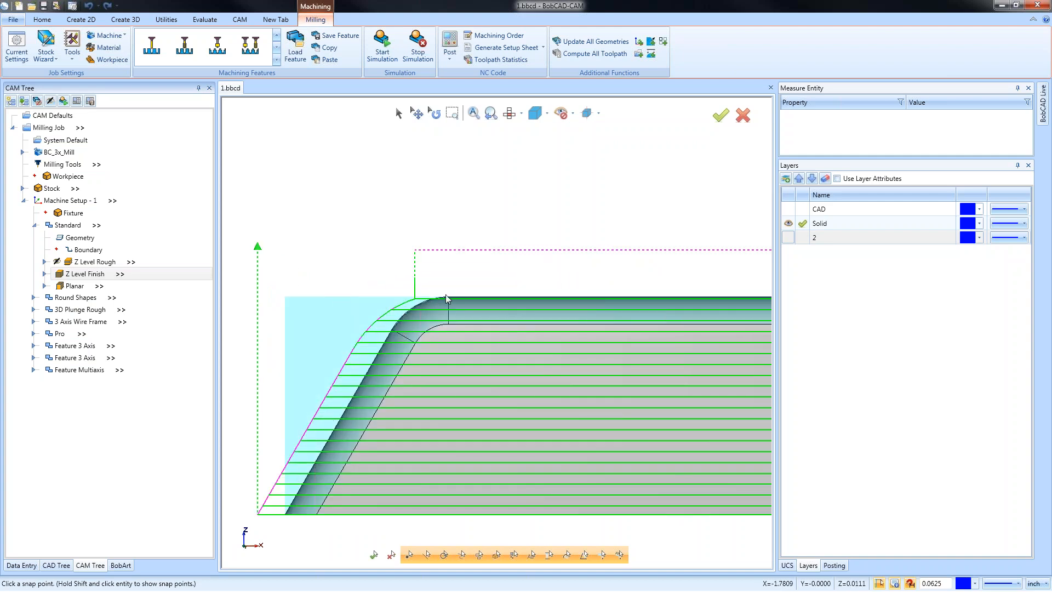
{"action": "scroll", "coordinate": [439, 328], "scroll_direction": "down", "scroll_amount": 2}
{"action": "middle_click_drag", "start_coordinate": [453, 376], "coordinate": [457, 322]}
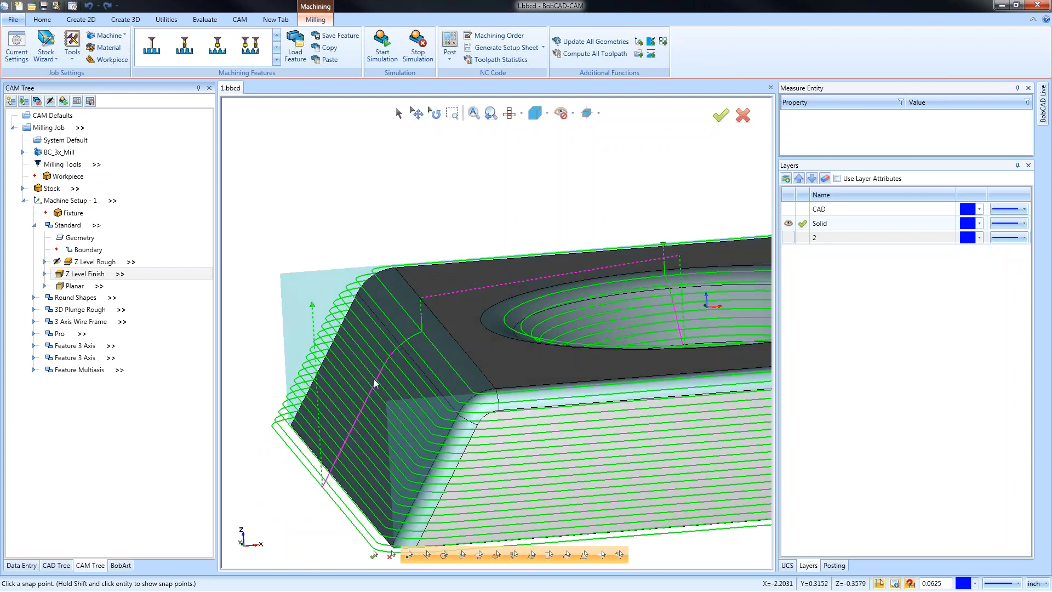
Highlight the blanked Z Level Rough toolpath to compare it with Z Level Finish, and highlight Z Level Finish again.
{"action": "left_click", "coordinate": [99, 262]}
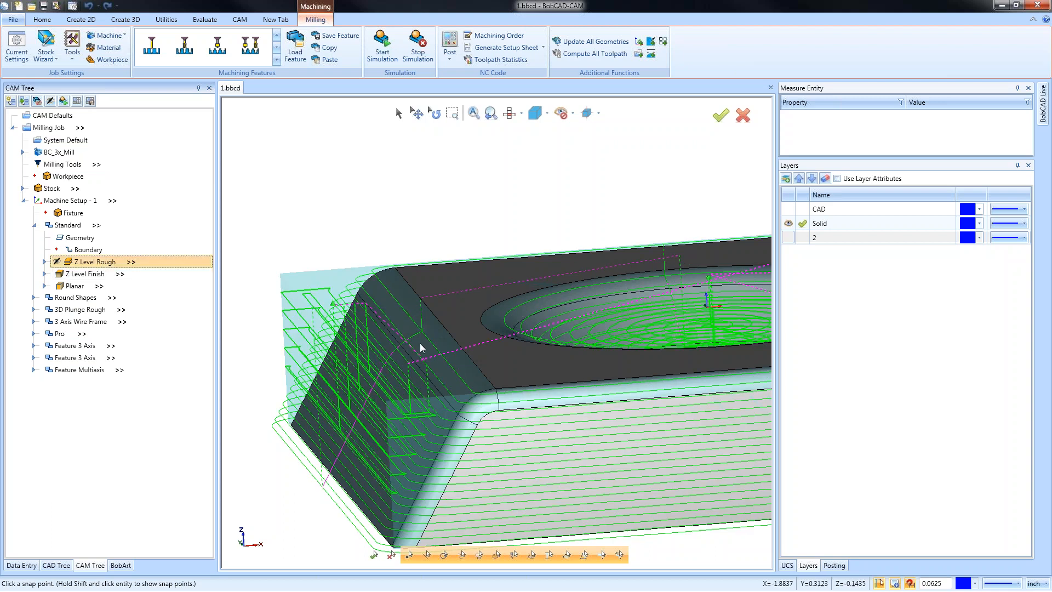
{"action": "scroll", "coordinate": [416, 410], "scroll_direction": "down", "scroll_amount": 5}
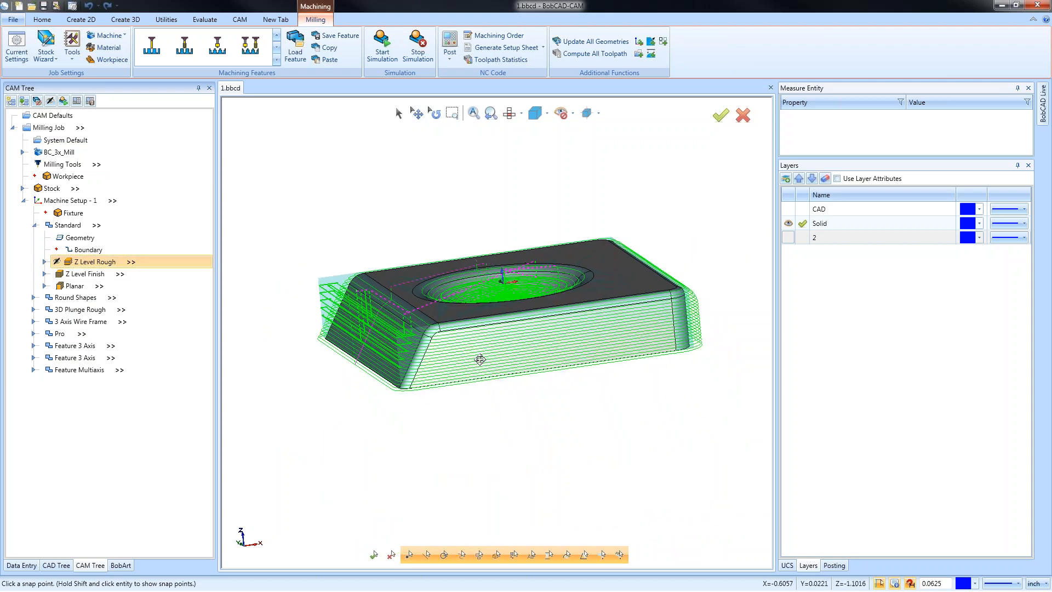
{"action": "left_click", "coordinate": [88, 273]}
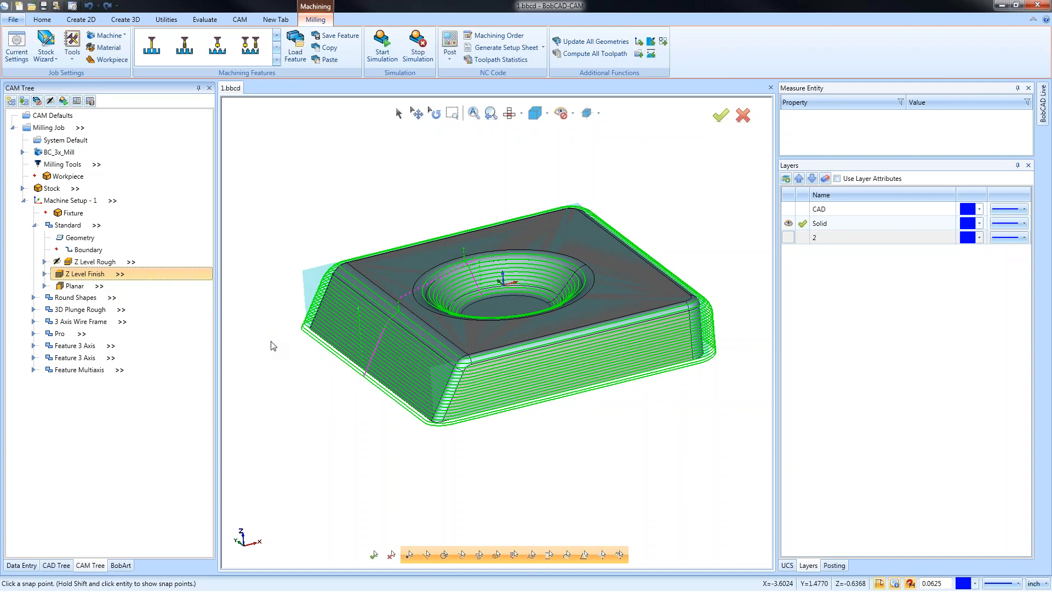
Blank the Z Level Finish toolpath, compute the Planar toolpath, and inspect its passes from several angles.
{"action": "right_click", "coordinate": [82, 273]}
{"action": "left_click", "coordinate": [133, 384]}
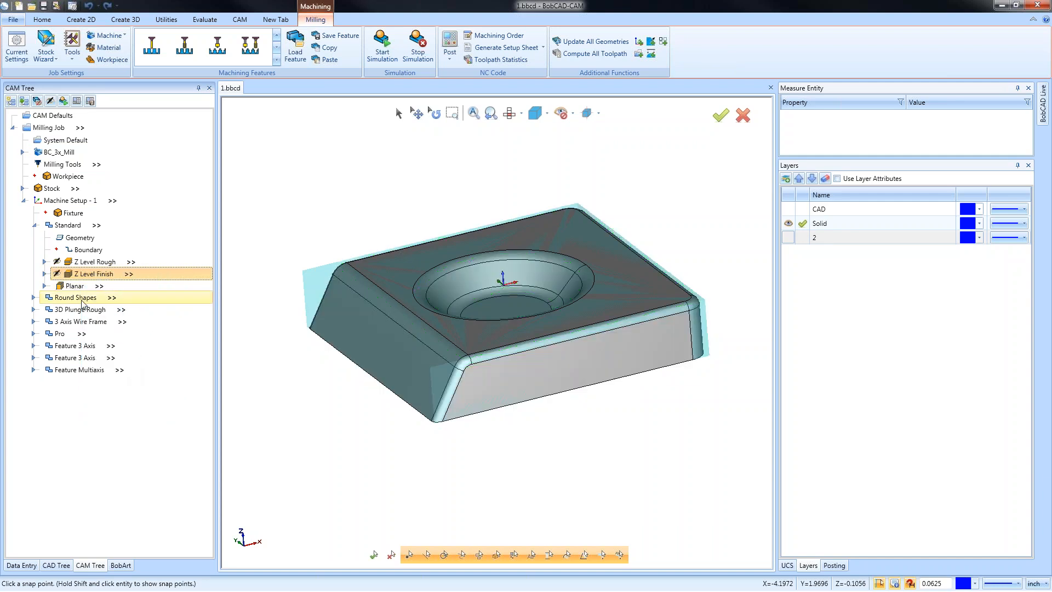
{"action": "right_click", "coordinate": [74, 285]}
{"action": "left_click", "coordinate": [132, 310]}
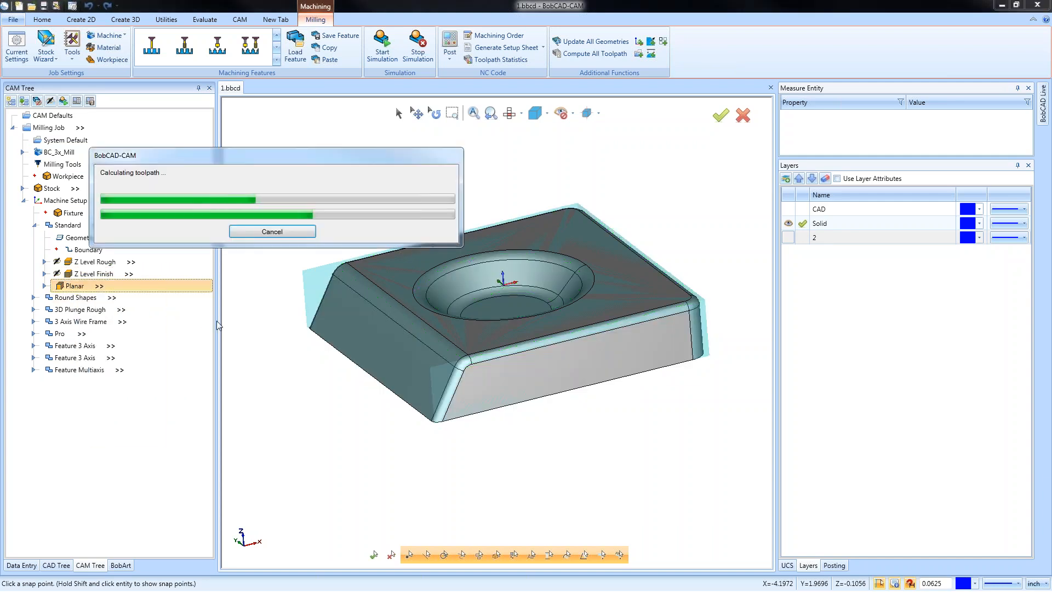
{"action": "middle_click_drag", "start_coordinate": [553, 351], "coordinate": [576, 363]}
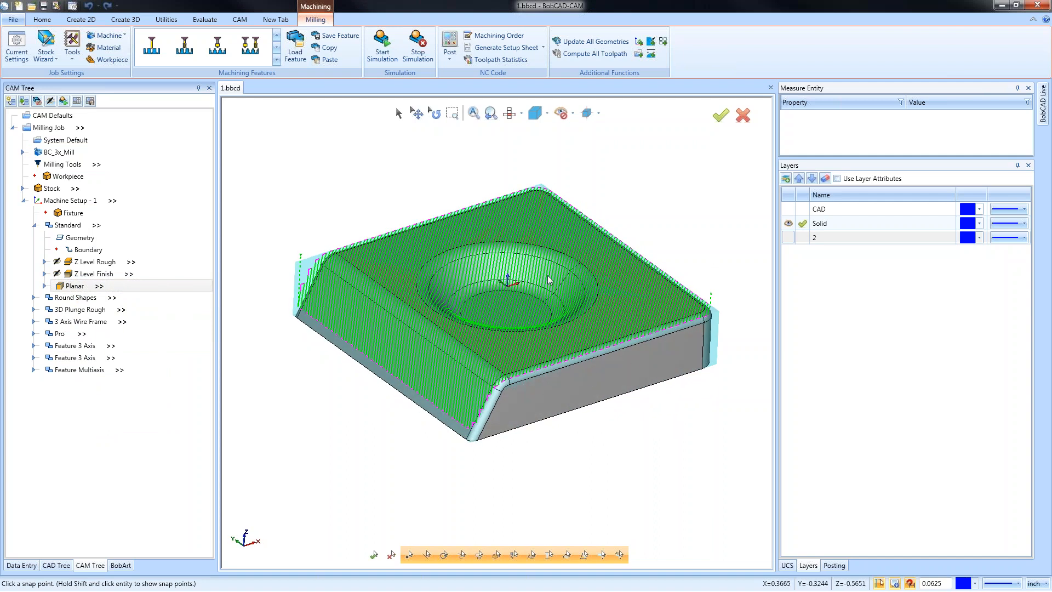
{"action": "middle_click_drag", "start_coordinate": [518, 412], "coordinate": [444, 416]}
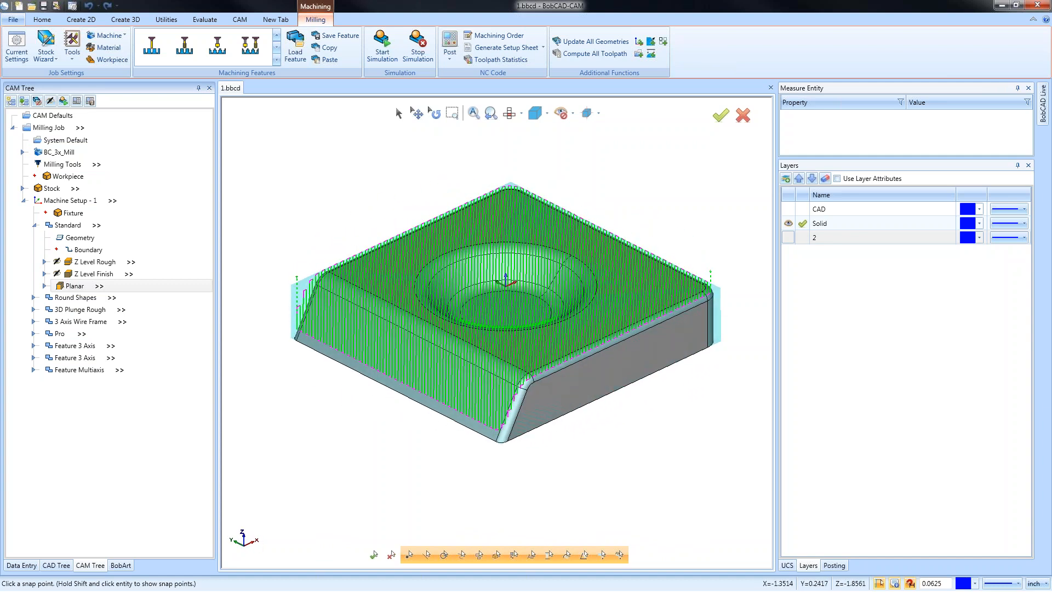
{"action": "middle_click_drag", "start_coordinate": [579, 400], "coordinate": [525, 405]}
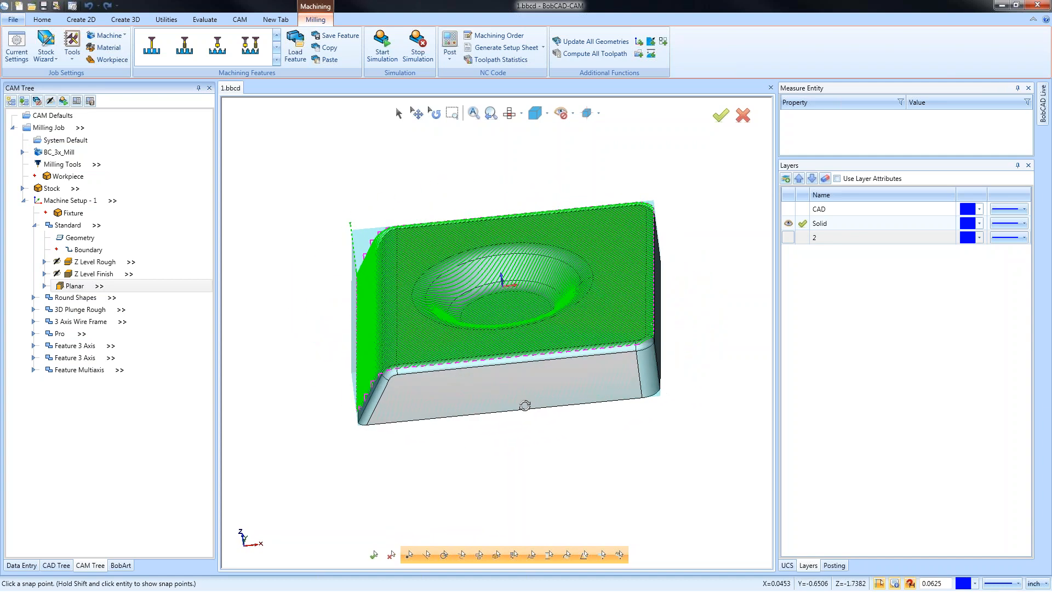
Compare the Planar passes around the pocket with the Z Level Finish passes, and blank the Planar toolpath.
{"action": "scroll", "coordinate": [469, 292], "scroll_direction": "up", "scroll_amount": 6}
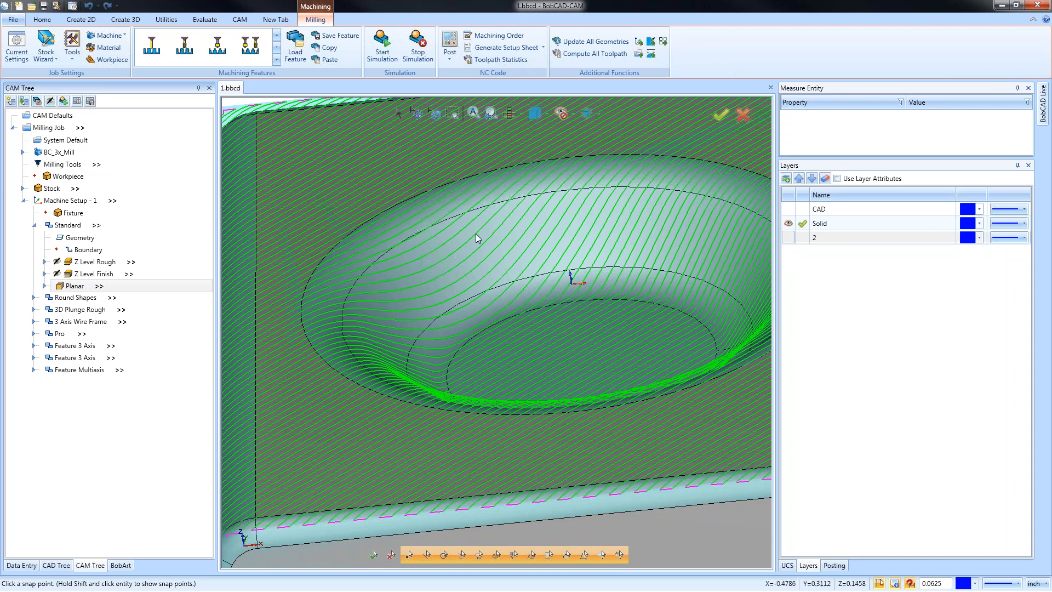
{"action": "scroll", "coordinate": [455, 300], "scroll_direction": "down", "scroll_amount": 6}
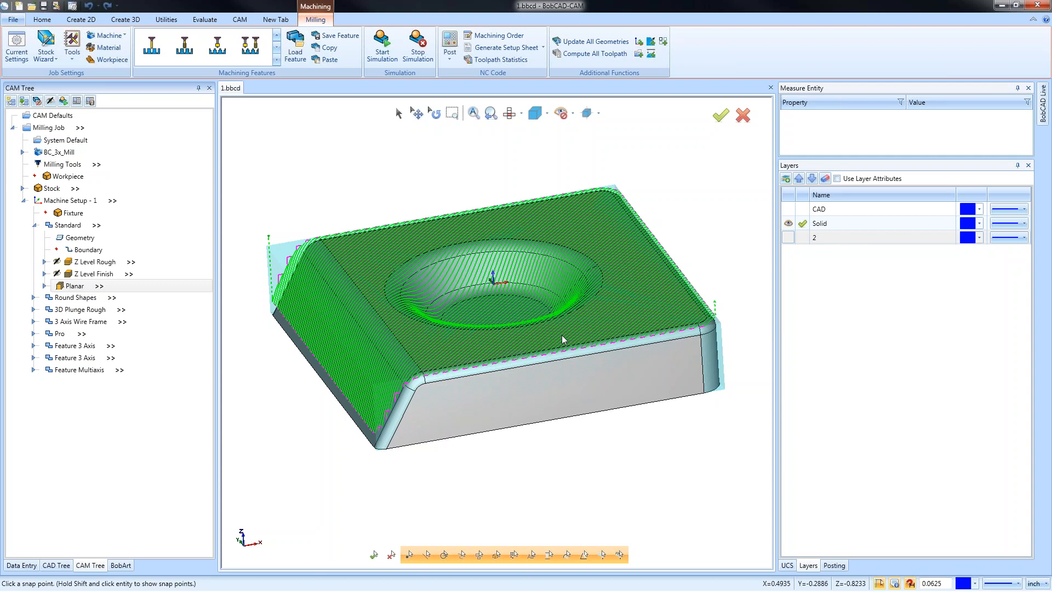
{"action": "left_click", "coordinate": [101, 274]}
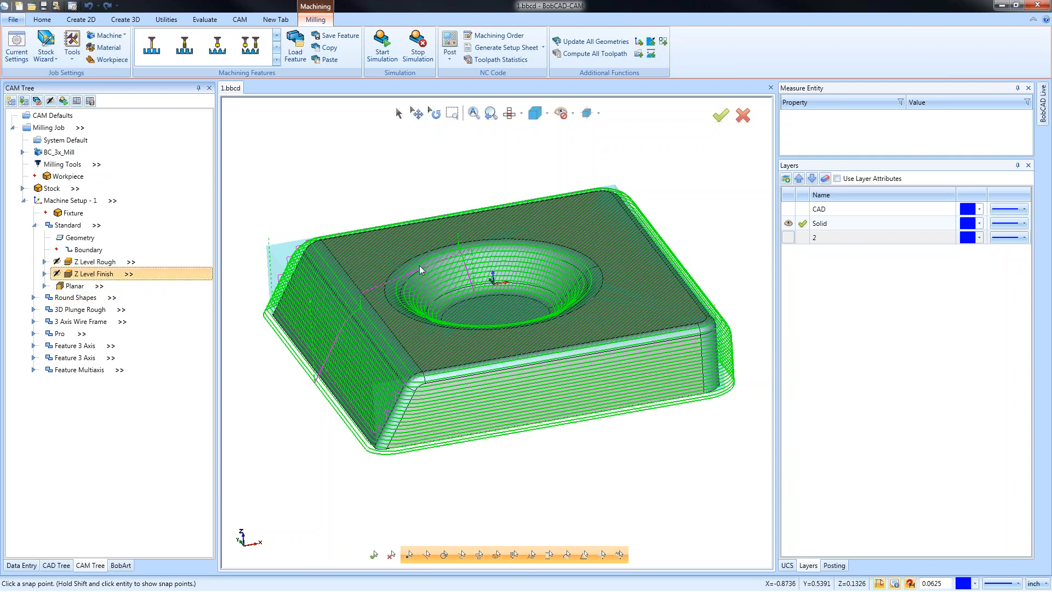
{"action": "right_click", "coordinate": [76, 286]}
{"action": "left_click", "coordinate": [112, 398]}
Highlight the blanked Z Level Rough, Z Level Finish and Planar toolpaths one after another to compare their coverage of the part.
{"action": "left_click", "coordinate": [95, 262]}
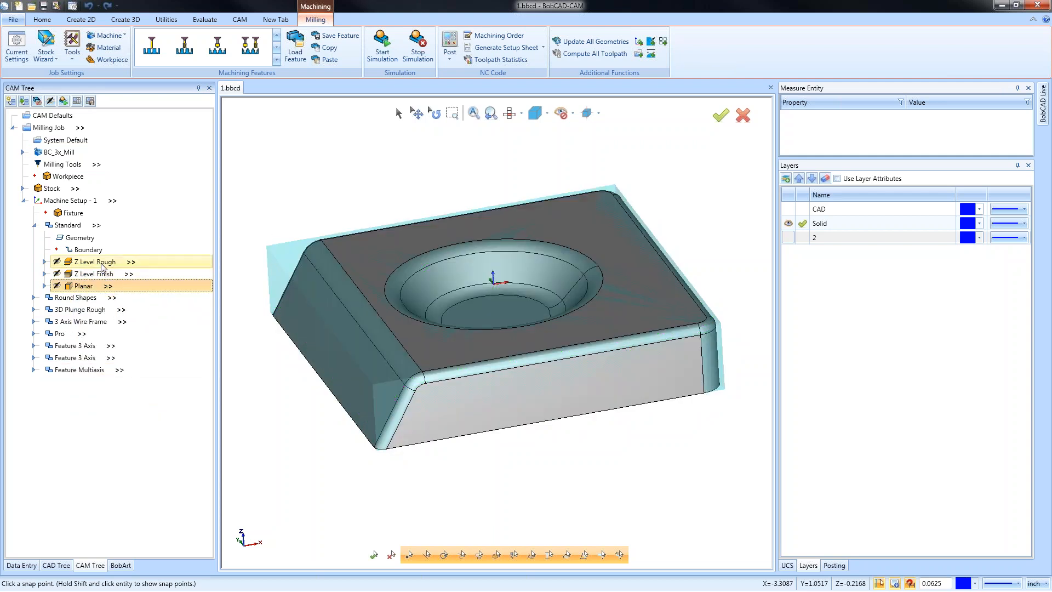
{"action": "middle_click_drag", "start_coordinate": [415, 376], "coordinate": [510, 402]}
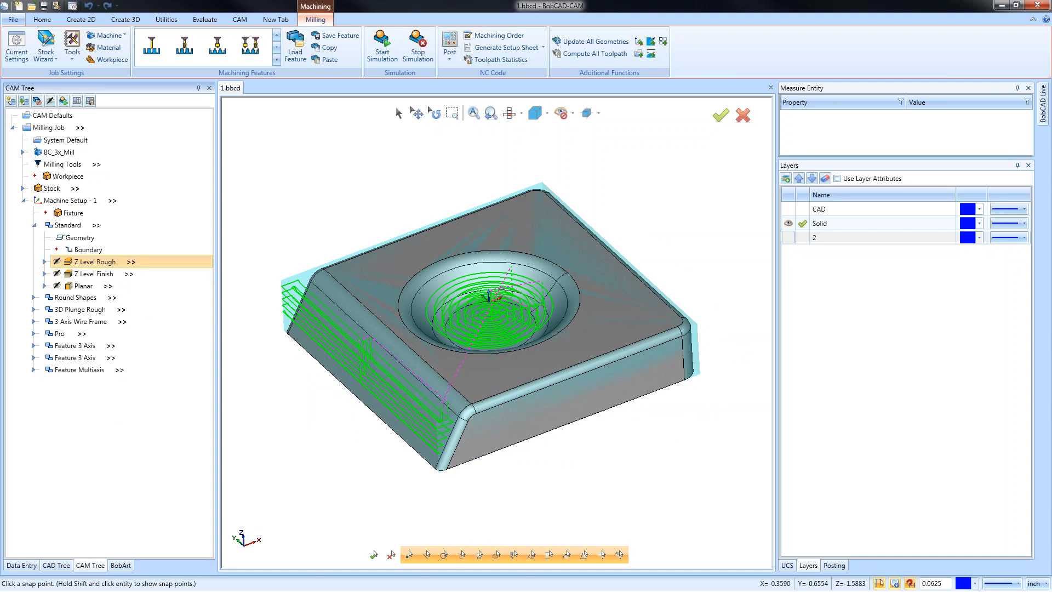
{"action": "key", "text": "Down"}
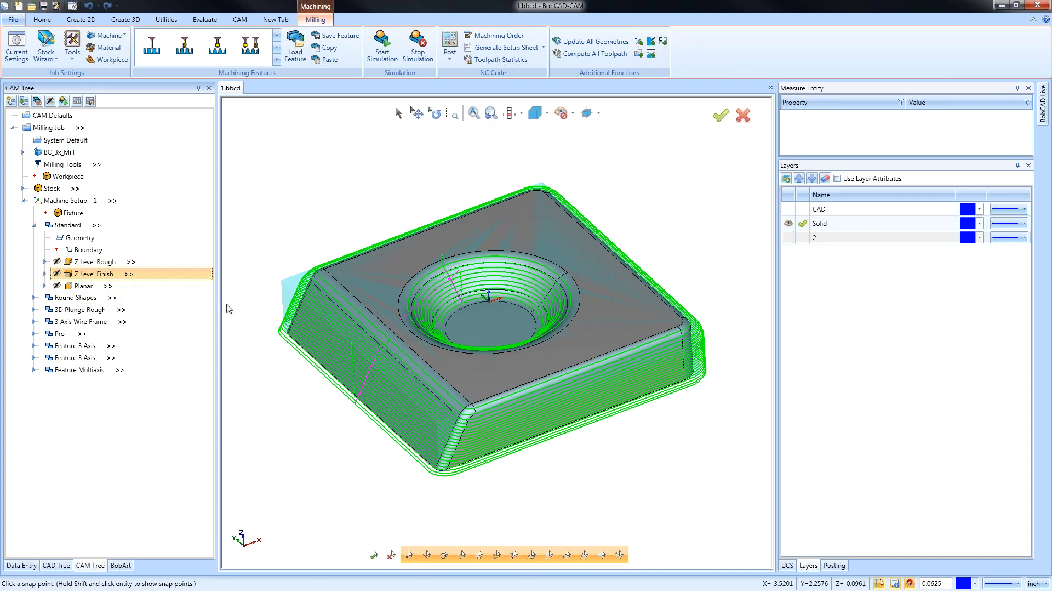
{"action": "left_click", "coordinate": [140, 285]}
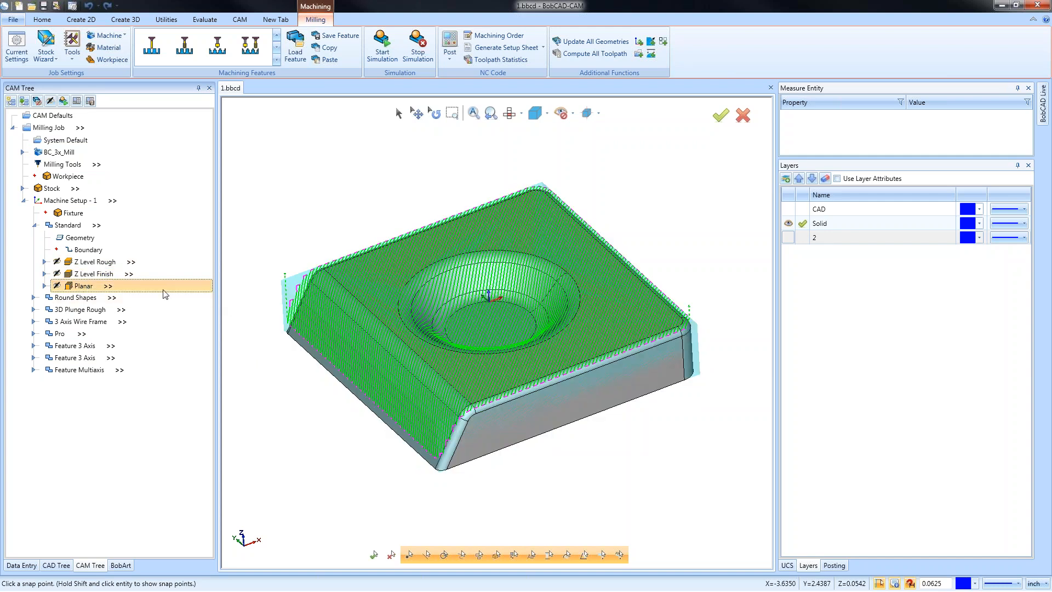
{"action": "middle_click_drag", "start_coordinate": [463, 355], "coordinate": [476, 345]}
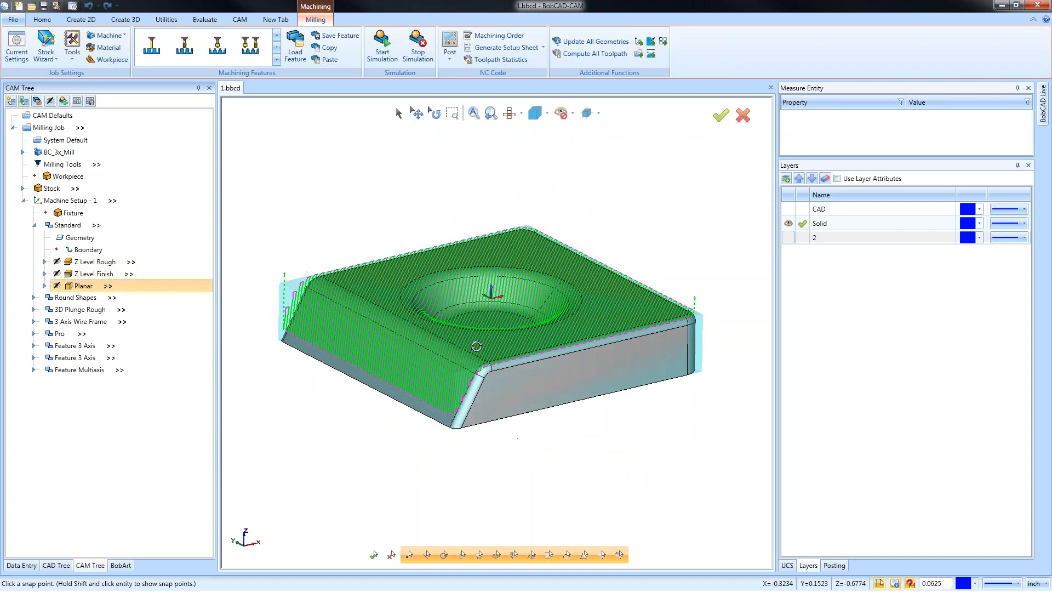
Set the Z Level Finish operation's cutting extents to Outer Most Only and recompute its toolpath.
{"action": "left_click", "coordinate": [104, 277]}
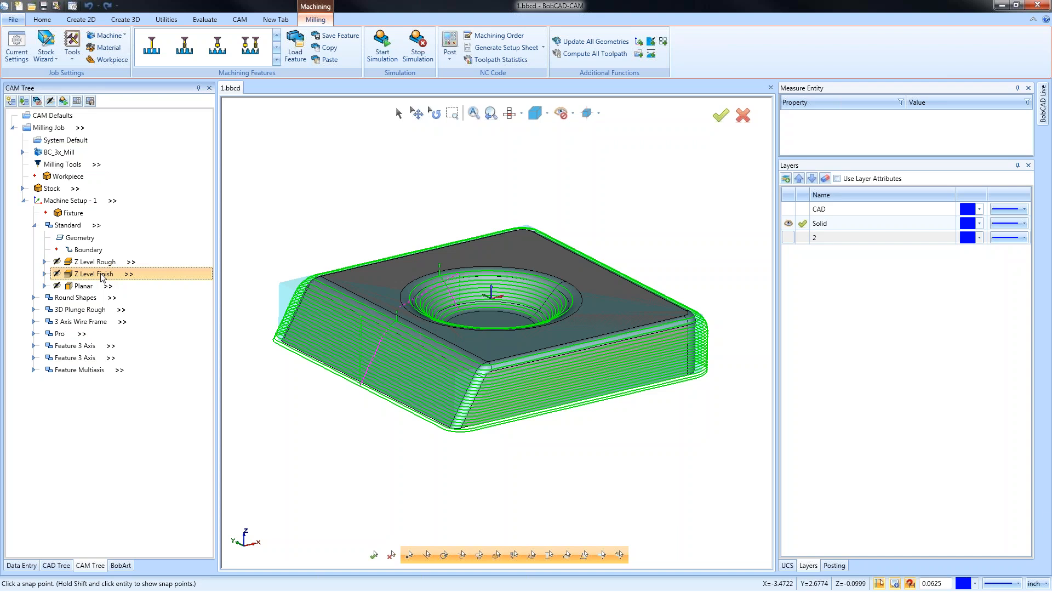
{"action": "right_click", "coordinate": [101, 276]}
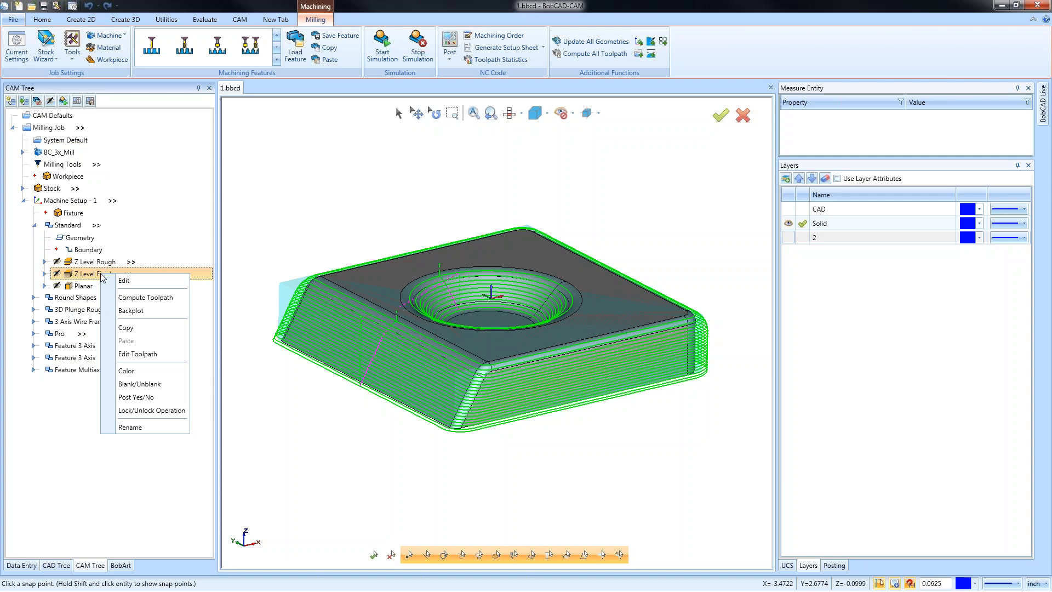
{"action": "left_click", "coordinate": [137, 283]}
{"action": "left_click", "coordinate": [340, 283]}
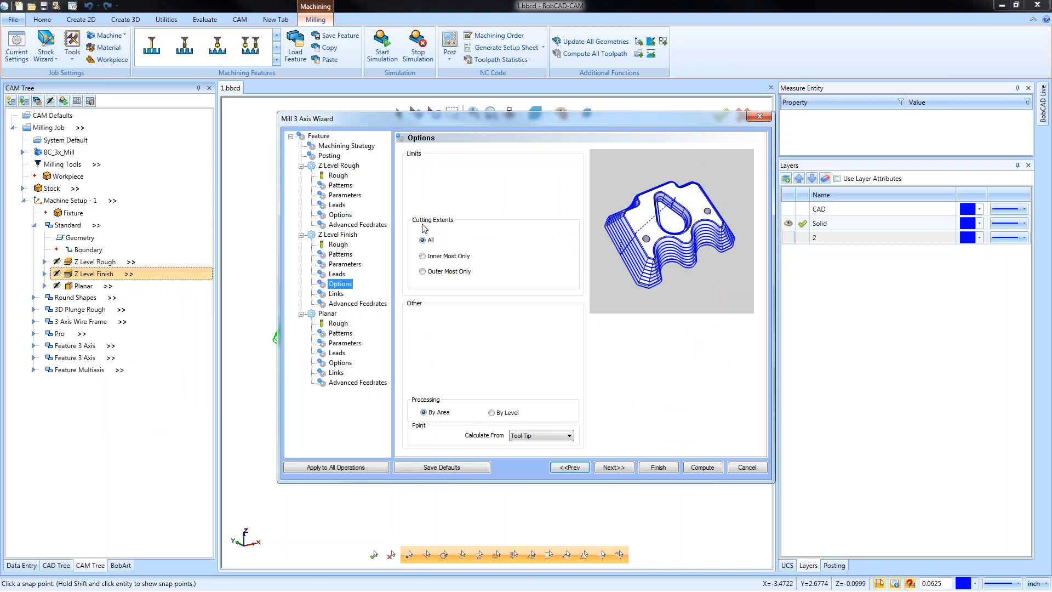
{"action": "left_click", "coordinate": [423, 256]}
{"action": "left_click", "coordinate": [422, 271]}
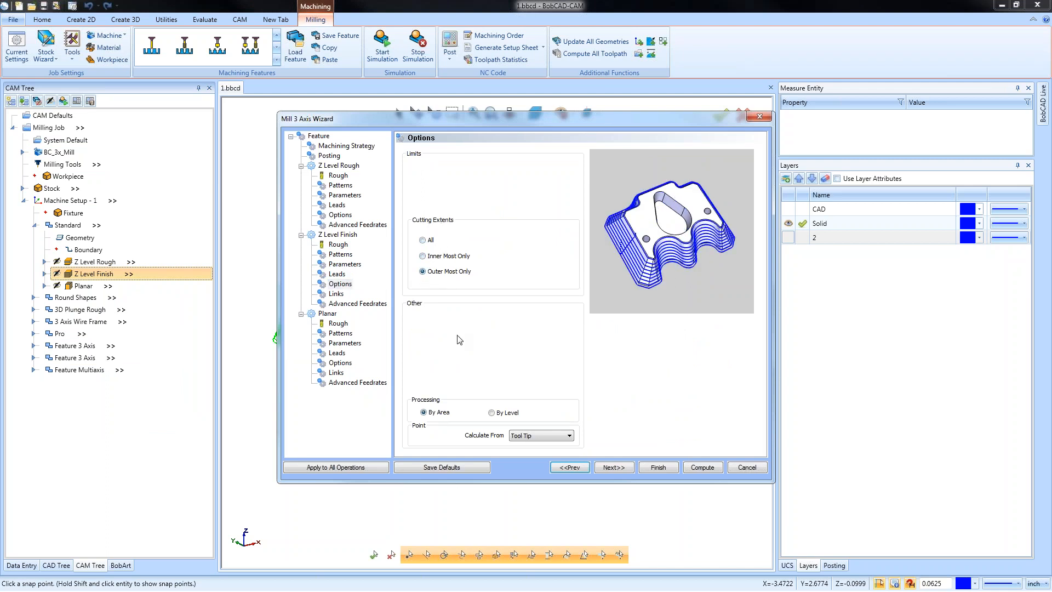
{"action": "left_click", "coordinate": [655, 467]}
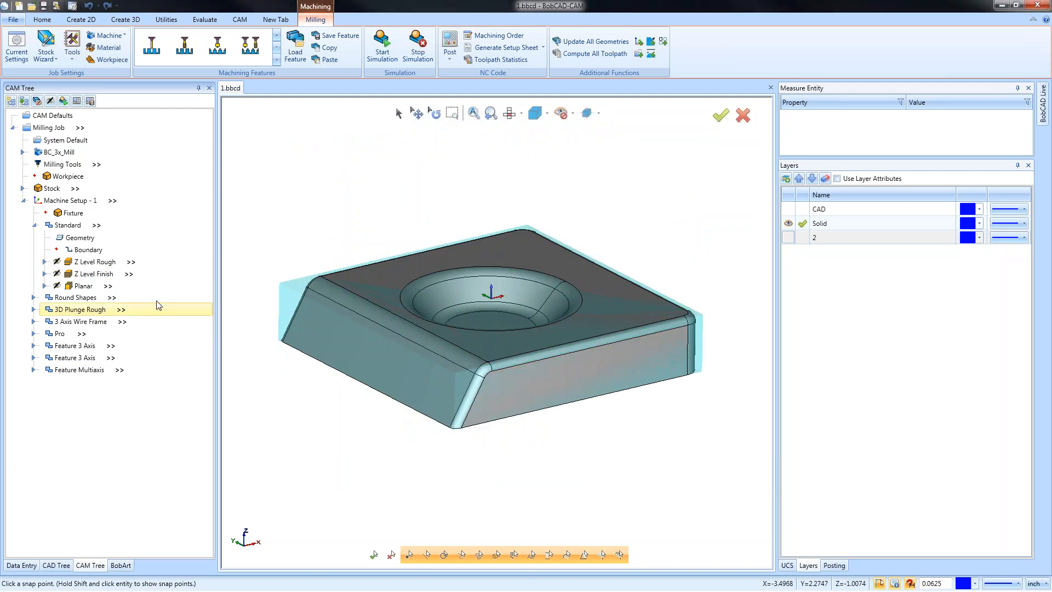
{"action": "right_click", "coordinate": [91, 273]}
{"action": "left_click", "coordinate": [145, 296]}
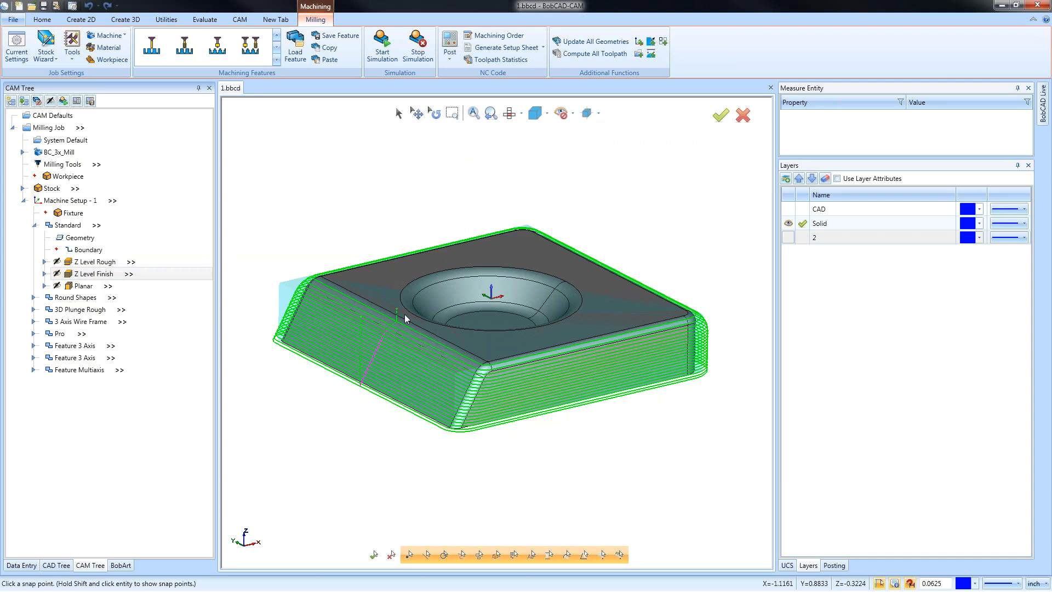
Change the Z Level Finish operation's cutting extents to Inner Most Only and recompute its toolpath.
{"action": "right_click", "coordinate": [97, 274]}
{"action": "left_click", "coordinate": [142, 281]}
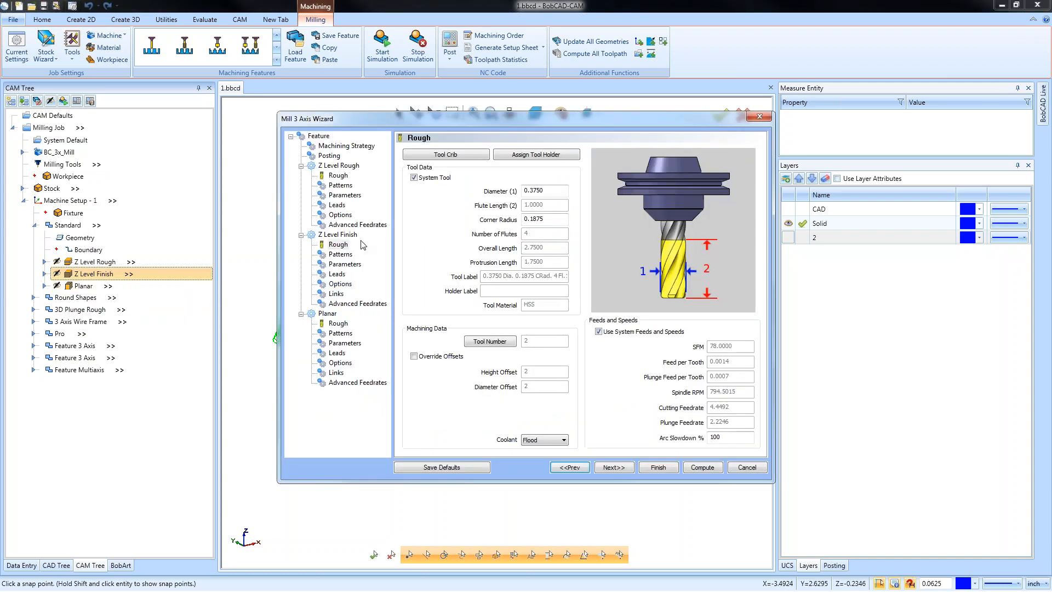
{"action": "left_click", "coordinate": [345, 285]}
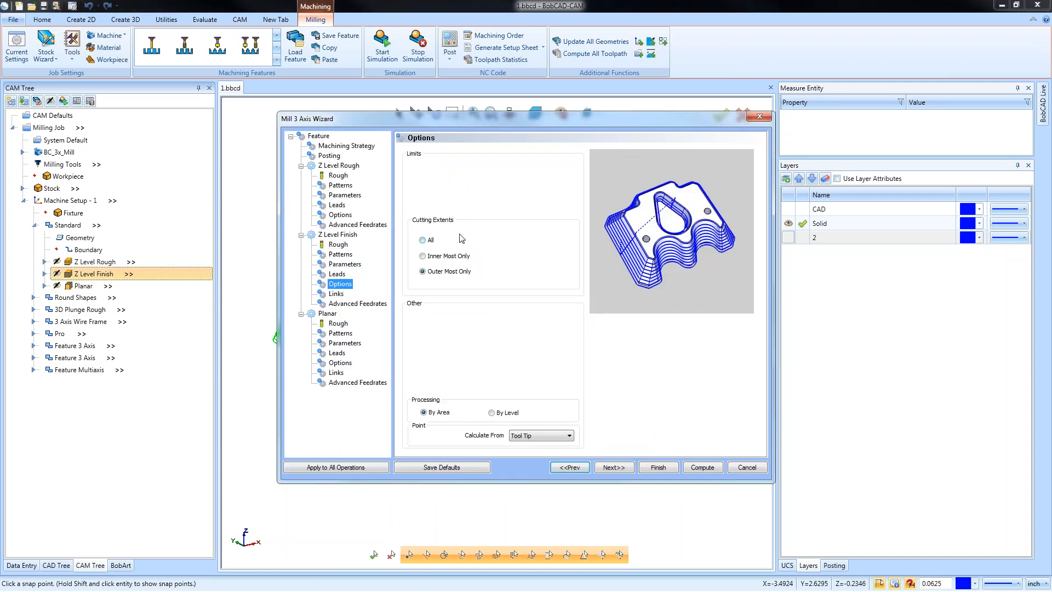
{"action": "left_click", "coordinate": [422, 256]}
{"action": "left_click", "coordinate": [657, 467]}
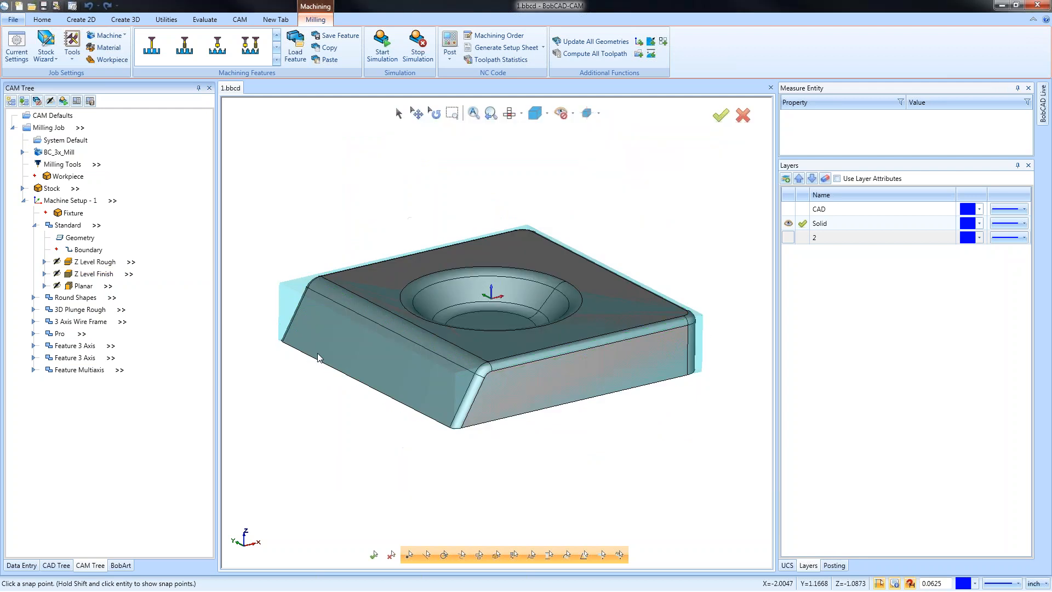
{"action": "right_click", "coordinate": [93, 274]}
{"action": "left_click", "coordinate": [137, 298]}
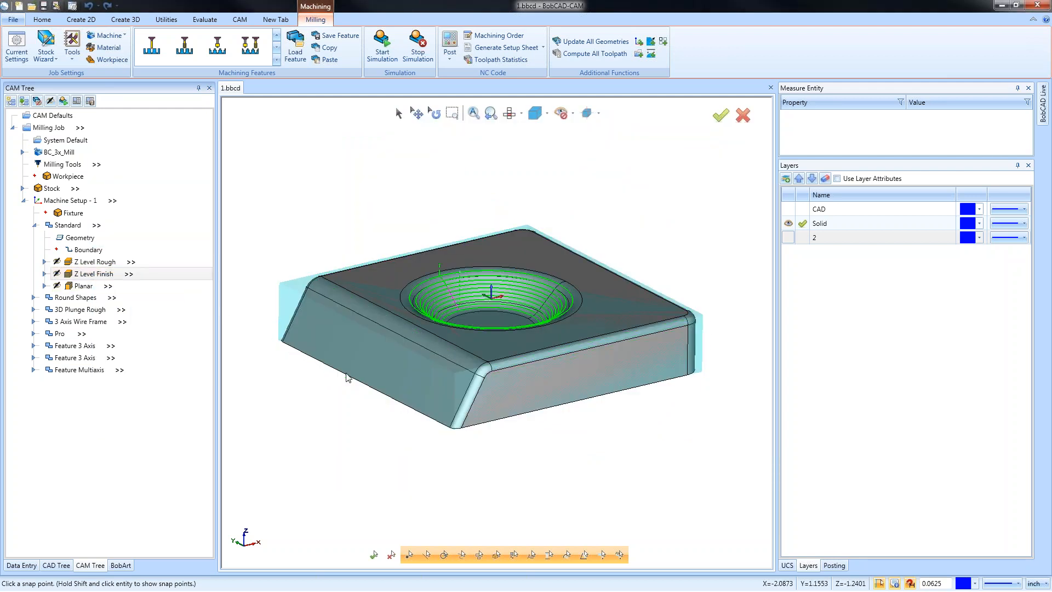
Review the operations of the Standard feature in order, ending with the Planar toolpath highlighted on the part.
{"action": "left_click", "coordinate": [111, 263]}
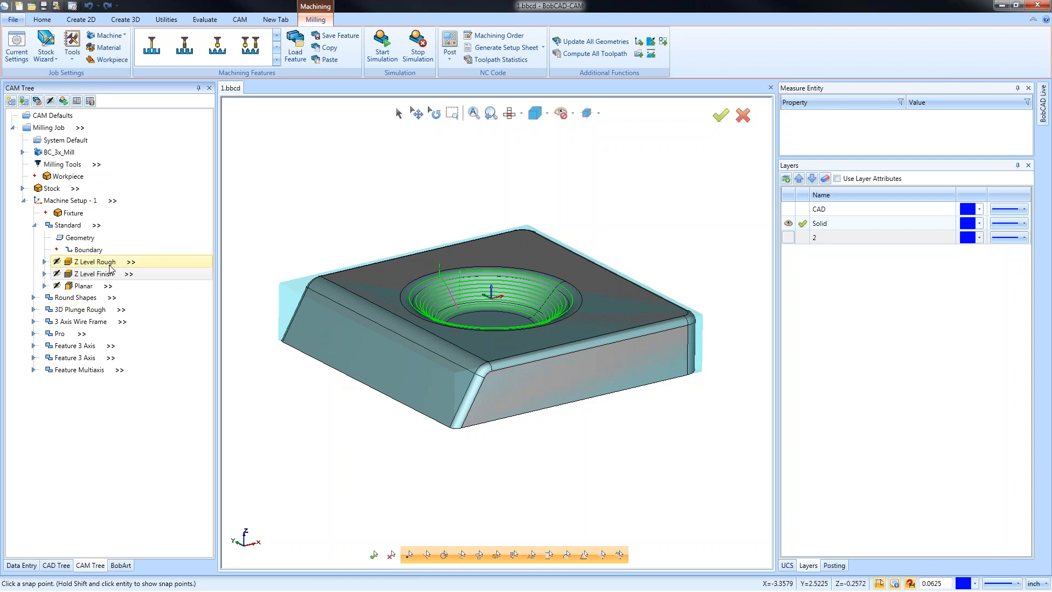
{"action": "left_click", "coordinate": [103, 276]}
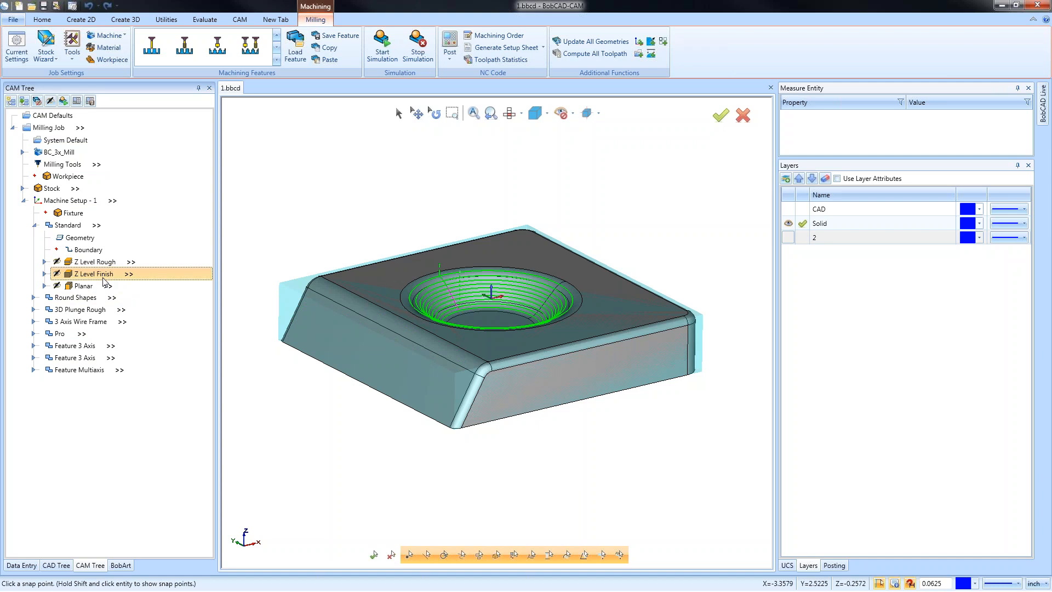
{"action": "left_click", "coordinate": [85, 288]}
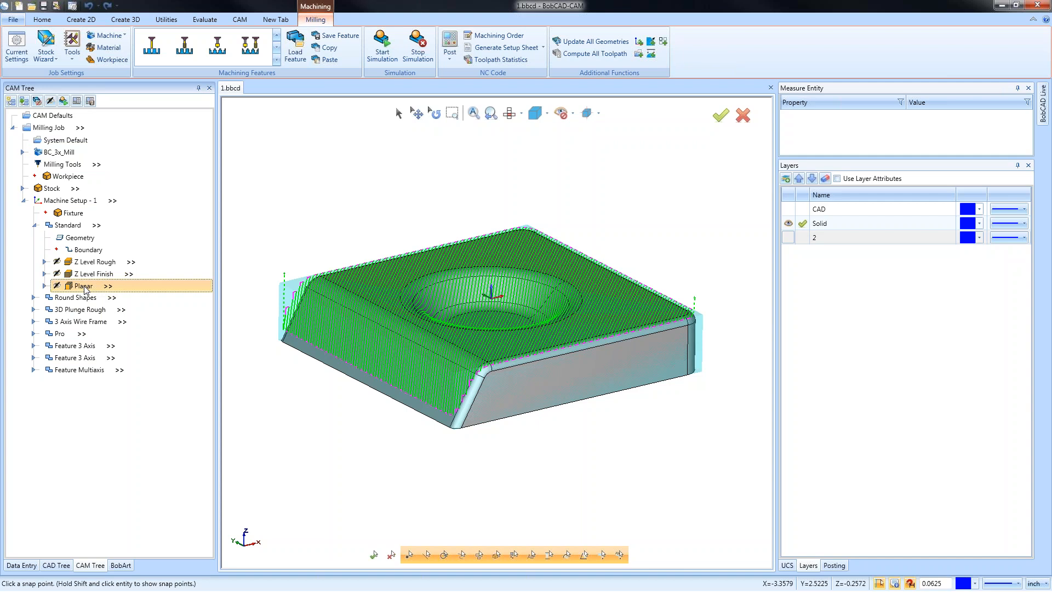
Edit the Planar operation's pattern to use a lace angle of 0.
{"action": "right_click", "coordinate": [80, 287]}
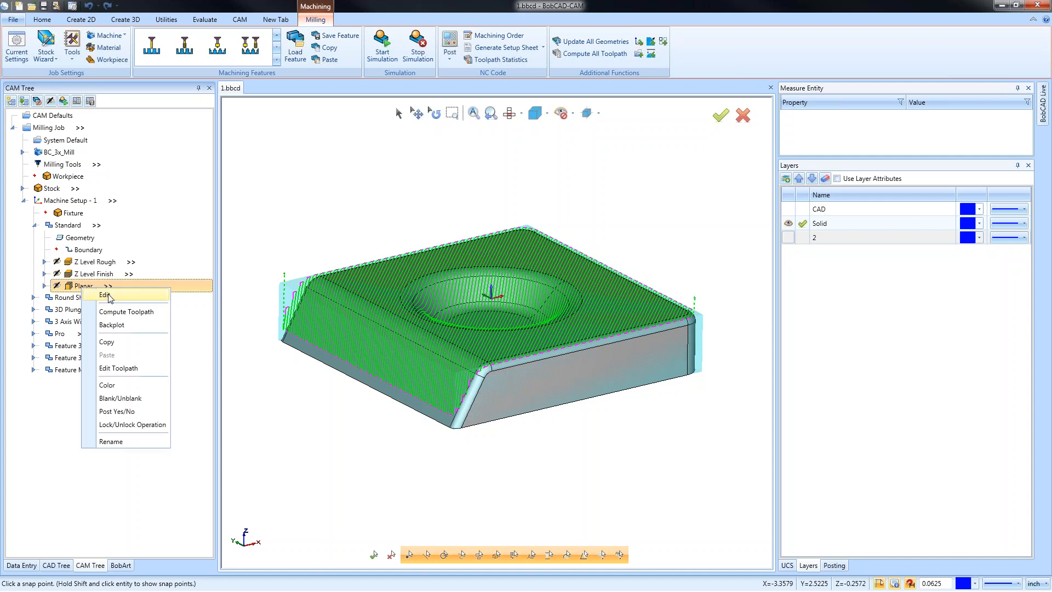
{"action": "left_click", "coordinate": [110, 296]}
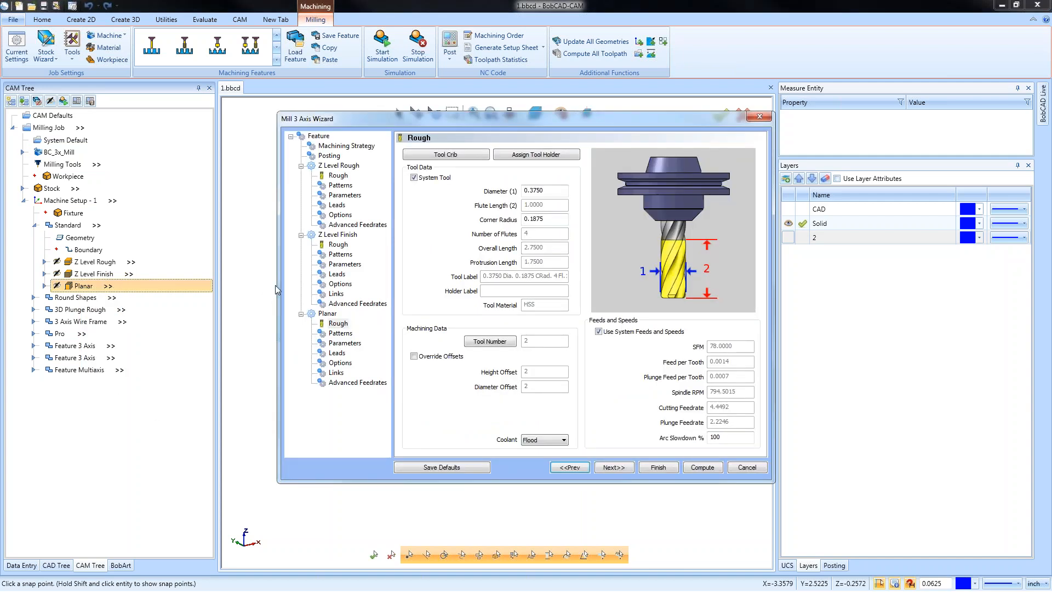
{"action": "left_click", "coordinate": [340, 333]}
{"action": "left_click", "coordinate": [527, 270]}
{"action": "type", "text": "0"}
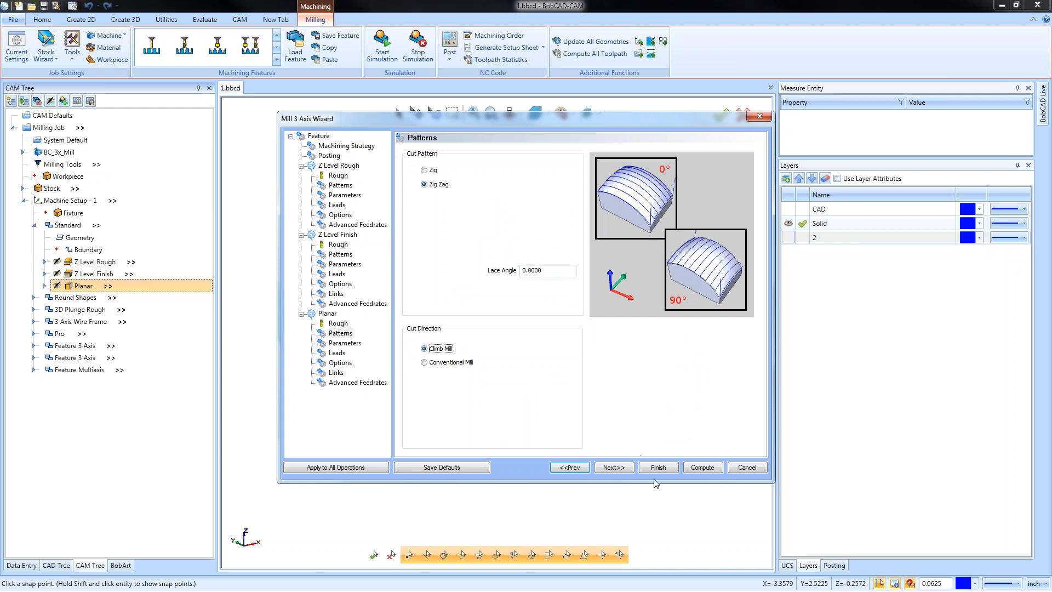
{"action": "left_click", "coordinate": [658, 467]}
Recompute the Planar toolpath and examine its new passes over the sloped wall and the pocket.
{"action": "right_click", "coordinate": [81, 292]}
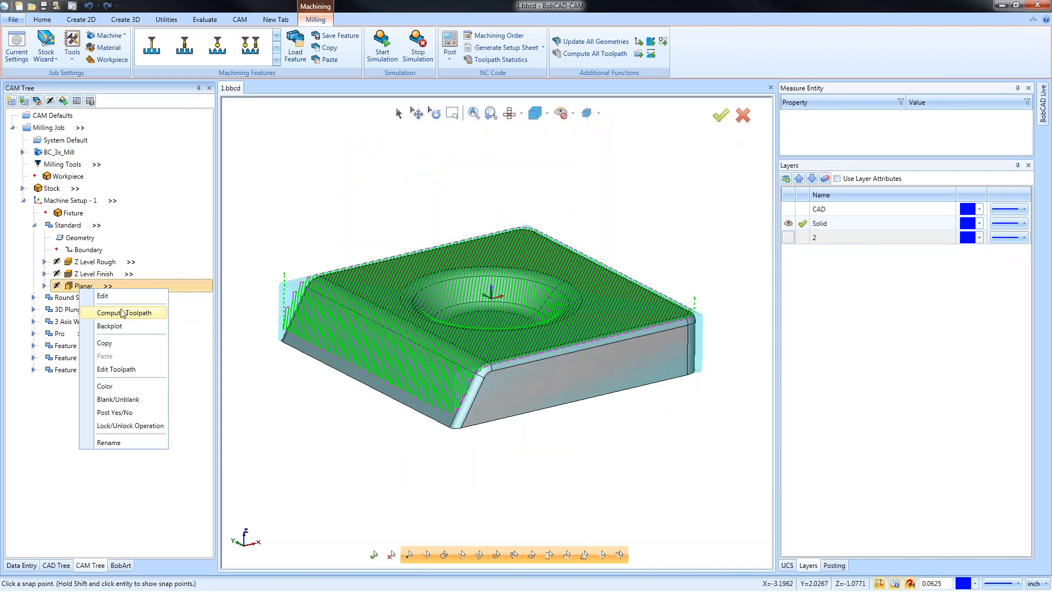
{"action": "left_click", "coordinate": [127, 312]}
{"action": "middle_click_drag", "start_coordinate": [434, 383], "coordinate": [540, 385]}
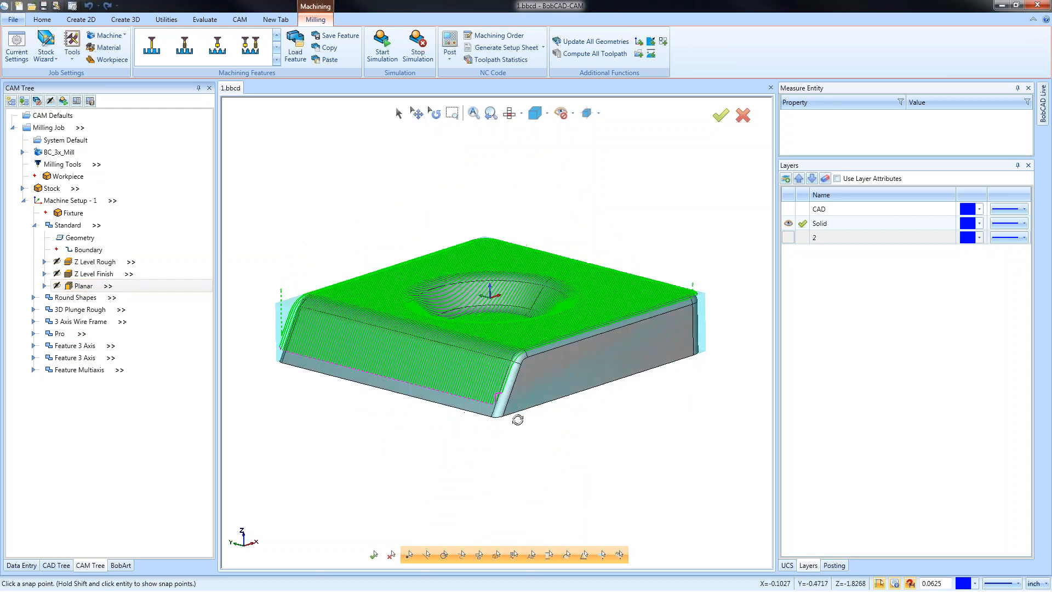
{"action": "scroll", "coordinate": [436, 308], "scroll_direction": "up", "scroll_amount": 5}
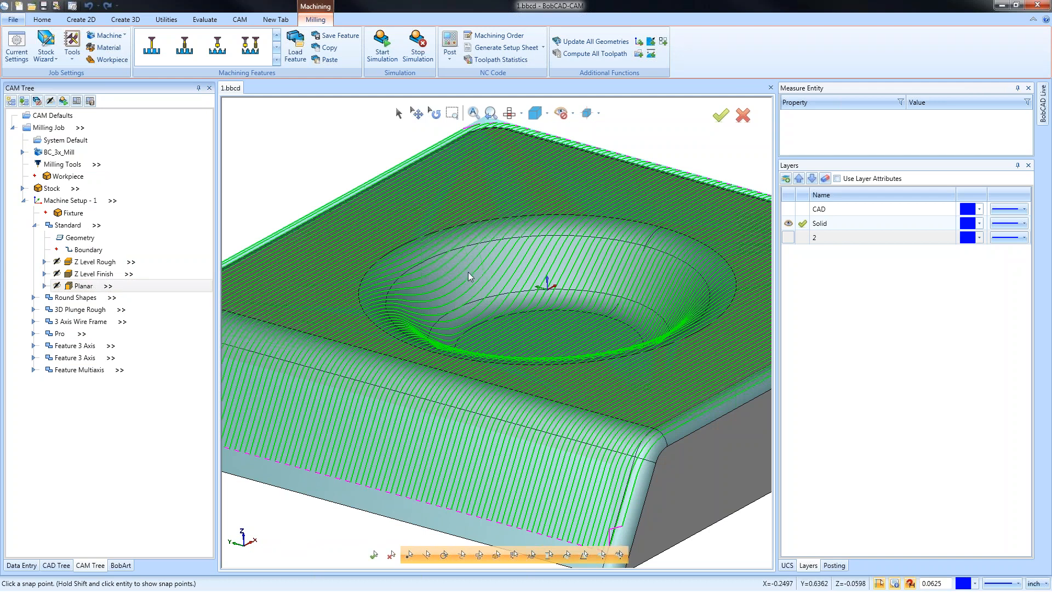
{"action": "scroll", "coordinate": [504, 351], "scroll_direction": "down", "scroll_amount": 2}
{"action": "scroll", "coordinate": [518, 368], "scroll_direction": "down", "scroll_amount": 2}
{"action": "middle_click_drag", "start_coordinate": [519, 368], "coordinate": [489, 369]}
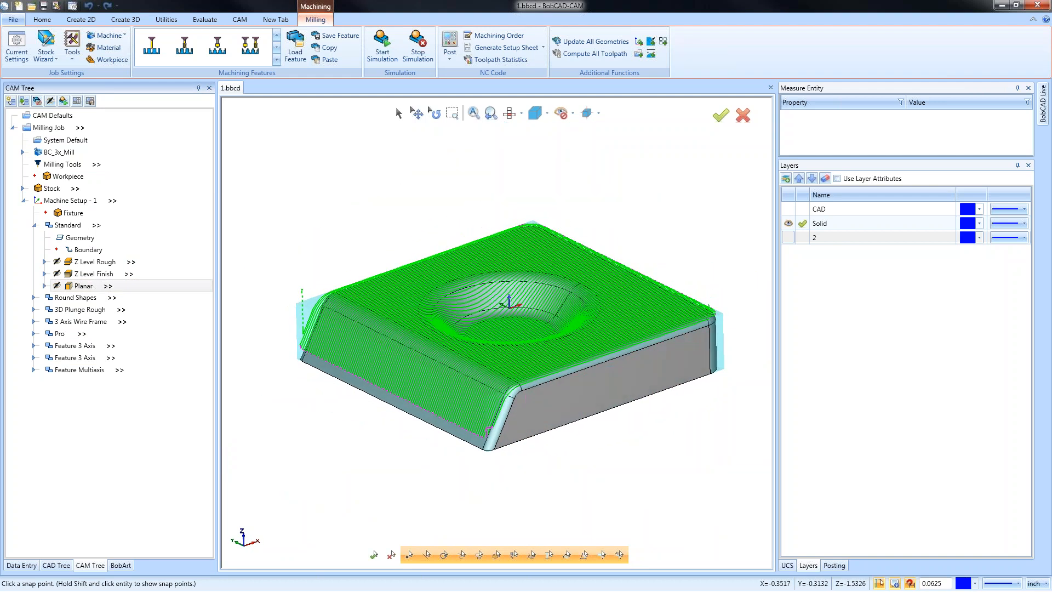
Duplicate the Planar operation within the Standard feature by copying and pasting it.
{"action": "right_click", "coordinate": [87, 286]}
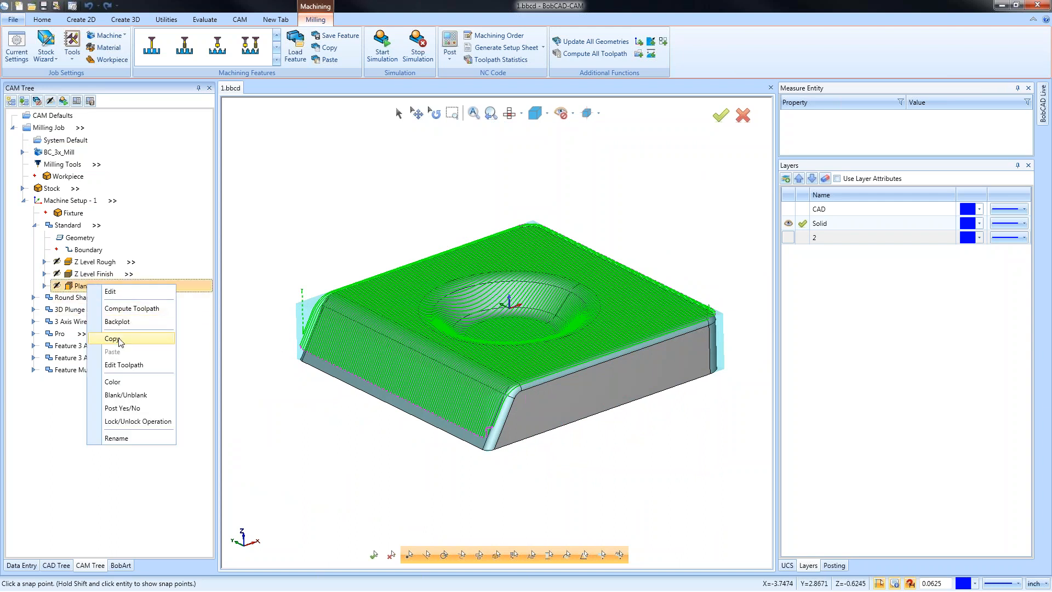
{"action": "left_click", "coordinate": [116, 340]}
{"action": "right_click", "coordinate": [87, 286]}
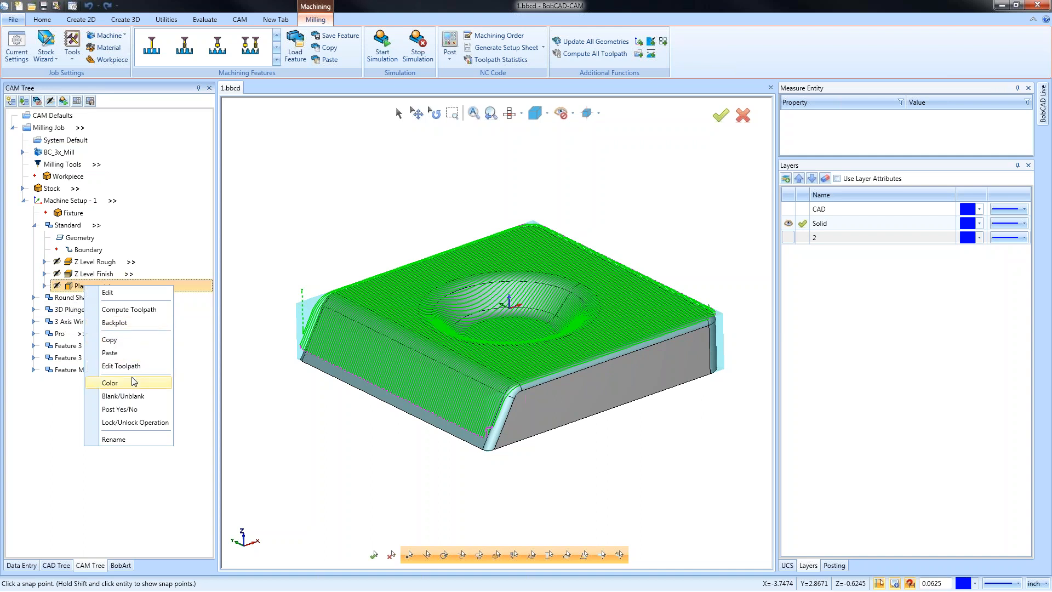
{"action": "left_click", "coordinate": [131, 354]}
Edit the duplicated Planar operation's pattern to use a lace angle of 90.
{"action": "left_click", "coordinate": [73, 298]}
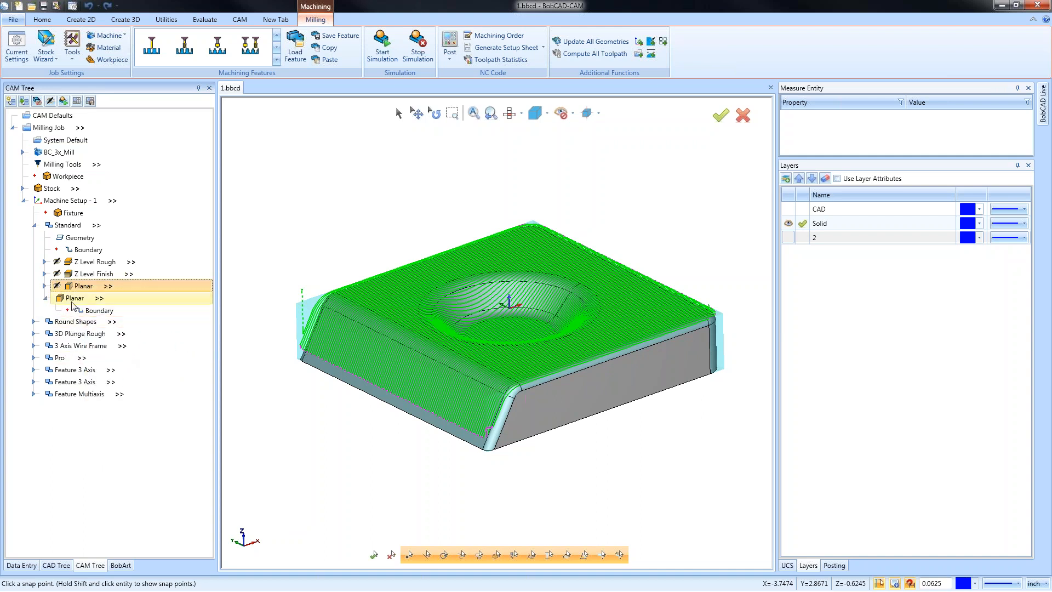
{"action": "right_click", "coordinate": [73, 300]}
{"action": "left_click", "coordinate": [100, 308]}
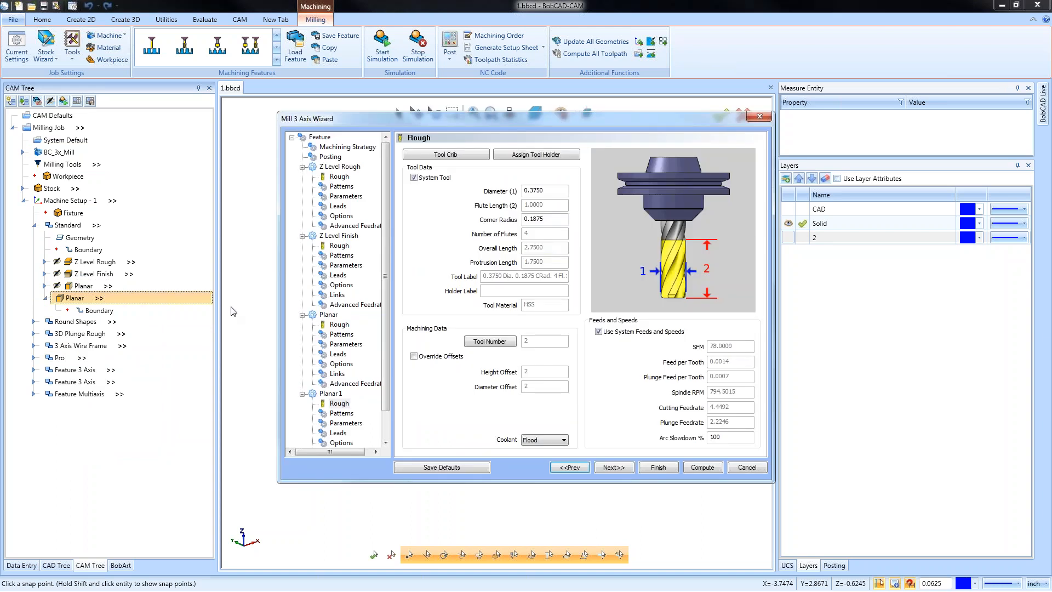
{"action": "scroll", "coordinate": [391, 255], "scroll_direction": "down", "scroll_amount": 1}
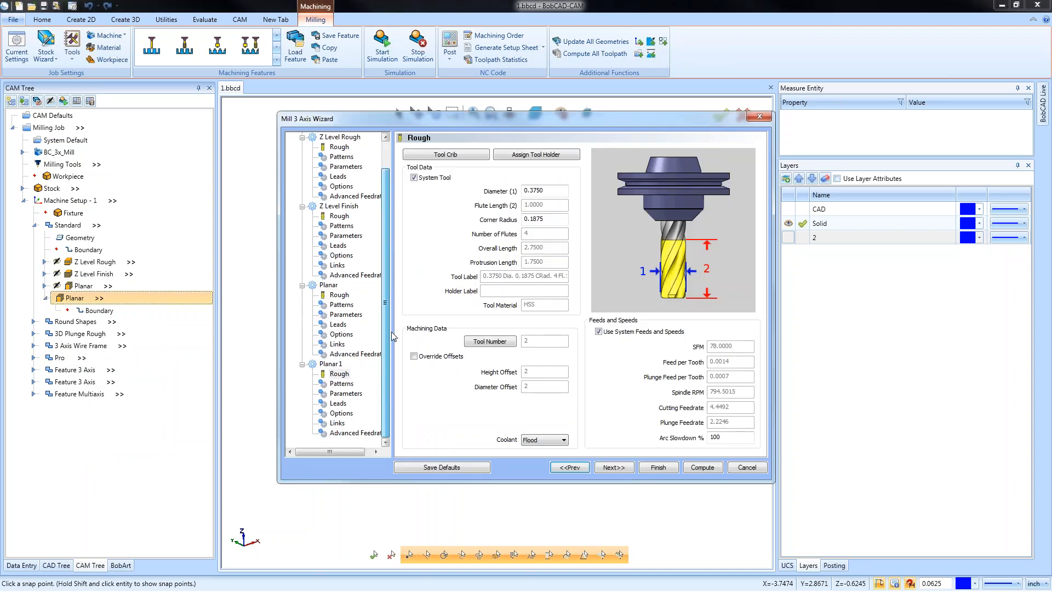
{"action": "left_click", "coordinate": [342, 384]}
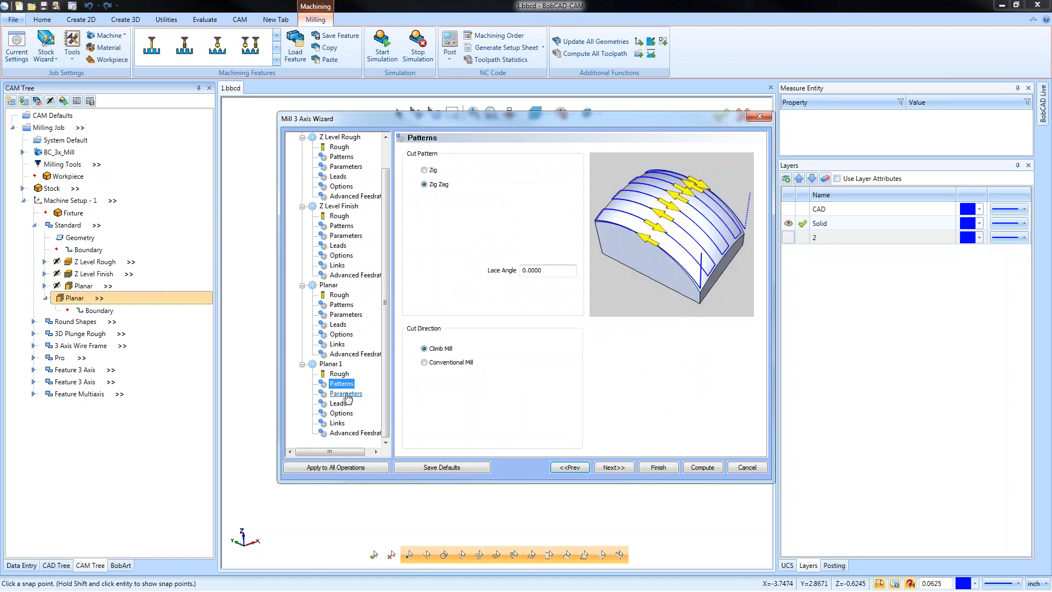
{"action": "left_click", "coordinate": [554, 272]}
{"action": "type", "text": "90"}
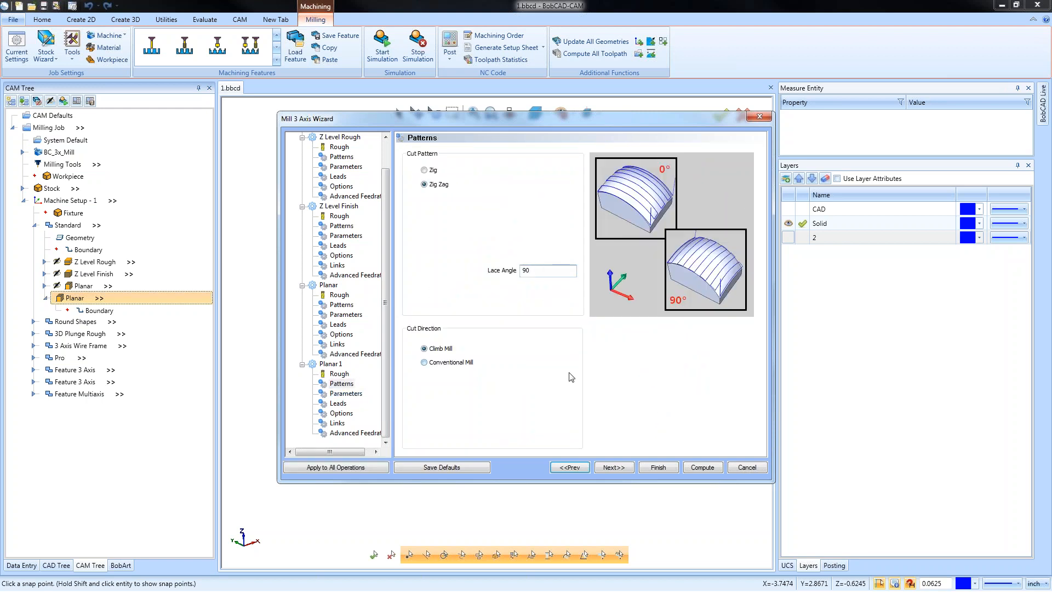
{"action": "left_click", "coordinate": [652, 469]}
Compute the duplicated Planar operation's toolpath and blank it.
{"action": "right_click", "coordinate": [80, 302]}
{"action": "left_click", "coordinate": [119, 323]}
{"action": "left_click", "coordinate": [84, 286]}
{"action": "right_click", "coordinate": [73, 298]}
{"action": "left_click", "coordinate": [111, 405]}
Compare the original and duplicated Planar toolpaths across the sloped wall, top face and pocket.
{"action": "left_click", "coordinate": [84, 286]}
{"action": "middle_click_drag", "start_coordinate": [569, 399], "coordinate": [561, 415]}
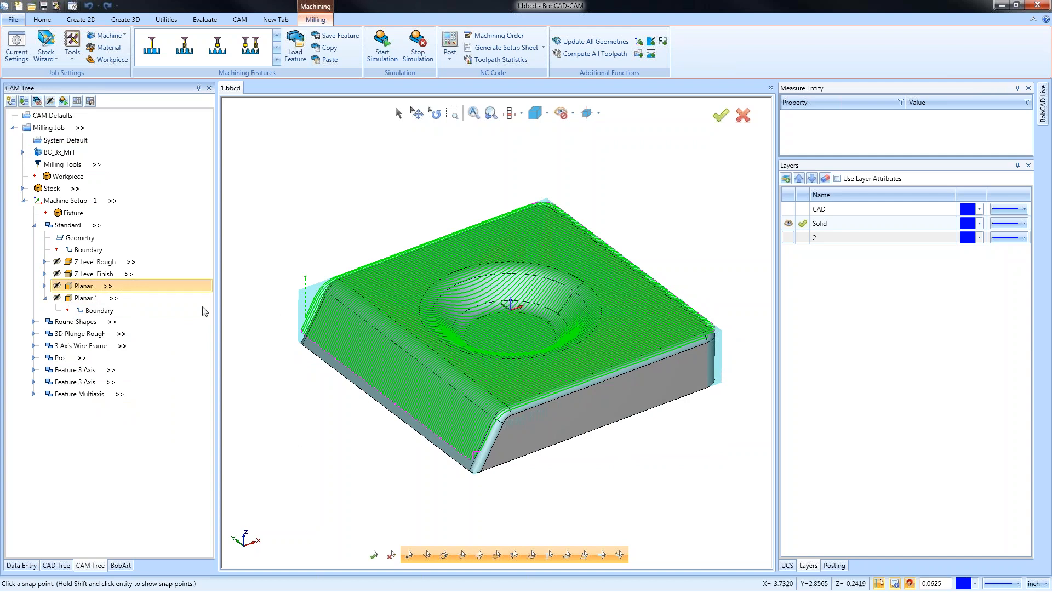
{"action": "left_click", "coordinate": [85, 300]}
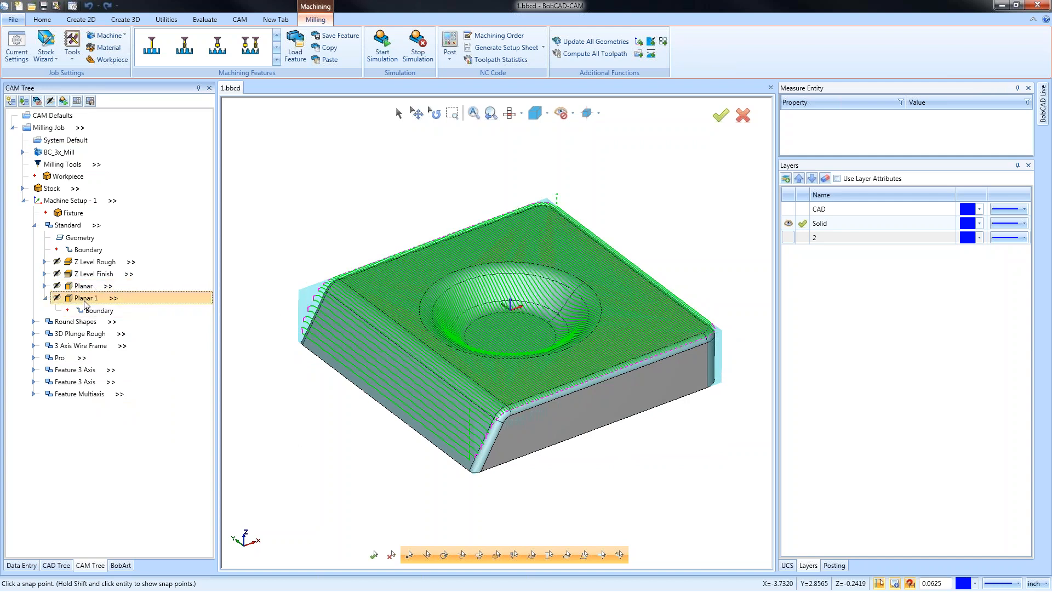
{"action": "middle_click_drag", "start_coordinate": [505, 406], "coordinate": [580, 398]}
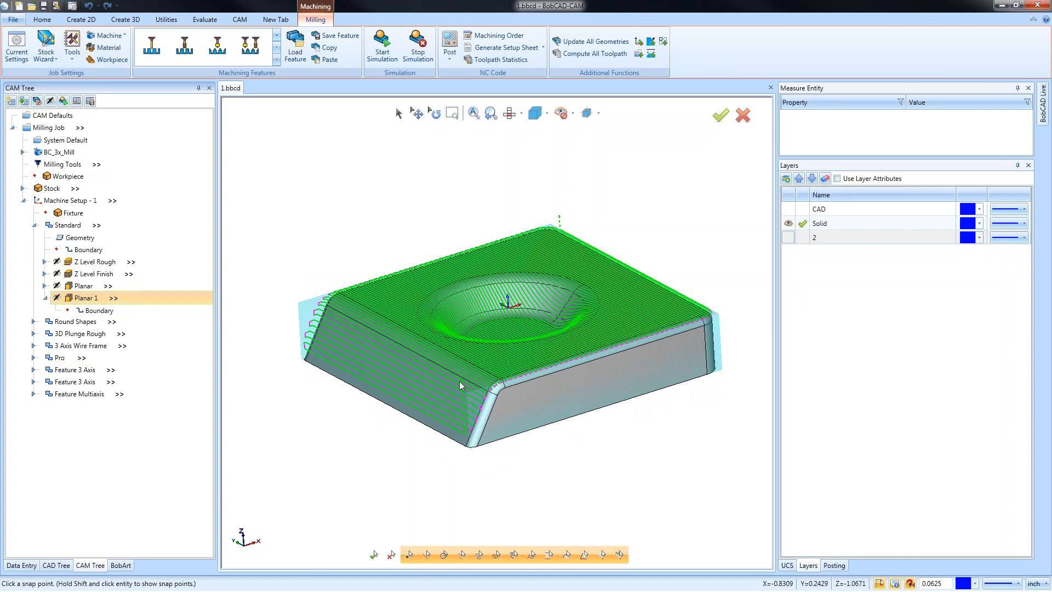
{"action": "middle_click_drag", "start_coordinate": [533, 393], "coordinate": [513, 397]}
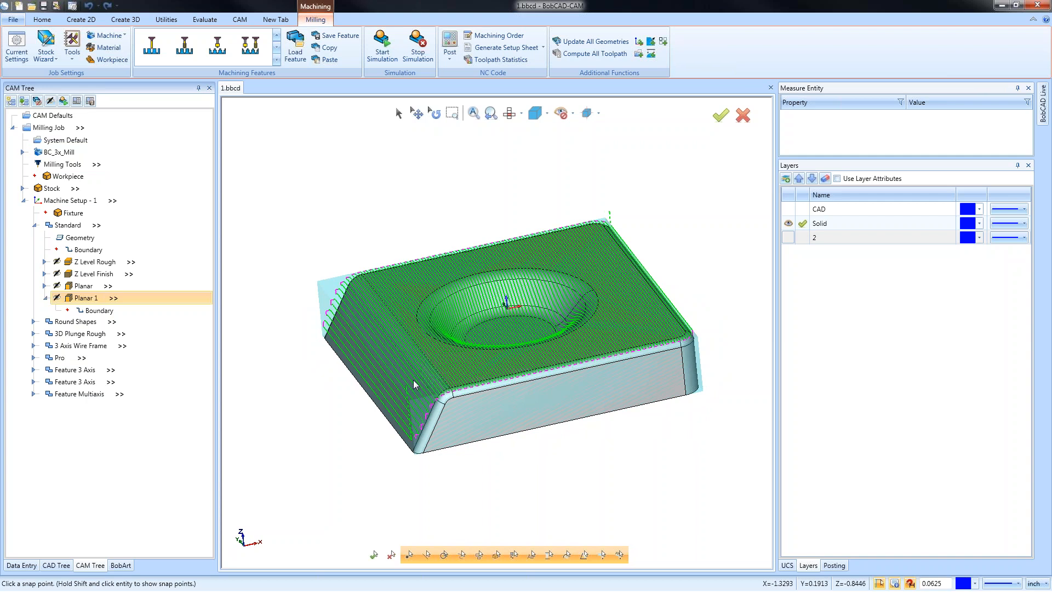
{"action": "middle_click_drag", "start_coordinate": [412, 399], "coordinate": [491, 365]}
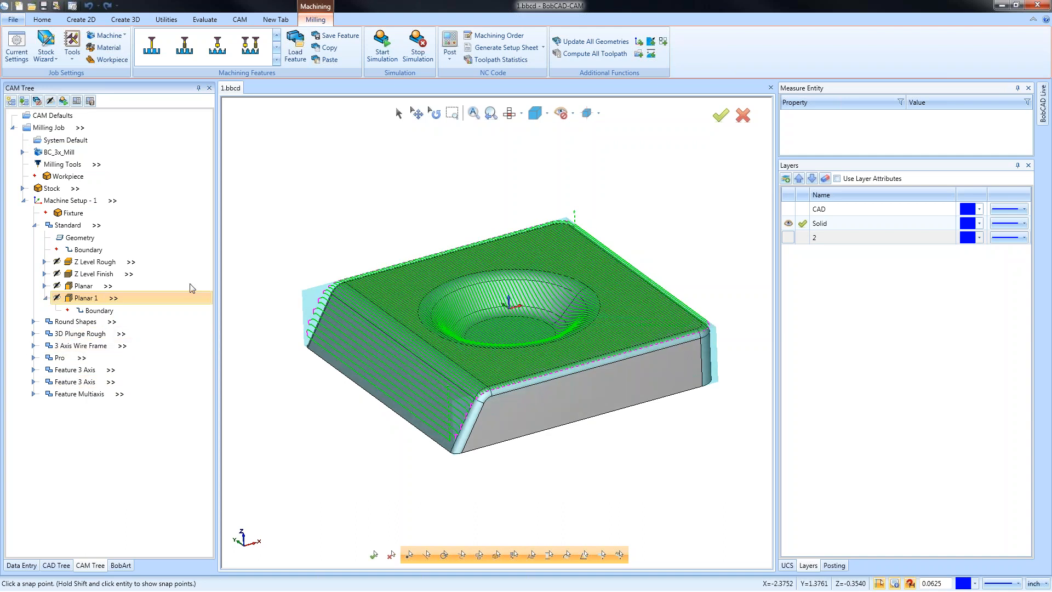
Highlight the Z Level Rough toolpath, and open the stock definition for editing.
{"action": "left_click", "coordinate": [93, 262]}
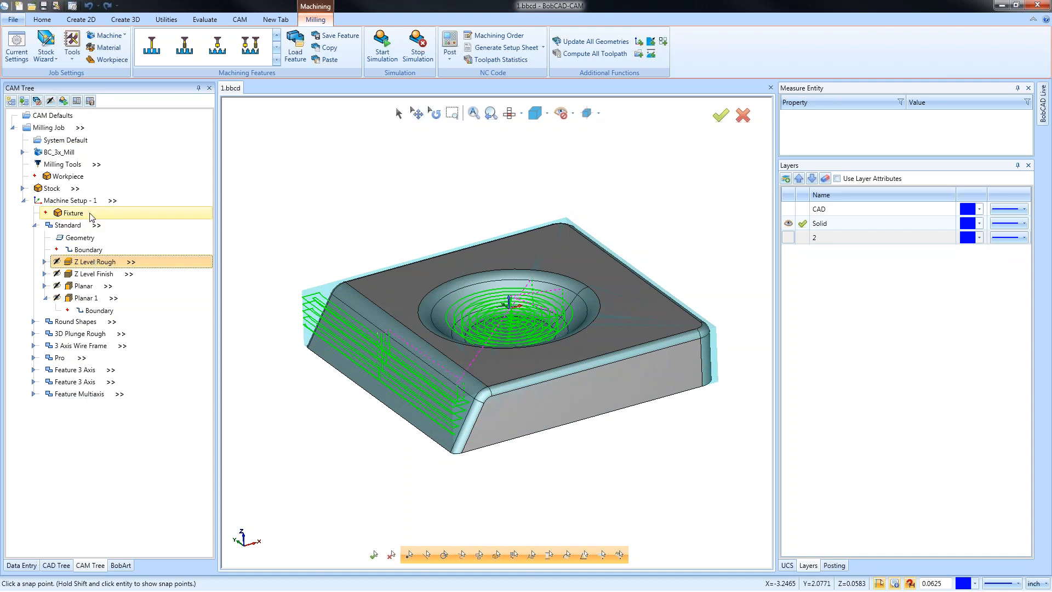
{"action": "left_click", "coordinate": [61, 188]}
{"action": "right_click", "coordinate": [62, 189]}
{"action": "left_click", "coordinate": [96, 196]}
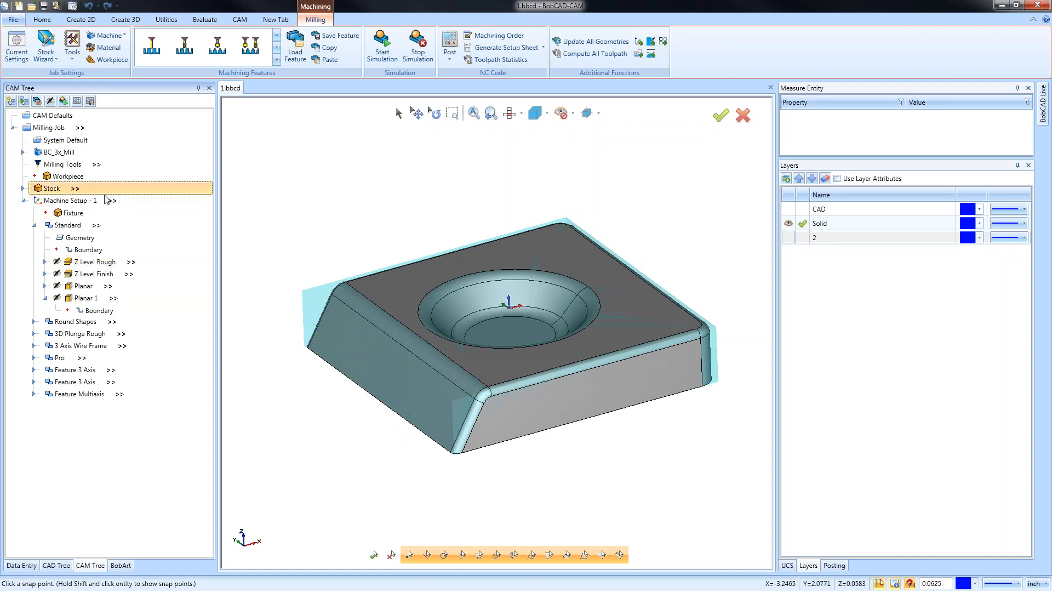
{"action": "left_click", "coordinate": [77, 256]}
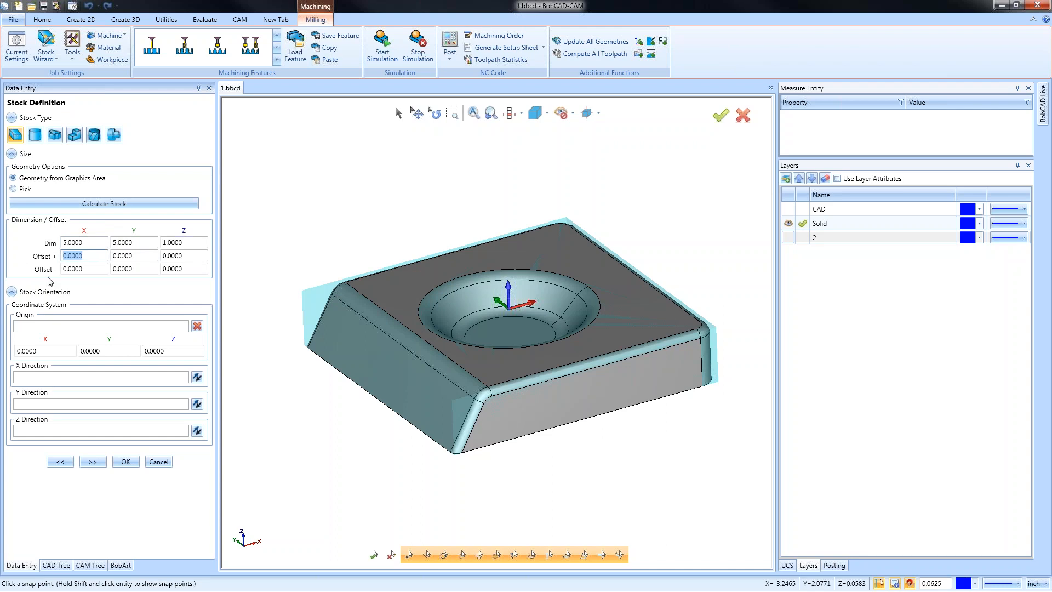
{"action": "type", "text": "1"}
{"action": "key", "text": "Tab"}
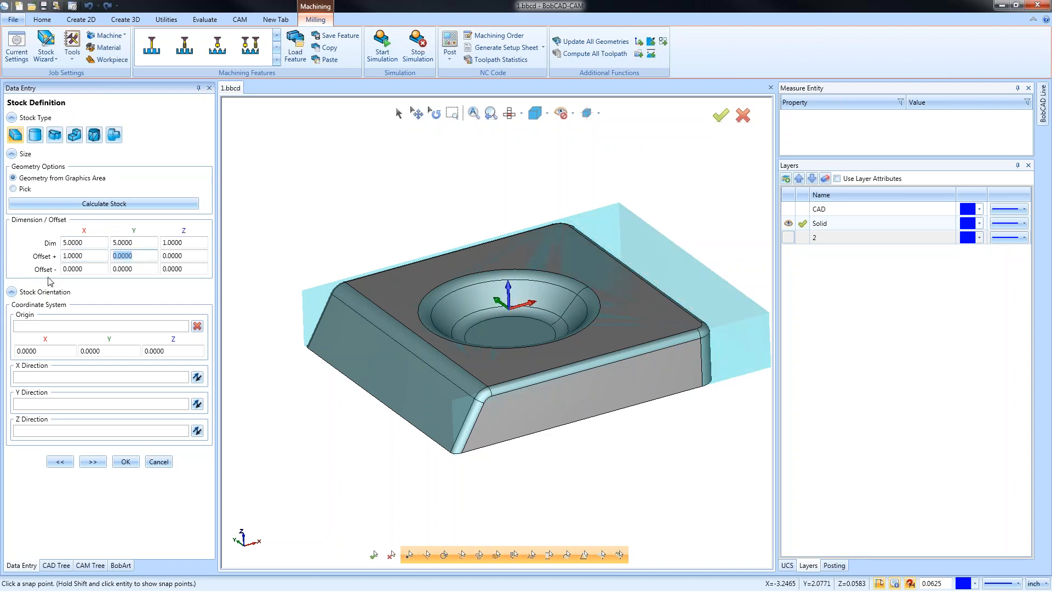
{"action": "left_click", "coordinate": [77, 255]}
{"action": "type", "text": "0"}
{"action": "key", "text": "Tab"}
Extend the stock beyond the sloped wall with a negative X offset of 1, and accept the stock definition.
{"action": "left_click", "coordinate": [77, 268]}
{"action": "type", "text": "1"}
{"action": "key", "text": "Tab"}
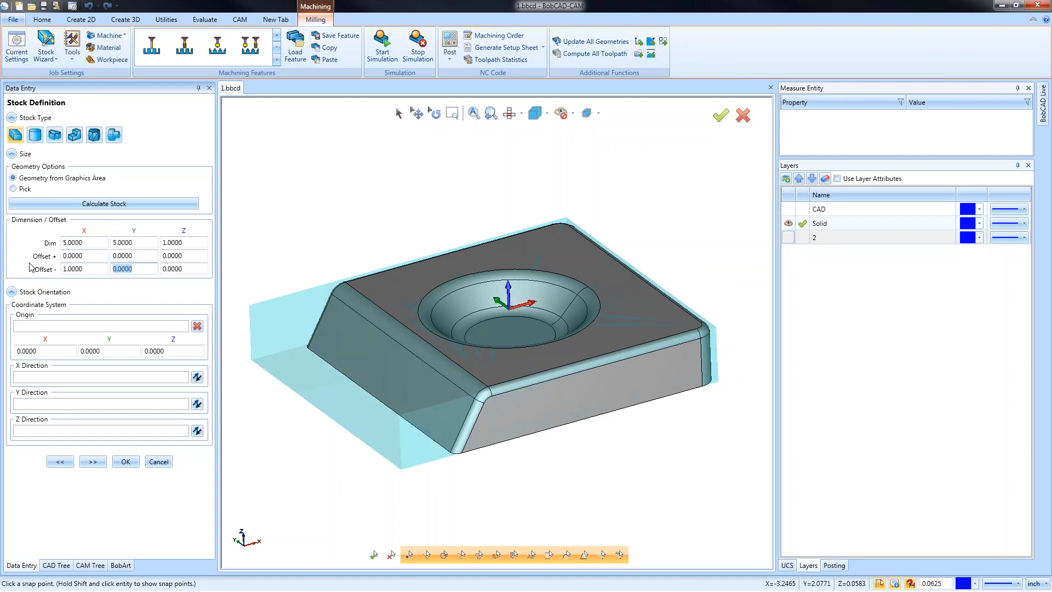
{"action": "left_click", "coordinate": [126, 461]}
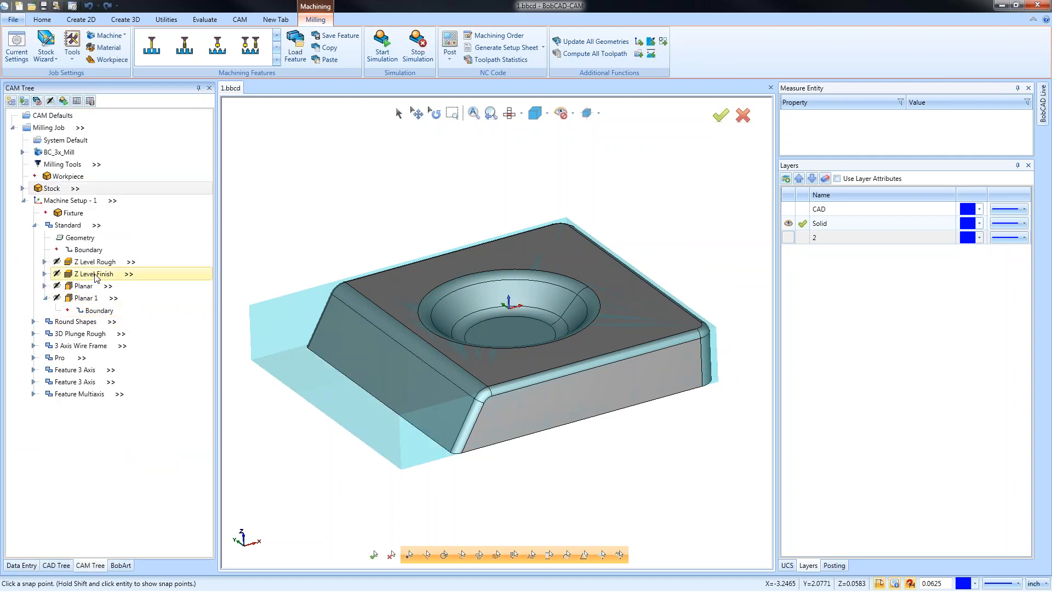
Recompute the Z Level Rough toolpath and examine its passes in the extended stock.
{"action": "right_click", "coordinate": [145, 263]}
{"action": "left_click", "coordinate": [188, 286]}
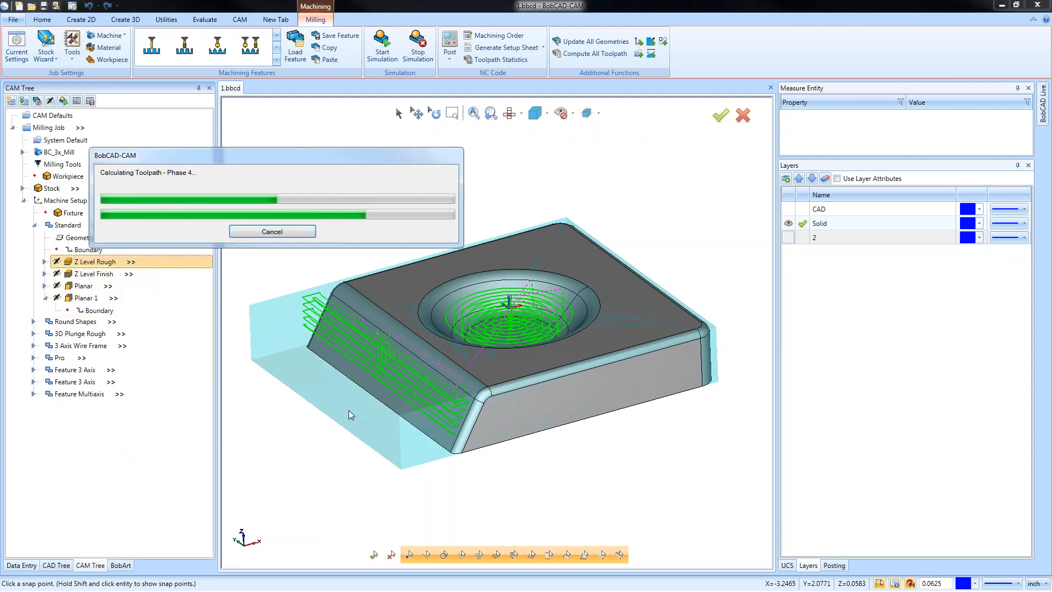
{"action": "middle_click_drag", "start_coordinate": [528, 327], "coordinate": [527, 347]}
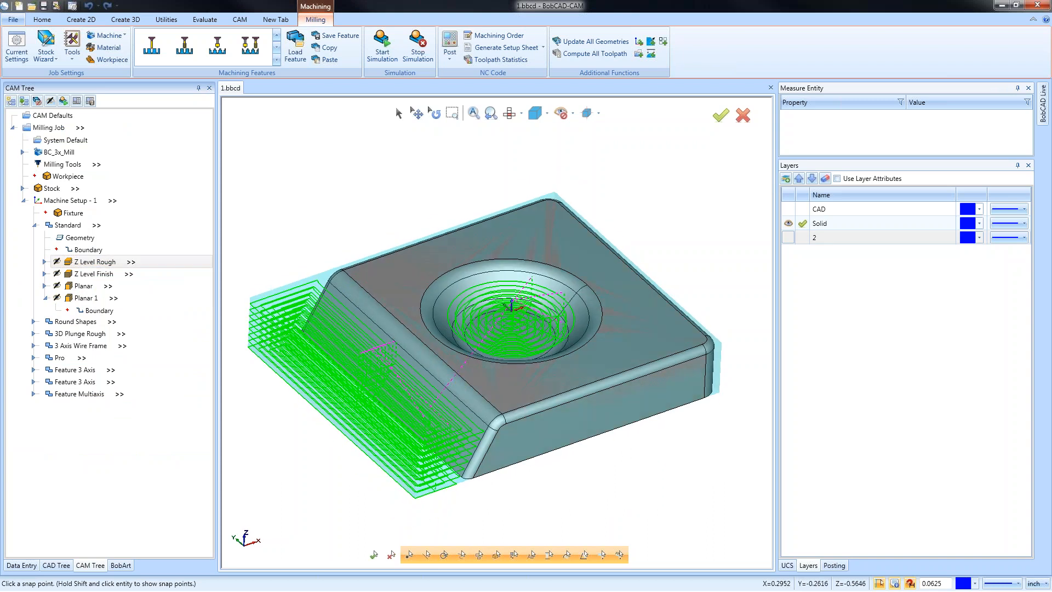
Edit the Z Level Finish operation to use the All cutting extents.
{"action": "left_click", "coordinate": [101, 274]}
{"action": "right_click", "coordinate": [101, 274]}
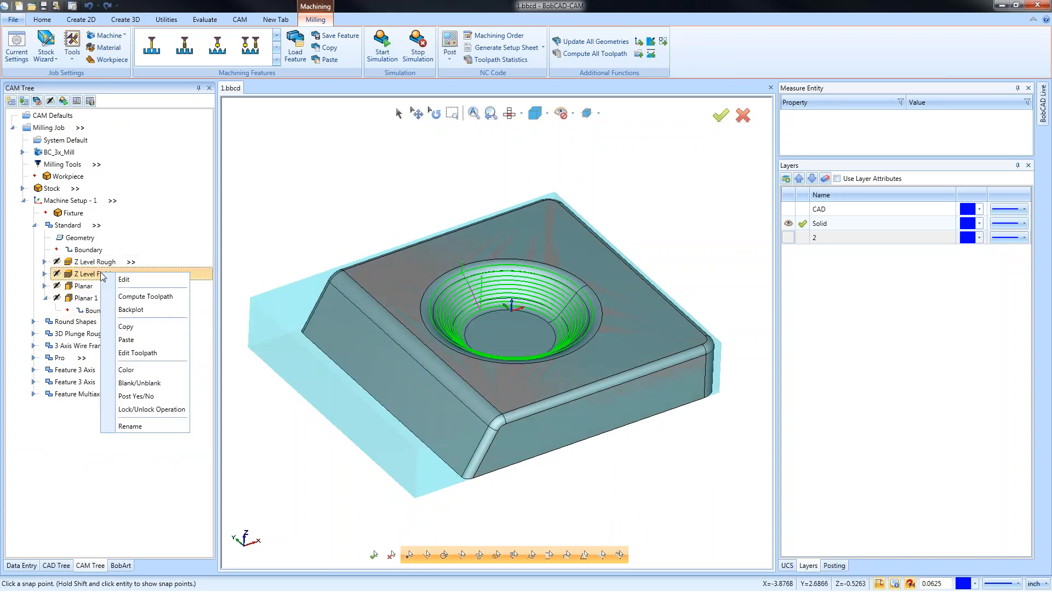
{"action": "left_click", "coordinate": [147, 279]}
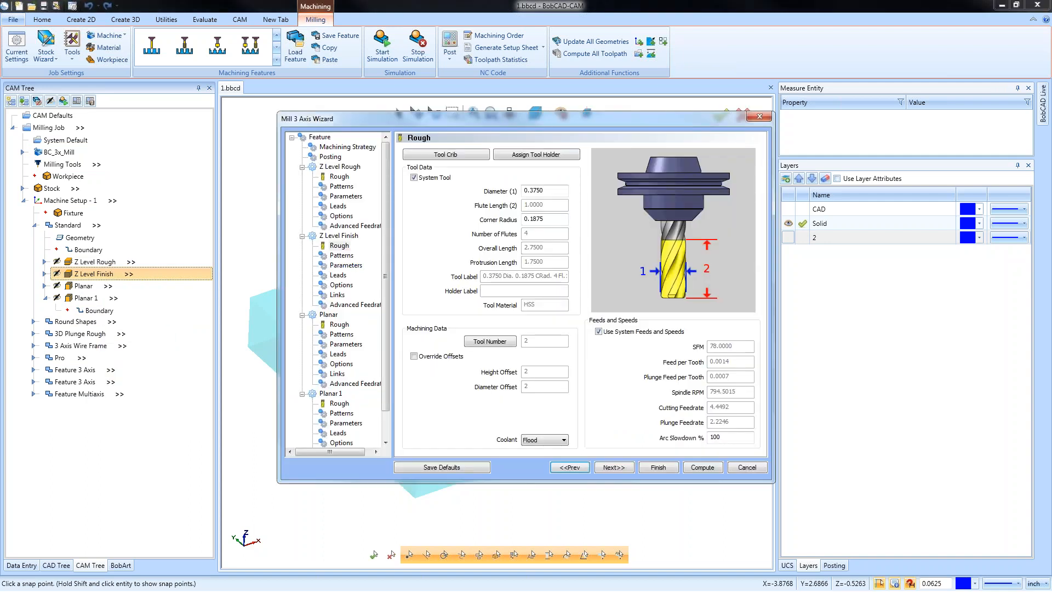
{"action": "left_click", "coordinate": [341, 285]}
{"action": "left_click", "coordinate": [423, 241]}
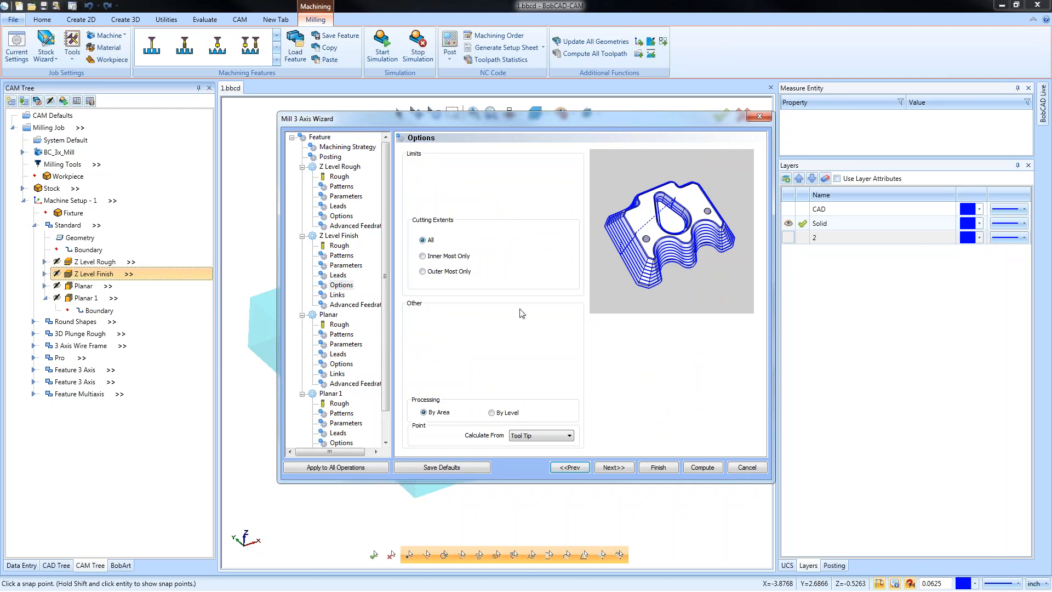
{"action": "left_click", "coordinate": [652, 467]}
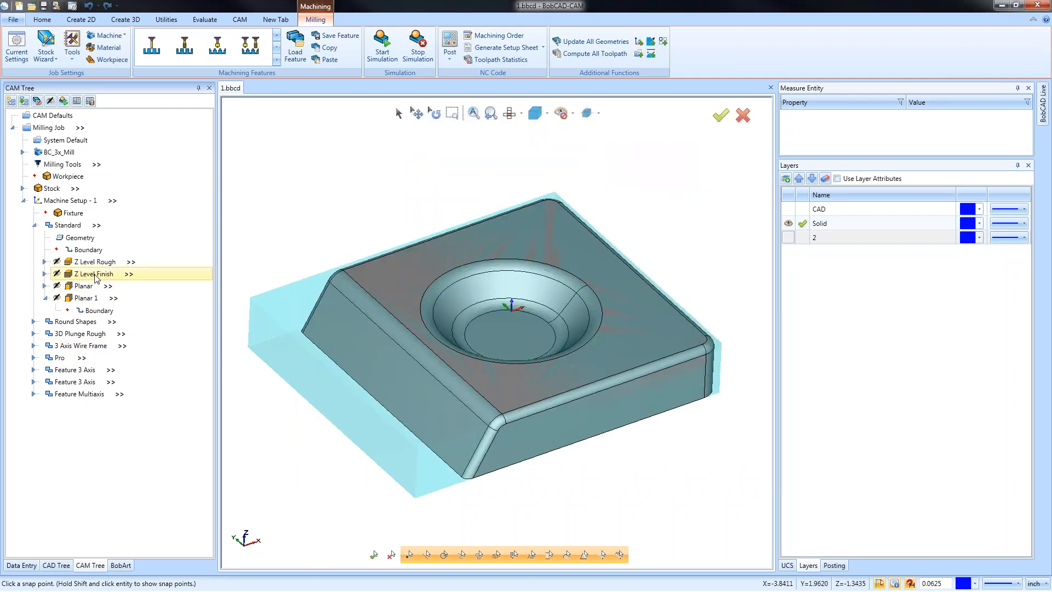
Recompute the Z Level Finish toolpath and examine its passes around the outer walls and pocket.
{"action": "right_click", "coordinate": [140, 274]}
{"action": "left_click", "coordinate": [164, 296]}
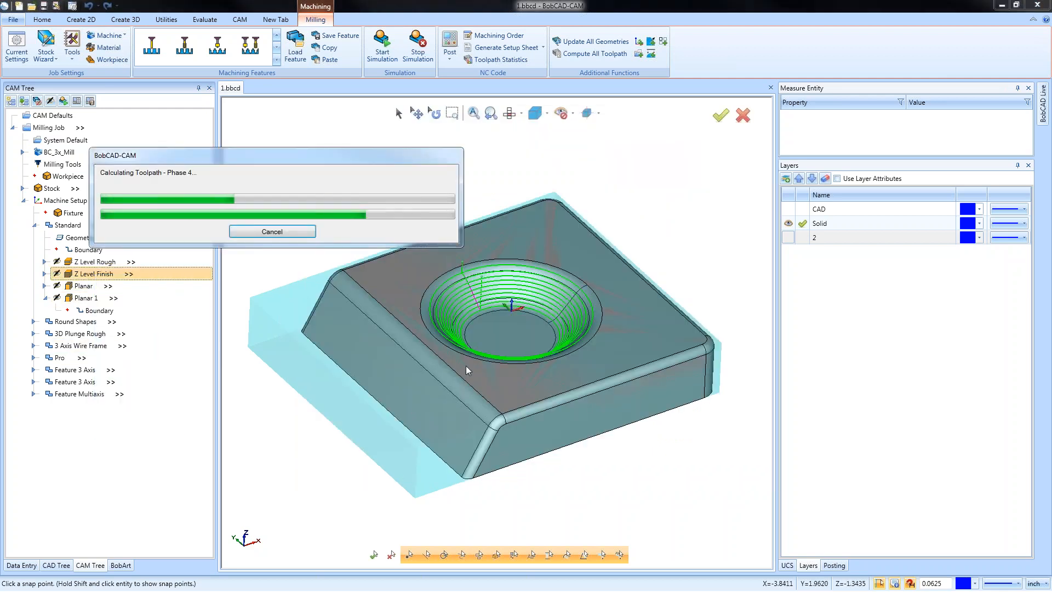
{"action": "middle_click_drag", "start_coordinate": [468, 370], "coordinate": [501, 368]}
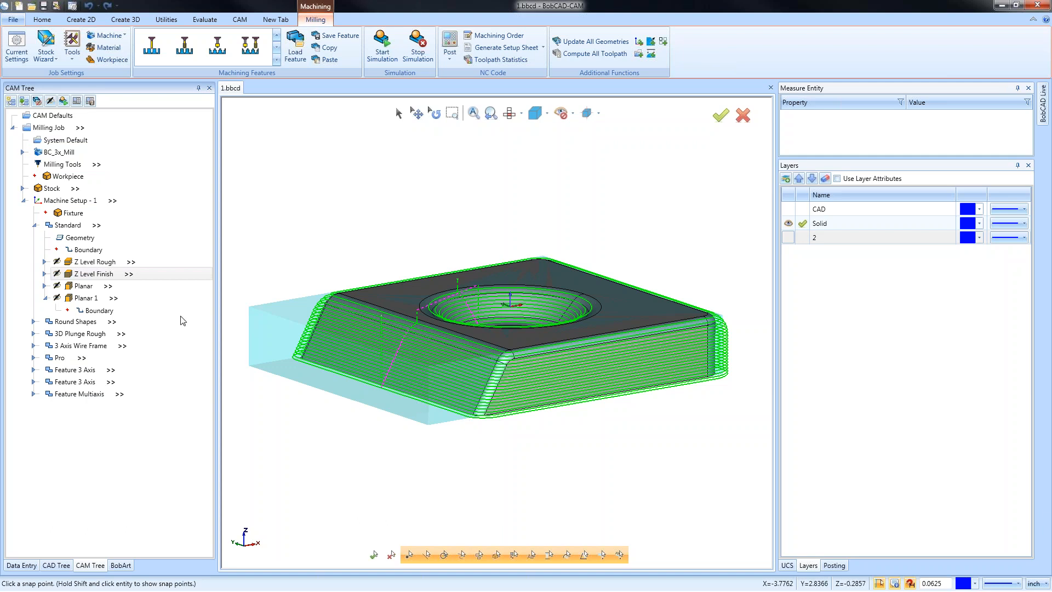
Extend the stock below the part with a negative Z offset of 1, and recompute the Z Level Finish toolpath.
{"action": "right_click", "coordinate": [56, 189]}
{"action": "left_click", "coordinate": [94, 199]}
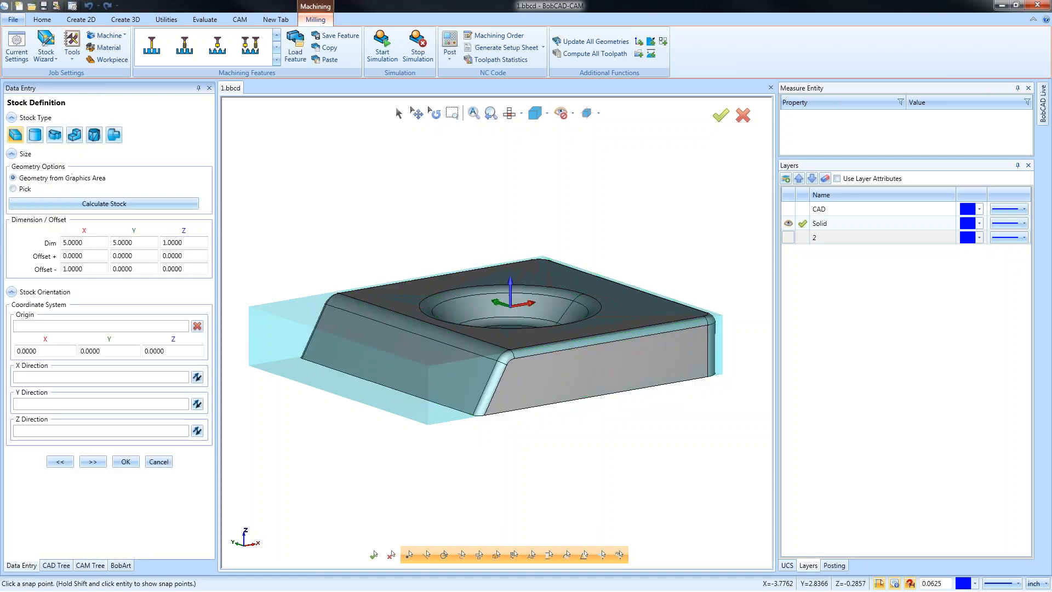
{"action": "type", "text": "1"}
{"action": "key", "text": "Tab"}
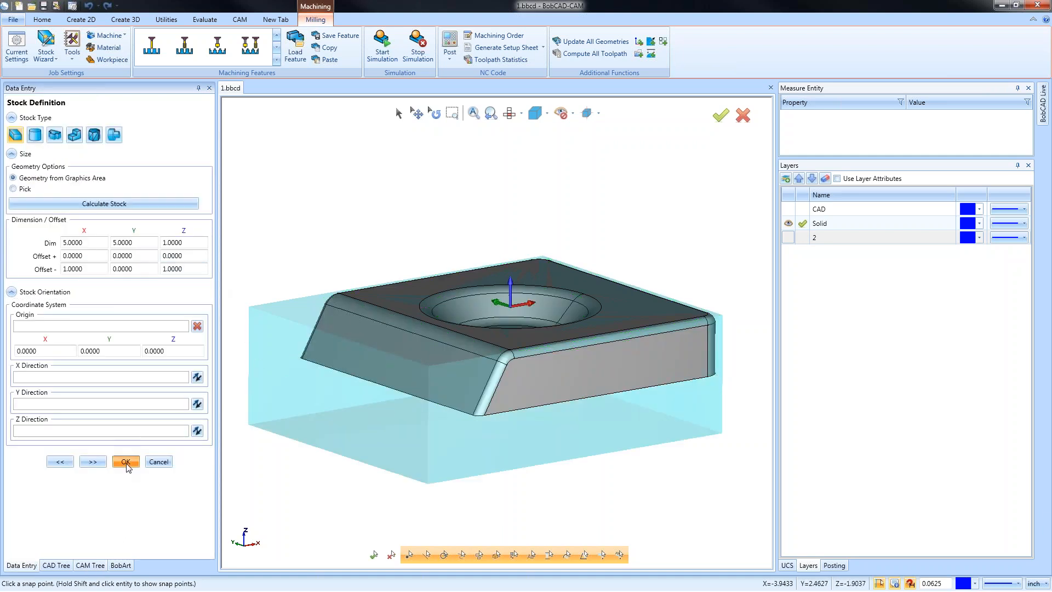
{"action": "left_click", "coordinate": [124, 462]}
{"action": "right_click", "coordinate": [102, 274]}
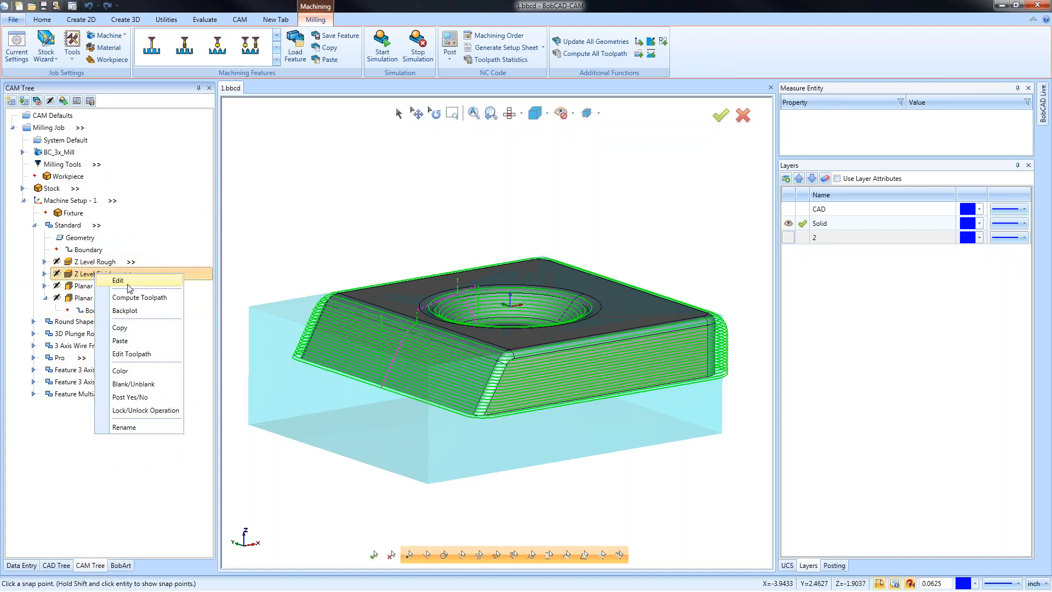
{"action": "left_click", "coordinate": [143, 294]}
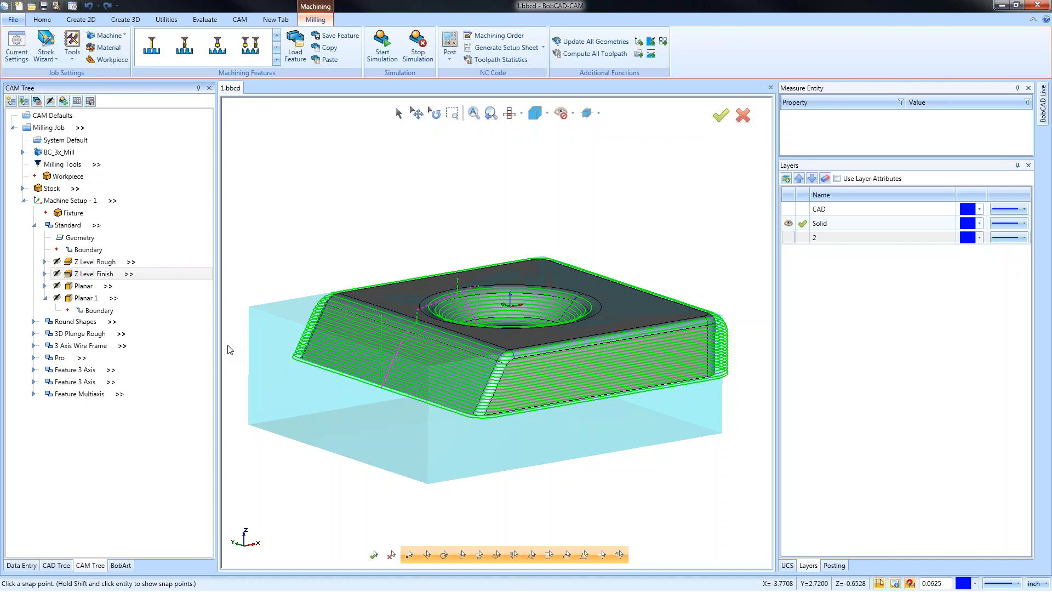
Enable Bottom of Job in the Z Level Finish parameters and set its depth to -1.5.
{"action": "right_click", "coordinate": [94, 274]}
{"action": "left_click", "coordinate": [140, 281]}
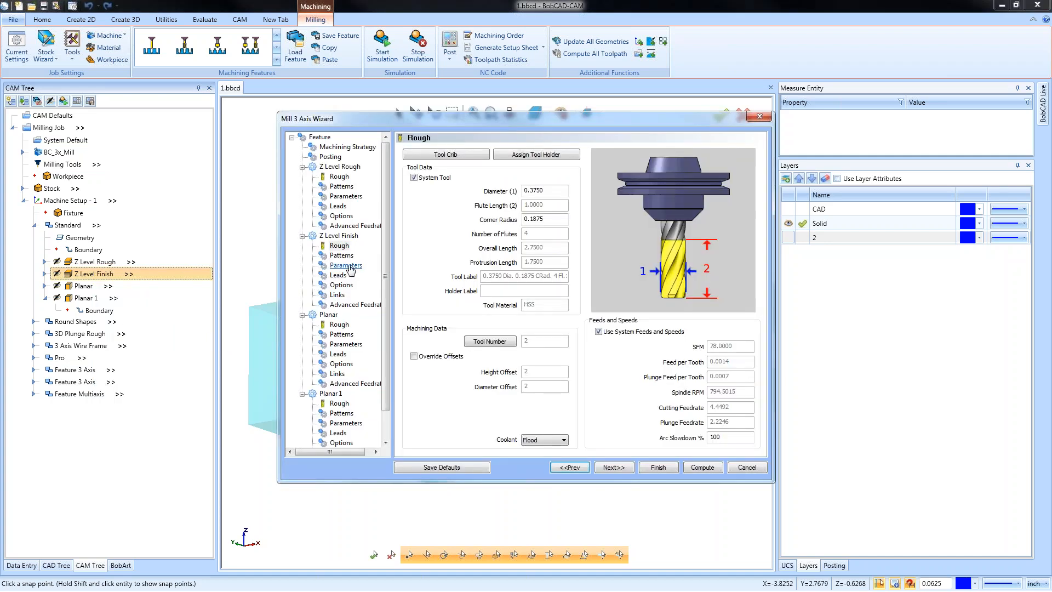
{"action": "left_click", "coordinate": [345, 265]}
{"action": "left_click", "coordinate": [418, 368]}
{"action": "key", "text": "Tab"}
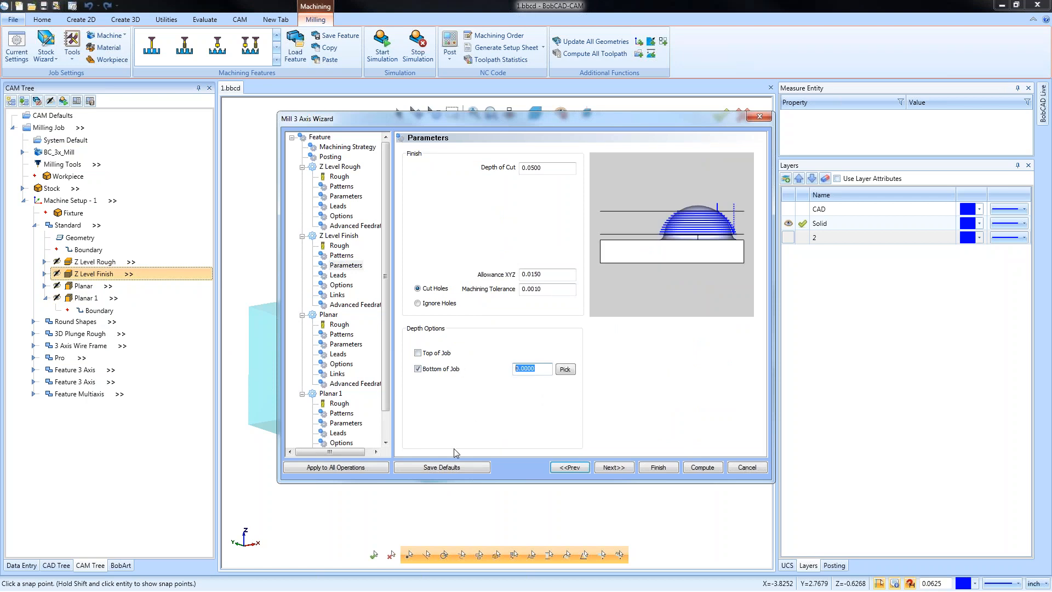
{"action": "type", "text": "-1.5"}
{"action": "left_click", "coordinate": [653, 470]}
Recompute the Z Level Finish toolpath with the bottom depth limit and examine its passes below the part.
{"action": "right_click", "coordinate": [86, 273]}
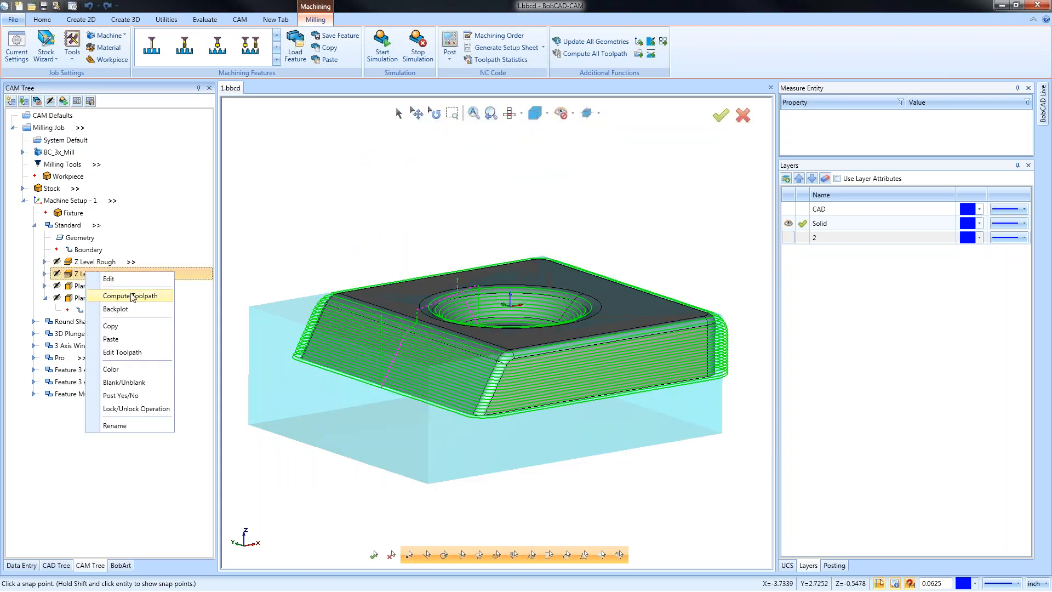
{"action": "left_click", "coordinate": [131, 296]}
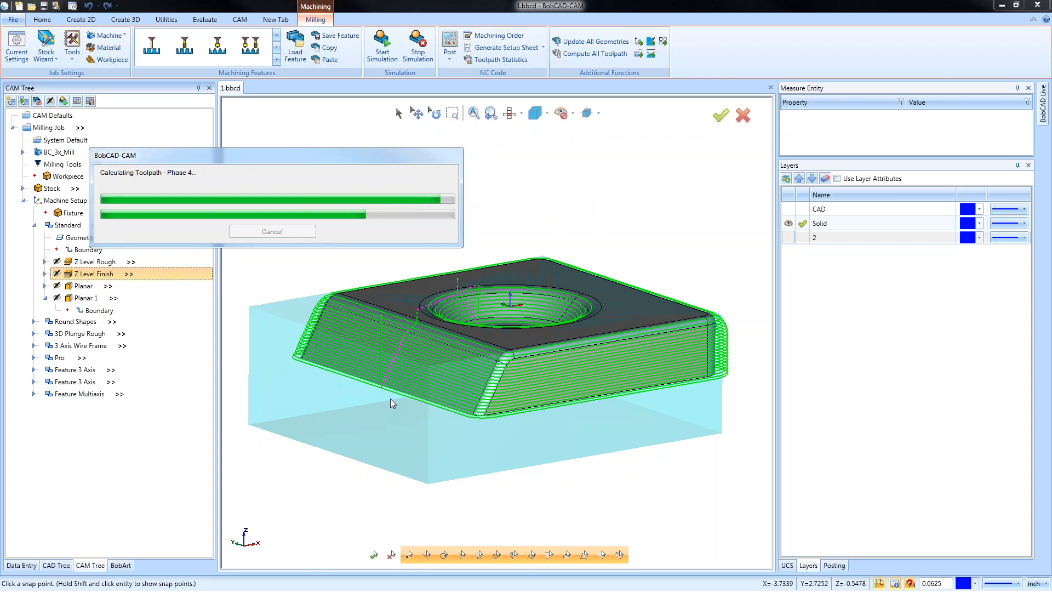
{"action": "mouse_move", "coordinate": [530, 380]}
{"action": "middle_mouse_down"}
{"action": "mouse_move", "coordinate": [461, 388]}
{"action": "mouse_move", "coordinate": [537, 386]}
{"action": "middle_mouse_up"}
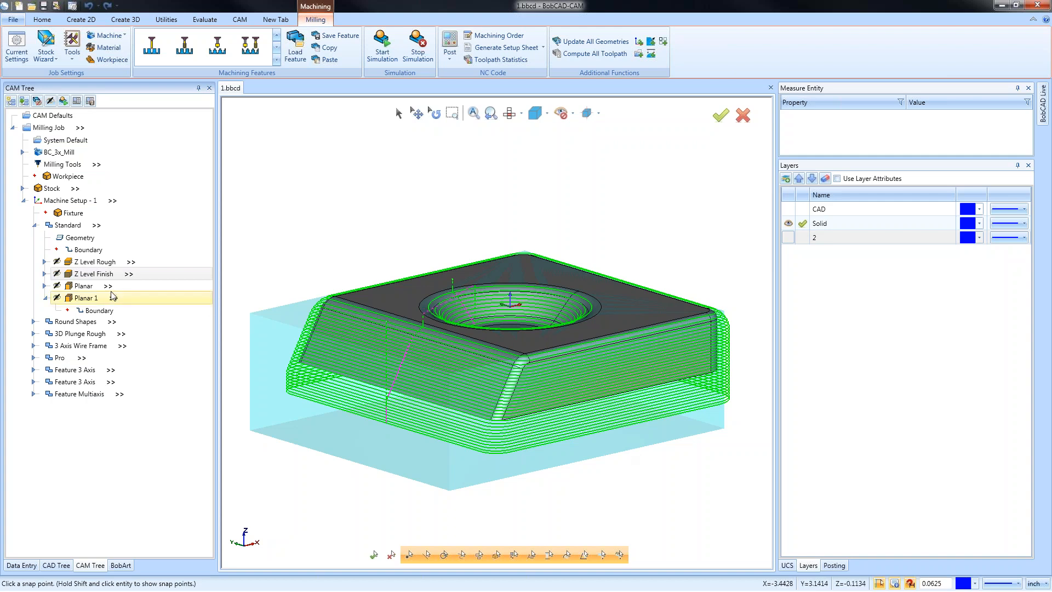
Enable Top of Job in the Z Level Finish parameters and set its depth to -0.5.
{"action": "right_click", "coordinate": [100, 274]}
{"action": "left_click", "coordinate": [126, 283]}
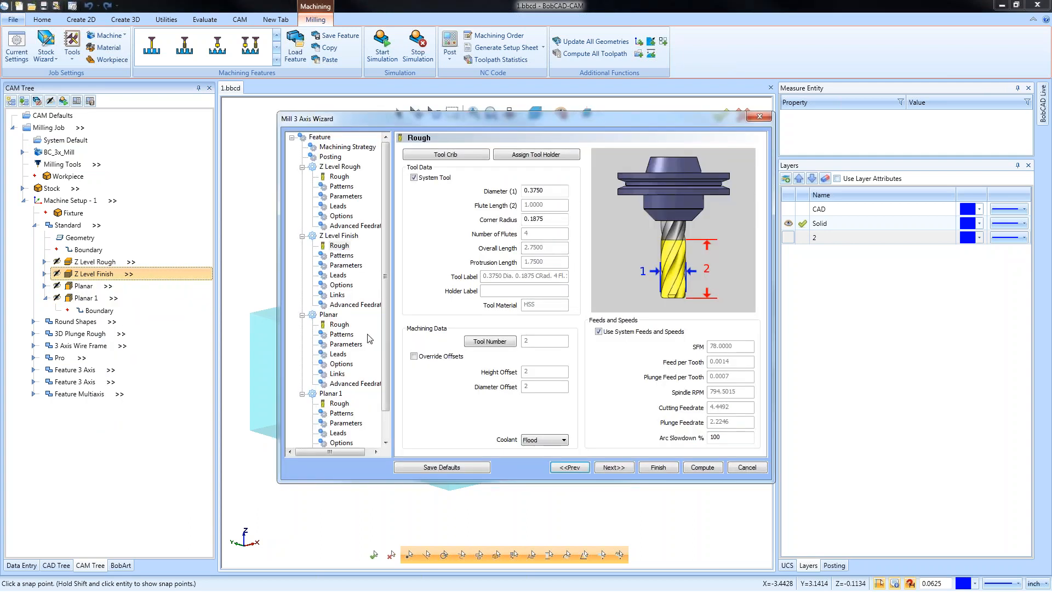
{"action": "left_click", "coordinate": [349, 265]}
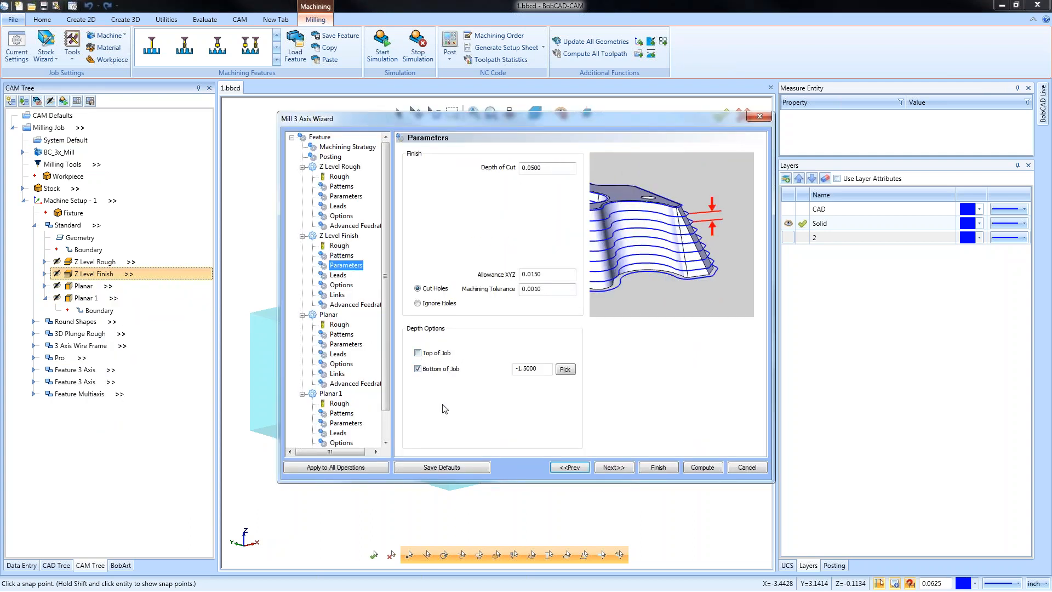
{"action": "left_click_drag", "start_coordinate": [518, 118], "coordinate": [747, 106]}
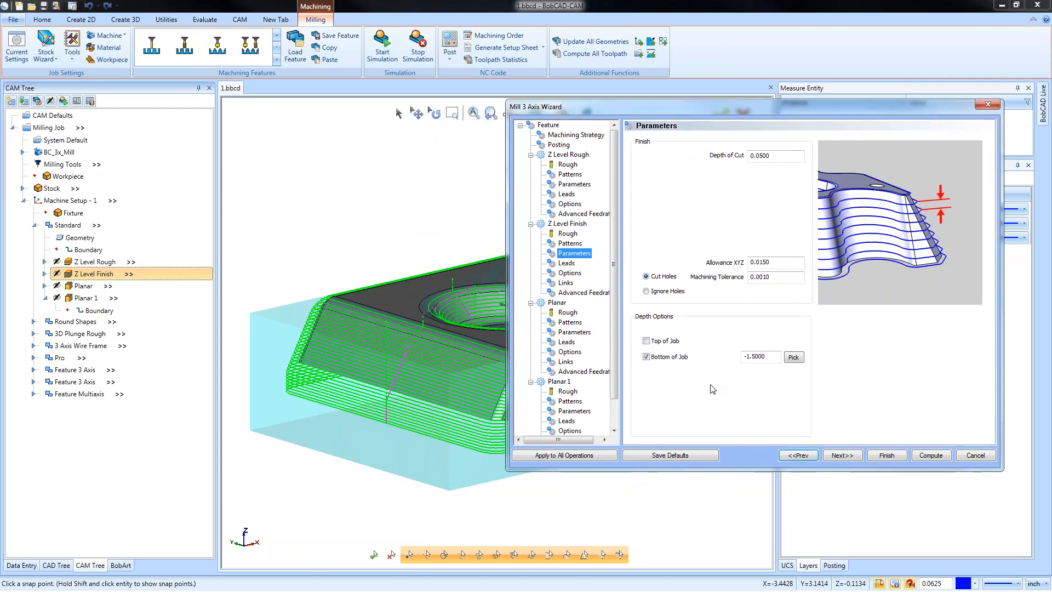
{"action": "left_click", "coordinate": [652, 343]}
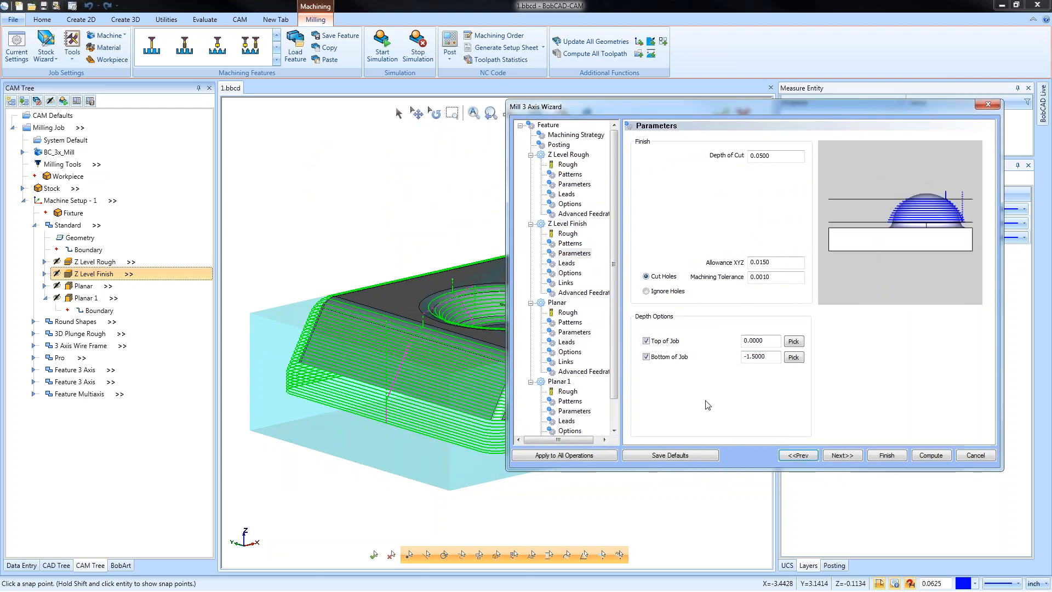
{"action": "key", "text": "Tab"}
{"action": "type", "text": "-.5"}
{"action": "left_click", "coordinate": [878, 458]}
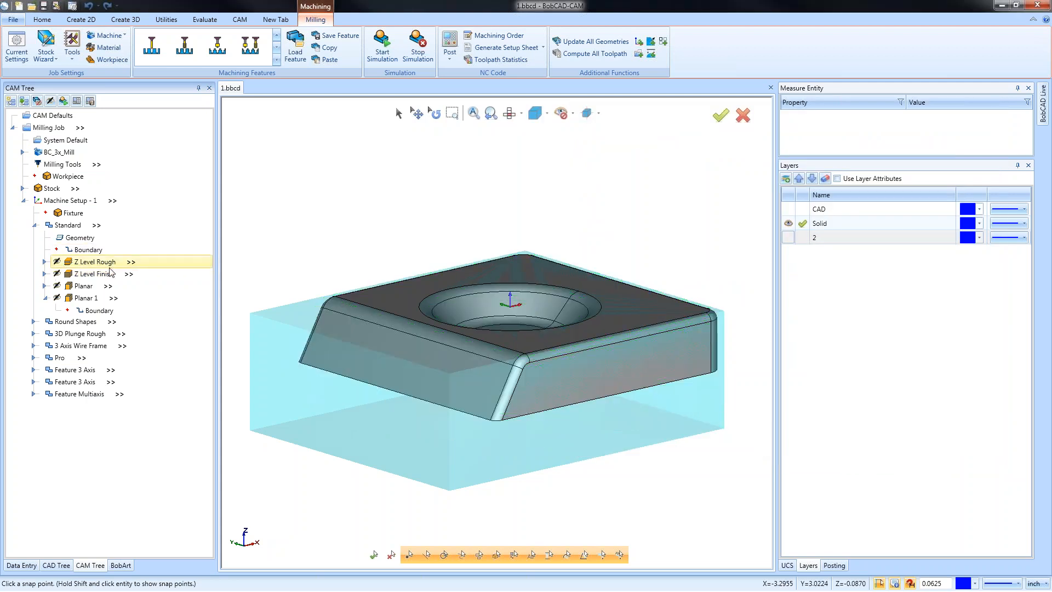
Recompute the Z Level Finish toolpath with the top depth limit and compare its passes with the Z Level Rough toolpath.
{"action": "right_click", "coordinate": [96, 273]}
{"action": "left_click", "coordinate": [147, 297]}
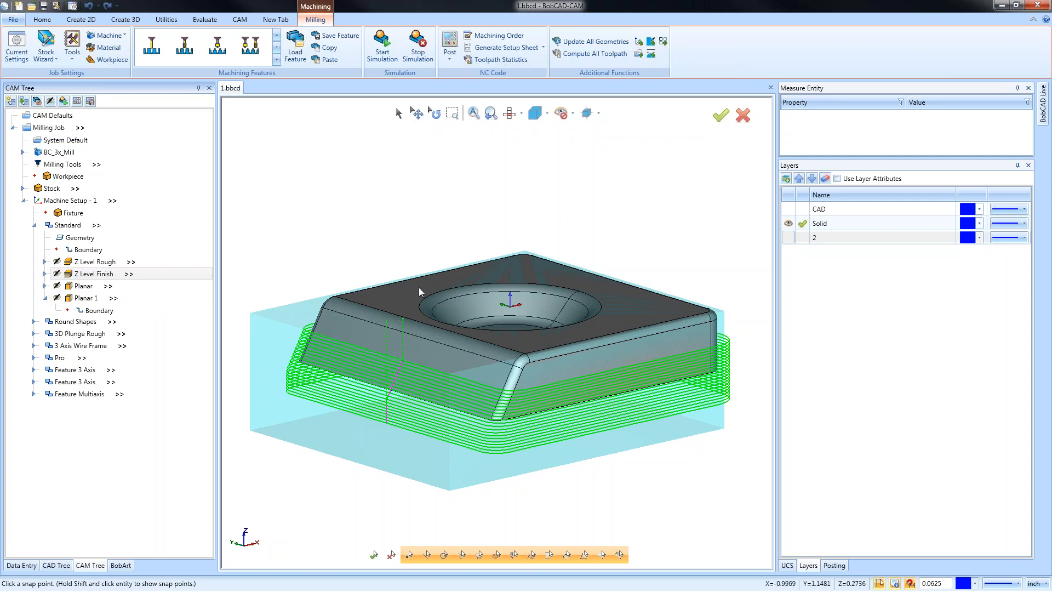
{"action": "left_click", "coordinate": [94, 264]}
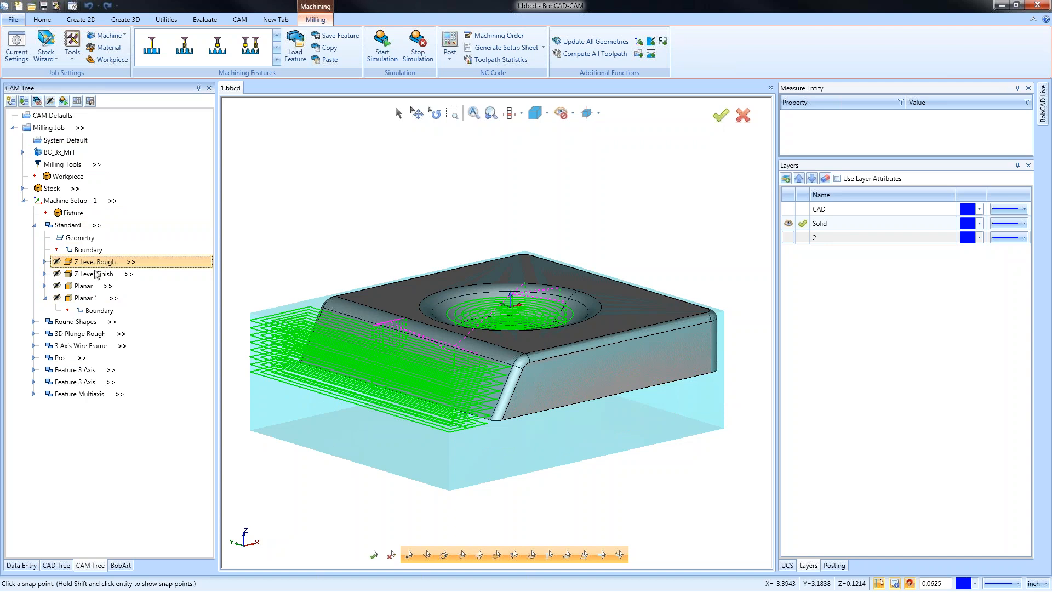
{"action": "left_click", "coordinate": [99, 275]}
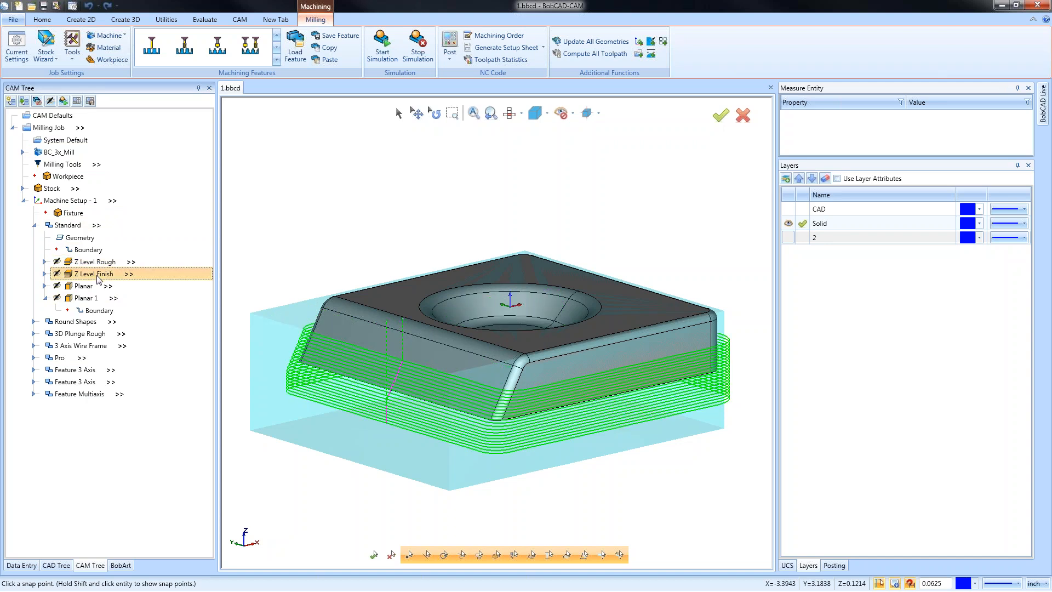
Disable both Top of Job and Bottom of Job in the Z Level Finish parameters, and recompute its toolpath.
{"action": "right_click", "coordinate": [99, 278]}
{"action": "left_click", "coordinate": [143, 283]}
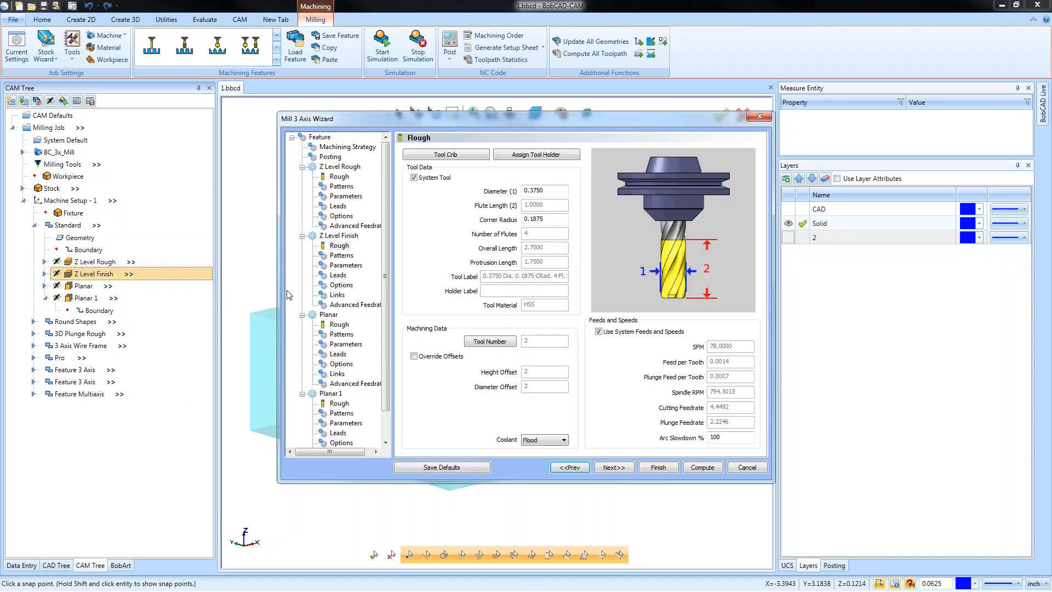
{"action": "left_click", "coordinate": [345, 265]}
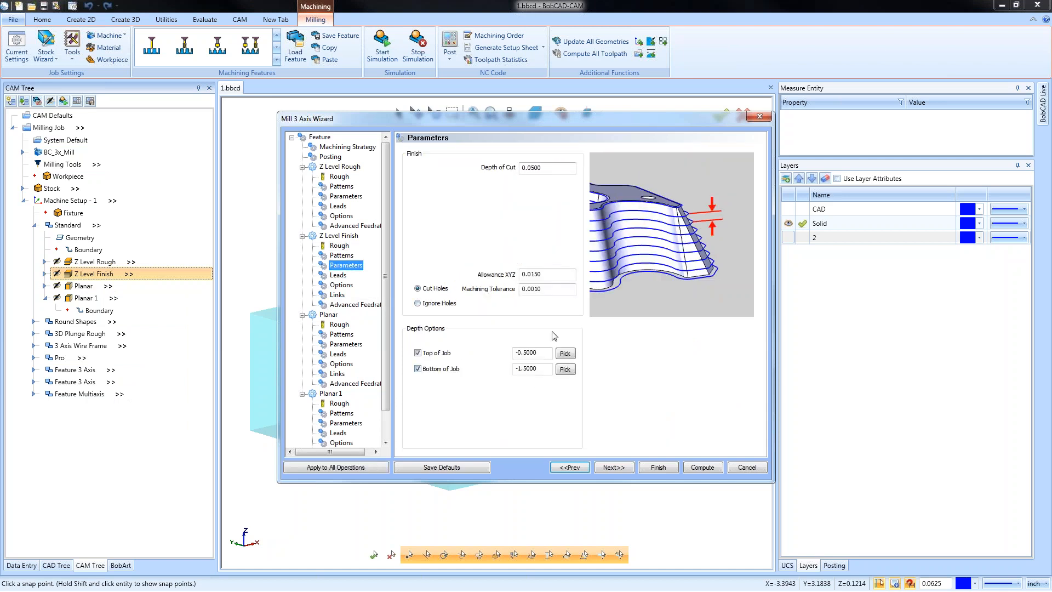
{"action": "left_click", "coordinate": [418, 354]}
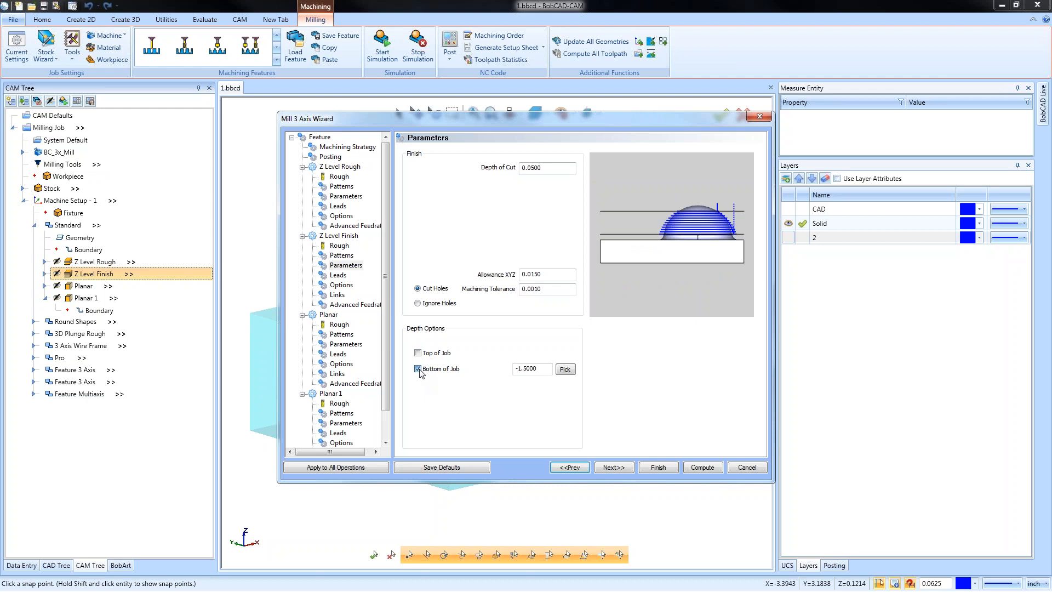
{"action": "left_click", "coordinate": [418, 369]}
{"action": "left_click", "coordinate": [652, 469]}
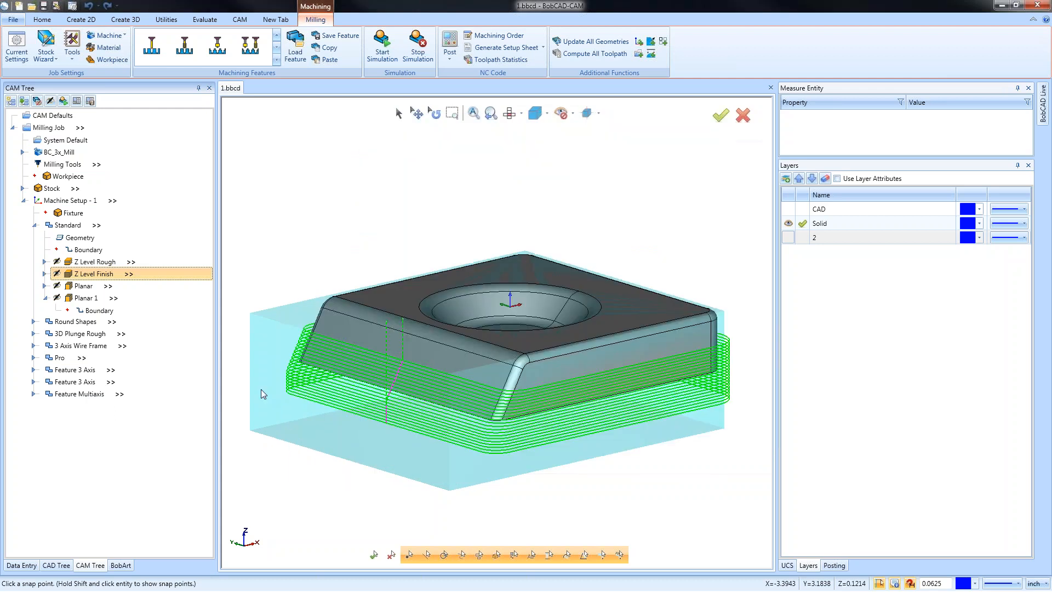
{"action": "right_click", "coordinate": [91, 274]}
{"action": "left_click", "coordinate": [159, 308]}
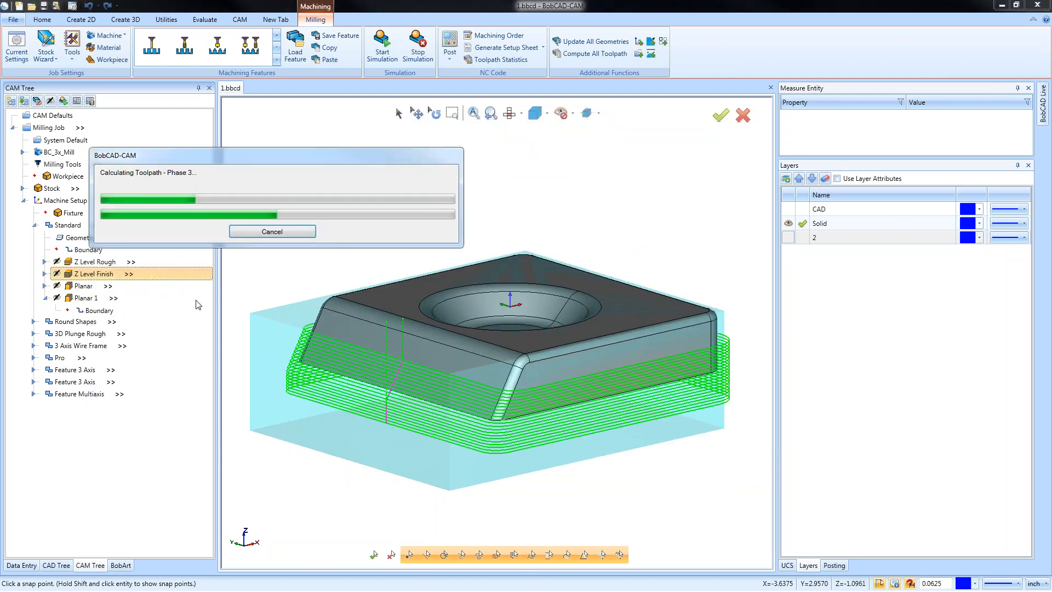
Display the Planar toolpath on the part and recompute it.
{"action": "left_click", "coordinate": [88, 288]}
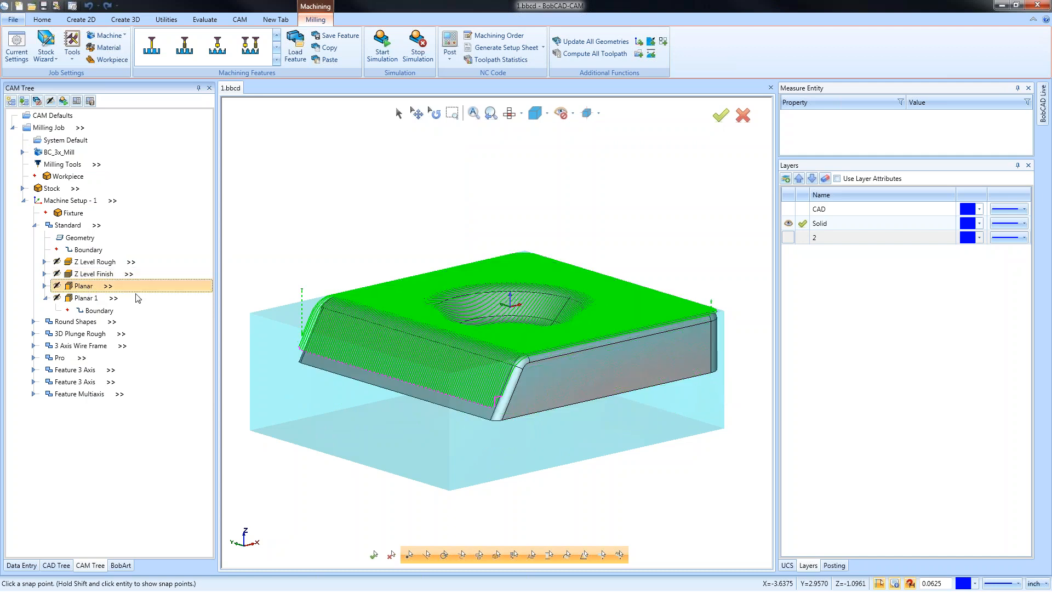
{"action": "right_click", "coordinate": [87, 285]}
{"action": "left_click", "coordinate": [165, 305]}
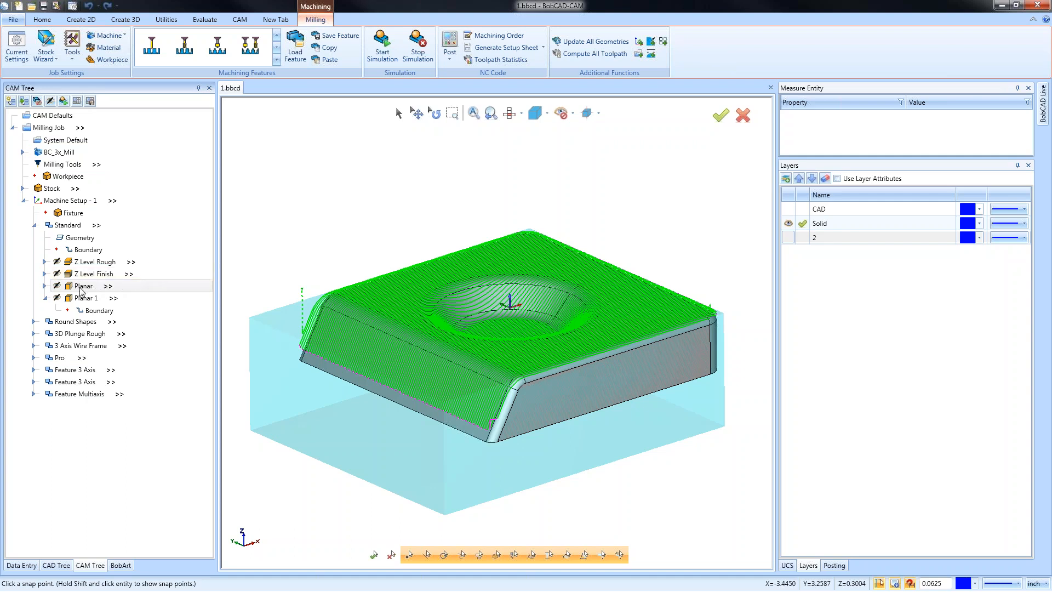
Set the Planar operation's Cutting Extents option to Part Bottom.
{"action": "right_click", "coordinate": [120, 285]}
{"action": "left_click", "coordinate": [116, 295]}
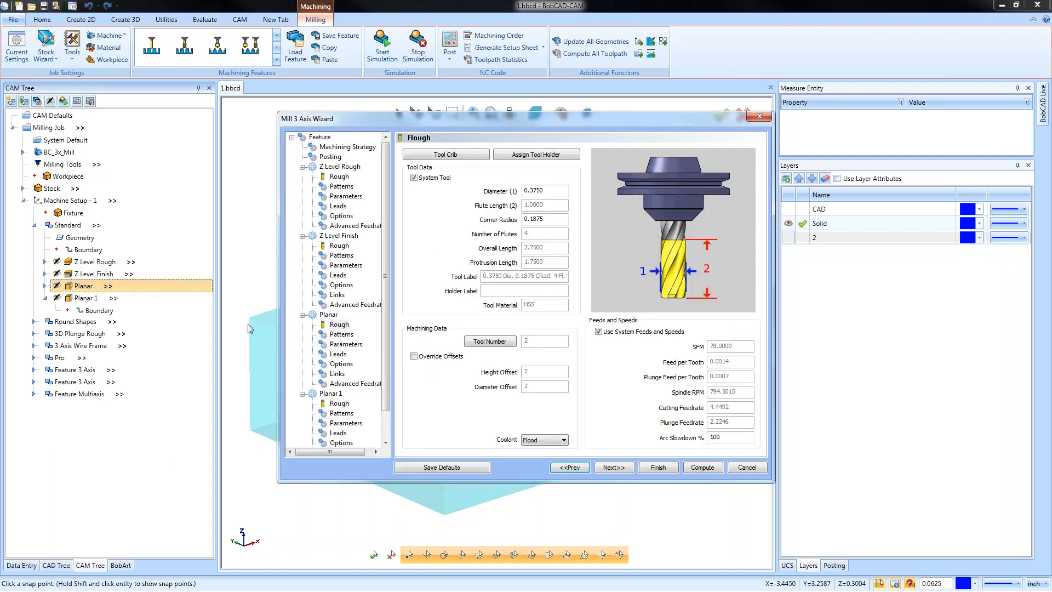
{"action": "left_click", "coordinate": [302, 166]}
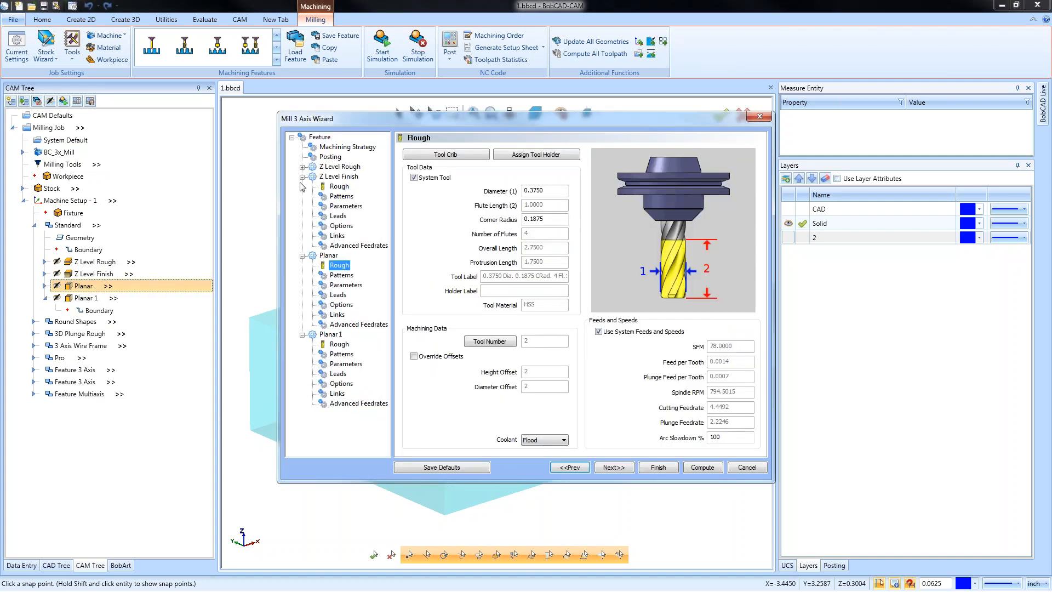
{"action": "left_click", "coordinate": [301, 176]}
{"action": "left_click", "coordinate": [345, 237]}
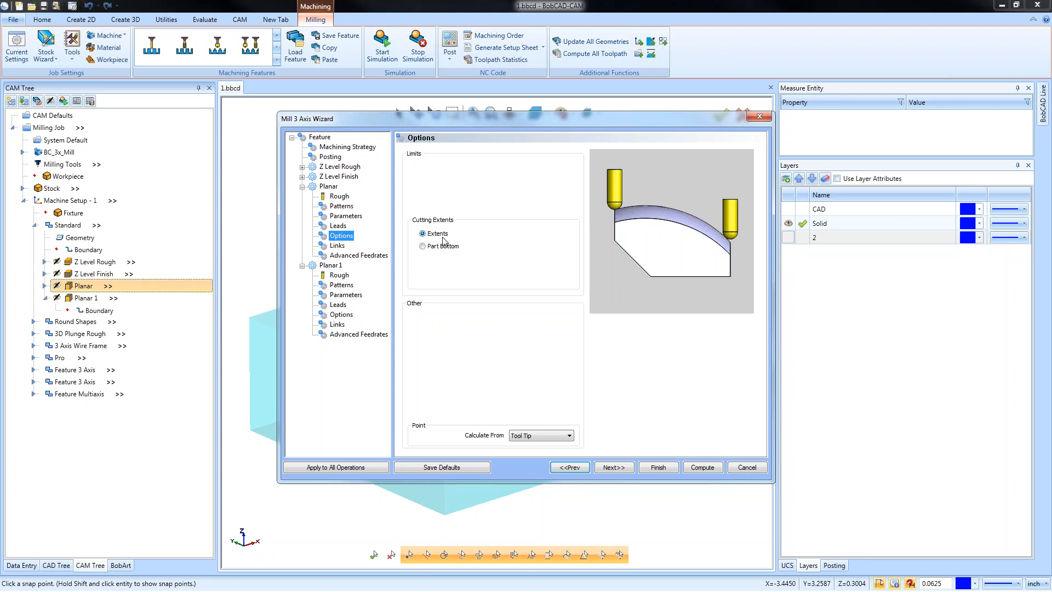
{"action": "left_click", "coordinate": [423, 246]}
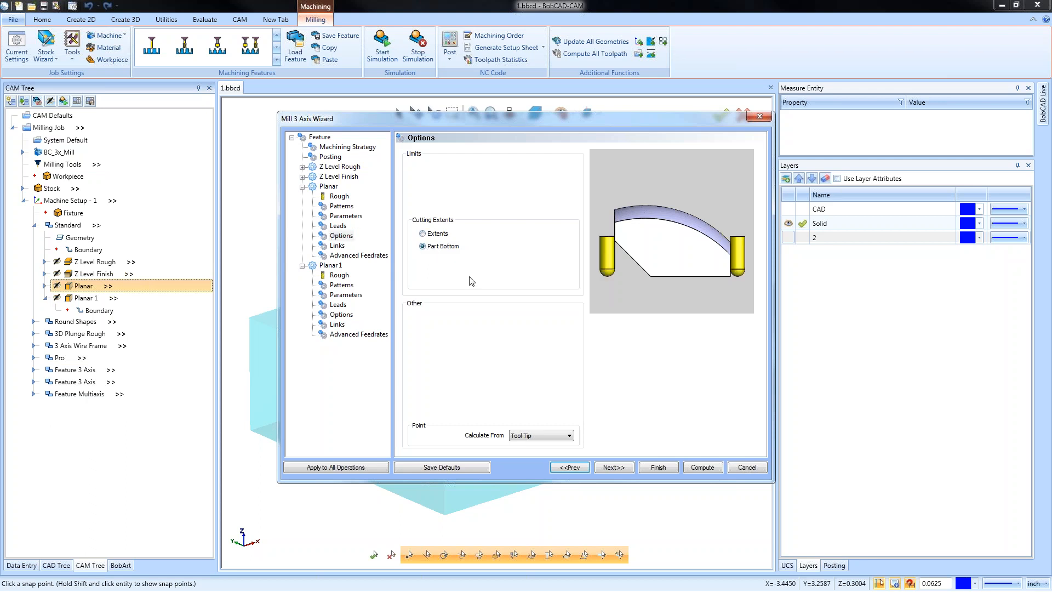
{"action": "left_click", "coordinate": [658, 467]}
Recompute the Planar toolpath with the Part Bottom extents and examine its passes along the outer walls.
{"action": "right_click", "coordinate": [82, 286]}
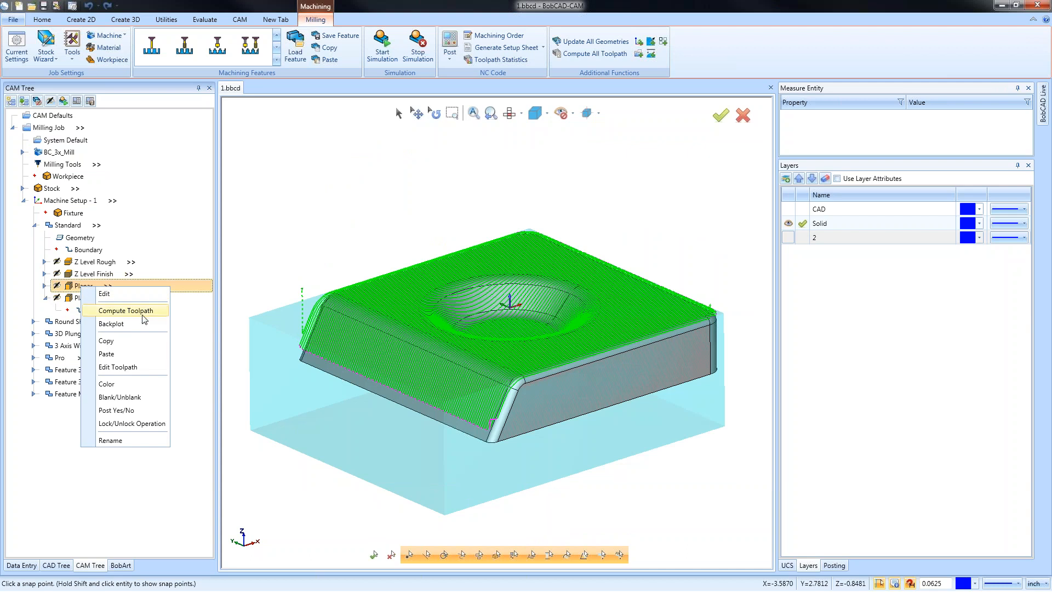
{"action": "left_click", "coordinate": [144, 311]}
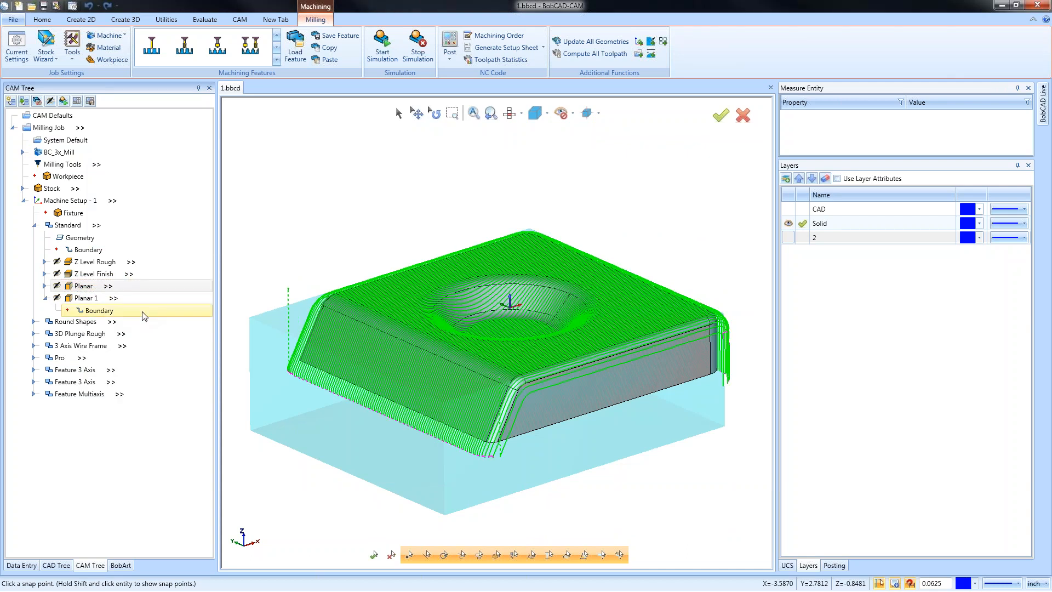
{"action": "mouse_move", "coordinate": [544, 397]}
{"action": "middle_mouse_down"}
{"action": "mouse_move", "coordinate": [549, 369]}
{"action": "mouse_move", "coordinate": [555, 389]}
{"action": "middle_mouse_up"}
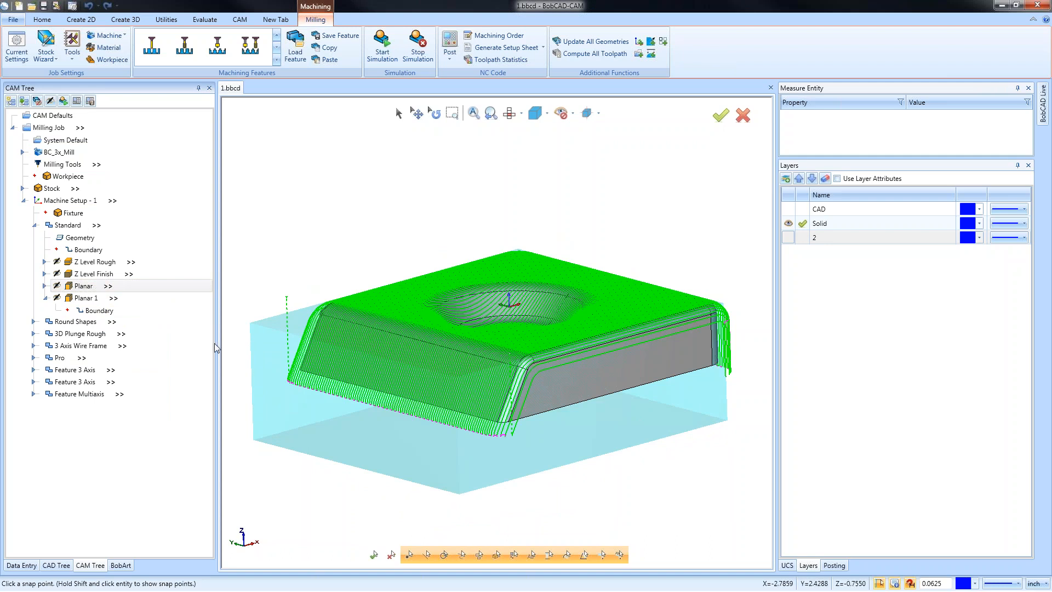
Enable Bottom of Job at -1.5 in the Planar parameters and recompute the Planar toolpath.
{"action": "right_click", "coordinate": [82, 285]}
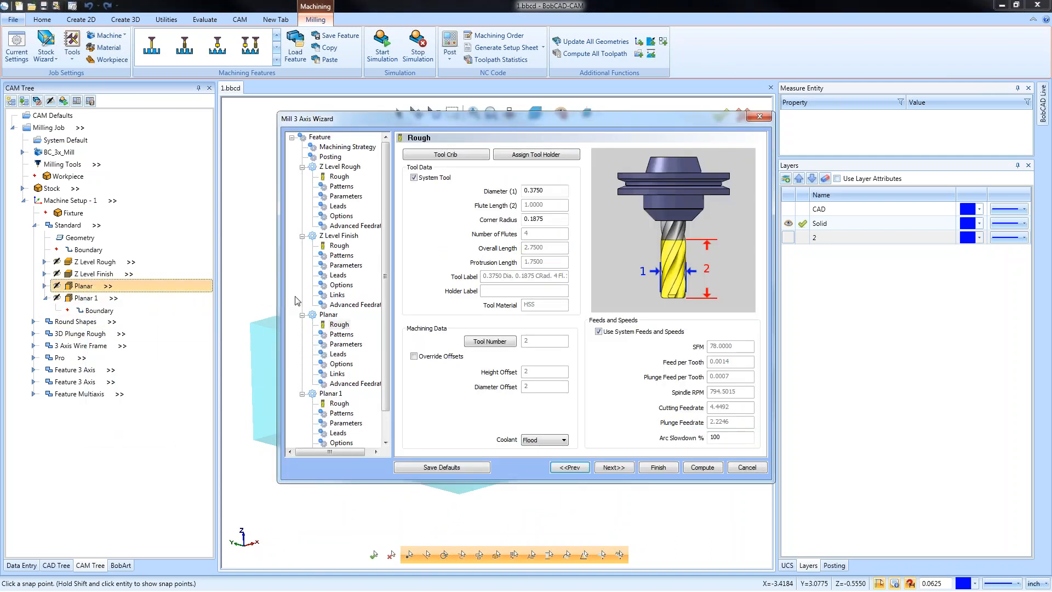
{"action": "left_click", "coordinate": [346, 344]}
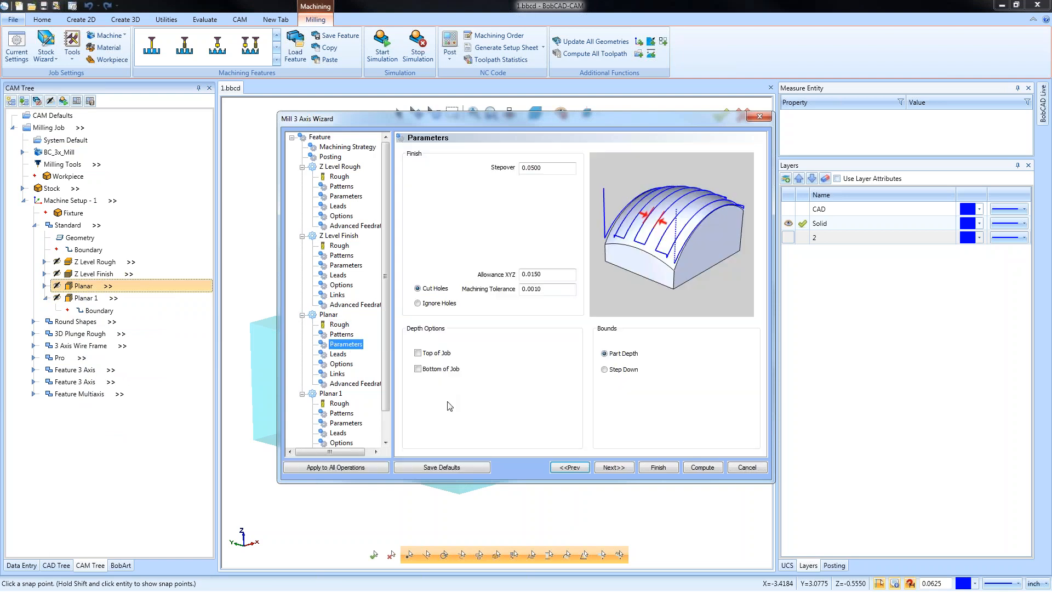
{"action": "left_click", "coordinate": [418, 369]}
{"action": "left_click", "coordinate": [531, 369]}
{"action": "type", "text": "-1.5"}
{"action": "left_click", "coordinate": [659, 467]}
{"action": "right_click", "coordinate": [92, 290]}
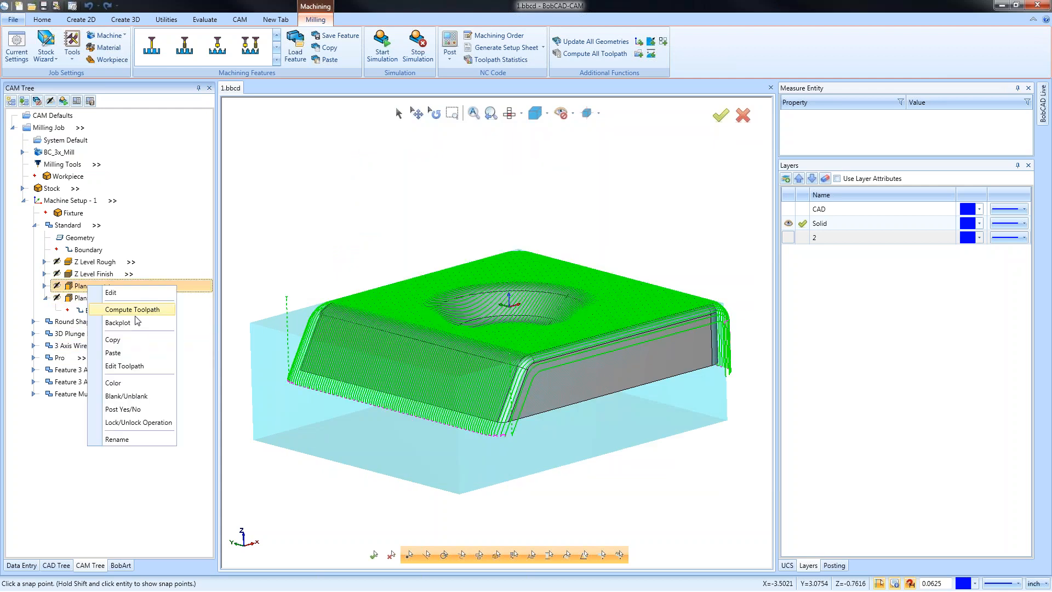
{"action": "left_click", "coordinate": [129, 304]}
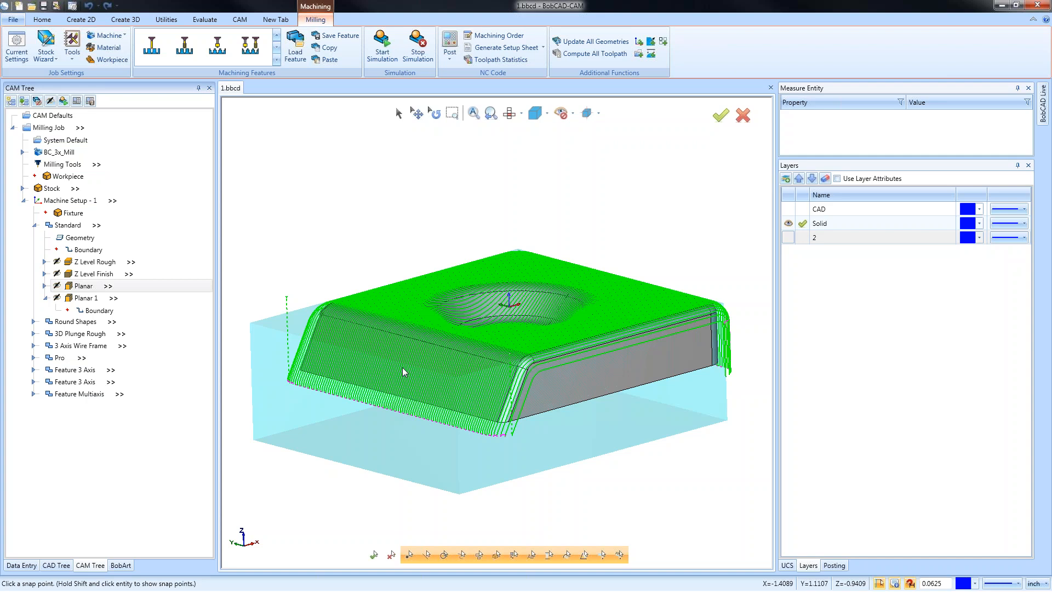
Set the Bottom of Job depth in the Planar parameters to -1.75.
{"action": "right_click", "coordinate": [86, 289]}
{"action": "left_click", "coordinate": [118, 294]}
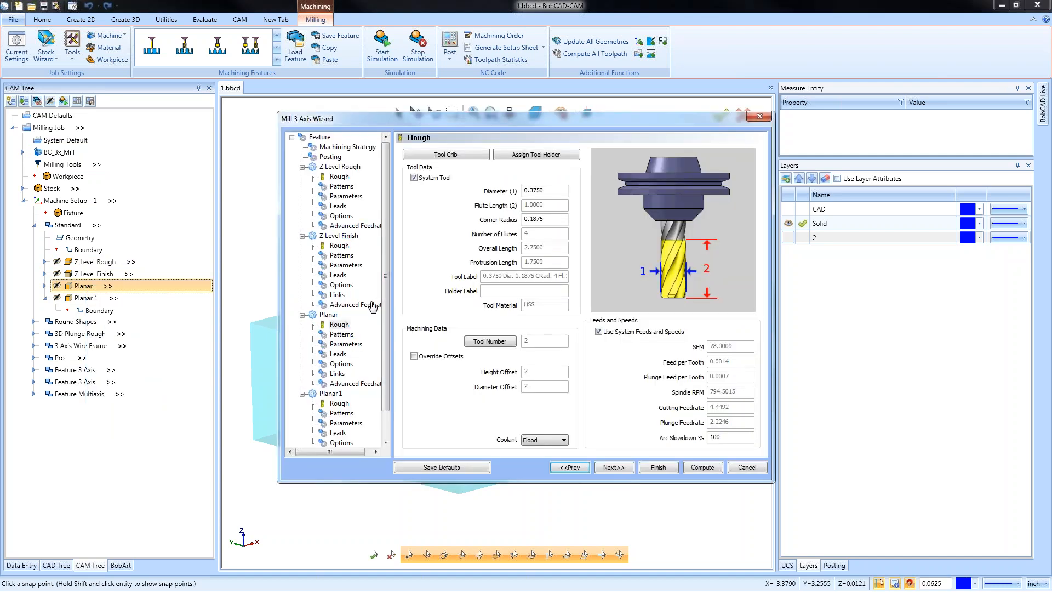
{"action": "left_click", "coordinate": [302, 167]}
{"action": "left_click", "coordinate": [302, 177]}
{"action": "left_click", "coordinate": [346, 215]}
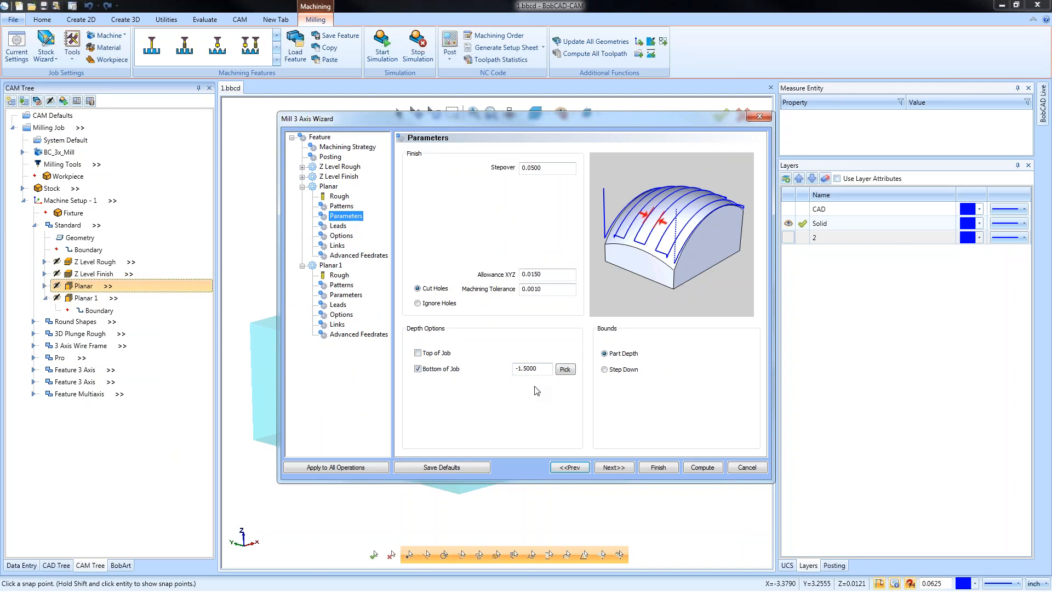
{"action": "left_click_drag", "start_coordinate": [539, 369], "coordinate": [499, 423]}
{"action": "type", "text": "-1.75"}
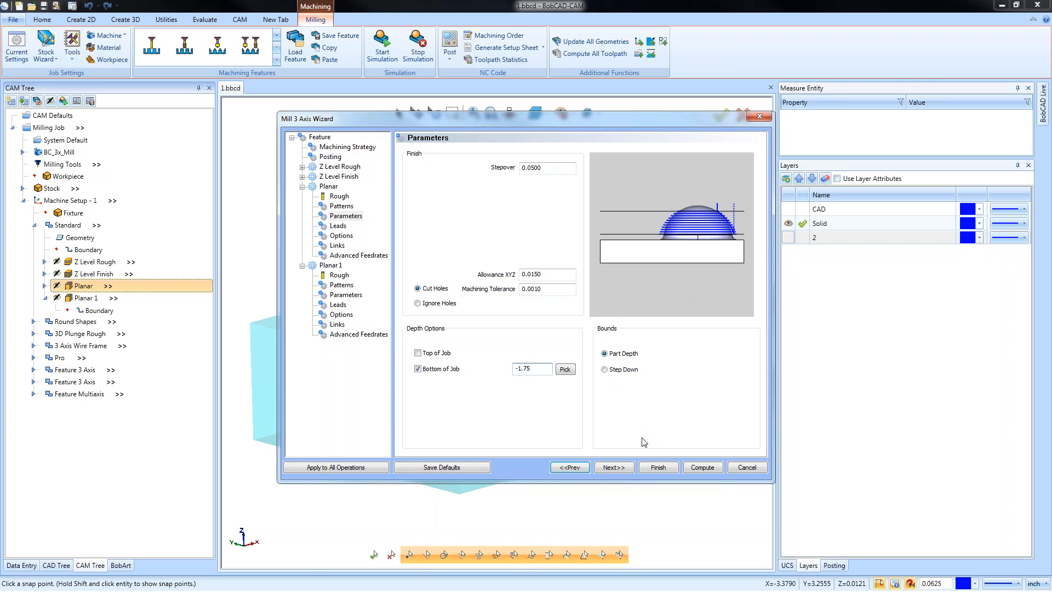
{"action": "left_click", "coordinate": [658, 466]}
Recompute the Planar toolpath with the deeper bottom limit and examine how far its passes reach below the part.
{"action": "right_click", "coordinate": [117, 282]}
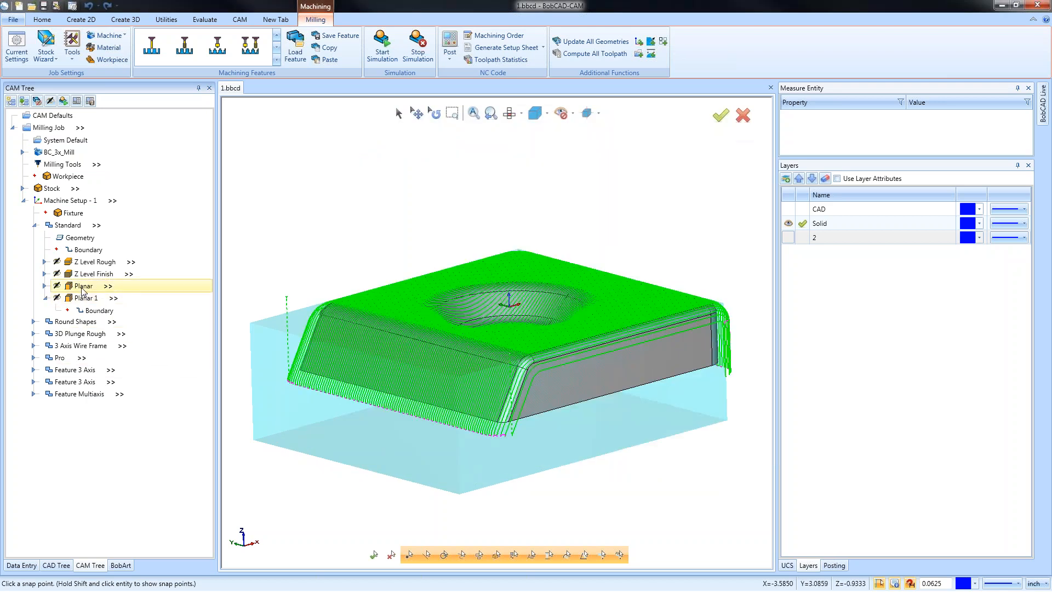
{"action": "left_click", "coordinate": [165, 308]}
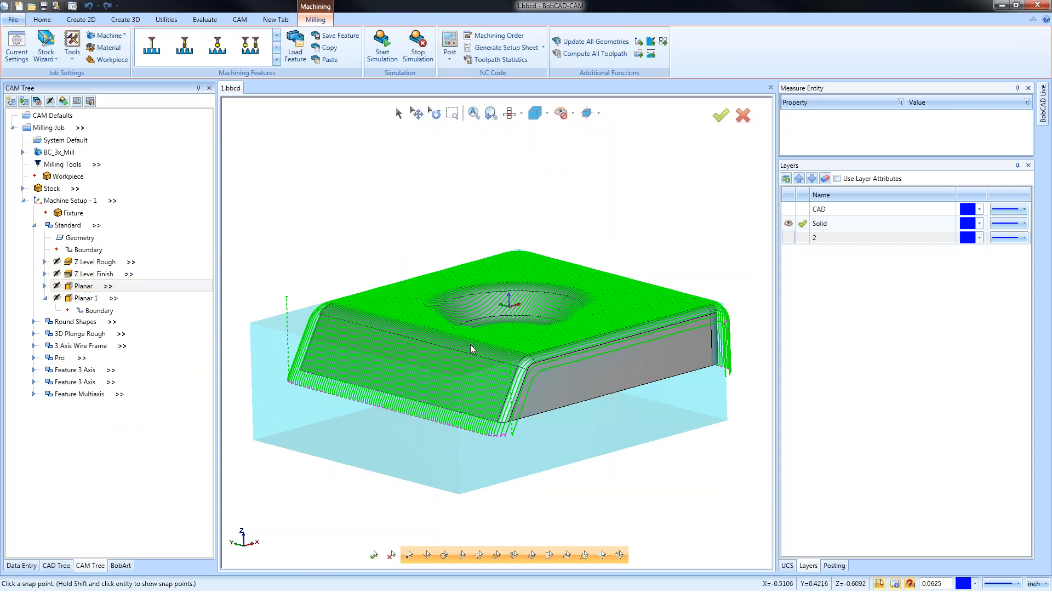
{"action": "middle_click_drag", "start_coordinate": [484, 394], "coordinate": [461, 390]}
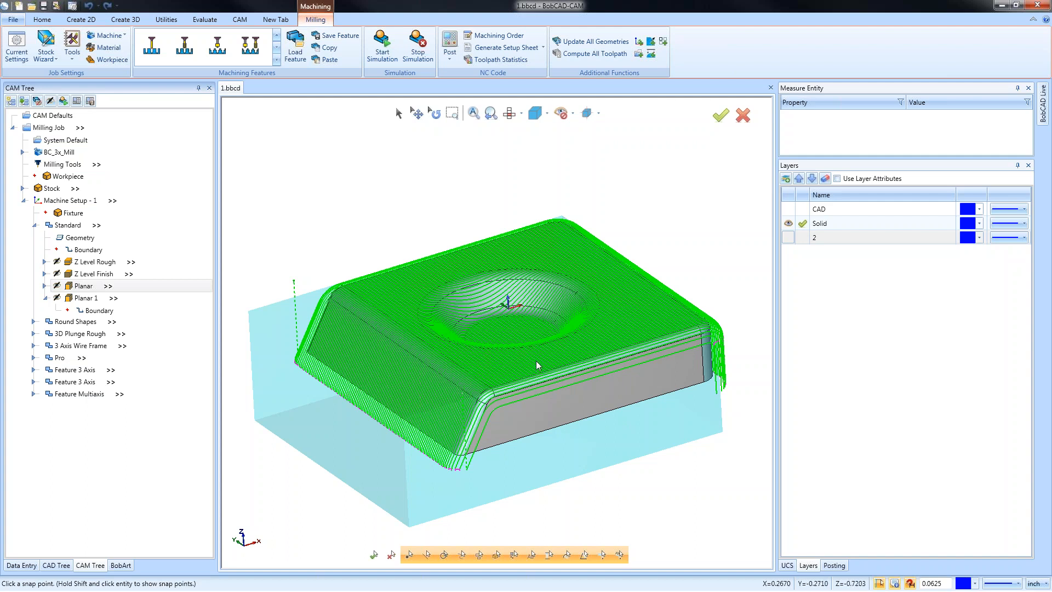
Enable the Bottom of Job depth limit in the Z Level Finish parameters of the Standard feature.
{"action": "left_click", "coordinate": [107, 264]}
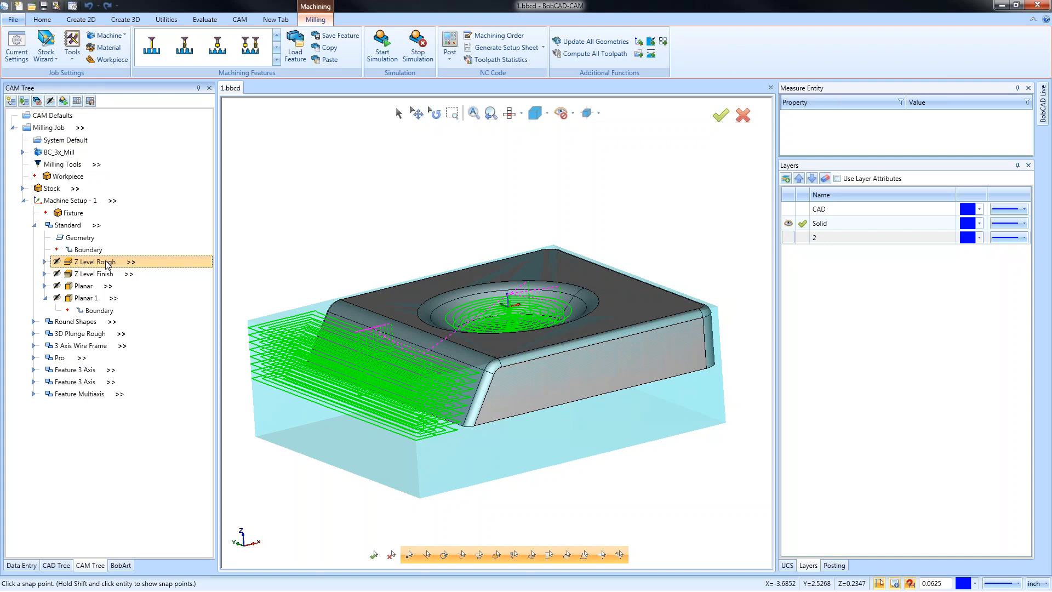
{"action": "left_click", "coordinate": [101, 274]}
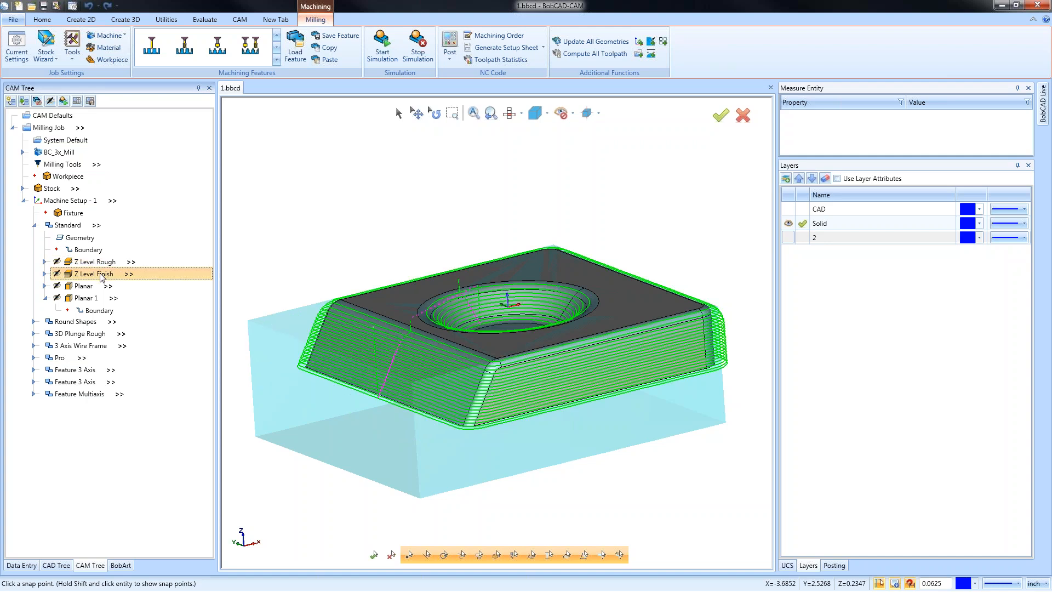
{"action": "right_click", "coordinate": [101, 275]}
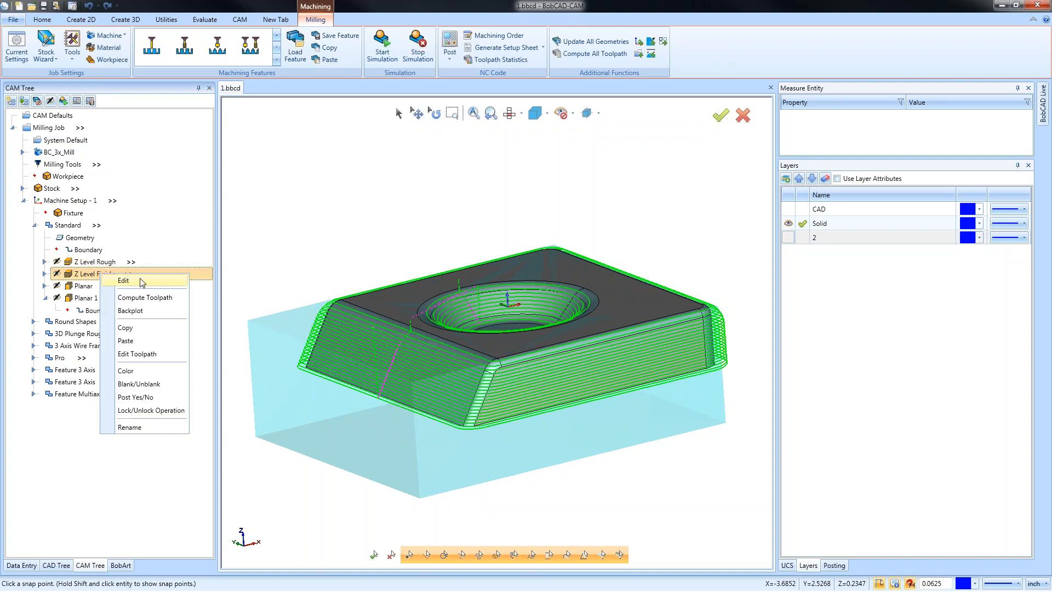
{"action": "left_click", "coordinate": [123, 281]}
{"action": "left_click", "coordinate": [344, 265]}
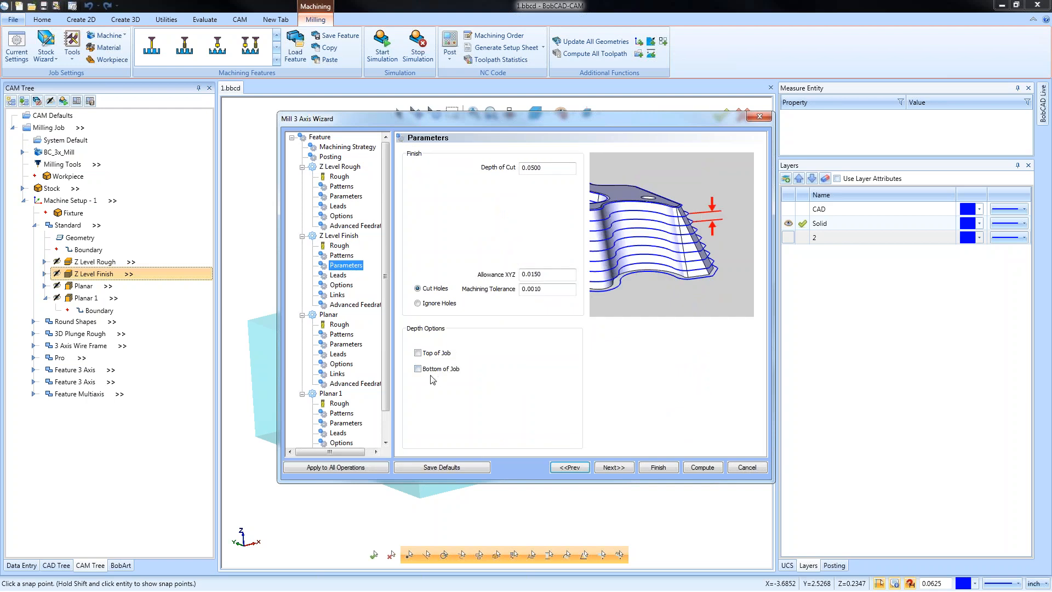
{"action": "left_click", "coordinate": [418, 369]}
{"action": "left_click", "coordinate": [658, 467]}
Recompute the Z Level Finish toolpath with the bottom depth limit.
{"action": "left_click", "coordinate": [140, 274]}
{"action": "right_click", "coordinate": [140, 274]}
{"action": "left_click", "coordinate": [156, 297]}
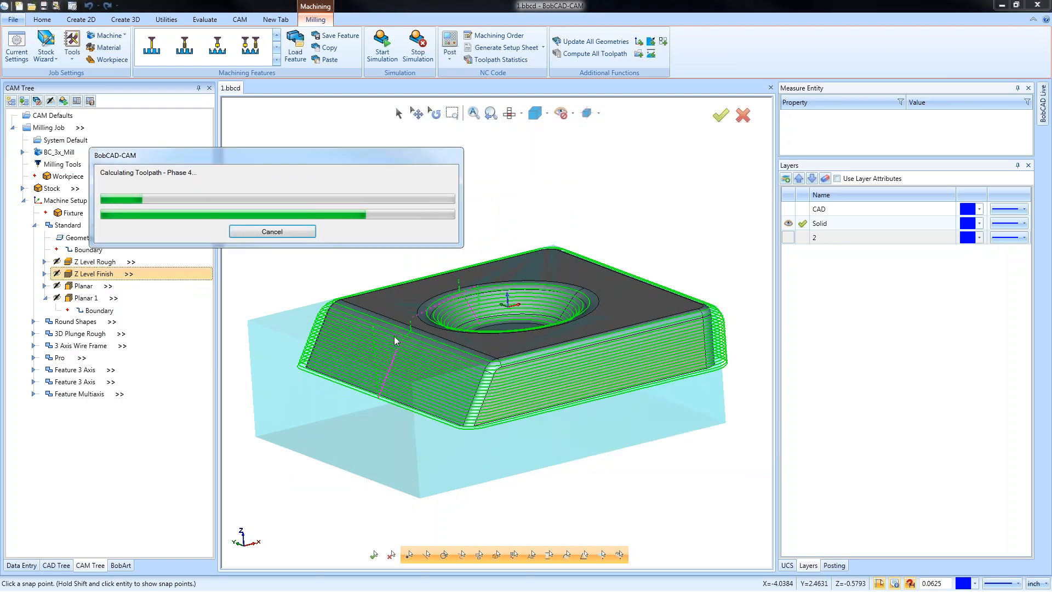
Set the Bottom of Job depth in the Planar parameters to -.75.
{"action": "left_click", "coordinate": [97, 287]}
{"action": "middle_click_drag", "start_coordinate": [577, 358], "coordinate": [576, 373]}
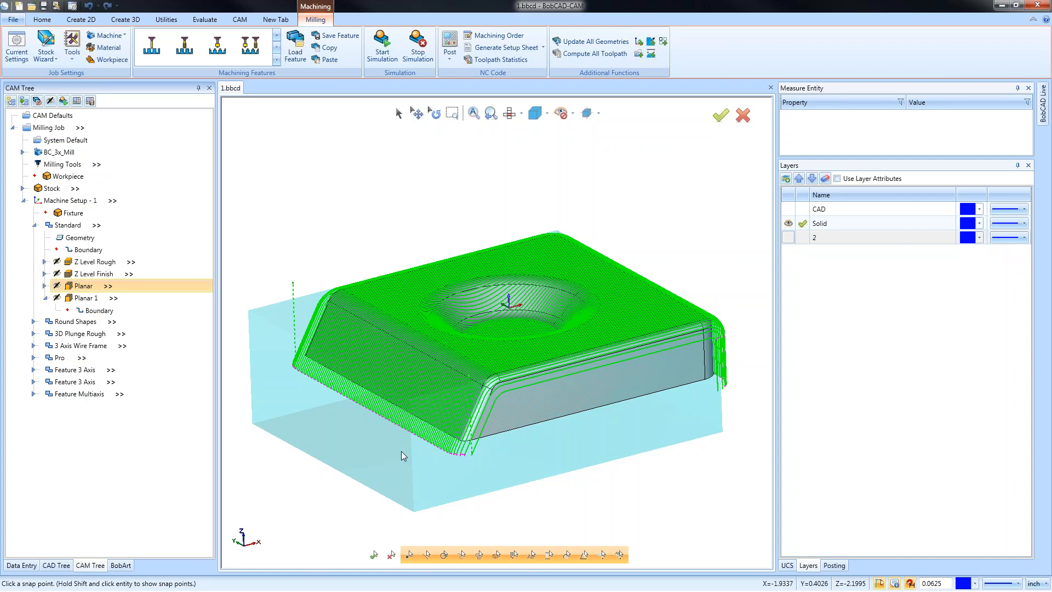
{"action": "right_click", "coordinate": [86, 286]}
{"action": "left_click", "coordinate": [128, 295]}
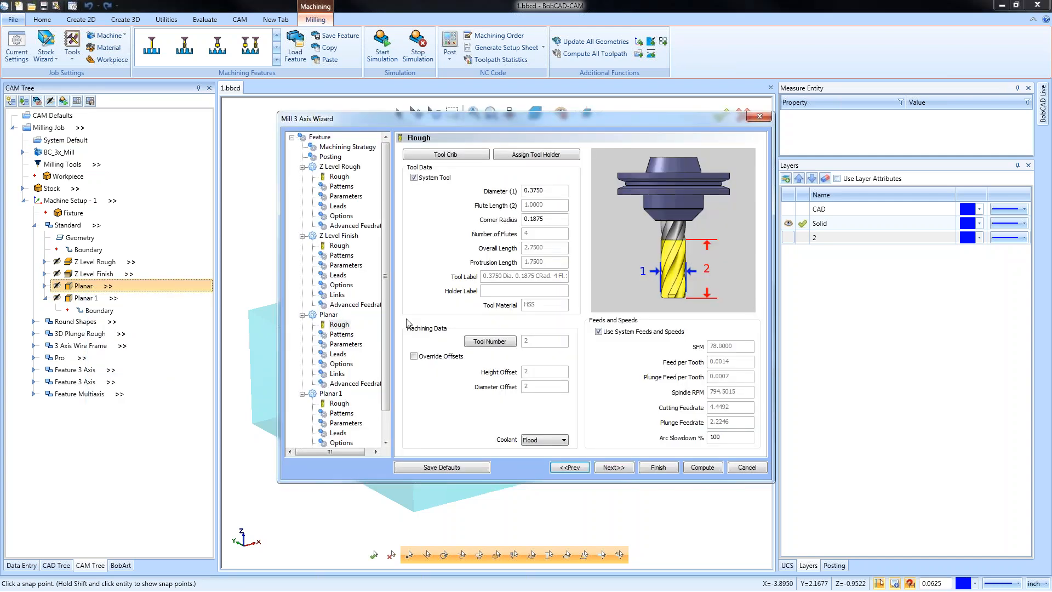
{"action": "scroll", "coordinate": [386, 370], "scroll_direction": "down", "scroll_amount": 1}
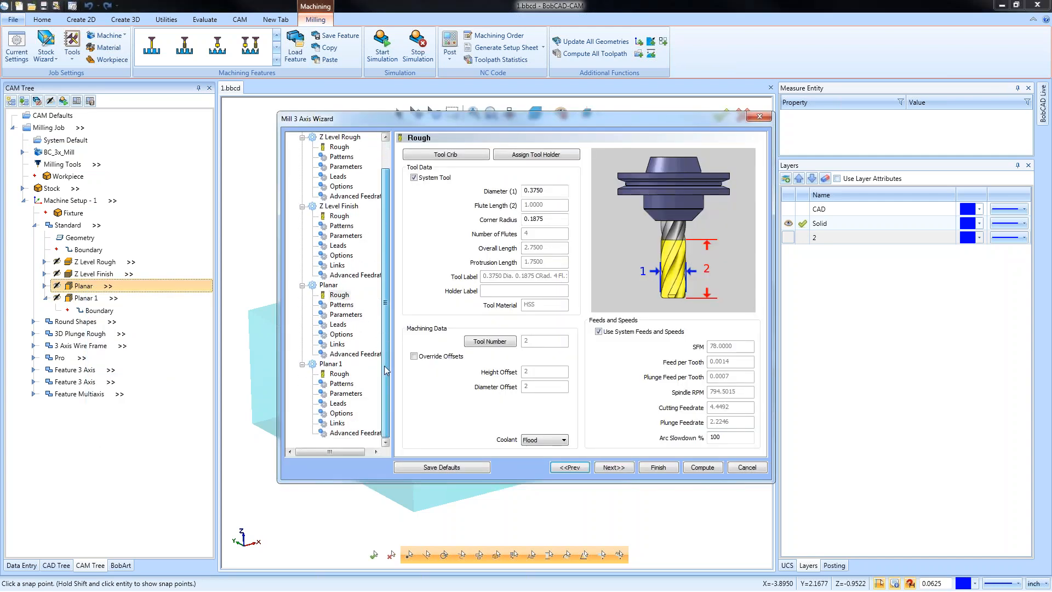
{"action": "left_click", "coordinate": [341, 305]}
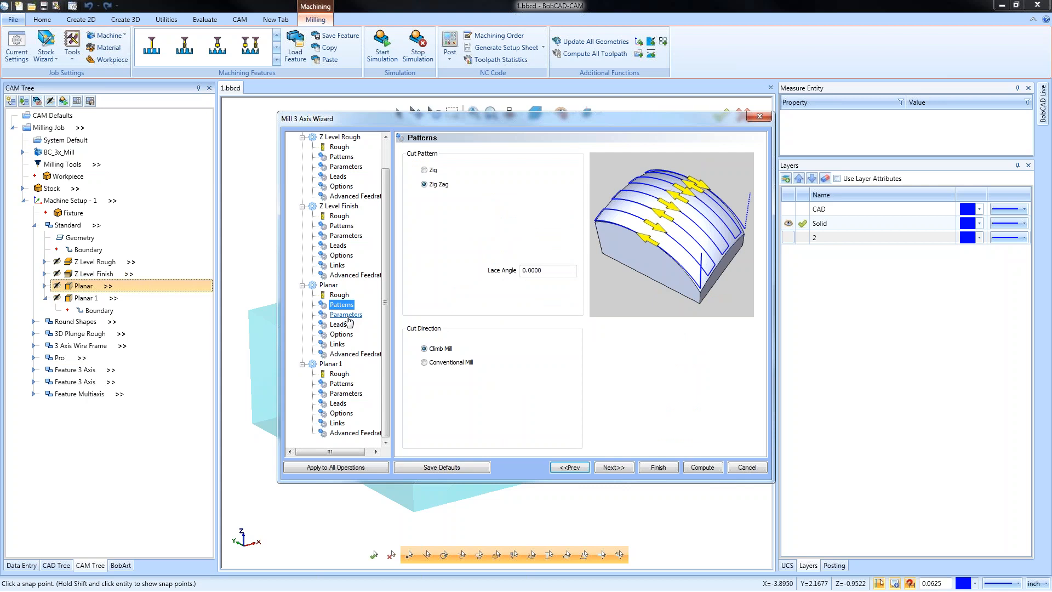
{"action": "left_click", "coordinate": [346, 316]}
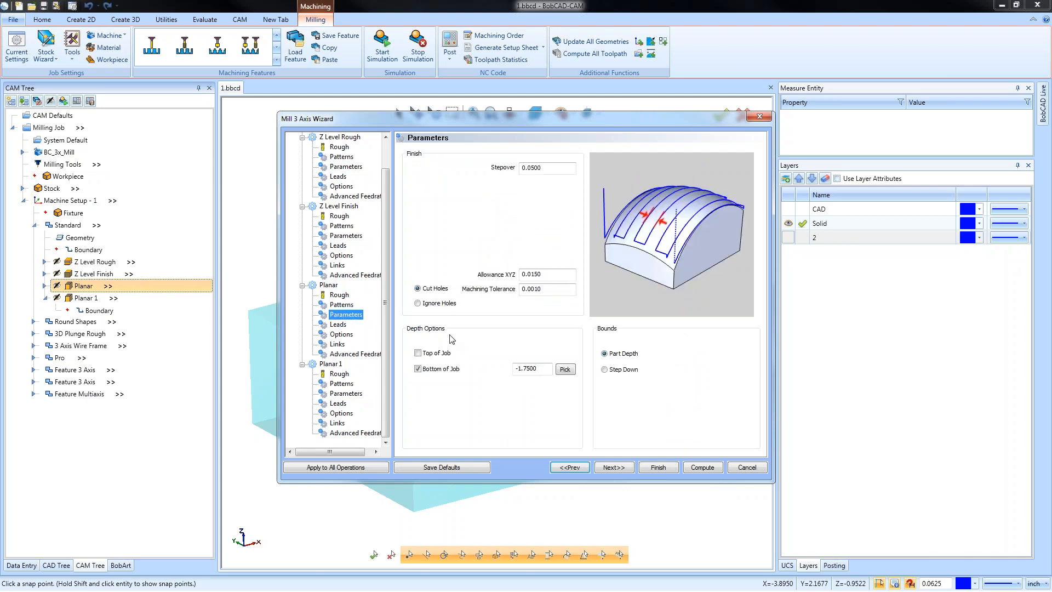
{"action": "left_click", "coordinate": [532, 368]}
{"action": "type", "text": "-.75"}
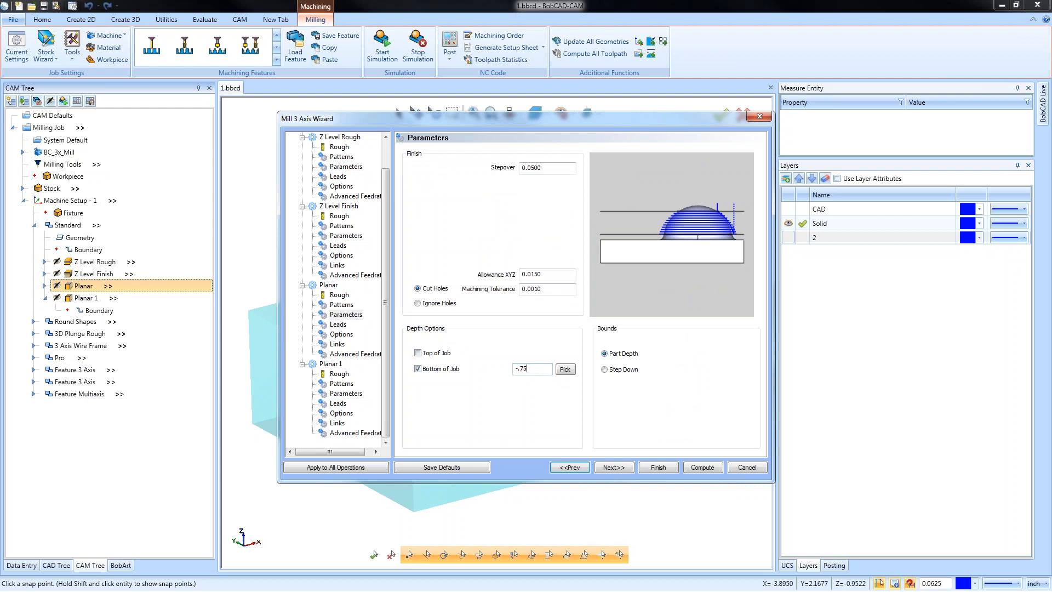
{"action": "left_click", "coordinate": [658, 467]}
Recompute the Planar toolpath with the shallower bottom limit and examine where its passes end on the walls.
{"action": "right_click", "coordinate": [83, 289]}
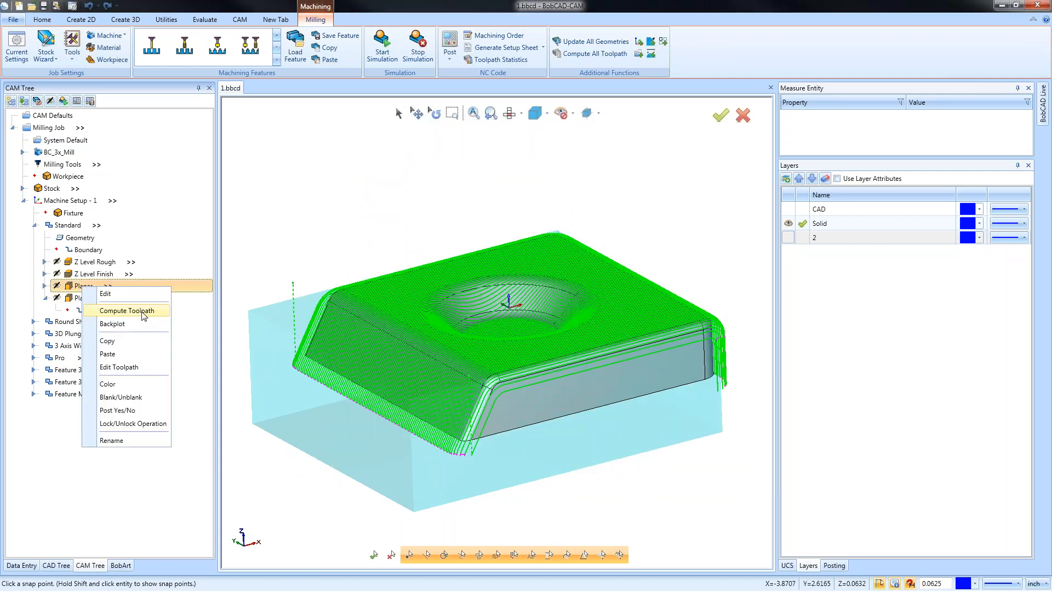
{"action": "left_click", "coordinate": [143, 315]}
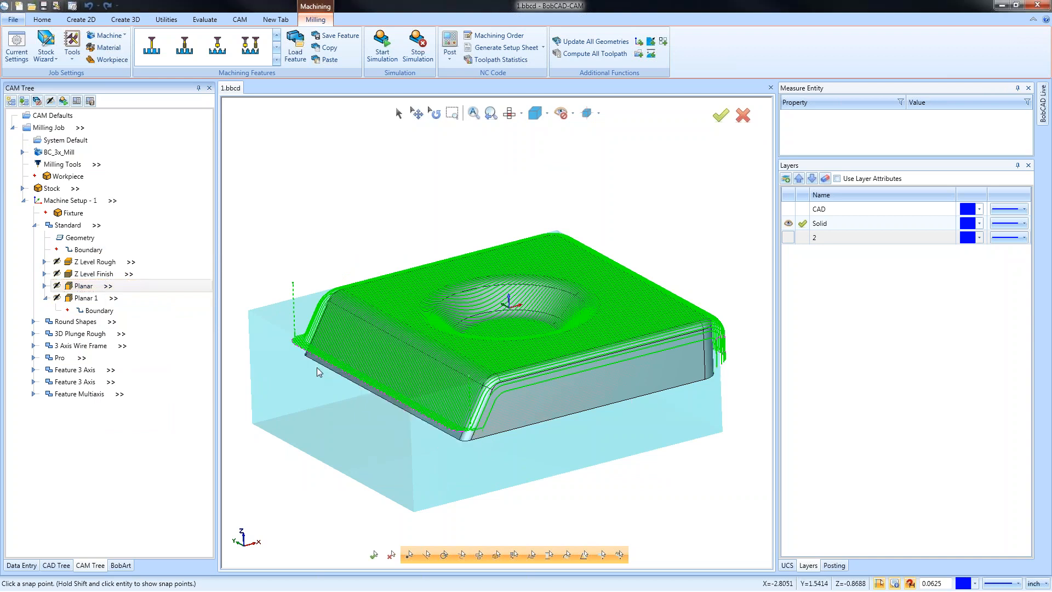
{"action": "middle_click_drag", "start_coordinate": [488, 343], "coordinate": [534, 373]}
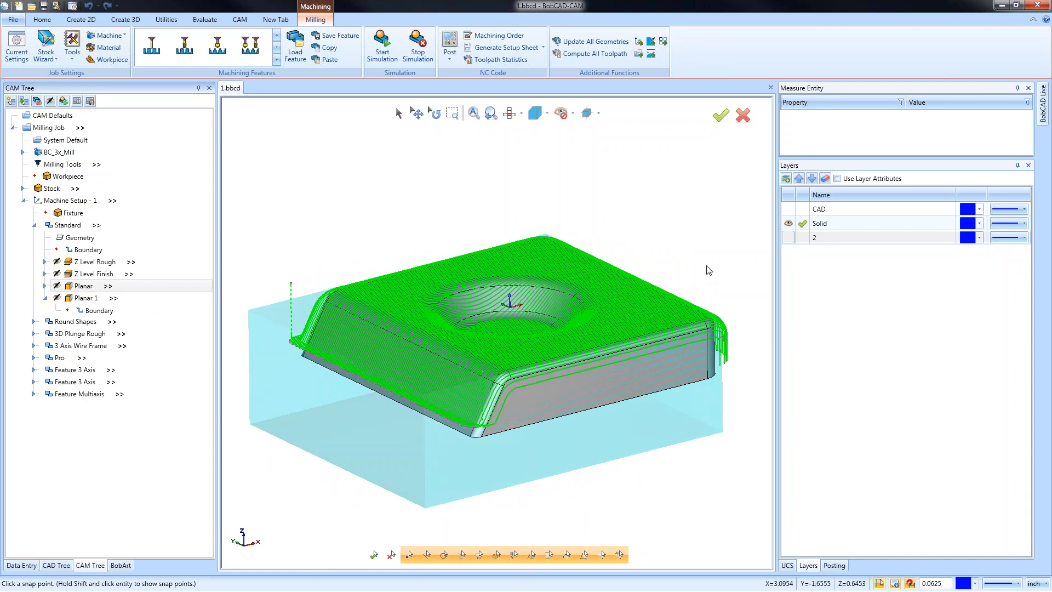
Compare the Planar and Planar 1 toolpaths and delete the Planar 1 operation from the Standard feature.
{"action": "left_click", "coordinate": [83, 299]}
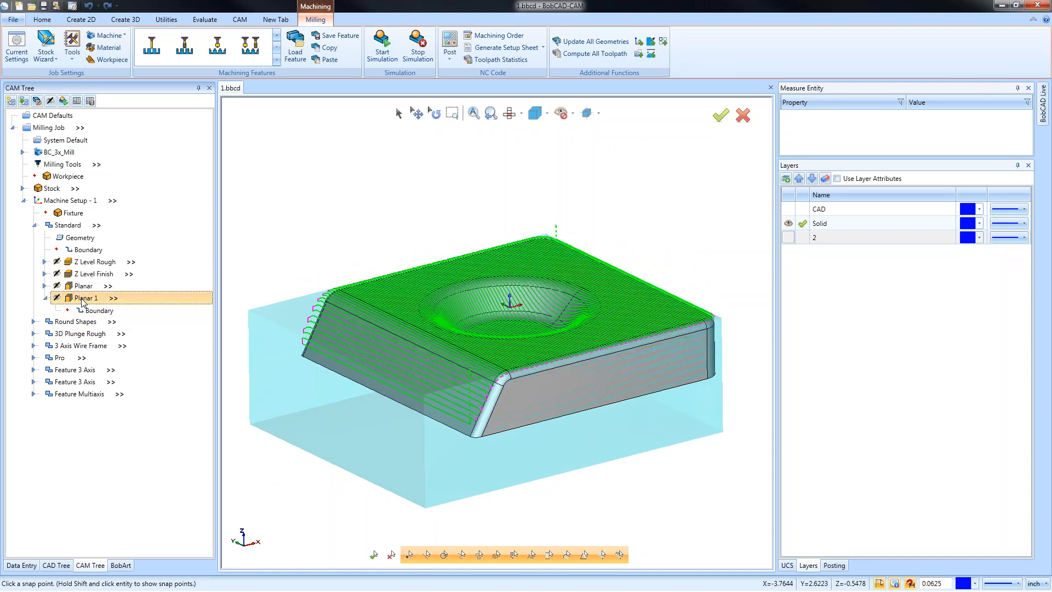
{"action": "left_click", "coordinate": [84, 286]}
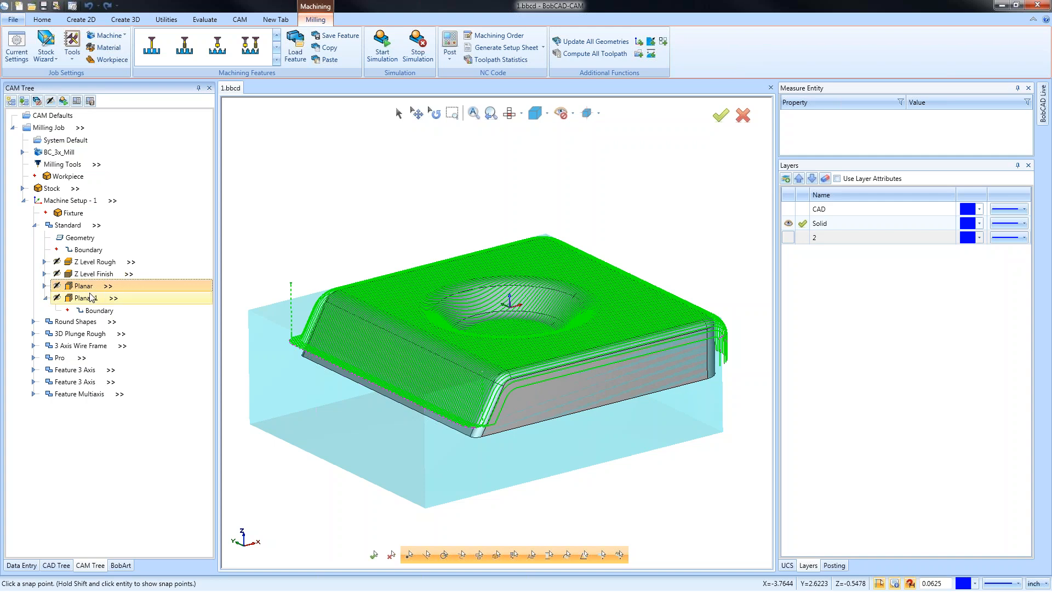
{"action": "left_click", "coordinate": [86, 297]}
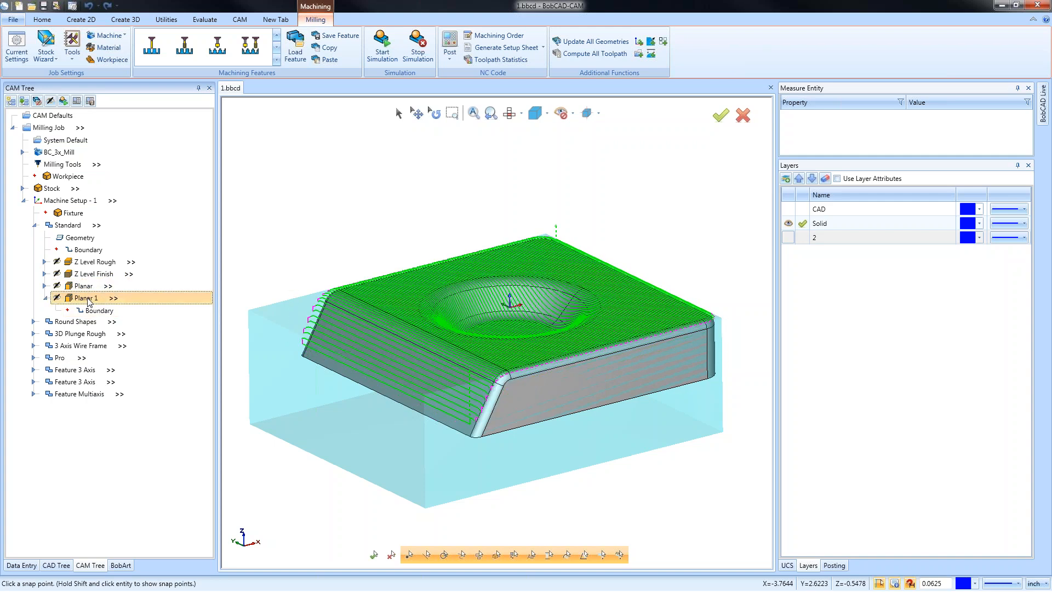
{"action": "key", "text": "Delete"}
{"action": "left_click", "coordinate": [547, 321]}
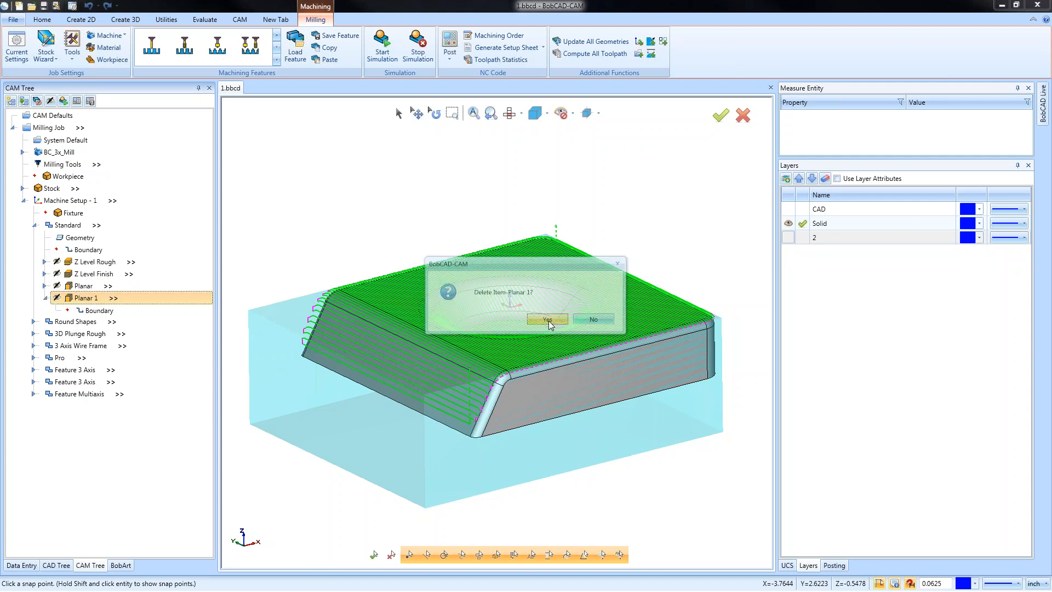
Examine the Z Level Rough, Z Level Finish and Planar toolpaths of the Standard feature in turn to compare their coverage.
{"action": "left_click", "coordinate": [165, 286]}
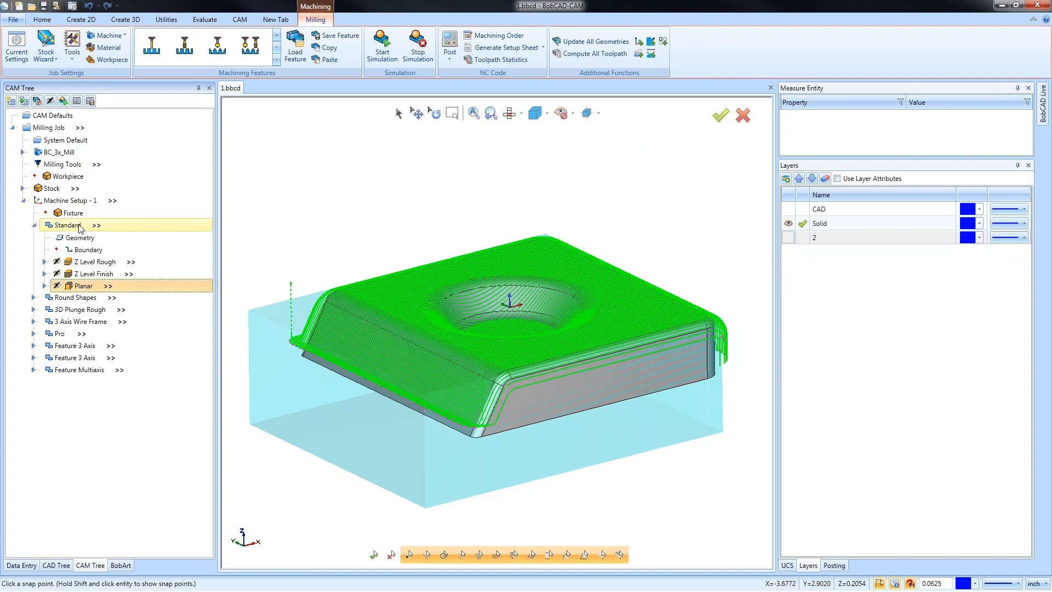
{"action": "left_click", "coordinate": [104, 264]}
{"action": "left_click", "coordinate": [100, 274]}
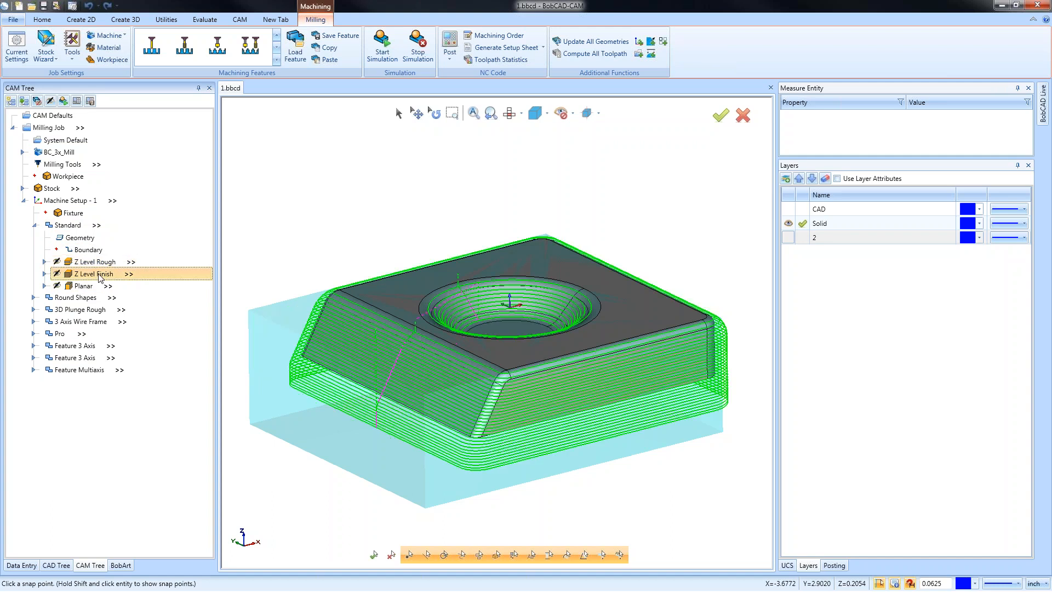
{"action": "left_click", "coordinate": [89, 286]}
{"action": "left_click", "coordinate": [109, 263]}
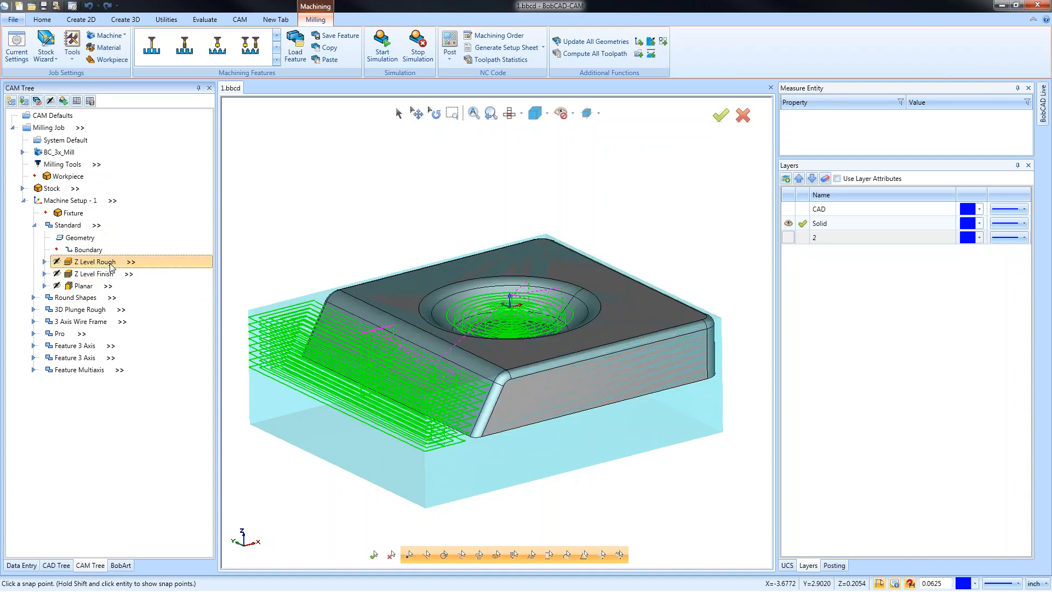
{"action": "left_click", "coordinate": [104, 274]}
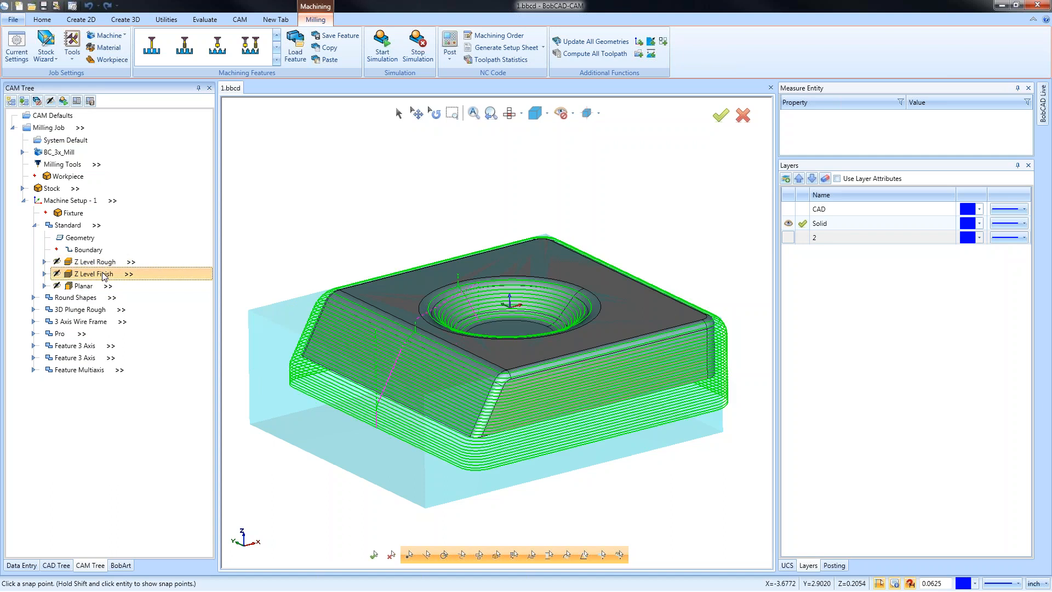
{"action": "left_click", "coordinate": [87, 286]}
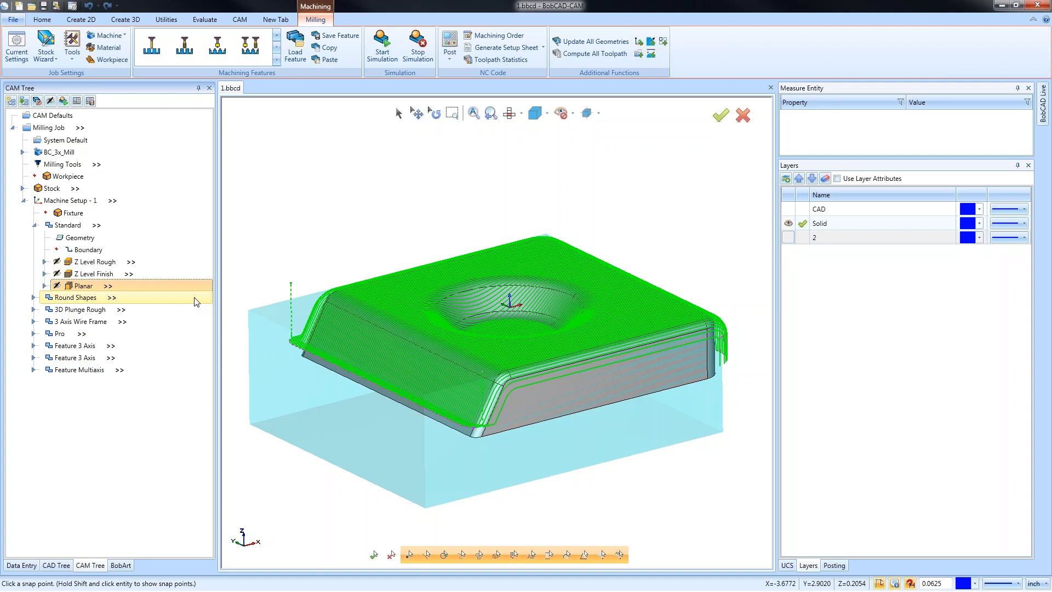
{"action": "left_click", "coordinate": [99, 262]}
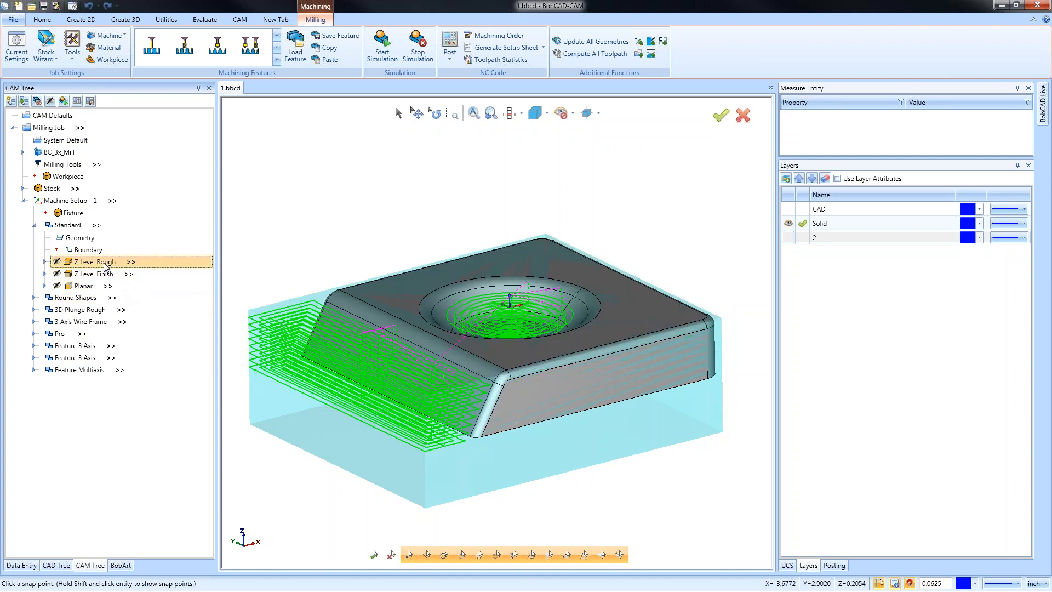
{"action": "left_click", "coordinate": [98, 273]}
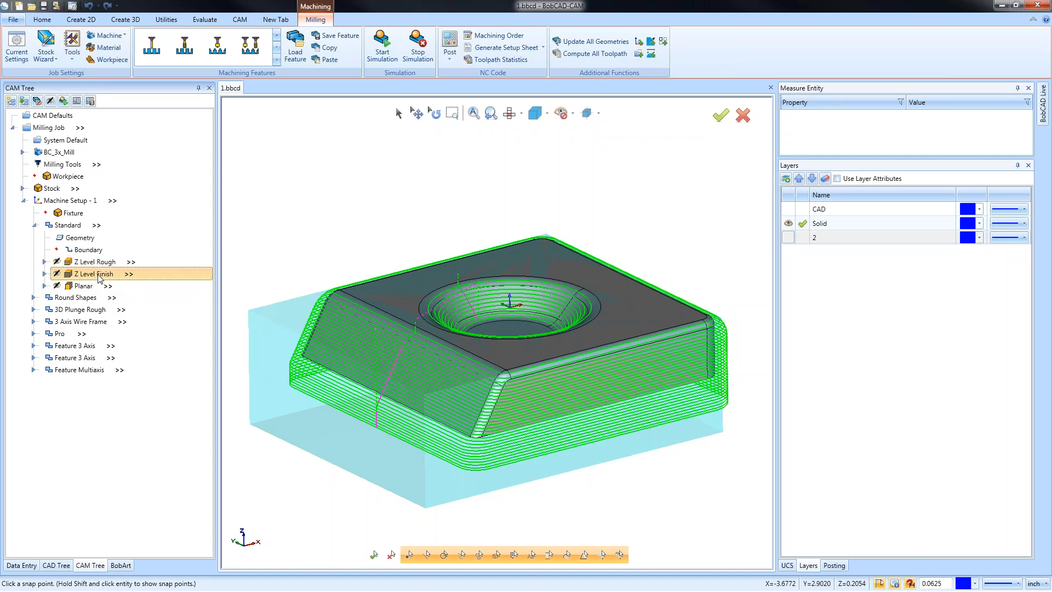
{"action": "left_click", "coordinate": [84, 286]}
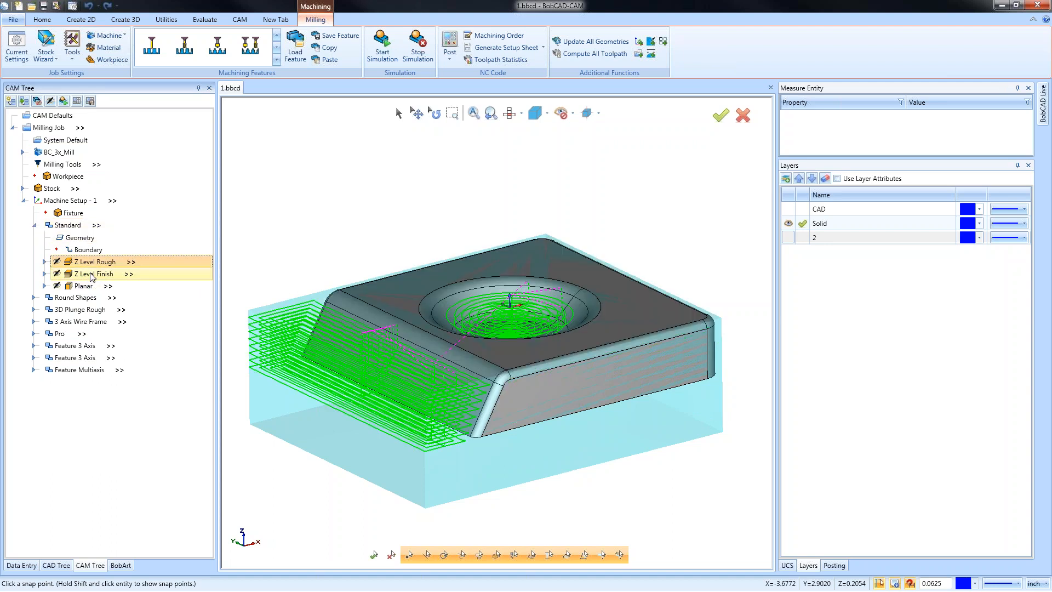
{"action": "left_click", "coordinate": [94, 263]}
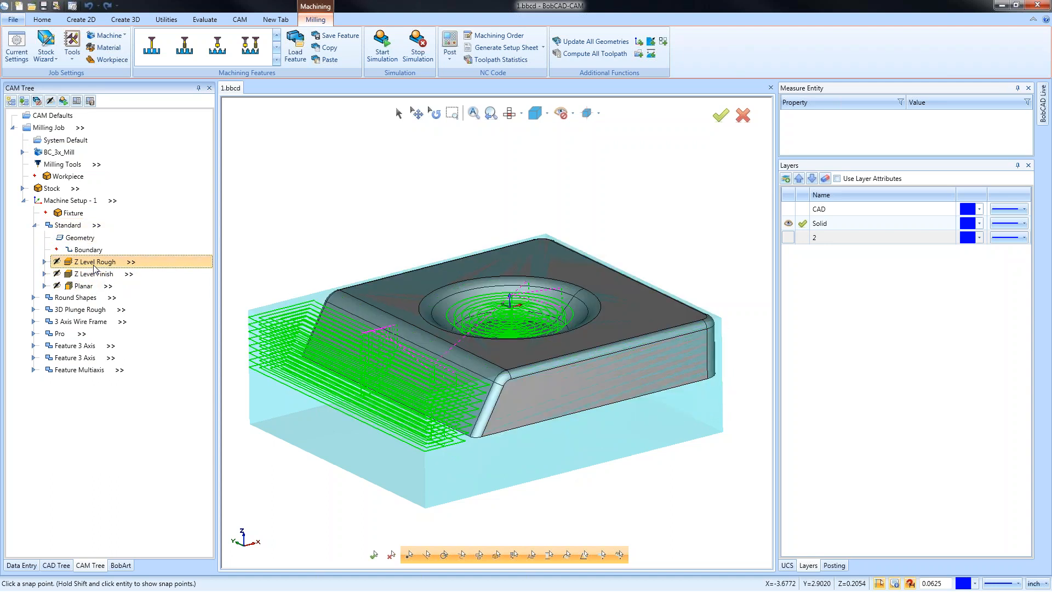
Reopen the Standard feature and review its roughing, Z Level Finish and Planar toolpaths over the whole stock once more.
{"action": "left_click", "coordinate": [36, 226]}
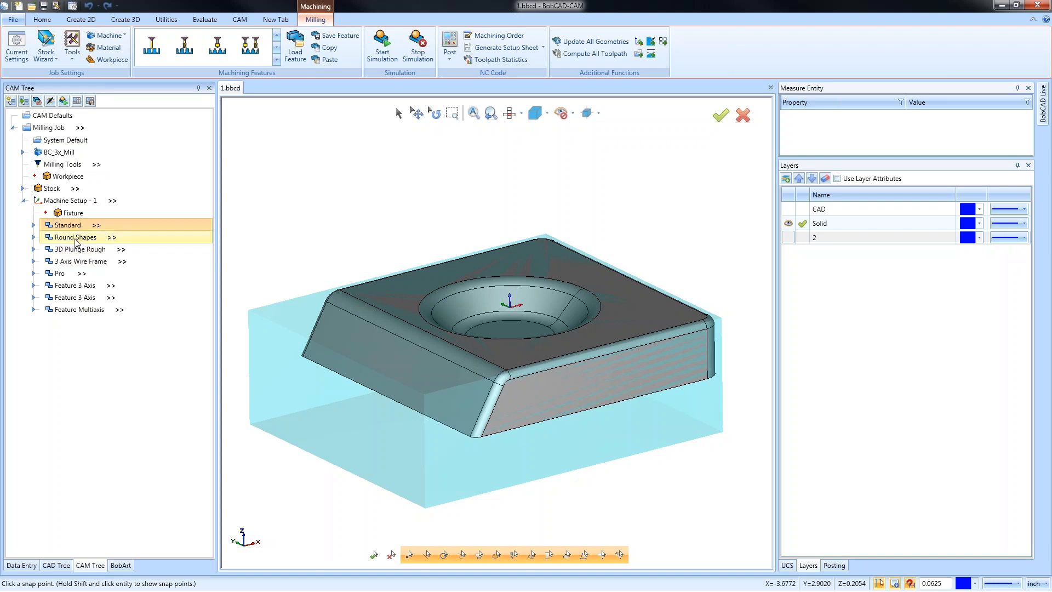
{"action": "left_click", "coordinate": [33, 225]}
{"action": "left_click", "coordinate": [89, 262]}
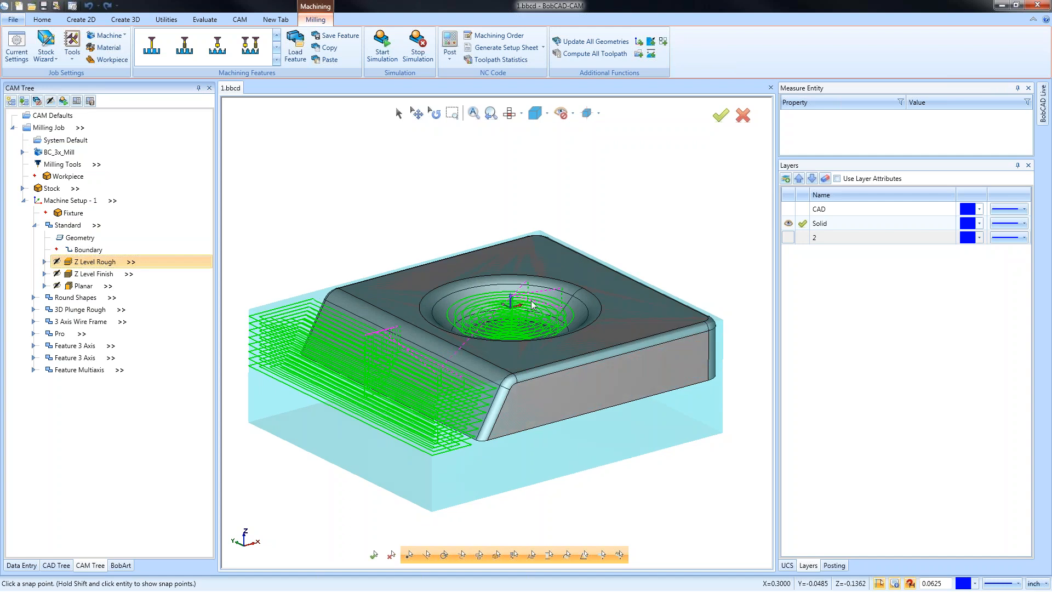
{"action": "scroll", "coordinate": [277, 305], "scroll_direction": "down", "scroll_amount": 2}
{"action": "left_click", "coordinate": [91, 273]}
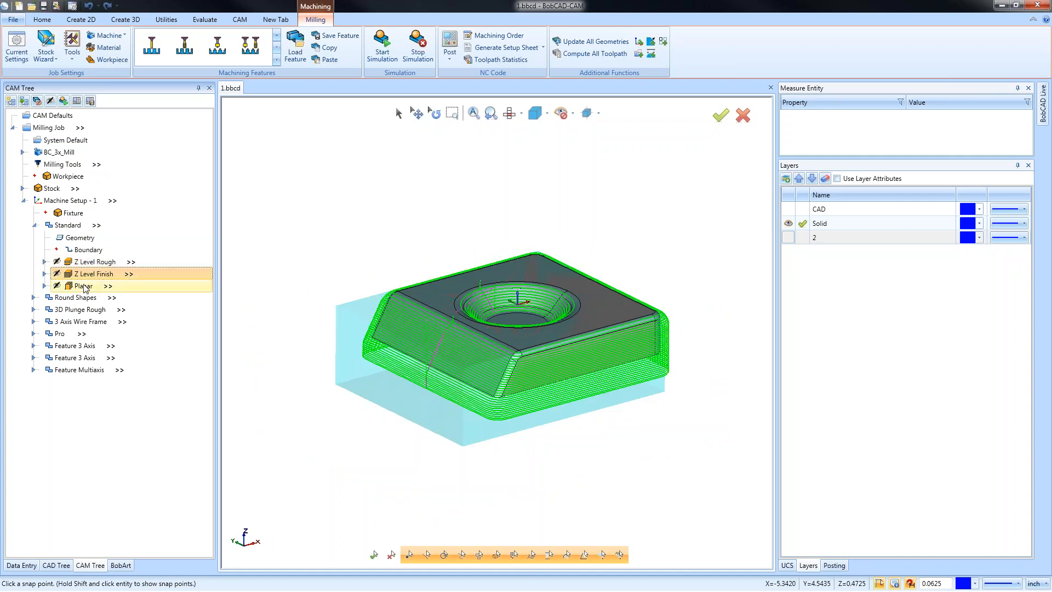
{"action": "left_click", "coordinate": [82, 286]}
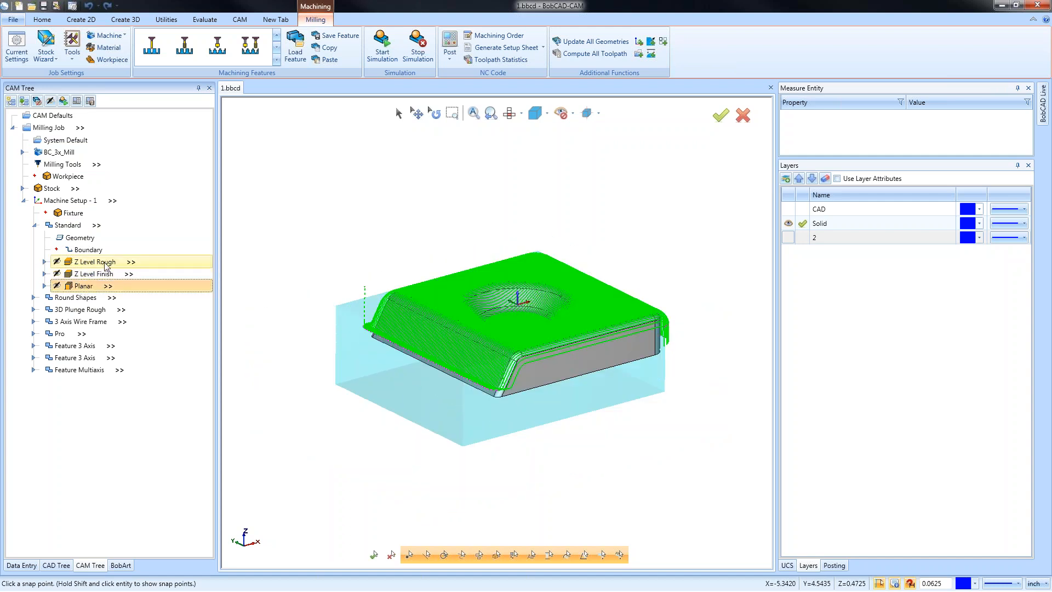
{"action": "left_click", "coordinate": [93, 263]}
{"action": "left_click", "coordinate": [102, 275]}
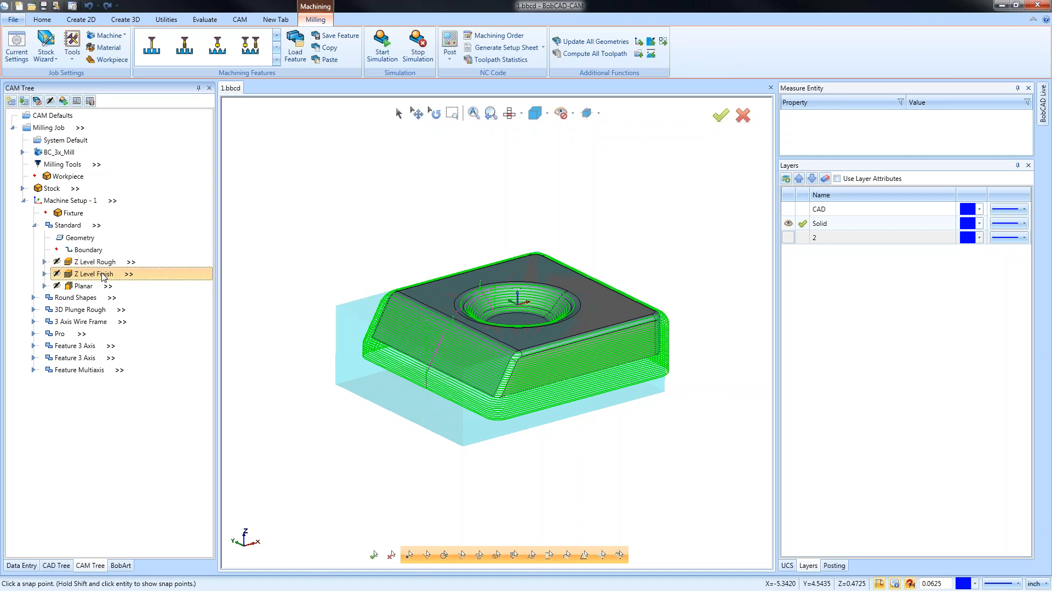
{"action": "left_click", "coordinate": [84, 286]}
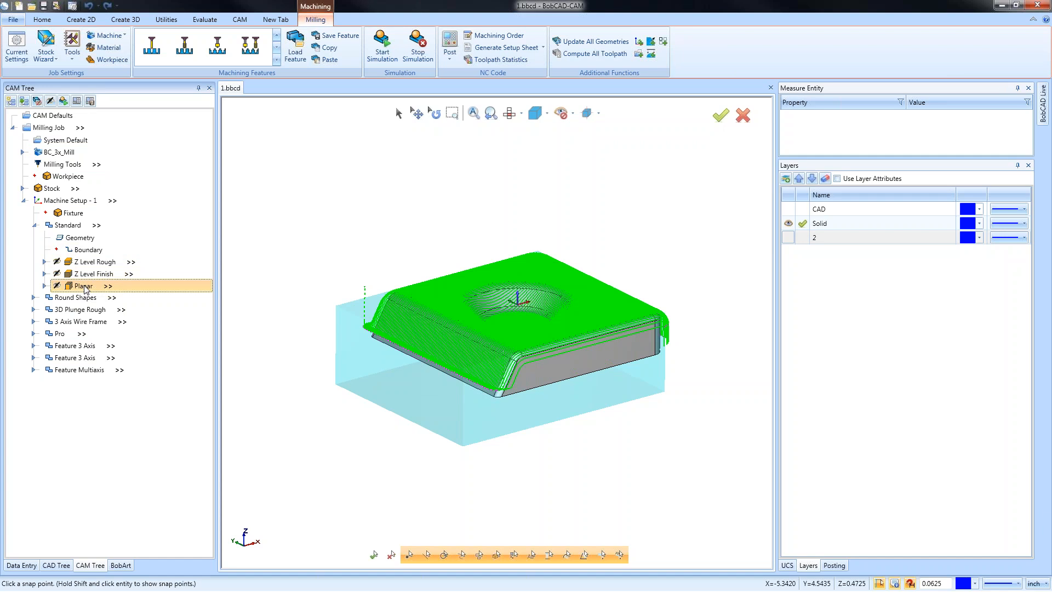
Assign all faces of the solid part as the geometry of the Round Shapes feature.
{"action": "left_click", "coordinate": [34, 225]}
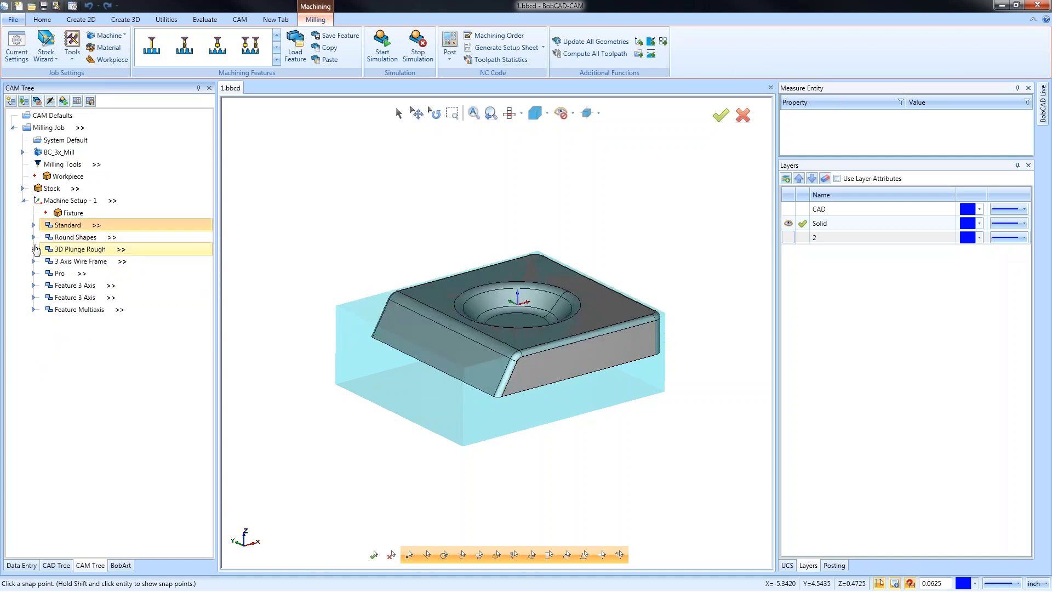
{"action": "left_click", "coordinate": [33, 238]}
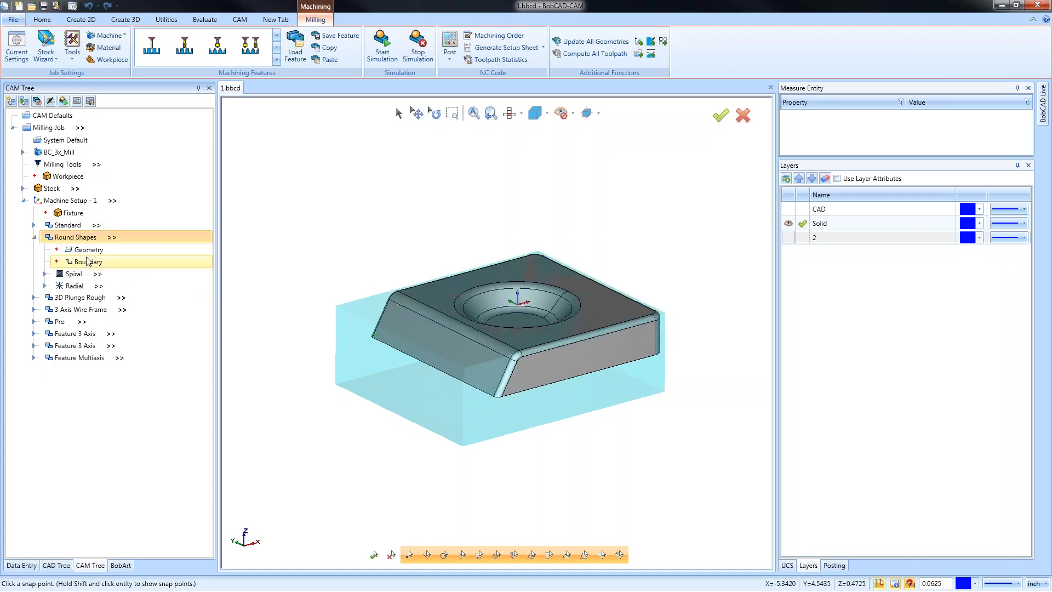
{"action": "right_click", "coordinate": [102, 250]}
{"action": "left_click", "coordinate": [122, 258]}
{"action": "left_click_drag", "start_coordinate": [305, 196], "coordinate": [726, 487]}
{"action": "left_click", "coordinate": [58, 363]}
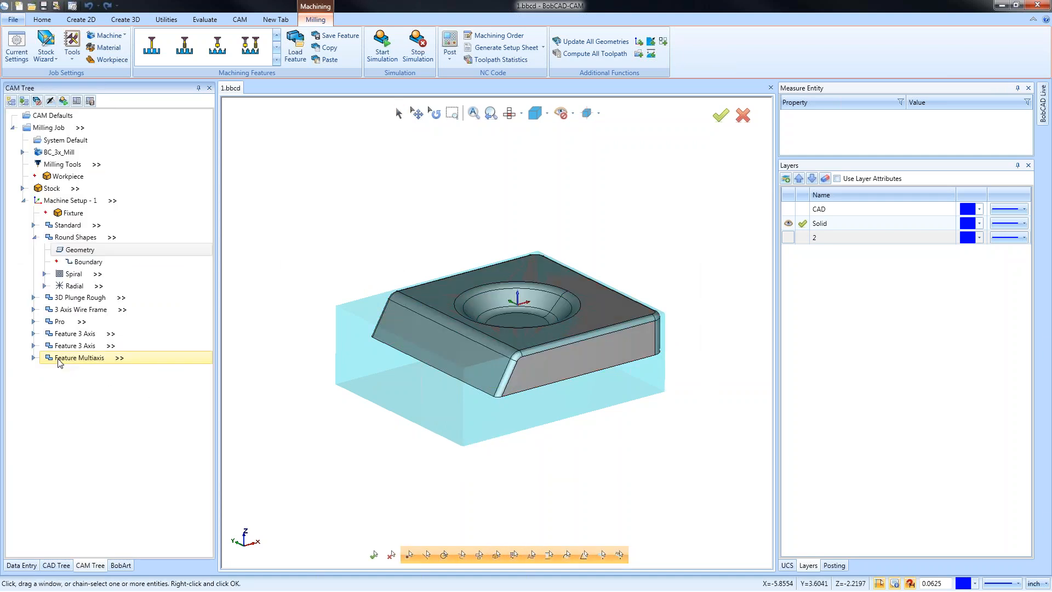
Compute the Spiral toolpath of the Round Shapes feature and inspect its passes in the bowl from several angles.
{"action": "right_click", "coordinate": [77, 275]}
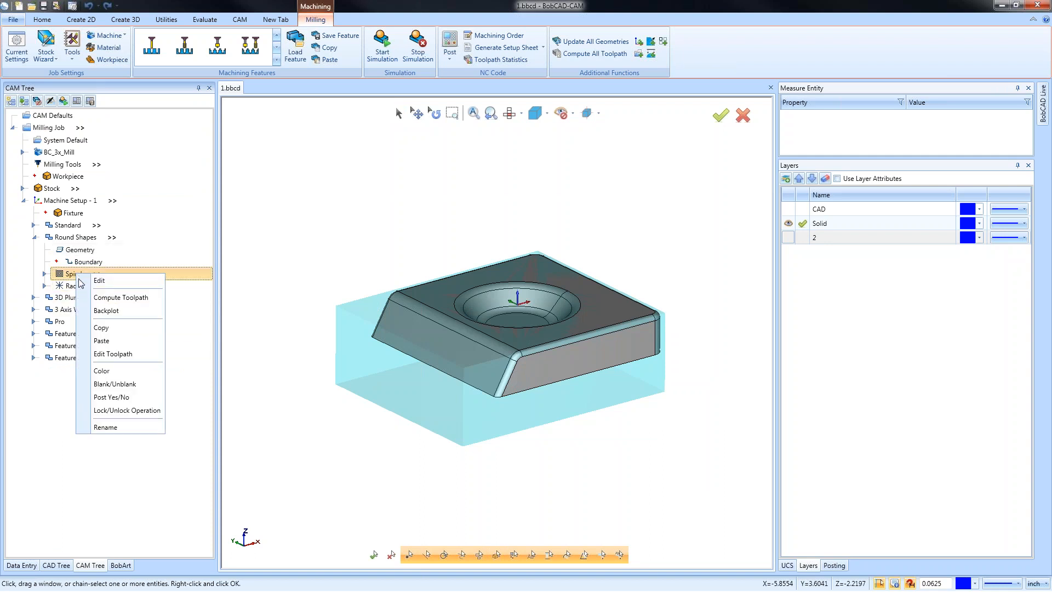
{"action": "left_click", "coordinate": [116, 298]}
{"action": "scroll", "coordinate": [475, 356], "scroll_direction": "up", "scroll_amount": 5}
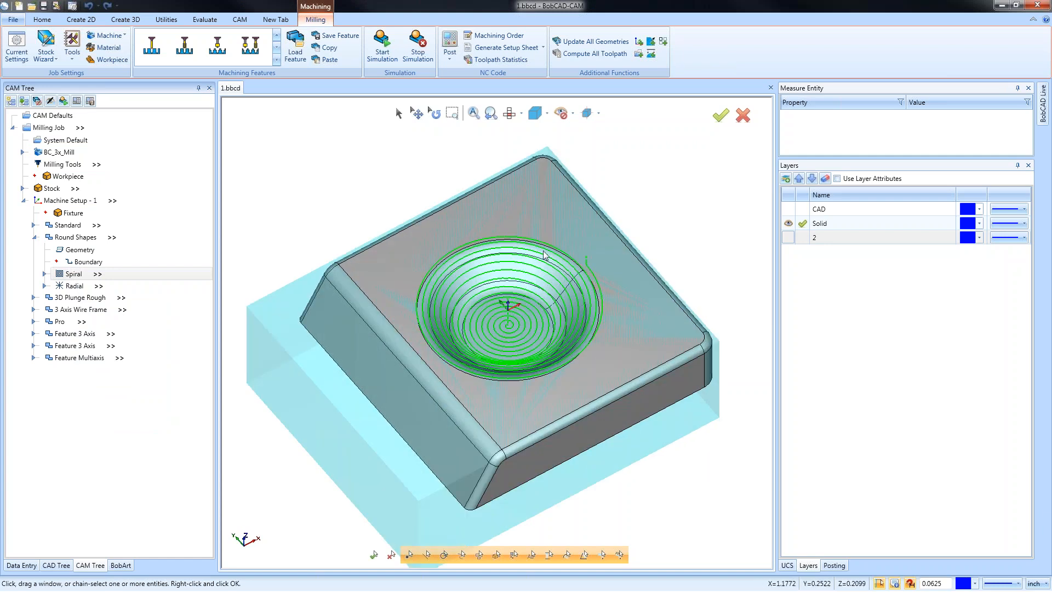
{"action": "middle_click_drag", "start_coordinate": [554, 376], "coordinate": [569, 262]}
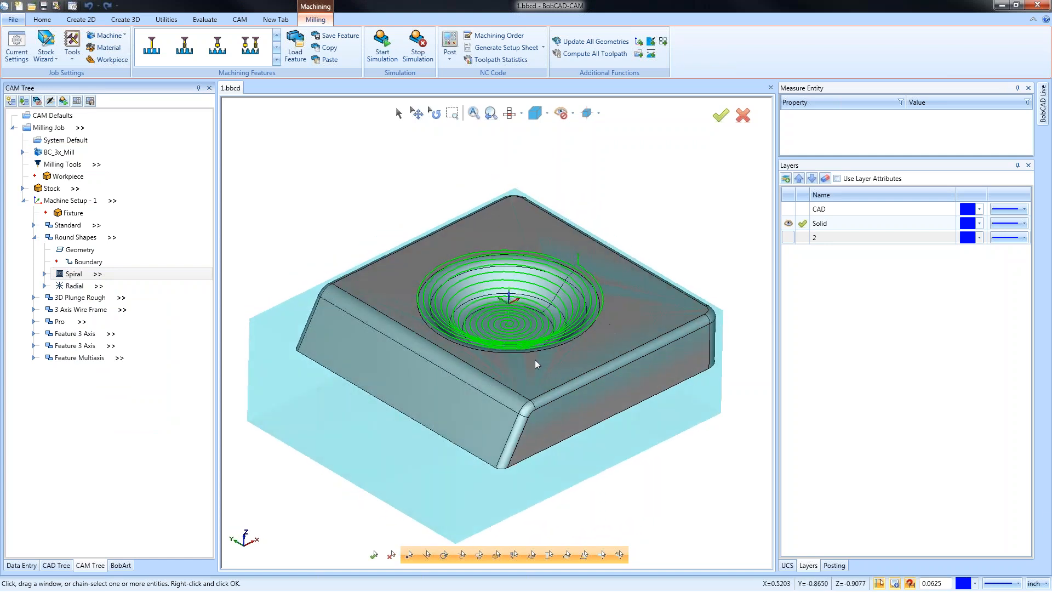
{"action": "middle_click_drag", "start_coordinate": [549, 367], "coordinate": [497, 403]}
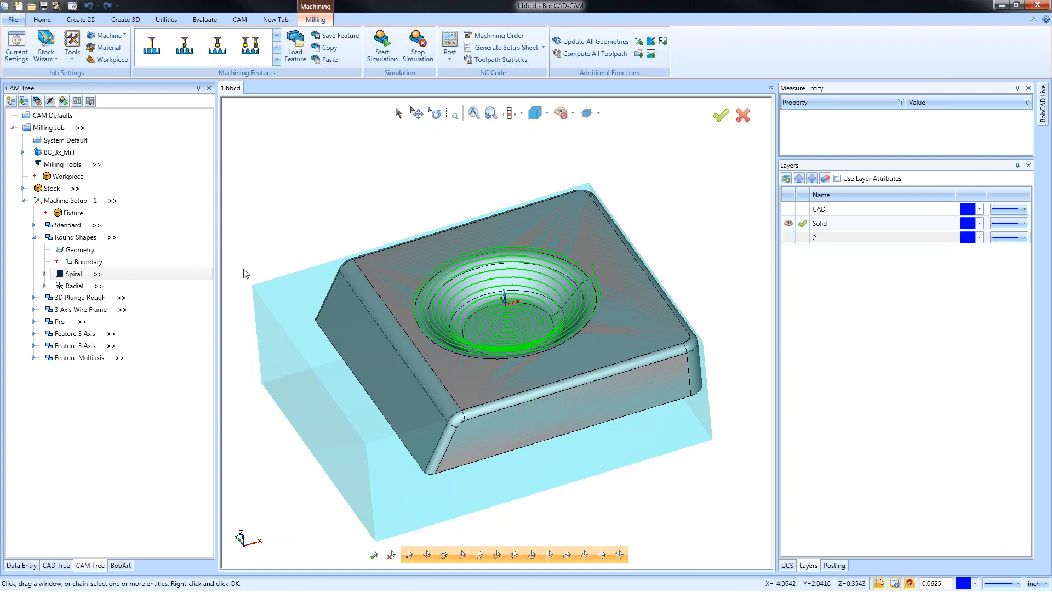
Examine the Pro feature's Advanced Rough operation, including its Operation Stock entry, in relation to the job's stock.
{"action": "left_click", "coordinate": [60, 191]}
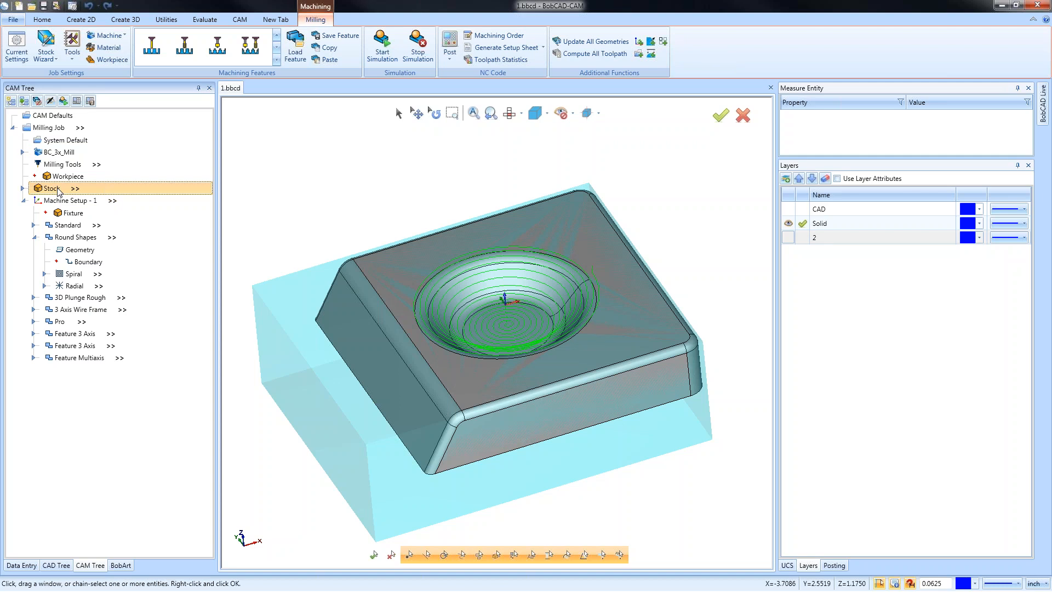
{"action": "double_click", "coordinate": [54, 237]}
{"action": "double_click", "coordinate": [40, 274]}
{"action": "double_click", "coordinate": [45, 311]}
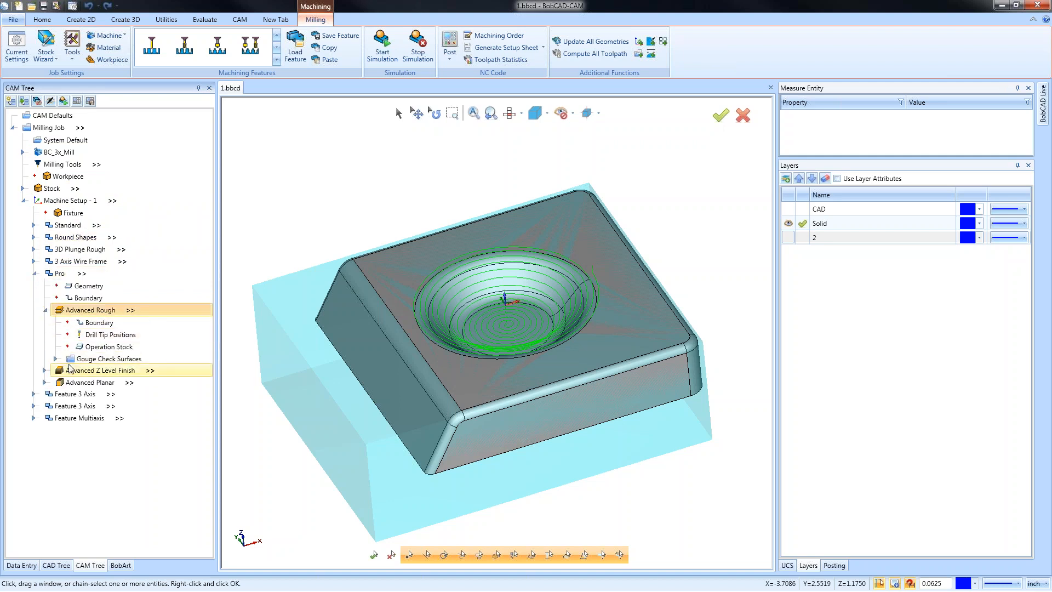
{"action": "left_click", "coordinate": [107, 348]}
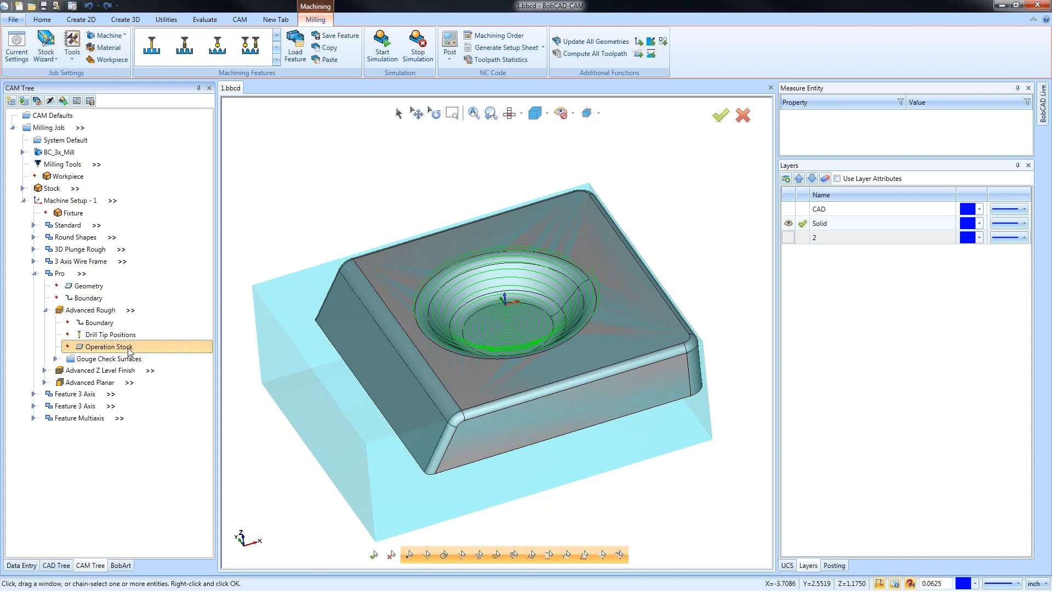
{"action": "left_click", "coordinate": [35, 275]}
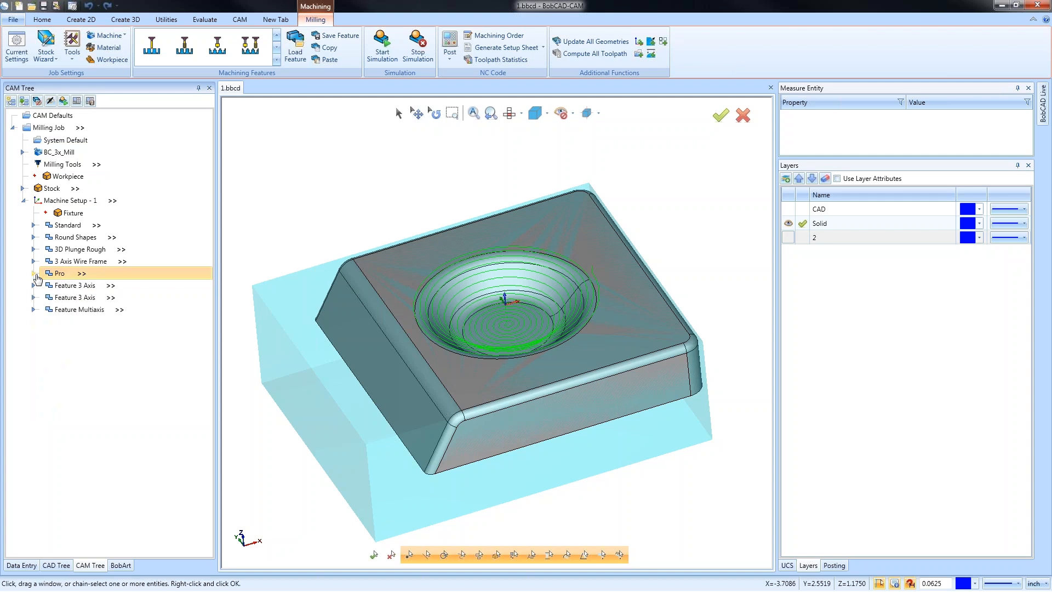
Review the Round Shapes feature's Spiral toolpath again and compute its Radial toolpath.
{"action": "middle_click_drag", "start_coordinate": [420, 365], "coordinate": [468, 359]}
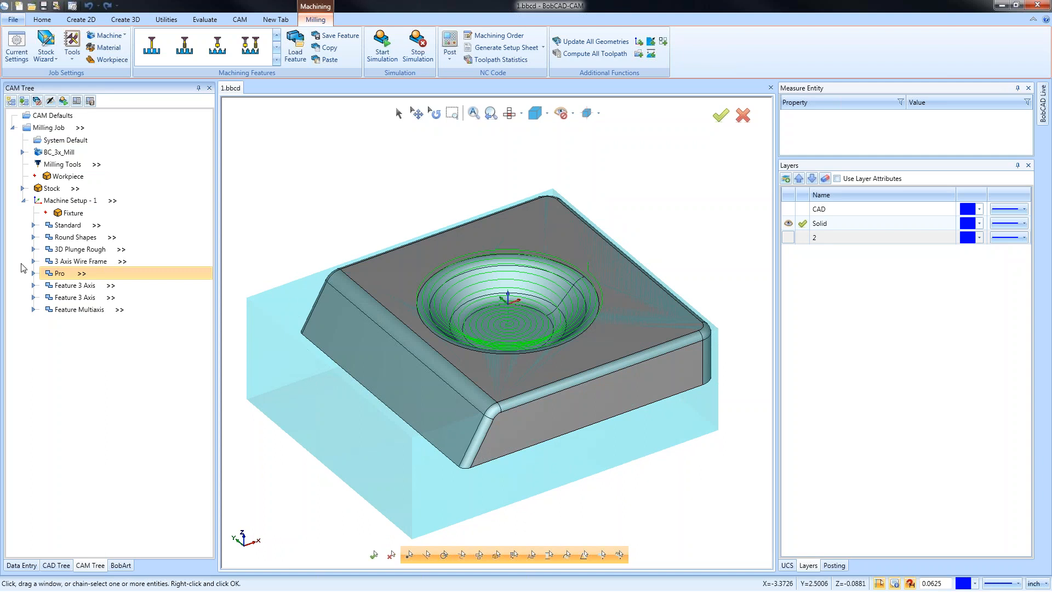
{"action": "left_click", "coordinate": [33, 237]}
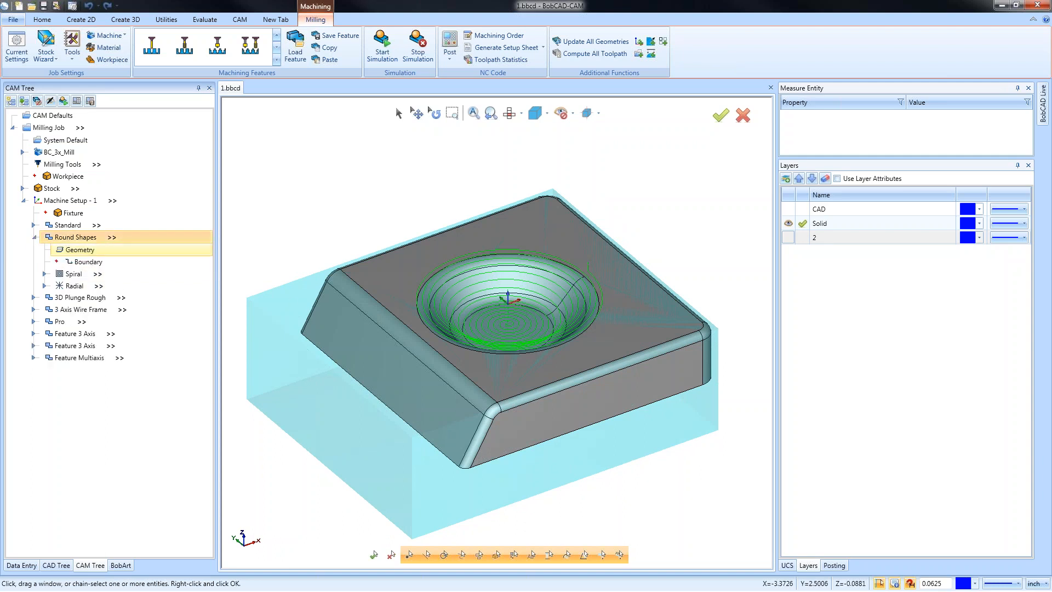
{"action": "left_click", "coordinate": [73, 274]}
{"action": "middle_click_drag", "start_coordinate": [535, 325], "coordinate": [538, 340]}
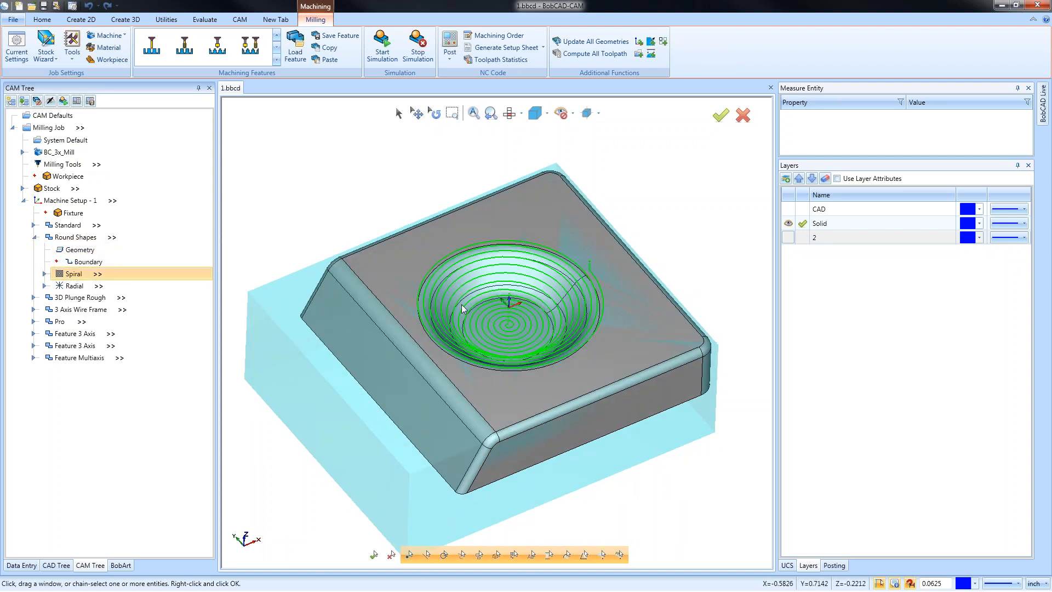
{"action": "right_click", "coordinate": [77, 285]}
{"action": "left_click", "coordinate": [132, 311]}
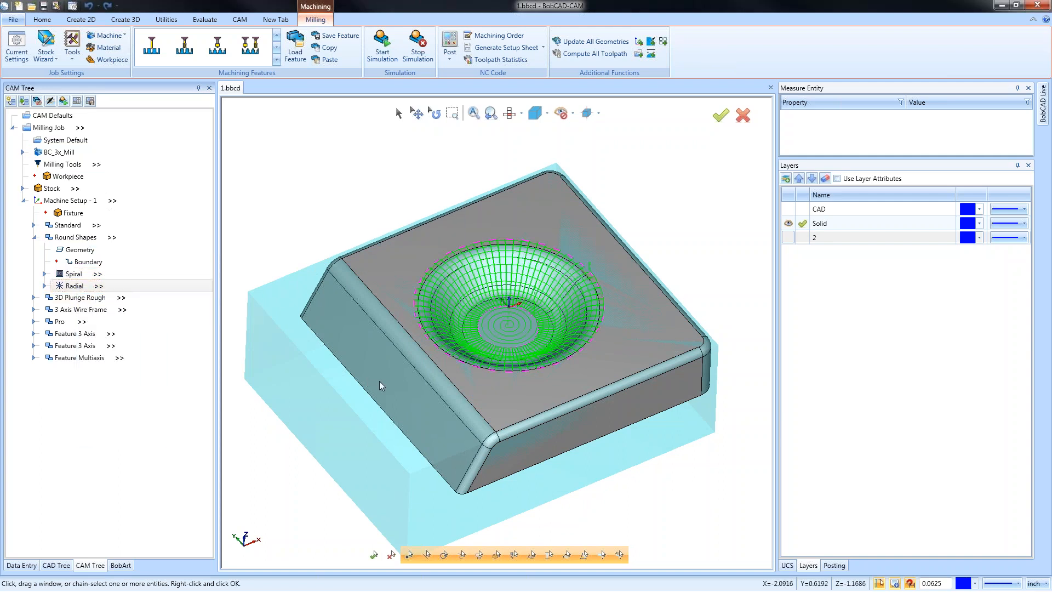
Blank the Spiral toolpath and examine the Radial passes in the bowl on their own.
{"action": "right_click", "coordinate": [77, 278]}
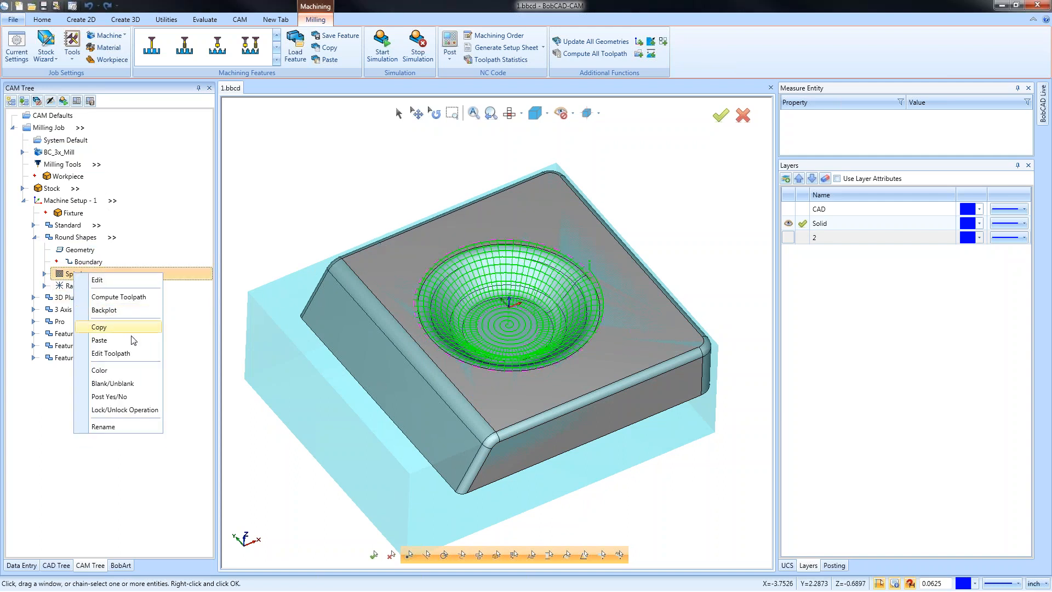
{"action": "left_click", "coordinate": [137, 384]}
{"action": "middle_click_drag", "start_coordinate": [565, 317], "coordinate": [560, 291]}
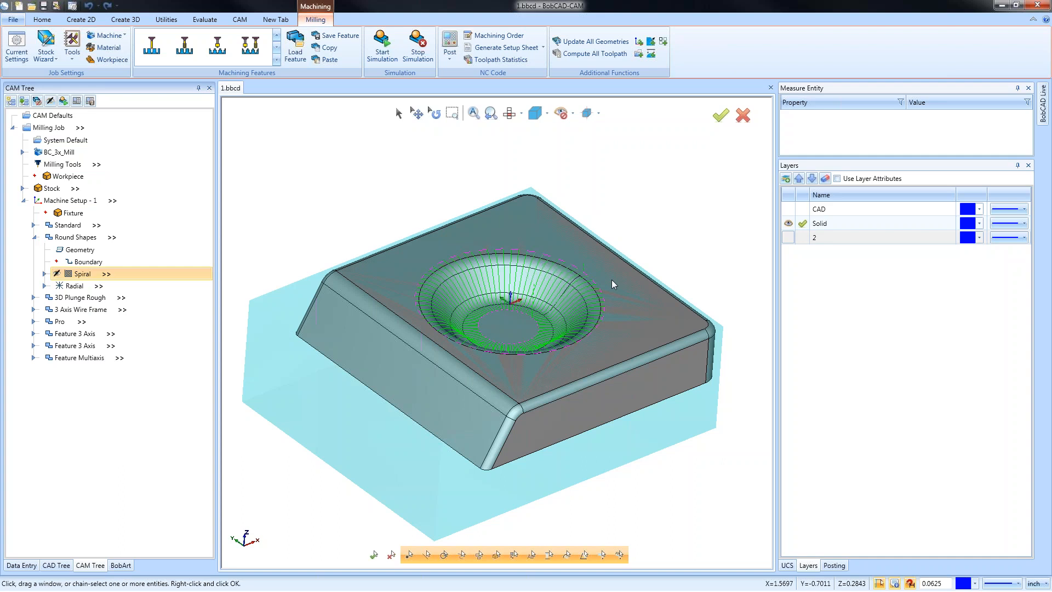
{"action": "mouse_move", "coordinate": [604, 374]}
{"action": "middle_mouse_down"}
{"action": "mouse_move", "coordinate": [570, 369]}
{"action": "mouse_move", "coordinate": [584, 371]}
{"action": "middle_mouse_up"}
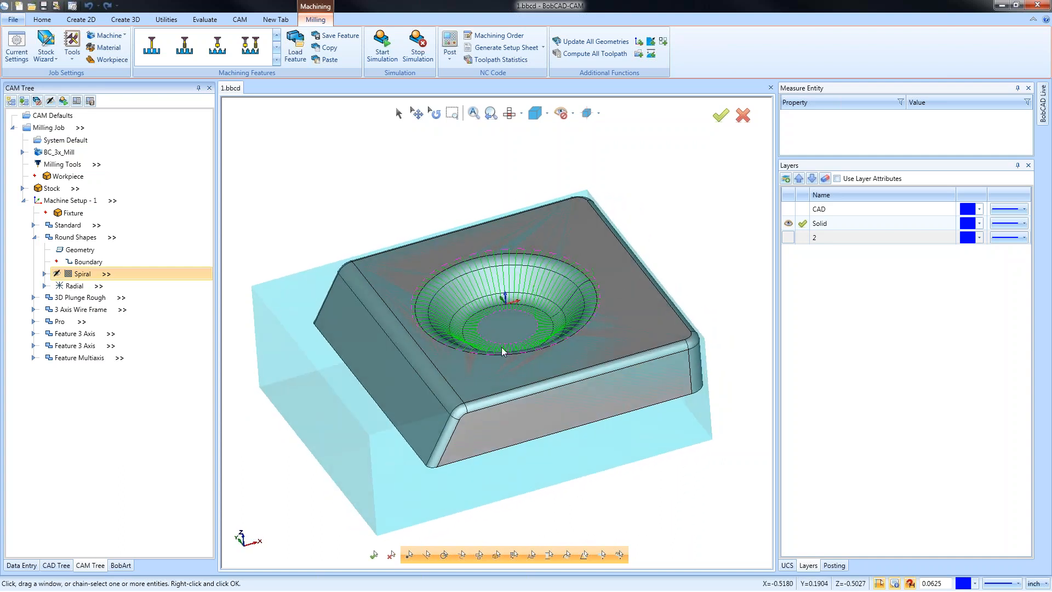
{"action": "left_click", "coordinate": [75, 286]}
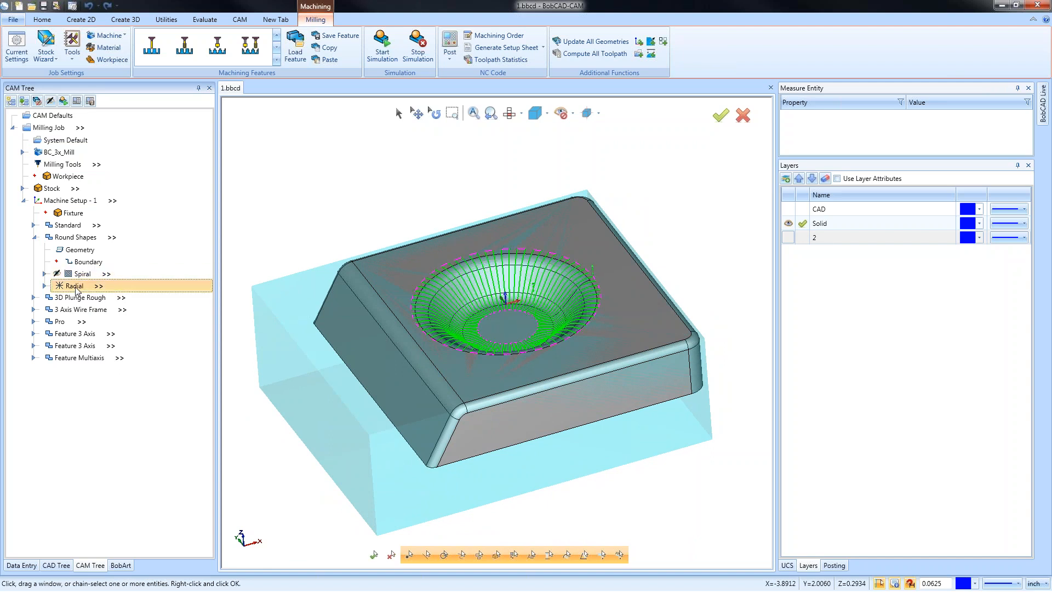
{"action": "middle_click_drag", "start_coordinate": [376, 388], "coordinate": [425, 394]}
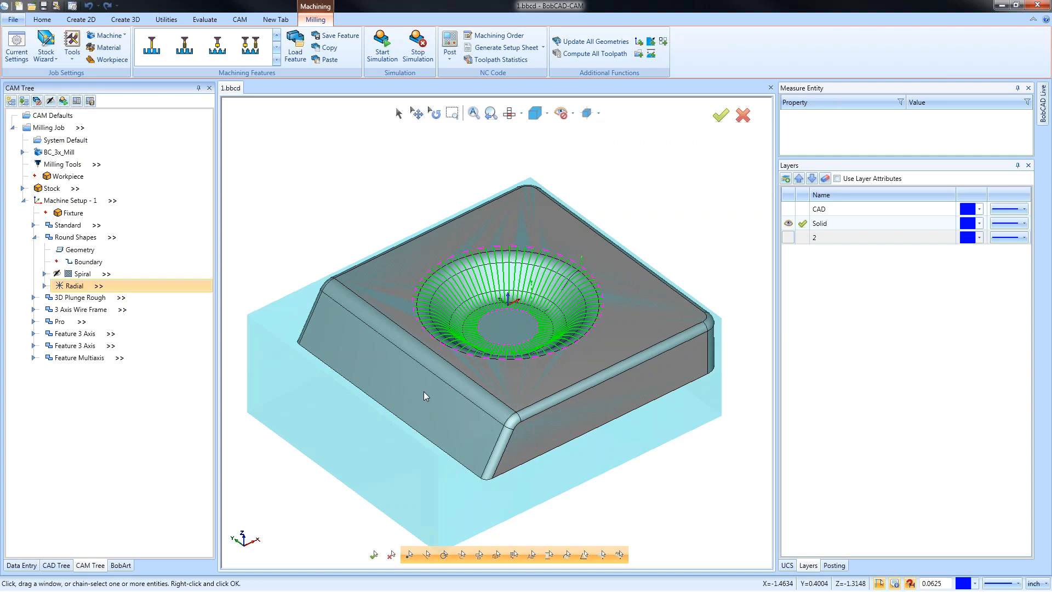
{"action": "left_click", "coordinate": [81, 274]}
{"action": "left_click", "coordinate": [77, 287]}
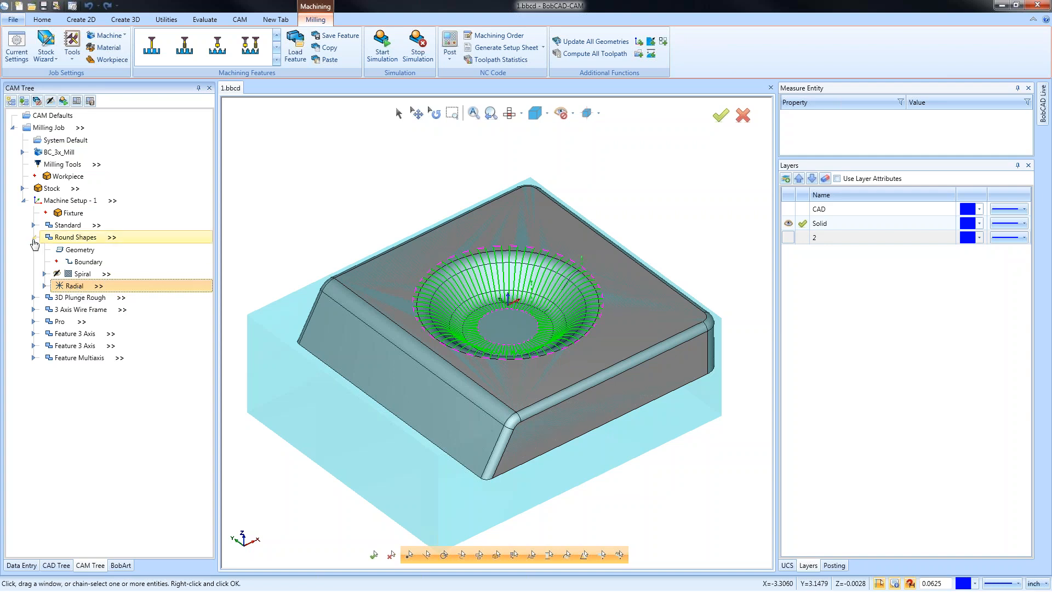
Blank the Radial toolpath and collapse the Round Shapes feature.
{"action": "right_click", "coordinate": [74, 285]}
{"action": "left_click", "coordinate": [131, 394]}
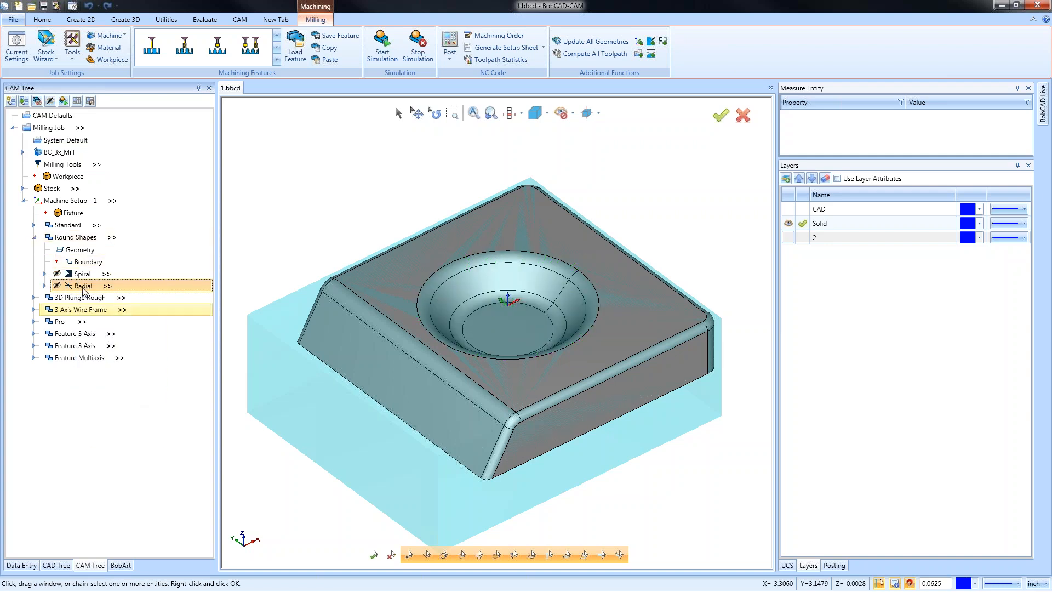
{"action": "left_click", "coordinate": [34, 237]}
{"action": "left_click", "coordinate": [33, 237]}
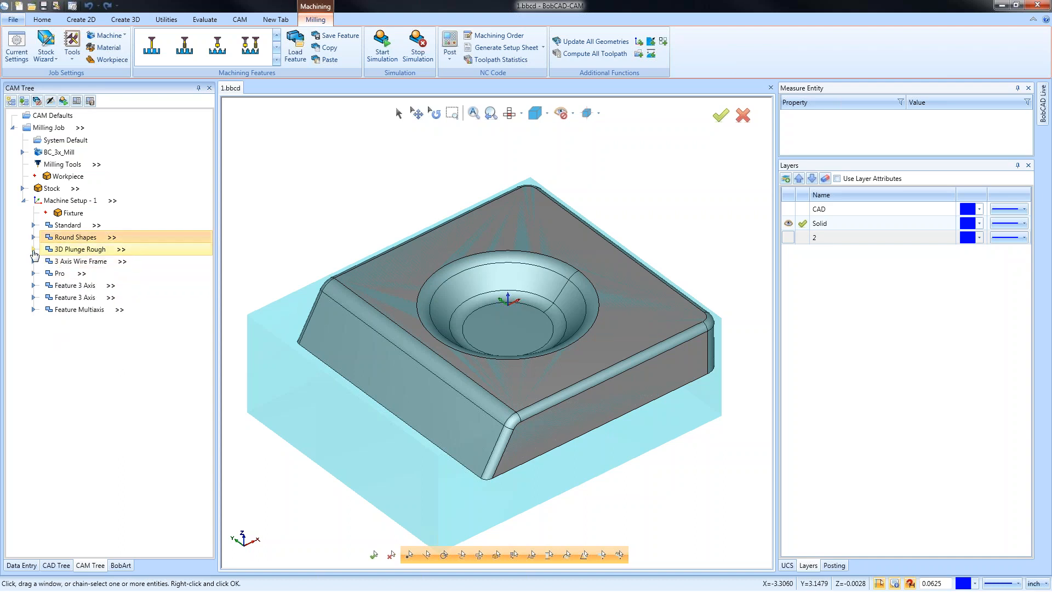
Assign all faces of the solid part as the geometry of the 3D Plunge Rough feature.
{"action": "left_click", "coordinate": [34, 250]}
{"action": "left_click", "coordinate": [33, 249]}
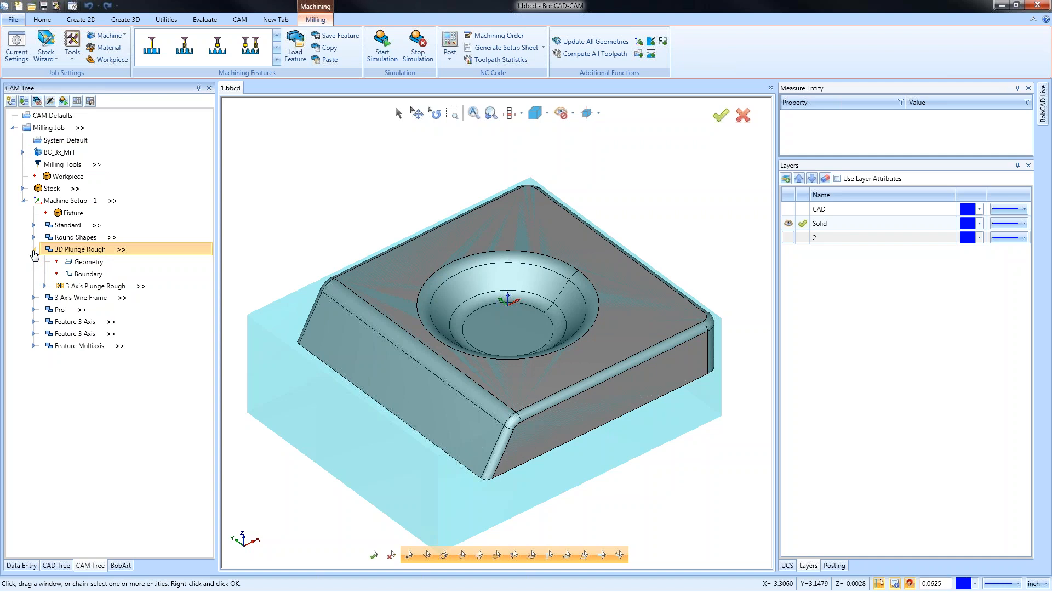
{"action": "left_click", "coordinate": [85, 262]}
{"action": "right_click", "coordinate": [87, 263]}
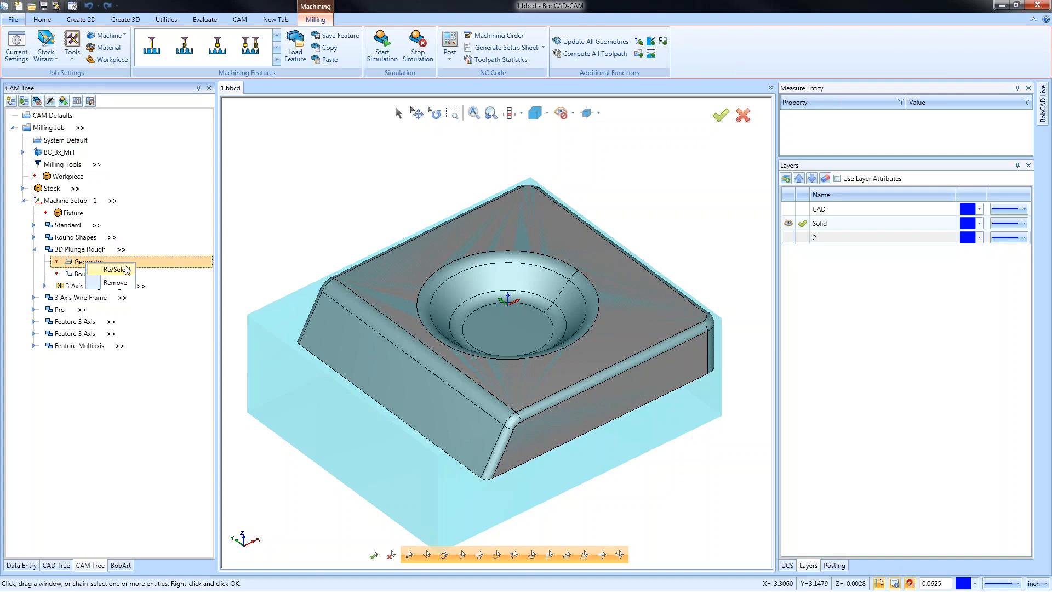
{"action": "left_click", "coordinate": [115, 269]}
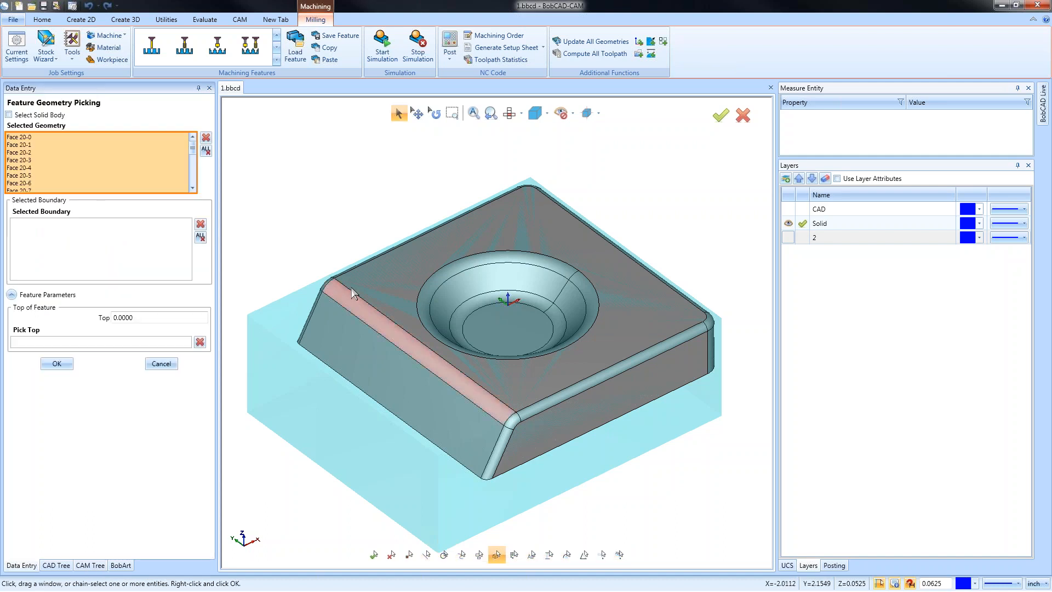
{"action": "scroll", "coordinate": [383, 308], "scroll_direction": "down", "scroll_amount": 2}
{"action": "left_click_drag", "start_coordinate": [289, 179], "coordinate": [668, 494]}
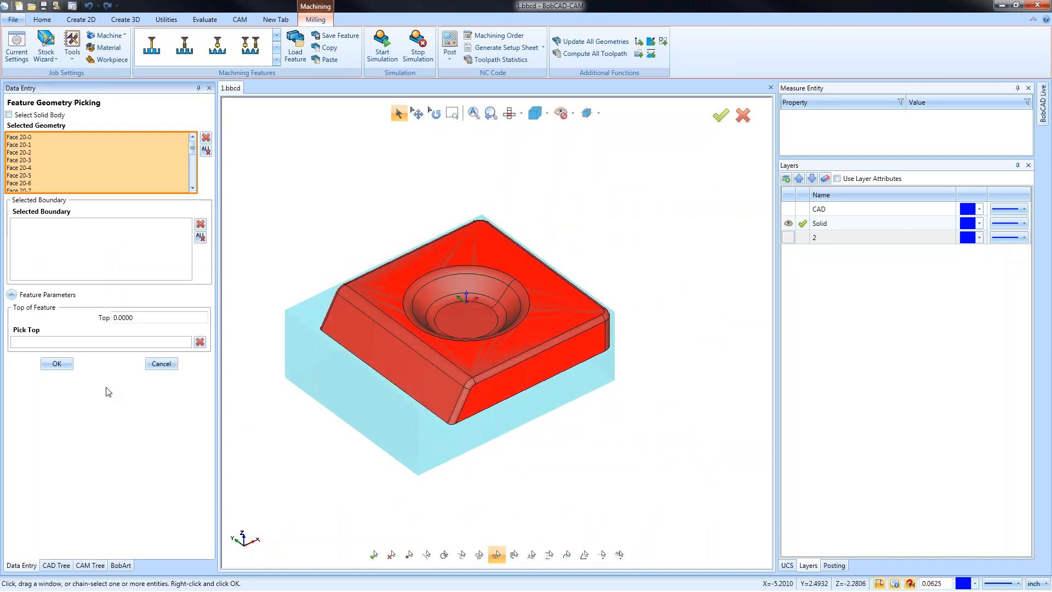
{"action": "left_click", "coordinate": [57, 363]}
Compute the 3 Axis Plunge Rough toolpath and inspect its plunges along the sloped wall and in the bowl.
{"action": "right_click", "coordinate": [98, 286]}
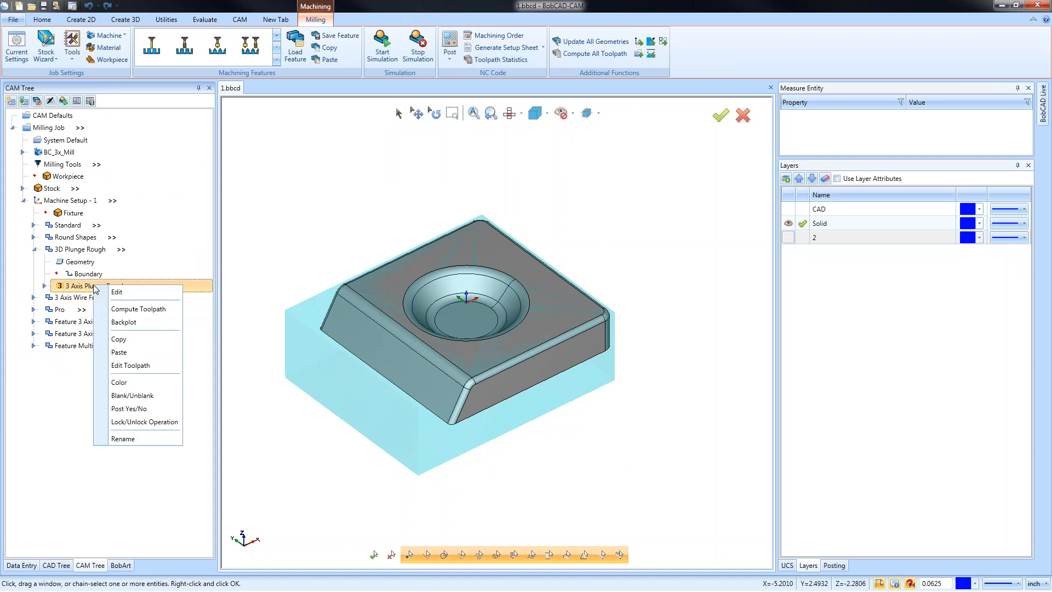
{"action": "left_click", "coordinate": [137, 305]}
{"action": "mouse_move", "coordinate": [483, 386]}
{"action": "middle_mouse_down"}
{"action": "mouse_move", "coordinate": [498, 394]}
{"action": "mouse_move", "coordinate": [503, 380]}
{"action": "mouse_move", "coordinate": [502, 407]}
{"action": "mouse_move", "coordinate": [501, 386]}
{"action": "middle_mouse_up"}
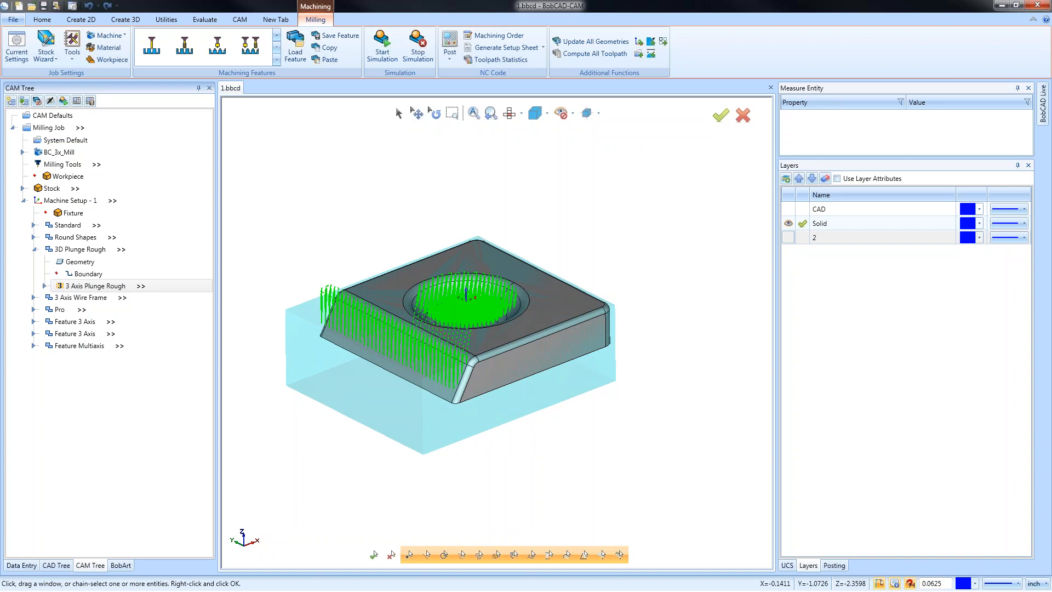
{"action": "middle_click_drag", "start_coordinate": [460, 407], "coordinate": [439, 399]}
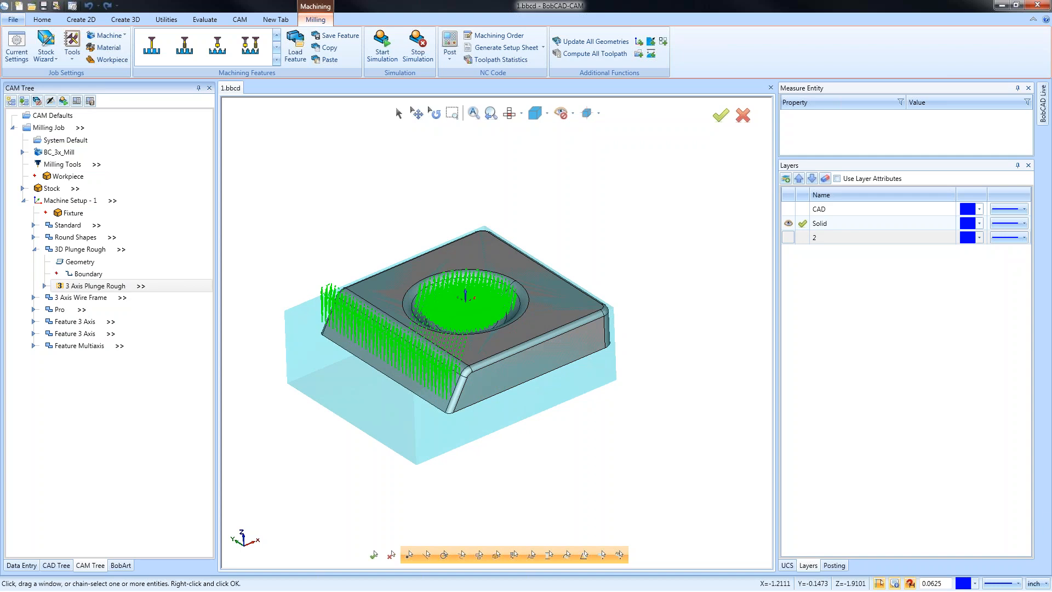
Backplot the 3 Axis Plunge Rough operation through most of its progress to check the tool's plunging motion.
{"action": "right_click", "coordinate": [80, 285]}
{"action": "left_click", "coordinate": [126, 324]}
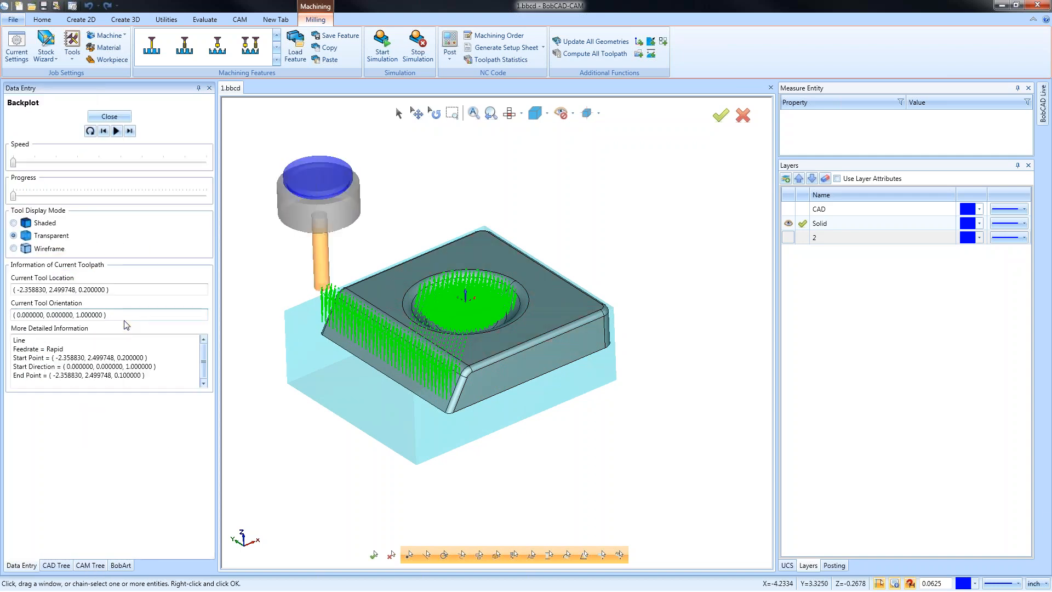
{"action": "left_click_drag", "start_coordinate": [13, 195], "coordinate": [198, 200]}
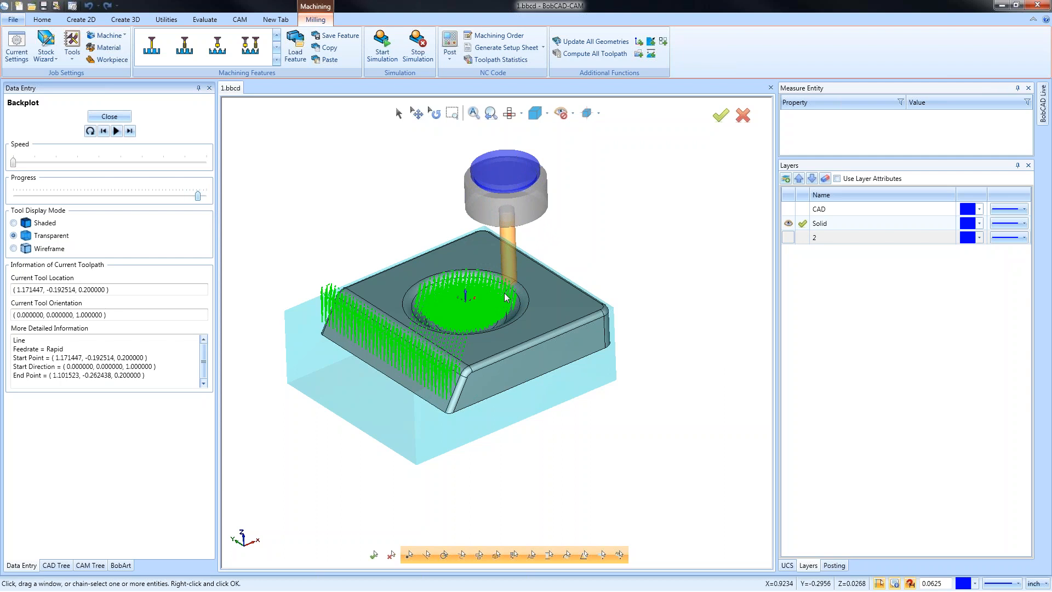
{"action": "left_click", "coordinate": [111, 117]}
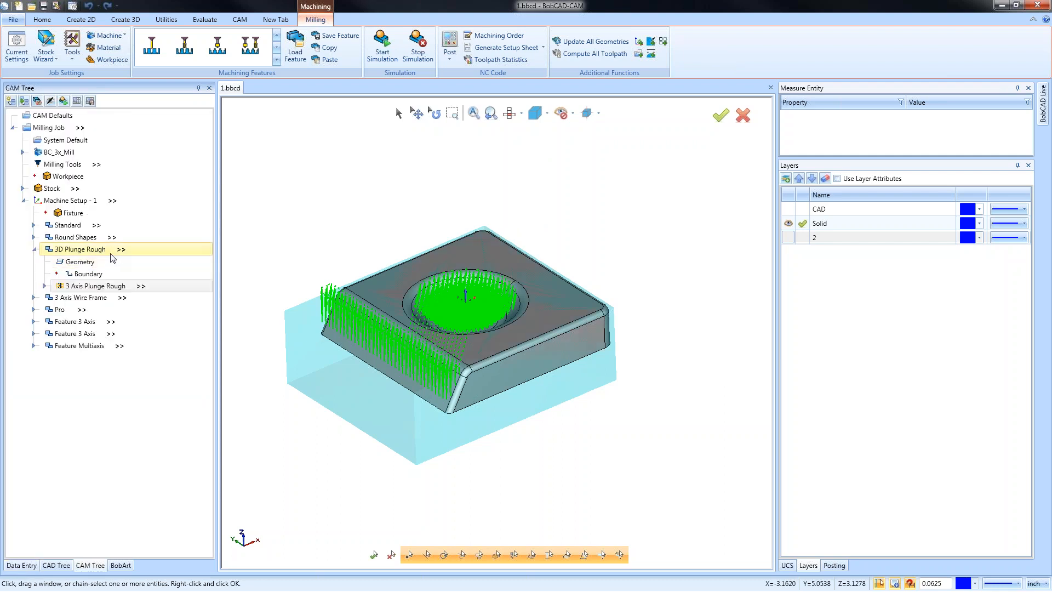
Collapse the 3D Plunge Rough feature and expand the 3 Axis Wire Frame feature to review its entries.
{"action": "left_click", "coordinate": [34, 250]}
{"action": "left_click", "coordinate": [35, 262]}
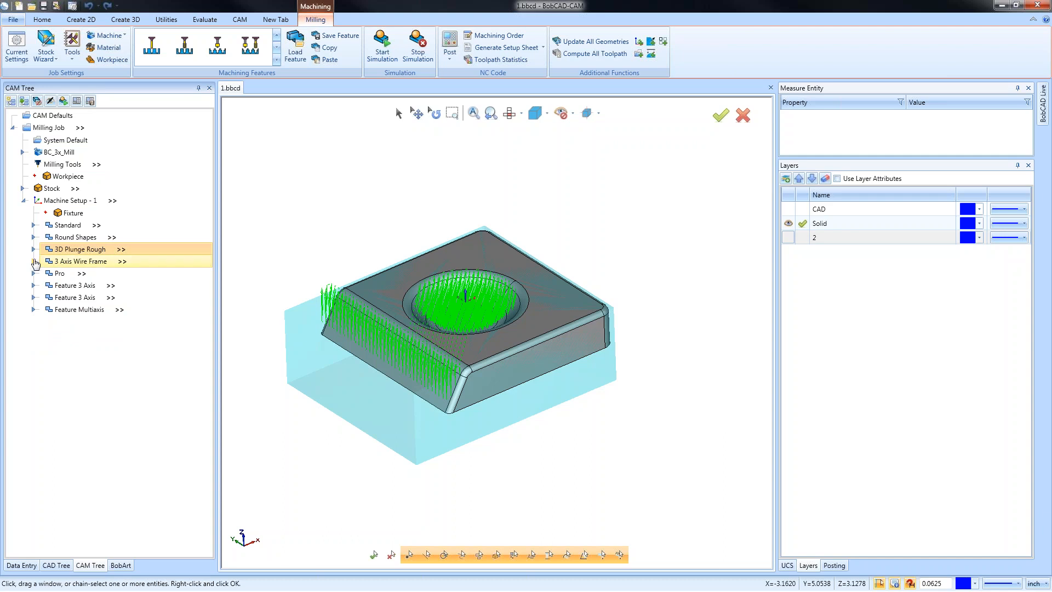
{"action": "left_click", "coordinate": [33, 261]}
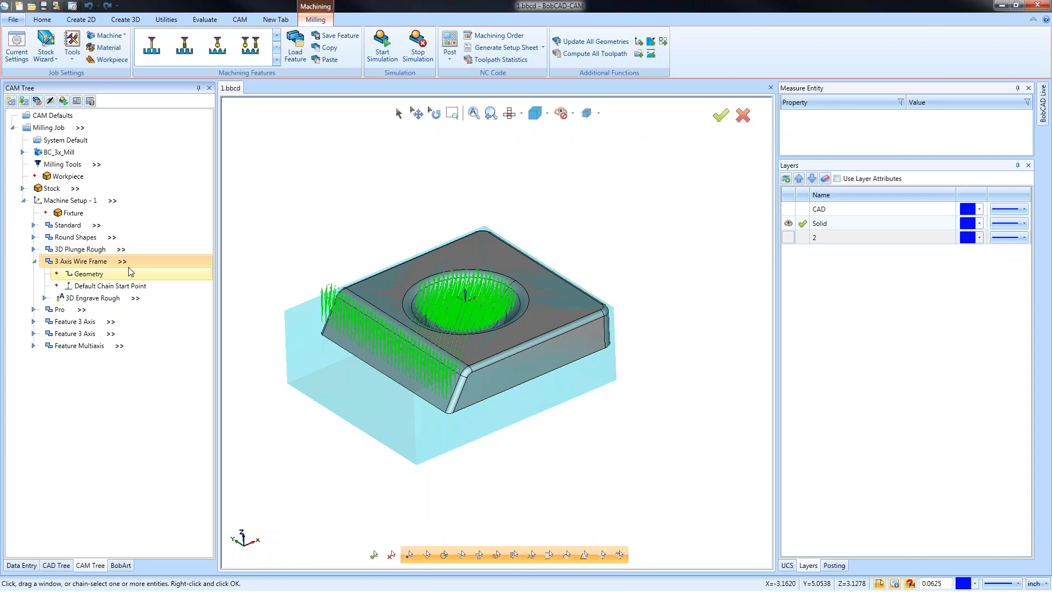
Blank the toolpath of the 3D Plunge Rough feature and leave its entries collapsed.
{"action": "left_click", "coordinate": [34, 261]}
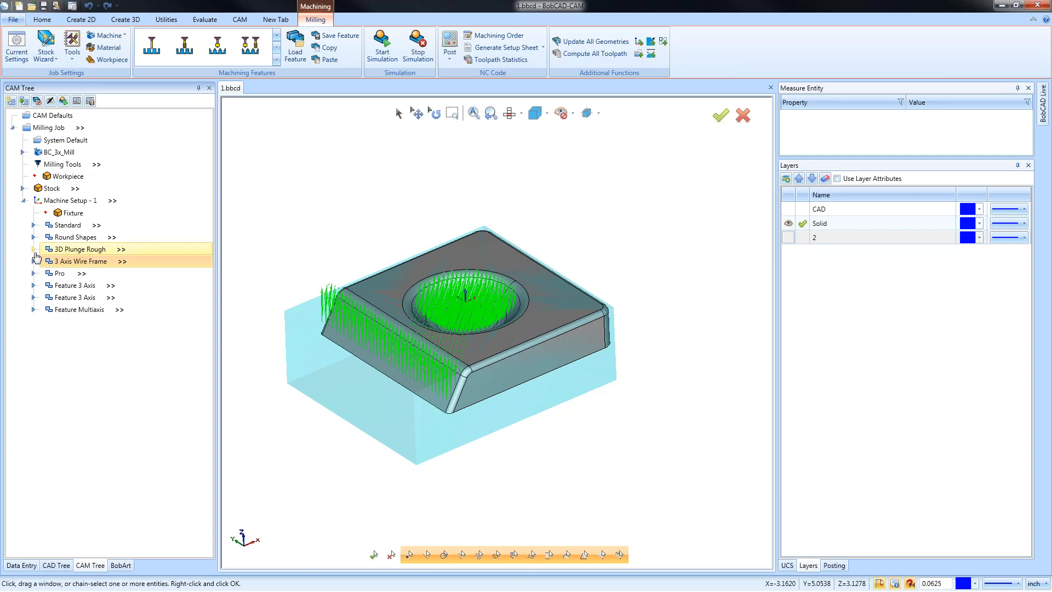
{"action": "left_click", "coordinate": [34, 249]}
{"action": "right_click", "coordinate": [71, 253]}
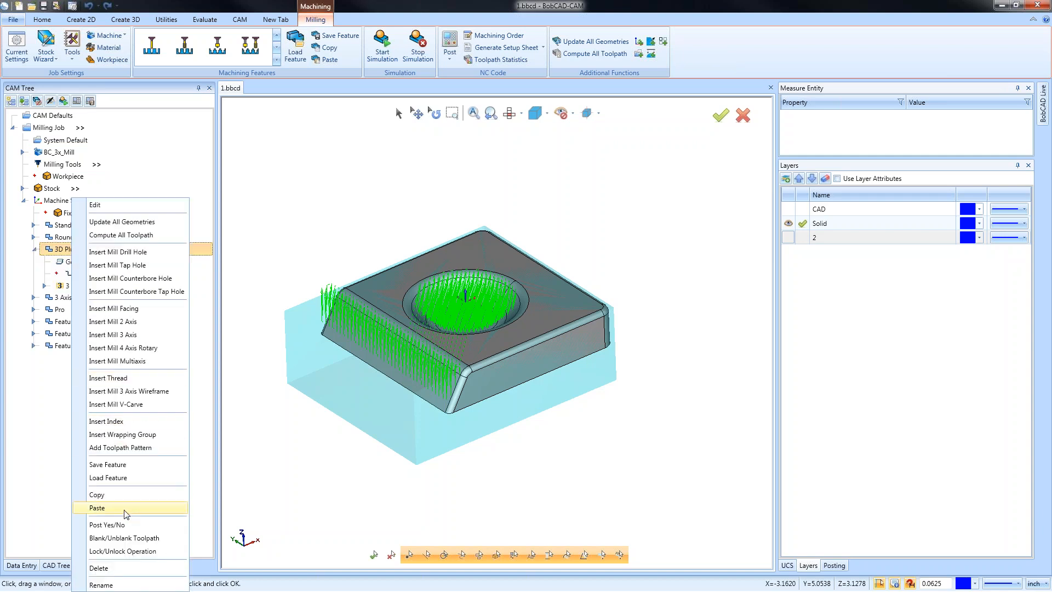
{"action": "left_click", "coordinate": [124, 537]}
{"action": "left_click", "coordinate": [34, 250]}
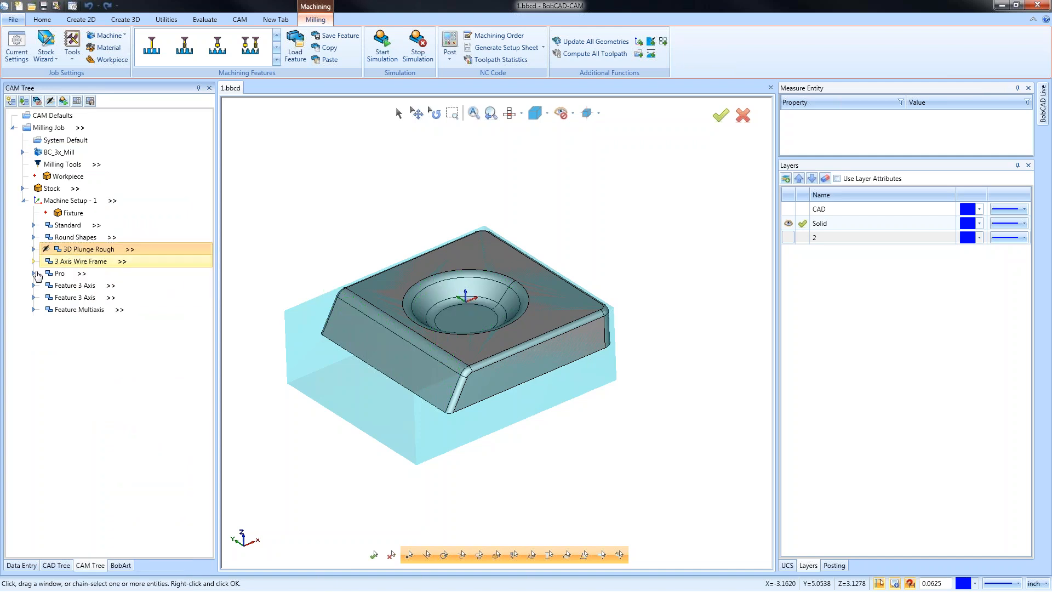
Assign the upper edge of the sloped wall as the geometry of the 3 Axis Wire Frame feature.
{"action": "left_click", "coordinate": [34, 261]}
{"action": "right_click", "coordinate": [97, 275]}
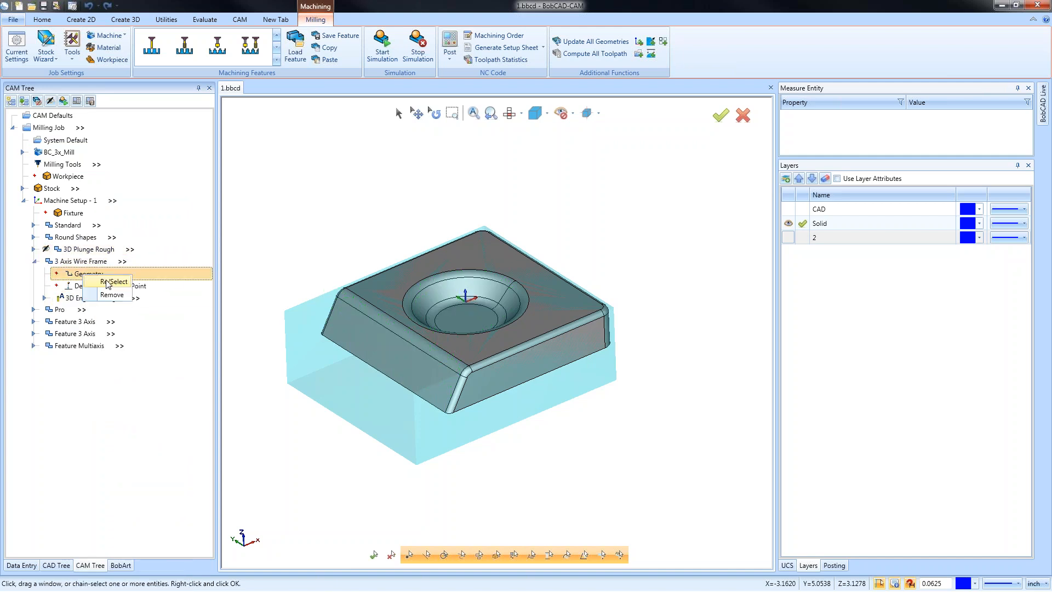
{"action": "left_click", "coordinate": [111, 281]}
{"action": "left_click", "coordinate": [406, 340]}
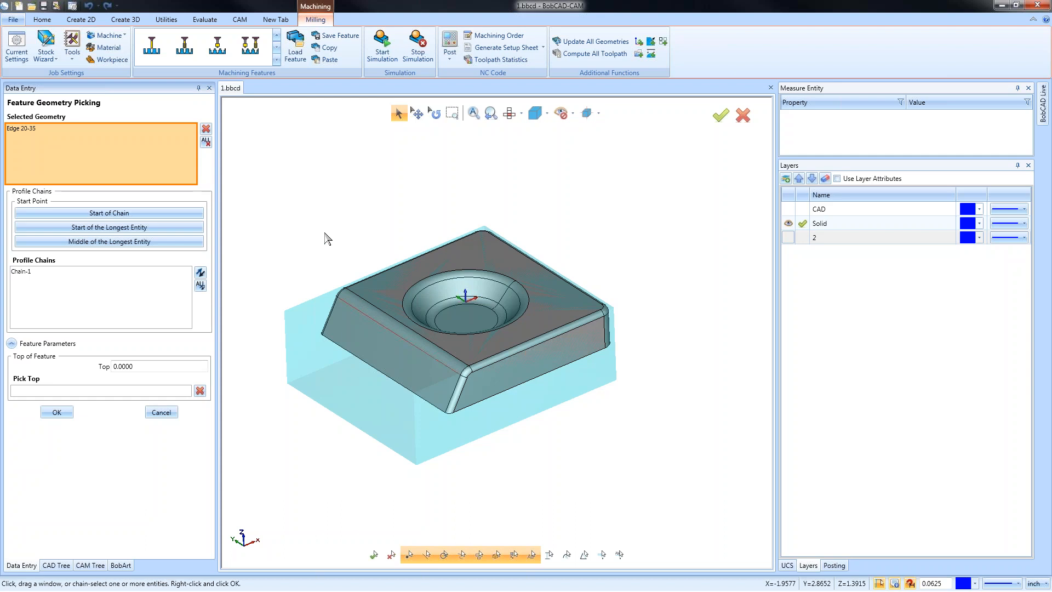
{"action": "left_click", "coordinate": [58, 412]}
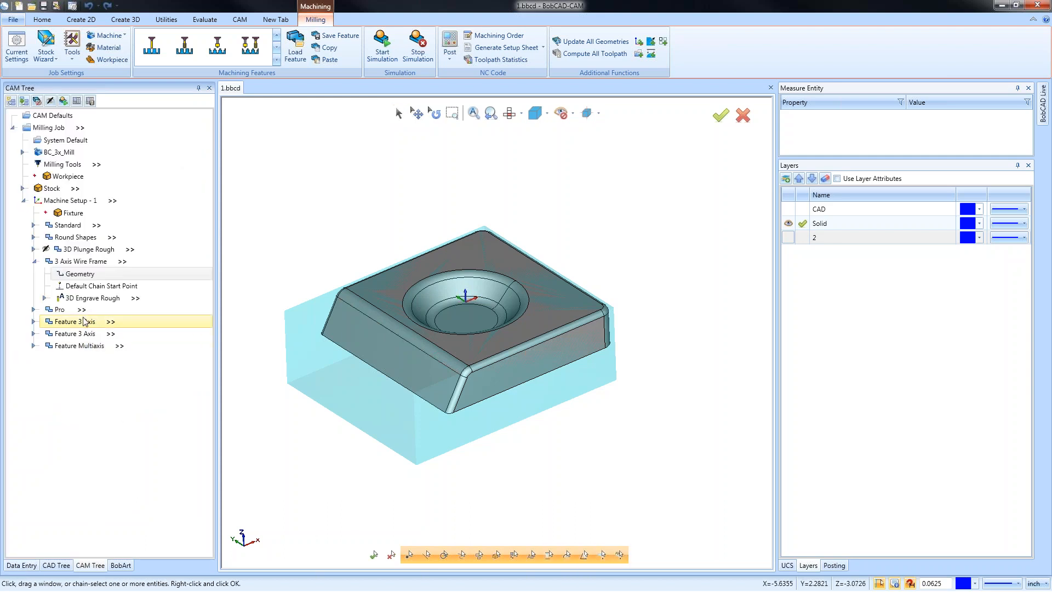
Compute the 3D Engrave Rough toolpath and backplot it to check the tool's motion along the sloped wall's upper edge.
{"action": "right_click", "coordinate": [85, 300]}
{"action": "left_click", "coordinate": [136, 320]}
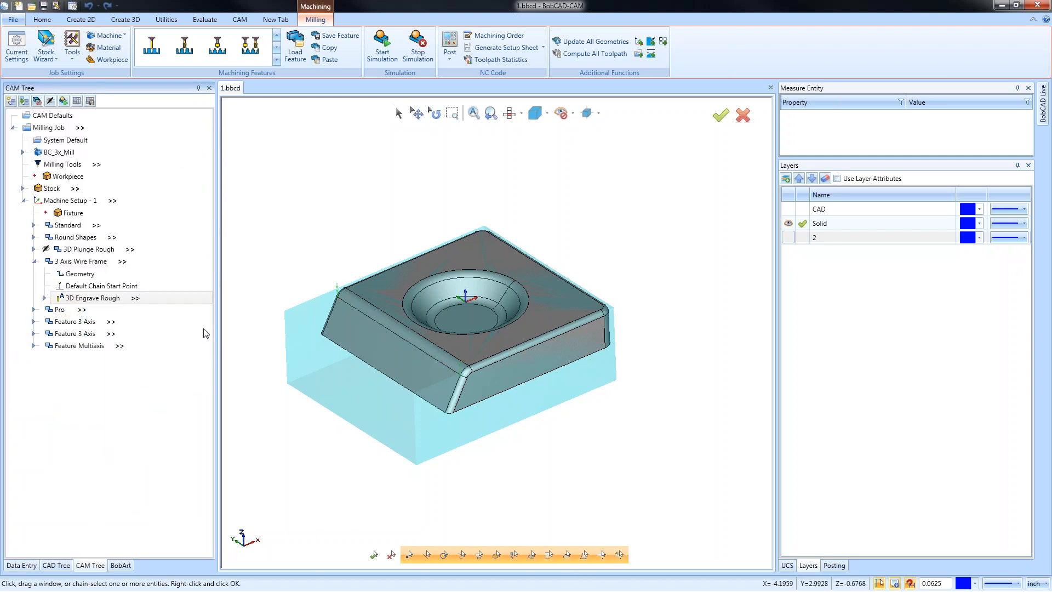
{"action": "right_click", "coordinate": [88, 299]}
{"action": "left_click", "coordinate": [118, 332]}
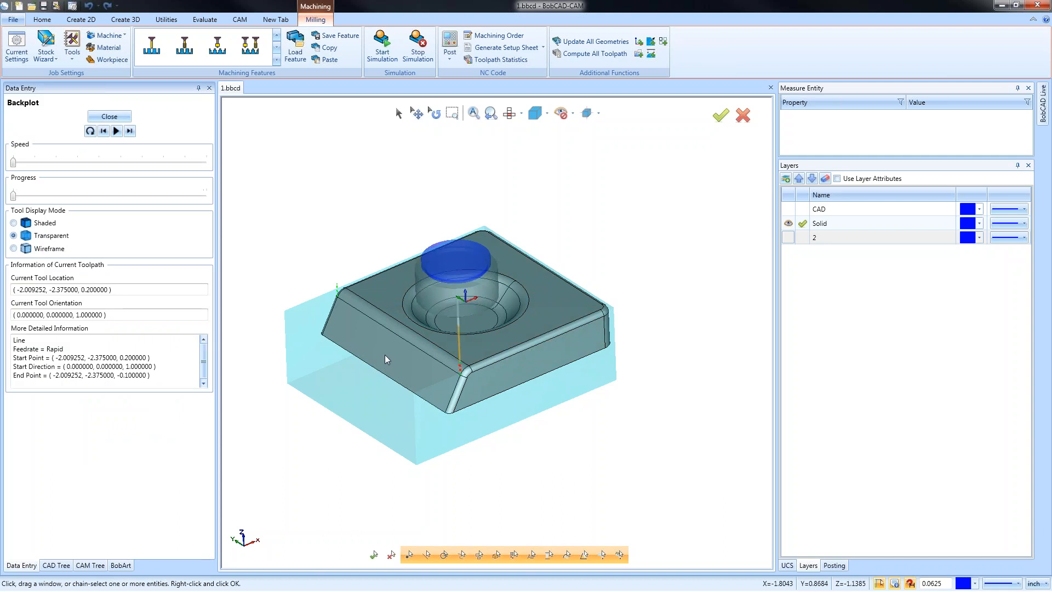
{"action": "scroll", "coordinate": [475, 344], "scroll_direction": "up", "scroll_amount": 3}
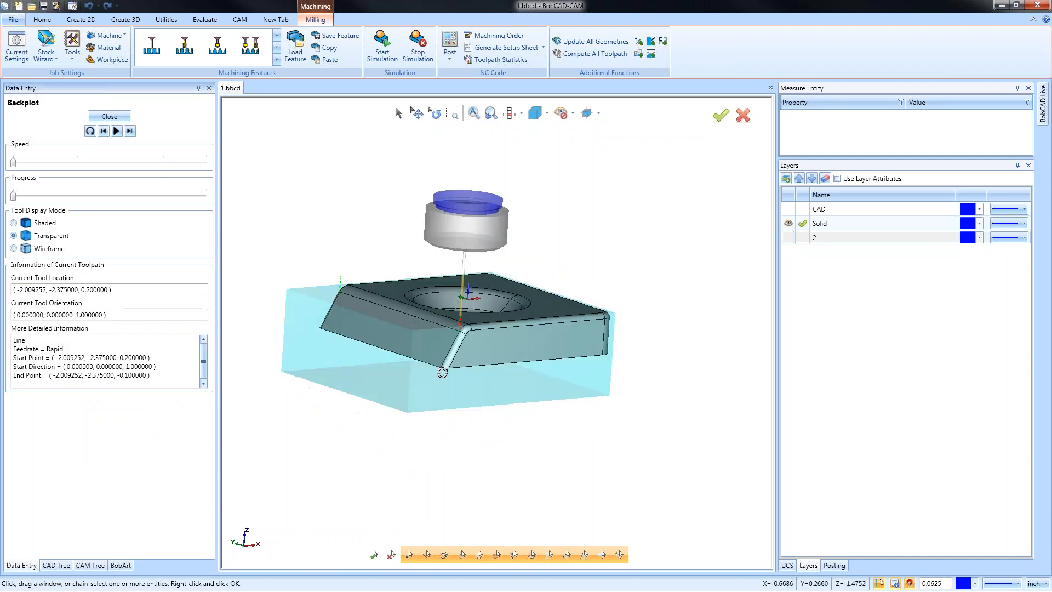
{"action": "scroll", "coordinate": [474, 344], "scroll_direction": "up", "scroll_amount": 2}
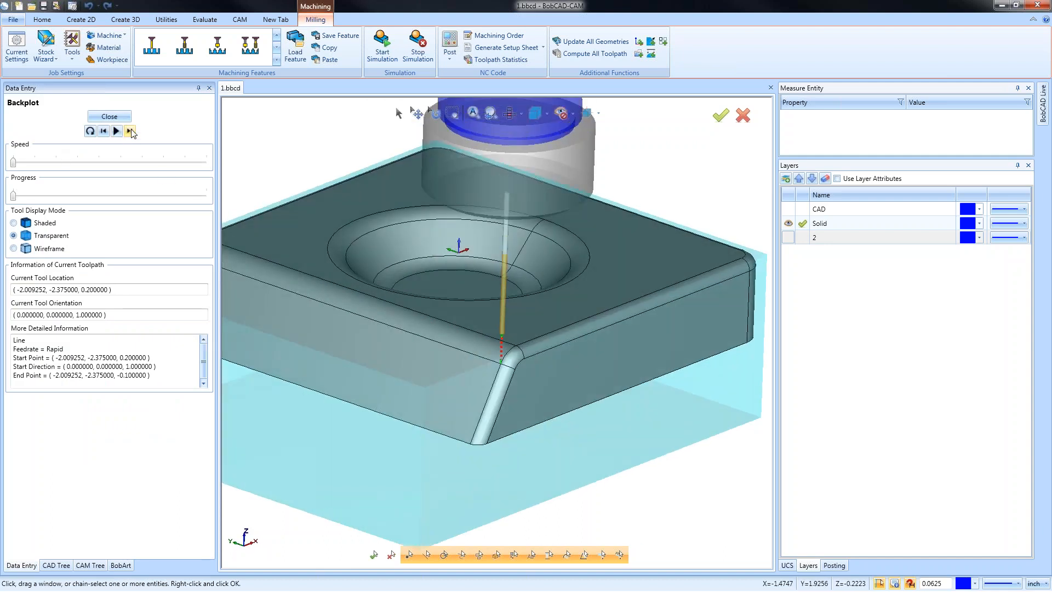
{"action": "left_click", "coordinate": [129, 130]}
{"action": "left_click", "coordinate": [130, 131]}
{"action": "left_click", "coordinate": [129, 131]}
{"action": "scroll", "coordinate": [574, 334], "scroll_direction": "down", "scroll_amount": 2}
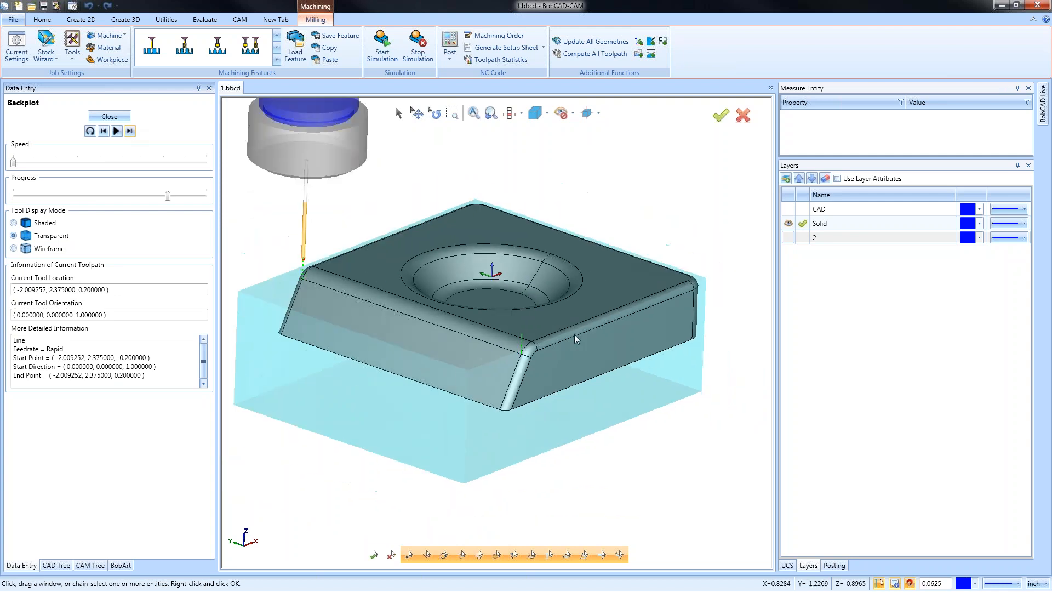
{"action": "middle_click_drag", "start_coordinate": [530, 377], "coordinate": [525, 379]}
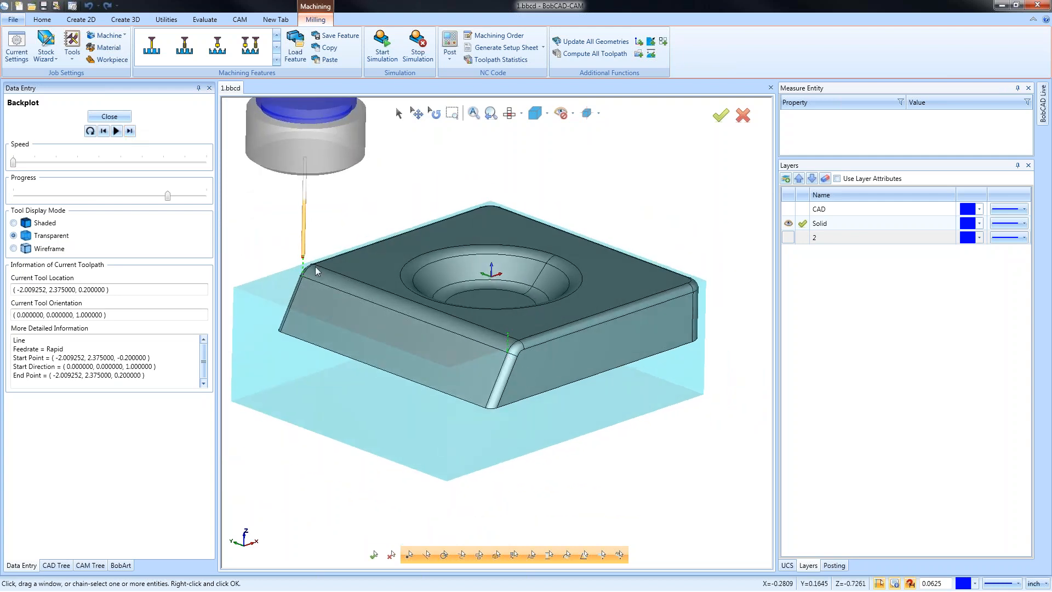
{"action": "left_click", "coordinate": [109, 117]}
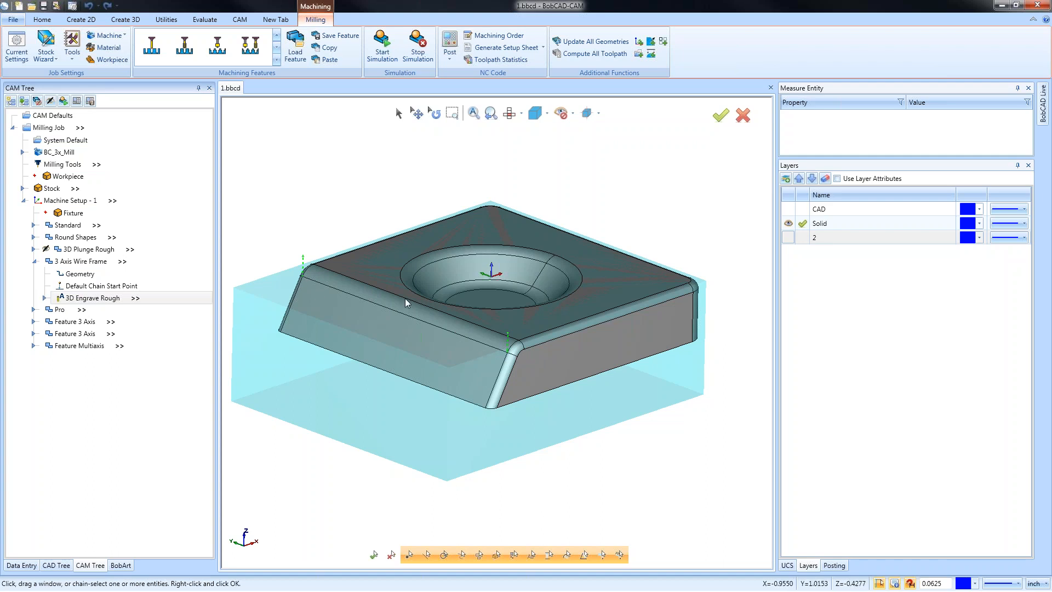
Replace the 3 Axis Wire Frame geometry with the slanted corner edge, its connecting top-face edges and three circular edges of the bowl.
{"action": "right_click", "coordinate": [79, 275]}
{"action": "left_click", "coordinate": [116, 301]}
{"action": "right_click", "coordinate": [83, 274]}
{"action": "left_click", "coordinate": [104, 282]}
{"action": "left_click", "coordinate": [501, 377]}
{"action": "left_click", "coordinate": [532, 336]}
{"action": "left_click", "coordinate": [533, 340]}
{"action": "left_click", "coordinate": [692, 286]}
{"action": "left_click", "coordinate": [677, 279]}
{"action": "left_click", "coordinate": [569, 263]}
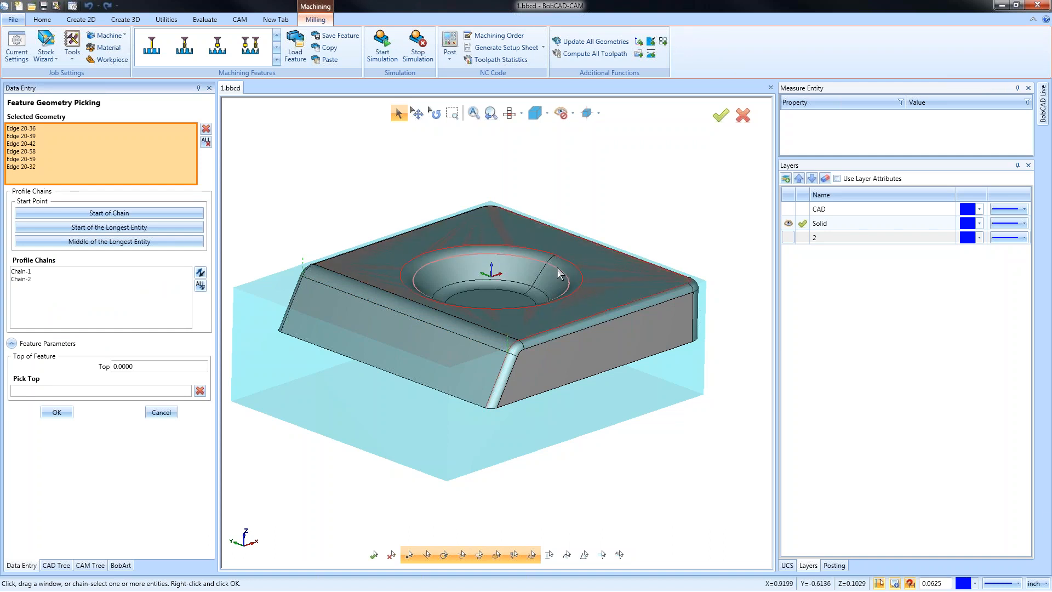
{"action": "left_click", "coordinate": [557, 267]}
{"action": "left_click", "coordinate": [541, 290]}
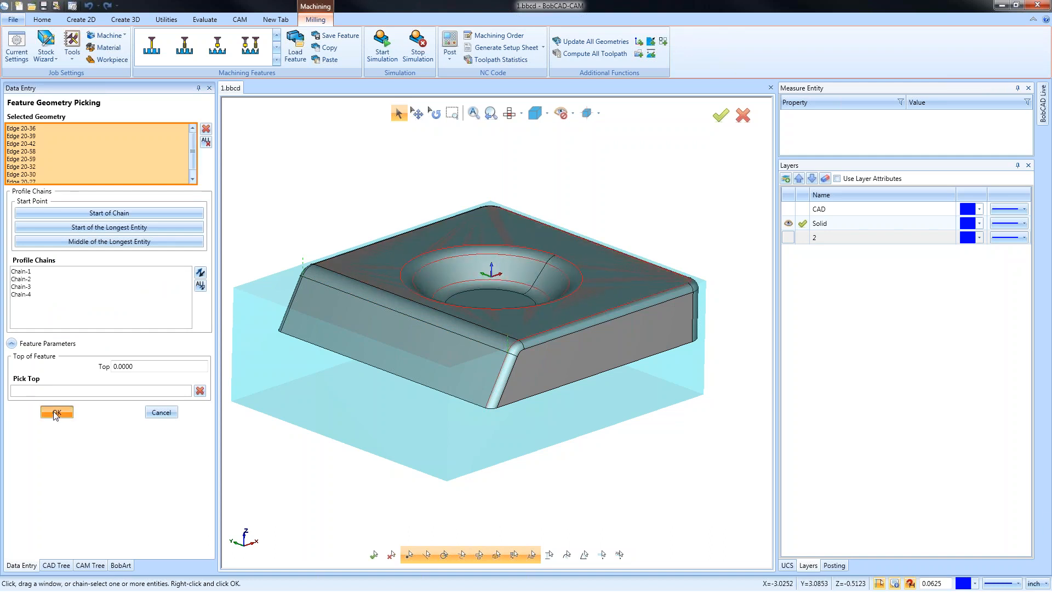
{"action": "left_click", "coordinate": [56, 413]}
Compute the 3D Engrave Rough toolpath and inspect it in wireframe display from the front and at an angle.
{"action": "right_click", "coordinate": [92, 298]}
{"action": "left_click", "coordinate": [140, 327]}
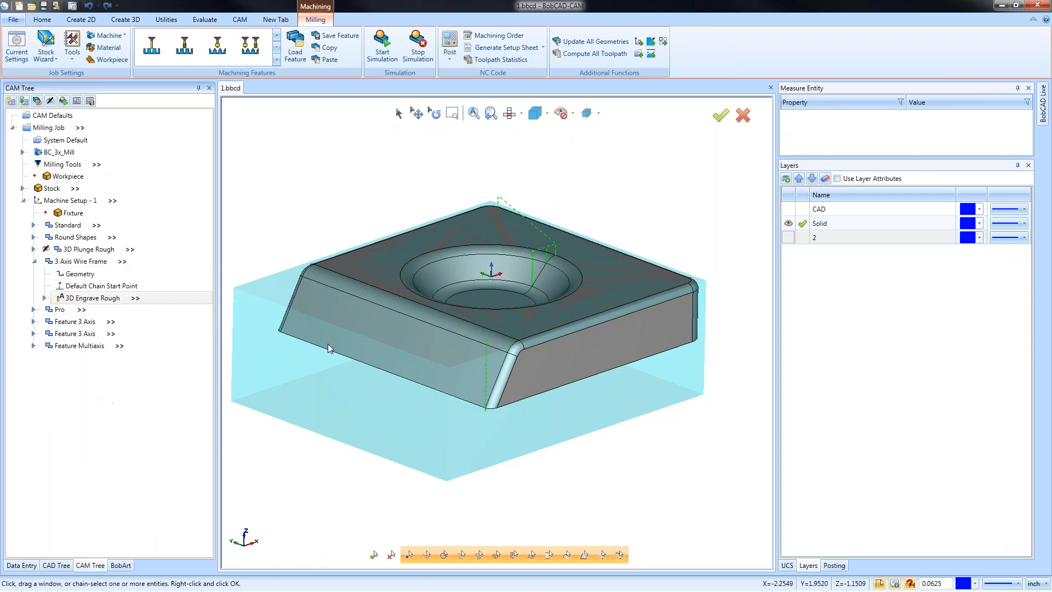
{"action": "key", "text": "ctrl+w"}
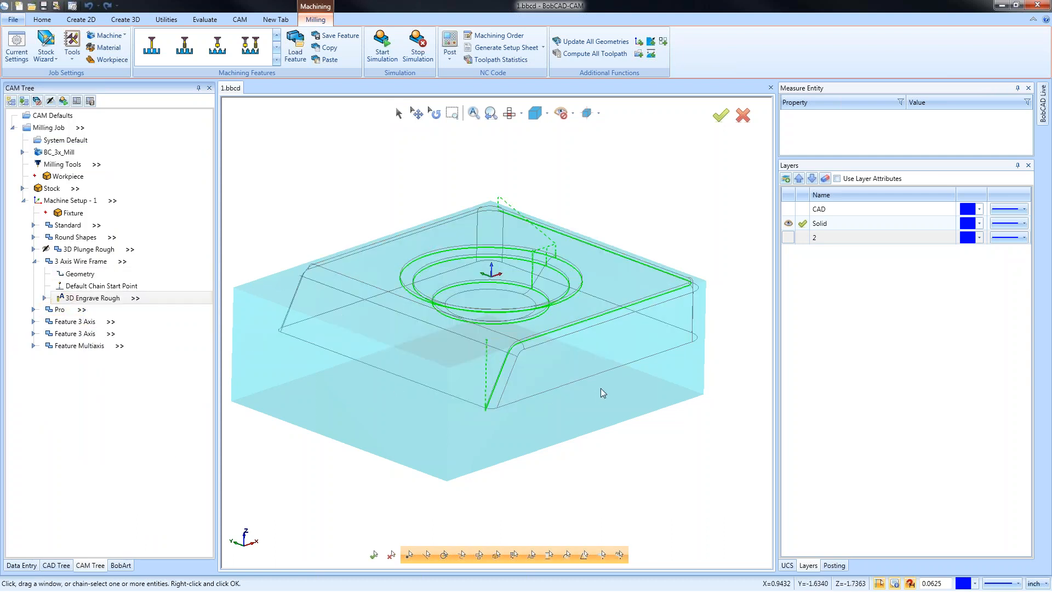
{"action": "middle_click_drag", "start_coordinate": [601, 388], "coordinate": [597, 387]}
{"action": "key", "text": "ctrl+1"}
{"action": "key", "text": "ctrl+2"}
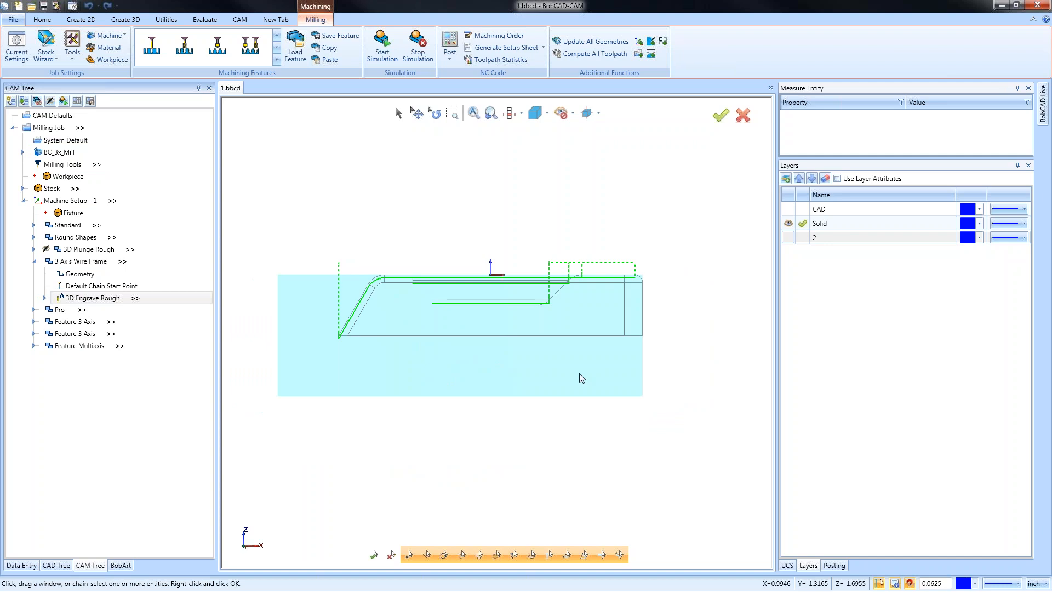
{"action": "scroll", "coordinate": [475, 320], "scroll_direction": "up", "scroll_amount": 2}
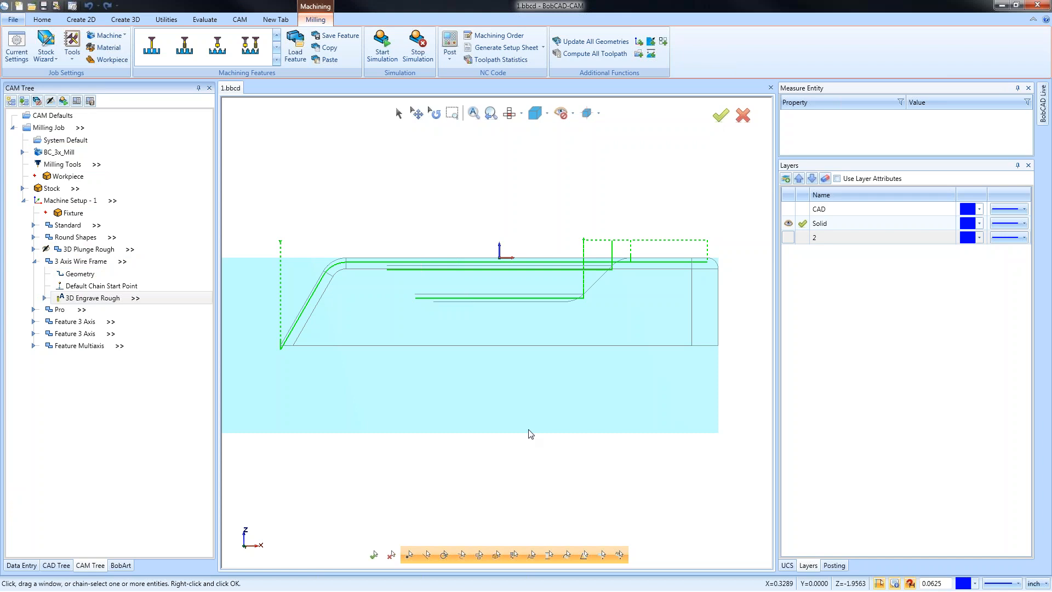
{"action": "middle_click_drag", "start_coordinate": [488, 347], "coordinate": [405, 370]}
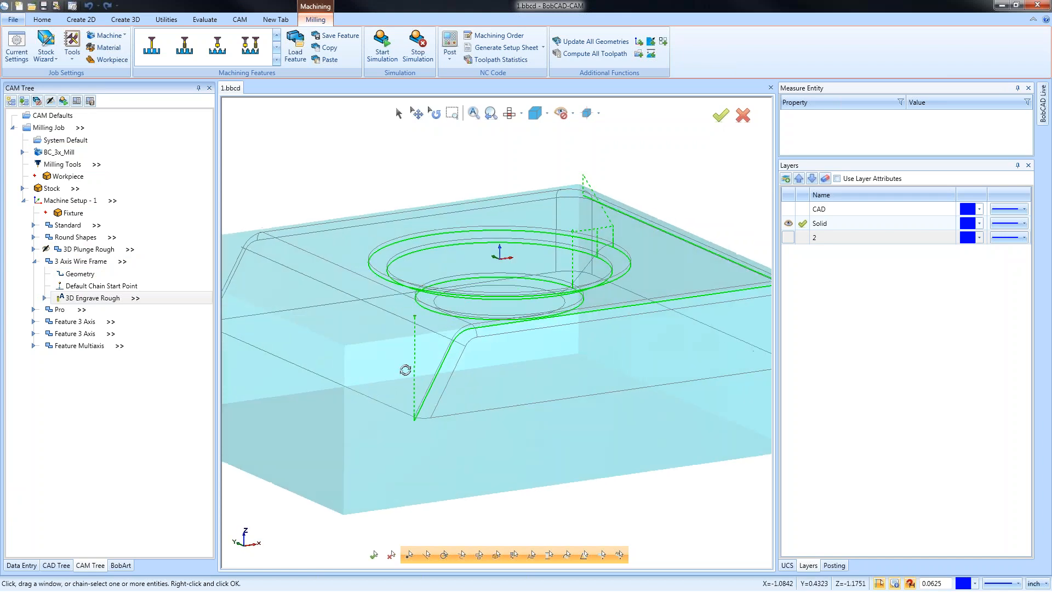
Set 3D Engrave Rough to 3 cuts with a 0.03 step distance and the Cut to Geometry direction, and compute the toolpath.
{"action": "right_click", "coordinate": [94, 298]}
{"action": "left_click", "coordinate": [109, 302]}
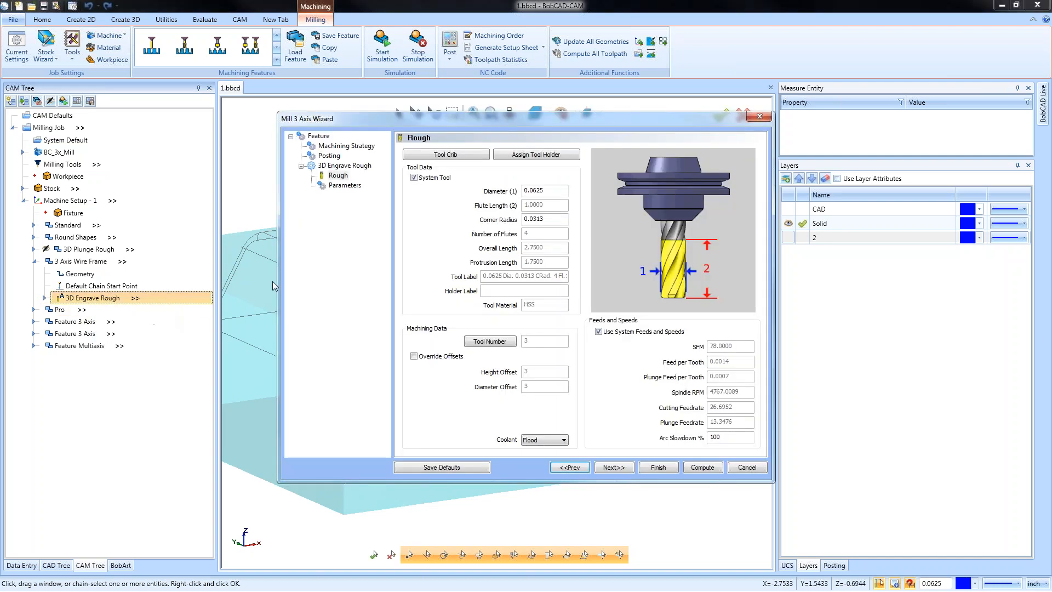
{"action": "left_click", "coordinate": [345, 185]}
{"action": "left_click", "coordinate": [426, 346]}
{"action": "left_click", "coordinate": [426, 360]}
{"action": "left_click", "coordinate": [431, 348]}
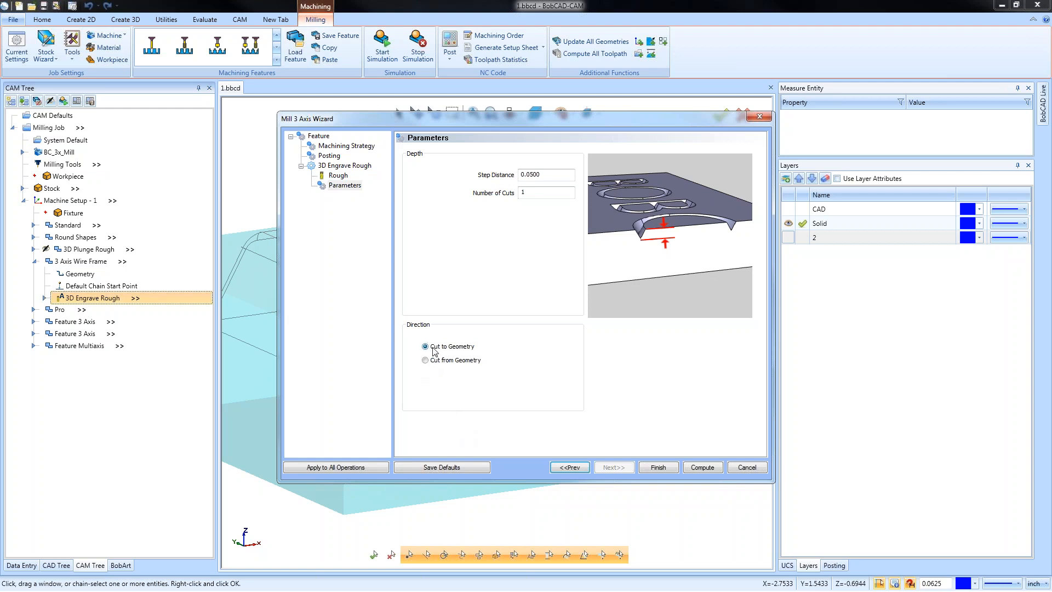
{"action": "left_click", "coordinate": [544, 192]}
{"action": "key", "text": "Tab"}
{"action": "double_click", "coordinate": [544, 174]}
{"action": "type", "text": ".03"}
{"action": "key", "text": "Tab"}
{"action": "left_click", "coordinate": [701, 467]}
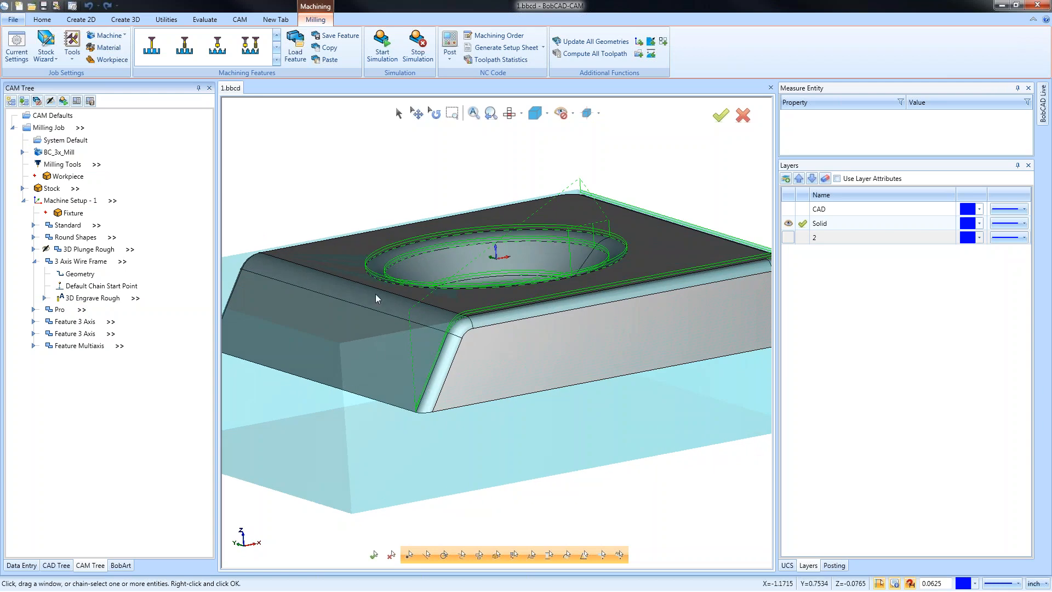
Change the 3D Engrave Rough direction to Cut from Geometry, compute the toolpath and inspect its passes in wireframe display.
{"action": "right_click", "coordinate": [103, 299]}
{"action": "key", "text": "Return"}
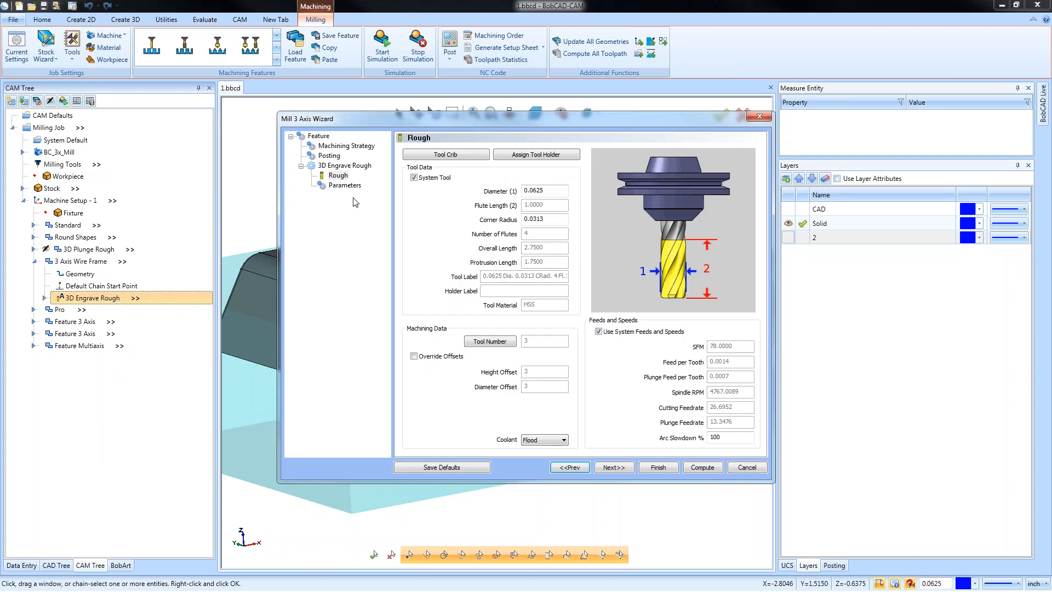
{"action": "left_click", "coordinate": [345, 185]}
{"action": "left_click", "coordinate": [436, 362]}
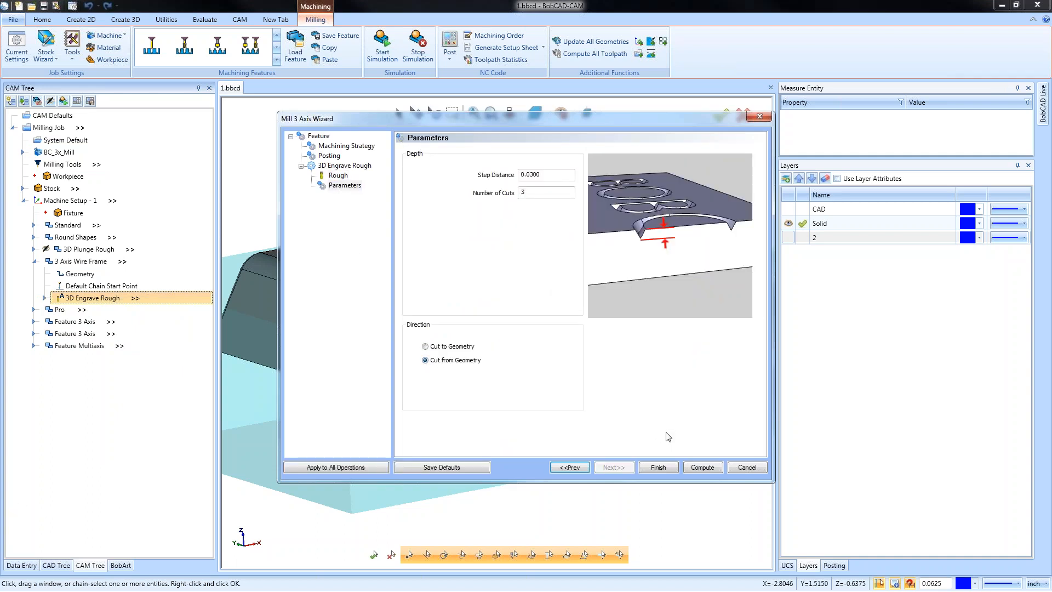
{"action": "left_click", "coordinate": [702, 468]}
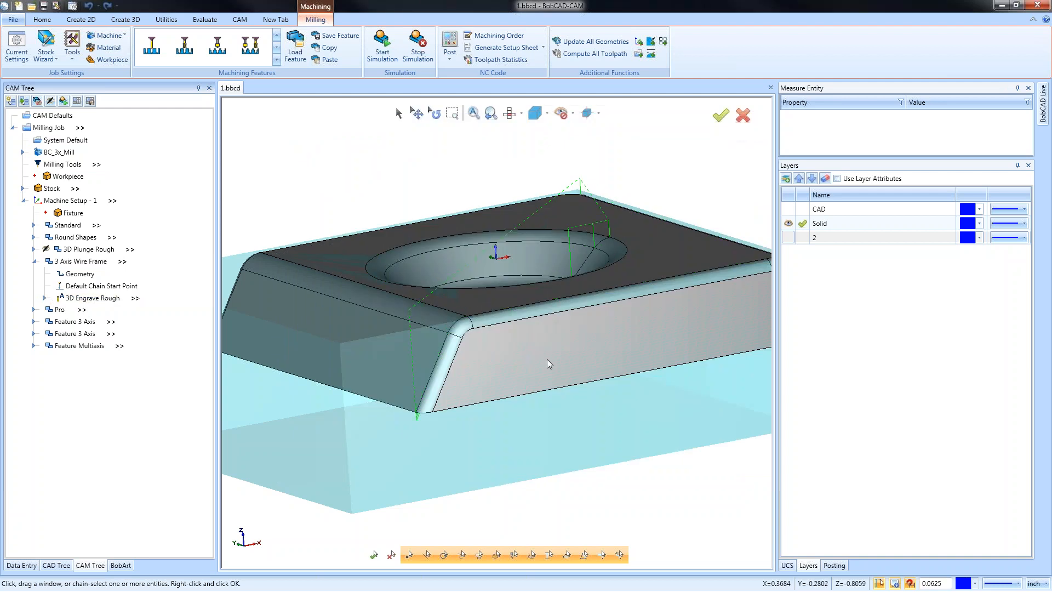
{"action": "scroll", "coordinate": [448, 343], "scroll_direction": "up", "scroll_amount": 3}
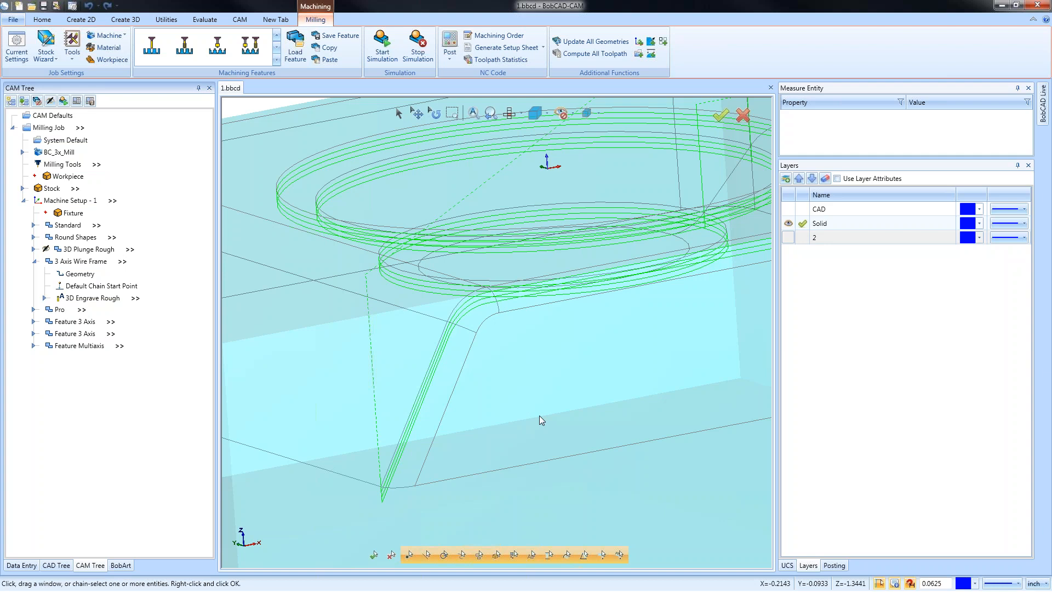
{"action": "scroll", "coordinate": [539, 415], "scroll_direction": "down", "scroll_amount": 5}
{"action": "middle_click_drag", "start_coordinate": [542, 354], "coordinate": [559, 379]}
{"action": "middle_click_drag", "start_coordinate": [548, 383], "coordinate": [547, 386]}
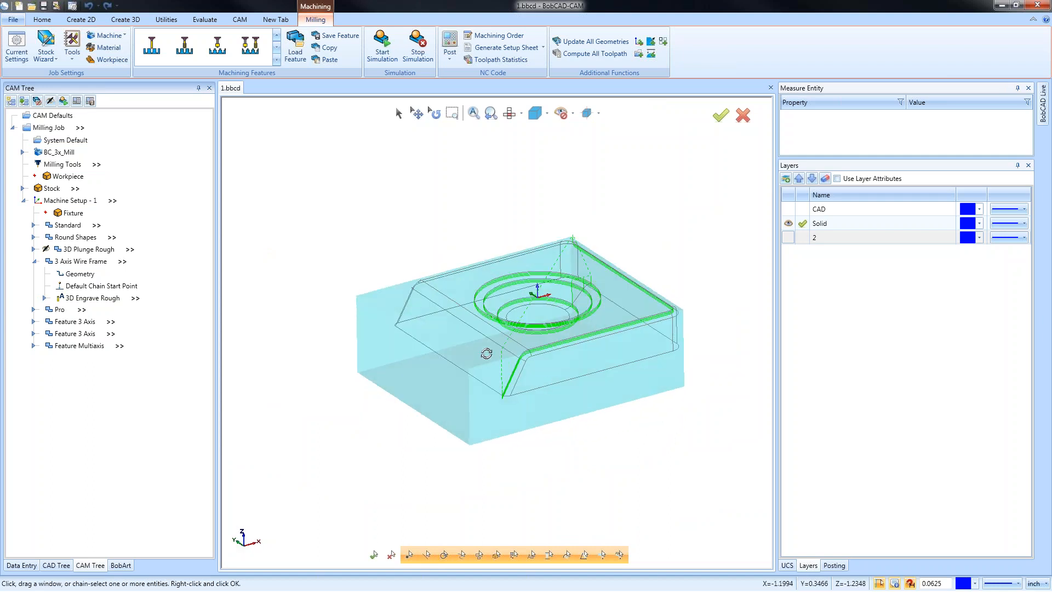
Remove the geometry from the 3 Axis Wire Frame feature and recompute 3D Engrave Rough to clear its toolpath.
{"action": "right_click", "coordinate": [355, 203]}
{"action": "left_click", "coordinate": [383, 222]}
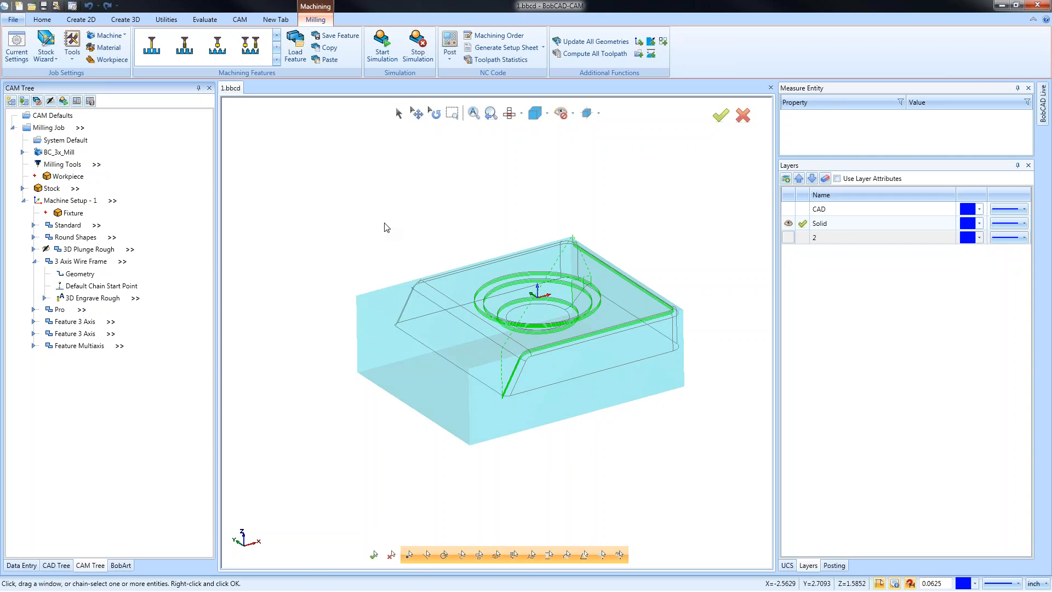
{"action": "right_click", "coordinate": [79, 275]}
{"action": "left_click", "coordinate": [107, 294]}
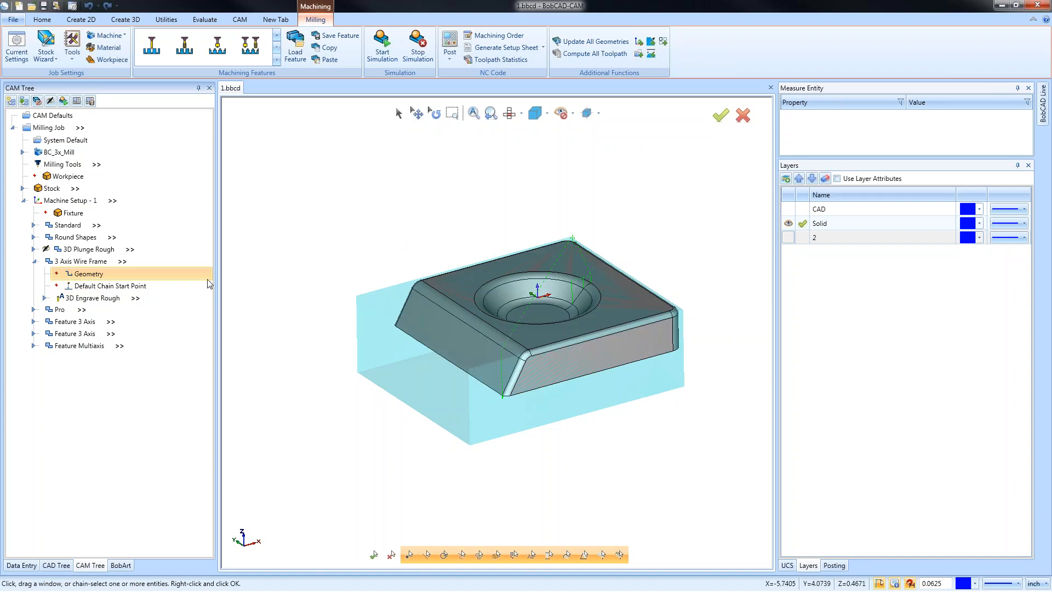
{"action": "right_click", "coordinate": [93, 298]}
{"action": "left_click", "coordinate": [140, 312]}
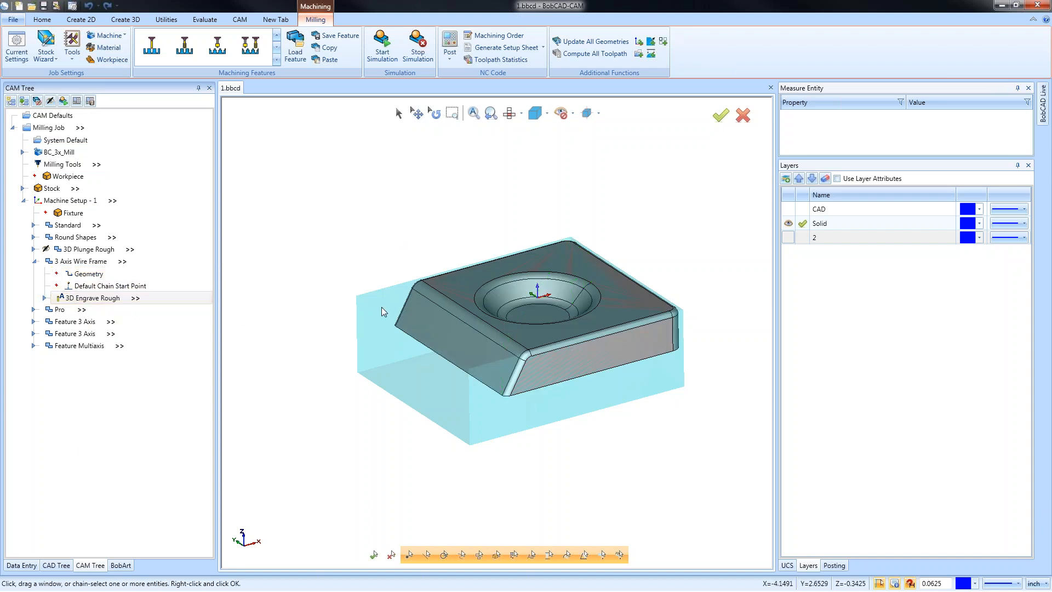
Switch to the top view of the part and add a new layer.
{"action": "left_click", "coordinate": [509, 112]}
{"action": "right_click", "coordinate": [832, 270]}
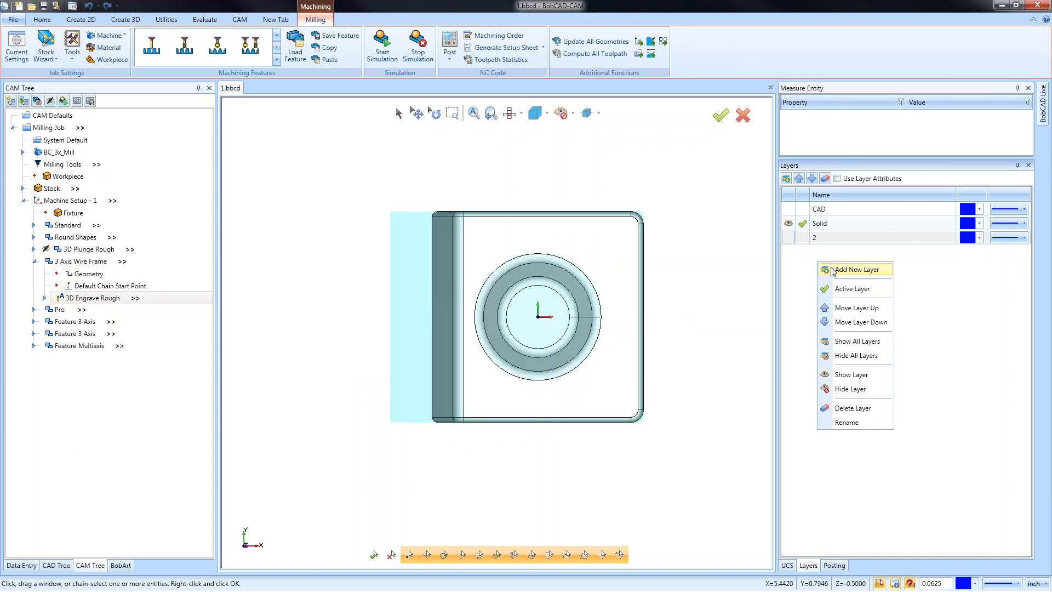
{"action": "left_click", "coordinate": [855, 269]}
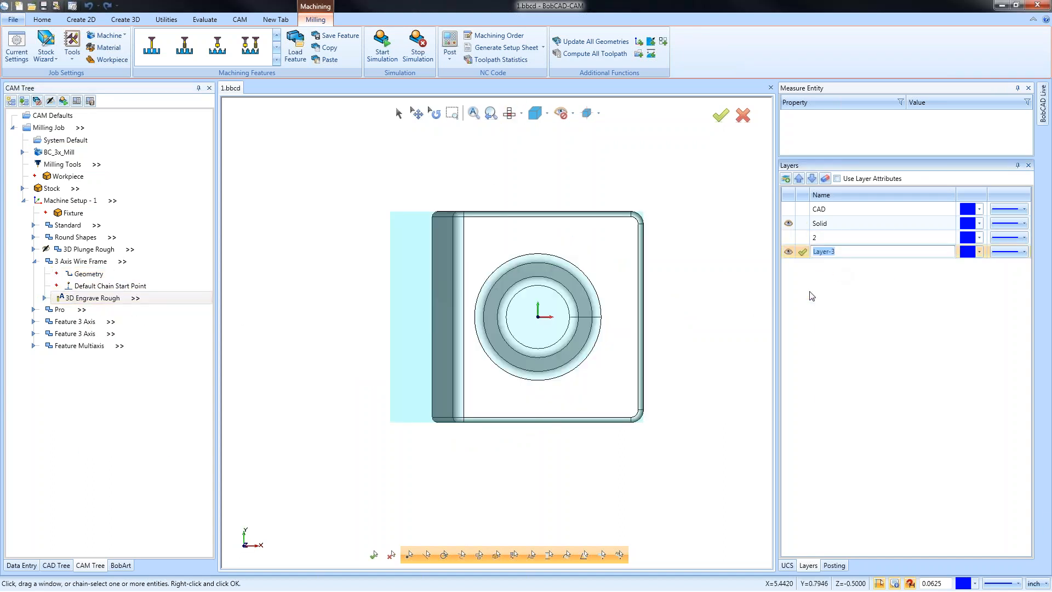
Sketch a continuous open chain of six straight lines across the part's top and into the bowl, with the first line about 4.3 inches long.
{"action": "left_click", "coordinate": [81, 19]}
{"action": "left_click", "coordinate": [37, 44]}
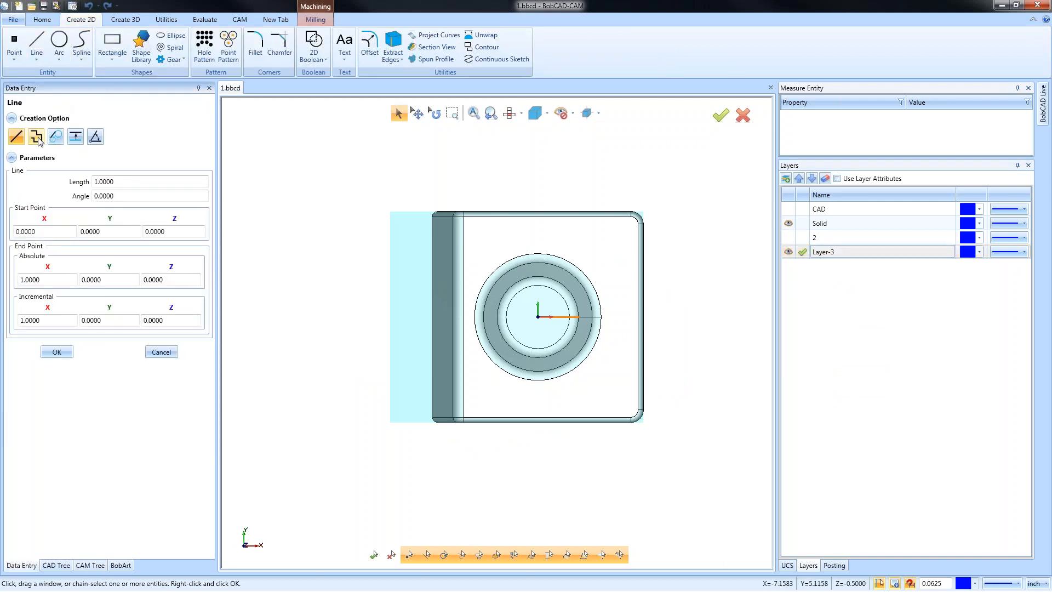
{"action": "left_click", "coordinate": [39, 139]}
{"action": "left_click", "coordinate": [400, 399]}
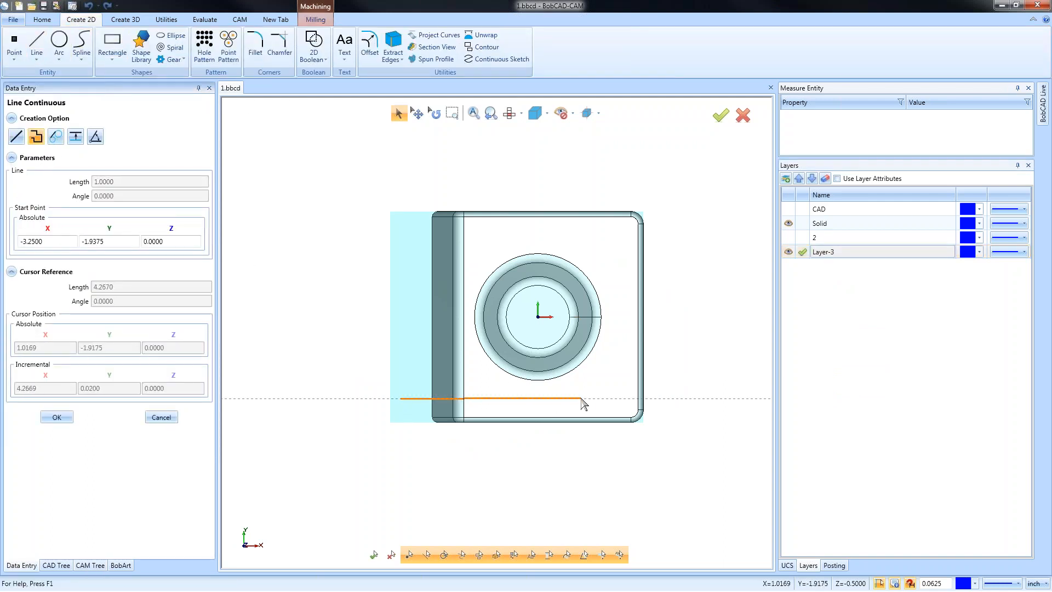
{"action": "left_click", "coordinate": [581, 399]}
{"action": "left_click", "coordinate": [619, 359]}
{"action": "left_click", "coordinate": [620, 256]}
{"action": "left_click", "coordinate": [547, 234]}
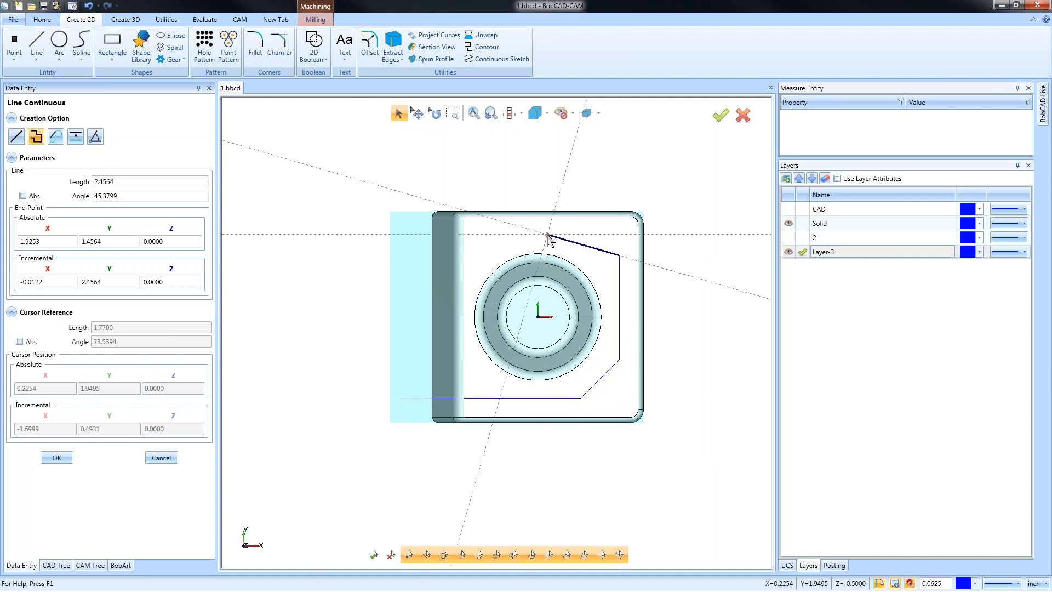
{"action": "left_click", "coordinate": [539, 316]}
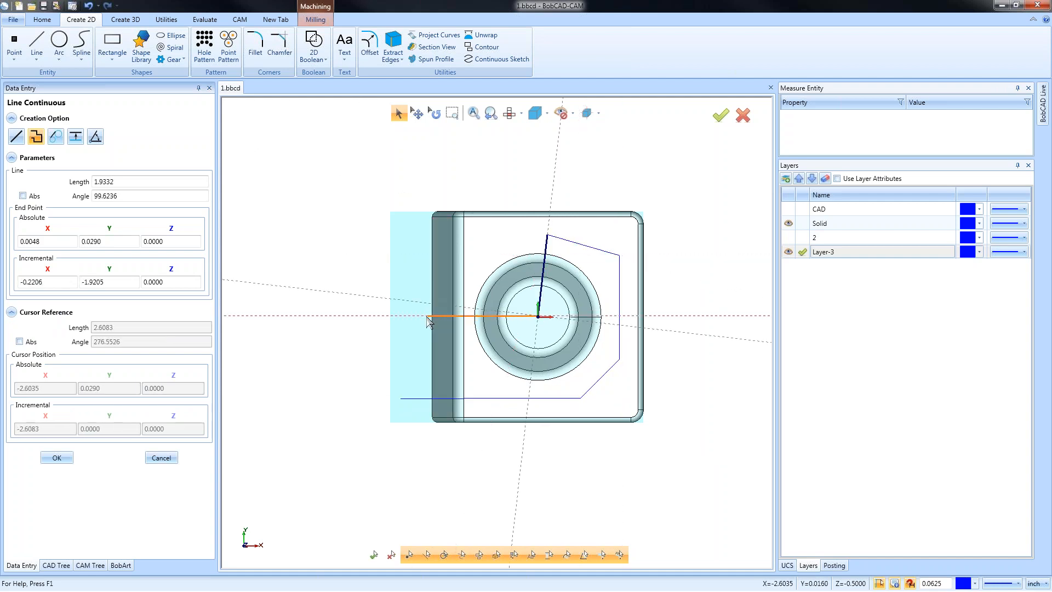
{"action": "left_click", "coordinate": [428, 316]}
{"action": "right_click", "coordinate": [427, 317]}
{"action": "left_click", "coordinate": [482, 324]}
{"action": "middle_click_drag", "start_coordinate": [540, 497], "coordinate": [581, 433]}
{"action": "right_click", "coordinate": [658, 169]}
{"action": "left_click", "coordinate": [695, 189]}
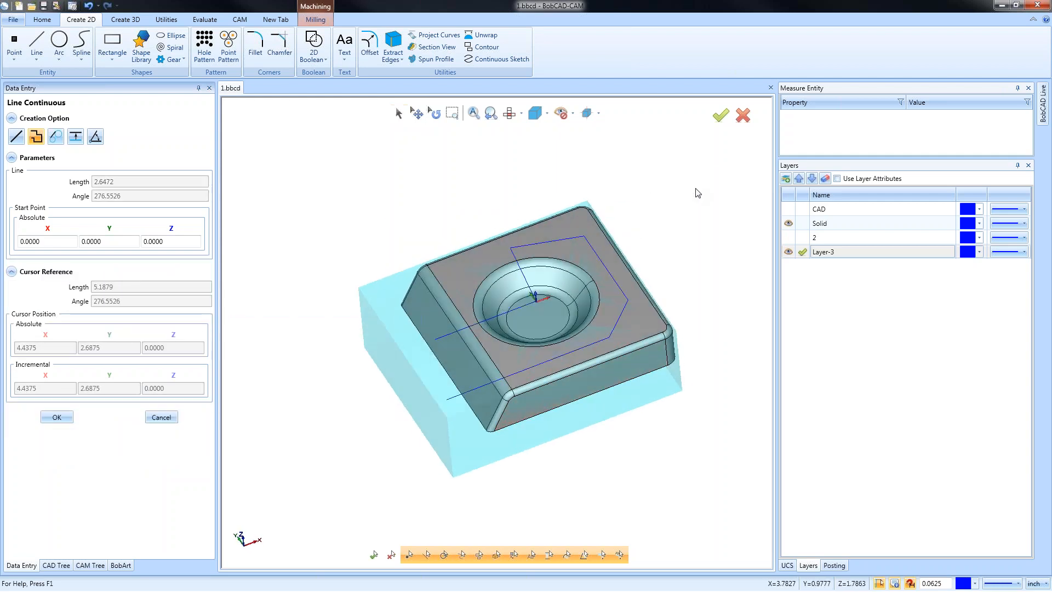
Fillet all corners of the sketched line chain with a 0.25 radius, keeping Trim enabled.
{"action": "left_click", "coordinate": [126, 19]}
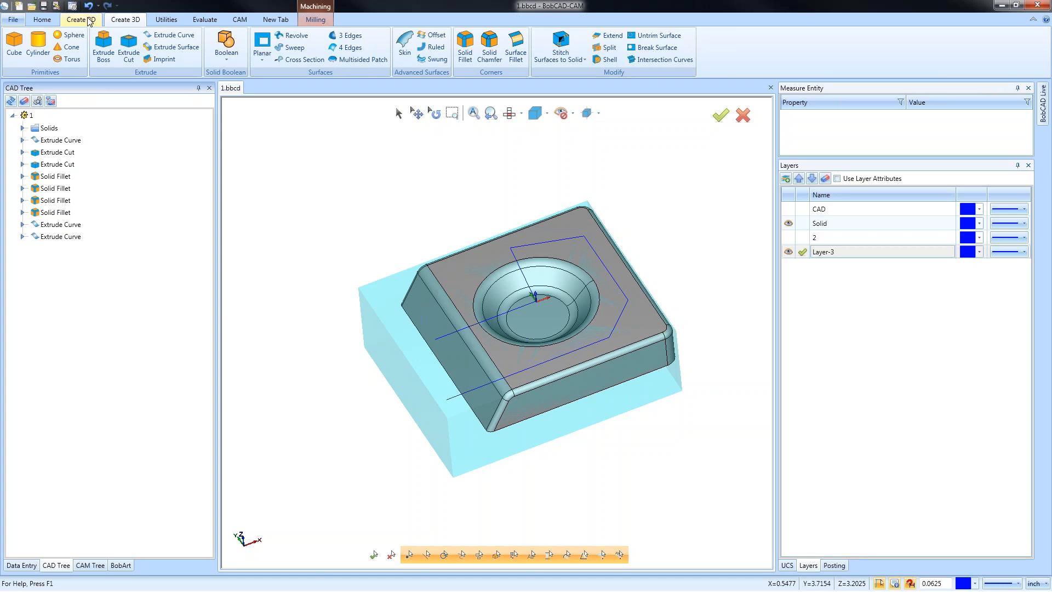
{"action": "left_click", "coordinate": [88, 19]}
{"action": "left_click", "coordinate": [256, 46]}
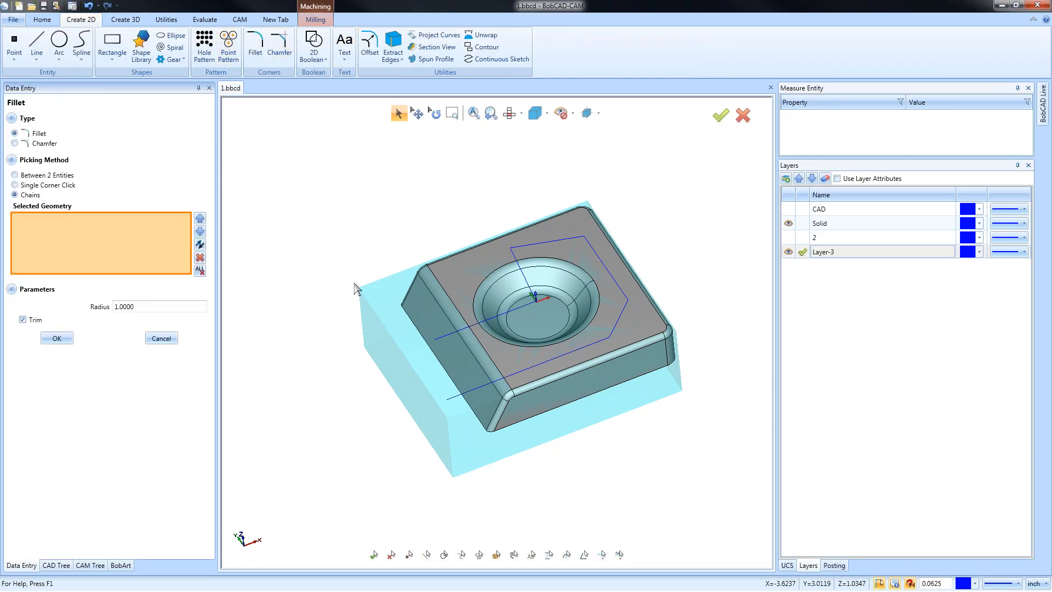
{"action": "left_click", "coordinate": [442, 334]}
{"action": "left_click", "coordinate": [24, 195]}
{"action": "left_click", "coordinate": [443, 336]}
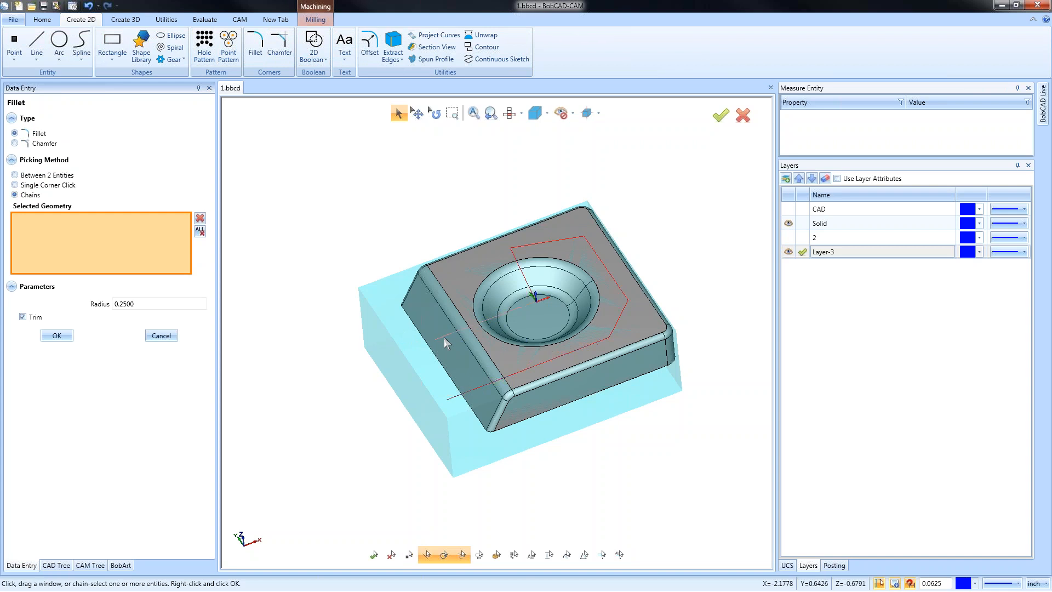
{"action": "left_click", "coordinate": [57, 335]}
{"action": "left_click", "coordinate": [161, 335]}
{"action": "middle_click_drag", "start_coordinate": [492, 360], "coordinate": [533, 418]}
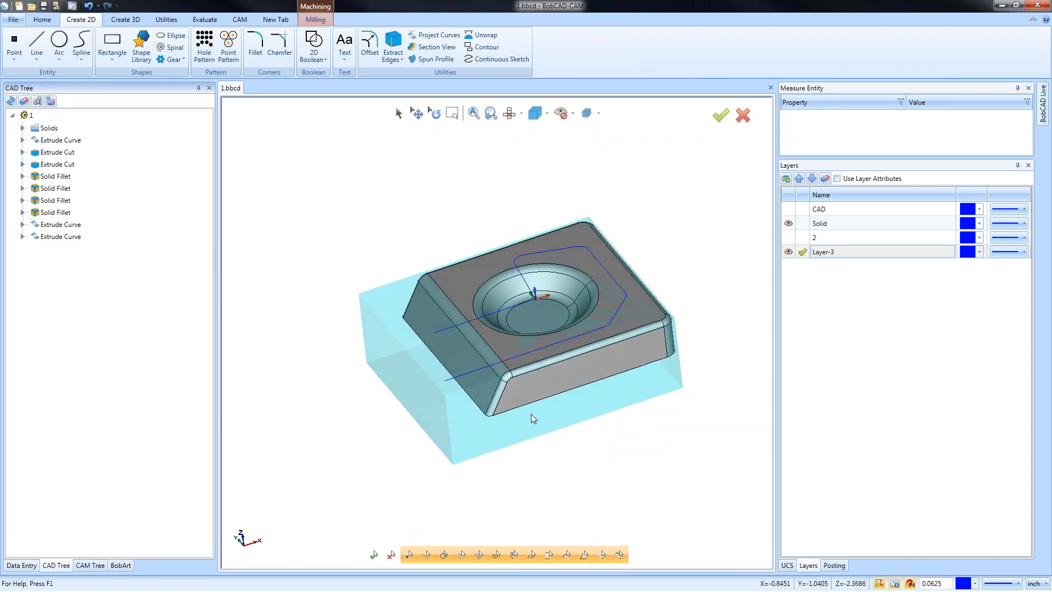
Add another new layer and project the filleted chain onto the solid with Project Curves.
{"action": "right_click", "coordinate": [812, 275]}
{"action": "left_click", "coordinate": [834, 281]}
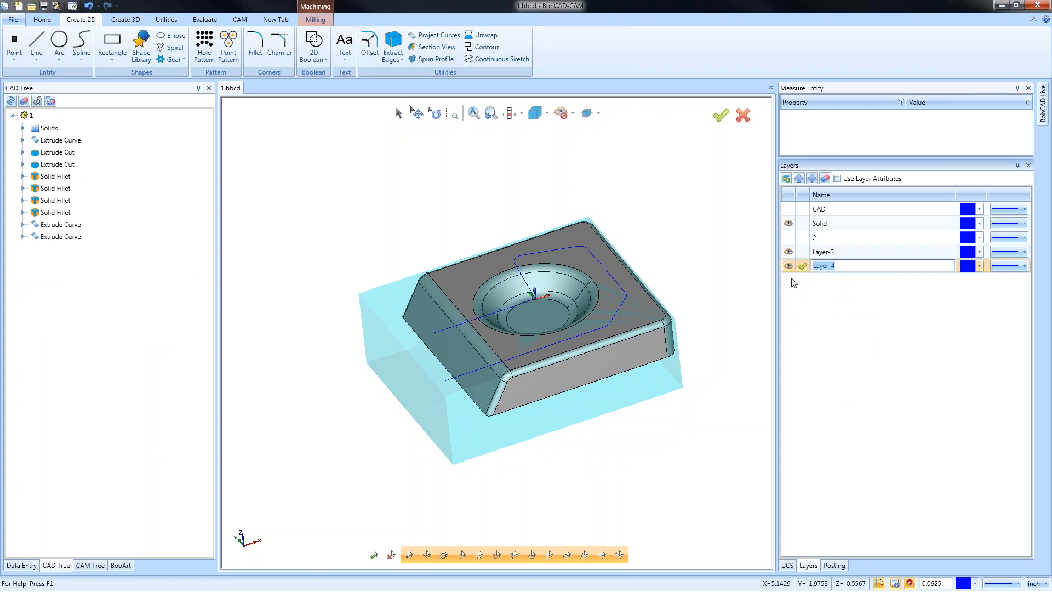
{"action": "left_click", "coordinate": [135, 20]}
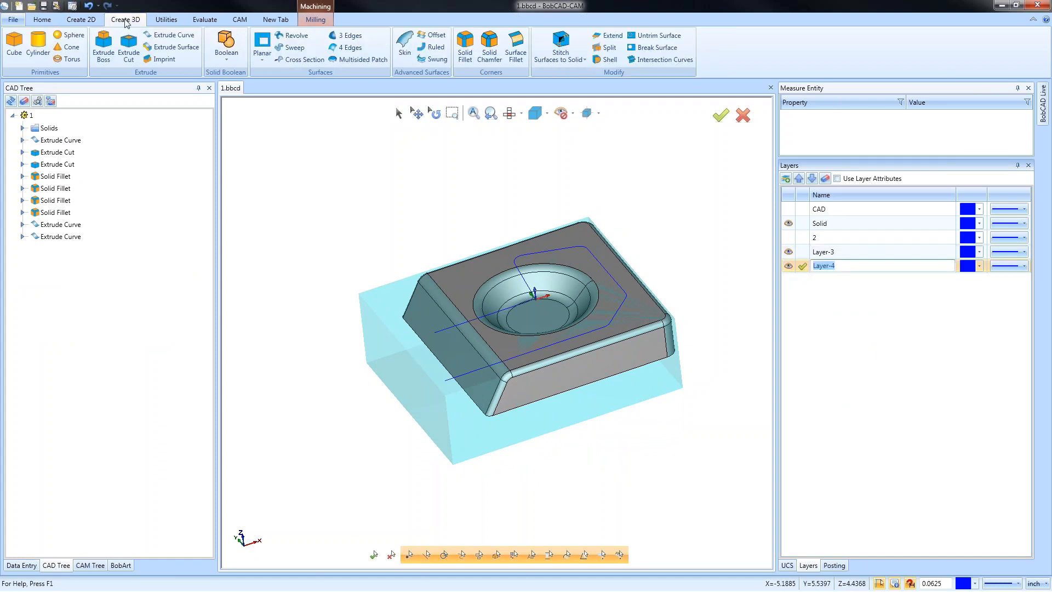
{"action": "left_click", "coordinate": [81, 20]}
{"action": "left_click", "coordinate": [433, 35]}
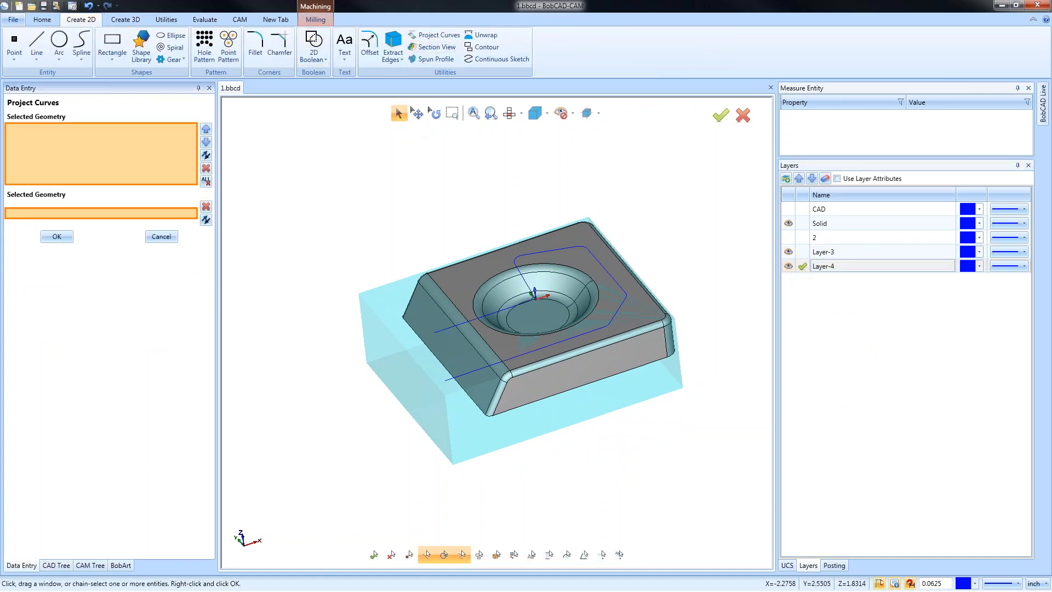
{"action": "left_click", "coordinate": [442, 329]}
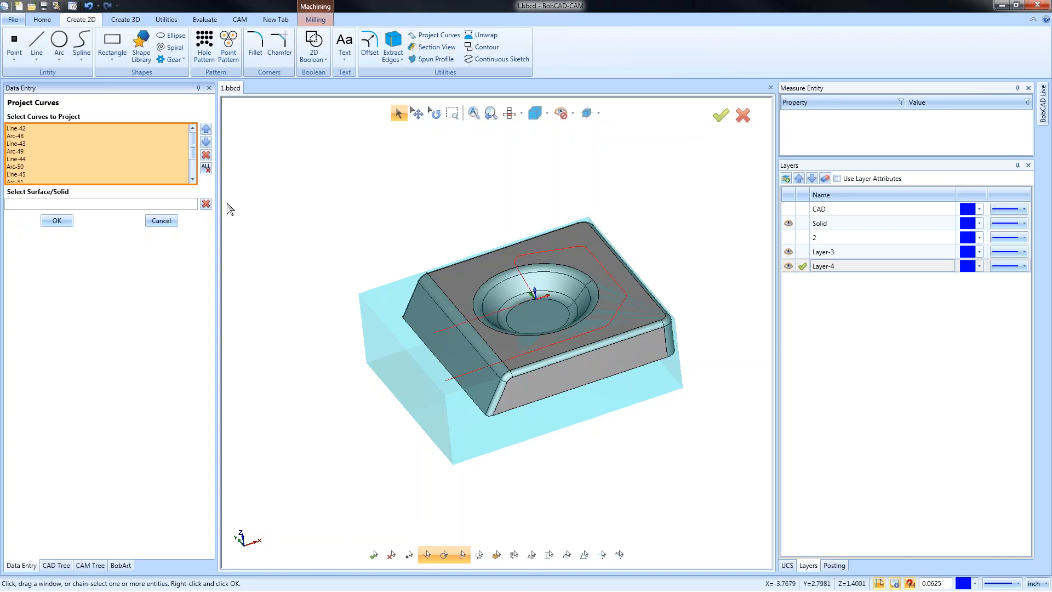
{"action": "left_click", "coordinate": [92, 205]}
{"action": "left_click", "coordinate": [463, 288]}
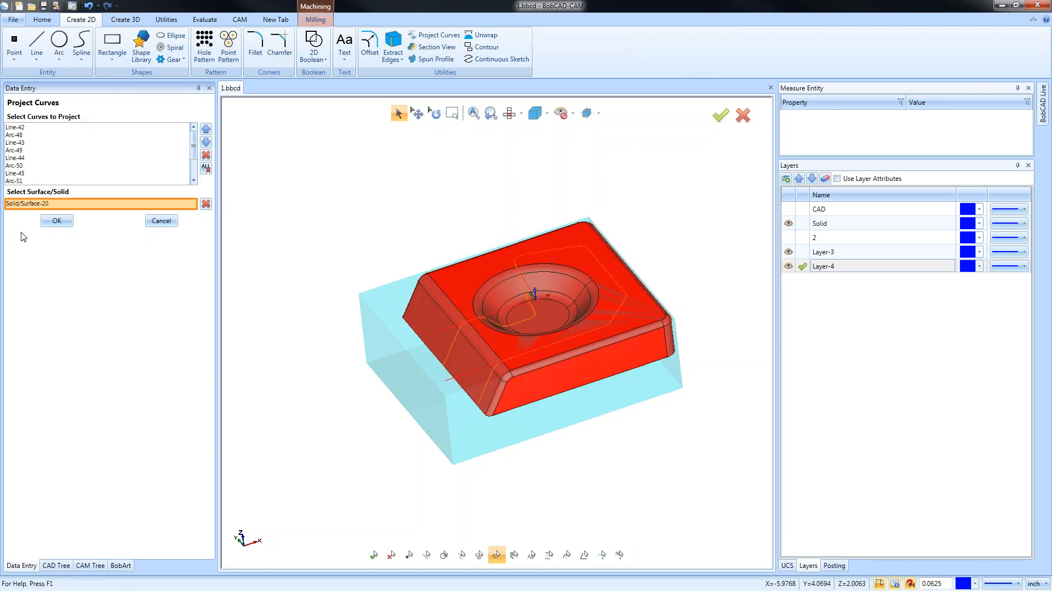
{"action": "left_click", "coordinate": [56, 221]}
Hide Layer-3 and the Solid layer to isolate the projected curves.
{"action": "left_click", "coordinate": [788, 252]}
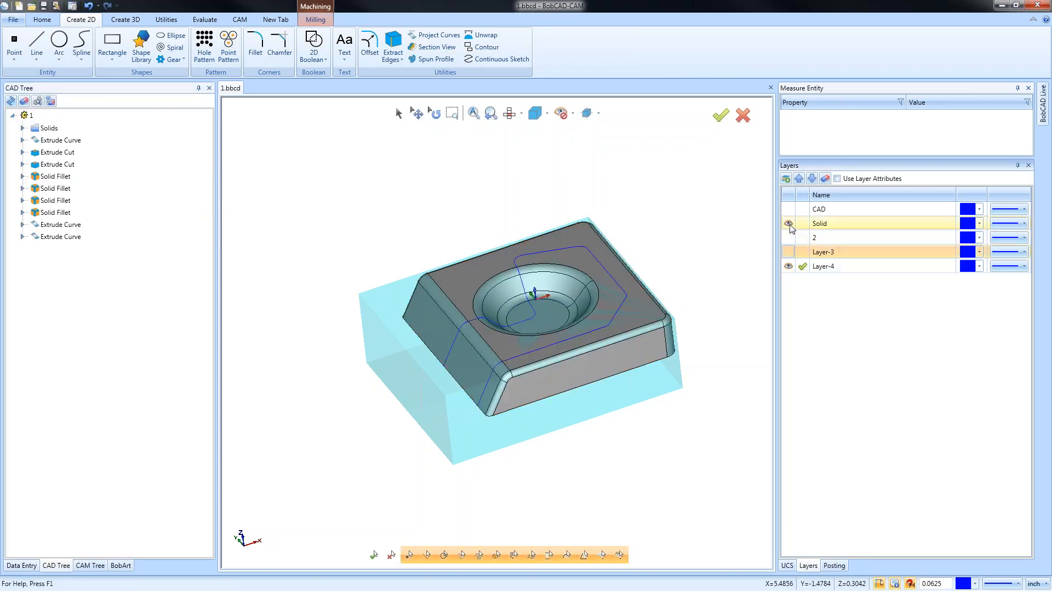
{"action": "left_click", "coordinate": [789, 224]}
{"action": "middle_click_drag", "start_coordinate": [552, 359], "coordinate": [567, 350]}
In the front view, window-select the unwanted projected curves along the underside of the part and delete them.
{"action": "key", "text": "2"}
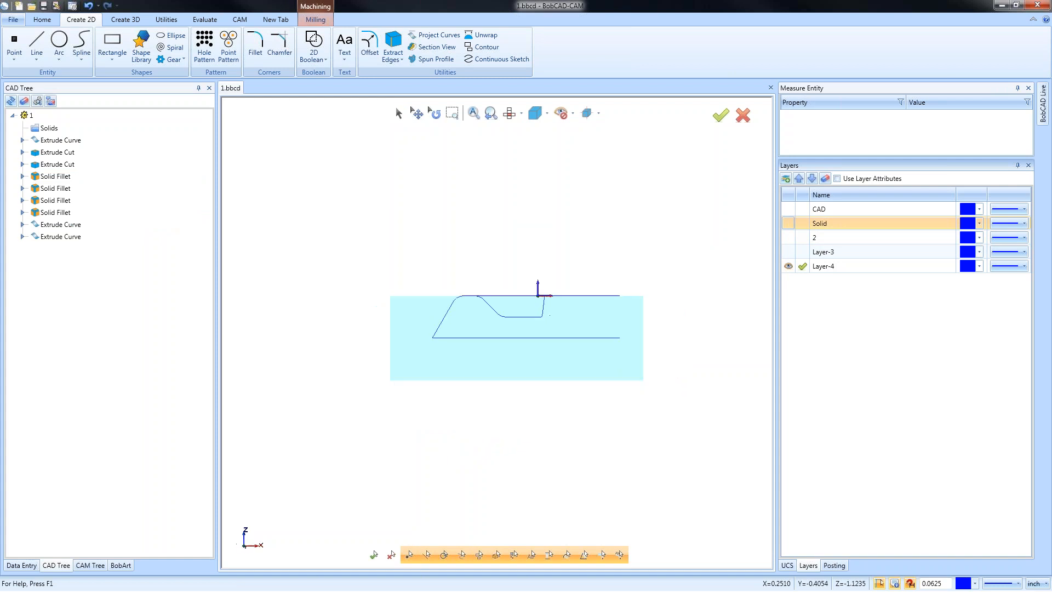
{"action": "middle_click_drag", "start_coordinate": [457, 278], "coordinate": [472, 304]}
{"action": "scroll", "coordinate": [442, 260], "scroll_direction": "down", "scroll_amount": 2}
{"action": "left_click", "coordinate": [399, 112]}
{"action": "key", "text": "1"}
{"action": "key", "text": "2"}
{"action": "left_click_drag", "start_coordinate": [464, 312], "coordinate": [612, 363]}
{"action": "key", "text": "Delete"}
{"action": "key", "text": "7"}
{"action": "middle_click_drag", "start_coordinate": [543, 386], "coordinate": [540, 351]}
Reselect the 3 Axis Wire Frame feature's geometry, using the projected curve chain.
{"action": "left_click", "coordinate": [89, 566]}
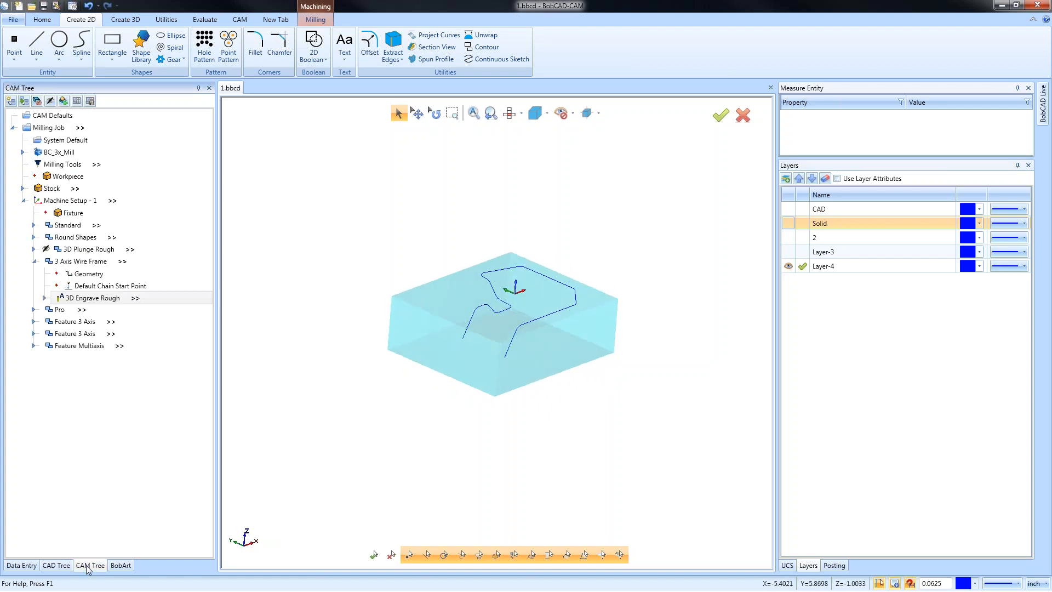
{"action": "right_click", "coordinate": [88, 274]}
{"action": "left_click", "coordinate": [99, 287]}
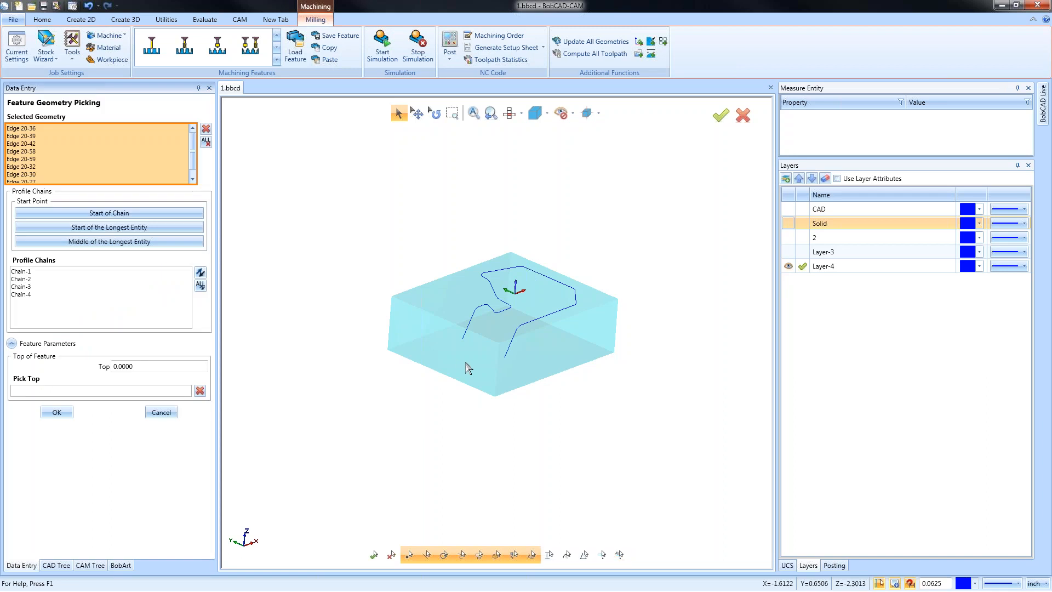
{"action": "left_click", "coordinate": [466, 337]}
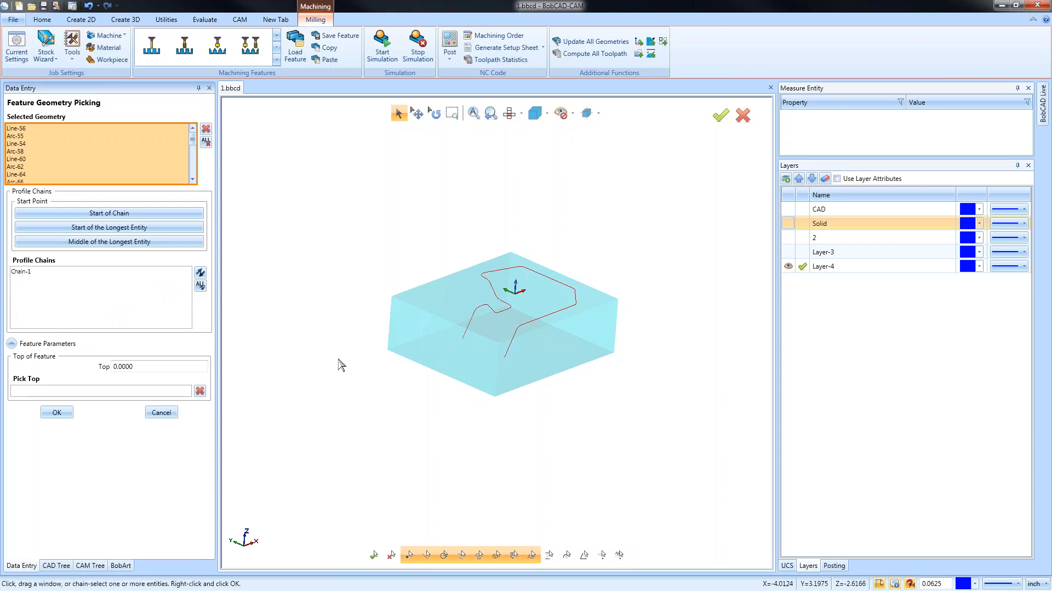
{"action": "left_click", "coordinate": [56, 411]}
Compute the 3D Engrave Rough toolpath, show the Solid layer again and inspect the passes in wireframe display.
{"action": "right_click", "coordinate": [138, 298]}
{"action": "left_click", "coordinate": [161, 319]}
{"action": "middle_click_drag", "start_coordinate": [525, 356], "coordinate": [550, 360]}
{"action": "left_click", "coordinate": [787, 223]}
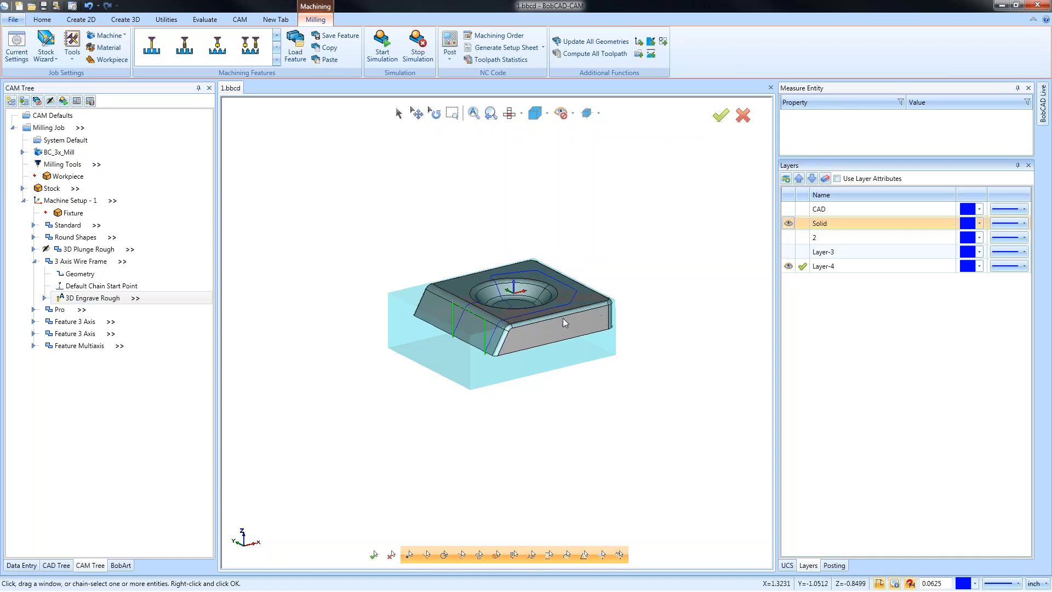
{"action": "scroll", "coordinate": [563, 415], "scroll_direction": "up", "scroll_amount": 2}
{"action": "key", "text": "ctrl+w"}
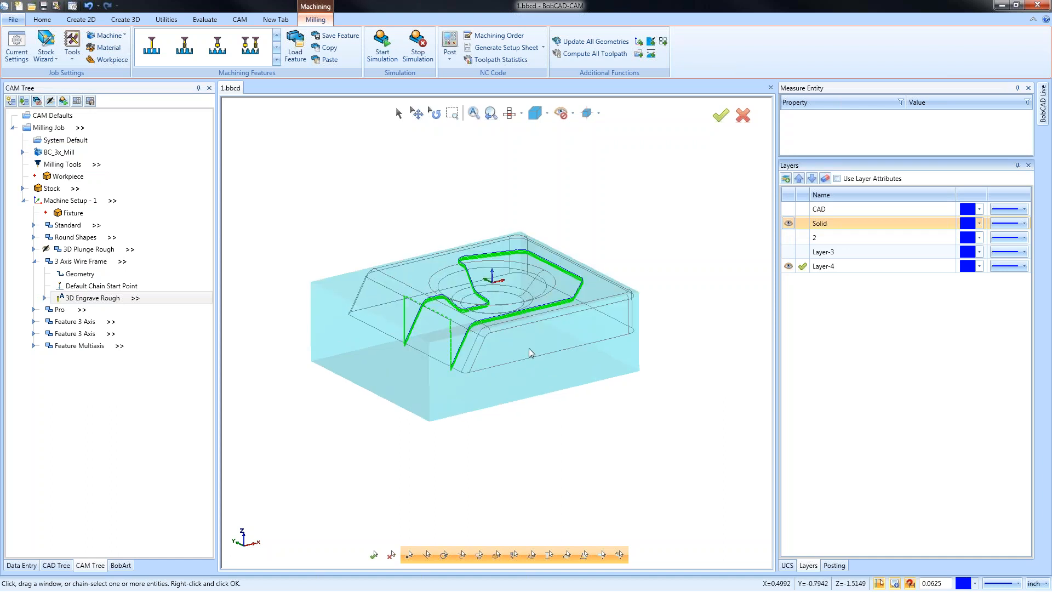
{"action": "scroll", "coordinate": [528, 347], "scroll_direction": "up", "scroll_amount": 2}
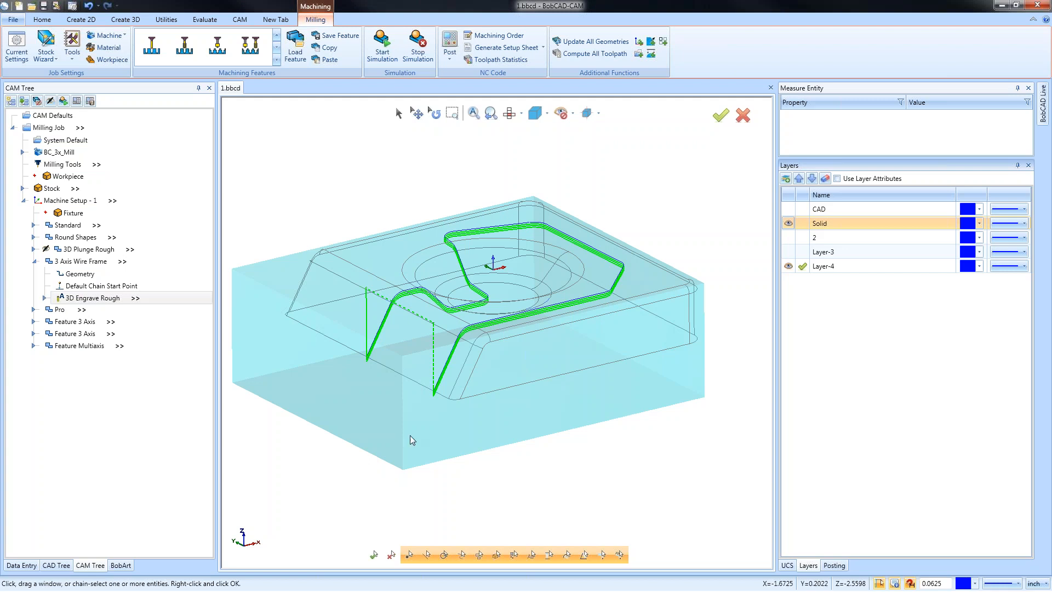
Collapse the 3 Axis Wire Frame feature and blank its toolpath.
{"action": "left_click", "coordinate": [35, 262]}
{"action": "right_click", "coordinate": [78, 263]}
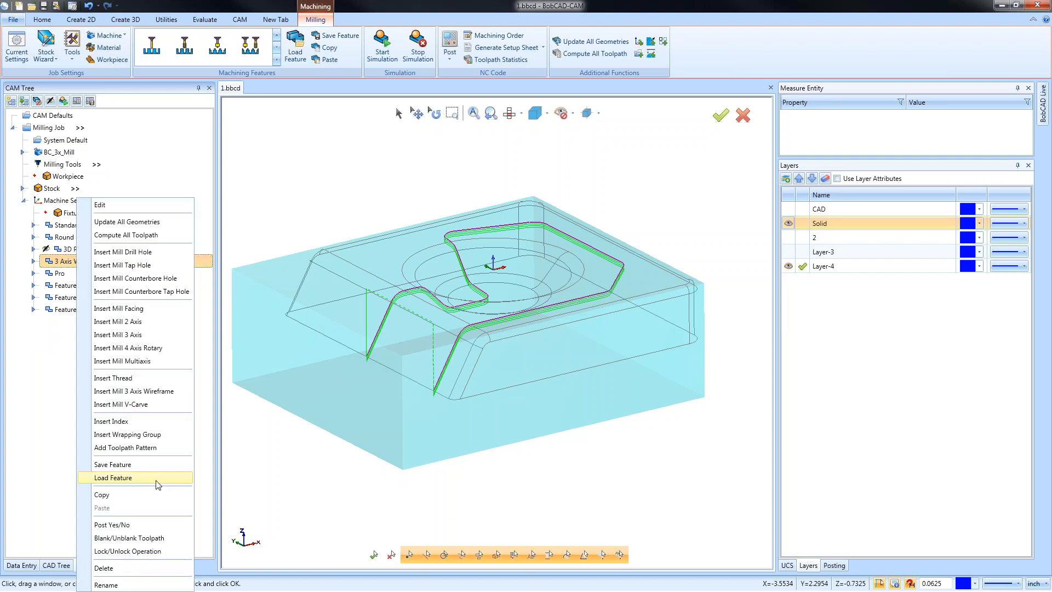
{"action": "left_click", "coordinate": [155, 535]}
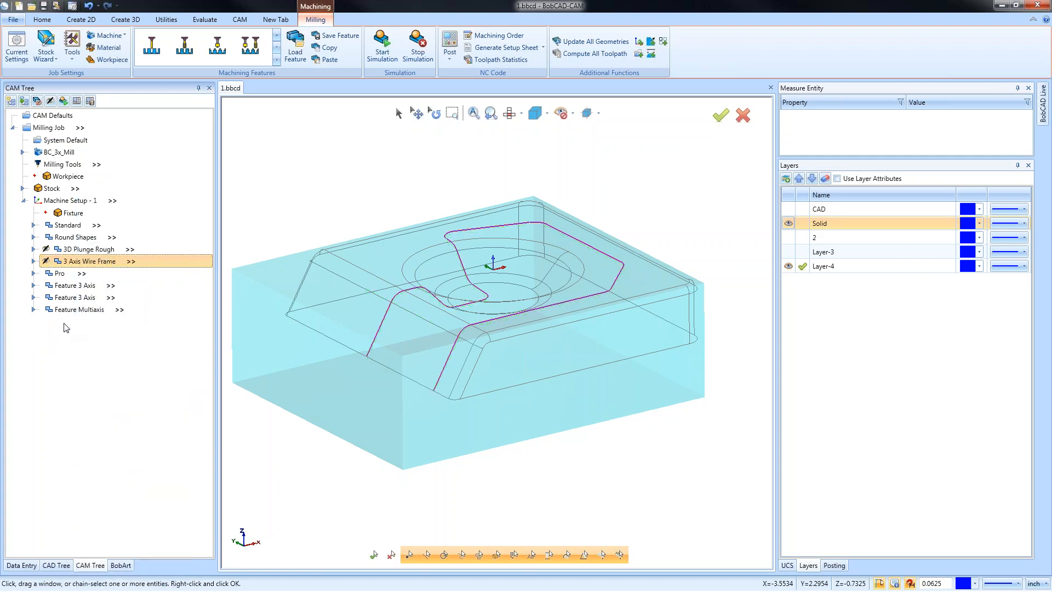
Expand the Standard feature, restore shaded display, make Solid the active layer and hide Layer-4.
{"action": "left_click", "coordinate": [34, 226]}
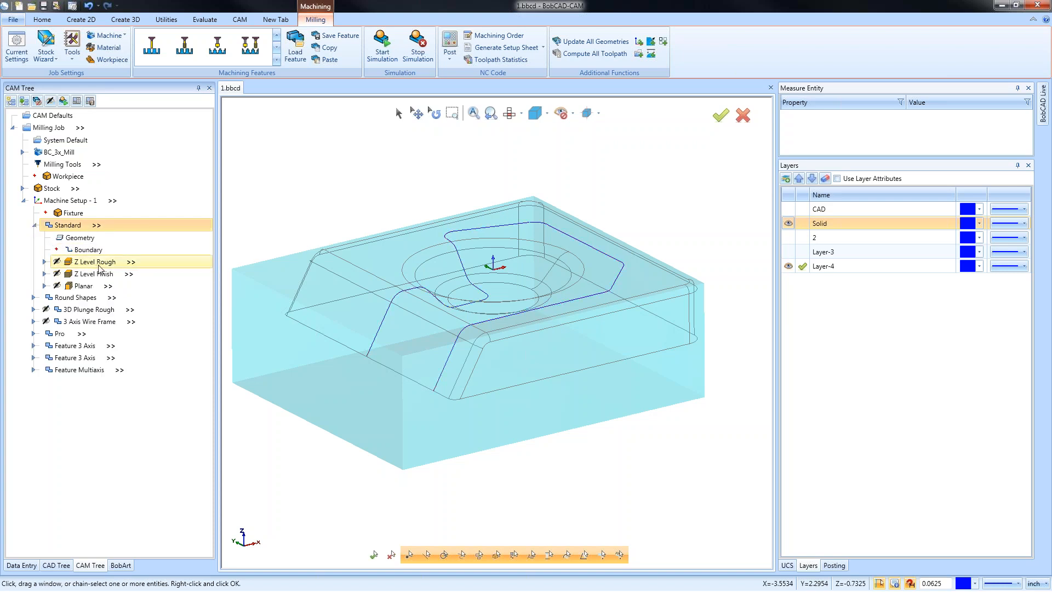
{"action": "key", "text": "ctrl+w"}
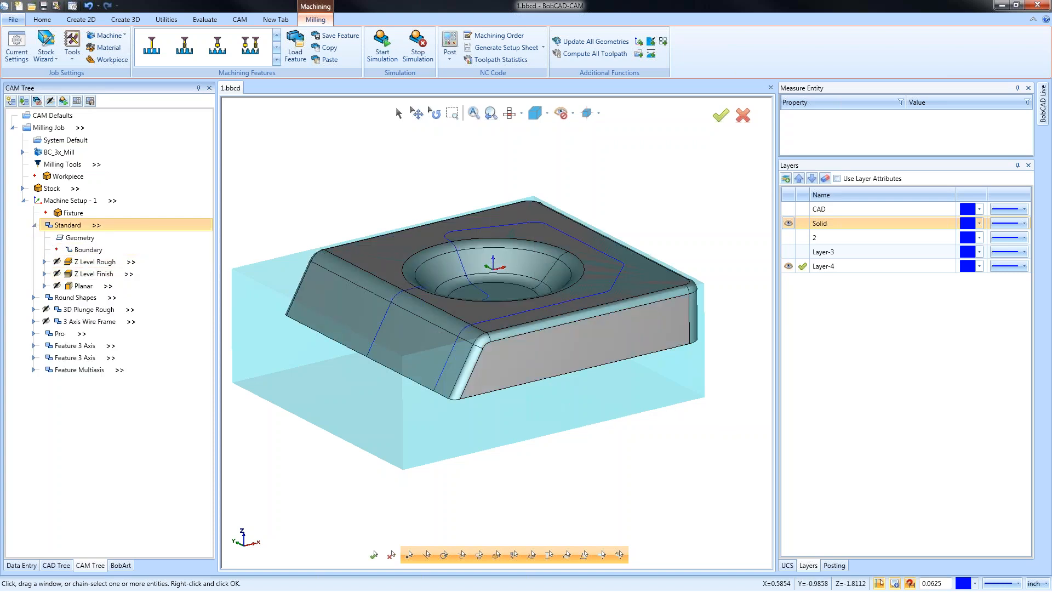
{"action": "middle_click_drag", "start_coordinate": [555, 383], "coordinate": [566, 382]}
{"action": "left_click", "coordinate": [802, 223]}
{"action": "left_click", "coordinate": [789, 266]}
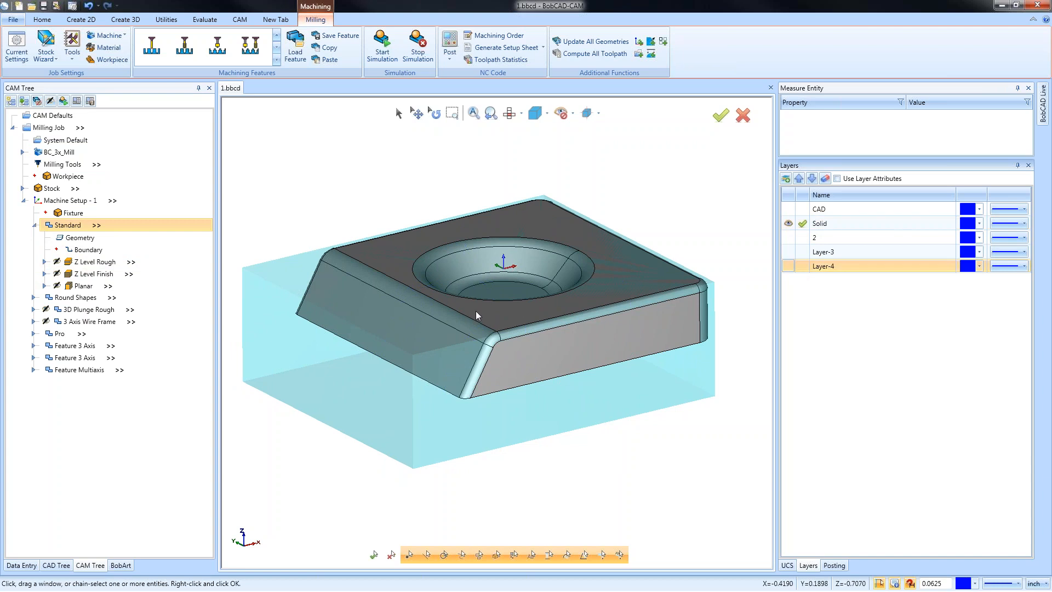
Preview the Z Level Rough toolpath of the Standard feature on the part.
{"action": "middle_click_drag", "start_coordinate": [476, 311], "coordinate": [475, 330]}
{"action": "left_click", "coordinate": [138, 263]}
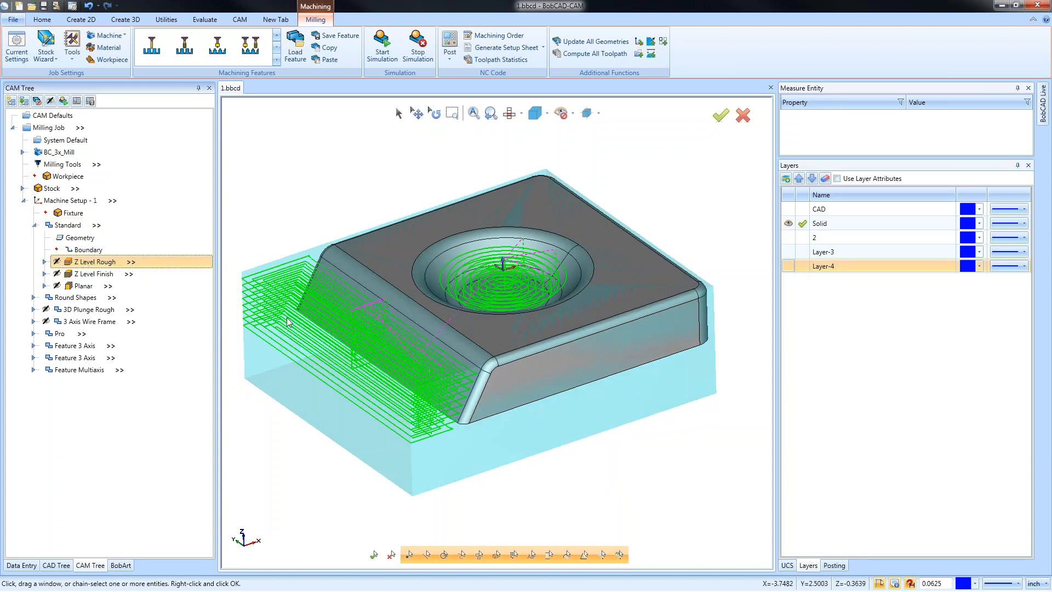
{"action": "scroll", "coordinate": [352, 341], "scroll_direction": "down", "scroll_amount": 1}
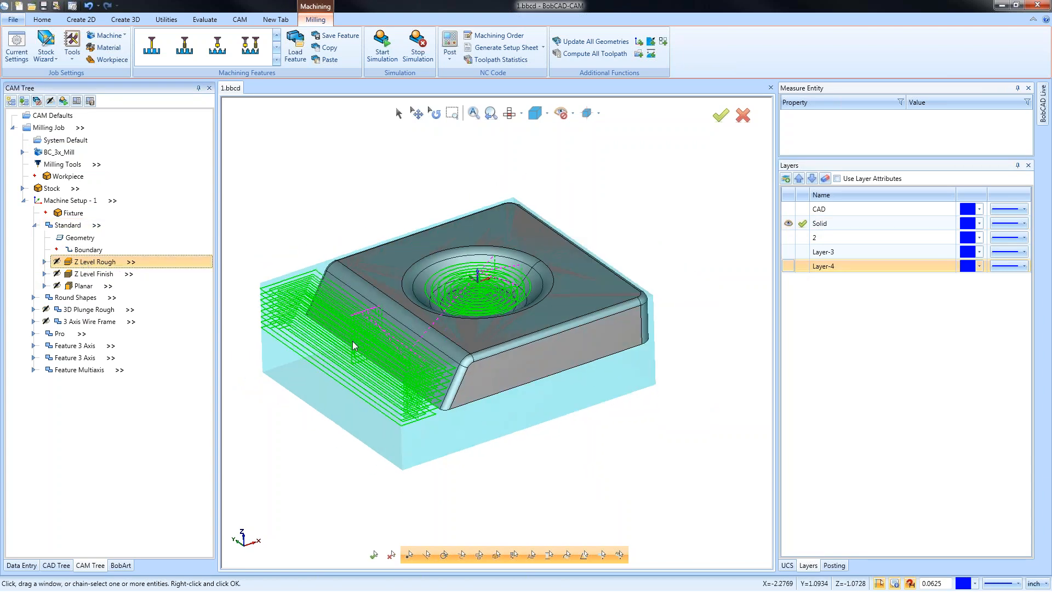
Redefine the stock in the Stock Wizard with its negative X and Z offsets set to 0.
{"action": "right_click", "coordinate": [48, 190]}
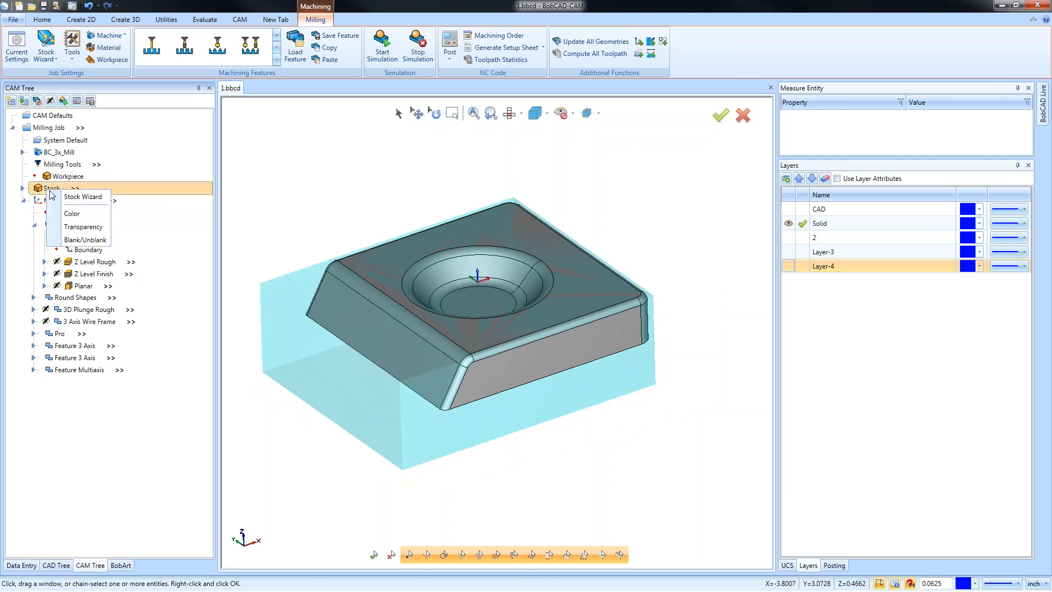
{"action": "left_click", "coordinate": [92, 198]}
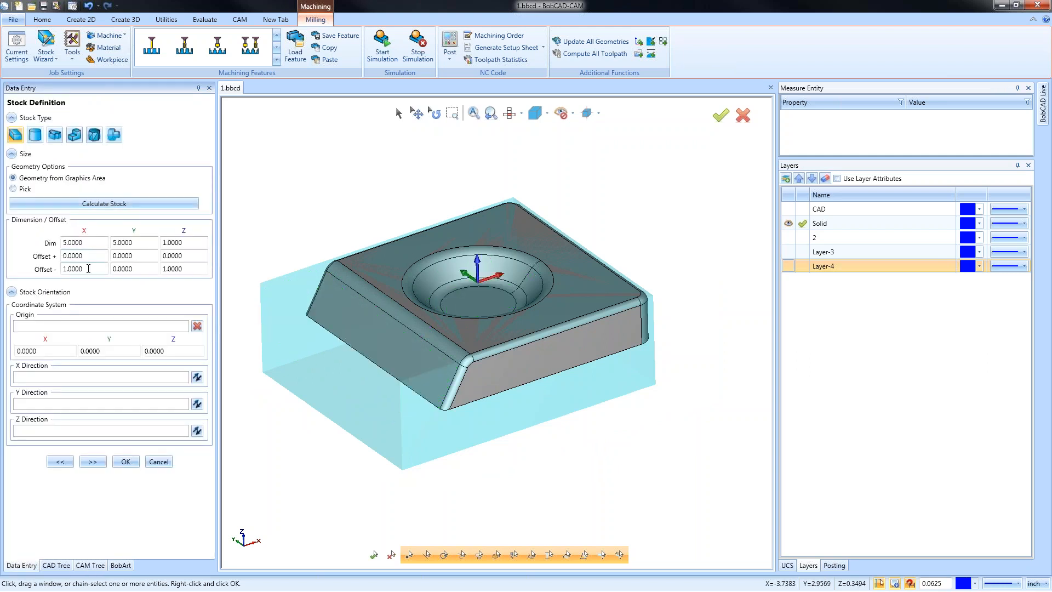
{"action": "key", "text": "Tab"}
{"action": "key", "text": "Tab"}
{"action": "type", "text": "0"}
{"action": "key", "text": "Tab"}
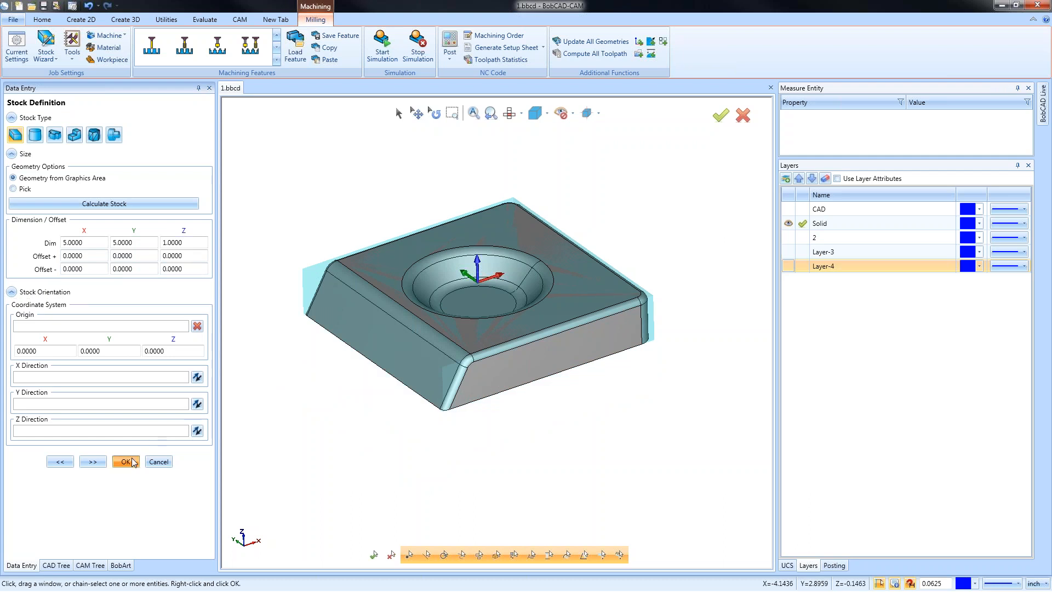
{"action": "left_click", "coordinate": [132, 462]}
Recompute the Z Level Rough and Z Level Finish toolpaths of the Standard feature for the resized stock.
{"action": "right_click", "coordinate": [96, 263]}
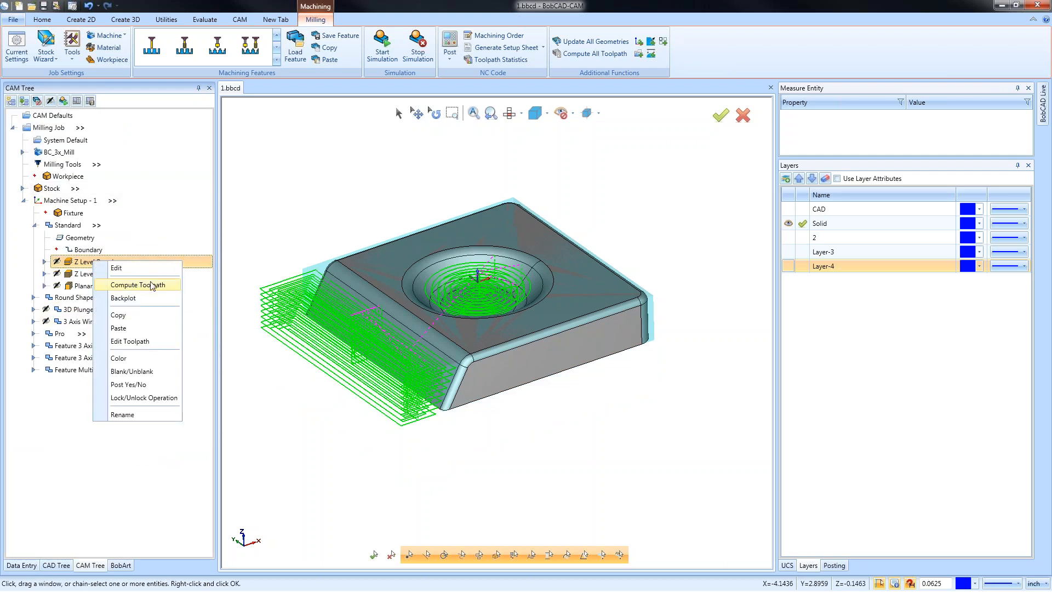
{"action": "left_click", "coordinate": [169, 284]}
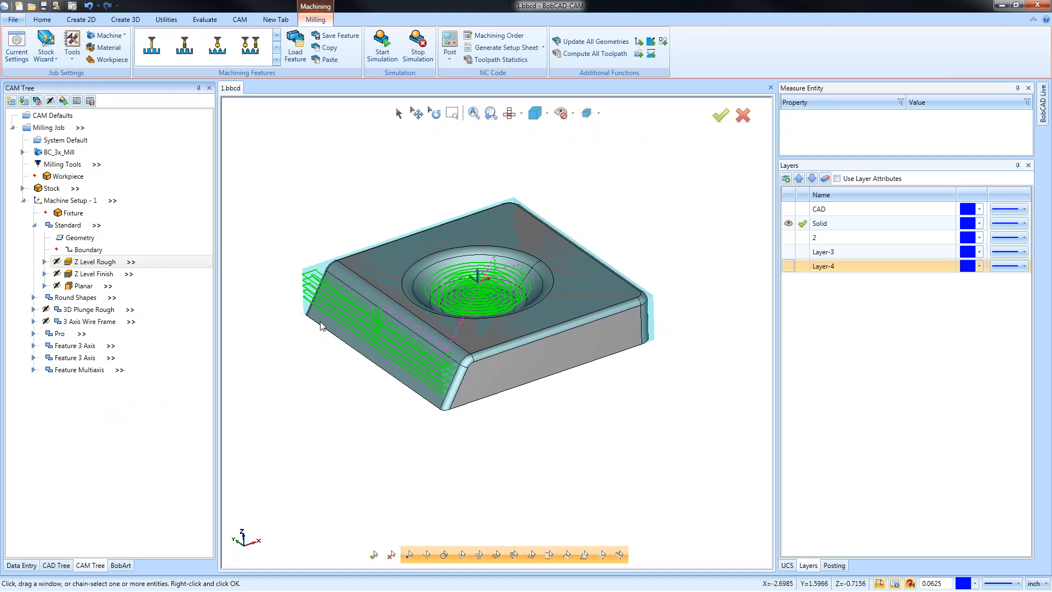
{"action": "left_click", "coordinate": [99, 274]}
{"action": "right_click", "coordinate": [97, 275]}
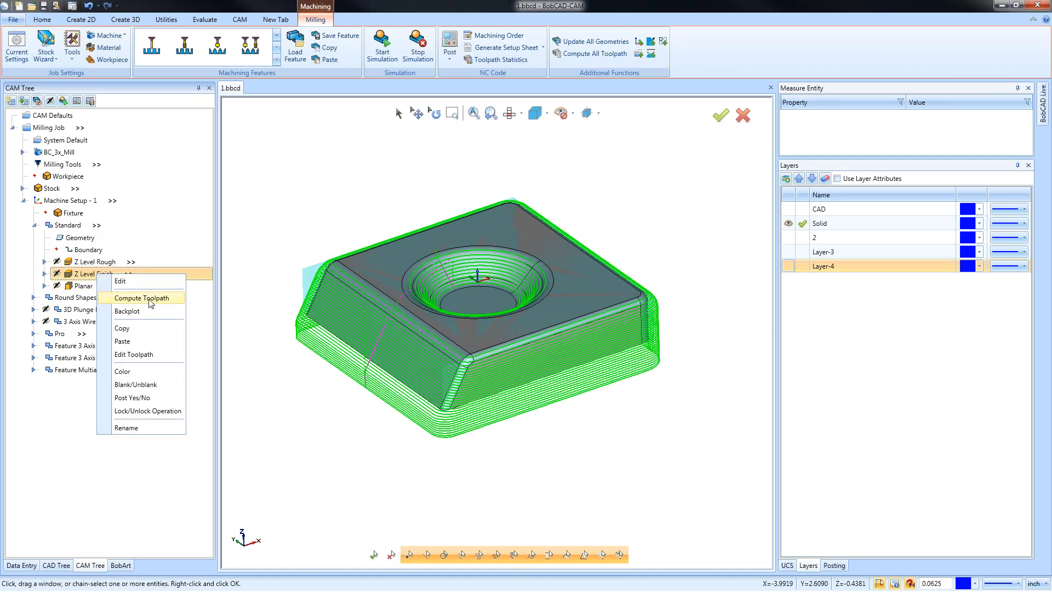
{"action": "left_click", "coordinate": [145, 298]}
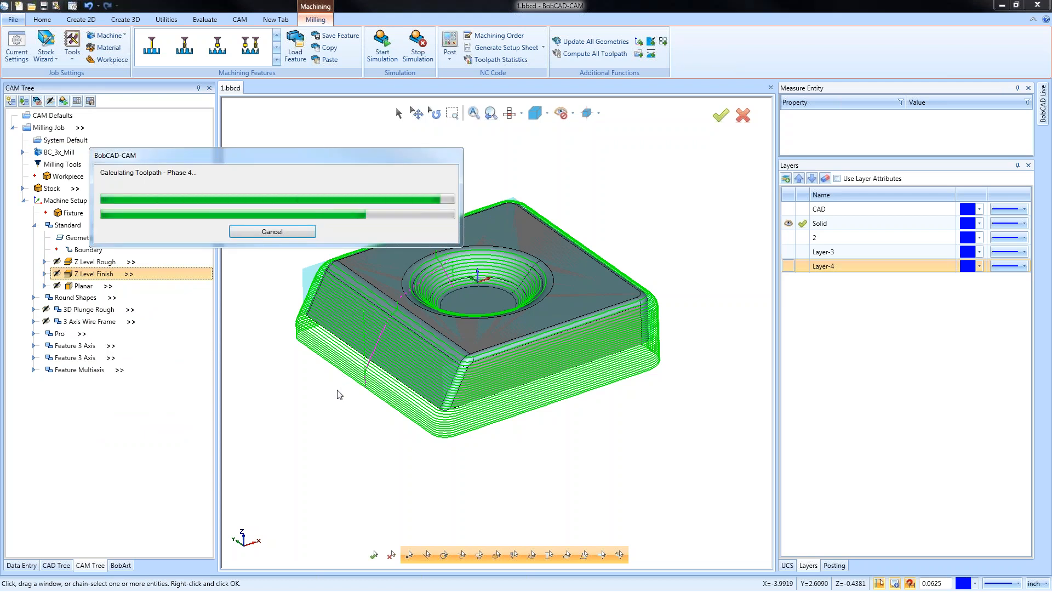
{"action": "mouse_move", "coordinate": [462, 411]}
{"action": "middle_mouse_down"}
{"action": "mouse_move", "coordinate": [469, 380]}
{"action": "mouse_move", "coordinate": [468, 399]}
{"action": "middle_mouse_up"}
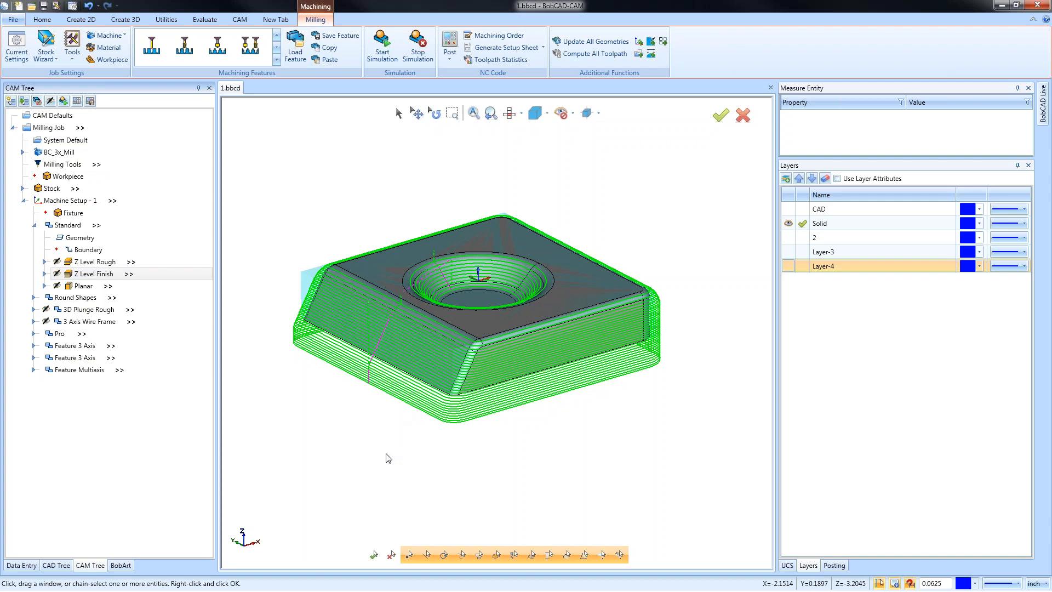
Review the Z Level Finish operation's cutting parameters and depth options in the Mill 3 Axis Wizard, and finish the wizard.
{"action": "left_click", "coordinate": [94, 274]}
{"action": "right_click", "coordinate": [94, 273]}
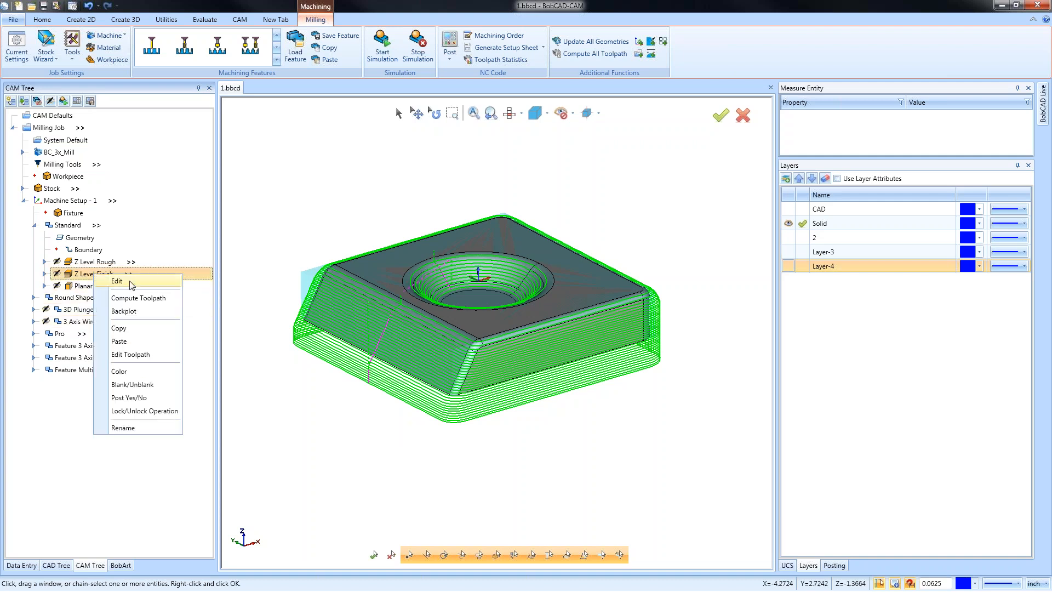
{"action": "left_click", "coordinate": [131, 280]}
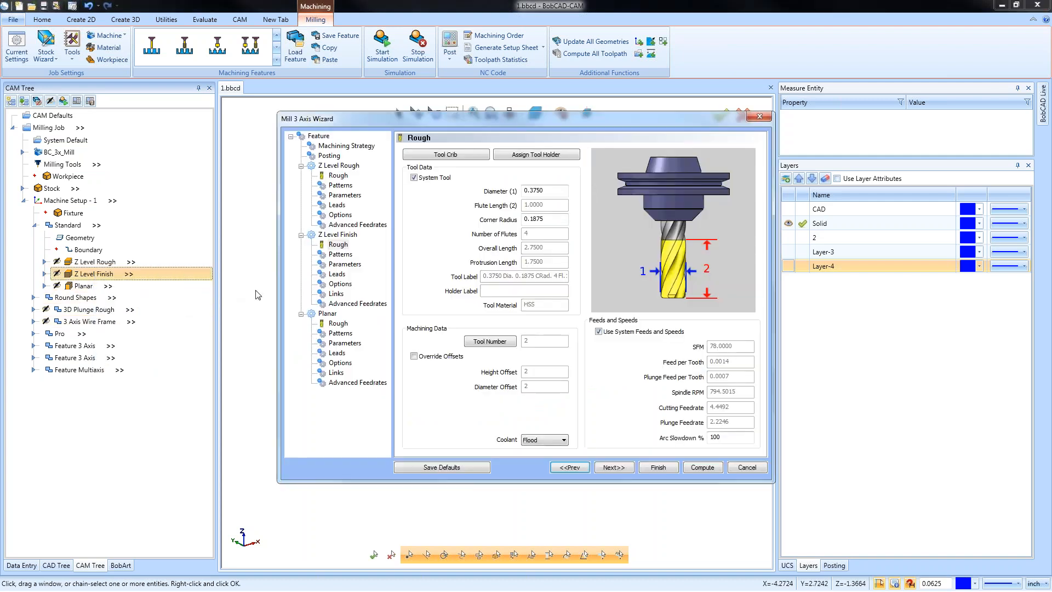
{"action": "left_click", "coordinate": [340, 284]}
{"action": "left_click", "coordinate": [350, 265]}
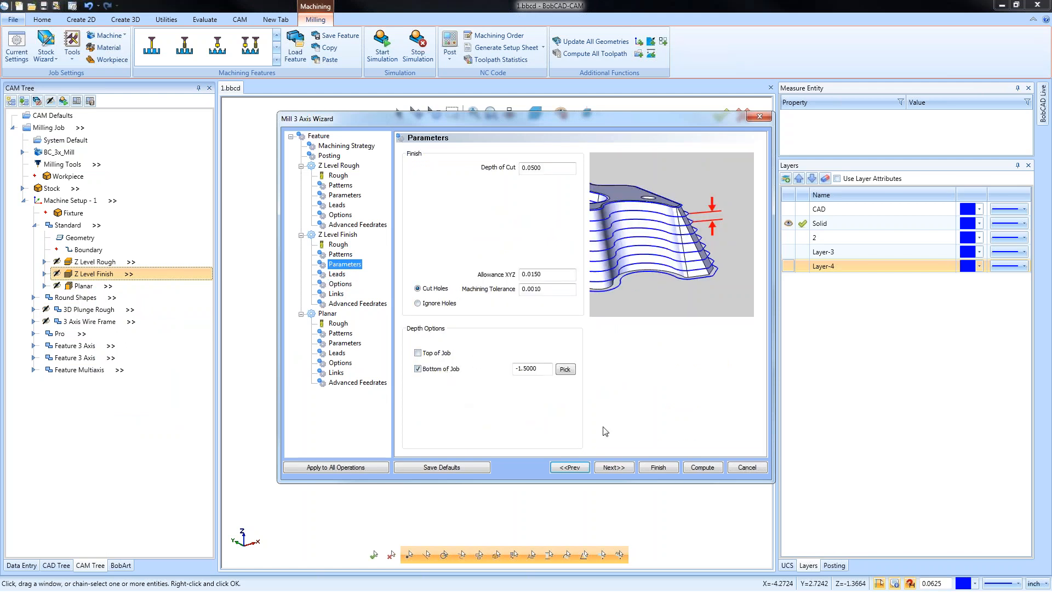
{"action": "left_click", "coordinate": [658, 467]}
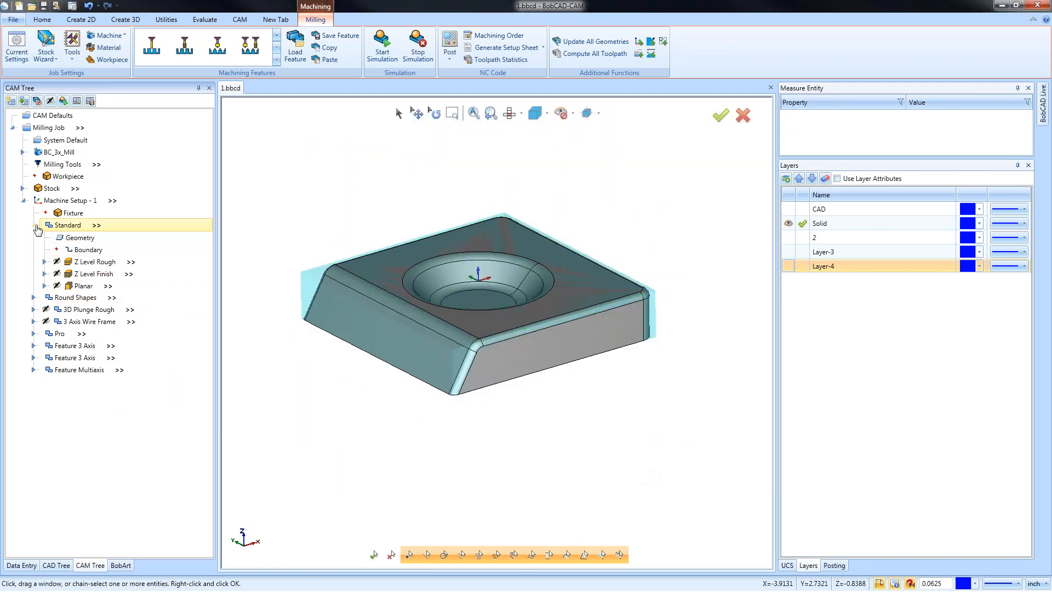
Expand the Round Shapes feature and preview the Planar toolpath of the Standard feature on the part.
{"action": "left_click", "coordinate": [33, 225]}
{"action": "left_click", "coordinate": [33, 237]}
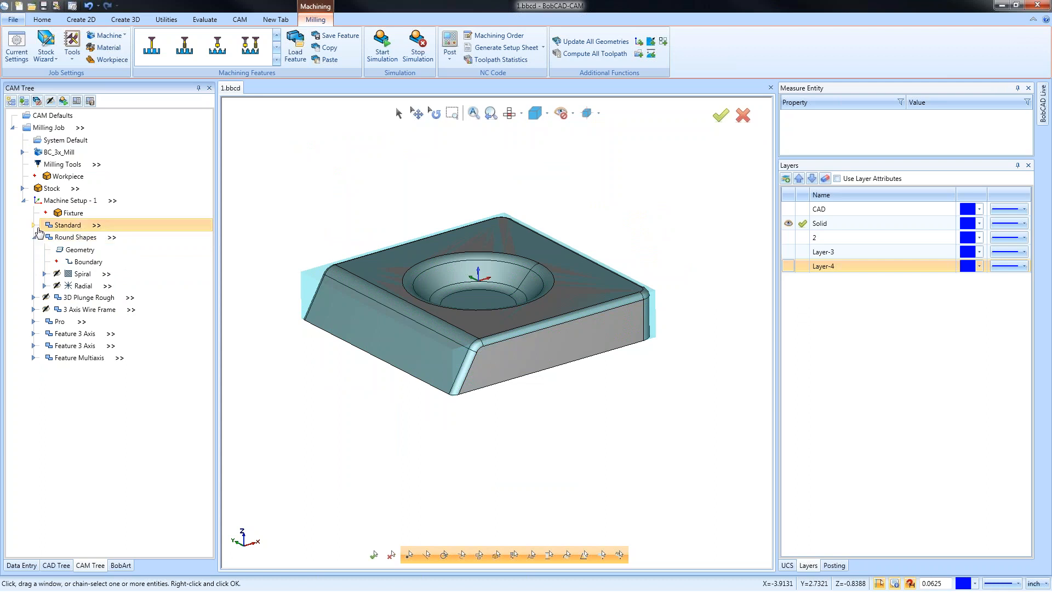
{"action": "left_click", "coordinate": [34, 225]}
{"action": "left_click", "coordinate": [84, 286]}
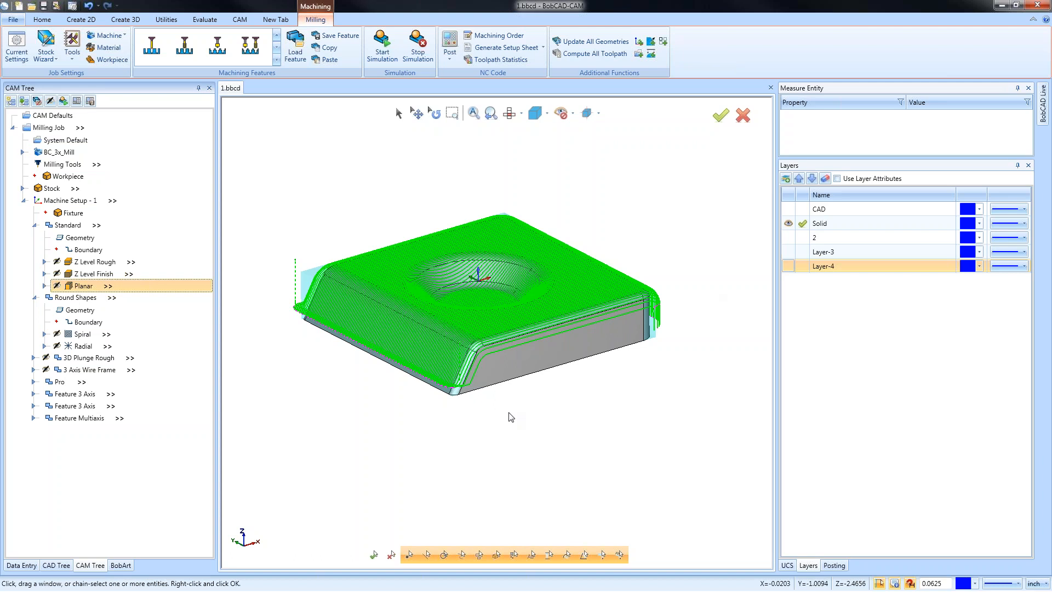
Review the Planar operation's stepover and depth parameters, finish the wizard and collapse the Standard feature.
{"action": "right_click", "coordinate": [88, 285]}
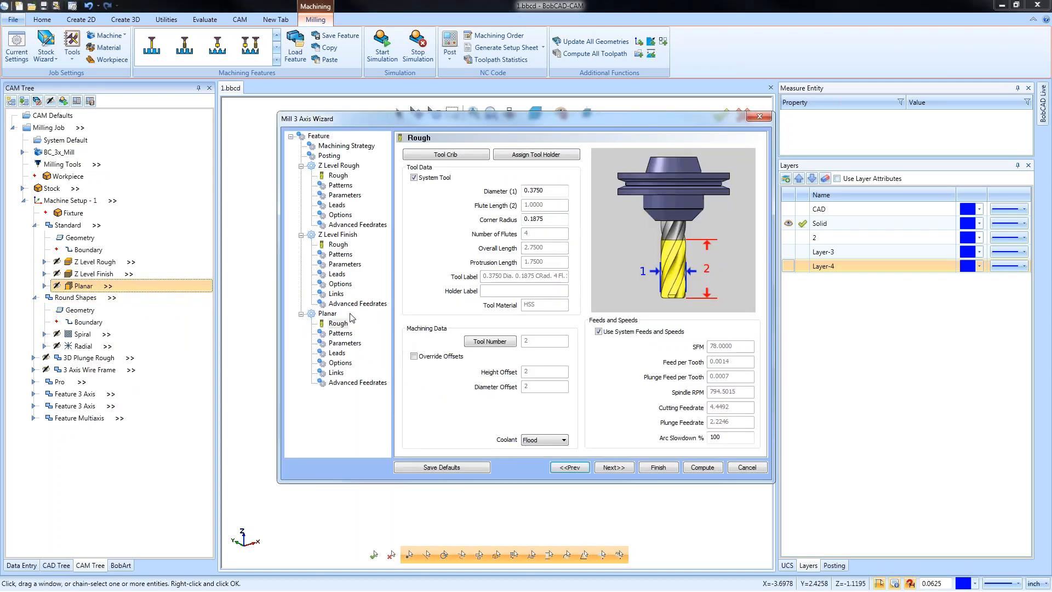
{"action": "left_click", "coordinate": [345, 344]}
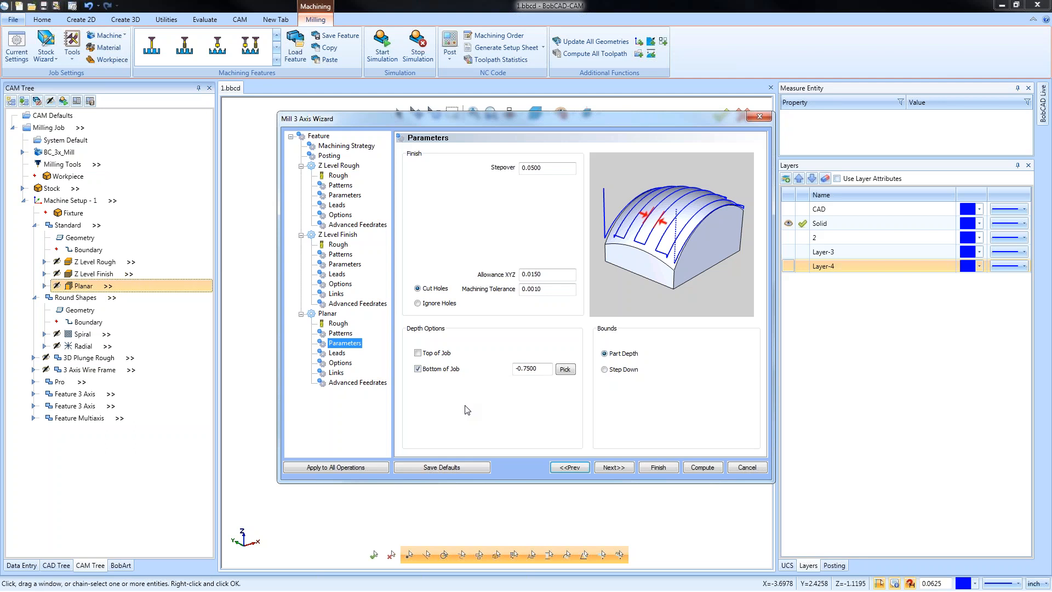
{"action": "left_click", "coordinate": [658, 466]}
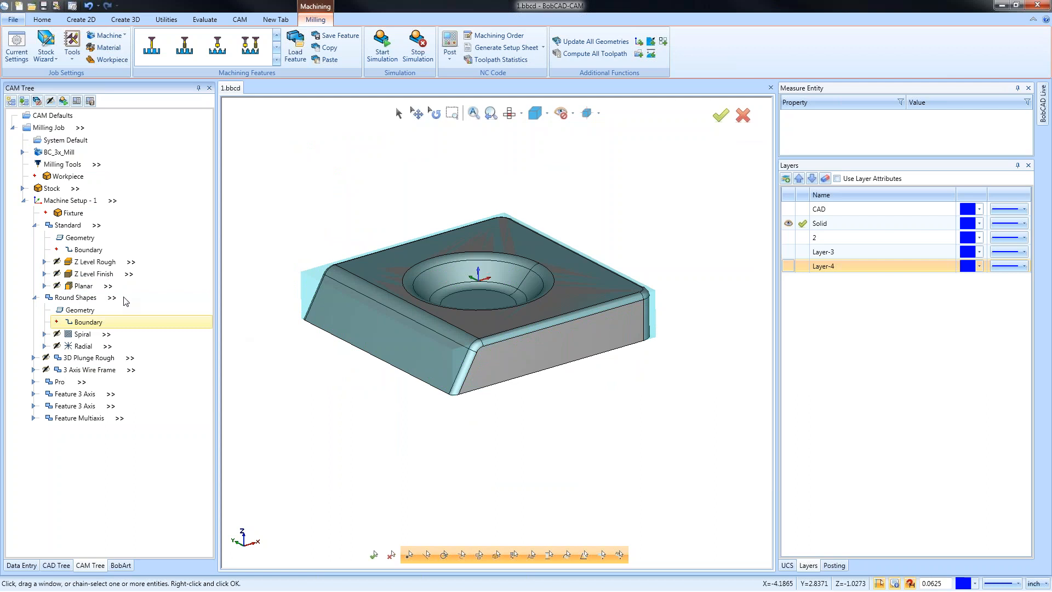
{"action": "left_click", "coordinate": [34, 225]}
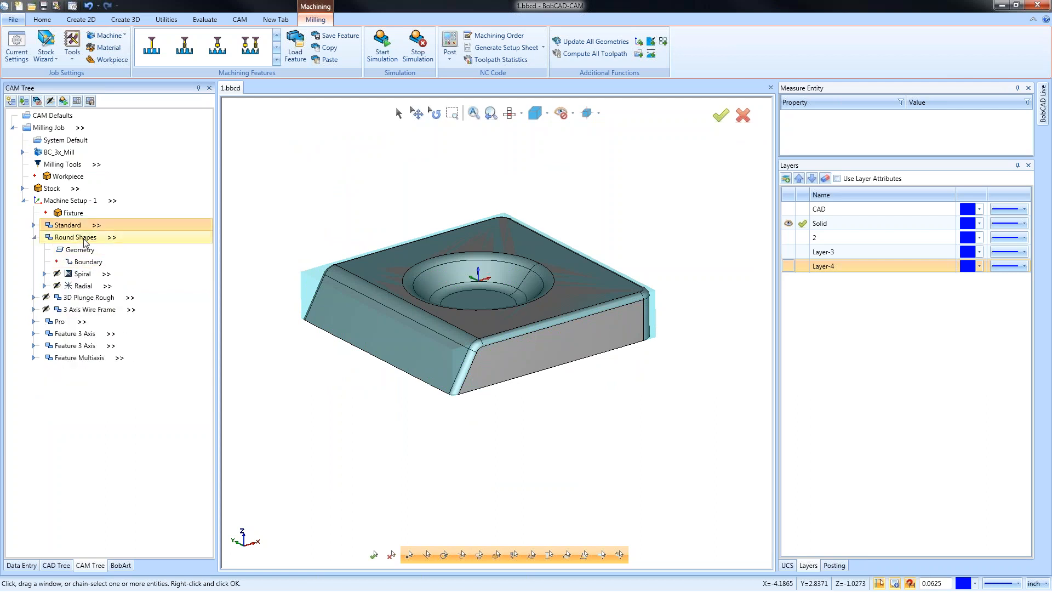
Examine the Spiral and Radial toolpaths of the Round Shapes feature on the bowl.
{"action": "left_click", "coordinate": [89, 275]}
{"action": "middle_click_drag", "start_coordinate": [420, 338], "coordinate": [427, 360]}
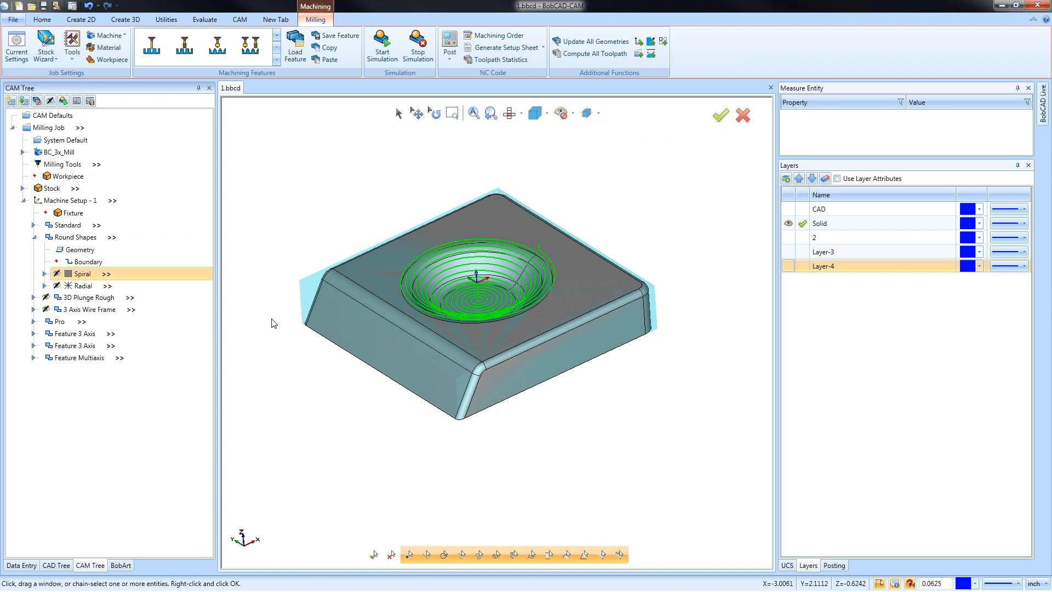
{"action": "left_click", "coordinate": [84, 286]}
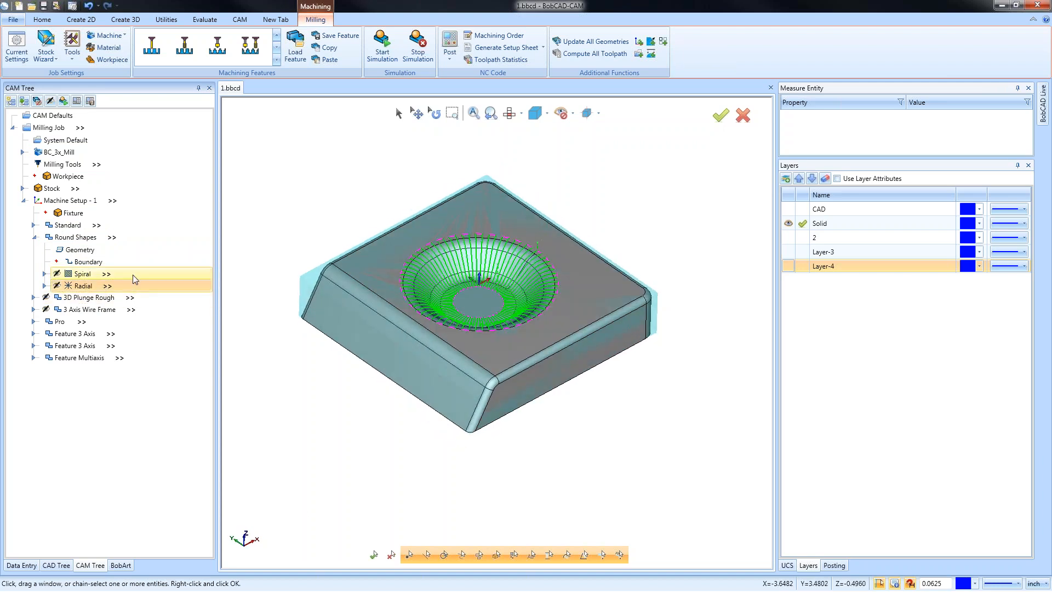
{"action": "left_click", "coordinate": [34, 237]}
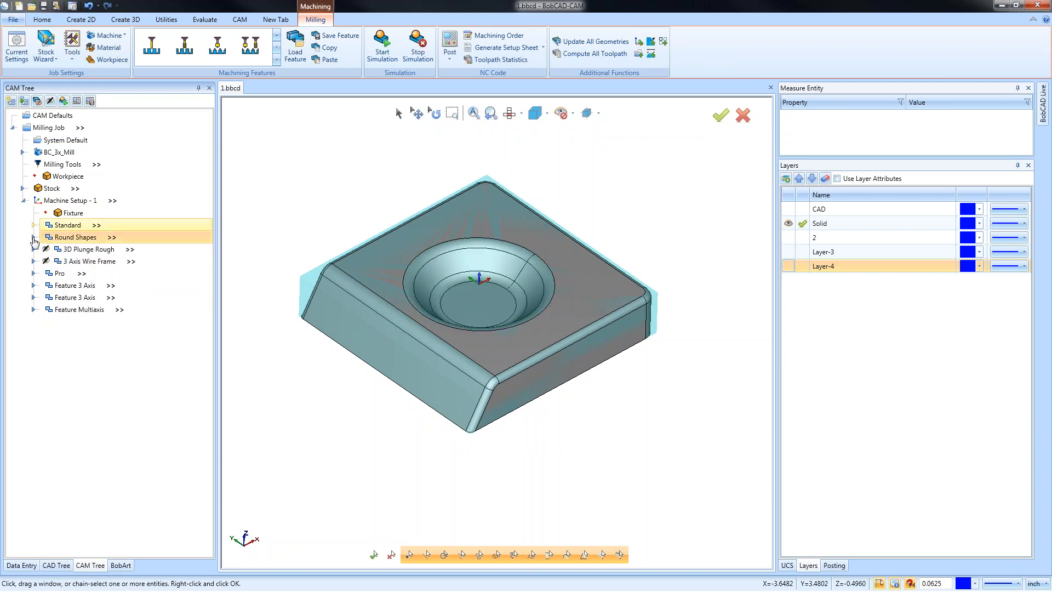
Examine the 3 Axis Plunge Rough toolpath of the 3D Plunge Rough feature.
{"action": "left_click", "coordinate": [33, 249]}
{"action": "left_click", "coordinate": [94, 289]}
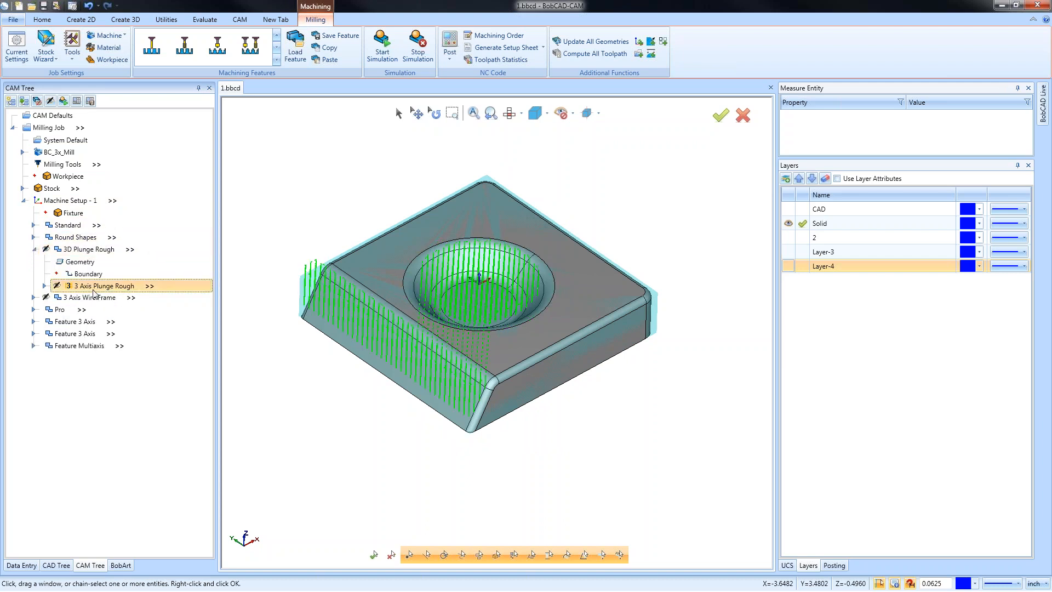
{"action": "mouse_move", "coordinate": [513, 396]}
{"action": "middle_mouse_down"}
{"action": "mouse_move", "coordinate": [548, 362]}
{"action": "mouse_move", "coordinate": [513, 356]}
{"action": "mouse_move", "coordinate": [509, 384]}
{"action": "middle_mouse_up"}
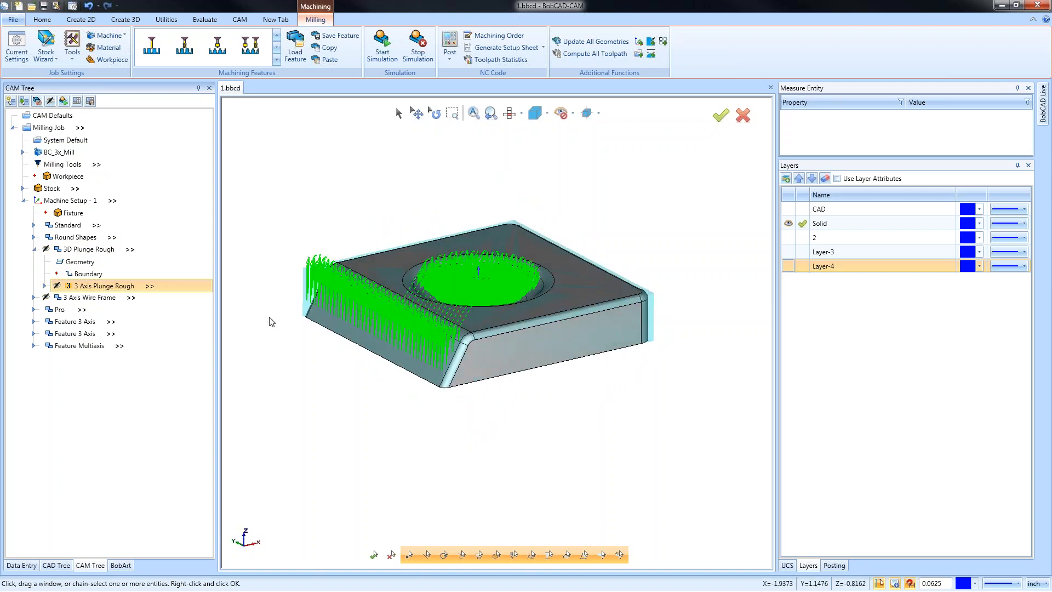
{"action": "left_click", "coordinate": [34, 250]}
Set the direction of the 3 Axis Wire Frame's 3D Engrave Rough operation to Cut to Geometry and recompute its toolpath.
{"action": "left_click", "coordinate": [34, 262]}
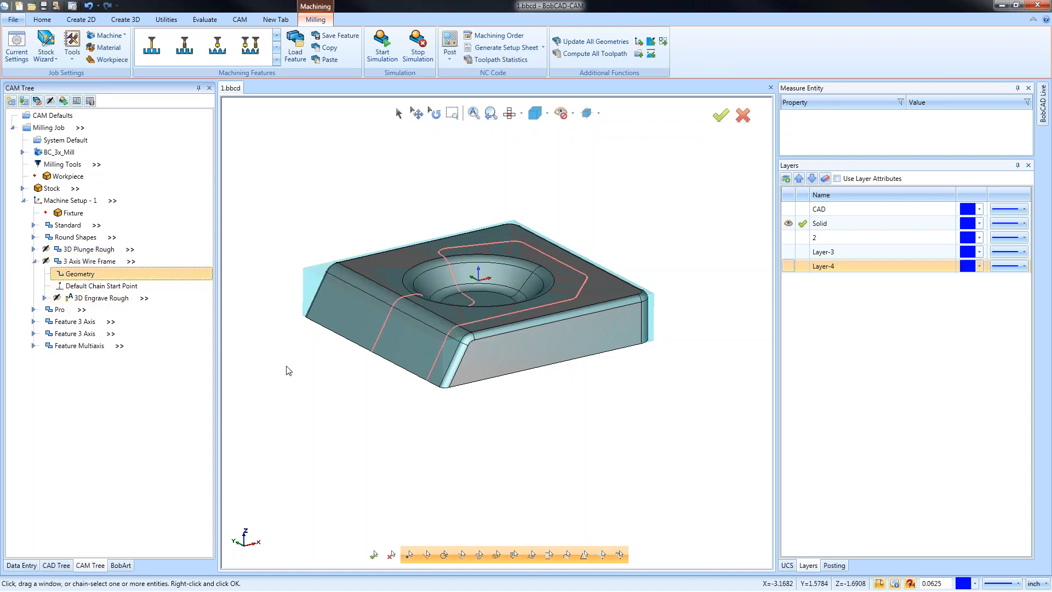
{"action": "left_click", "coordinate": [102, 298]}
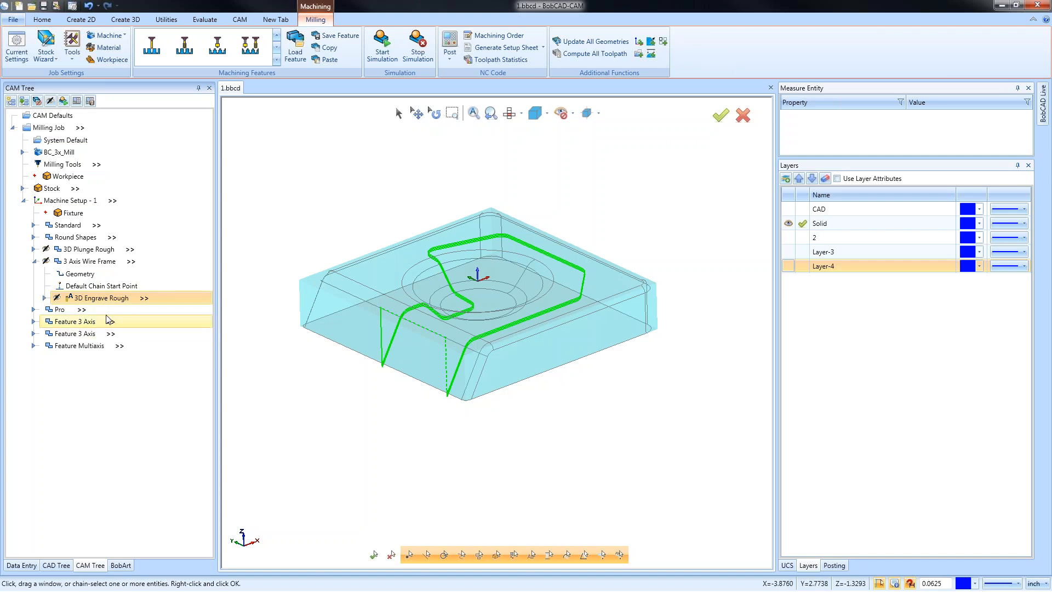
{"action": "right_click", "coordinate": [98, 297]}
{"action": "left_click", "coordinate": [181, 304]}
{"action": "left_click", "coordinate": [344, 185]}
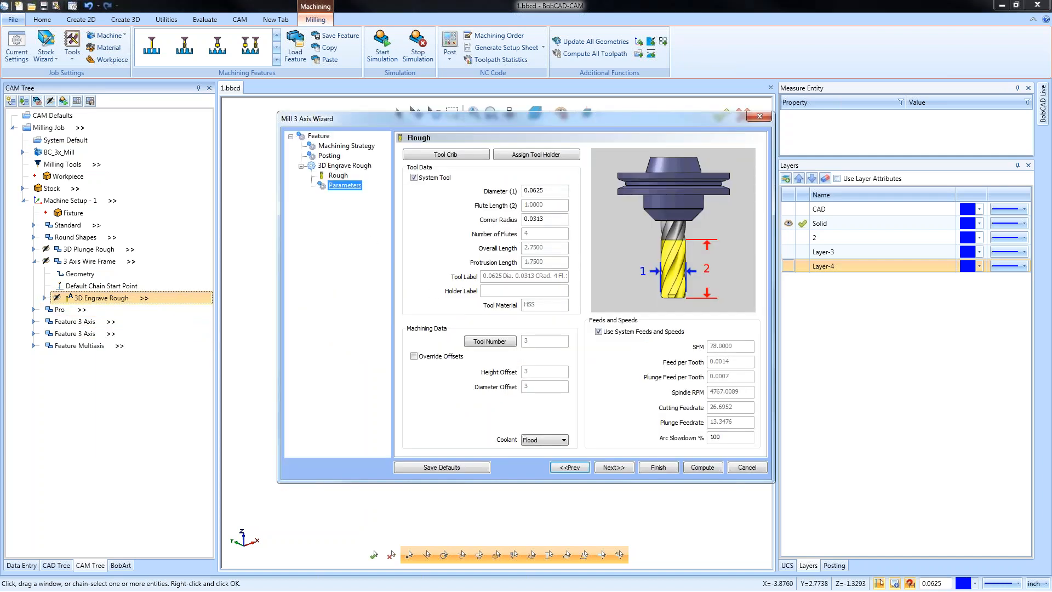
{"action": "left_click", "coordinate": [425, 346]}
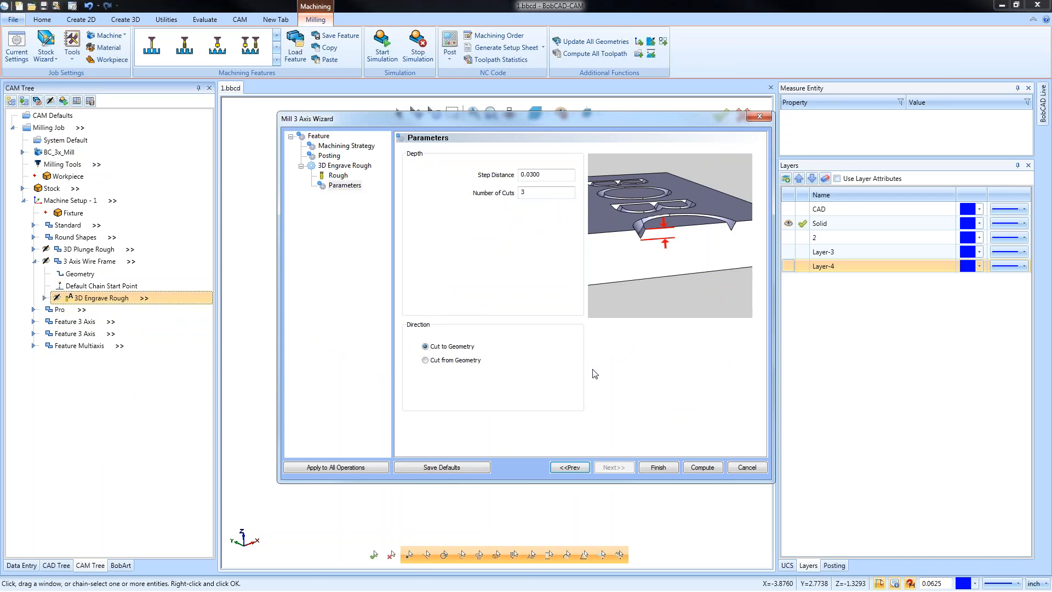
{"action": "left_click", "coordinate": [428, 361]}
{"action": "left_click", "coordinate": [425, 347]}
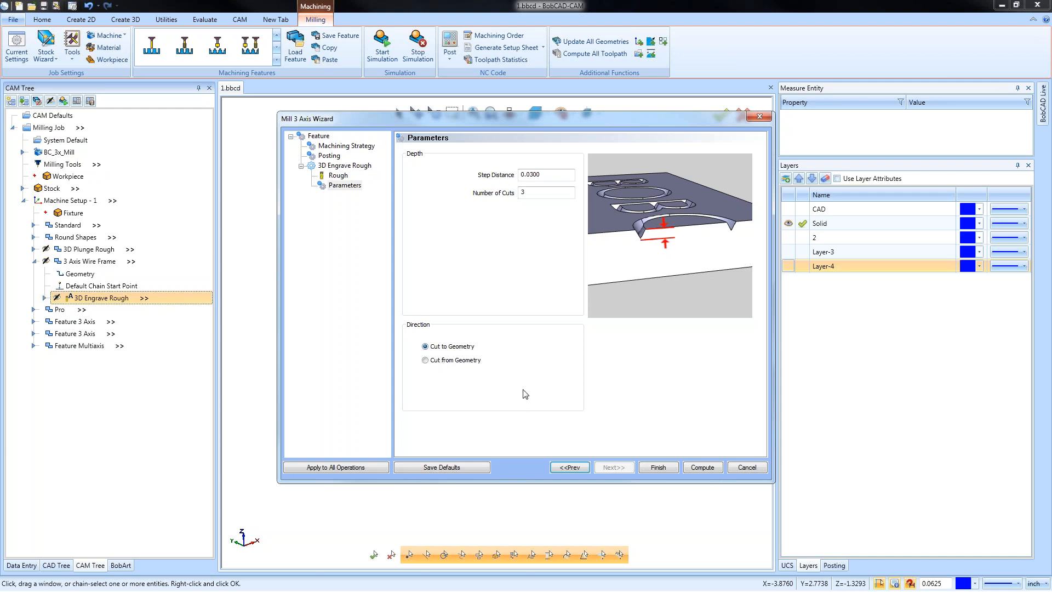
{"action": "left_click", "coordinate": [702, 467]}
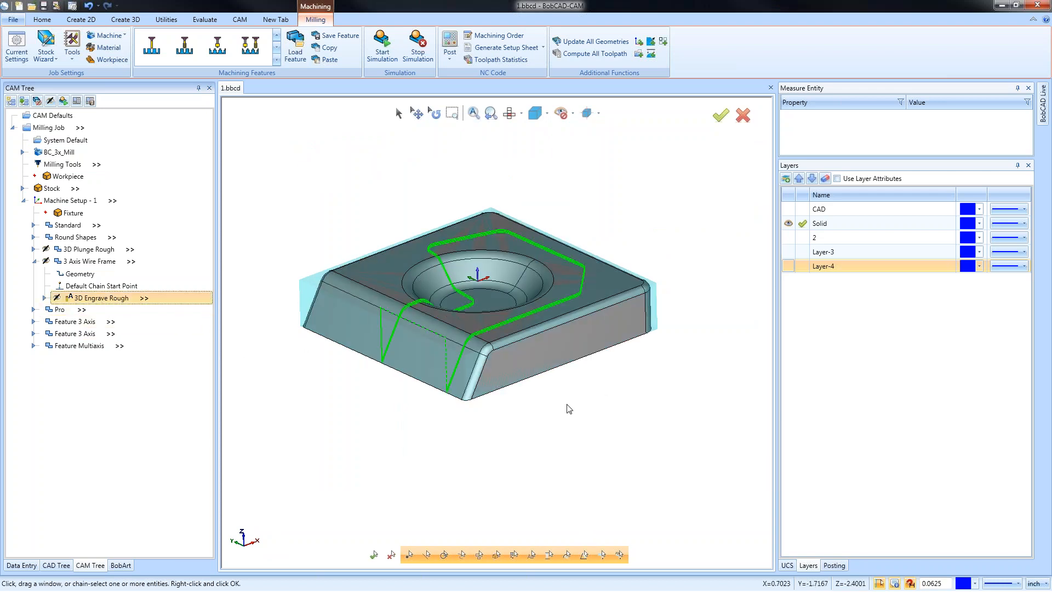
Inspect the 3D Engrave Rough toolpath passes up close along the wireframe path on the part.
{"action": "middle_click_drag", "start_coordinate": [566, 409], "coordinate": [540, 396]}
{"action": "scroll", "coordinate": [510, 336], "scroll_direction": "up", "scroll_amount": 4}
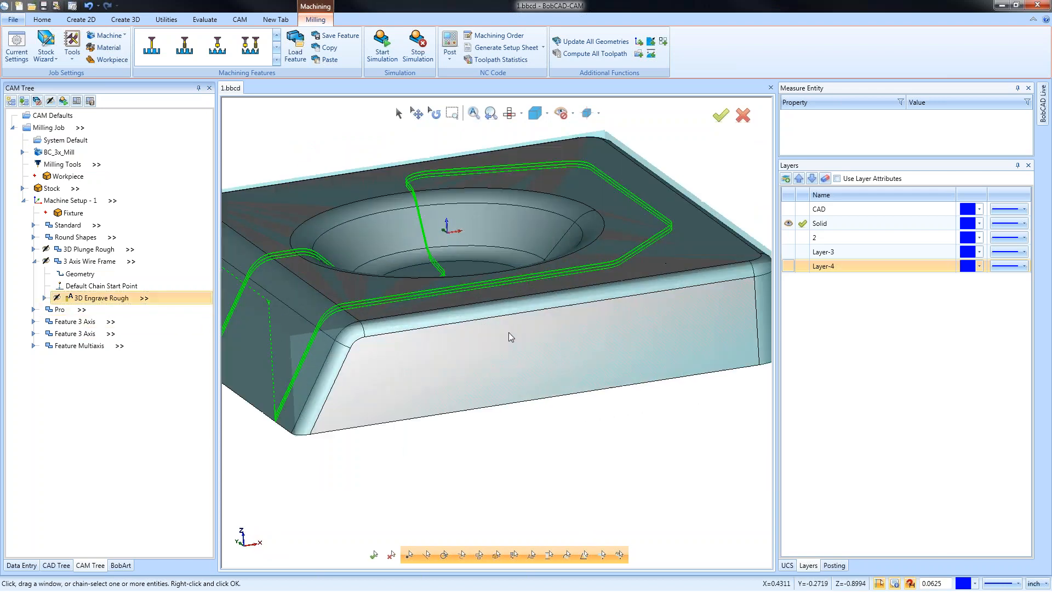
{"action": "mouse_move", "coordinate": [567, 365]}
{"action": "middle_mouse_down"}
{"action": "mouse_move", "coordinate": [584, 362]}
{"action": "mouse_move", "coordinate": [560, 375]}
{"action": "middle_mouse_up"}
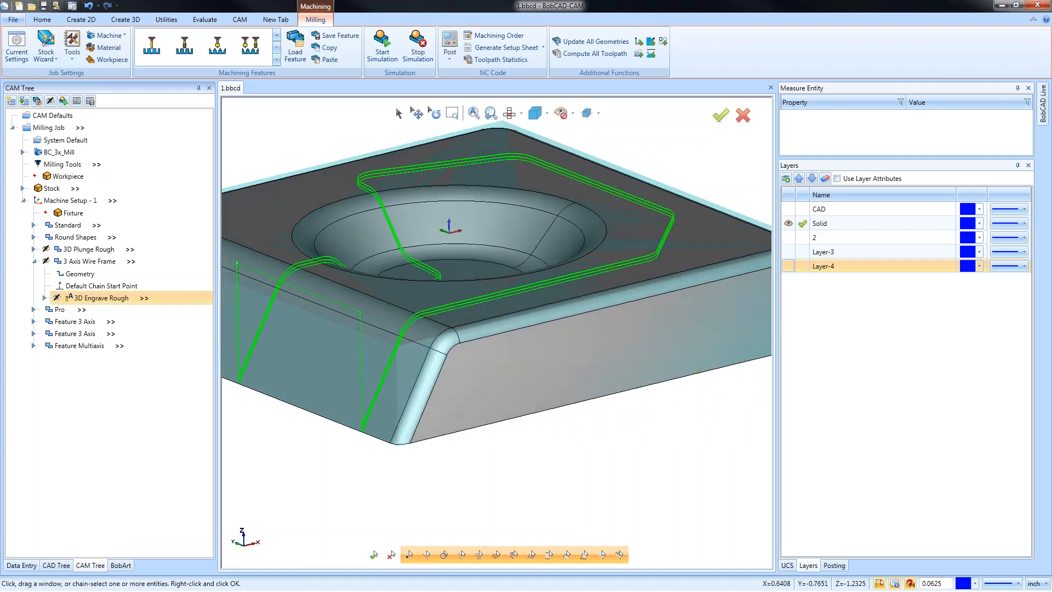
{"action": "left_click", "coordinate": [34, 261]}
{"action": "scroll", "coordinate": [540, 344], "scroll_direction": "down", "scroll_amount": 1}
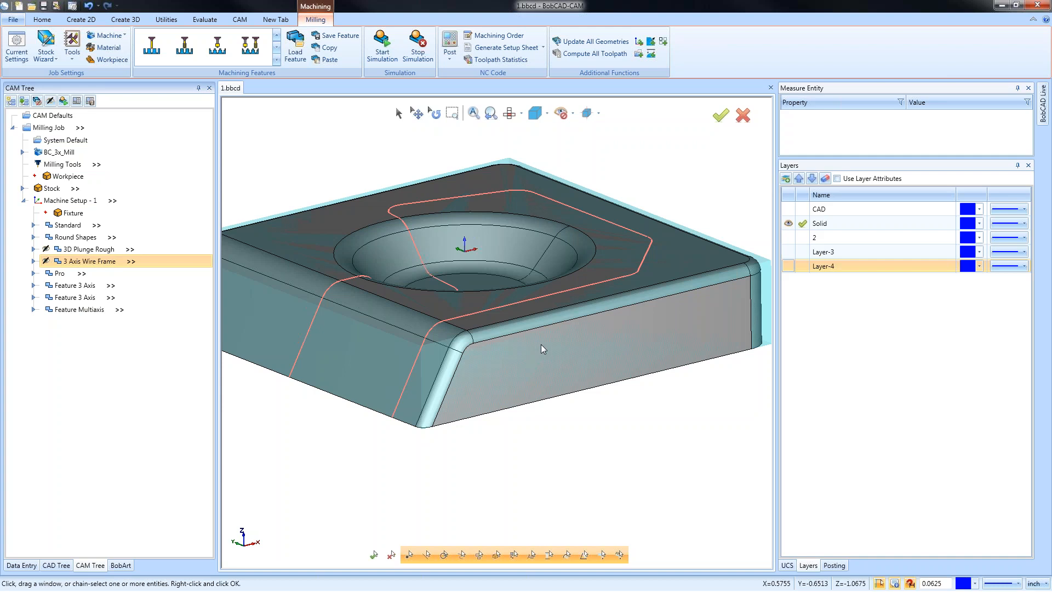
{"action": "scroll", "coordinate": [564, 353], "scroll_direction": "down", "scroll_amount": 1}
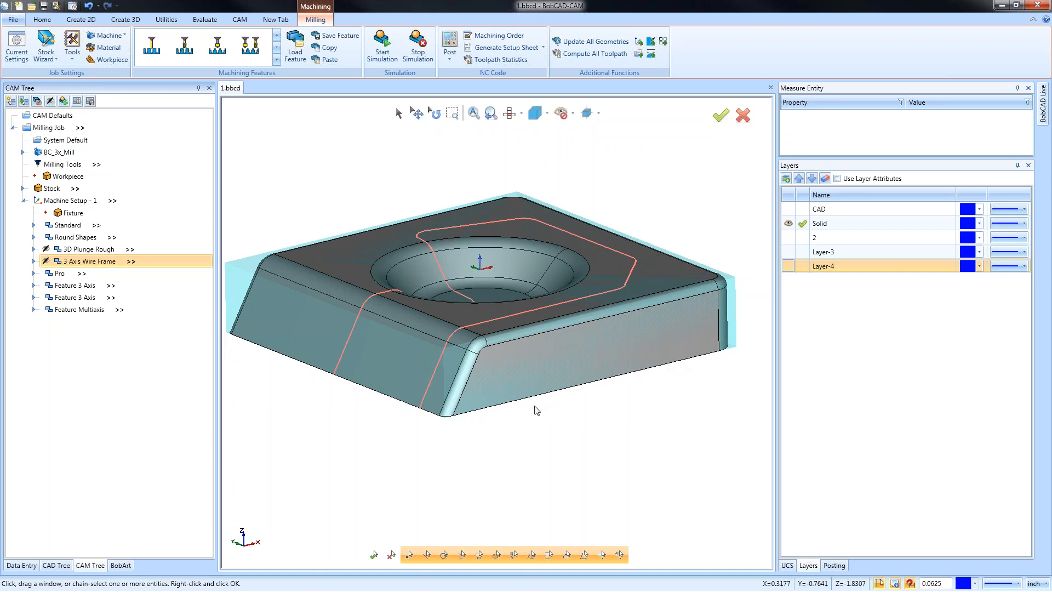
{"action": "middle_click_drag", "start_coordinate": [554, 418], "coordinate": [566, 420]}
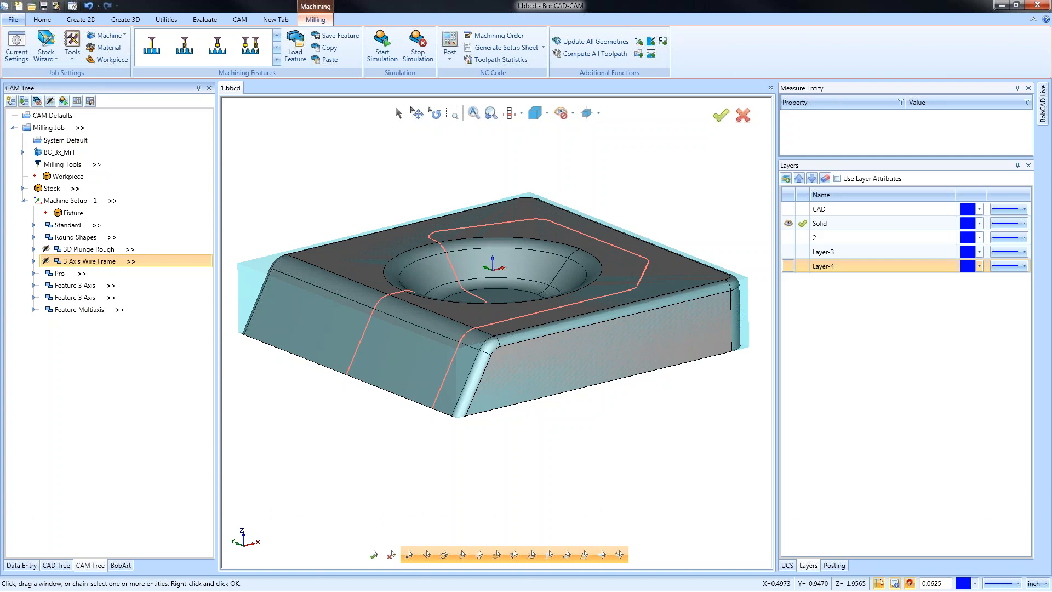
{"action": "scroll", "coordinate": [487, 269], "scroll_direction": "down", "scroll_amount": 2}
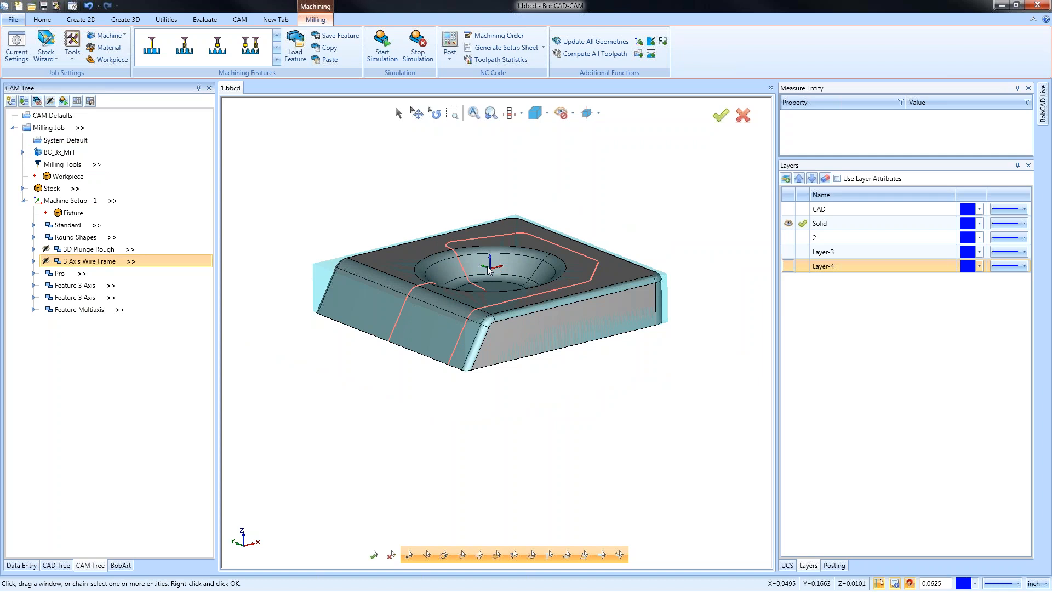
{"action": "middle_click_drag", "start_coordinate": [471, 320], "coordinate": [480, 339]}
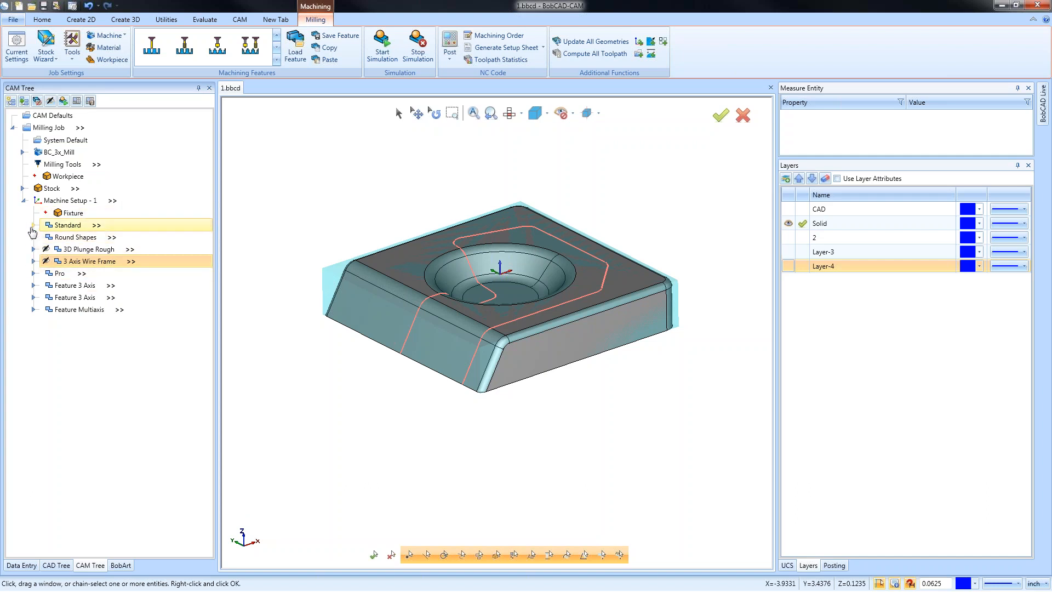
Replace the Standard feature's geometry with the sloped side face and its adjoining rounded edge face.
{"action": "double_click", "coordinate": [67, 224]}
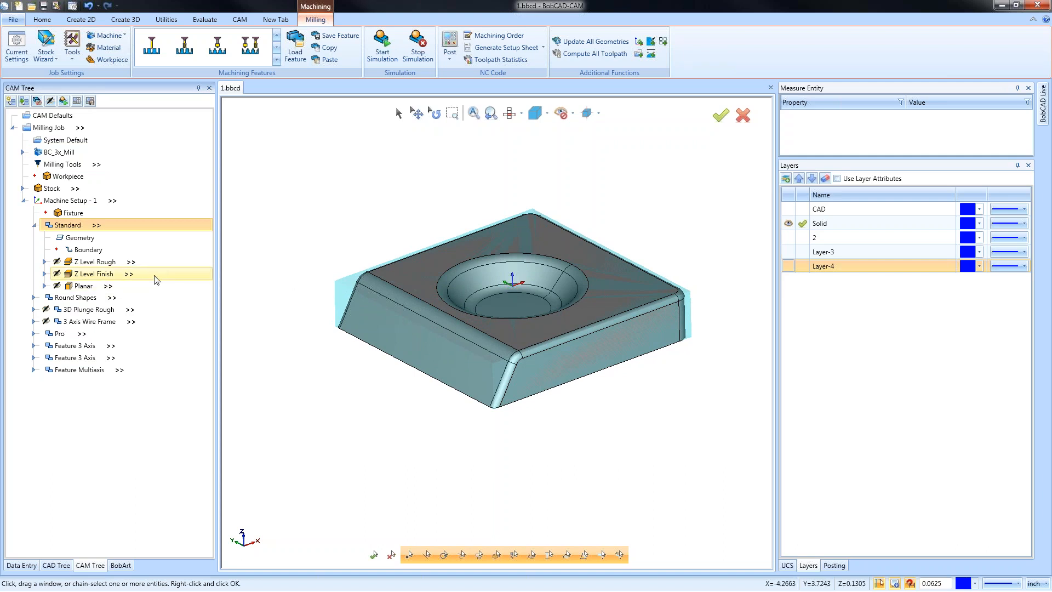
{"action": "left_click", "coordinate": [83, 238]}
{"action": "right_click", "coordinate": [96, 248]}
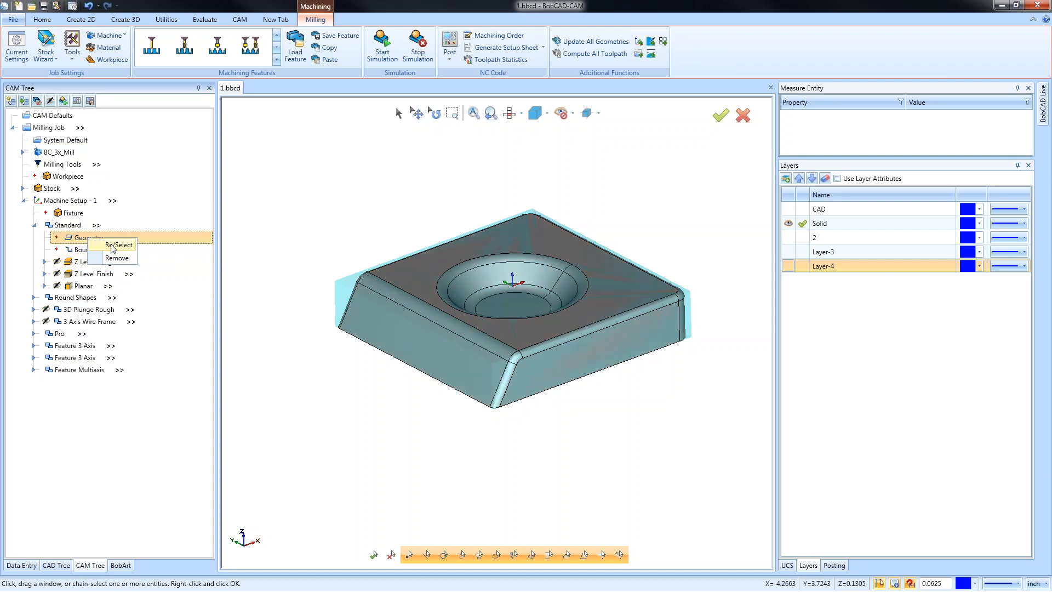
{"action": "left_click", "coordinate": [108, 241]}
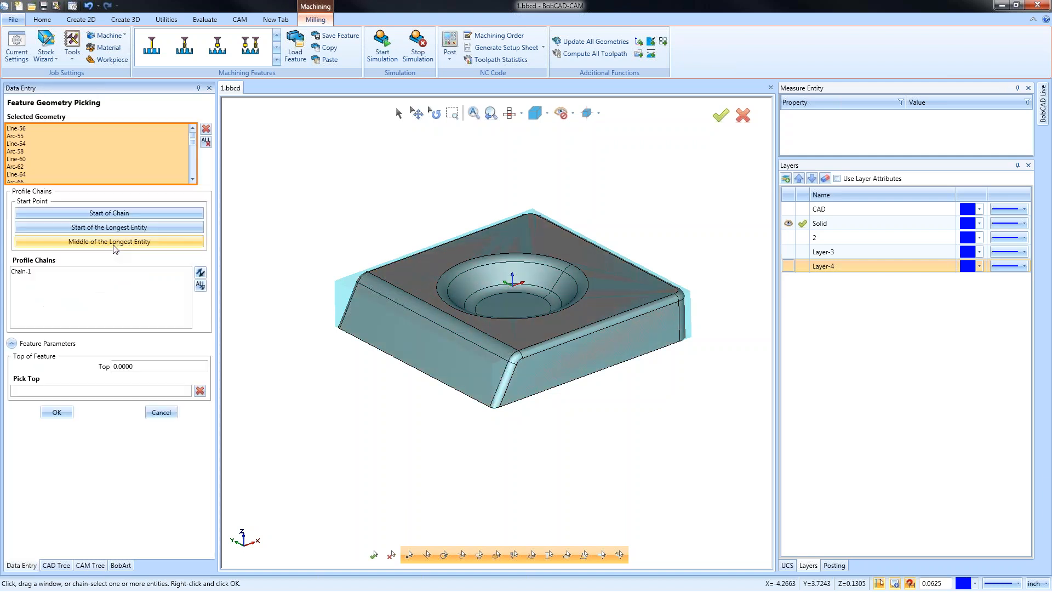
{"action": "left_click", "coordinate": [423, 261]}
{"action": "left_click", "coordinate": [373, 314]}
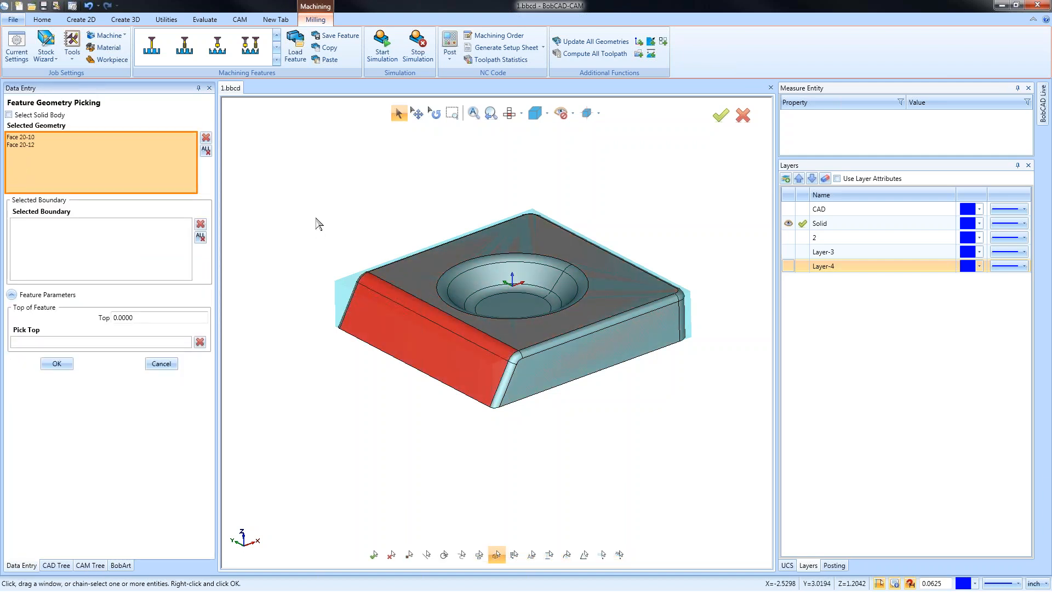
{"action": "left_click", "coordinate": [58, 363]}
Recompute the Z Level Rough toolpath of the Standard feature.
{"action": "right_click", "coordinate": [98, 262]}
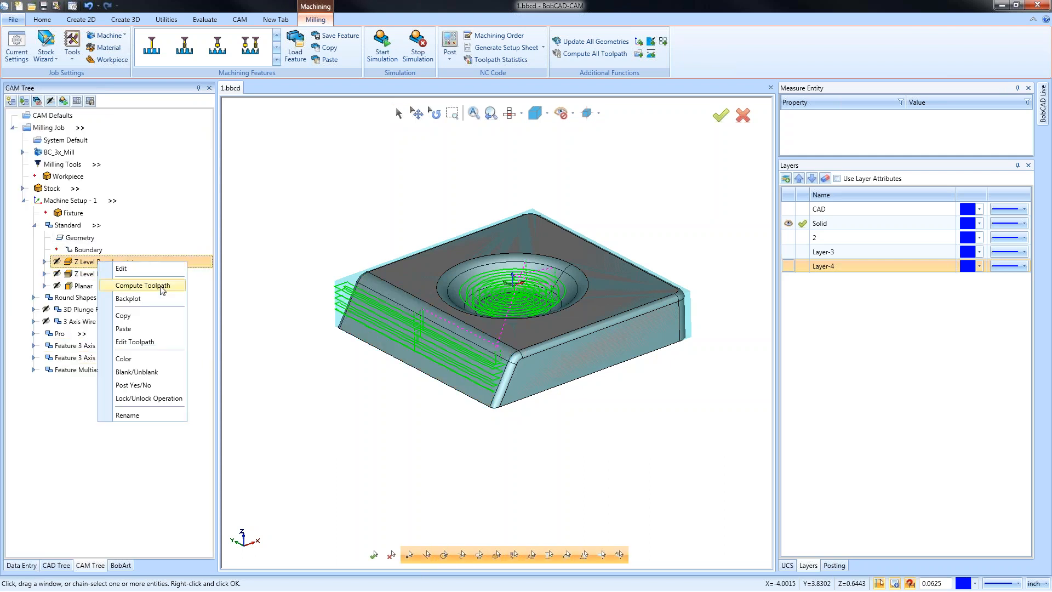
{"action": "left_click", "coordinate": [143, 285]}
{"action": "mouse_move", "coordinate": [387, 420]}
{"action": "middle_mouse_down"}
{"action": "mouse_move", "coordinate": [493, 413]}
{"action": "mouse_move", "coordinate": [479, 383]}
{"action": "mouse_move", "coordinate": [467, 388]}
{"action": "mouse_move", "coordinate": [566, 385]}
{"action": "middle_mouse_up"}
Recompute the Z Level Finish toolpath of the Standard feature and compare it with the selected geometry.
{"action": "left_click", "coordinate": [91, 275]}
{"action": "right_click", "coordinate": [92, 277]}
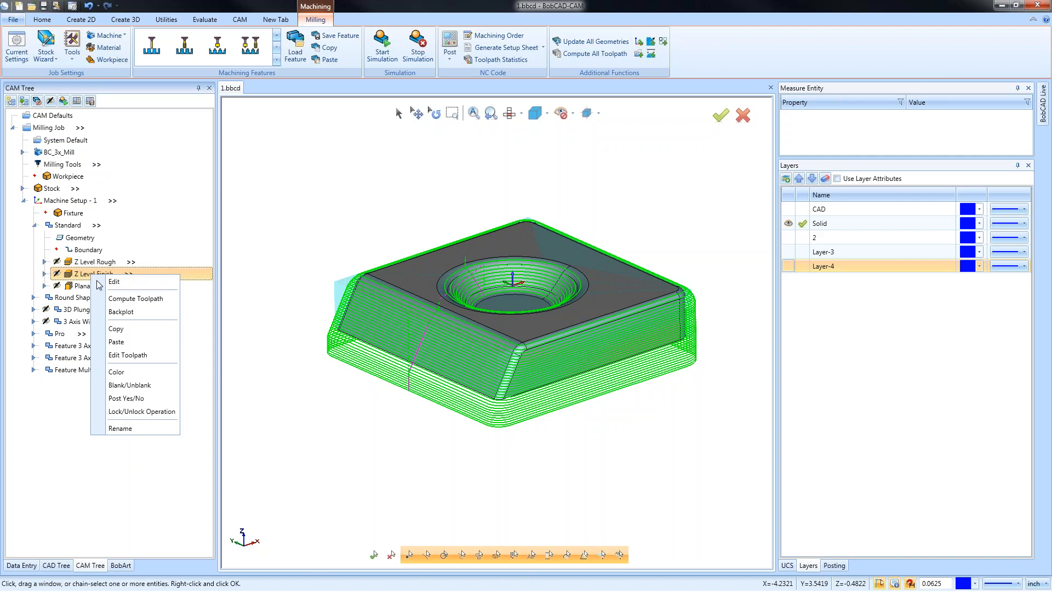
{"action": "left_click", "coordinate": [138, 299]}
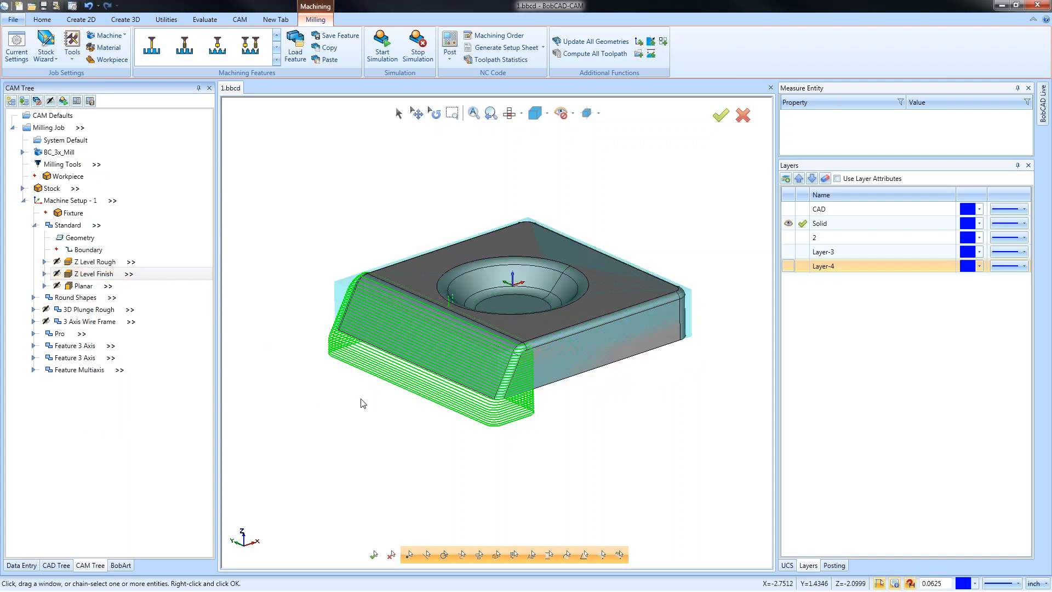
{"action": "left_click", "coordinate": [82, 238]}
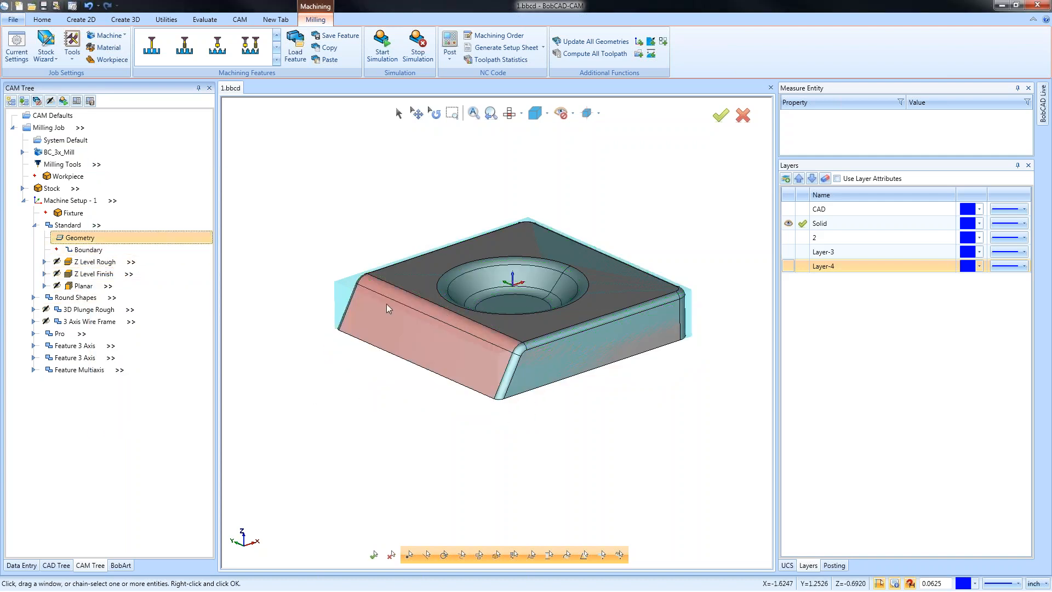
{"action": "left_click", "coordinate": [99, 275]}
{"action": "middle_click_drag", "start_coordinate": [627, 374], "coordinate": [663, 400]}
Recompute the Planar toolpath of the Standard feature for the selected faces.
{"action": "left_click", "coordinate": [84, 287]}
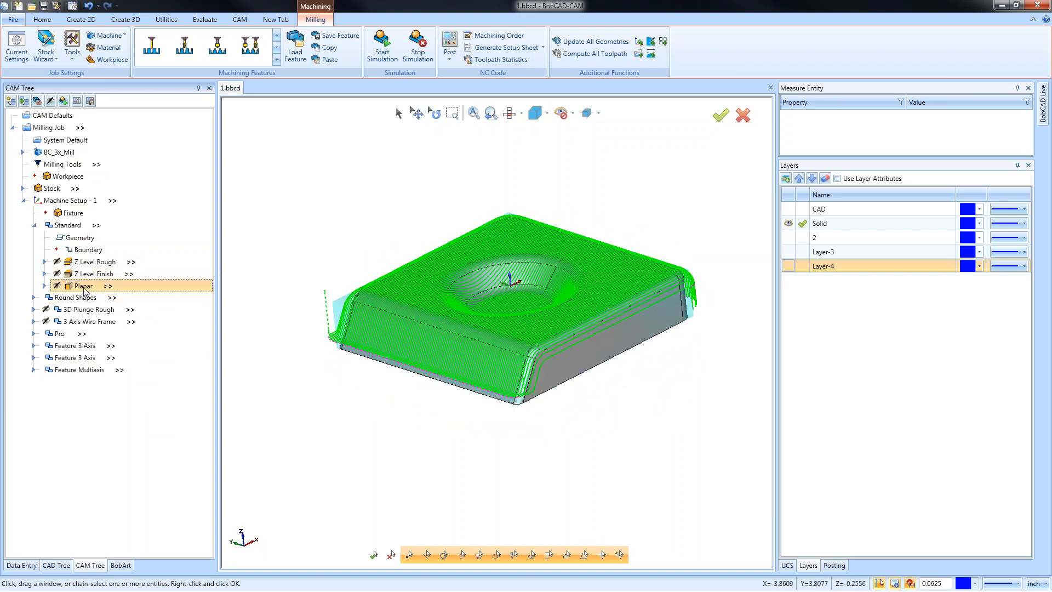
{"action": "right_click", "coordinate": [83, 289]}
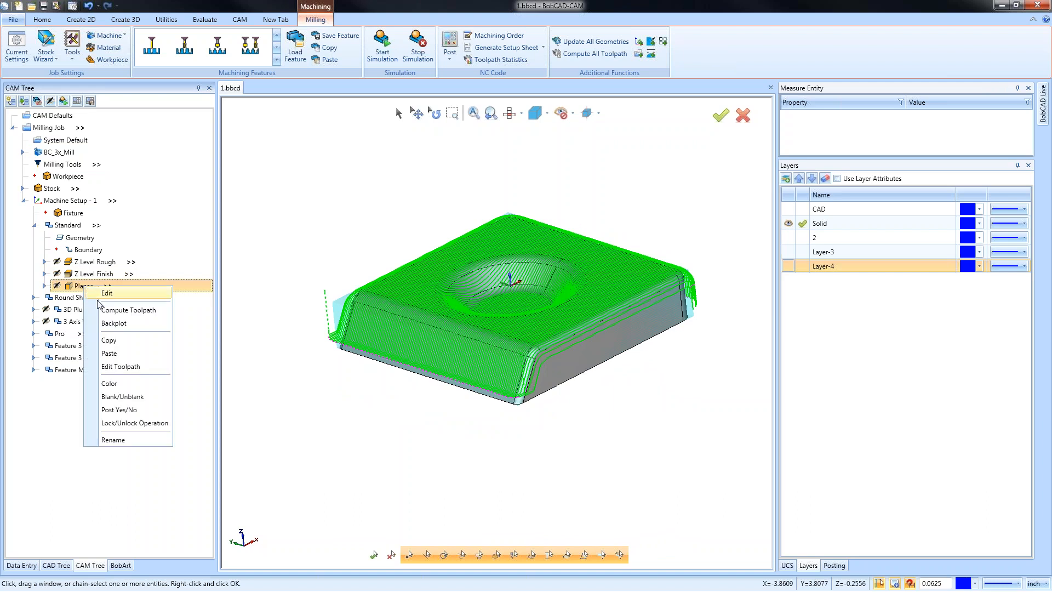
{"action": "left_click", "coordinate": [118, 305]}
{"action": "mouse_move", "coordinate": [598, 411]}
{"action": "middle_mouse_down"}
{"action": "mouse_move", "coordinate": [627, 388]}
{"action": "mouse_move", "coordinate": [523, 407]}
{"action": "mouse_move", "coordinate": [625, 397]}
{"action": "middle_mouse_up"}
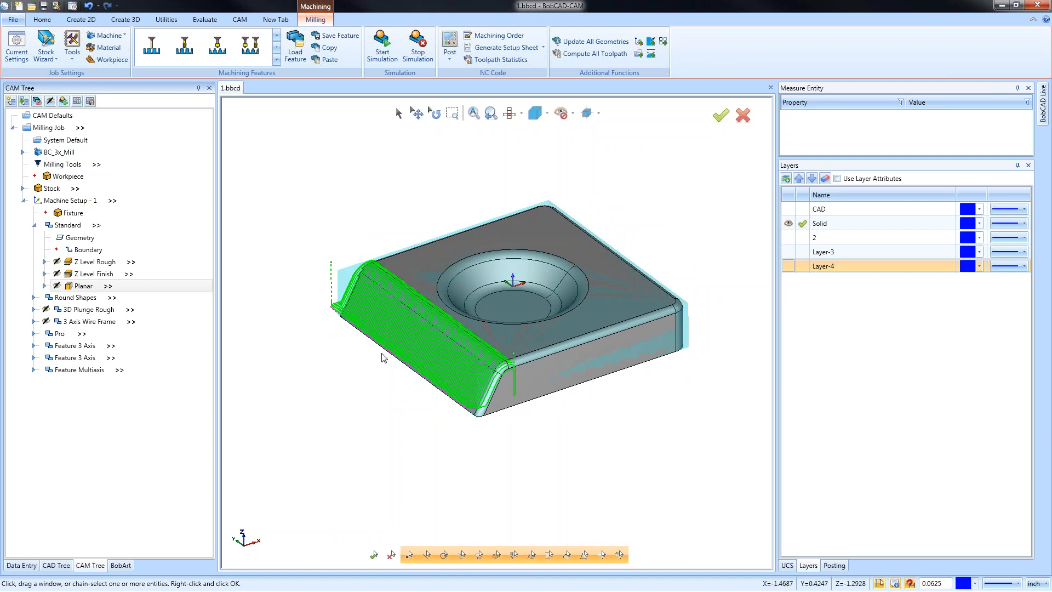
Remove the assigned geometry from the Standard feature.
{"action": "left_click", "coordinate": [90, 239]}
{"action": "right_click", "coordinate": [91, 240]}
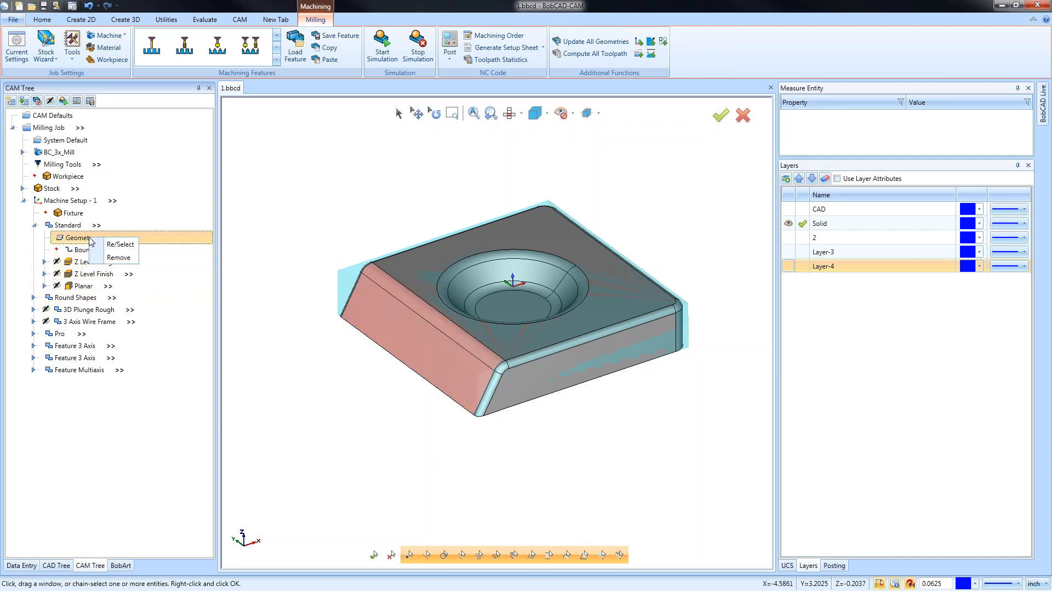
{"action": "left_click", "coordinate": [118, 256]}
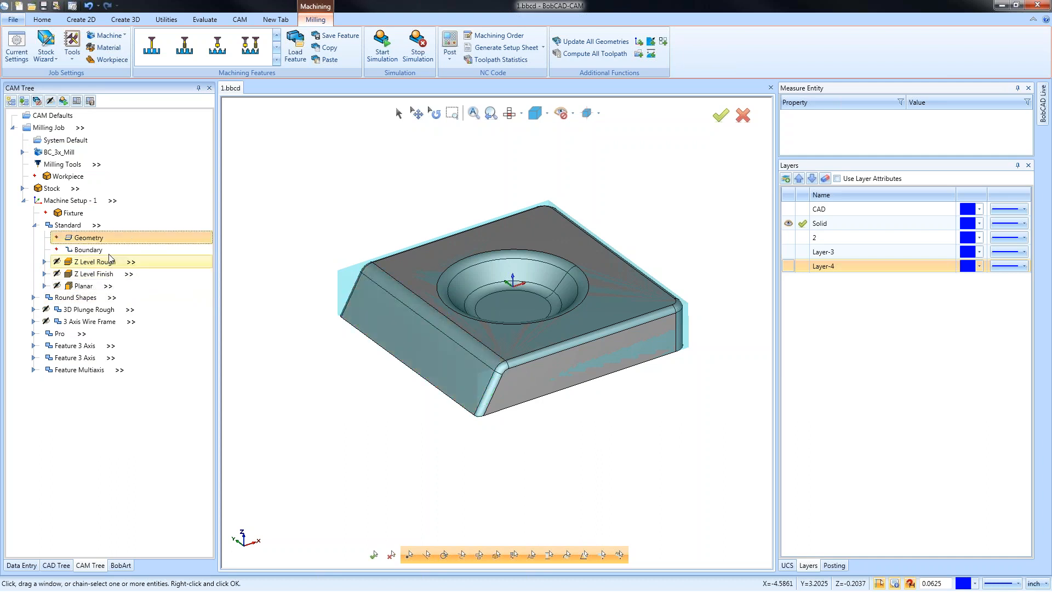
Assign the sloped side face and its adjoining rounded edge face to the Standard feature and recompute the Planar toolpath.
{"action": "right_click", "coordinate": [97, 244]}
{"action": "left_click", "coordinate": [122, 247]}
{"action": "left_click", "coordinate": [377, 312]}
{"action": "left_click", "coordinate": [375, 312]}
{"action": "left_click", "coordinate": [374, 306]}
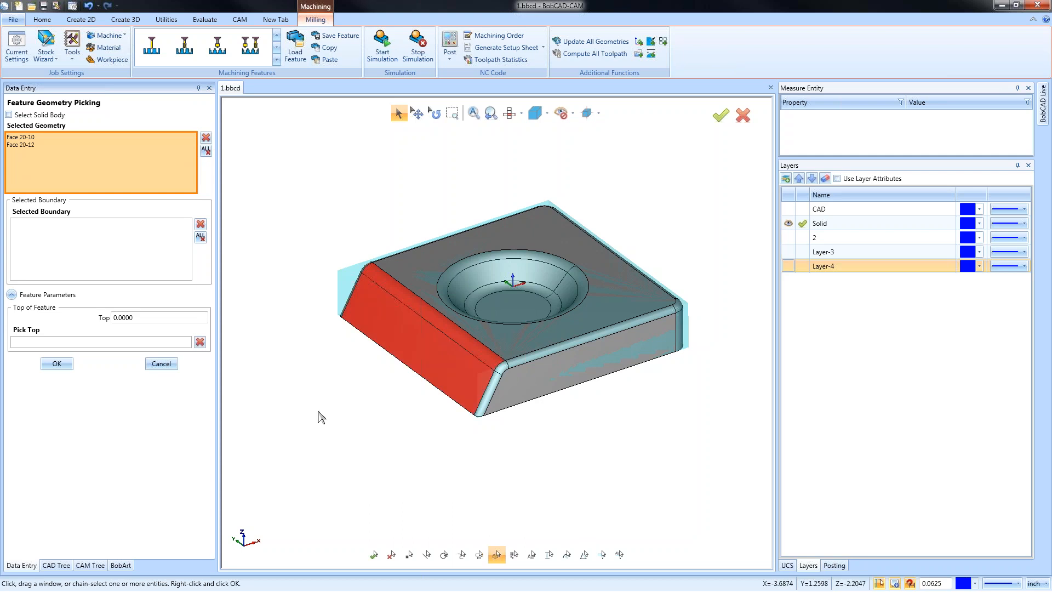
{"action": "left_click", "coordinate": [56, 363]}
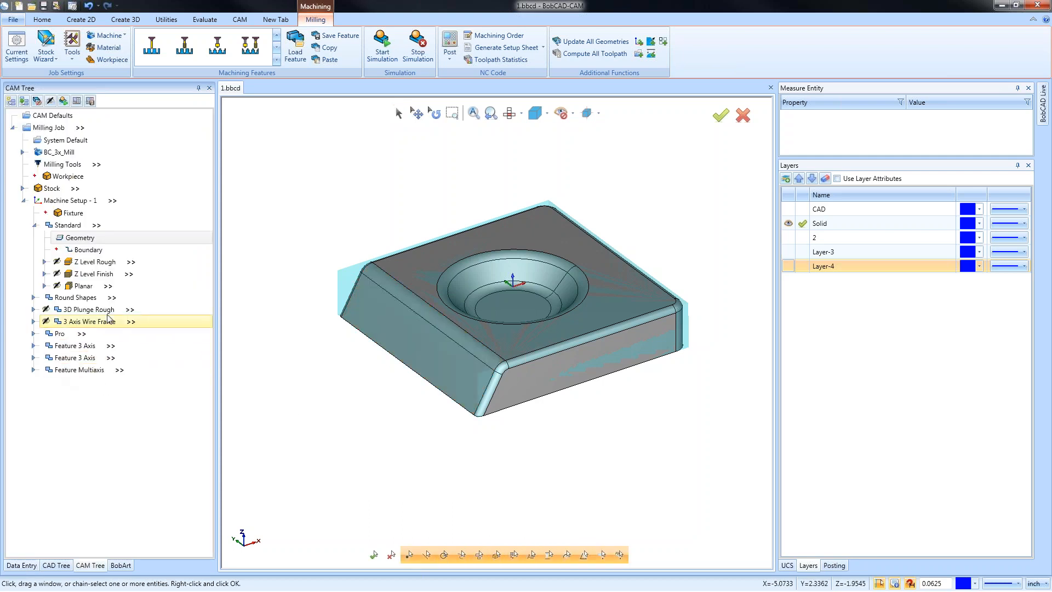
{"action": "right_click", "coordinate": [87, 285]}
{"action": "left_click", "coordinate": [130, 309]}
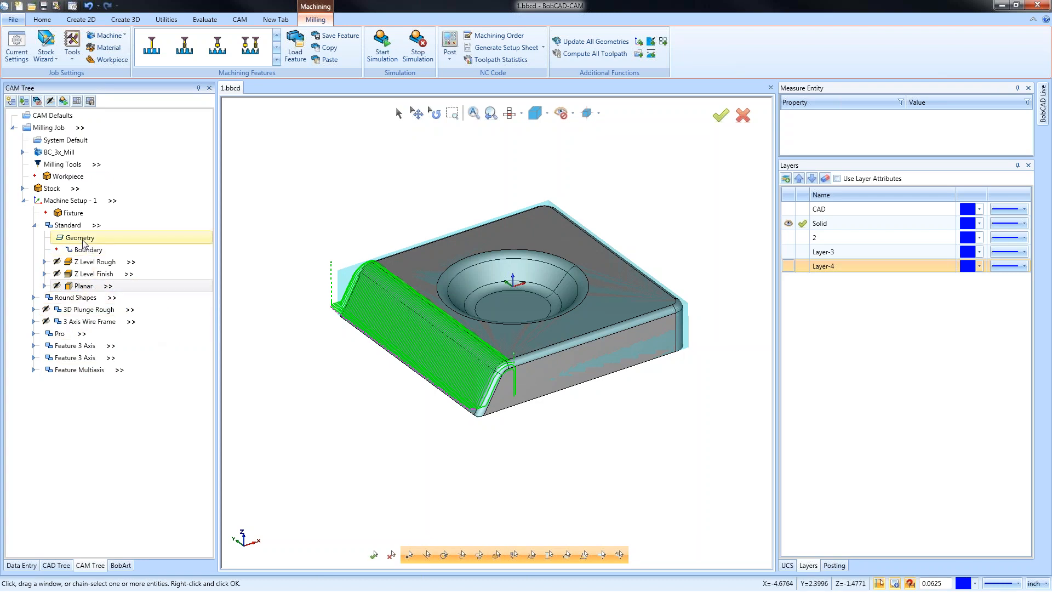
Add the flat upper face around the pocket to the Standard feature's geometry and recompute the Planar toolpath.
{"action": "right_click", "coordinate": [105, 238]}
{"action": "left_click", "coordinate": [123, 246]}
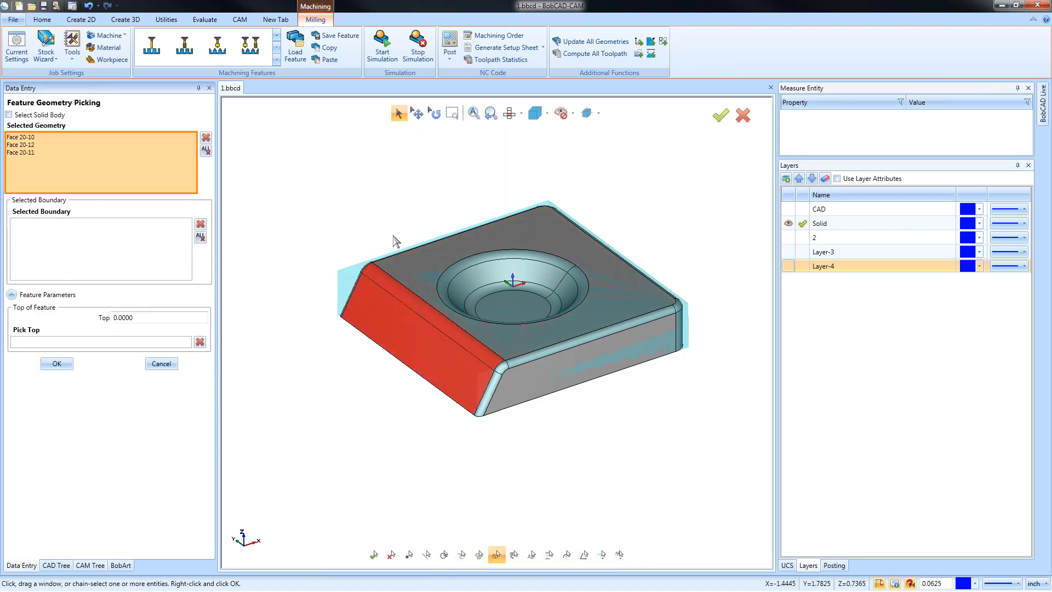
{"action": "left_click", "coordinate": [429, 273]}
{"action": "left_click", "coordinate": [56, 364]}
{"action": "right_click", "coordinate": [101, 294]}
{"action": "left_click", "coordinate": [151, 315]}
{"action": "middle_click_drag", "start_coordinate": [623, 395], "coordinate": [568, 450]}
{"action": "middle_click_drag", "start_coordinate": [570, 452], "coordinate": [573, 441]}
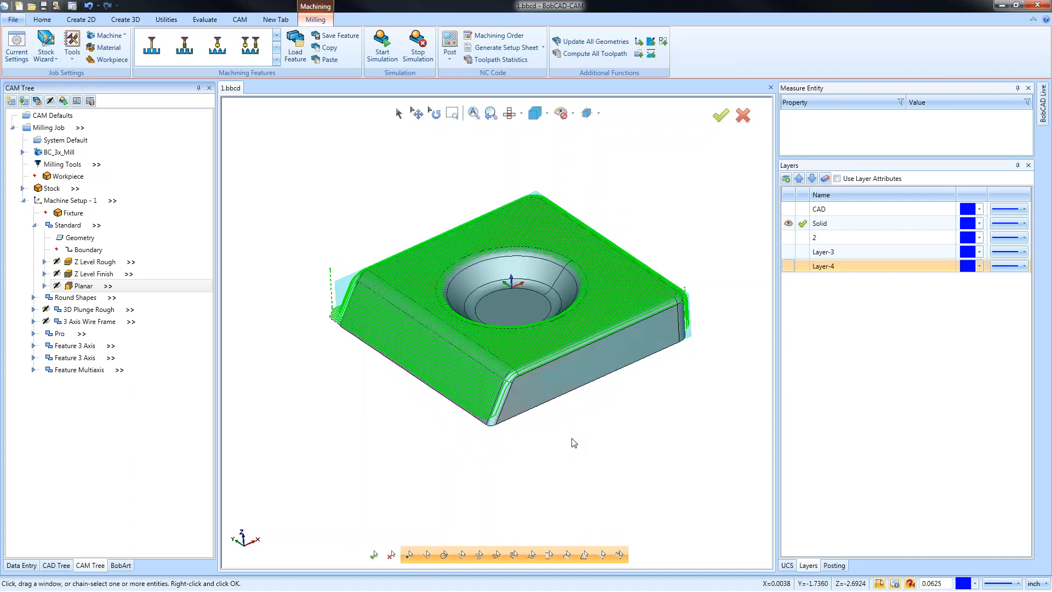
Remove the Standard feature's assigned geometry and assign all faces of the part to it instead.
{"action": "left_click", "coordinate": [82, 239]}
{"action": "right_click", "coordinate": [84, 239]}
{"action": "left_click", "coordinate": [105, 260]}
{"action": "right_click", "coordinate": [87, 238]}
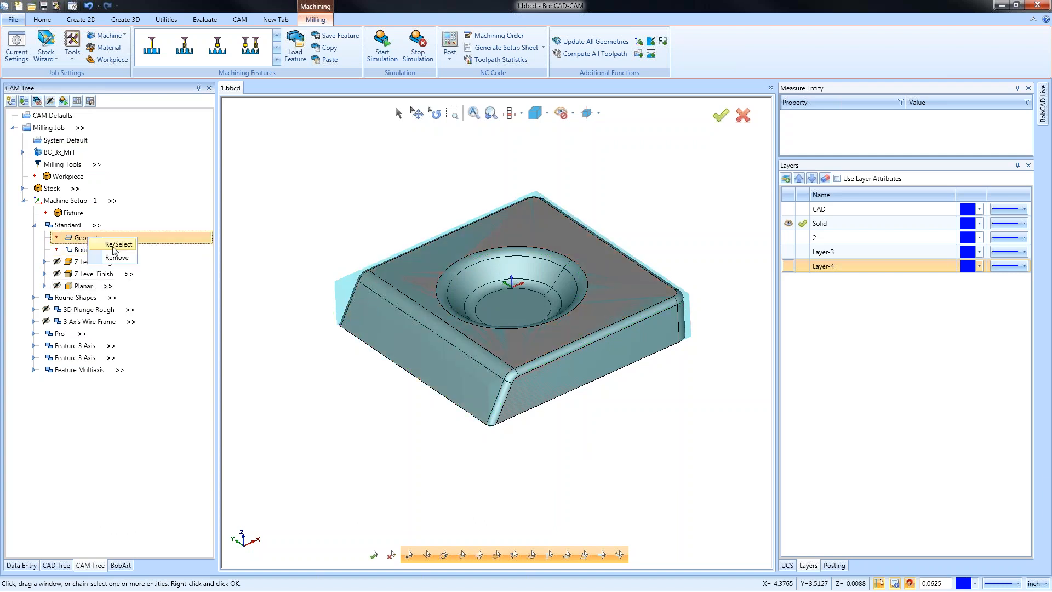
{"action": "left_click", "coordinate": [109, 245]}
{"action": "left_click_drag", "start_coordinate": [291, 158], "coordinate": [723, 509]}
{"action": "left_click", "coordinate": [57, 363]}
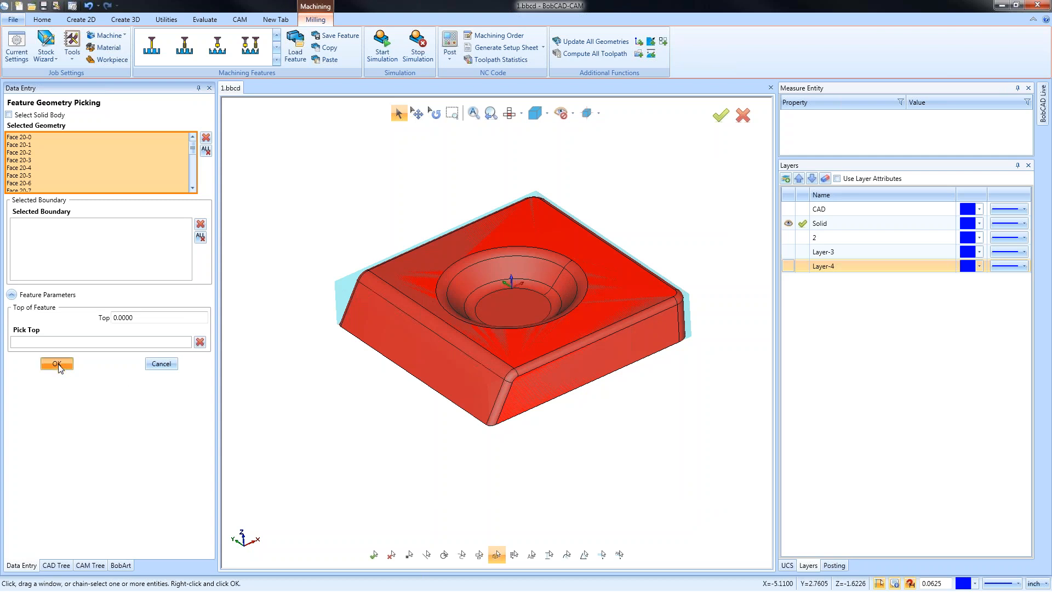
Recompute the Standard feature's Z Level Rough, Z Level Finish and Planar toolpaths for the full part geometry.
{"action": "right_click", "coordinate": [85, 262]}
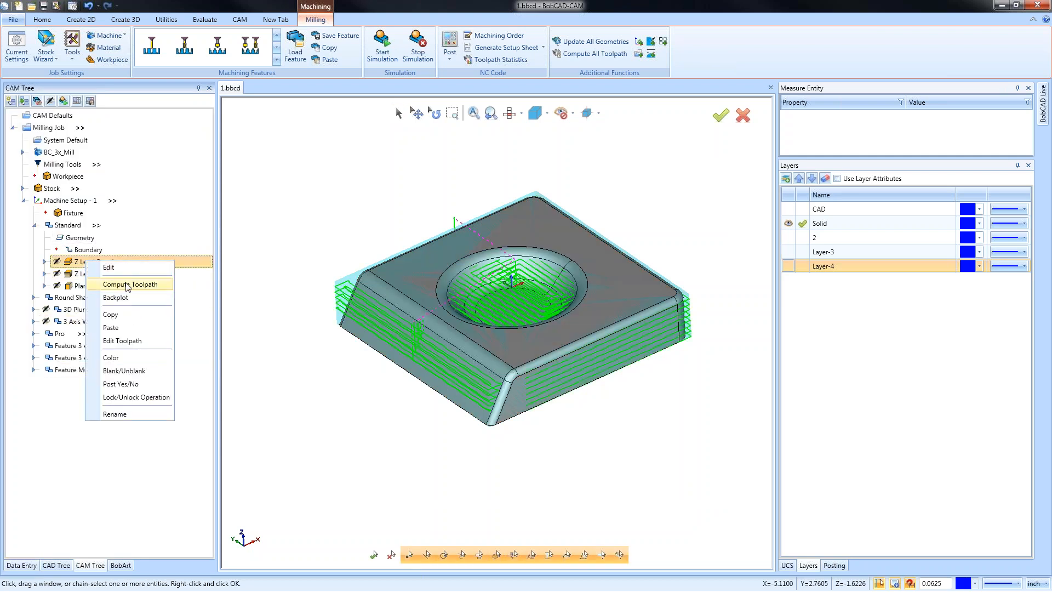
{"action": "left_click", "coordinate": [127, 284]}
{"action": "left_click", "coordinate": [89, 276]}
{"action": "right_click", "coordinate": [89, 276]}
{"action": "left_click", "coordinate": [136, 301]}
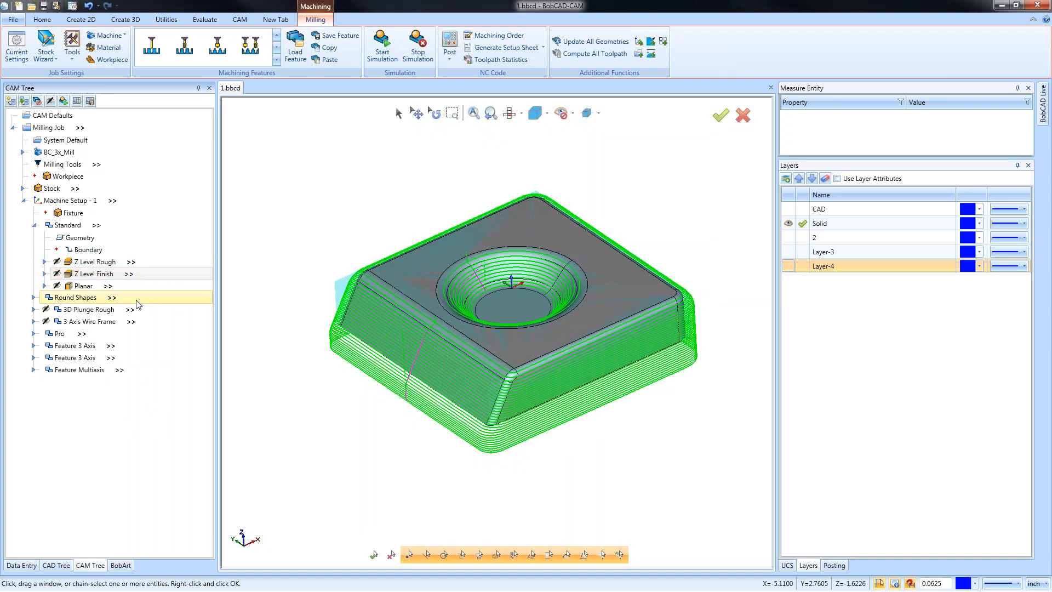
{"action": "right_click", "coordinate": [88, 286]}
{"action": "left_click", "coordinate": [143, 312]}
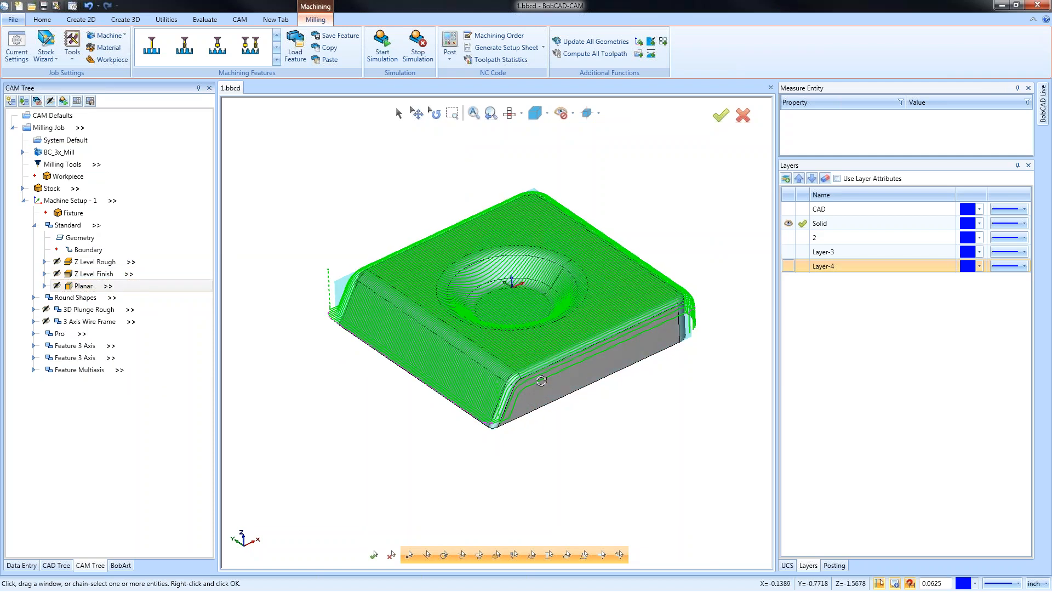
{"action": "middle_click_drag", "start_coordinate": [487, 342], "coordinate": [492, 349]}
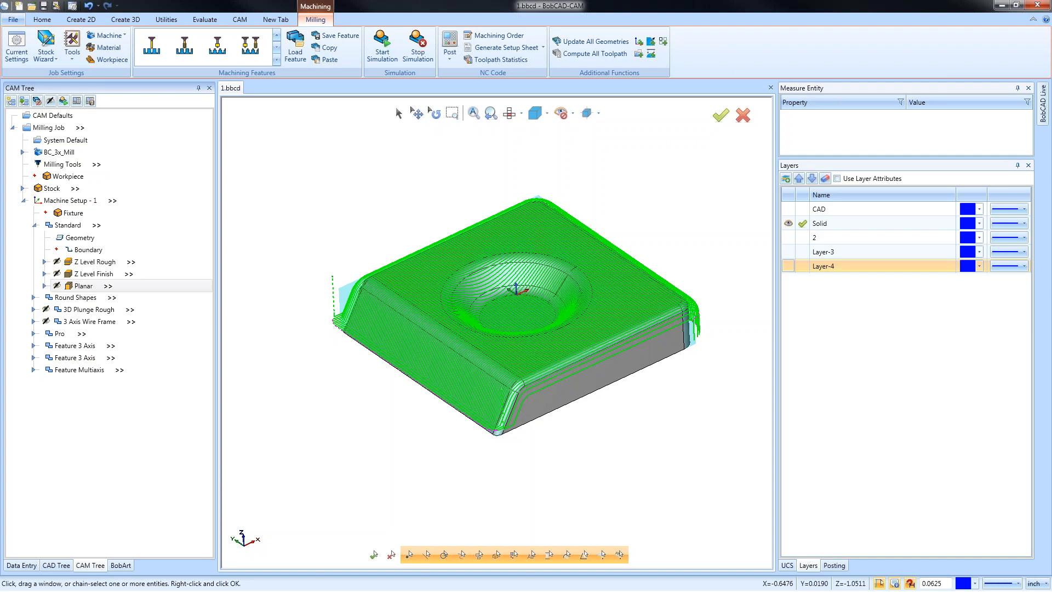
Review the Advanced Rough, Advanced Z Level Finish and Advanced Planar operations of the Pro feature.
{"action": "left_click", "coordinate": [35, 225]}
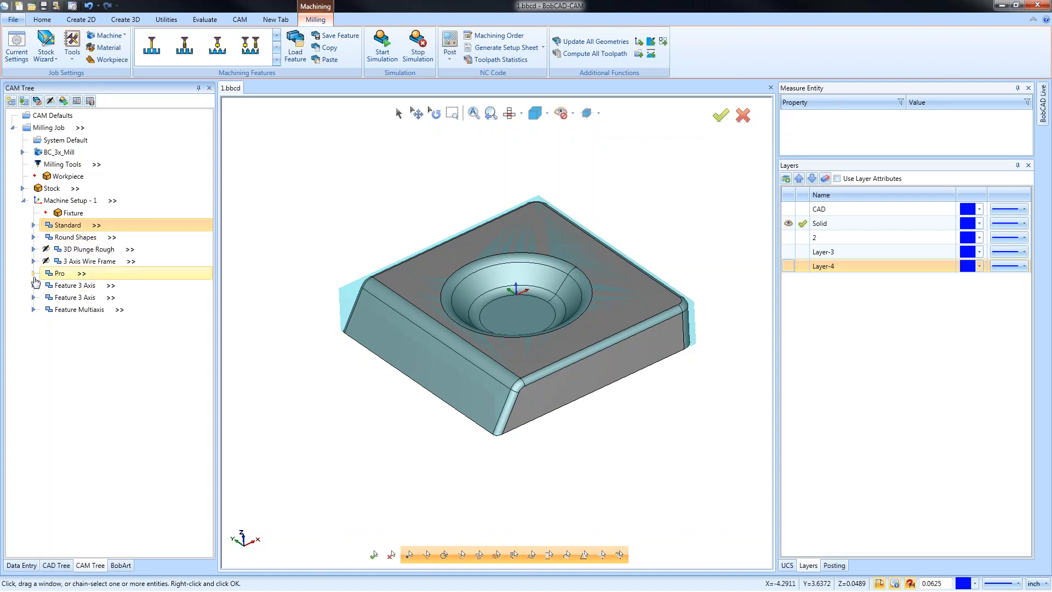
{"action": "left_click", "coordinate": [34, 273]}
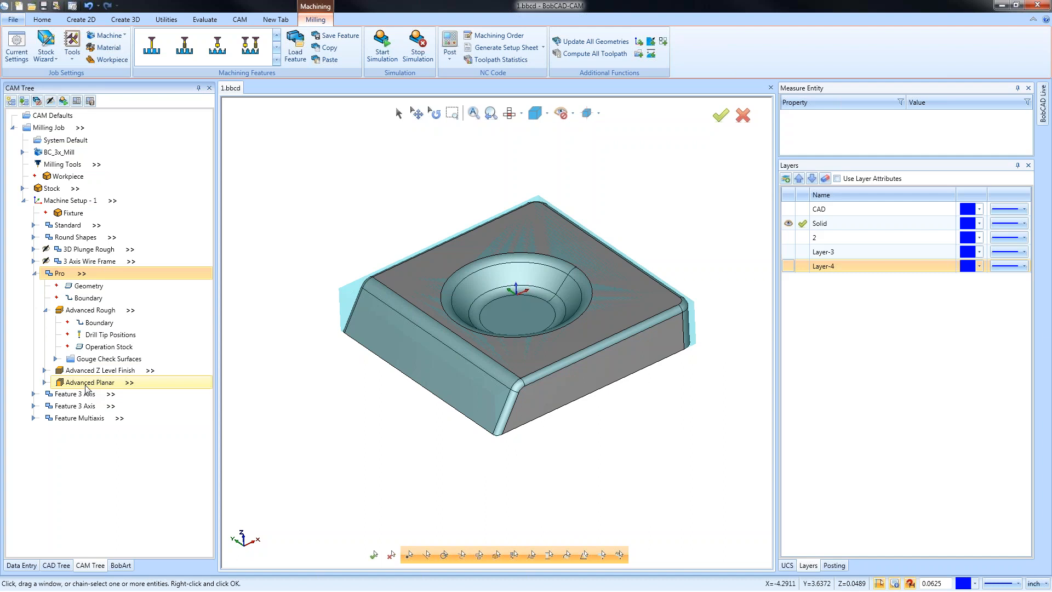
{"action": "double_click", "coordinate": [90, 310]}
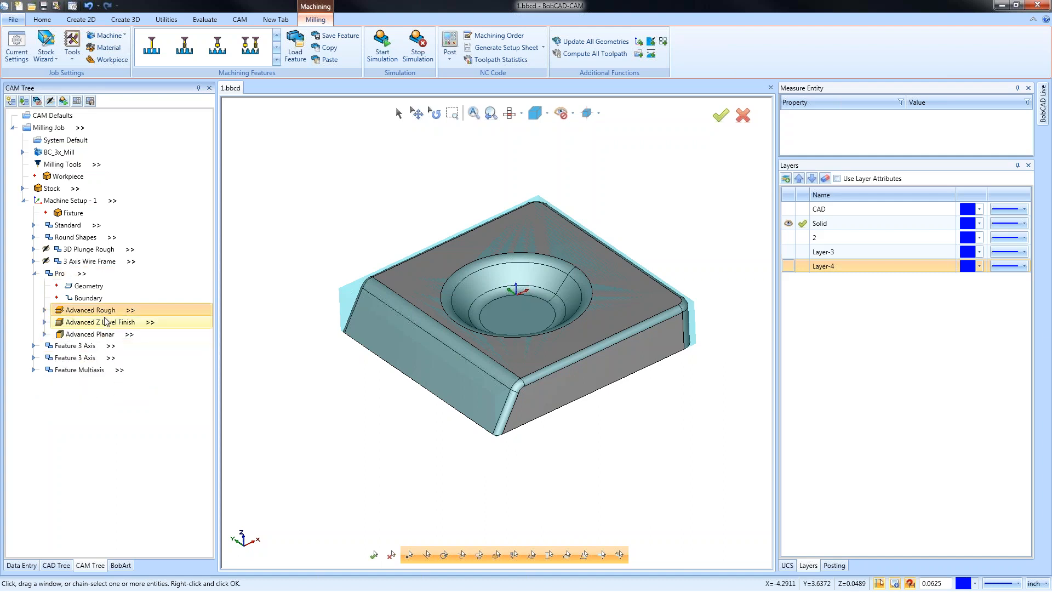
{"action": "left_click", "coordinate": [100, 322]}
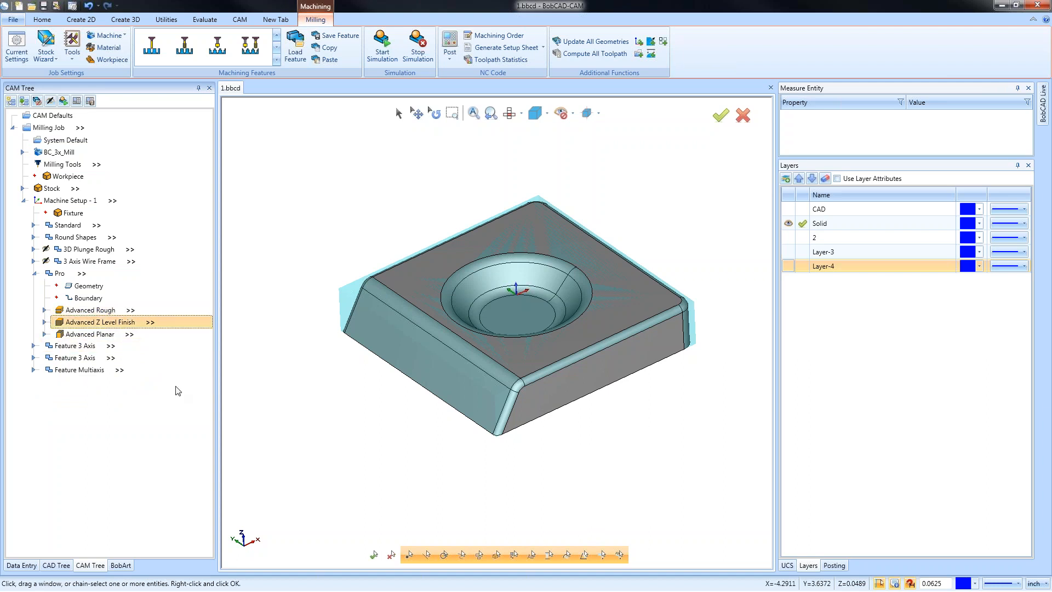
{"action": "left_click", "coordinate": [105, 335]}
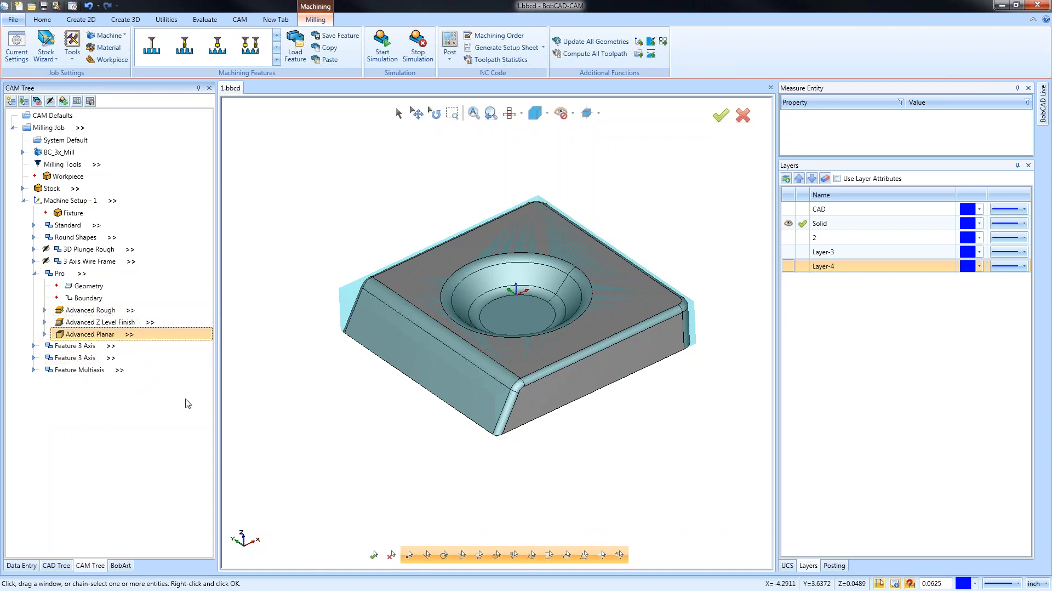
Assign all faces of the part to the Pro feature and compute its Advanced Rough toolpath.
{"action": "right_click", "coordinate": [93, 285]}
{"action": "left_click", "coordinate": [116, 299]}
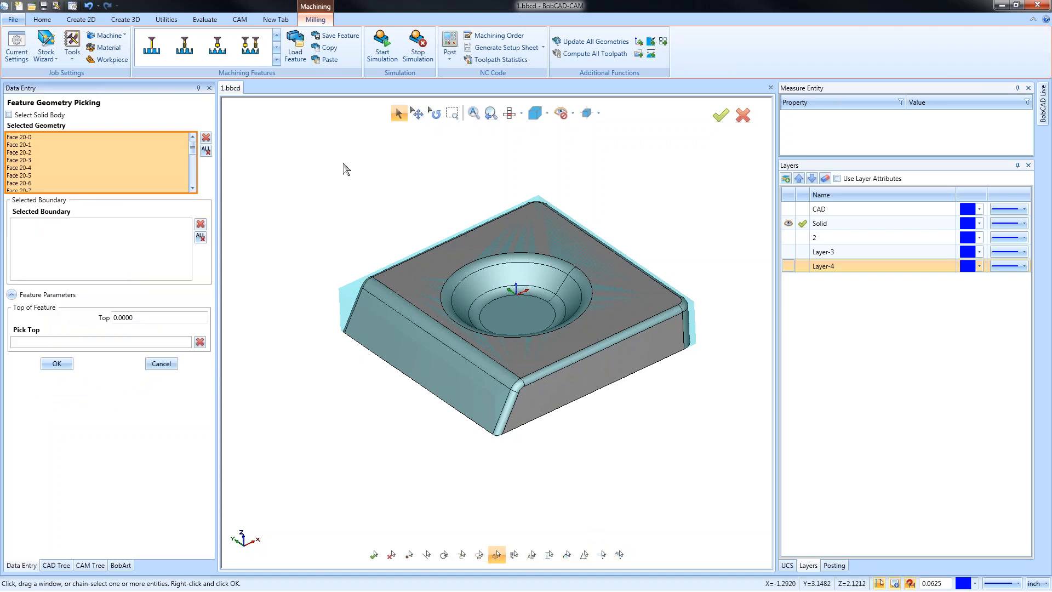
{"action": "left_click_drag", "start_coordinate": [274, 144], "coordinate": [751, 524]}
{"action": "key", "text": "Return"}
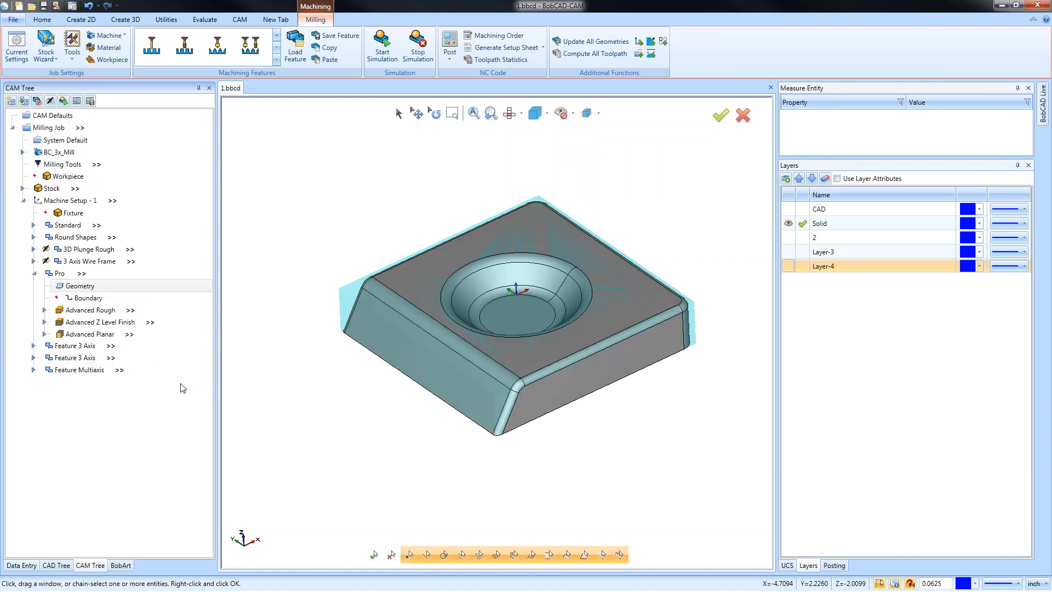
{"action": "right_click", "coordinate": [91, 312]}
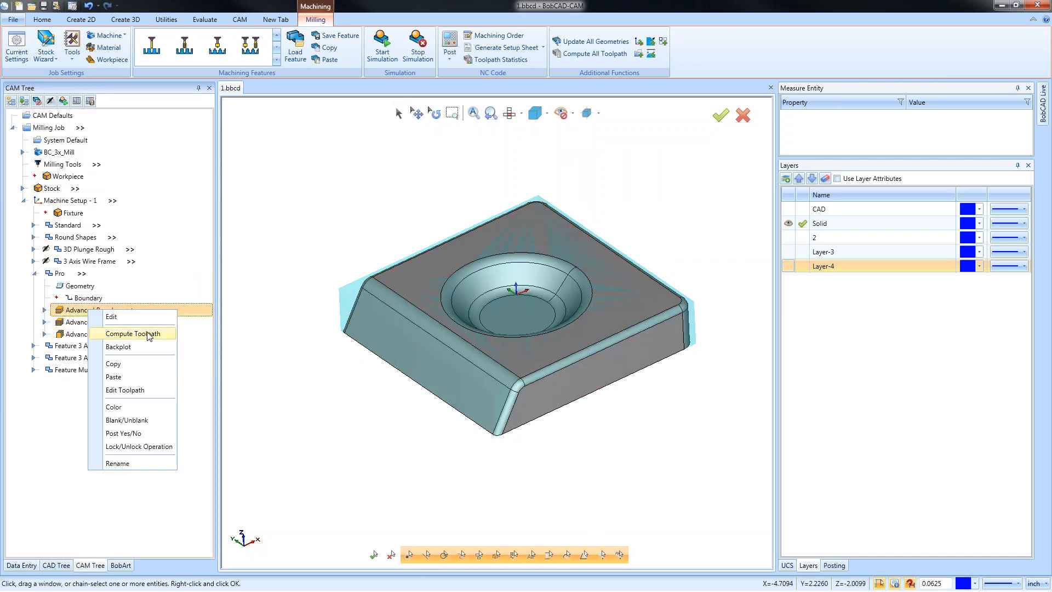
{"action": "left_click", "coordinate": [149, 335]}
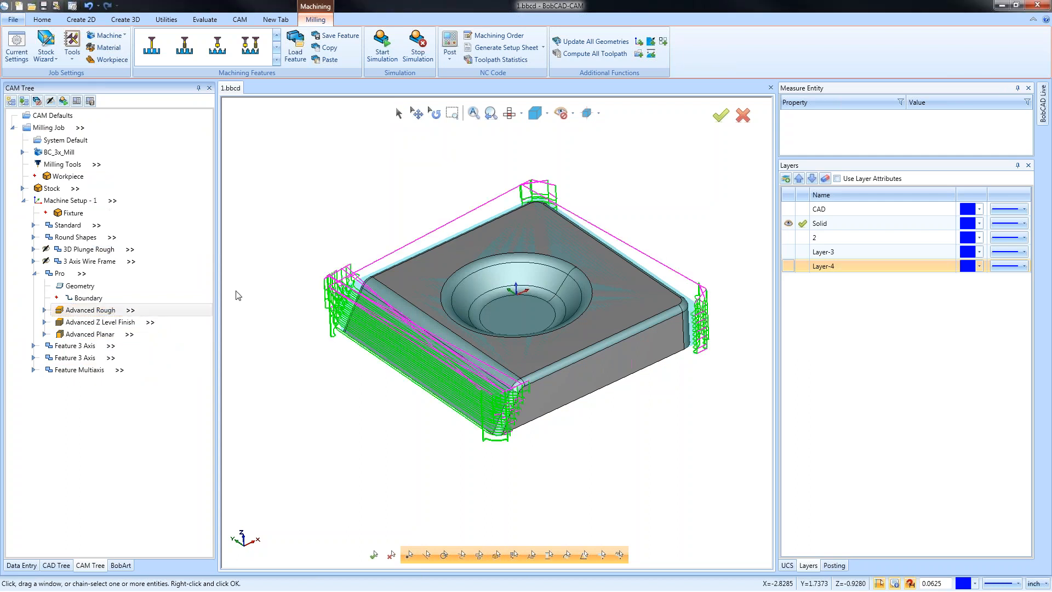
Extend the stock on the sloped side by setting its negative X offset to 1 inch, keeping the positive X offset at 0.
{"action": "right_click", "coordinate": [52, 188]}
{"action": "left_click", "coordinate": [91, 200]}
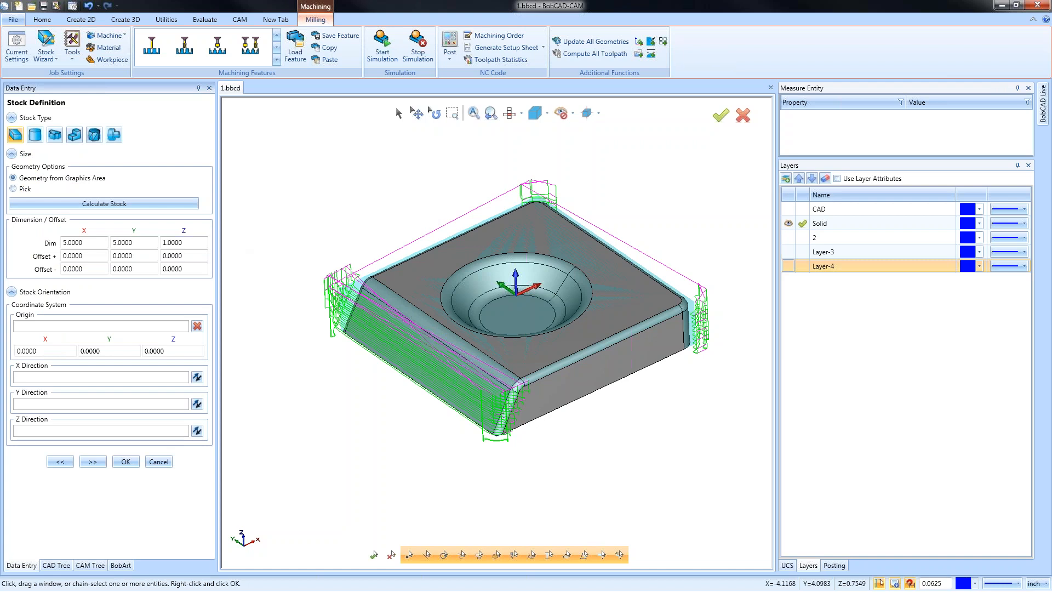
{"action": "type", "text": "1"}
{"action": "key", "text": "Tab"}
{"action": "left_click", "coordinate": [74, 259]}
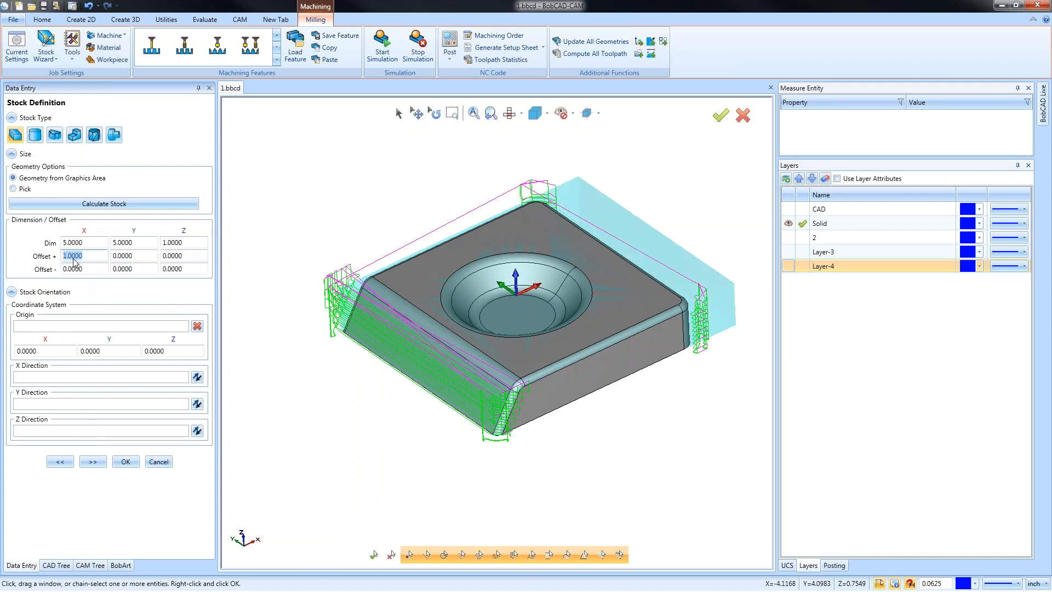
{"action": "type", "text": "0"}
{"action": "key", "text": "Tab"}
{"action": "key", "text": "Tab"}
{"action": "key", "text": "Tab"}
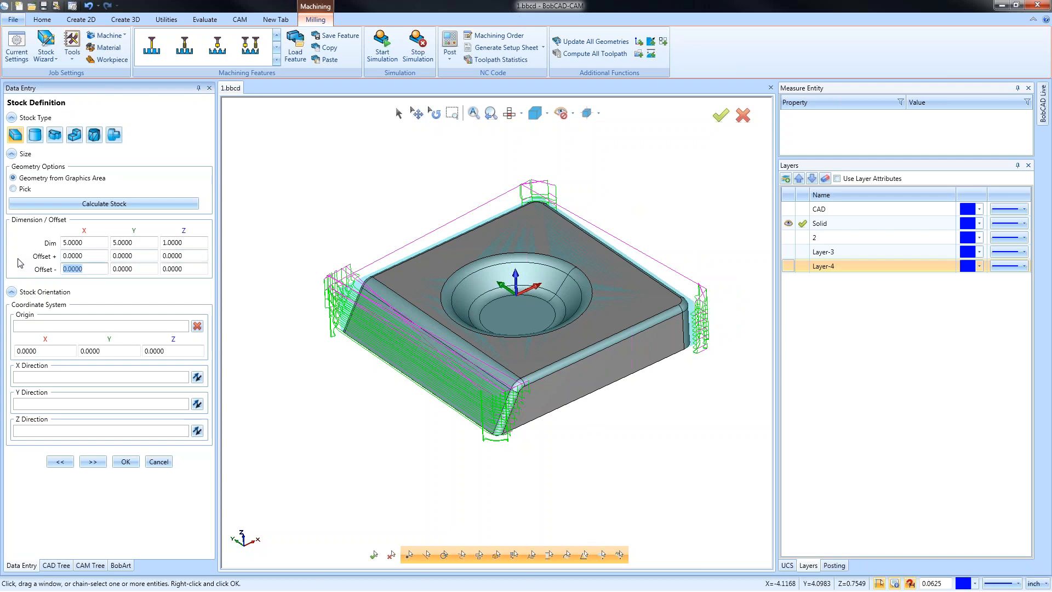
{"action": "type", "text": "1"}
{"action": "key", "text": "Tab"}
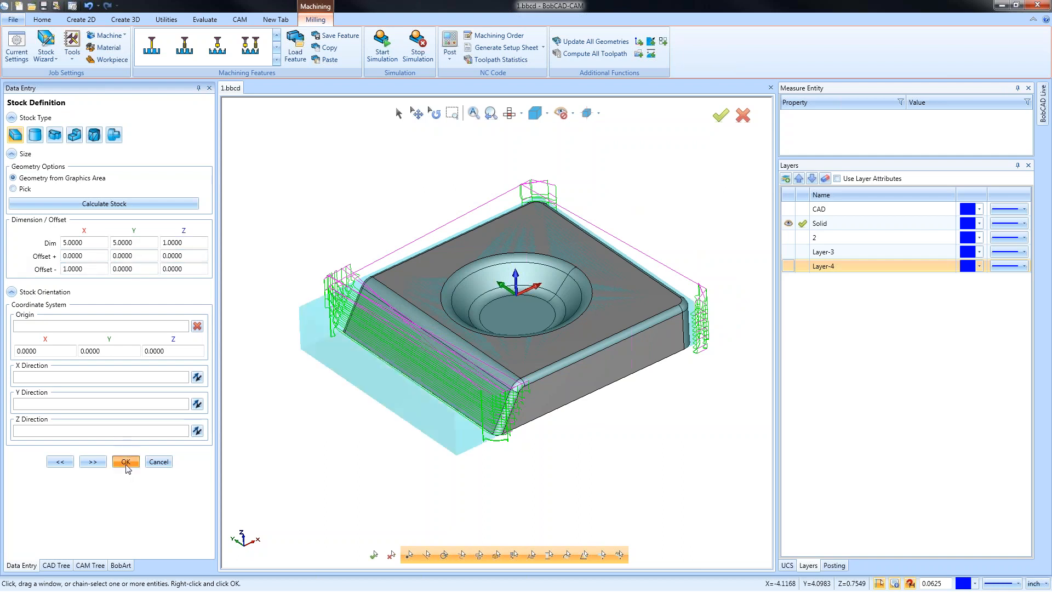
{"action": "left_click", "coordinate": [126, 461]}
Recompute the Pro feature's Advanced Rough toolpath for the enlarged stock and inspect it from above.
{"action": "right_click", "coordinate": [134, 310]}
{"action": "left_click", "coordinate": [133, 332]}
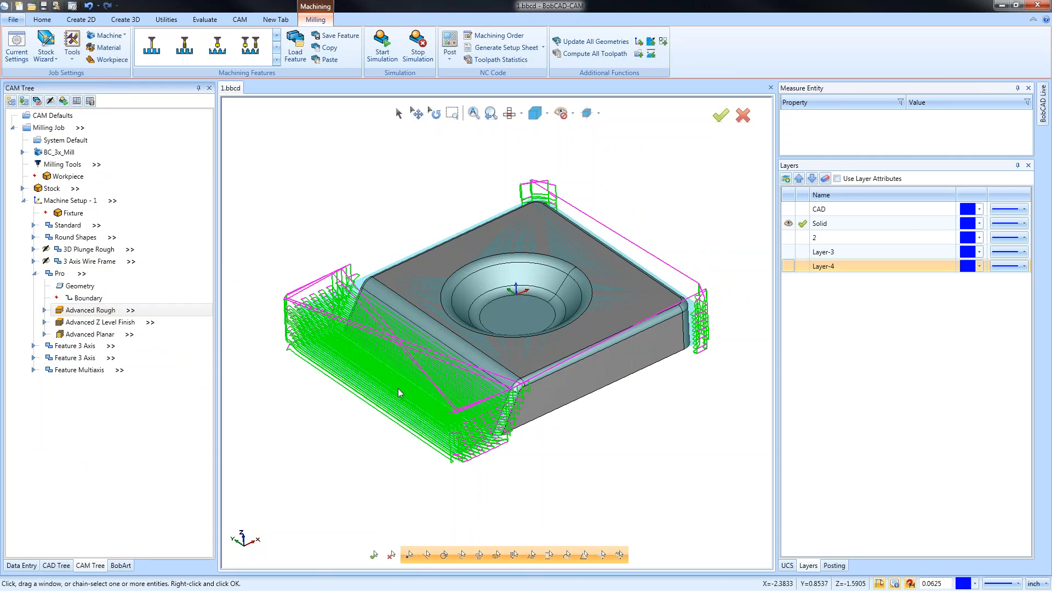
{"action": "left_click", "coordinate": [511, 114]}
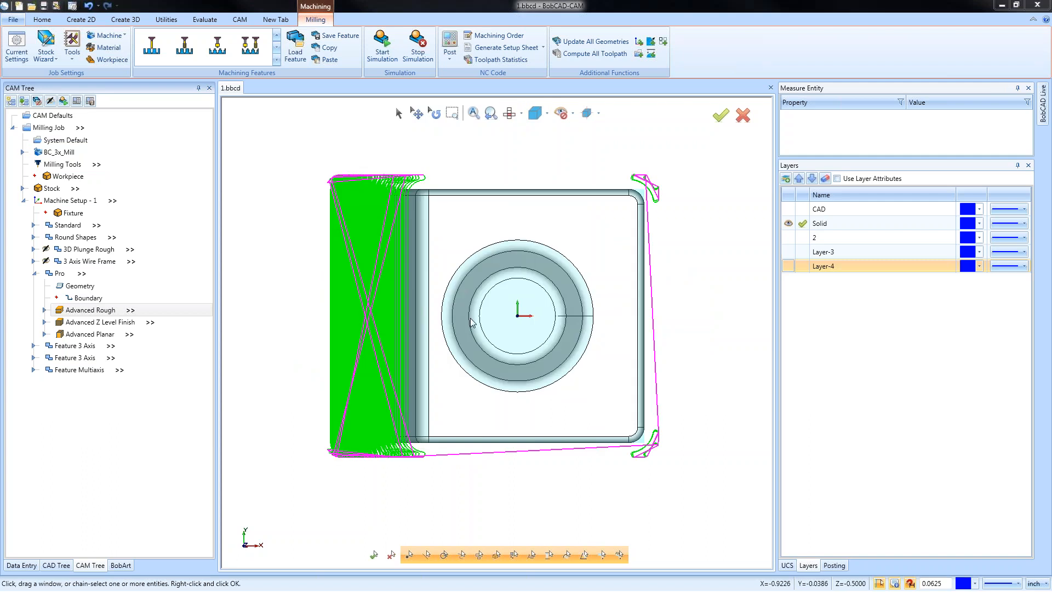
Hide the Pro feature's toolpaths and highlight the Standard feature's Z Level Rough toolpath.
{"action": "left_click", "coordinate": [32, 225]}
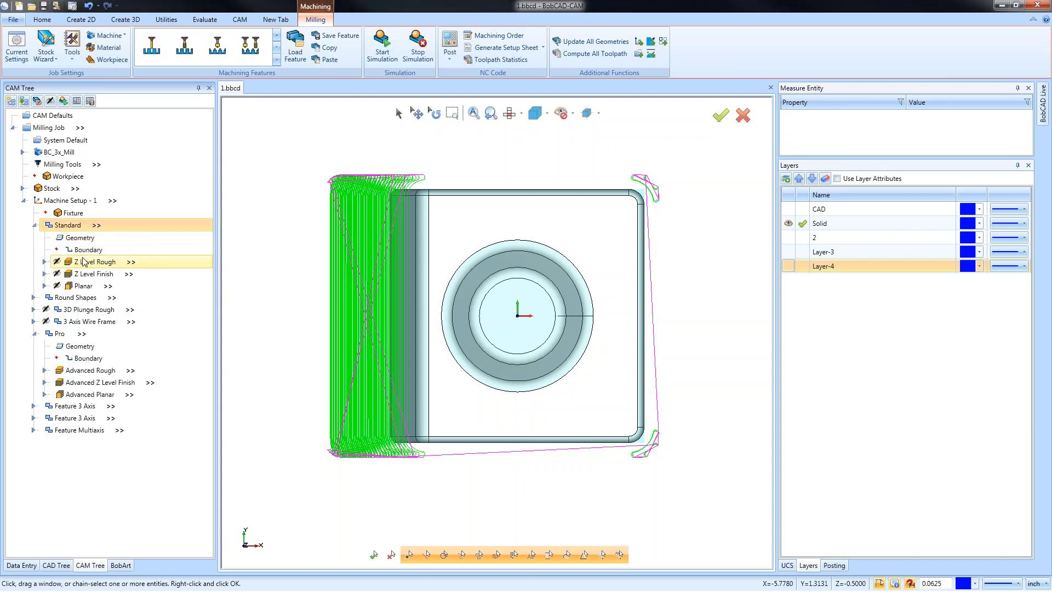
{"action": "left_click", "coordinate": [98, 265]}
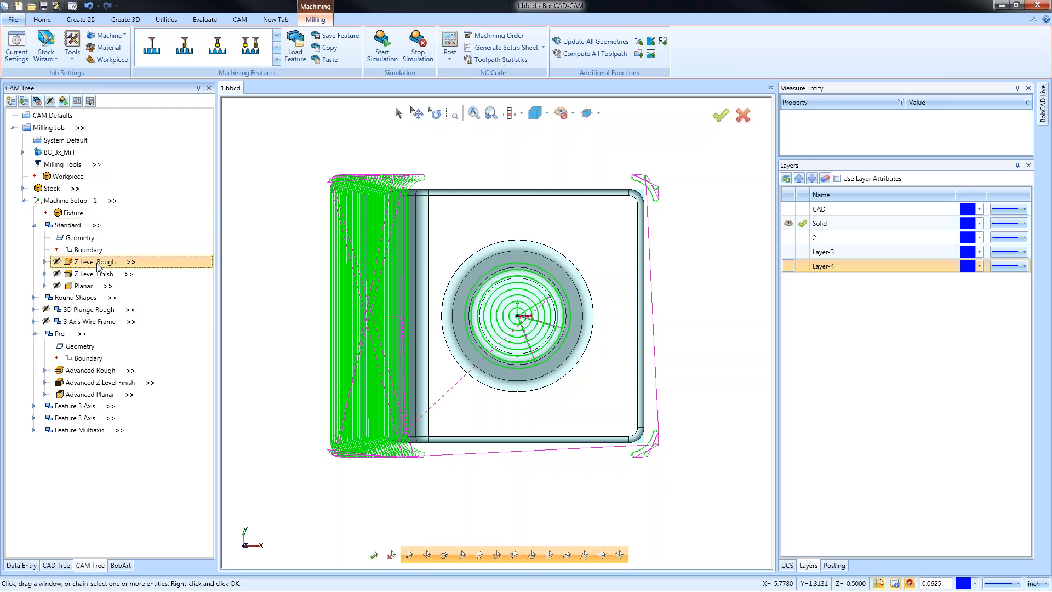
{"action": "right_click", "coordinate": [70, 338]}
{"action": "left_click", "coordinate": [101, 333]}
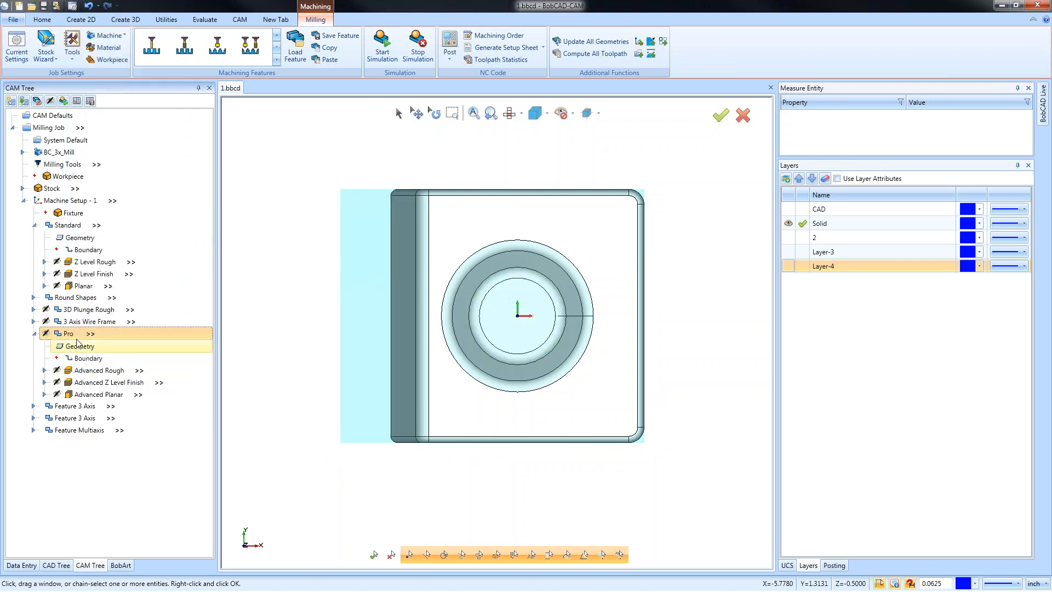
{"action": "left_click", "coordinate": [90, 265]}
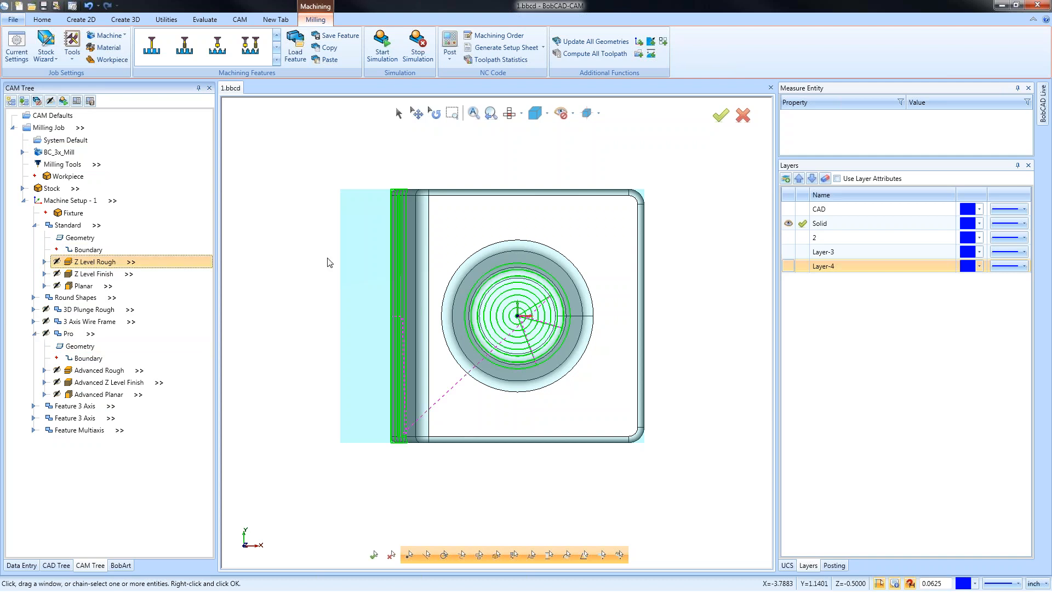
Set the stock's negative X offset to 0.
{"action": "right_click", "coordinate": [57, 190]}
{"action": "left_click", "coordinate": [87, 201]}
{"action": "left_click_drag", "start_coordinate": [95, 269], "coordinate": [13, 271]}
{"action": "type", "text": "0"}
{"action": "key", "text": "Tab"}
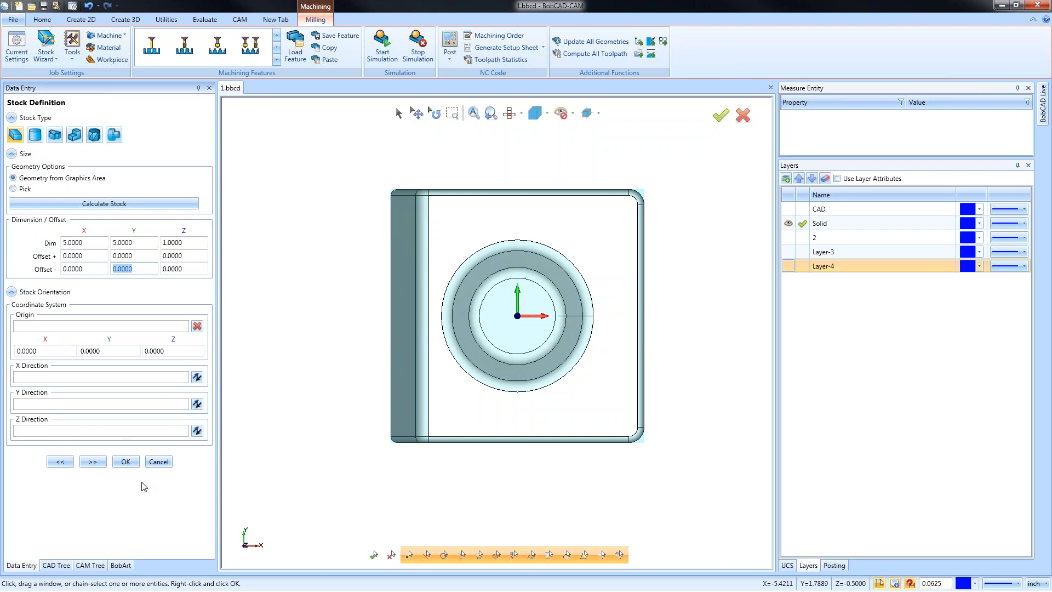
{"action": "left_click", "coordinate": [125, 461]}
Recompute the Standard feature's Z Level Rough toolpath for the resized stock.
{"action": "left_click", "coordinate": [87, 263]}
{"action": "right_click", "coordinate": [87, 264]}
{"action": "left_click", "coordinate": [112, 285]}
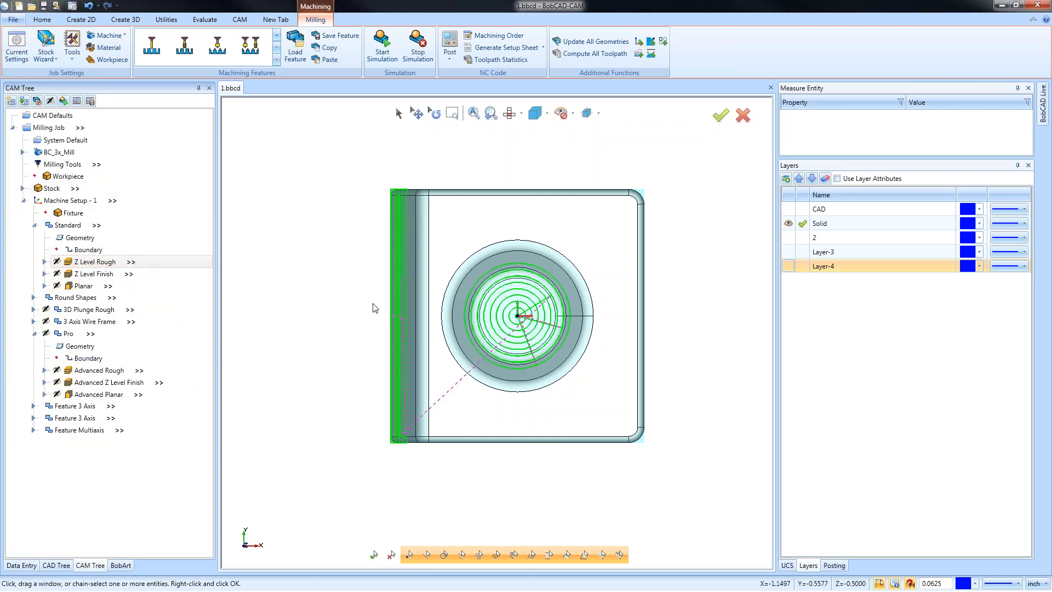
Lower the transparency of the displayed stock.
{"action": "left_click", "coordinate": [54, 188]}
{"action": "right_click", "coordinate": [83, 189]}
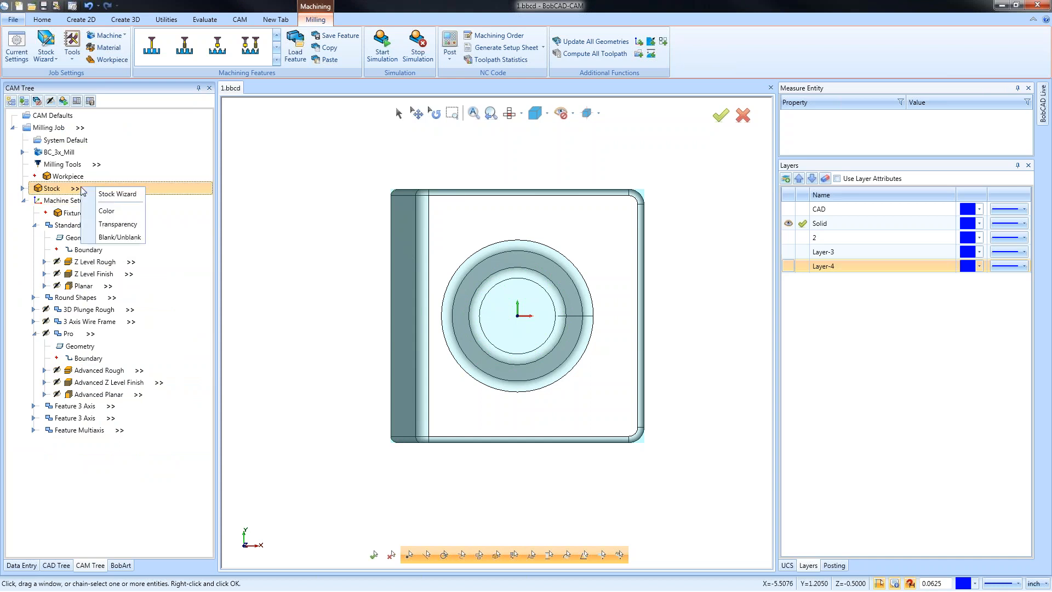
{"action": "left_click", "coordinate": [117, 225]}
{"action": "left_click_drag", "start_coordinate": [585, 295], "coordinate": [526, 296]}
{"action": "left_click", "coordinate": [599, 323]}
Compare the Z Level Rough and Advanced Rough toolpaths at the sloped side against the stock.
{"action": "middle_click_drag", "start_coordinate": [513, 390], "coordinate": [578, 372]}
{"action": "left_click", "coordinate": [94, 262]}
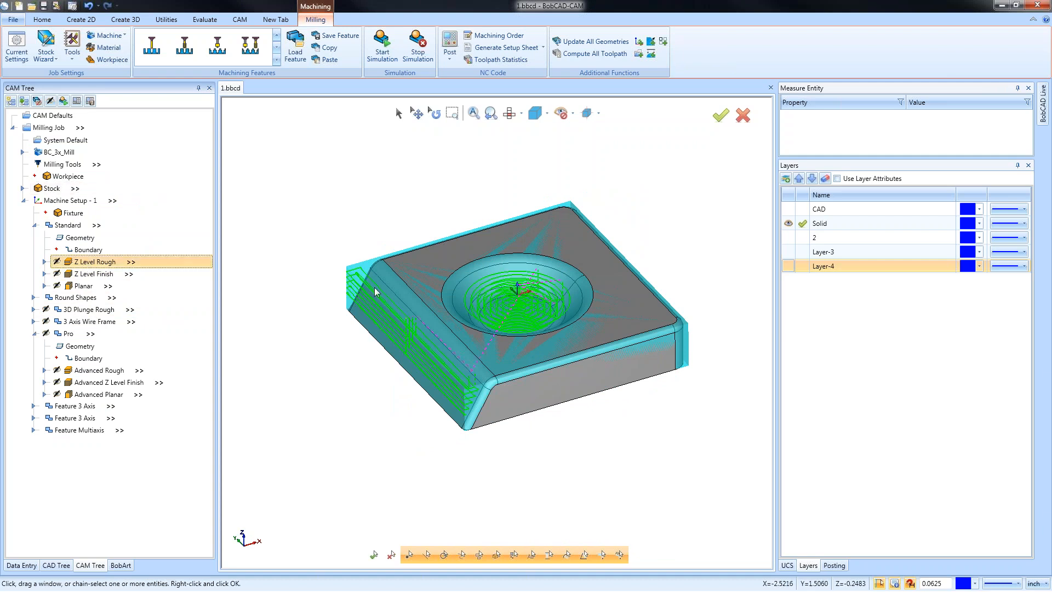
{"action": "scroll", "coordinate": [351, 270], "scroll_direction": "up", "scroll_amount": 5}
{"action": "middle_click_drag", "start_coordinate": [356, 279], "coordinate": [380, 302]}
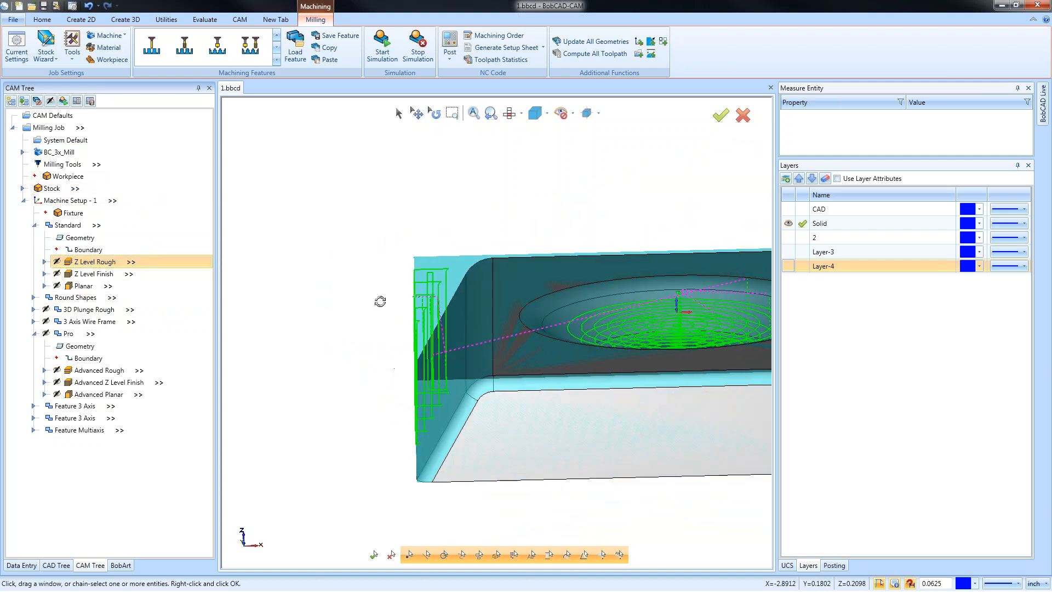
{"action": "mouse_move", "coordinate": [472, 368]}
{"action": "middle_mouse_down"}
{"action": "mouse_move", "coordinate": [481, 357]}
{"action": "mouse_move", "coordinate": [490, 364]}
{"action": "mouse_move", "coordinate": [471, 351]}
{"action": "middle_mouse_up"}
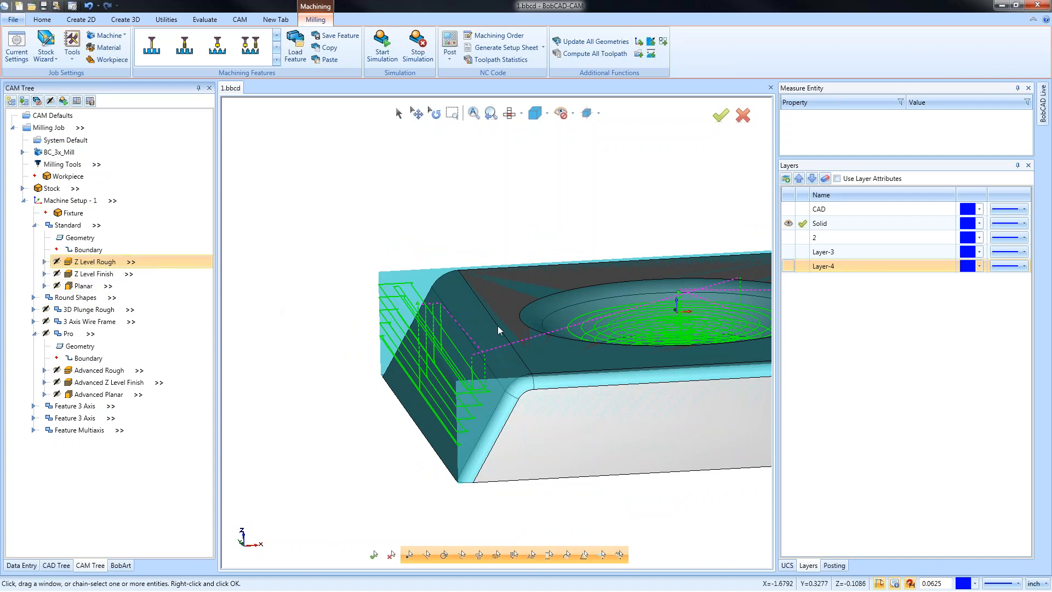
{"action": "left_click", "coordinate": [99, 370]}
{"action": "scroll", "coordinate": [422, 317], "scroll_direction": "down", "scroll_amount": 3}
{"action": "middle_click_drag", "start_coordinate": [427, 331], "coordinate": [446, 367]}
Recompute the Pro feature's Advanced Rough toolpath for the stock without the X offset.
{"action": "right_click", "coordinate": [98, 370]}
{"action": "left_click", "coordinate": [134, 393]}
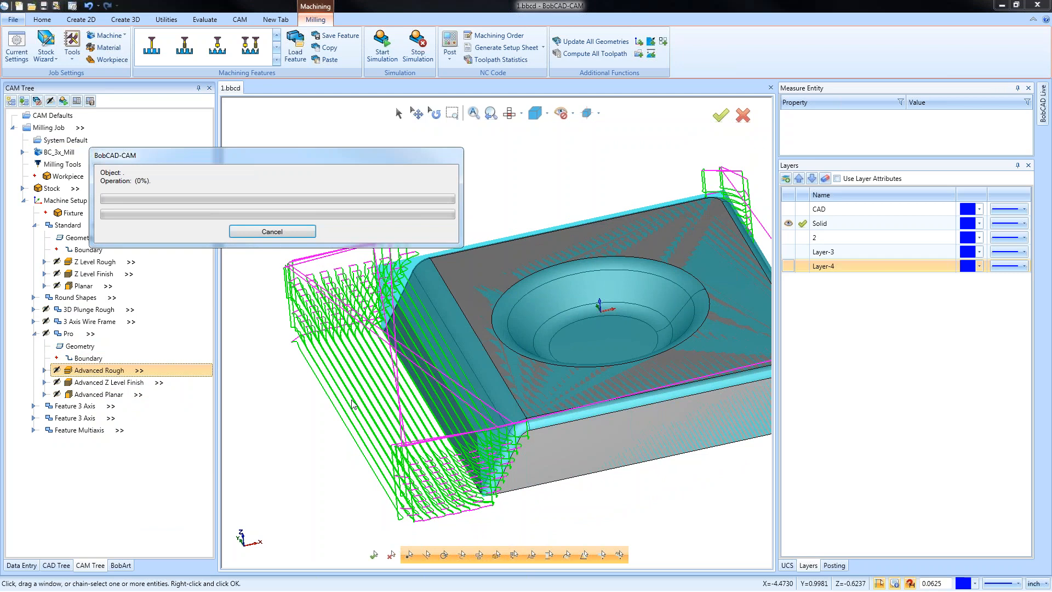
{"action": "middle_click_drag", "start_coordinate": [534, 381], "coordinate": [536, 408]}
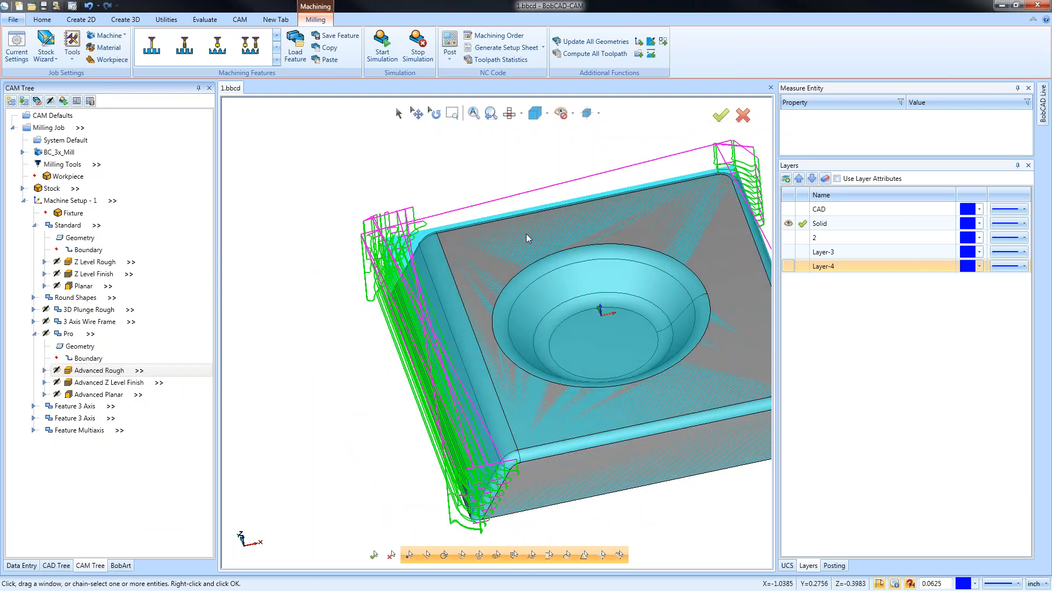
Inspect the recomputed Advanced Rough toolpath around the part from above and in an angled 3D view.
{"action": "left_click", "coordinate": [510, 114]}
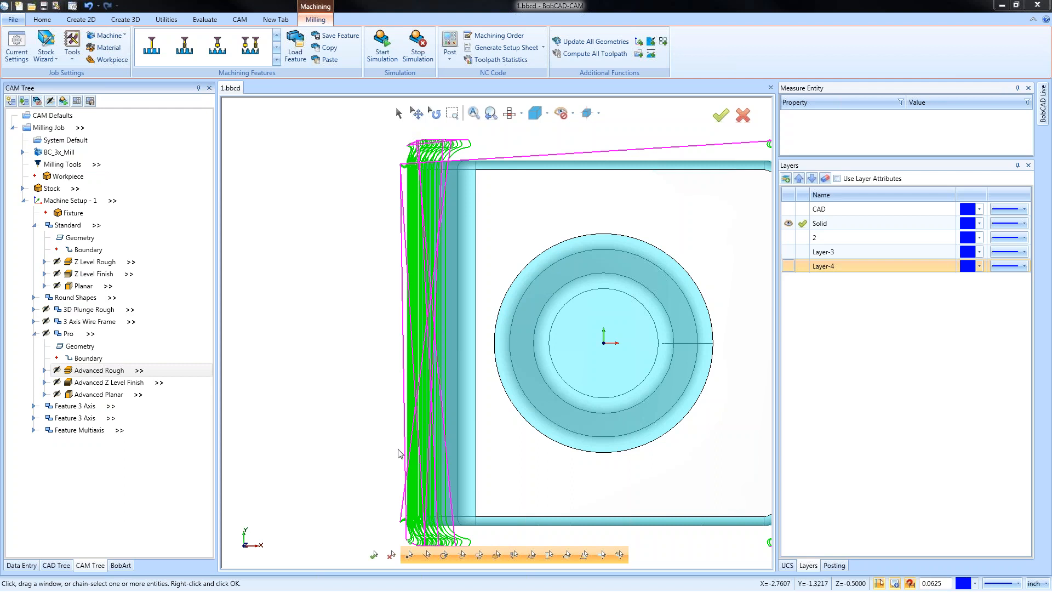
{"action": "scroll", "coordinate": [369, 384], "scroll_direction": "down", "scroll_amount": 3}
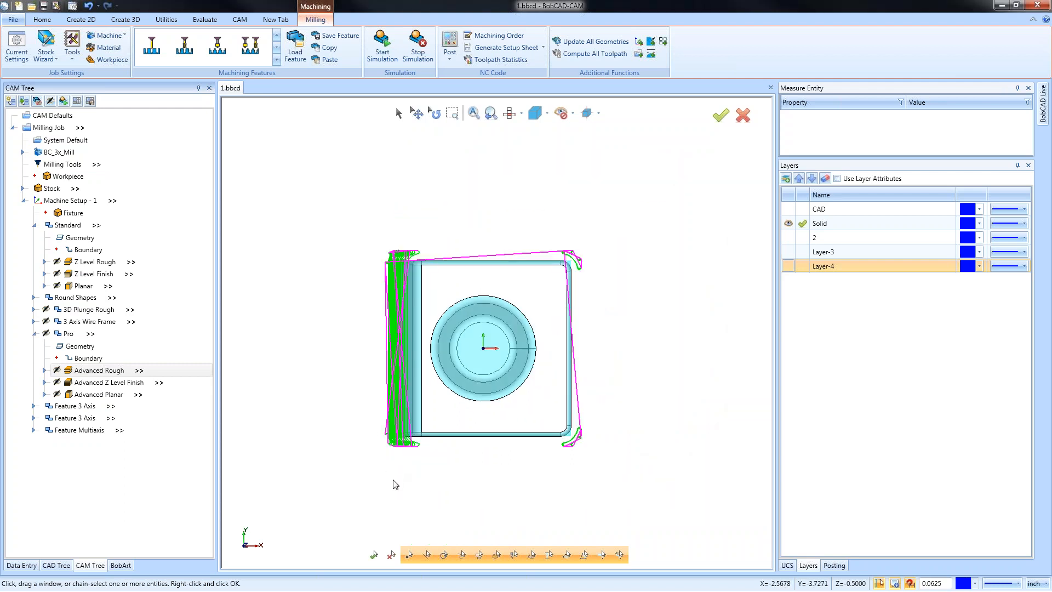
{"action": "mouse_move", "coordinate": [477, 487]}
{"action": "middle_mouse_down"}
{"action": "mouse_move", "coordinate": [512, 418]}
{"action": "mouse_move", "coordinate": [432, 422]}
{"action": "mouse_move", "coordinate": [438, 377]}
{"action": "mouse_move", "coordinate": [533, 357]}
{"action": "middle_mouse_up"}
{"action": "scroll", "coordinate": [487, 358], "scroll_direction": "up", "scroll_amount": 2}
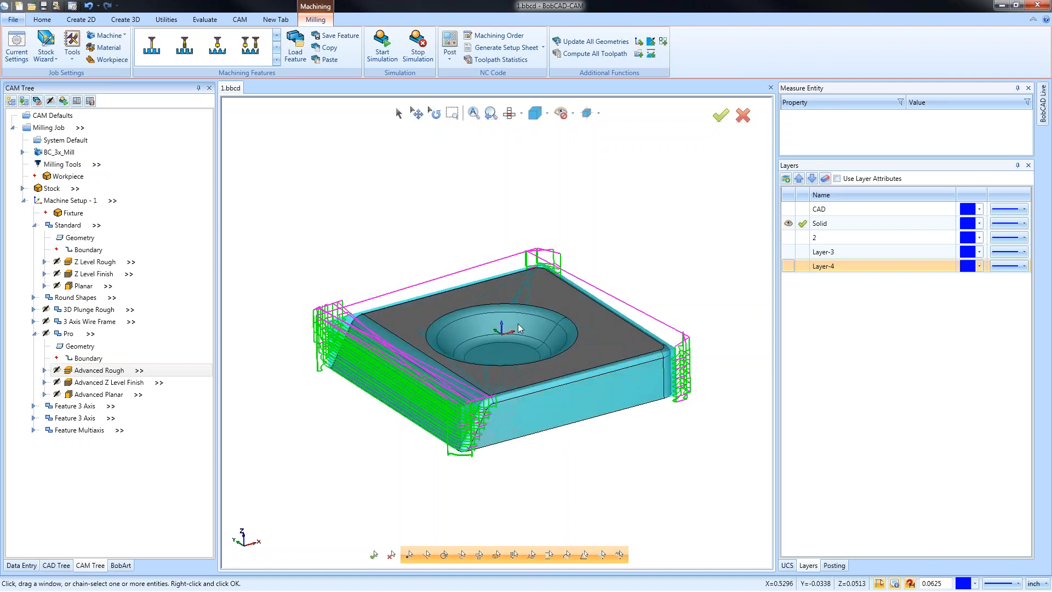
Enable Center Cutting Tool for the Advanced Rough plunge entry and recompute the toolpath.
{"action": "right_click", "coordinate": [112, 371]}
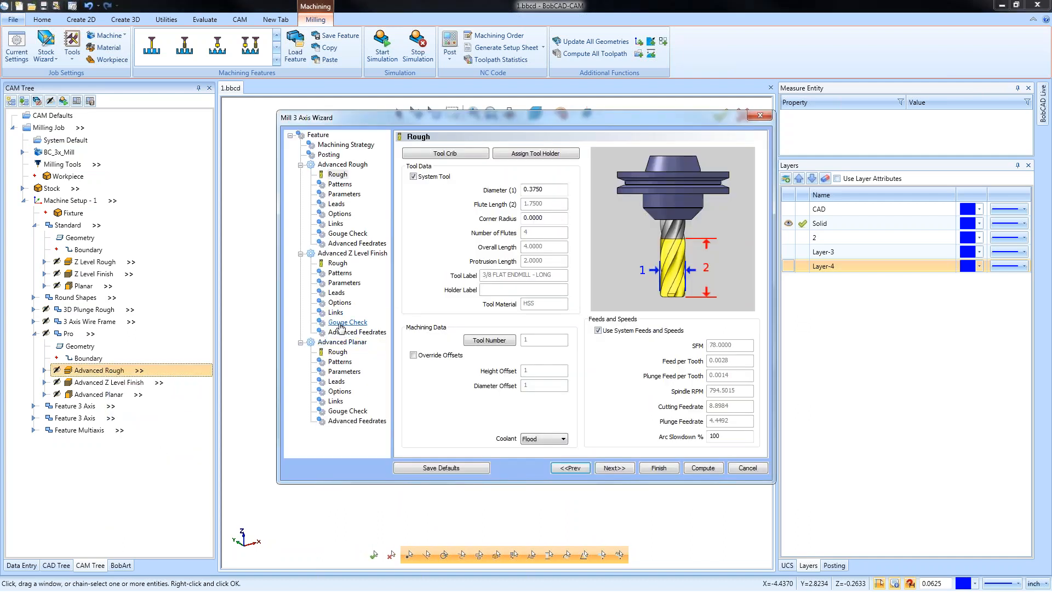
{"action": "left_click", "coordinate": [341, 205]}
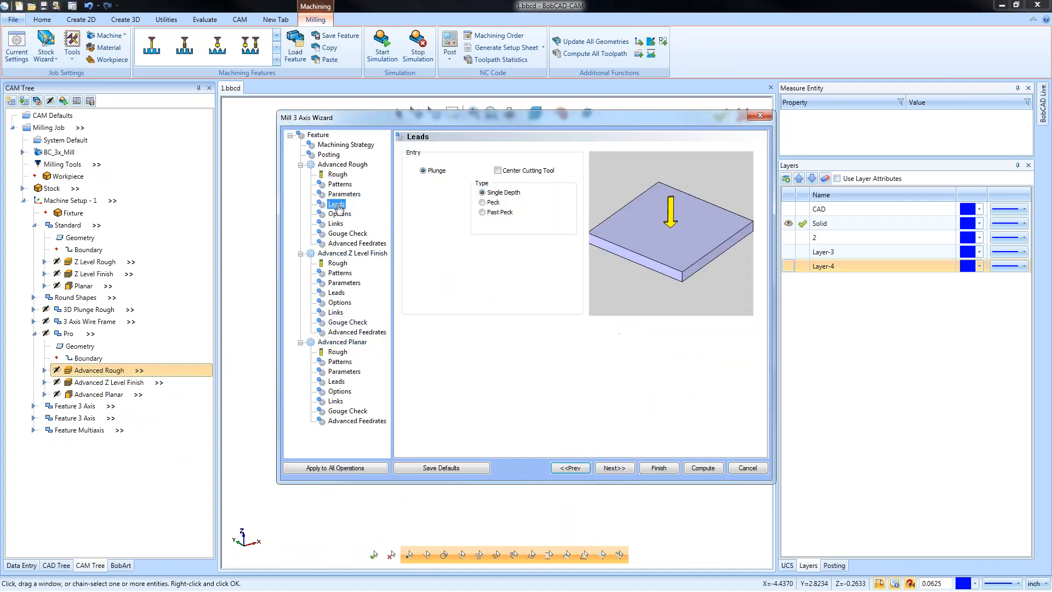
{"action": "left_click", "coordinate": [497, 170]}
{"action": "left_click", "coordinate": [657, 468]}
{"action": "right_click", "coordinate": [91, 370]}
{"action": "left_click", "coordinate": [142, 392]}
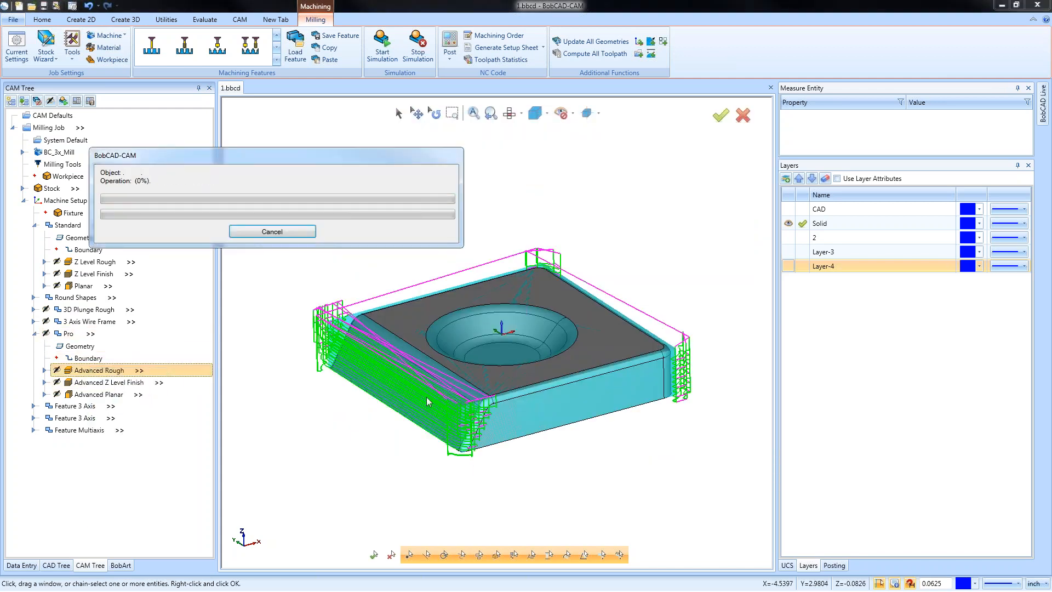
{"action": "middle_click_drag", "start_coordinate": [519, 342], "coordinate": [522, 378]}
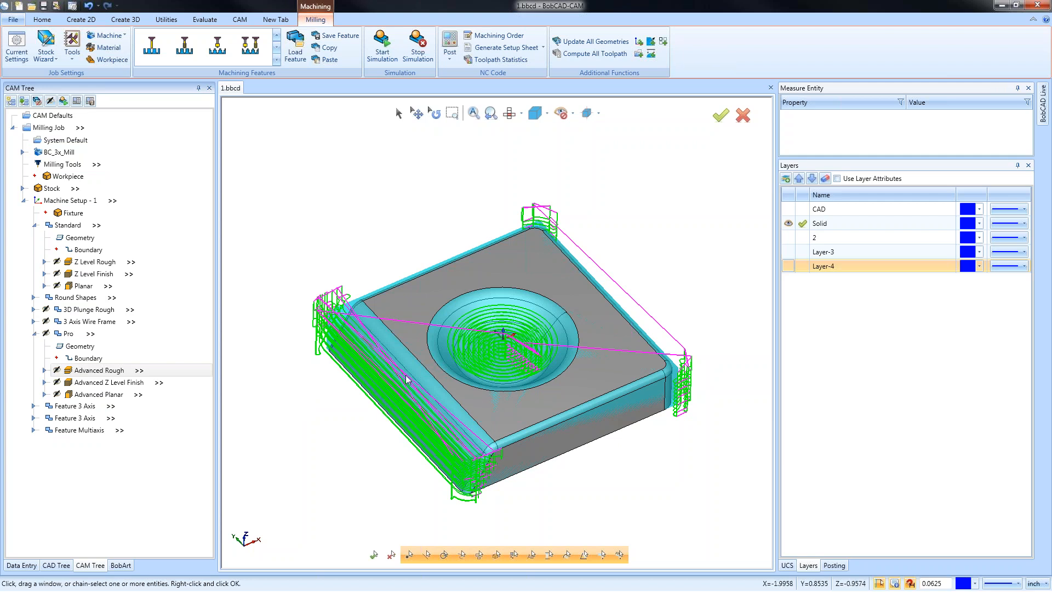
Disable Center Cutting Tool in the Advanced Rough leads and recompute the toolpath.
{"action": "right_click", "coordinate": [104, 374]}
{"action": "left_click", "coordinate": [124, 379]}
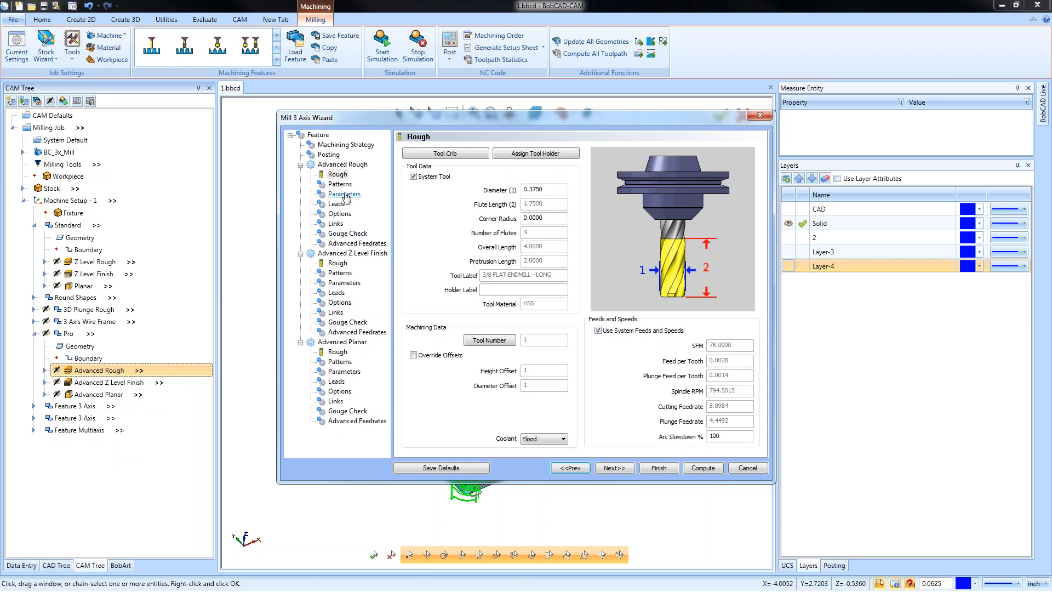
{"action": "left_click", "coordinate": [337, 204]}
{"action": "left_click", "coordinate": [499, 171]}
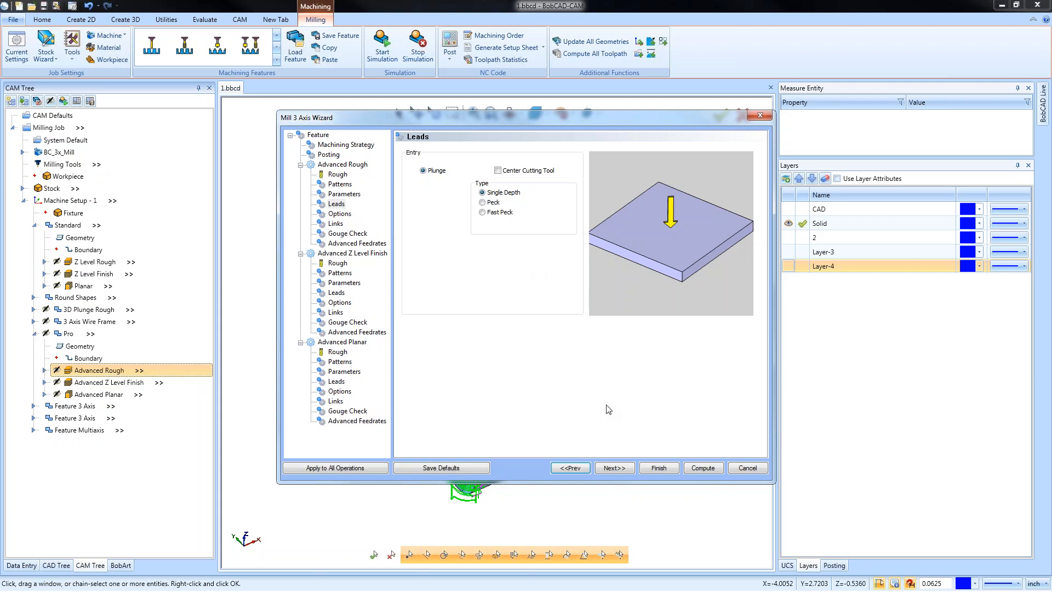
{"action": "left_click", "coordinate": [657, 468]}
{"action": "right_click", "coordinate": [117, 370]}
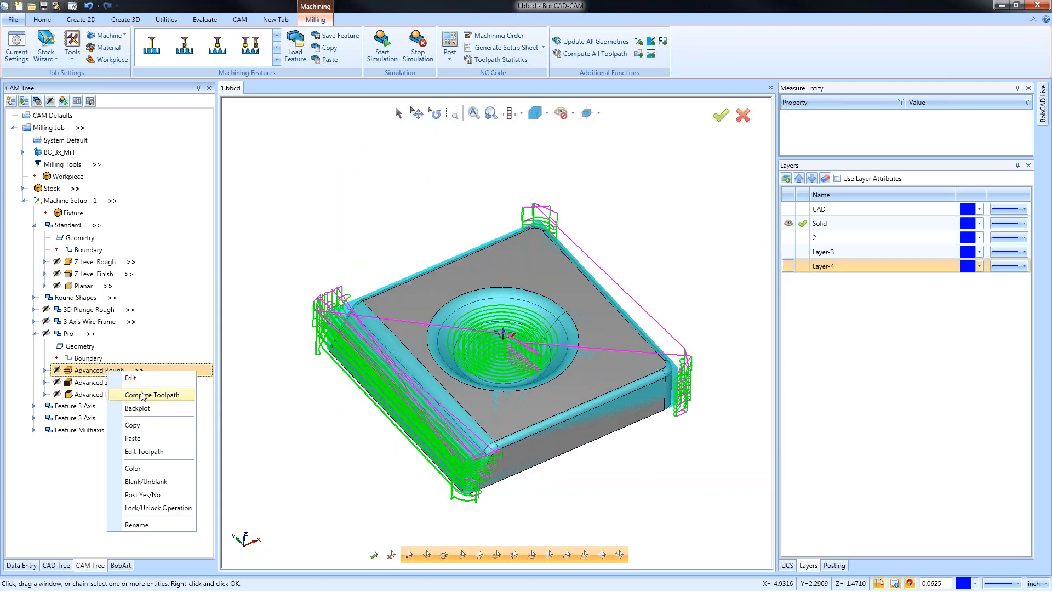
{"action": "left_click", "coordinate": [149, 393]}
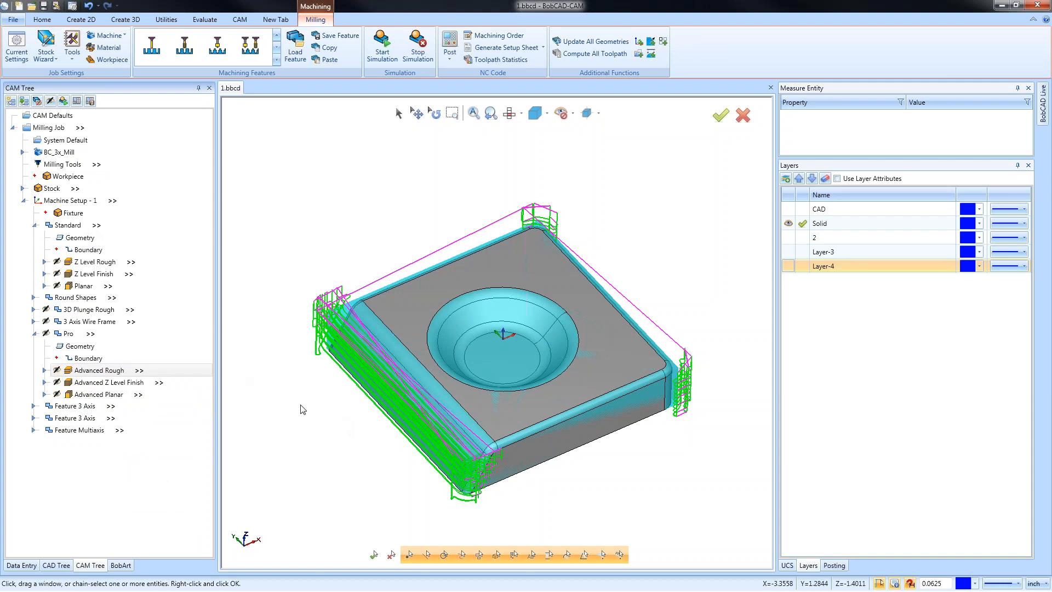
Review the Advanced Rough cut patterns, choose Adaptive Roughing with the Zig Zag method, and check the depth parameters.
{"action": "left_click", "coordinate": [104, 263]}
{"action": "left_click", "coordinate": [109, 371]}
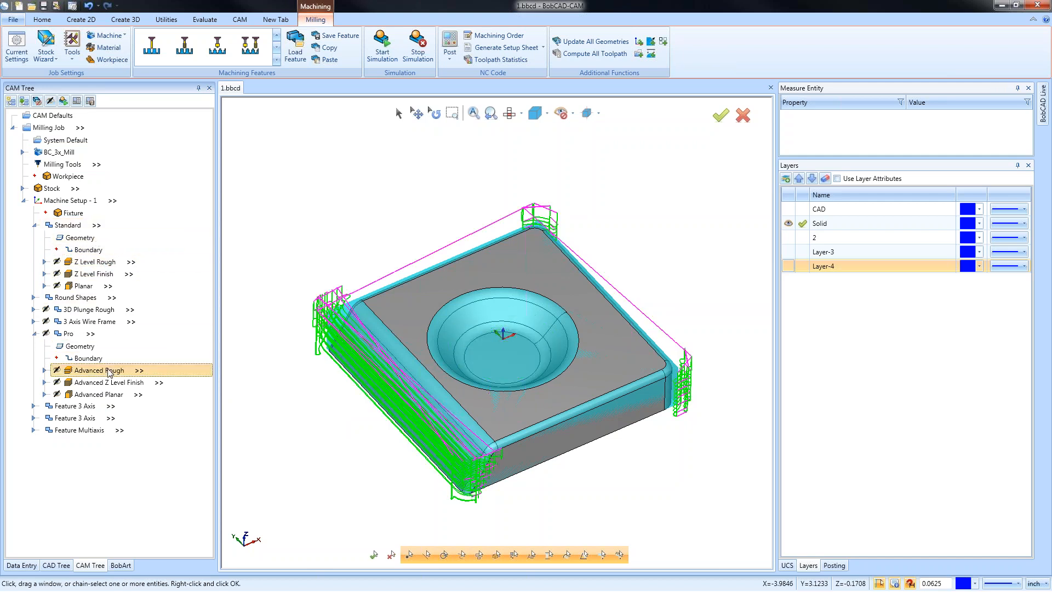
{"action": "right_click", "coordinate": [109, 372]}
{"action": "left_click", "coordinate": [125, 376]}
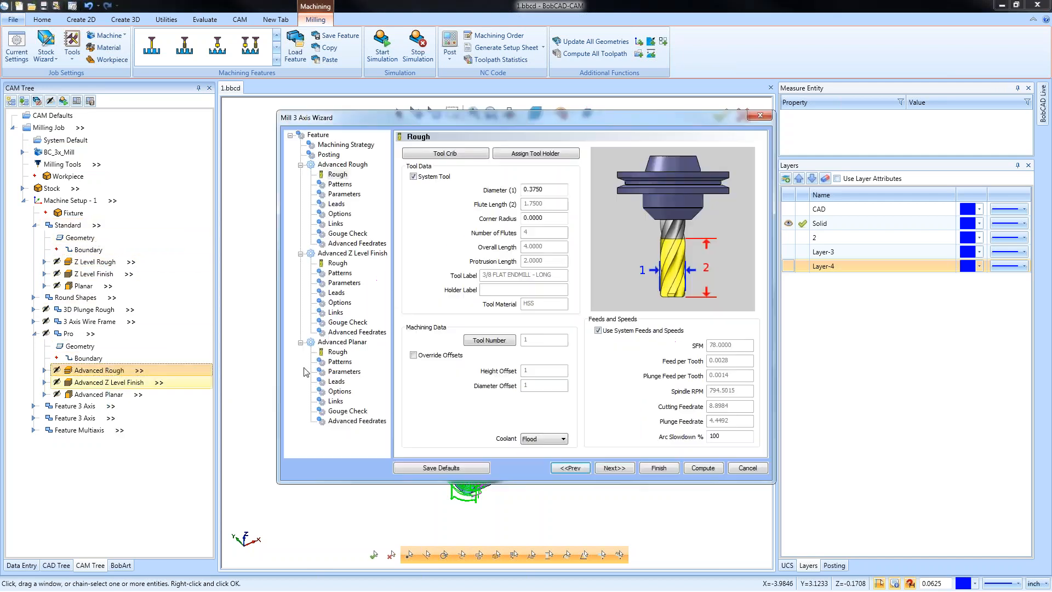
{"action": "left_click", "coordinate": [339, 184]}
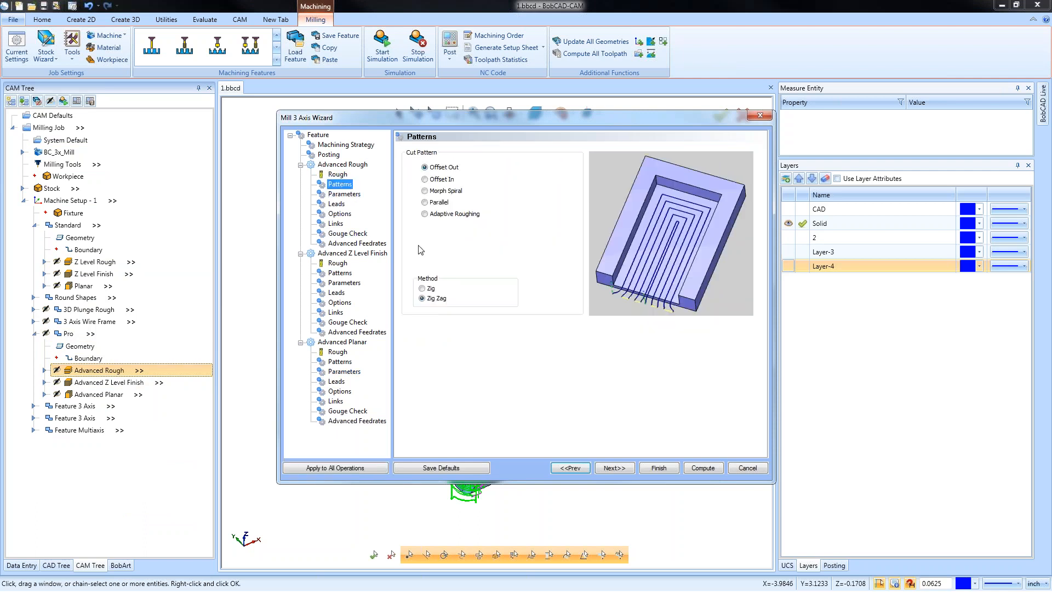
{"action": "left_click", "coordinate": [426, 179]}
{"action": "left_click", "coordinate": [425, 191]}
{"action": "left_click", "coordinate": [424, 203]}
{"action": "left_click", "coordinate": [424, 213]}
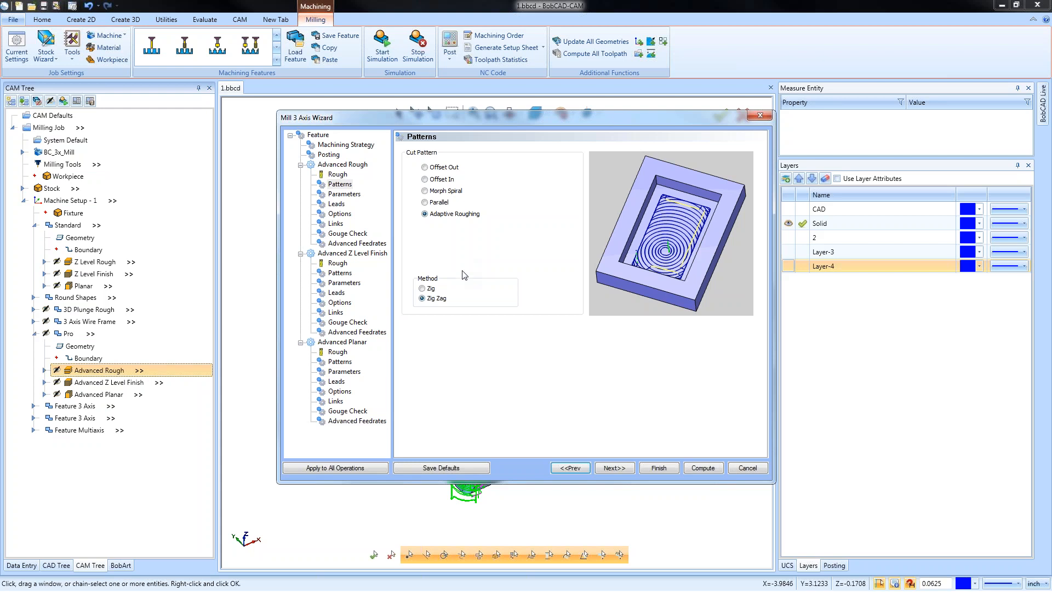
{"action": "left_click", "coordinate": [345, 195]}
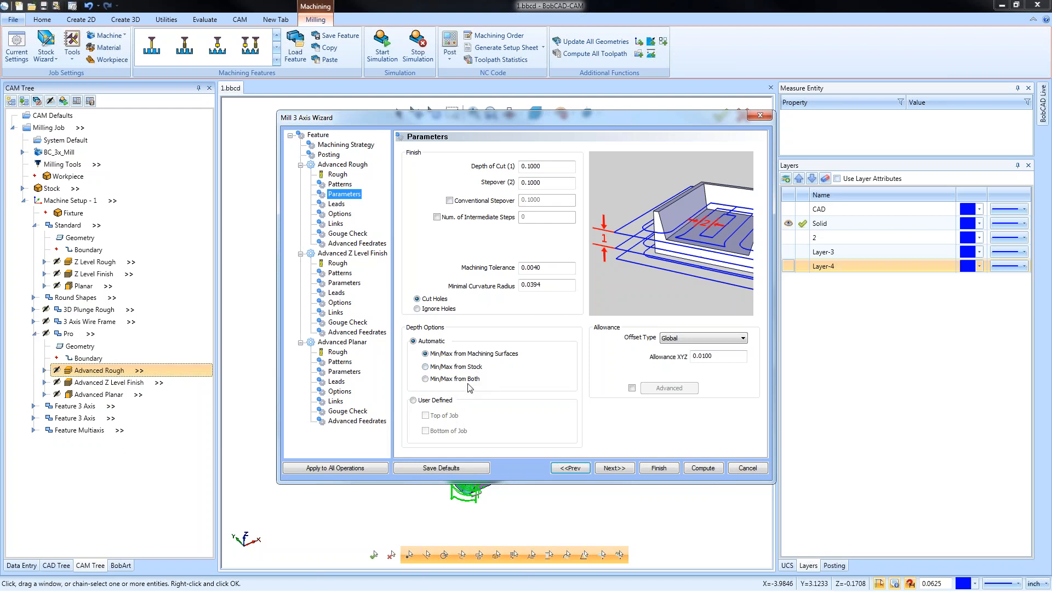
{"action": "left_click", "coordinate": [658, 467]}
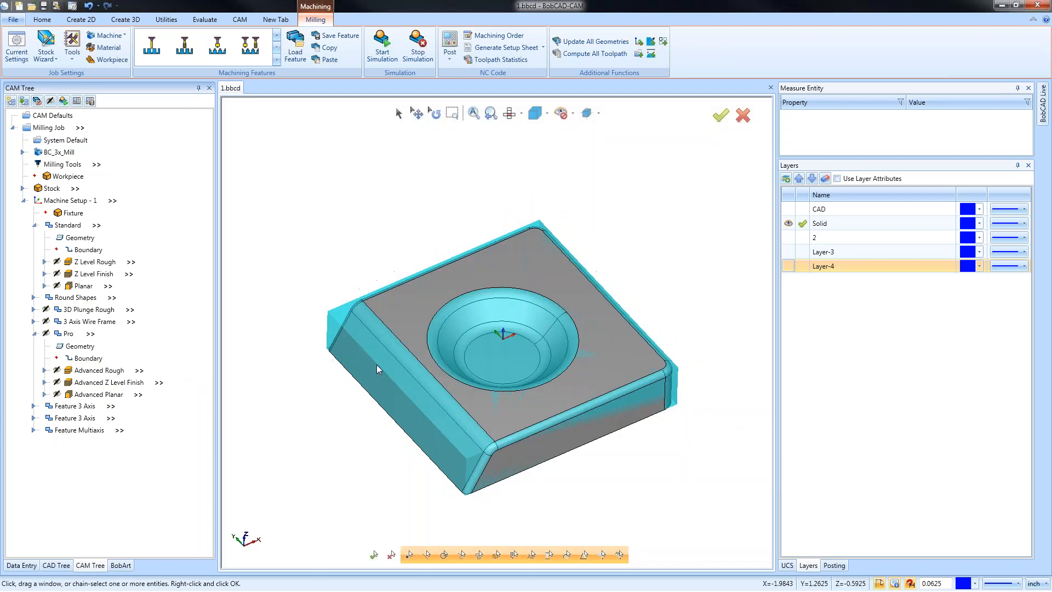
Compare the Standard Z Level Rough and Pro Advanced Rough toolpaths on the sloped side and in the central pocket.
{"action": "right_click", "coordinate": [54, 189]}
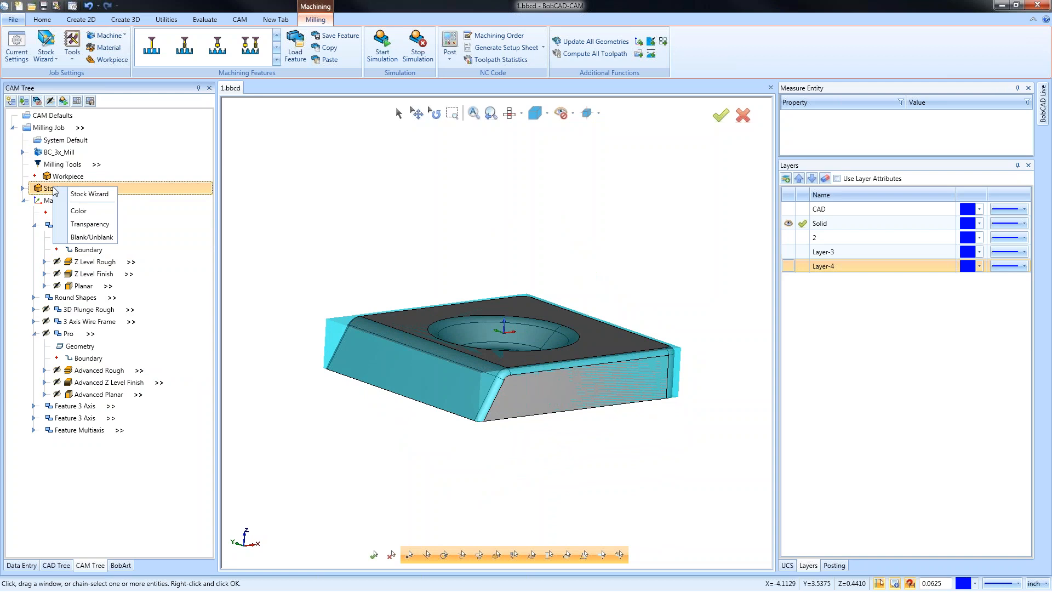
{"action": "left_click", "coordinate": [111, 372]}
{"action": "middle_click_drag", "start_coordinate": [448, 357], "coordinate": [457, 398]}
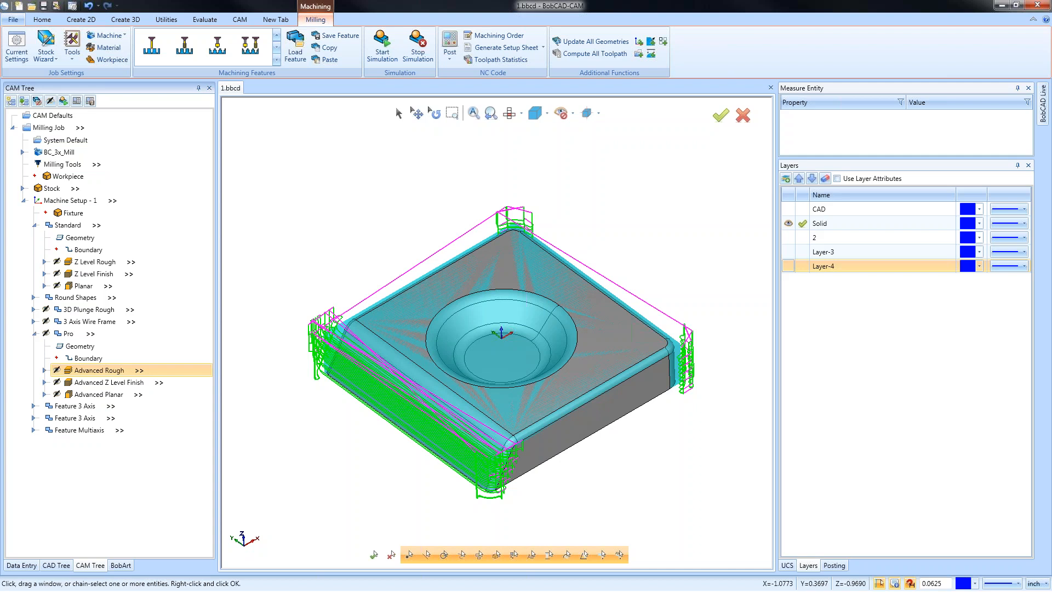
{"action": "left_click", "coordinate": [100, 261]}
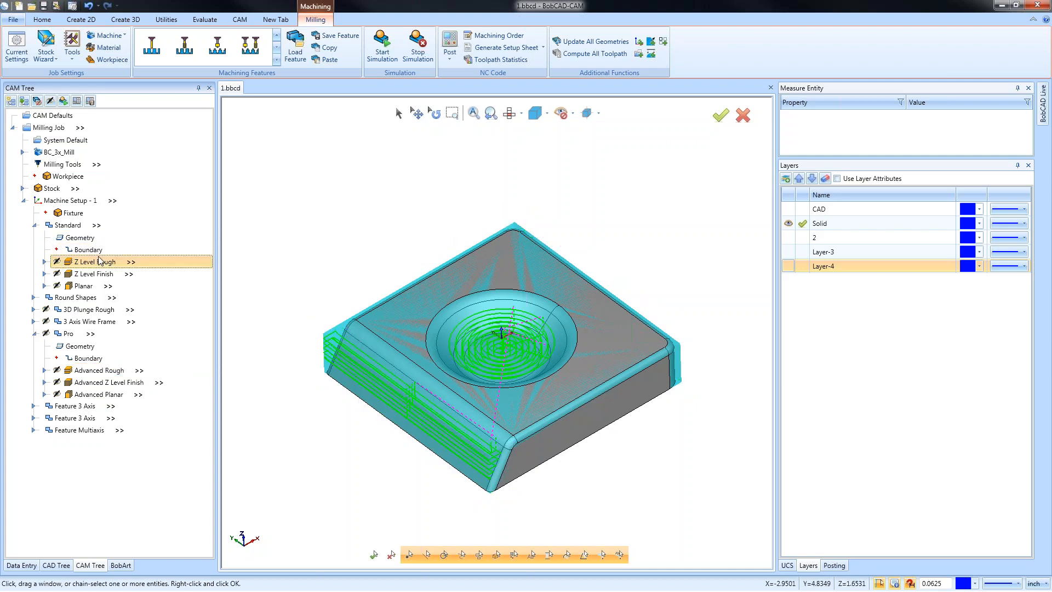
{"action": "left_click", "coordinate": [105, 370]}
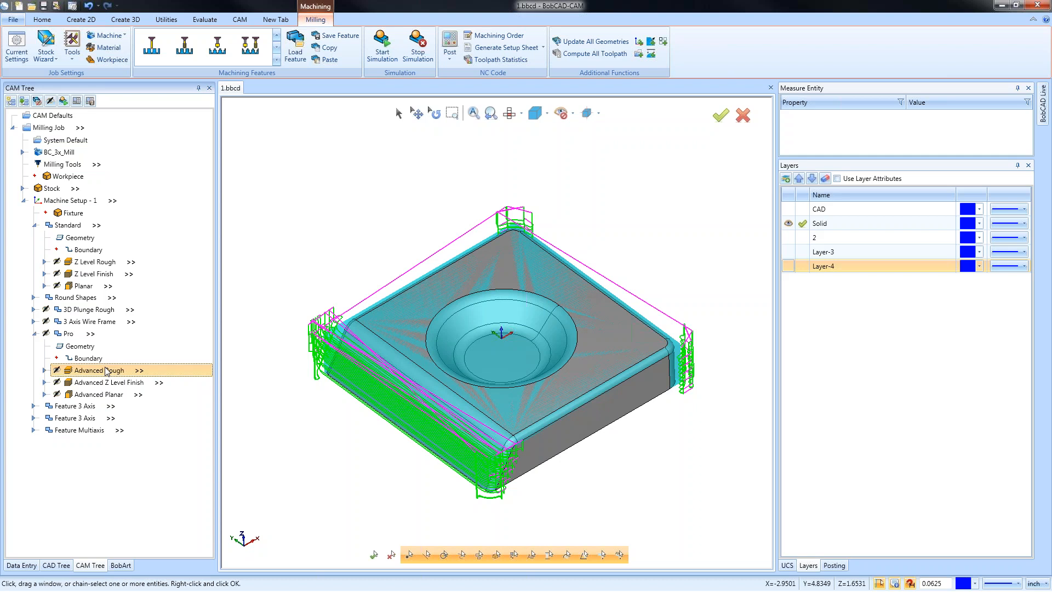
{"action": "middle_click_drag", "start_coordinate": [403, 310], "coordinate": [500, 395]}
{"action": "scroll", "coordinate": [463, 306], "scroll_direction": "down", "scroll_amount": 2}
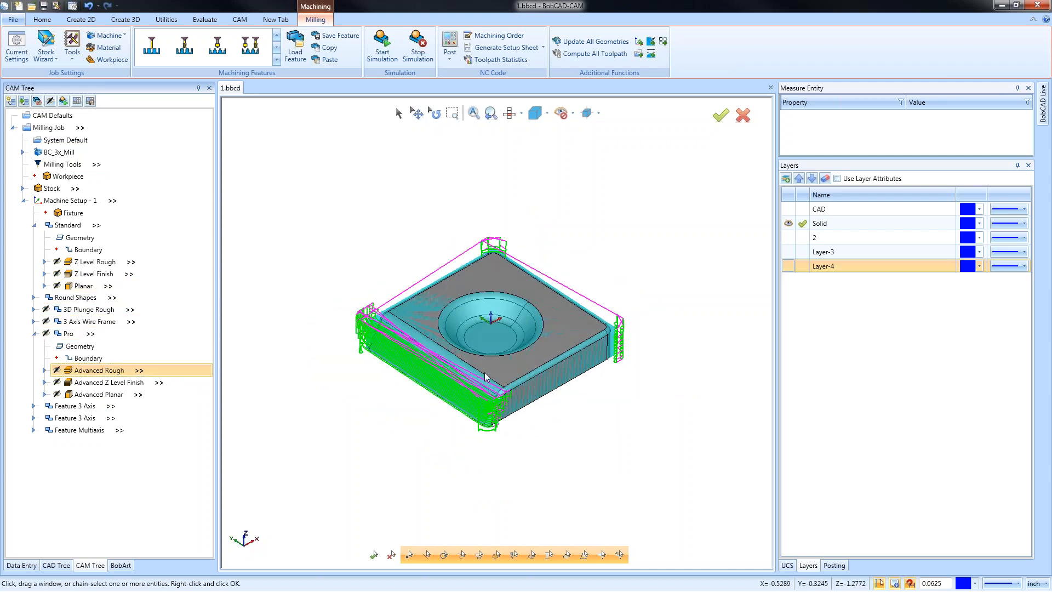
Collapse the Standard feature and compute the Pro feature's Advanced Z Level Finish toolpath.
{"action": "double_click", "coordinate": [68, 225]}
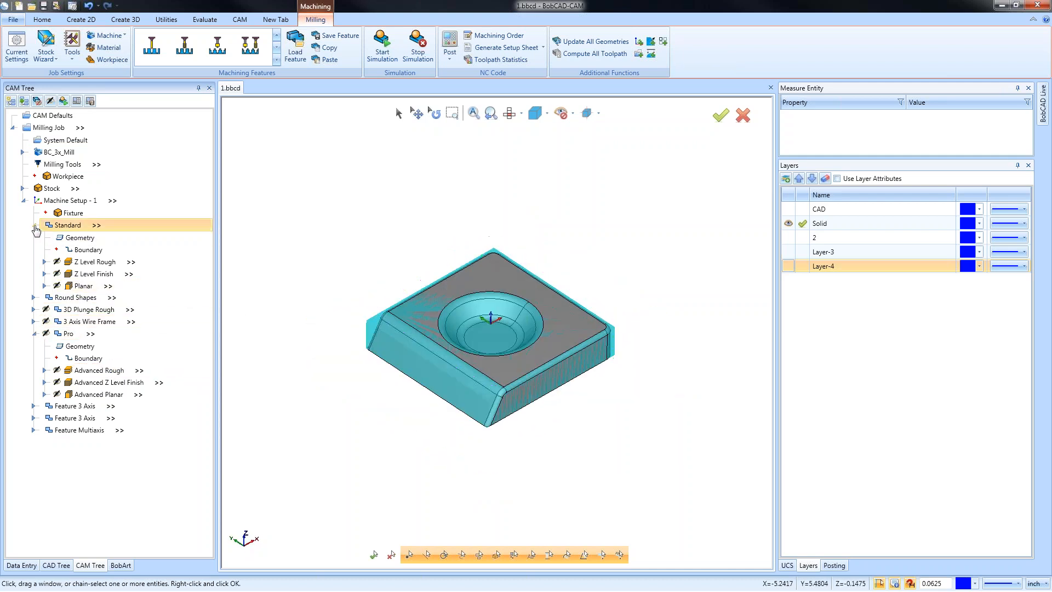
{"action": "right_click", "coordinate": [94, 323]}
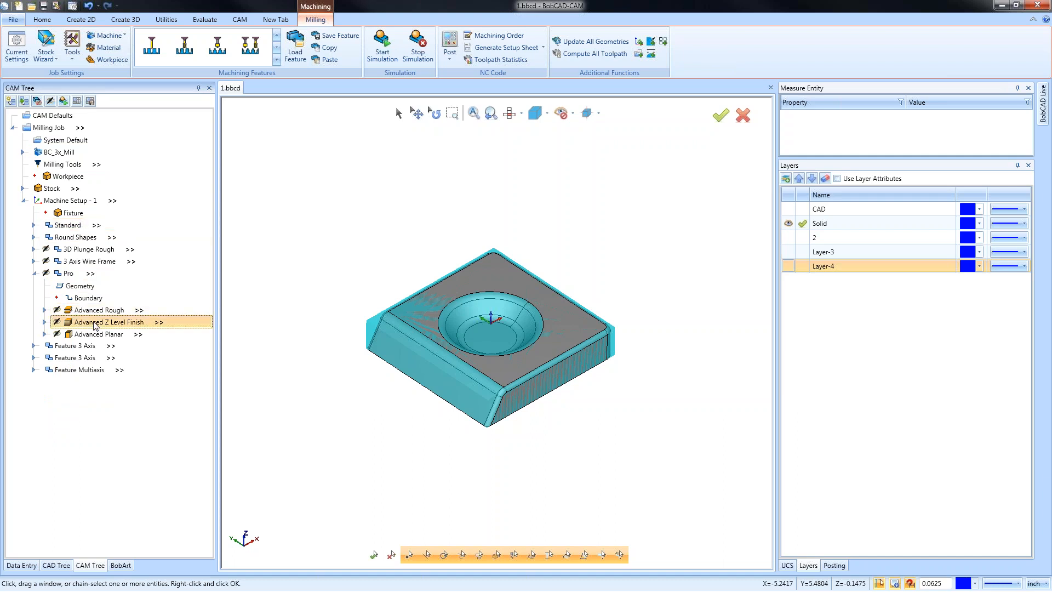
{"action": "left_click", "coordinate": [146, 346]}
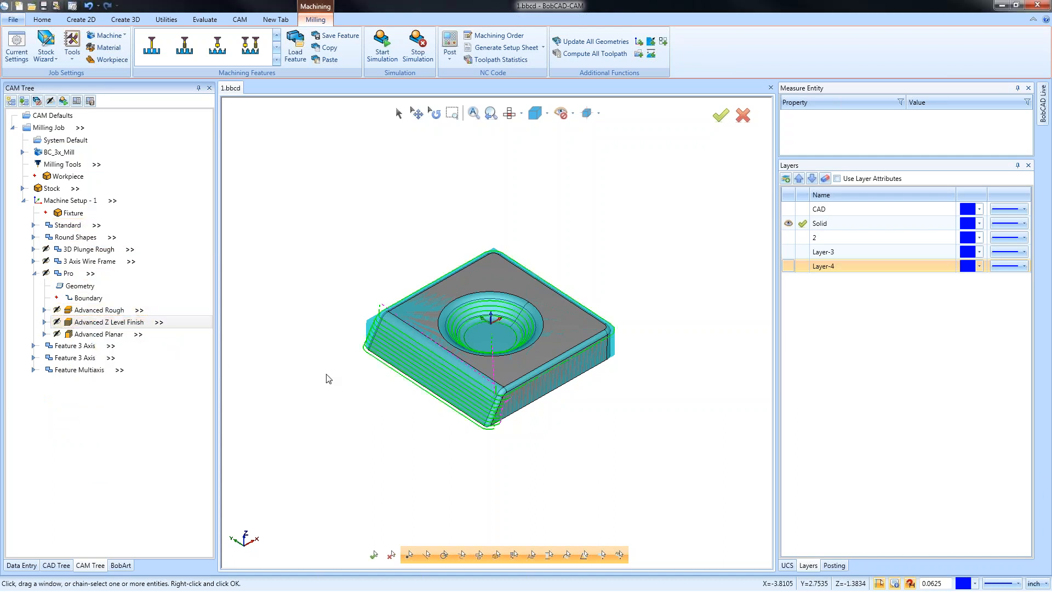
{"action": "middle_click_drag", "start_coordinate": [509, 422], "coordinate": [535, 394]}
{"action": "scroll", "coordinate": [548, 410], "scroll_direction": "up", "scroll_amount": 3}
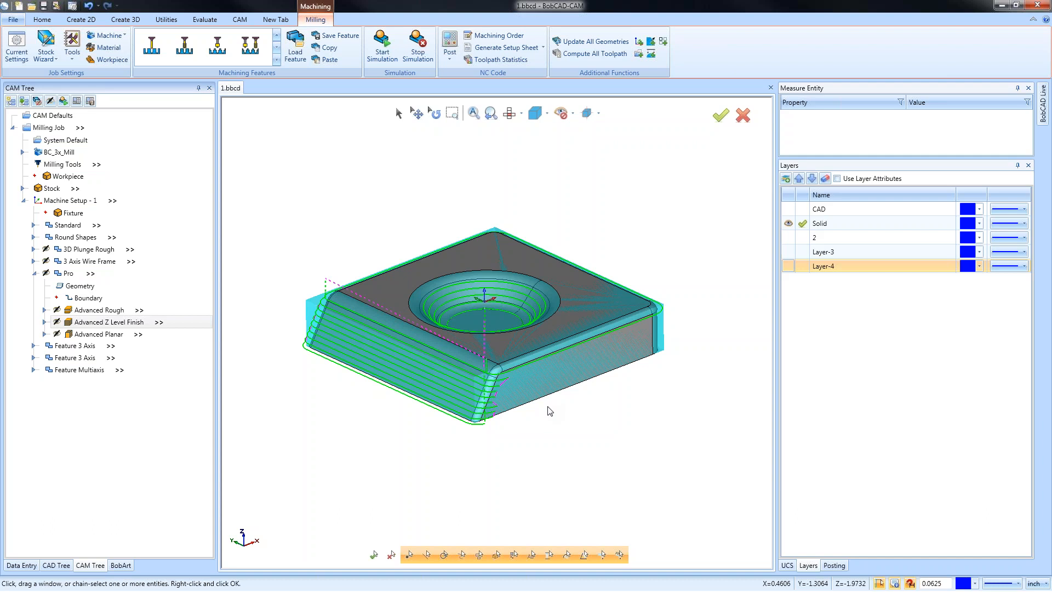
Set the Advanced Z Level Finish depth of cut to 0.05 and recompute its toolpath.
{"action": "right_click", "coordinate": [115, 325]}
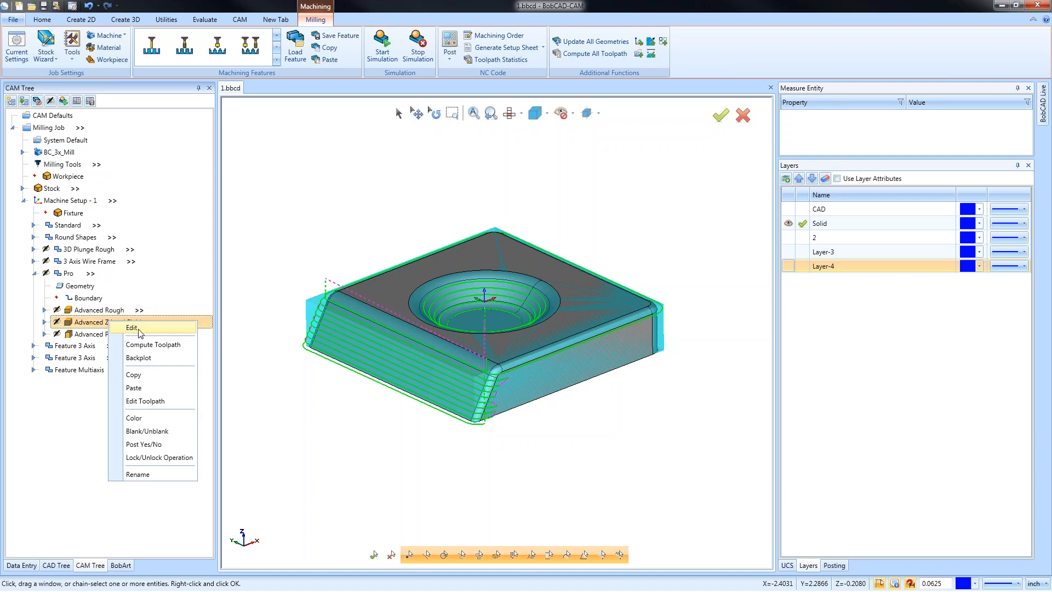
{"action": "left_click", "coordinate": [141, 332]}
{"action": "left_click", "coordinate": [339, 272]}
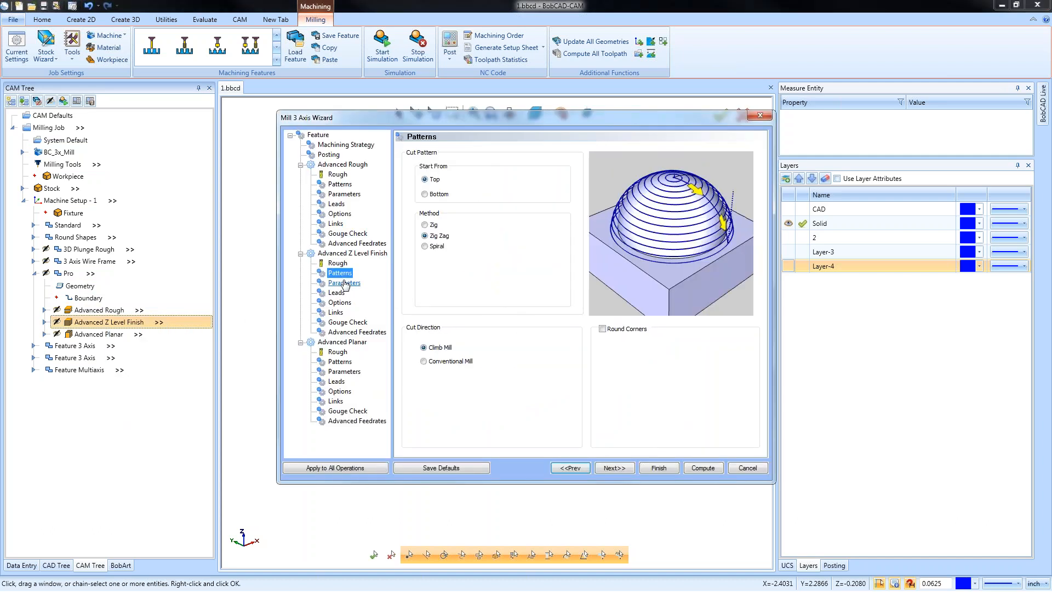
{"action": "left_click", "coordinate": [344, 283]}
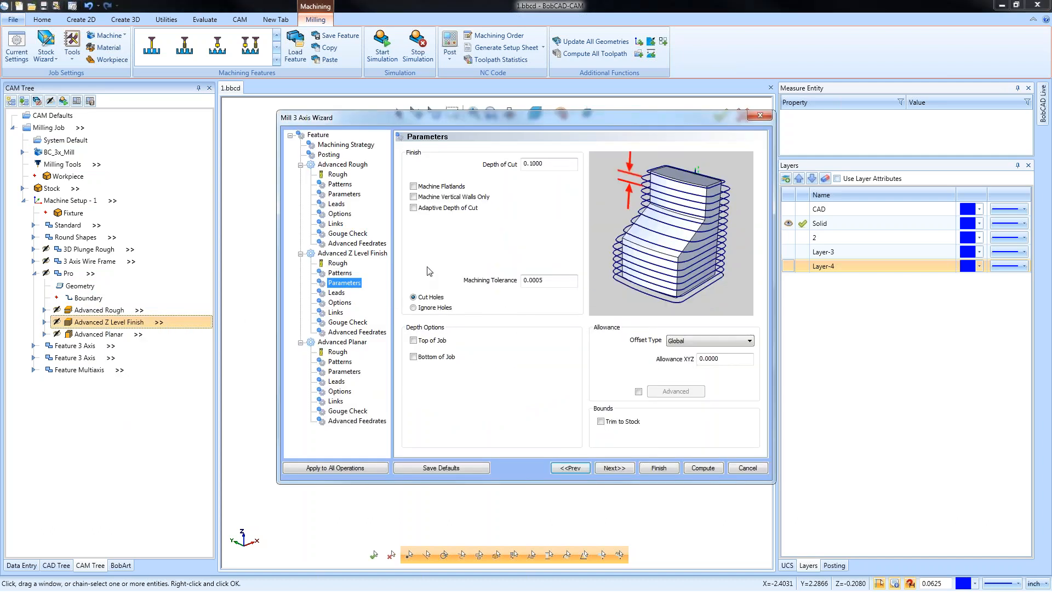
{"action": "key", "text": "Tab"}
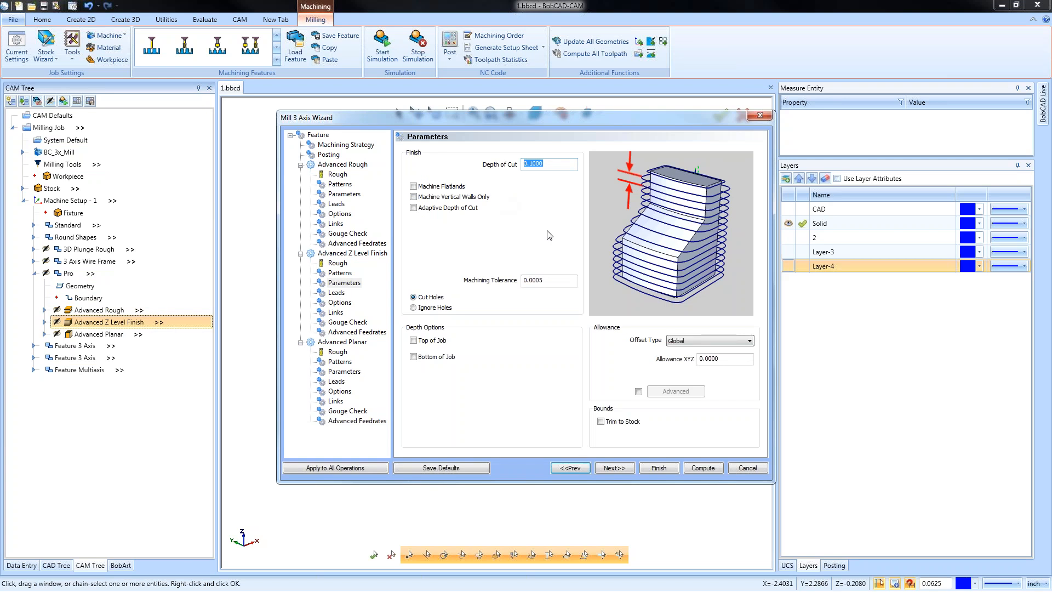
{"action": "type", "text": ".05"}
{"action": "left_click", "coordinate": [658, 467]}
{"action": "right_click", "coordinate": [106, 324]}
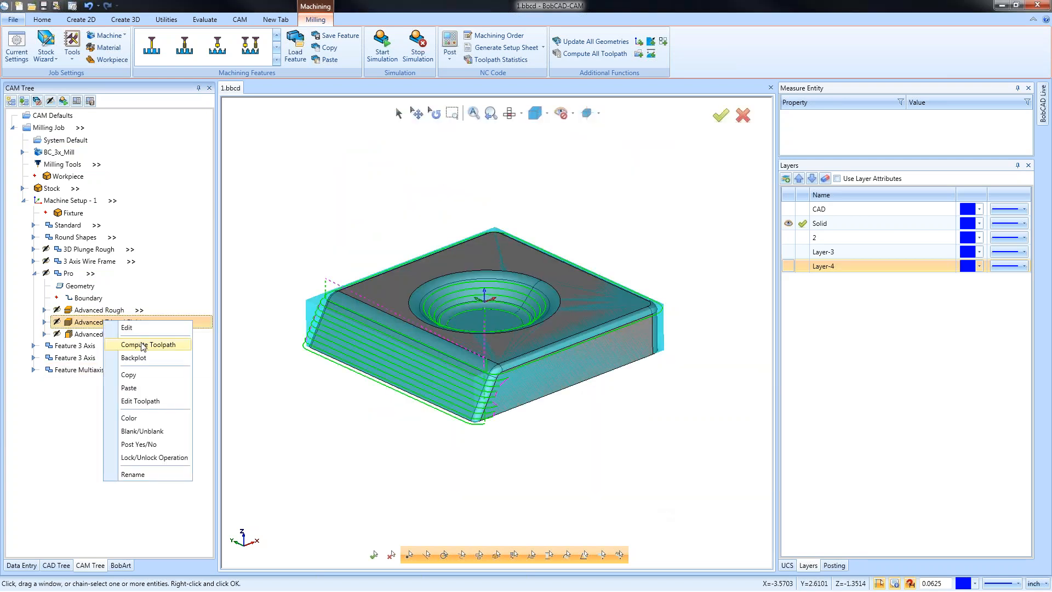
{"action": "left_click", "coordinate": [143, 346]}
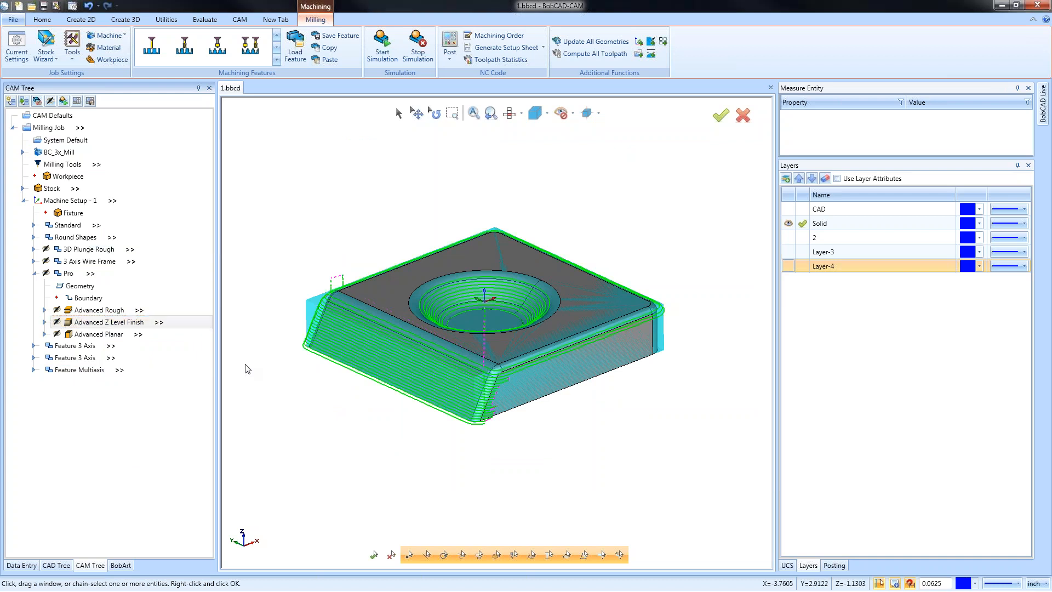
{"action": "scroll", "coordinate": [551, 425], "scroll_direction": "up", "scroll_amount": 5}
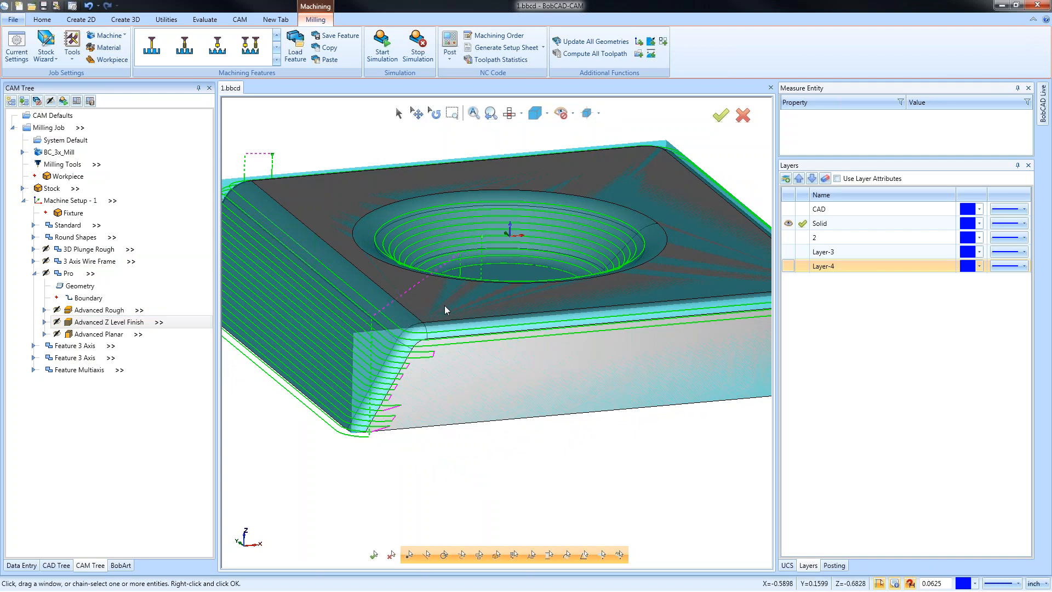
Check the Patterns and Parameters settings of the Advanced Z Level Finish operation and close the wizard.
{"action": "right_click", "coordinate": [107, 322]}
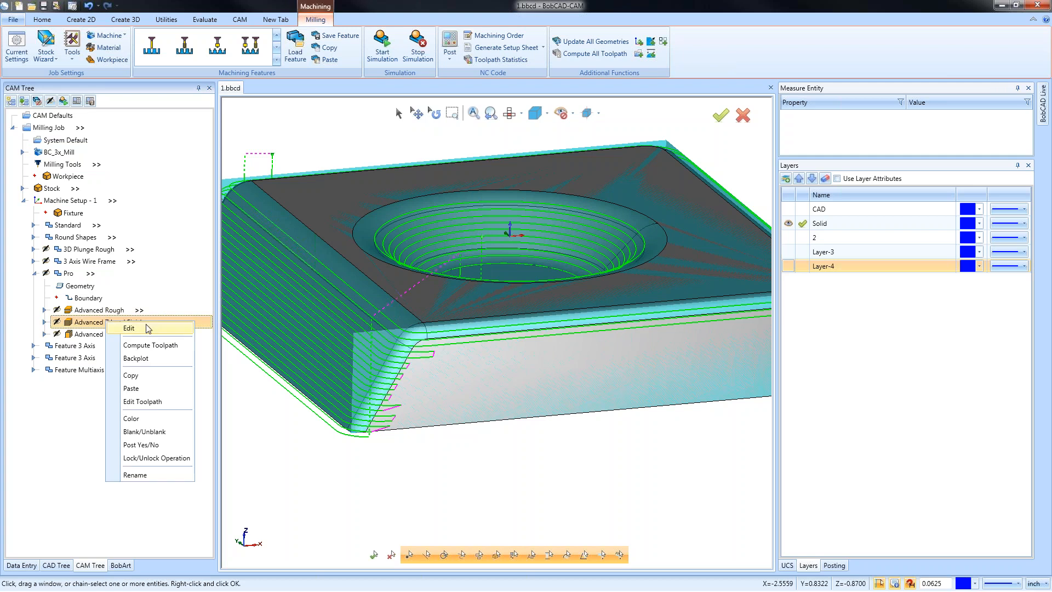
{"action": "left_click", "coordinate": [147, 328]}
{"action": "left_click", "coordinate": [340, 273]}
{"action": "left_click", "coordinate": [343, 283]}
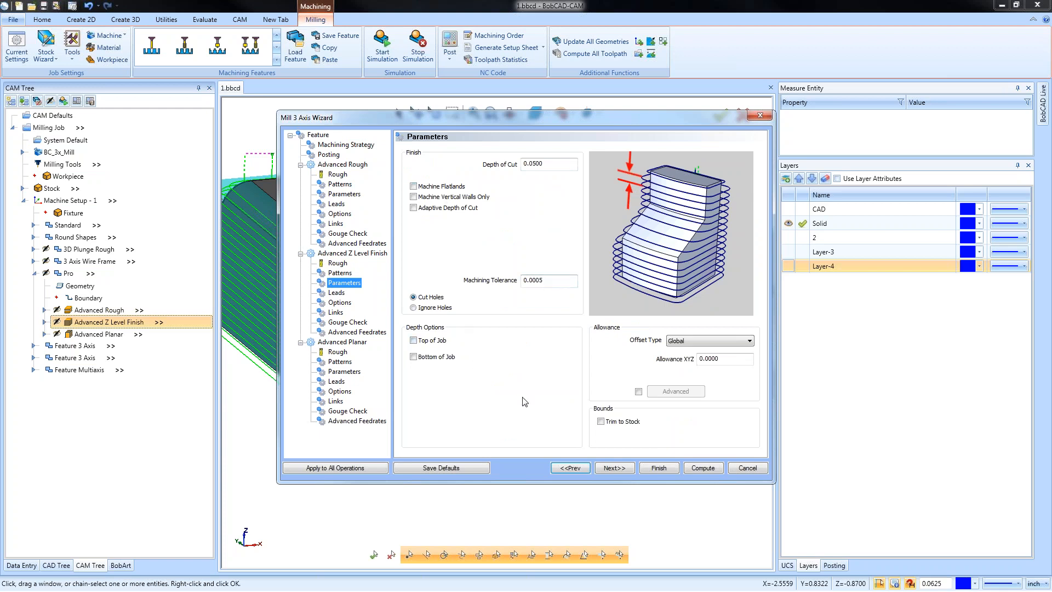
{"action": "left_click", "coordinate": [669, 468]}
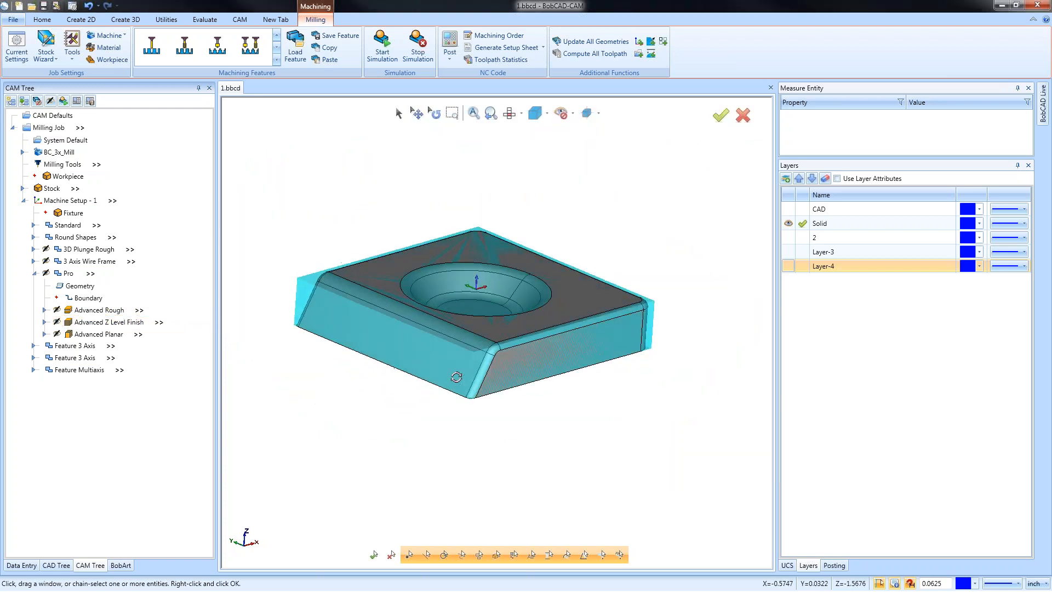
Set the Advanced Z Level Finish cutting extents to Part Bottom and recompute its toolpath.
{"action": "left_click", "coordinate": [125, 324]}
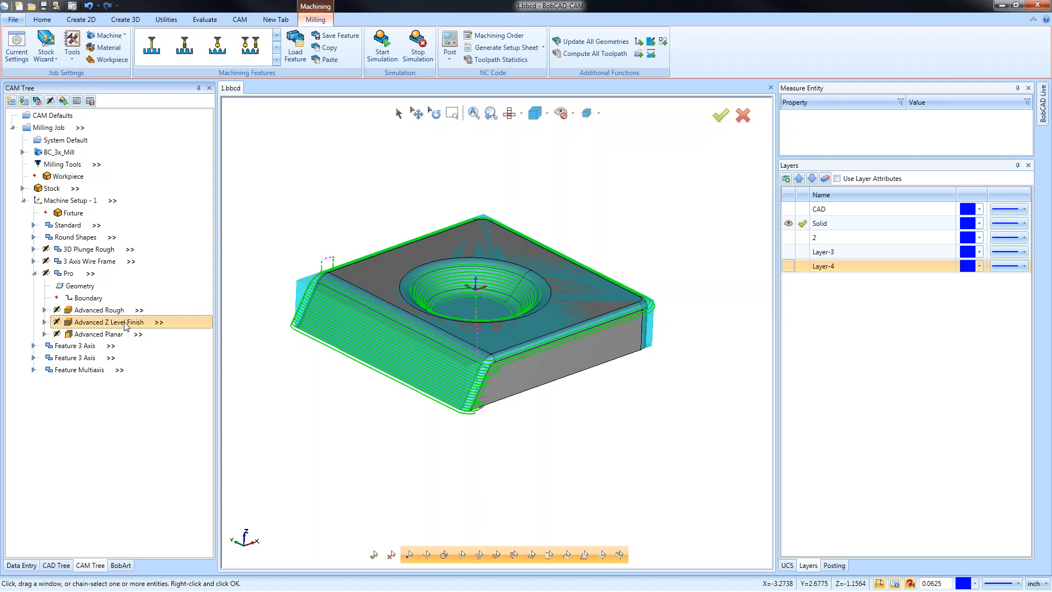
{"action": "right_click", "coordinate": [126, 325]}
{"action": "left_click", "coordinate": [151, 329]}
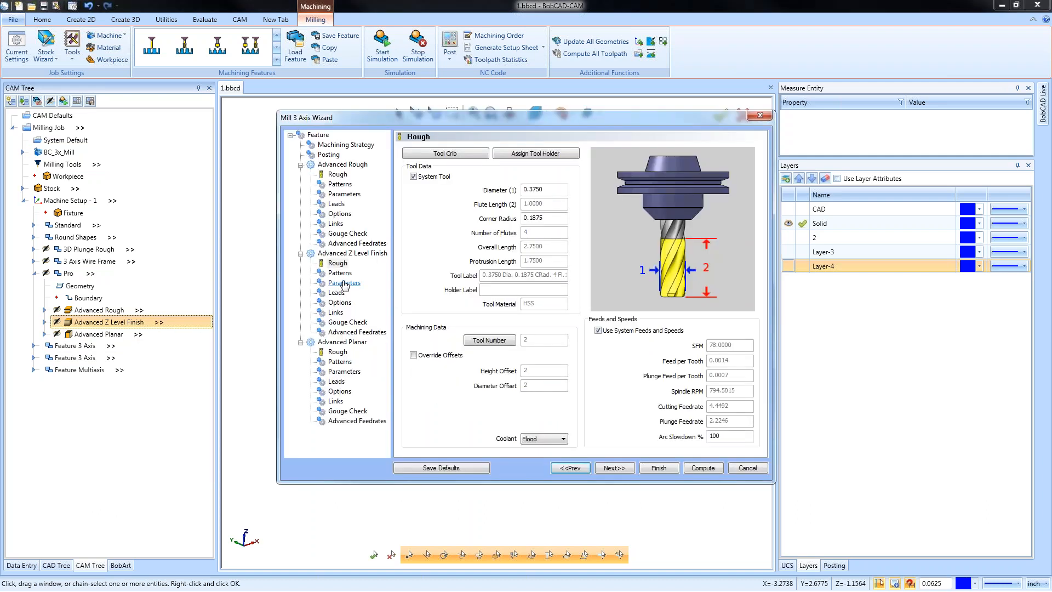
{"action": "left_click", "coordinate": [342, 305]}
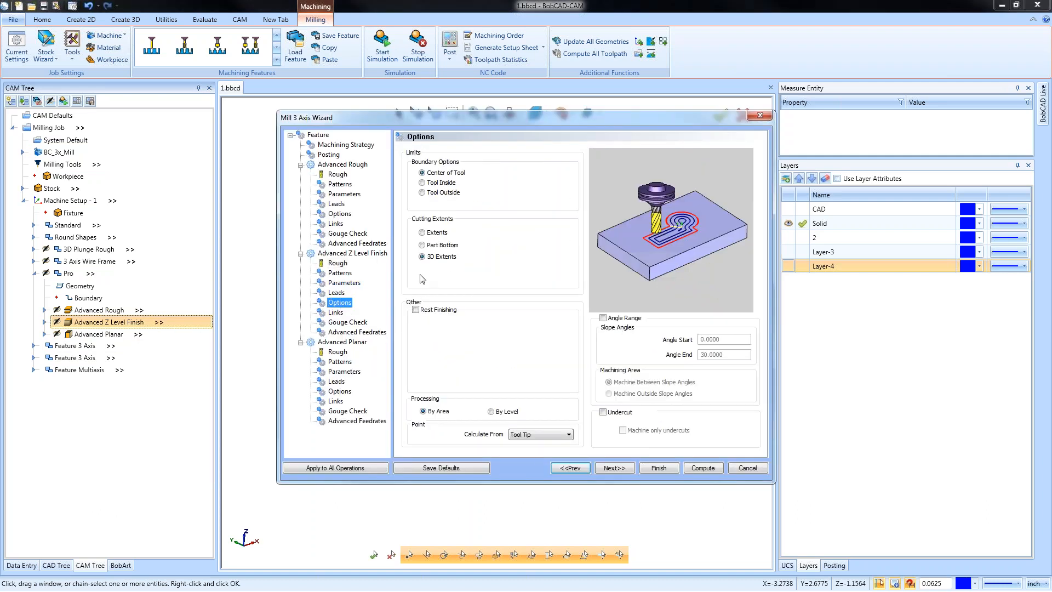
{"action": "left_click", "coordinate": [422, 245]}
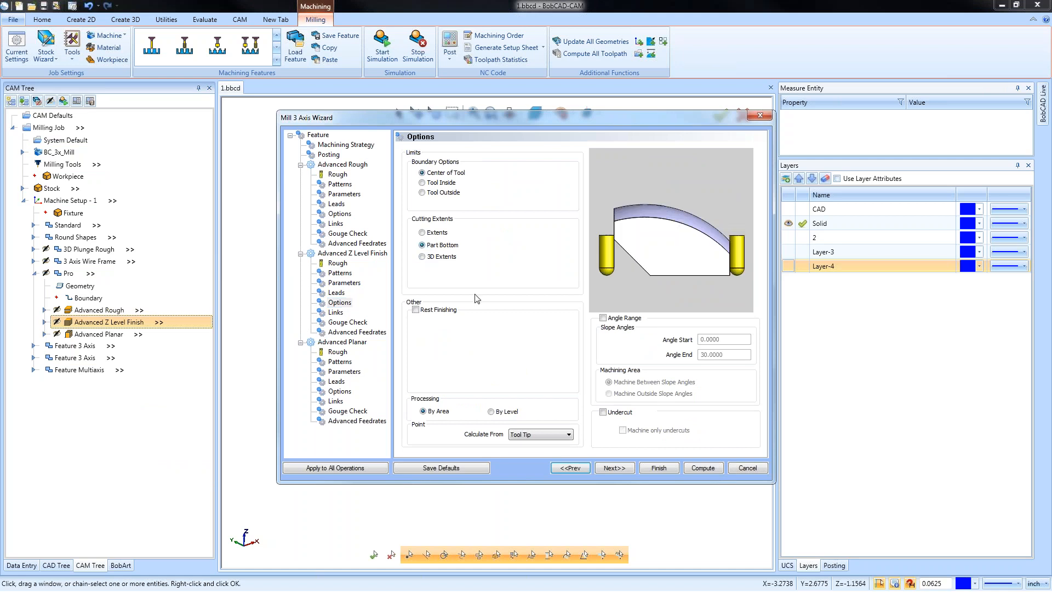
{"action": "left_click", "coordinate": [659, 467]}
{"action": "right_click", "coordinate": [90, 324]}
{"action": "left_click", "coordinate": [140, 347]}
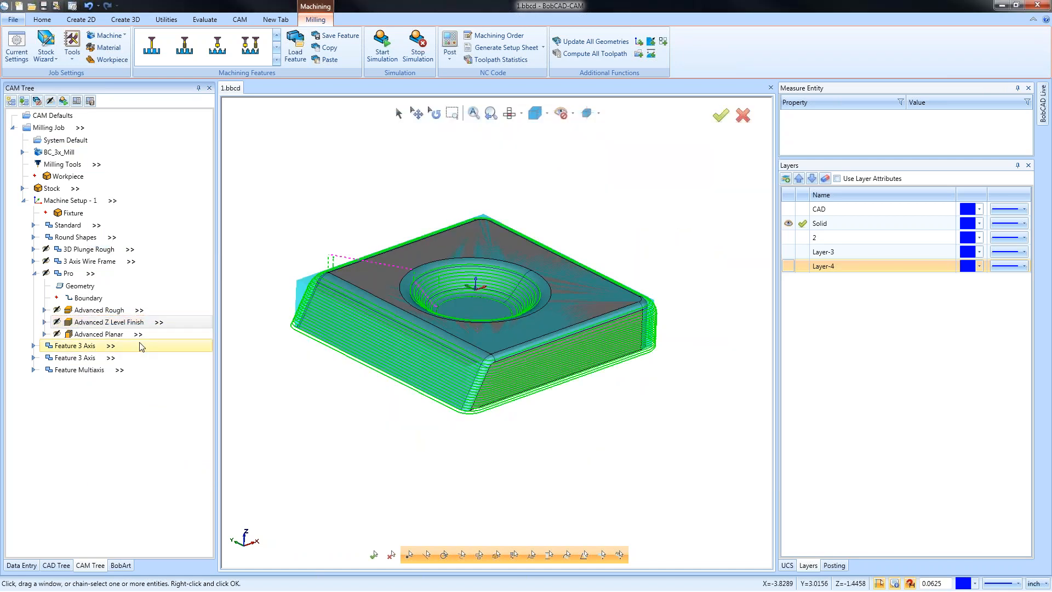
{"action": "mouse_move", "coordinate": [566, 367]}
{"action": "middle_mouse_down"}
{"action": "mouse_move", "coordinate": [444, 377]}
{"action": "mouse_move", "coordinate": [567, 361]}
{"action": "middle_mouse_up"}
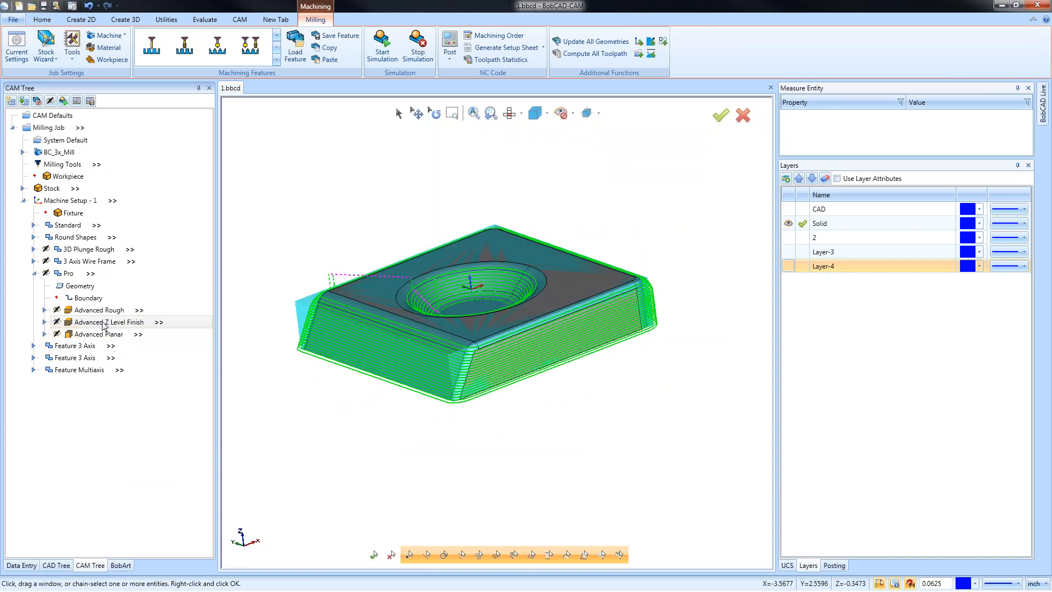
Review the Patterns, Options and Parameters pages of the Advanced Z Level Finish, plus the overall Feature settings.
{"action": "right_click", "coordinate": [104, 323]}
{"action": "left_click", "coordinate": [131, 328]}
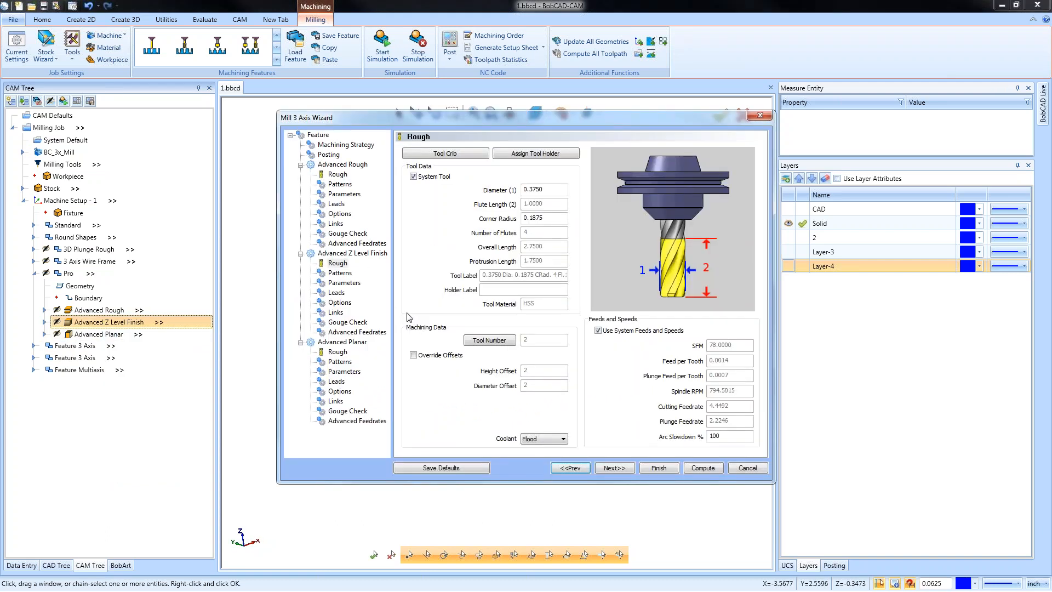
{"action": "left_click", "coordinate": [344, 283]}
{"action": "left_click", "coordinate": [340, 273]}
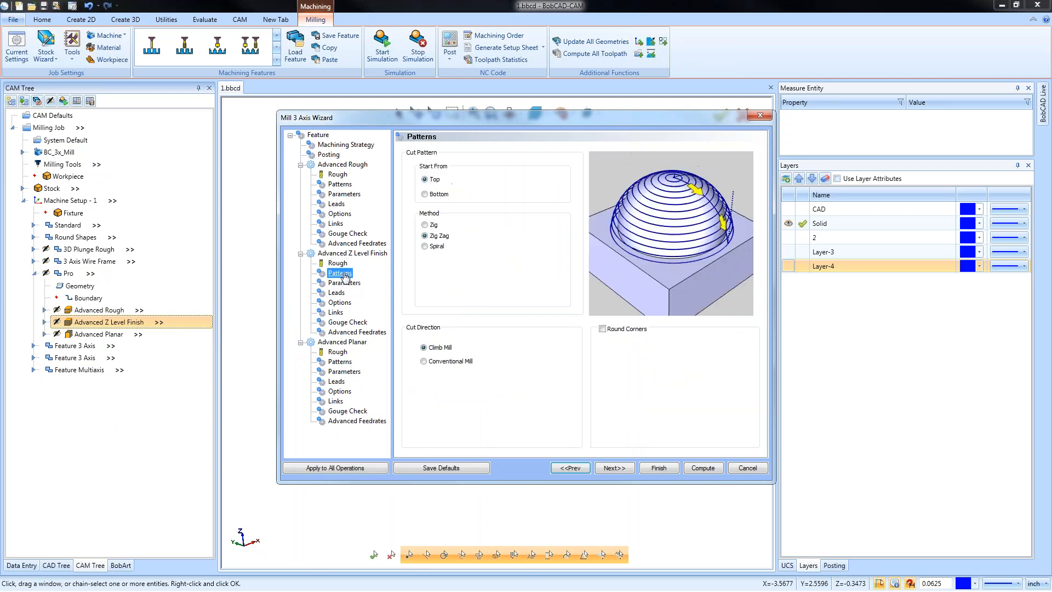
{"action": "left_click", "coordinate": [340, 302]}
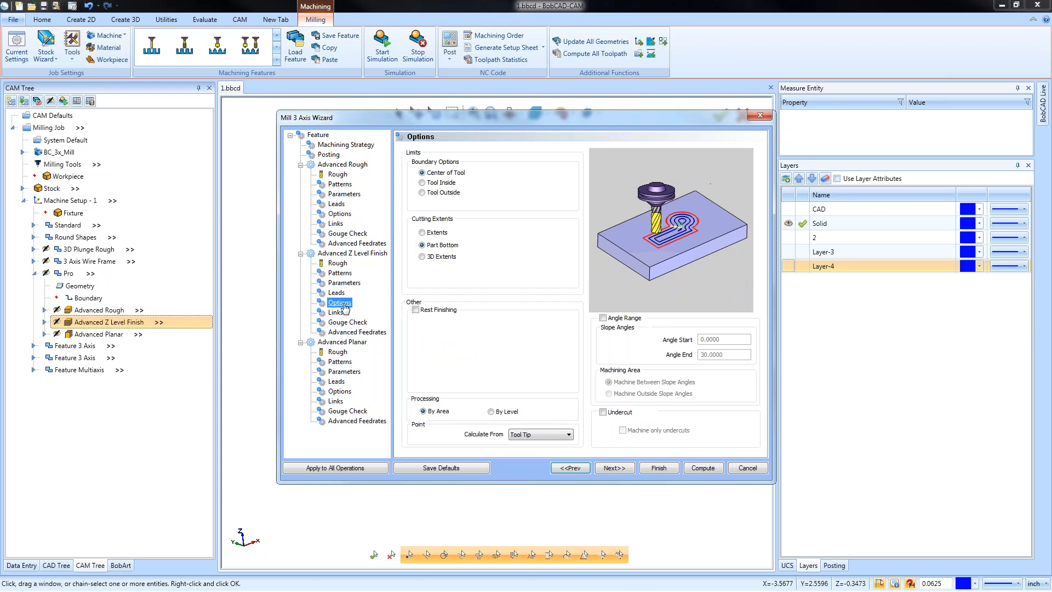
{"action": "left_click", "coordinate": [341, 273]}
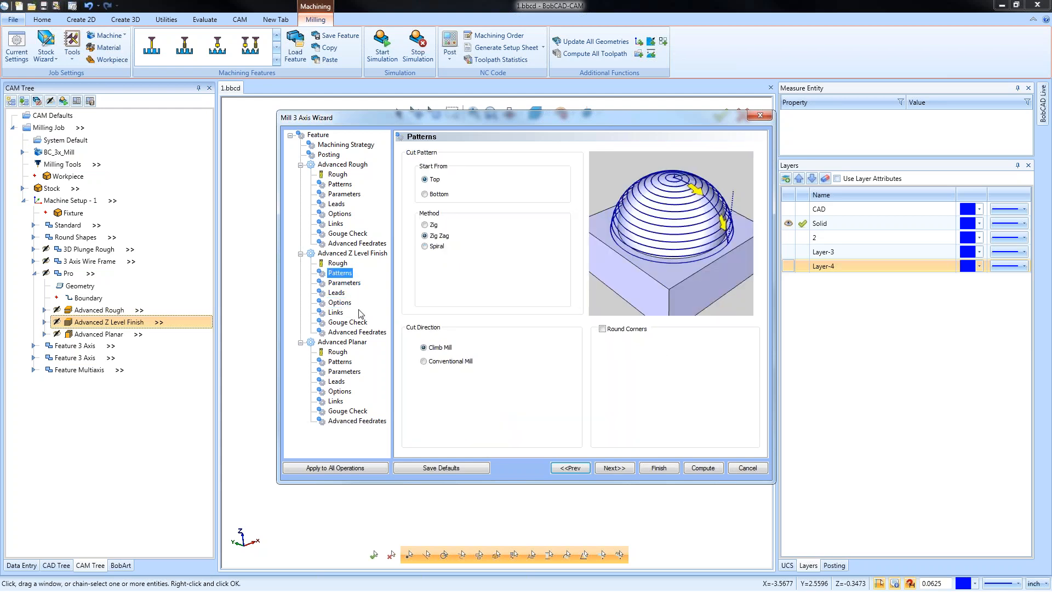
{"action": "left_click", "coordinate": [349, 284]}
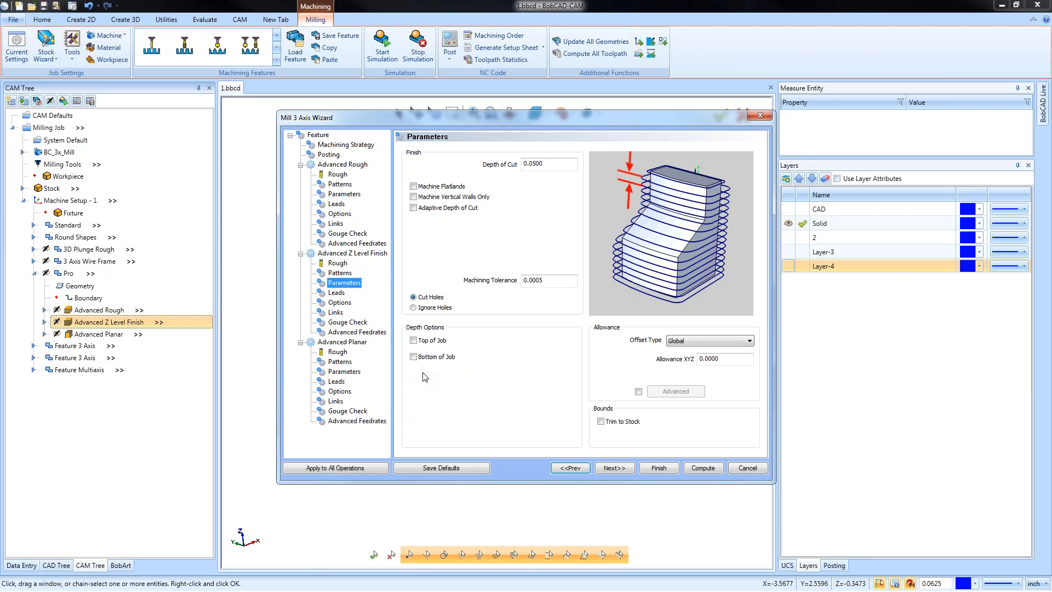
{"action": "left_click", "coordinate": [318, 134]}
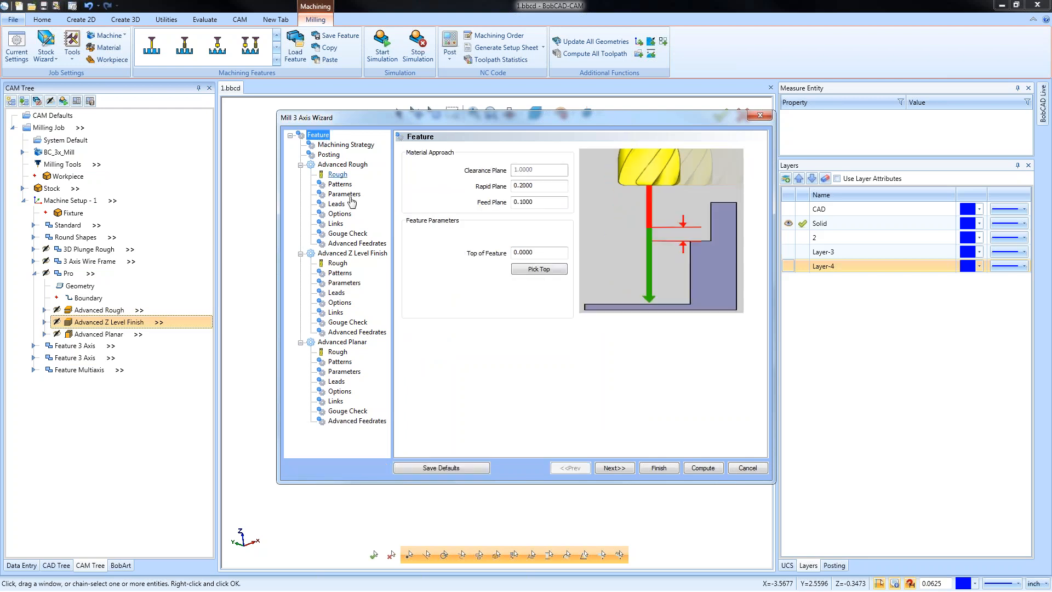
Compare the Zig, Zig Zag and Spiral methods of the Advanced Z Level Finish and apply Zig.
{"action": "left_click", "coordinate": [340, 275]}
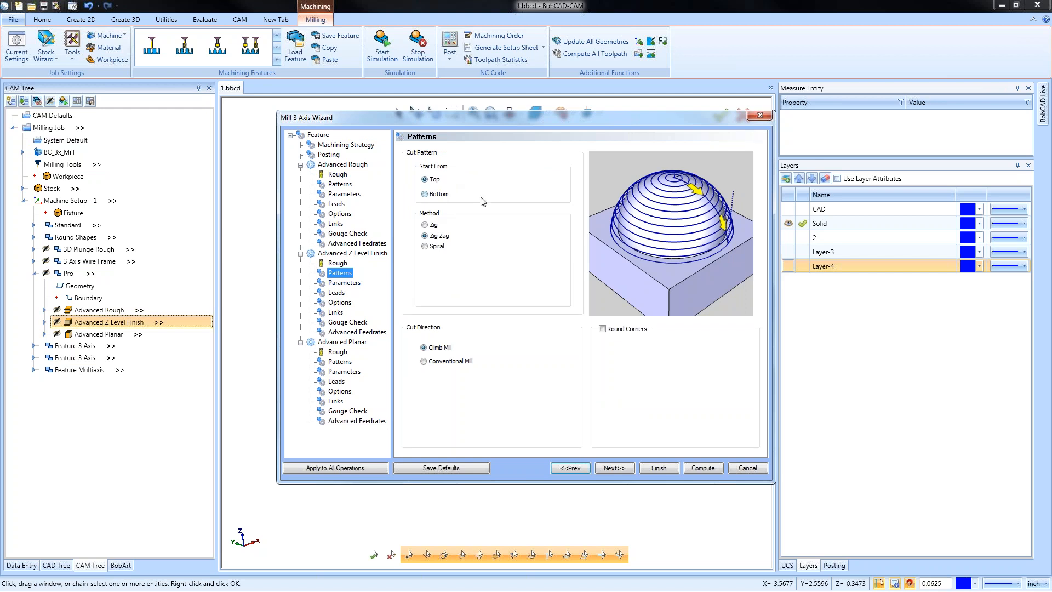
{"action": "left_click", "coordinate": [425, 224]}
{"action": "left_click", "coordinate": [425, 235]}
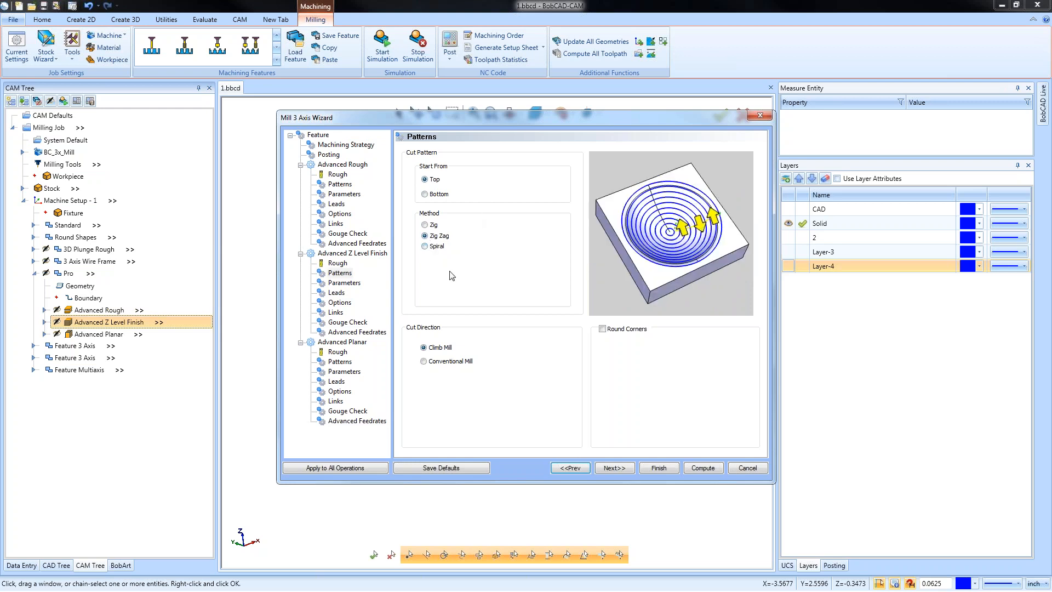
{"action": "left_click", "coordinate": [426, 246]}
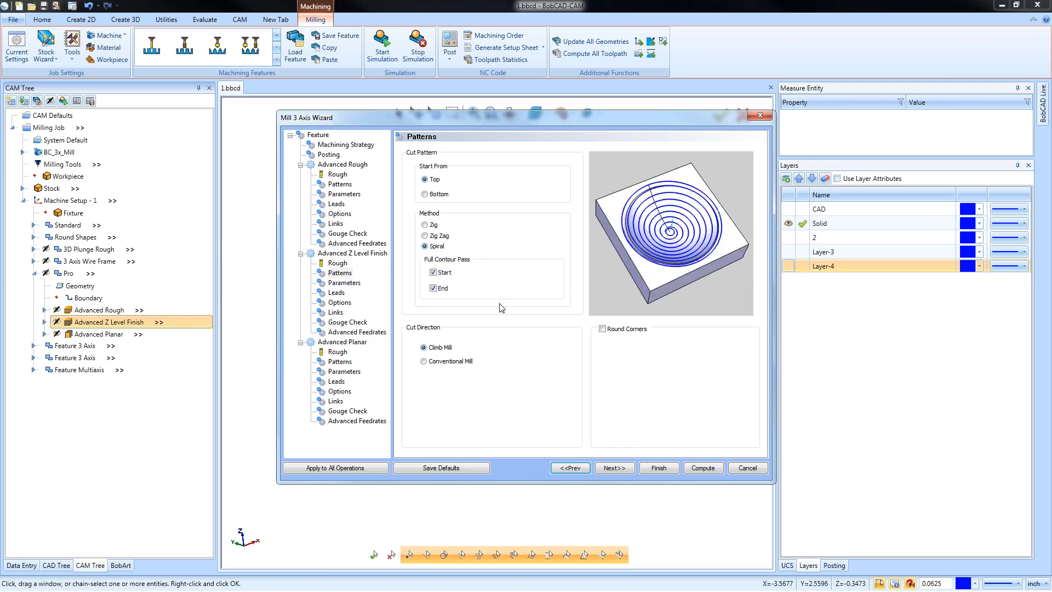
{"action": "left_click", "coordinate": [425, 225]}
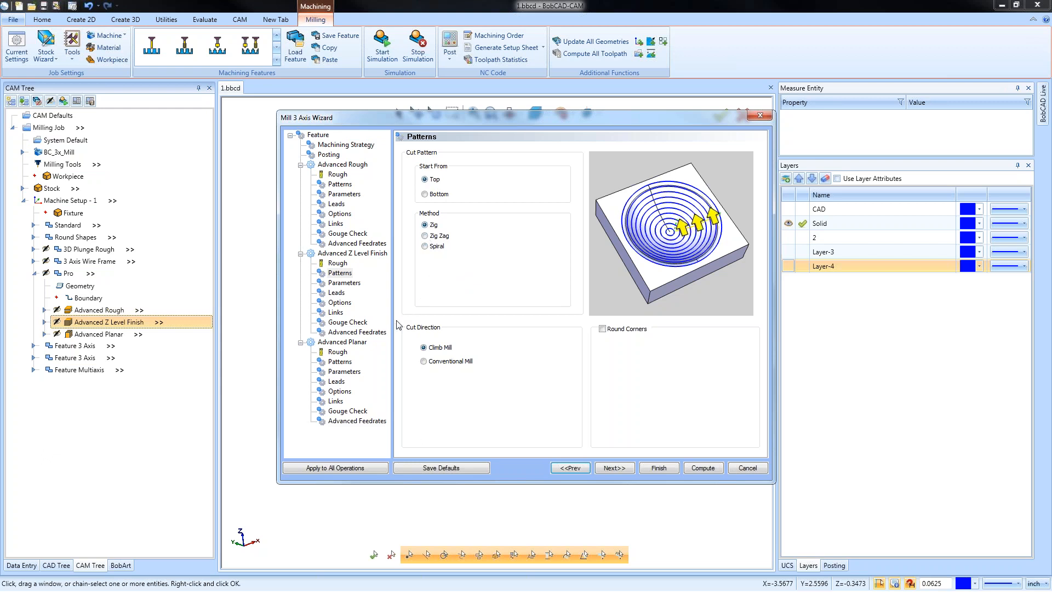
{"action": "left_click", "coordinate": [348, 283]}
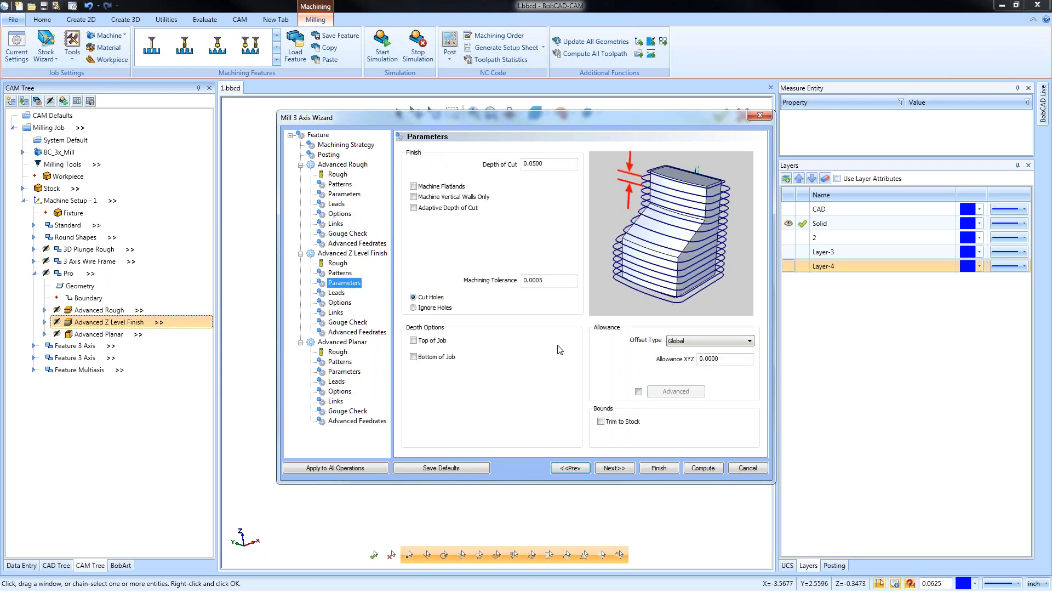
{"action": "left_click", "coordinate": [659, 467]}
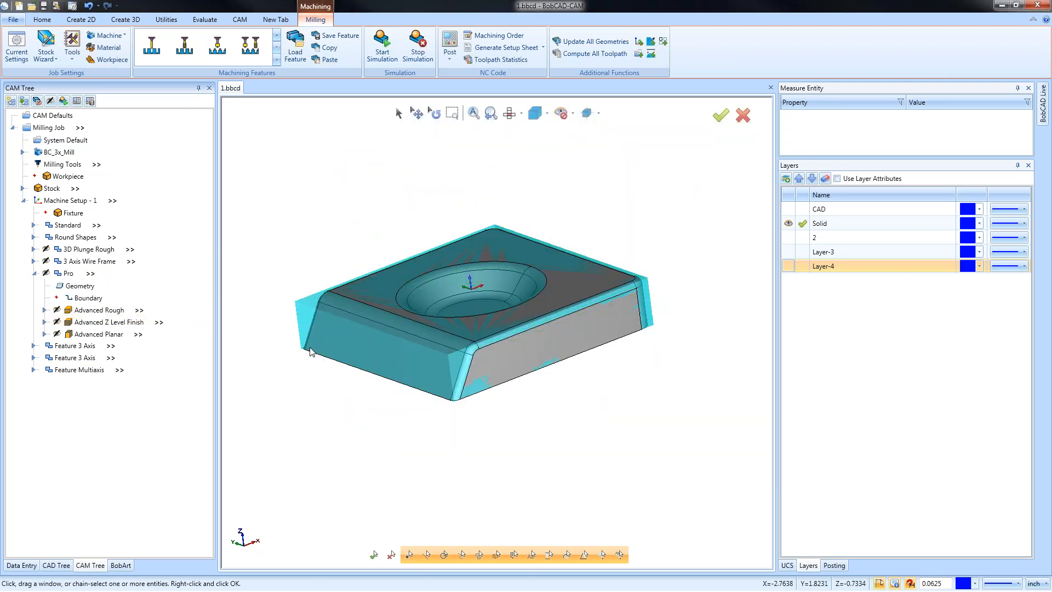
Compute the Pro feature's Advanced Planar toolpath and inspect it across the part's top, walls and central pocket.
{"action": "right_click", "coordinate": [95, 334]}
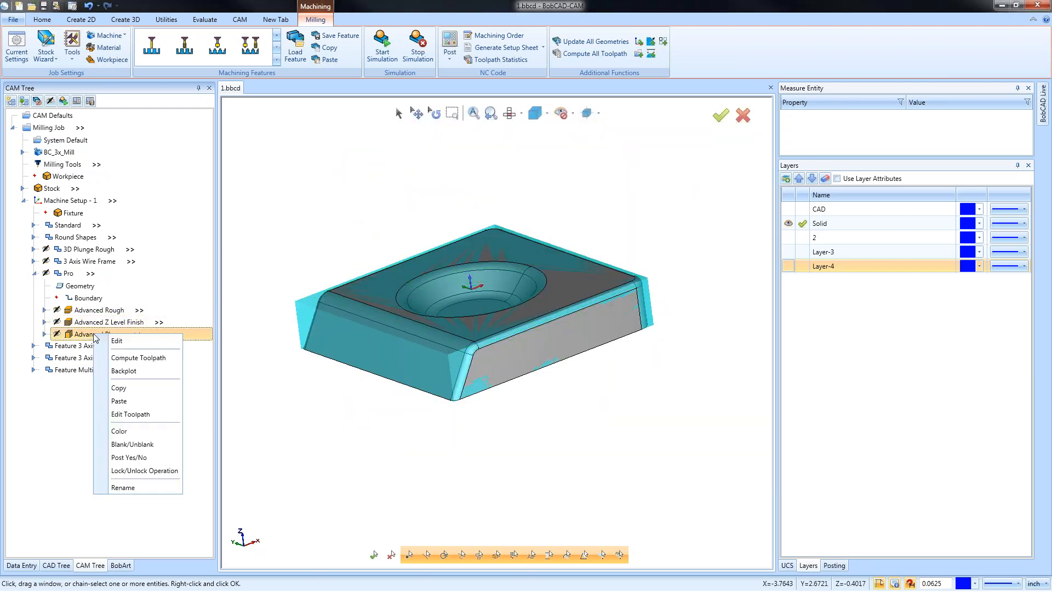
{"action": "left_click", "coordinate": [155, 361]}
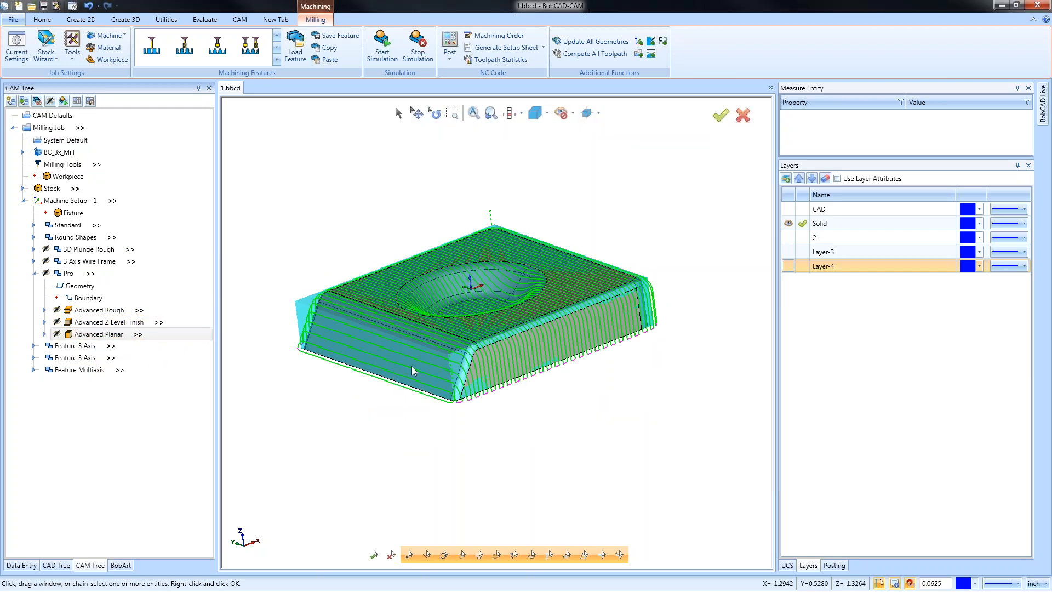
{"action": "middle_click_drag", "start_coordinate": [554, 341], "coordinate": [470, 356]}
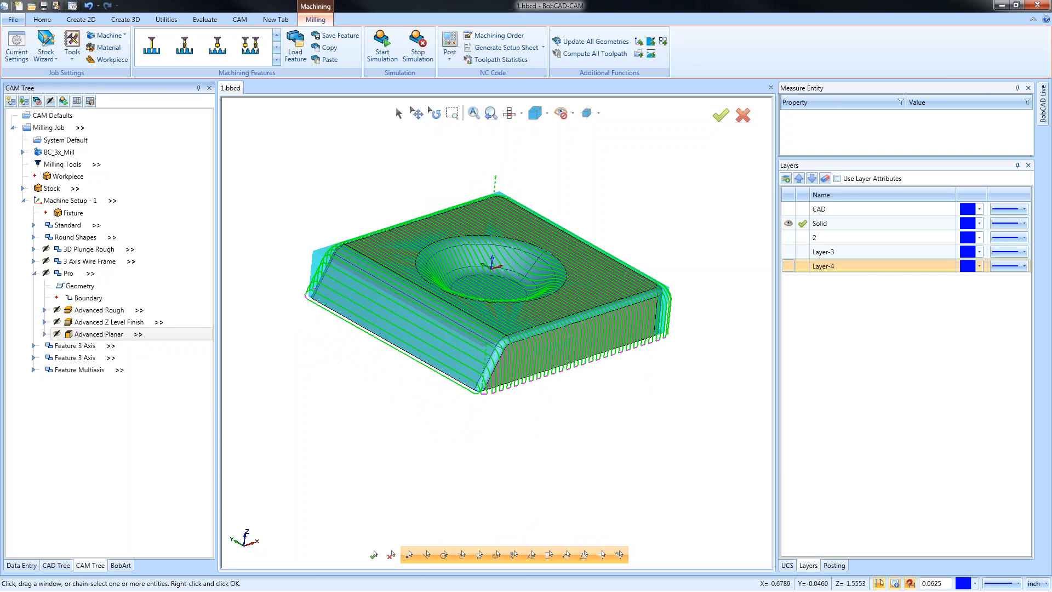
{"action": "middle_click_drag", "start_coordinate": [488, 300], "coordinate": [478, 324]}
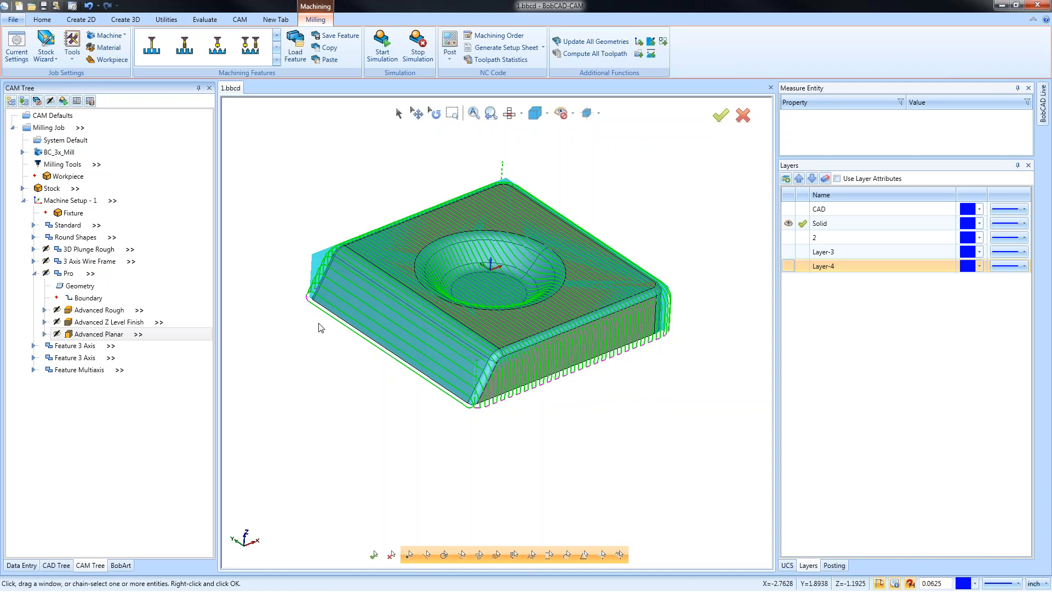
Compare the Advanced Rough, Advanced Z Level Finish and Advanced Planar toolpaths on the part.
{"action": "left_click", "coordinate": [107, 310]}
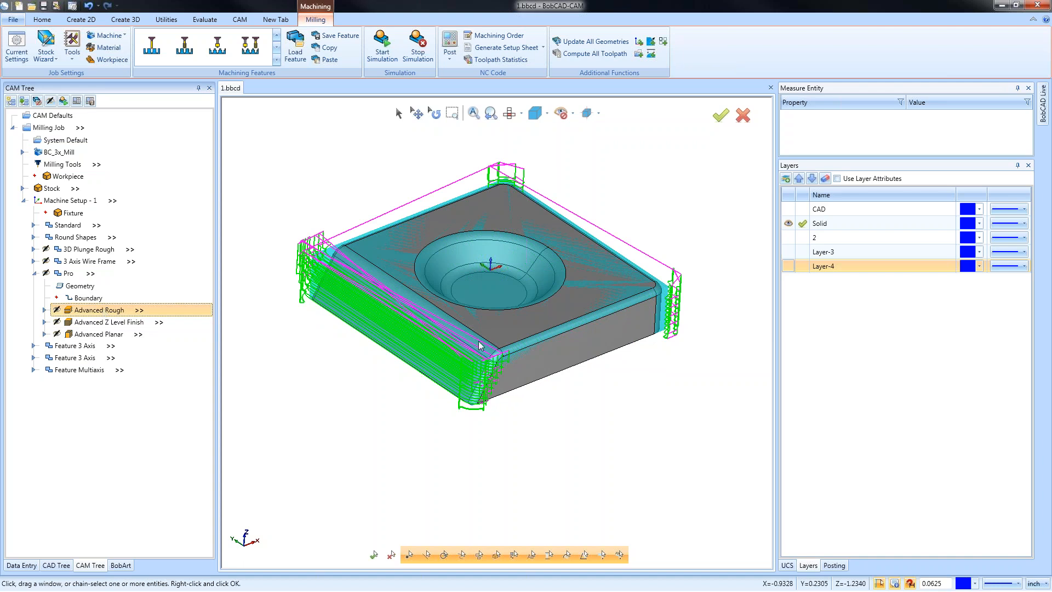
{"action": "left_click", "coordinate": [109, 323]}
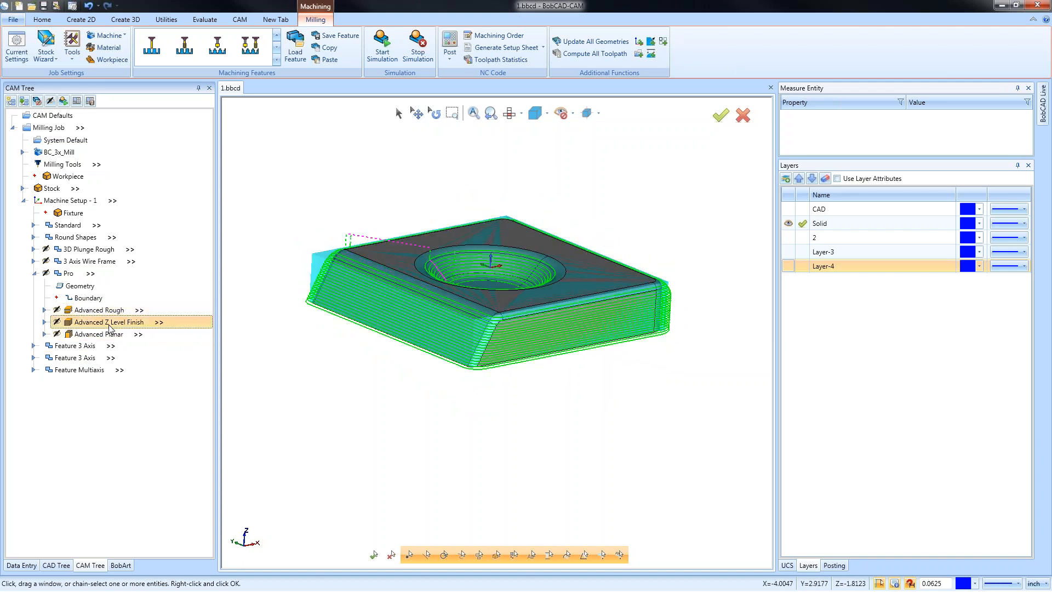
{"action": "left_click", "coordinate": [101, 335]}
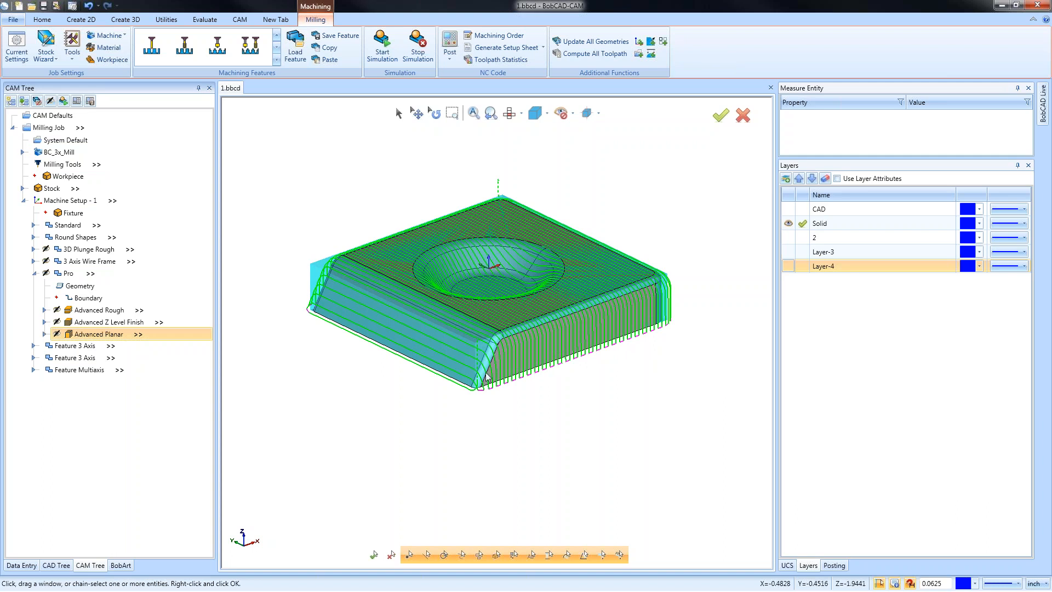
{"action": "middle_click_drag", "start_coordinate": [433, 314], "coordinate": [443, 368]}
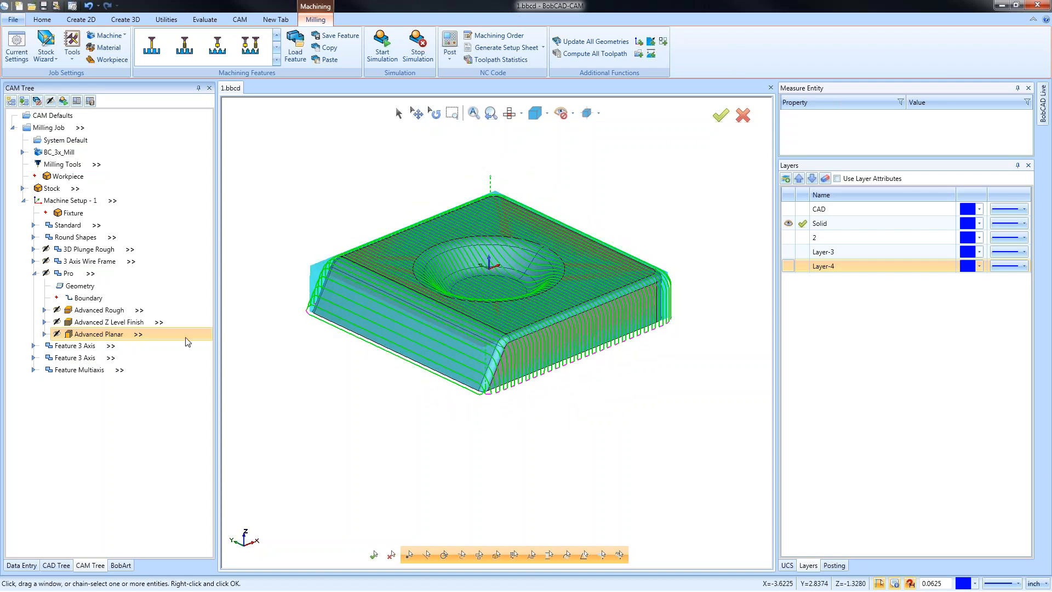
Compare the Zig, Up, Down and Zig Zag cut patterns of the Advanced Planar operation, leaving Zig Zag selected.
{"action": "right_click", "coordinate": [102, 335]}
{"action": "left_click", "coordinate": [144, 341]}
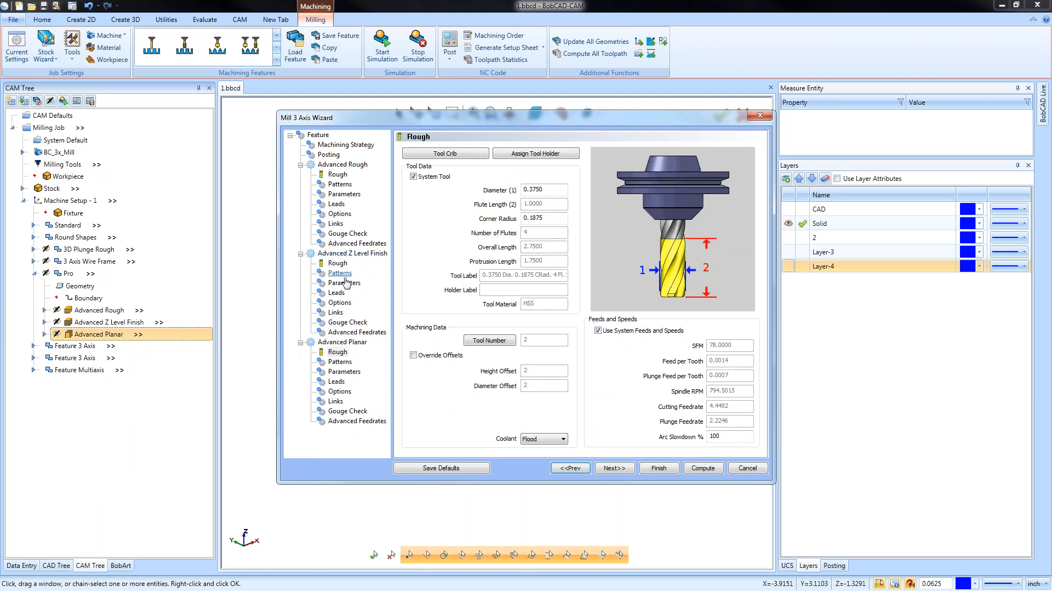
{"action": "left_click", "coordinate": [340, 361]}
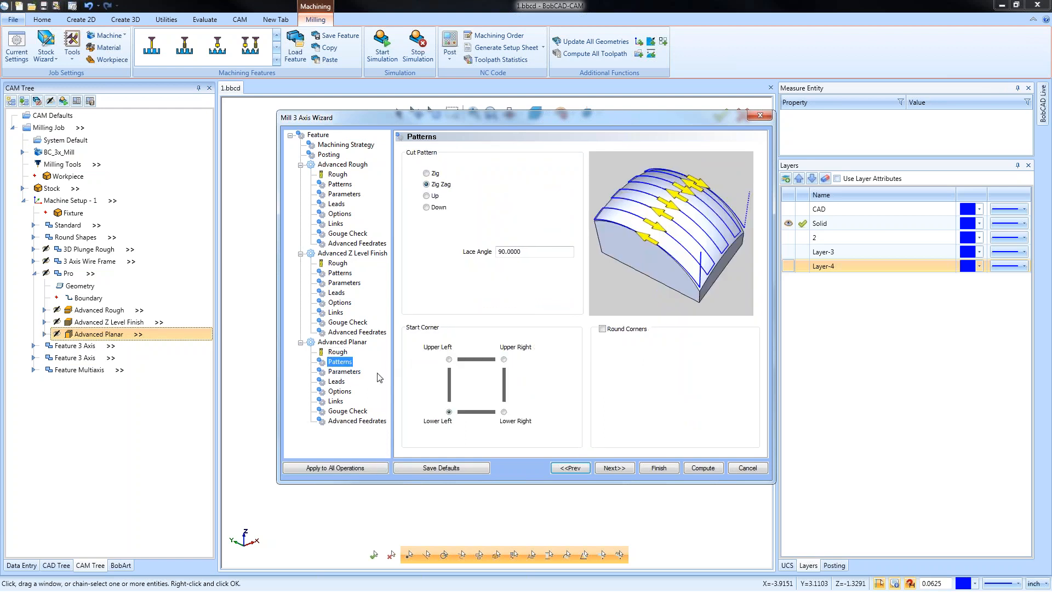
{"action": "left_click", "coordinate": [426, 174]}
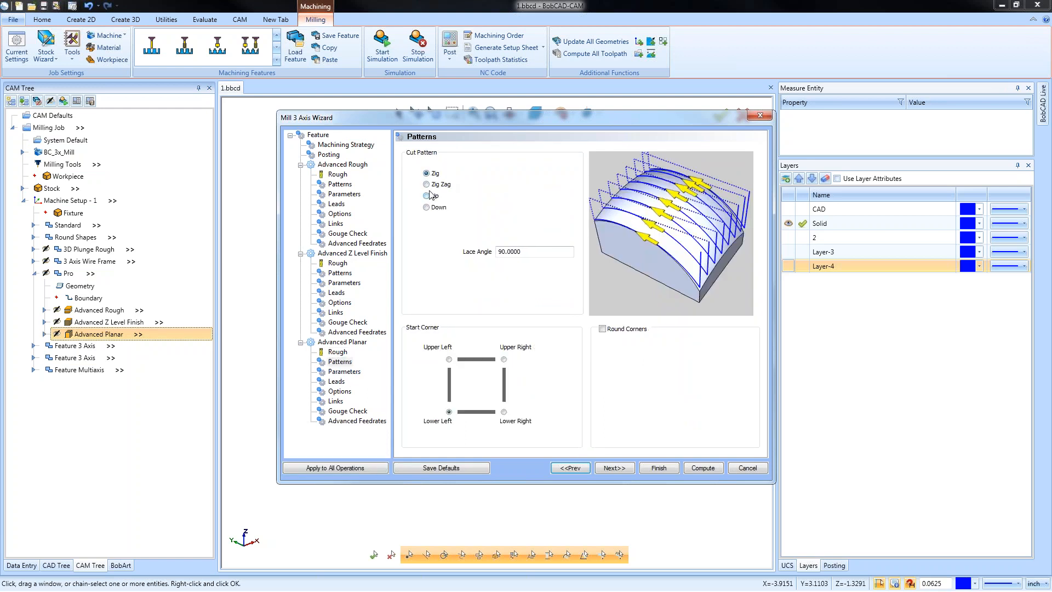
{"action": "left_click", "coordinate": [430, 195]}
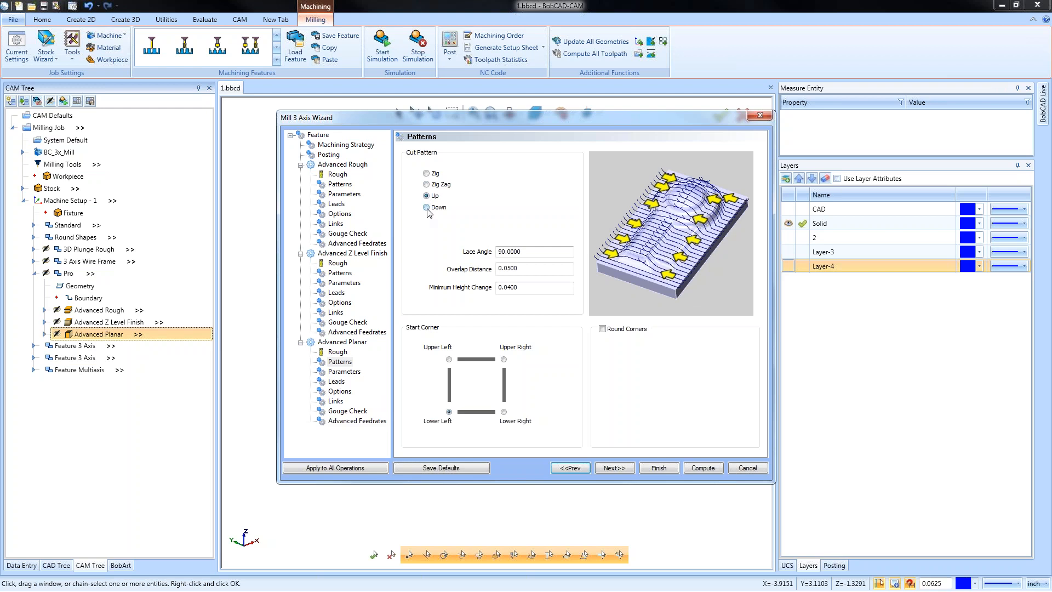
{"action": "left_click", "coordinate": [427, 208]}
{"action": "left_click", "coordinate": [427, 185]}
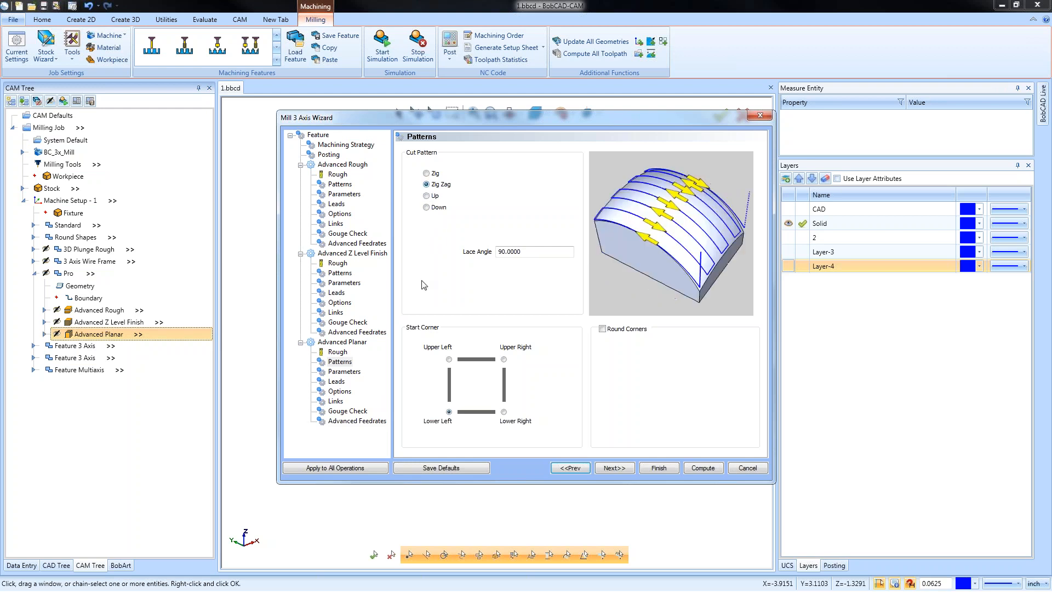
Compare the Adaptive, Perpendicular and Standard stepover types of the Advanced Planar operation, finishing the edit with Standard.
{"action": "left_click", "coordinate": [344, 371]}
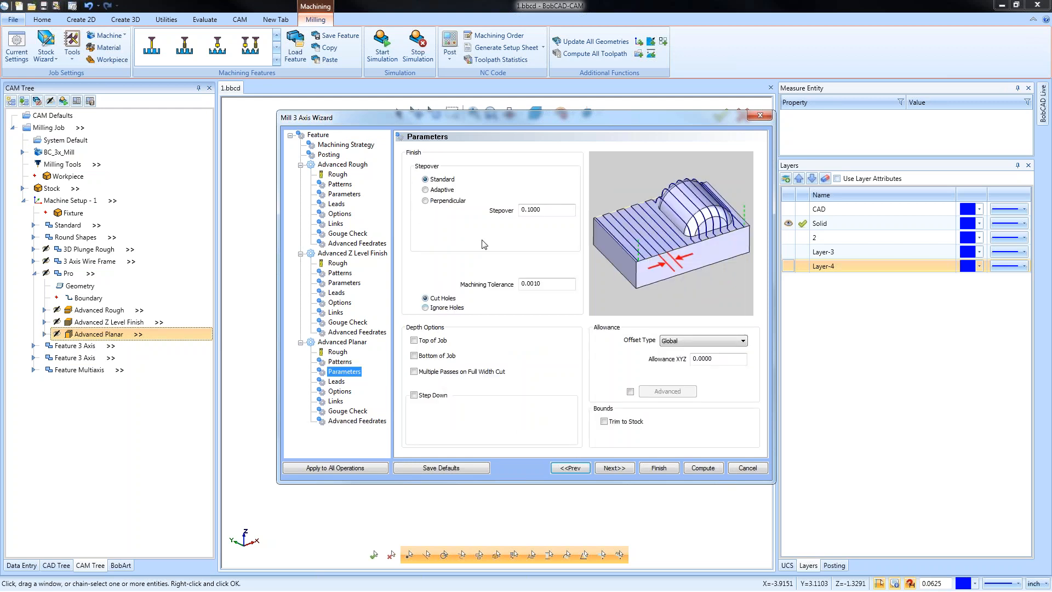
{"action": "left_click", "coordinate": [426, 190]}
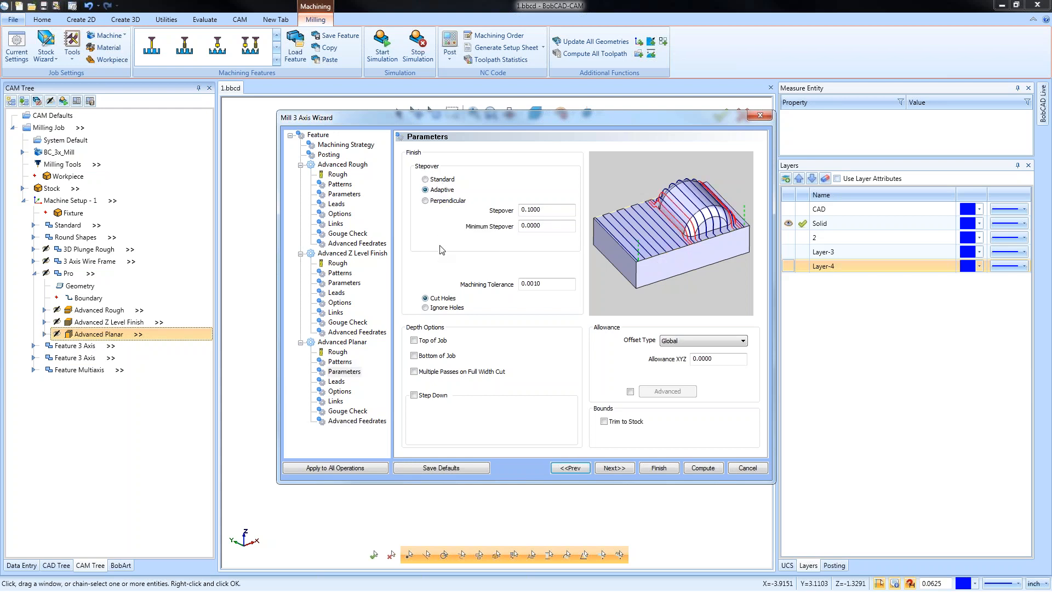
{"action": "left_click", "coordinate": [426, 201]}
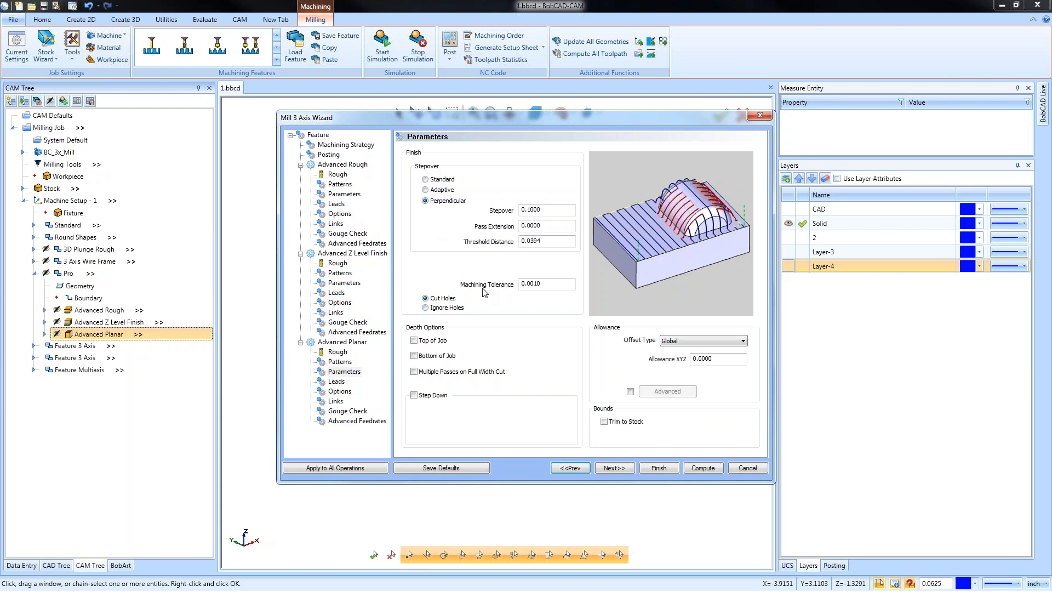
{"action": "left_click", "coordinate": [425, 179]}
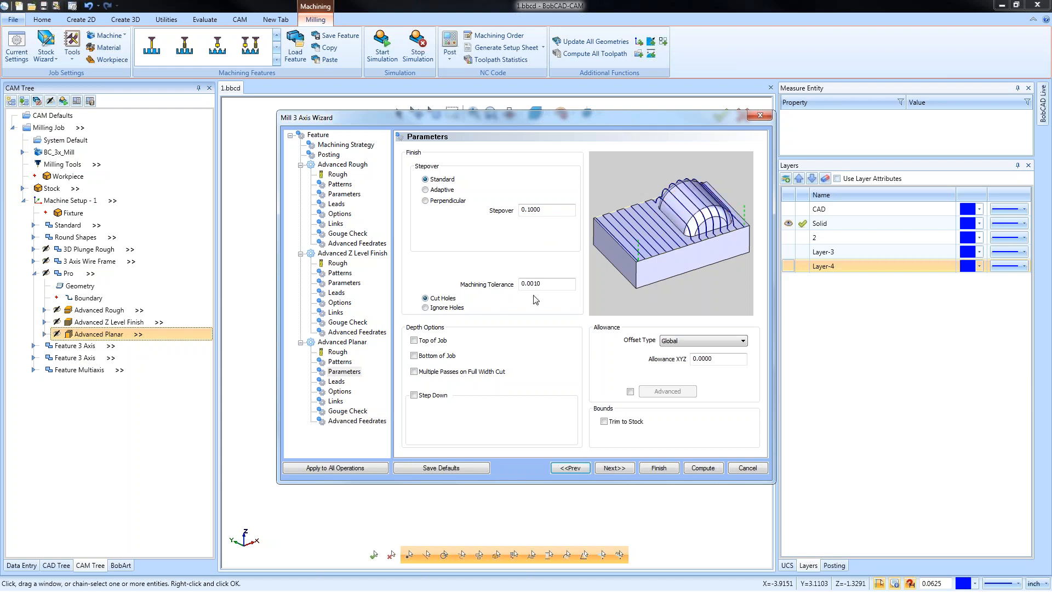
{"action": "left_click", "coordinate": [657, 468]}
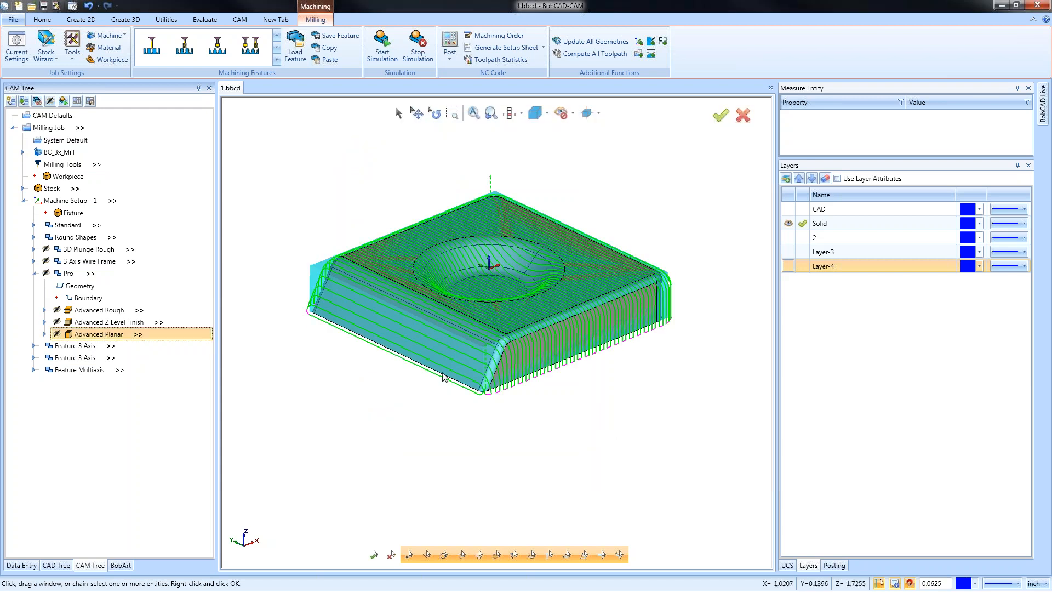
Hide the stock and inspect the Advanced Planar toolpath on the part's walls and central pocket.
{"action": "mouse_move", "coordinate": [504, 349]}
{"action": "middle_mouse_down"}
{"action": "mouse_move", "coordinate": [456, 327]}
{"action": "mouse_move", "coordinate": [488, 344]}
{"action": "middle_mouse_up"}
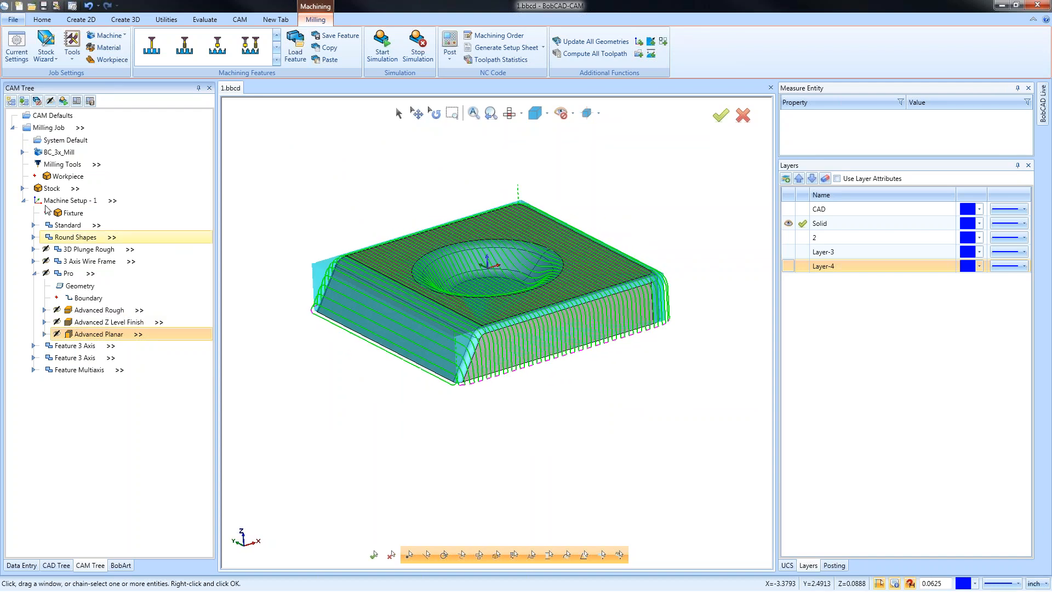
{"action": "right_click", "coordinate": [61, 188]}
{"action": "left_click", "coordinate": [94, 239]}
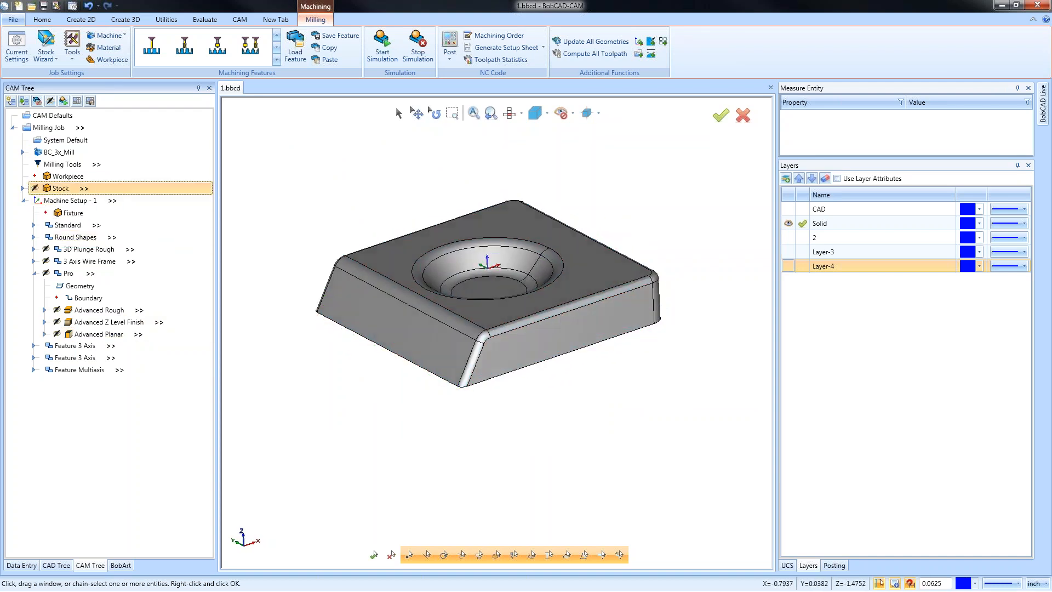
{"action": "left_click", "coordinate": [90, 334]}
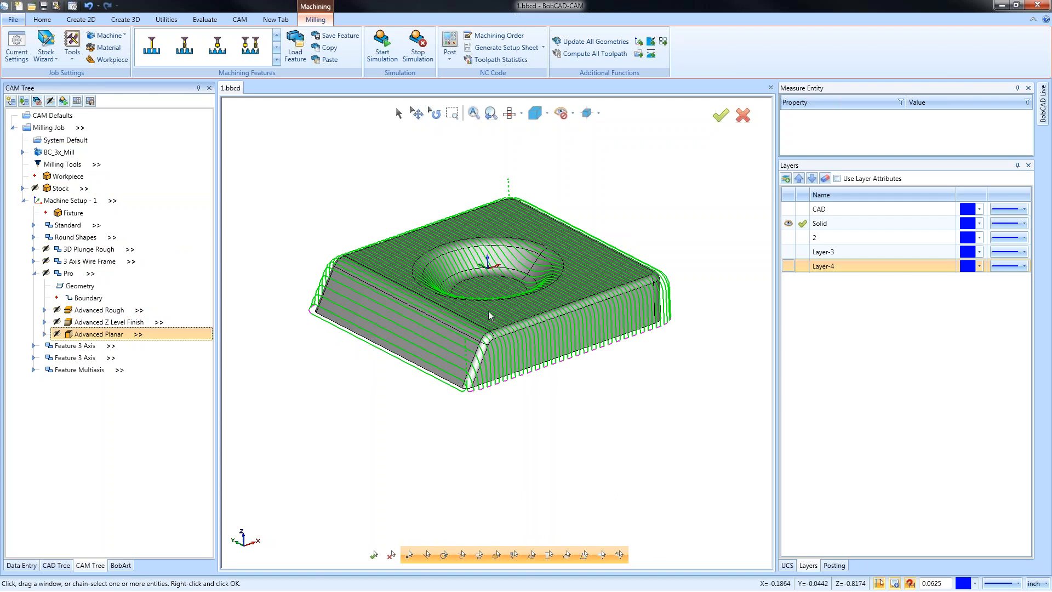
{"action": "middle_click_drag", "start_coordinate": [488, 311], "coordinate": [524, 266]}
{"action": "scroll", "coordinate": [523, 267], "scroll_direction": "up", "scroll_amount": 5}
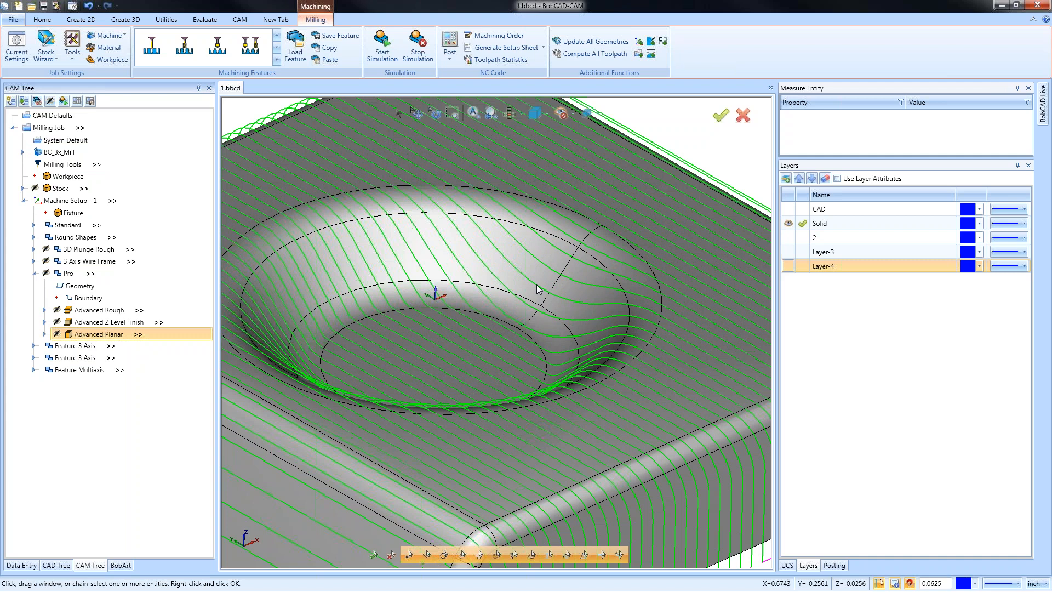
{"action": "scroll", "coordinate": [530, 270], "scroll_direction": "down", "scroll_amount": 3}
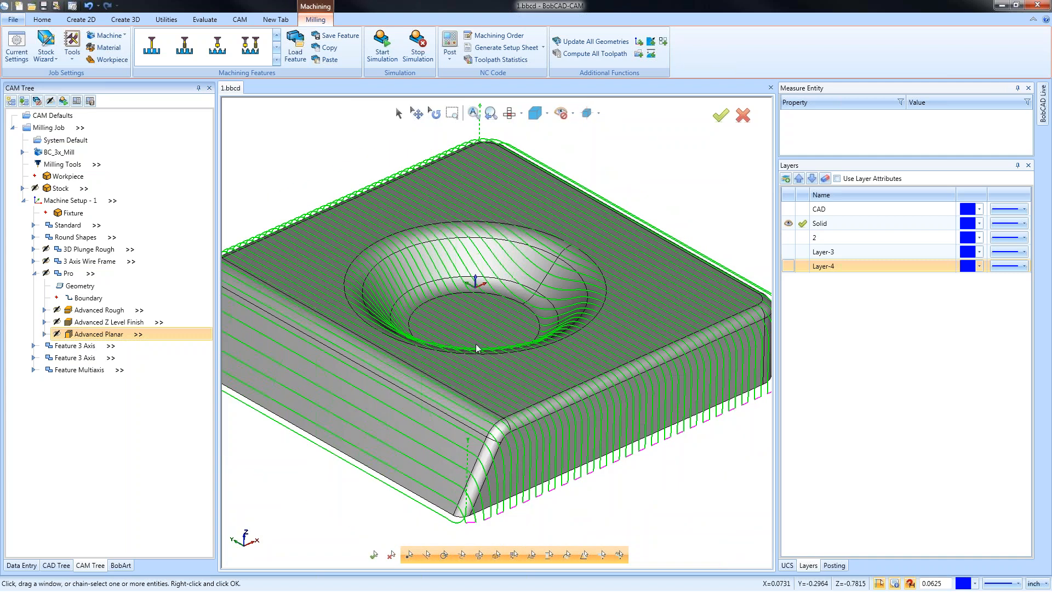
Set the Advanced Planar stepover to Adaptive, compute the toolpath and inspect it across the whole part.
{"action": "right_click", "coordinate": [101, 338]}
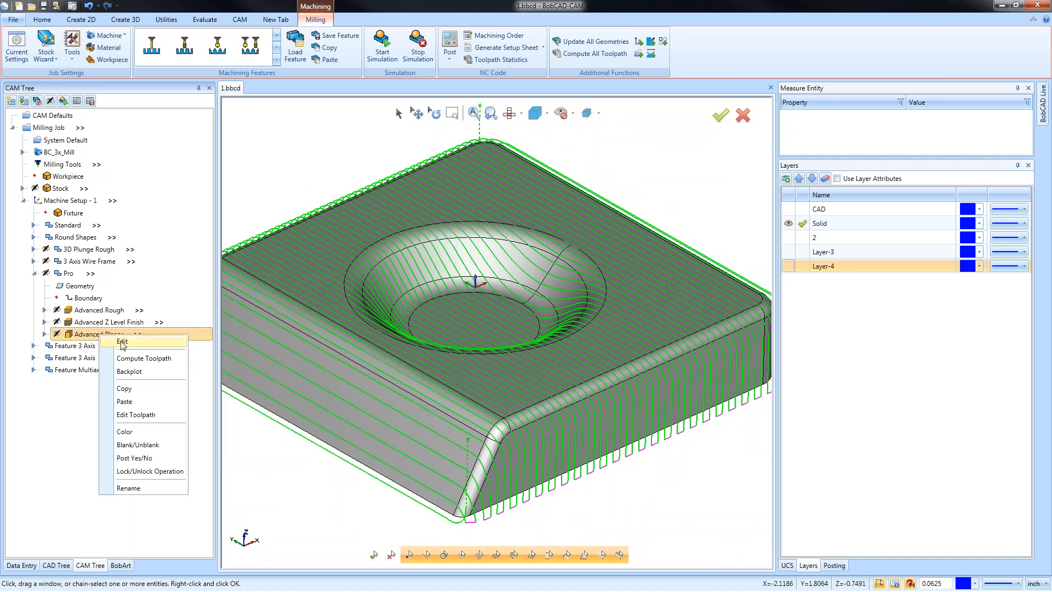
{"action": "left_click", "coordinate": [122, 342]}
{"action": "left_click", "coordinate": [340, 362]}
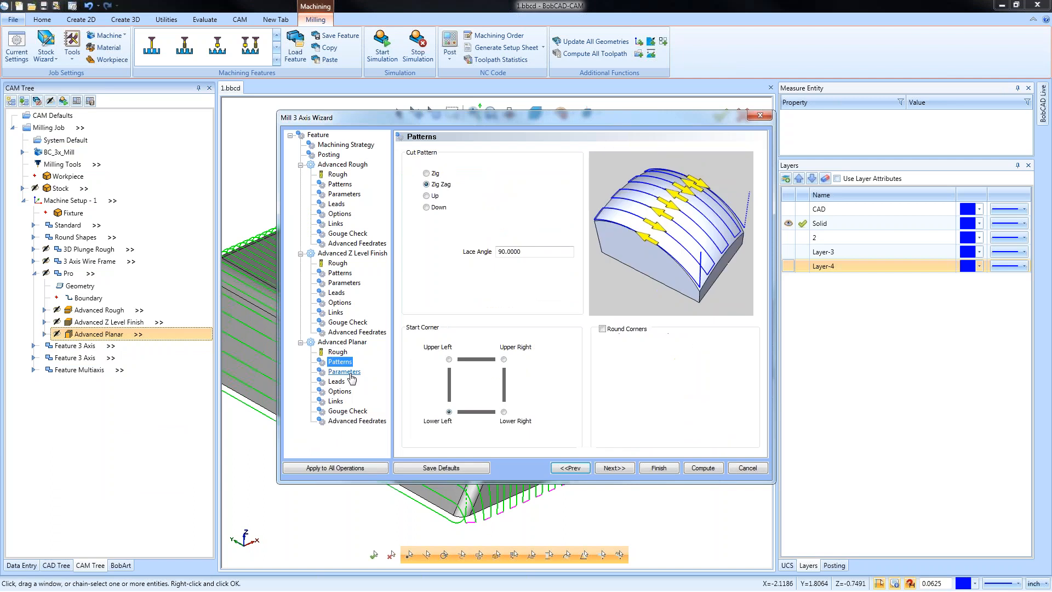
{"action": "left_click", "coordinate": [344, 371]}
{"action": "left_click", "coordinate": [426, 190]}
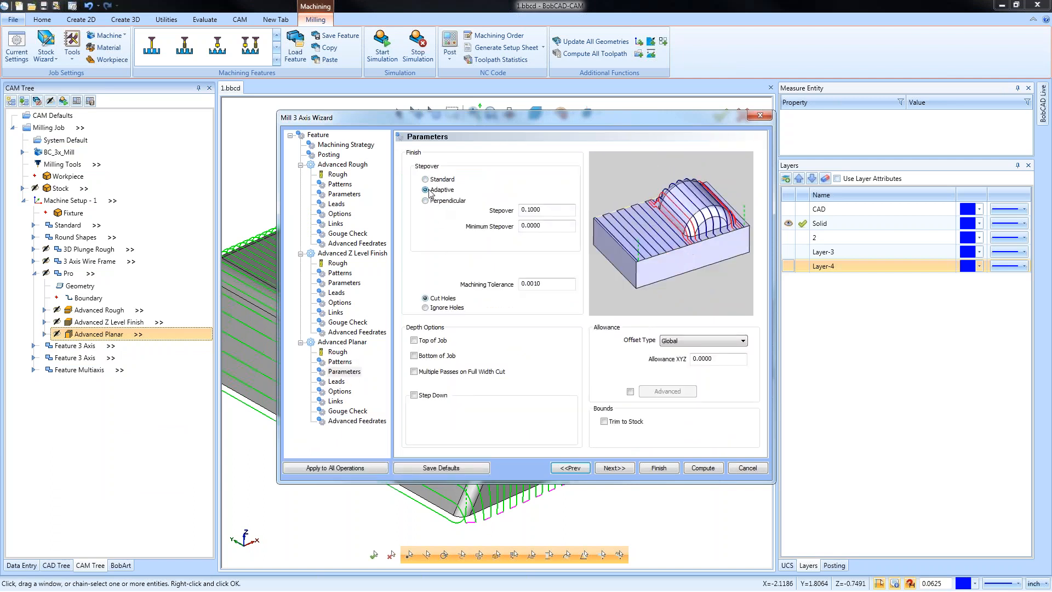
{"action": "left_click", "coordinate": [659, 468]}
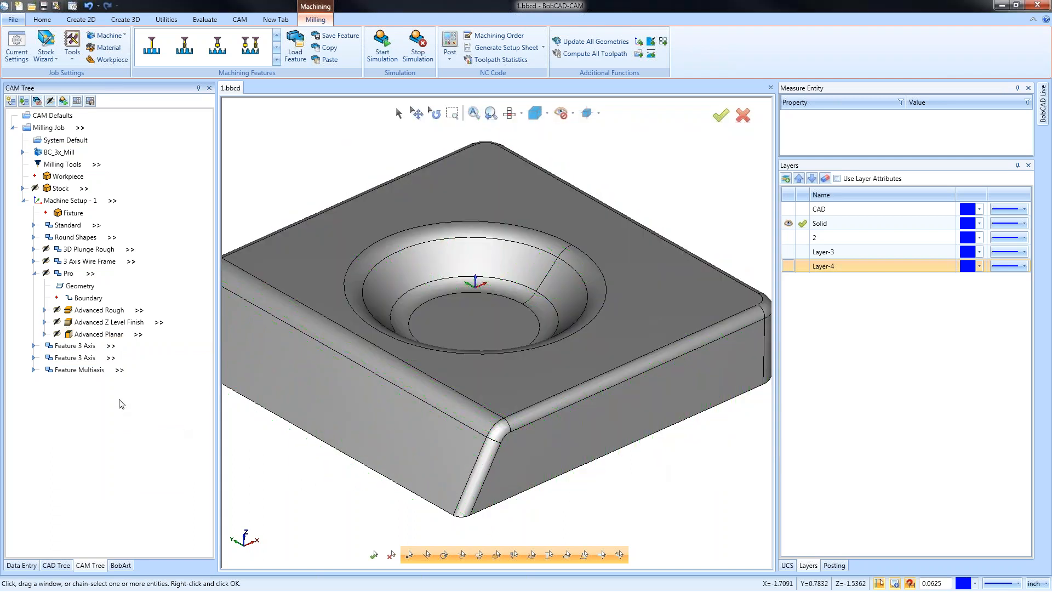
{"action": "right_click", "coordinate": [107, 334]}
{"action": "left_click", "coordinate": [150, 357]}
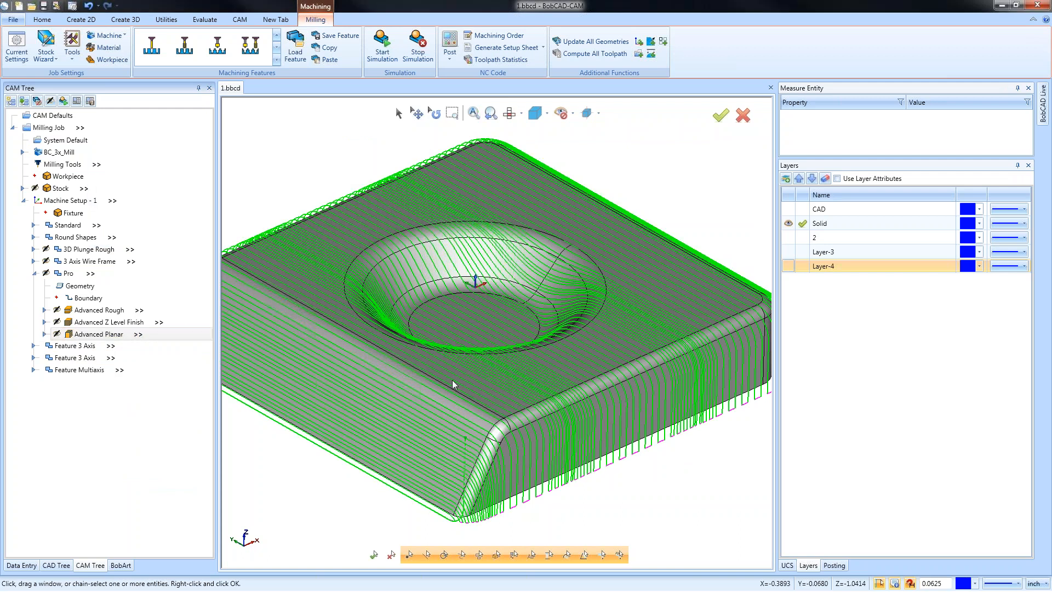
{"action": "scroll", "coordinate": [468, 331], "scroll_direction": "down", "scroll_amount": 3}
{"action": "middle_click_drag", "start_coordinate": [470, 333], "coordinate": [500, 356]}
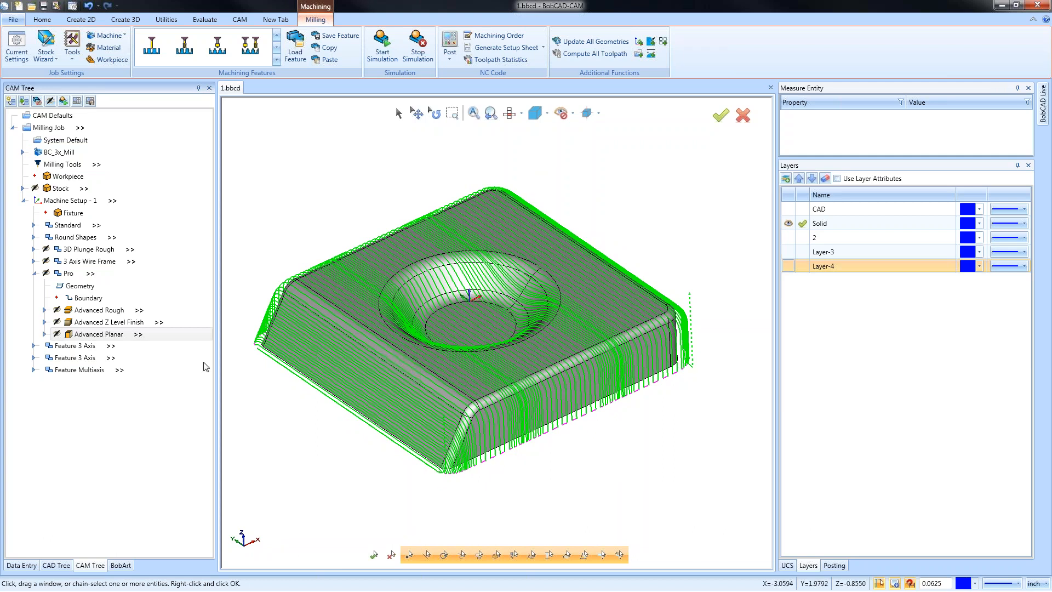
Switch the Advanced Planar stepover to Perpendicular, compute the toolpath and inspect the passes on the walls.
{"action": "right_click", "coordinate": [109, 334]}
{"action": "left_click", "coordinate": [134, 342]}
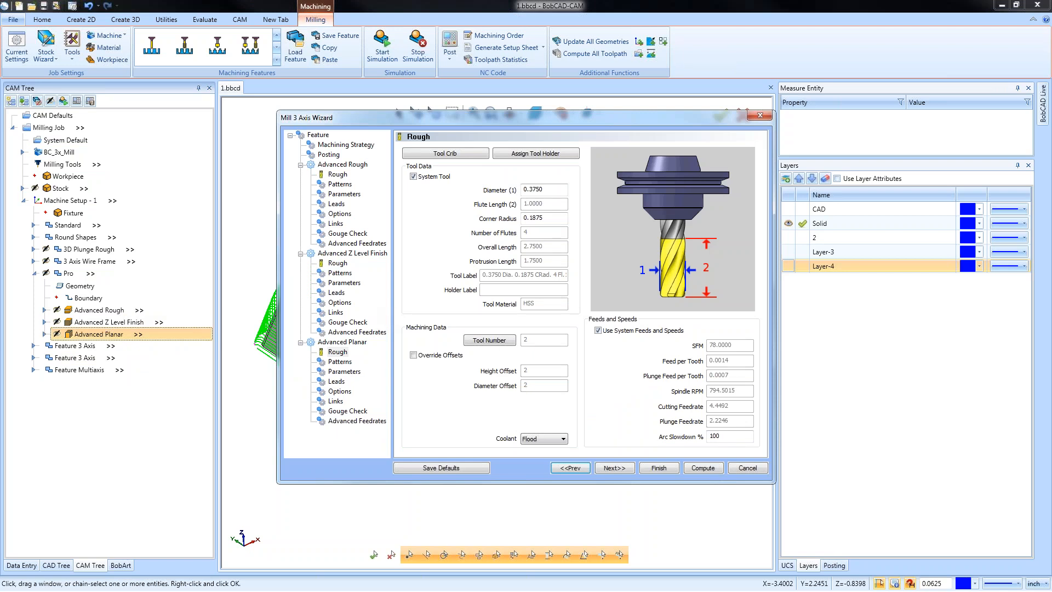
{"action": "left_click", "coordinate": [340, 362]}
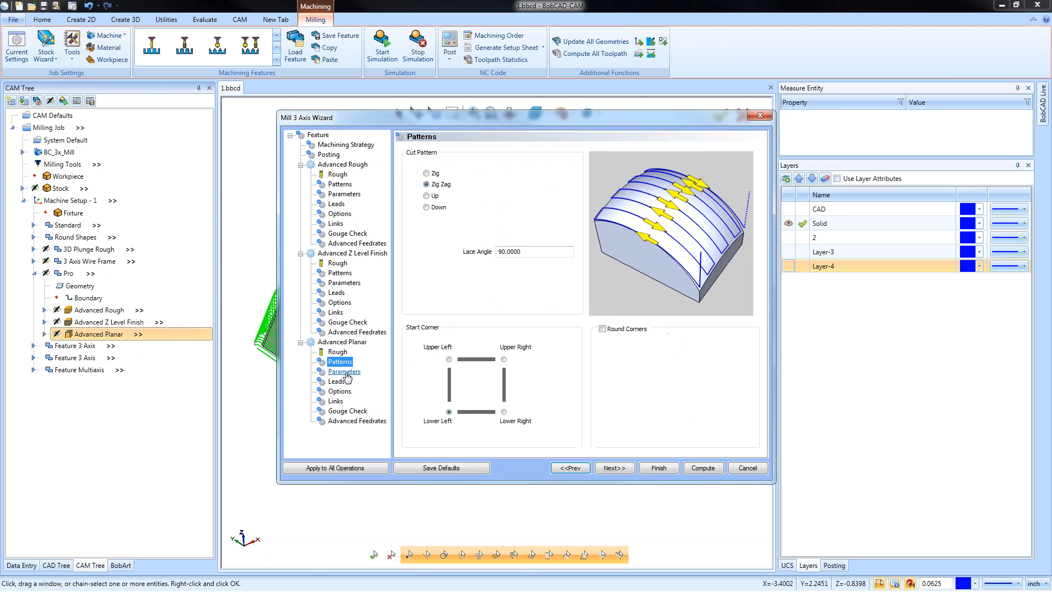
{"action": "left_click", "coordinate": [344, 372]}
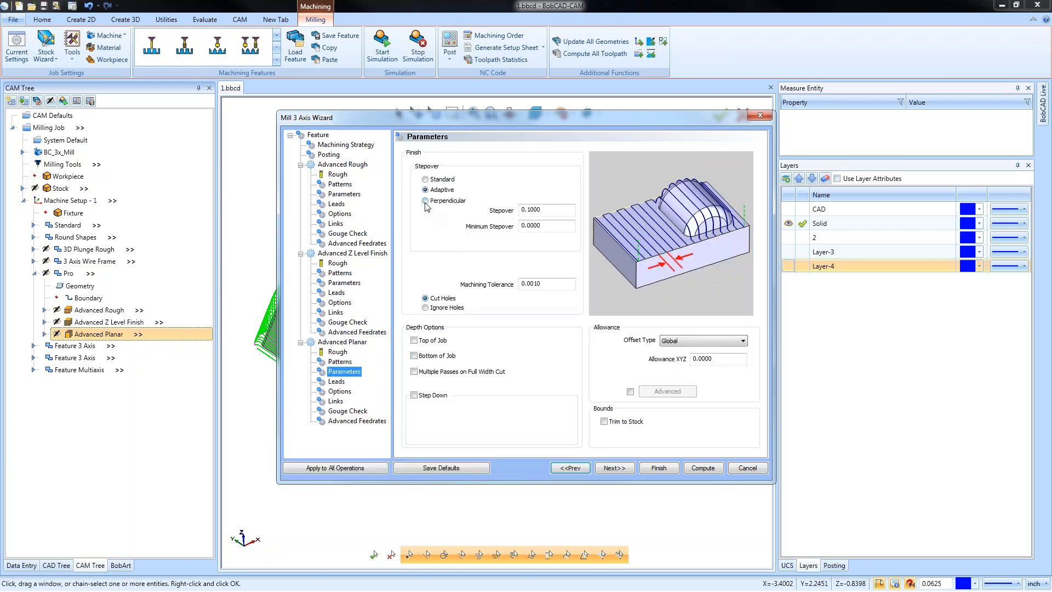
{"action": "left_click", "coordinate": [658, 469]}
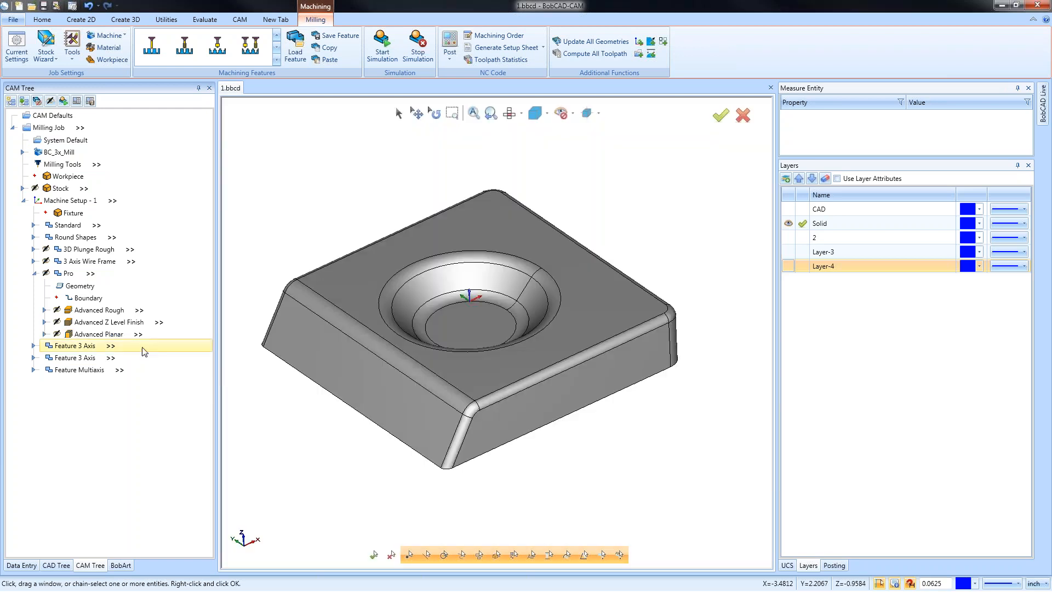
{"action": "right_click", "coordinate": [102, 335]}
{"action": "left_click", "coordinate": [155, 358]}
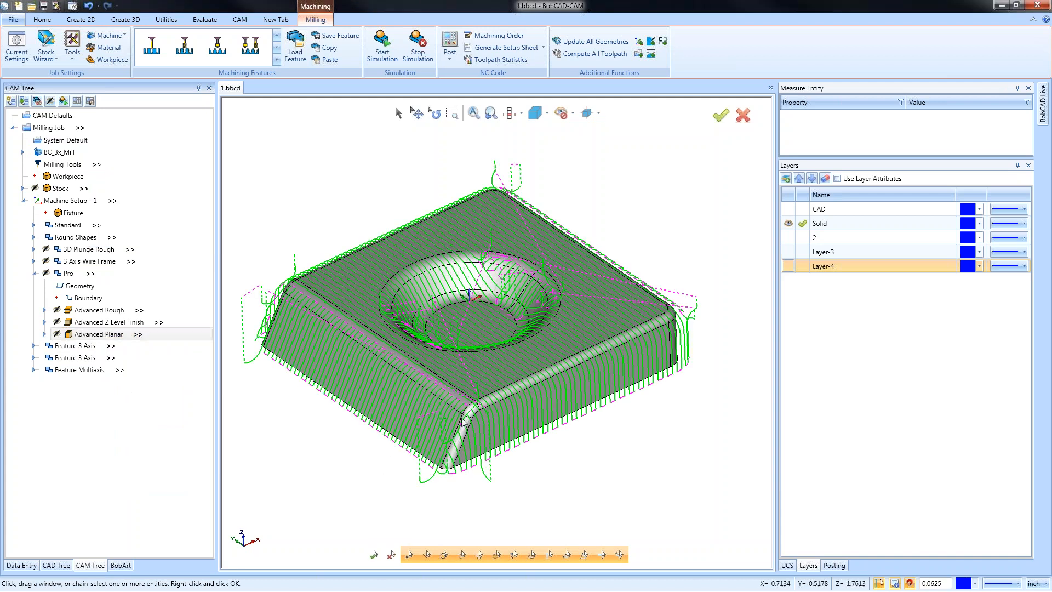
{"action": "middle_click_drag", "start_coordinate": [459, 425], "coordinate": [514, 425]}
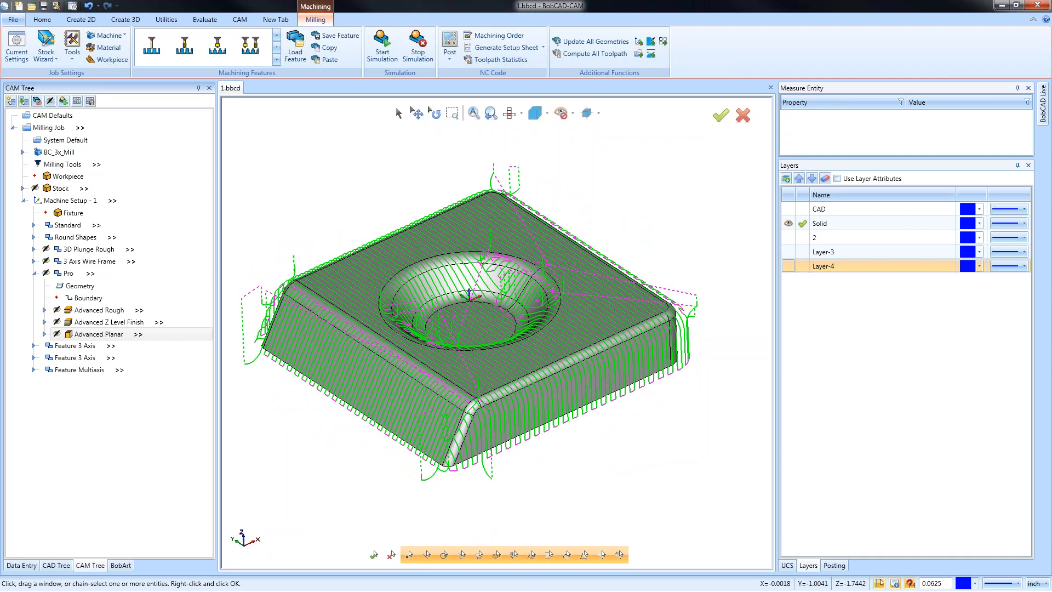
Return the Advanced Planar stepover to Adaptive and recompute its toolpath.
{"action": "right_click", "coordinate": [104, 336]}
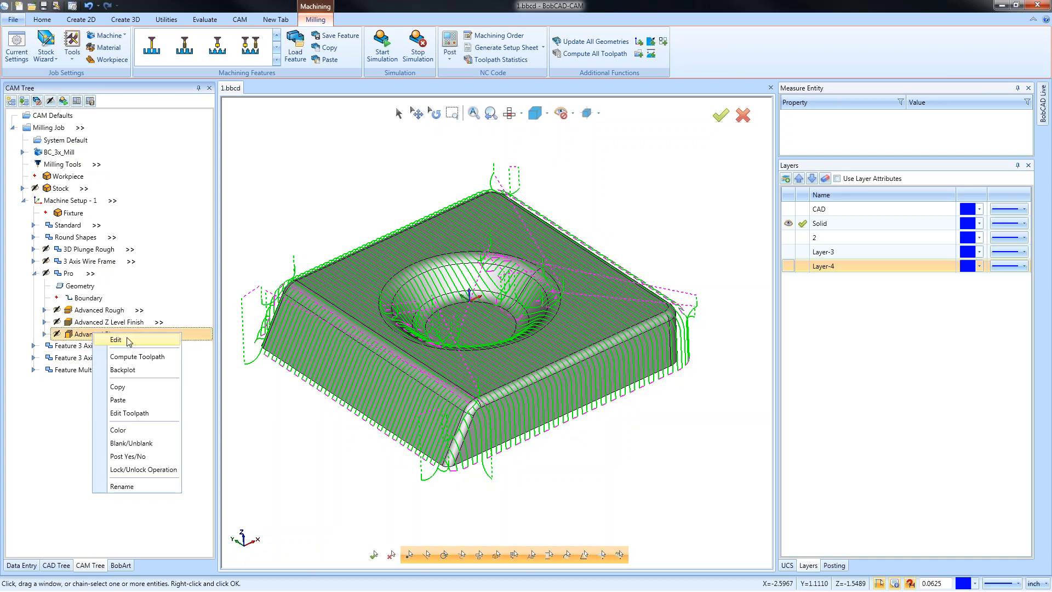
{"action": "left_click", "coordinate": [156, 341]}
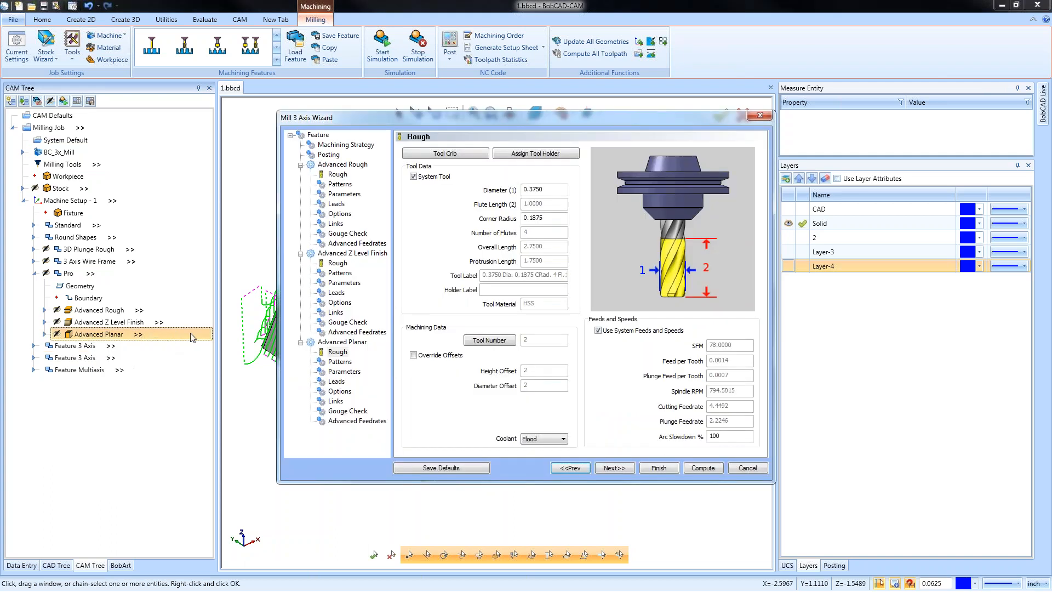
{"action": "left_click", "coordinate": [340, 362]}
{"action": "left_click", "coordinate": [344, 373]}
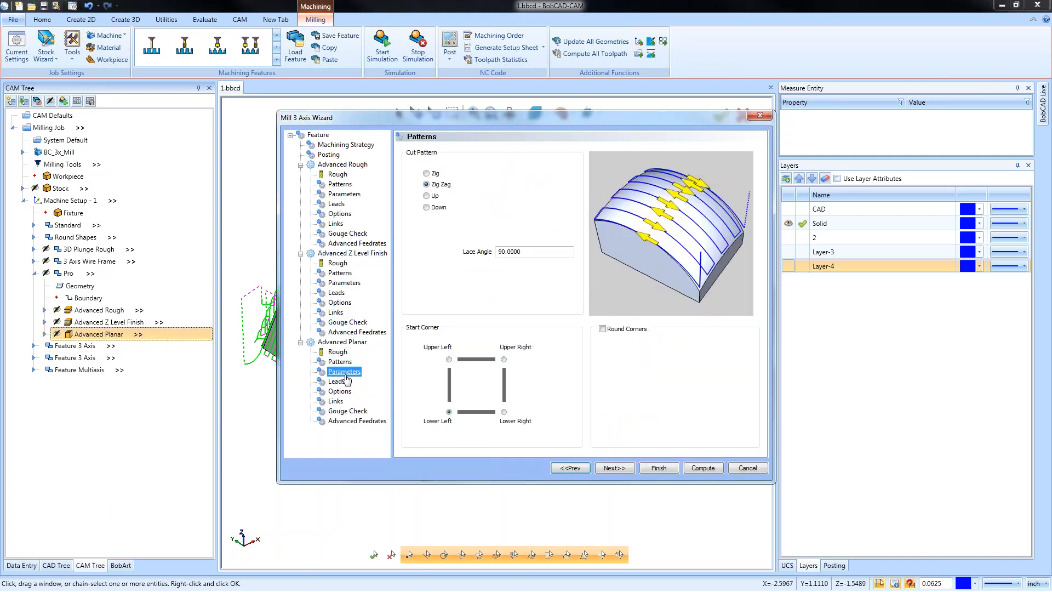
{"action": "left_click", "coordinate": [426, 190]}
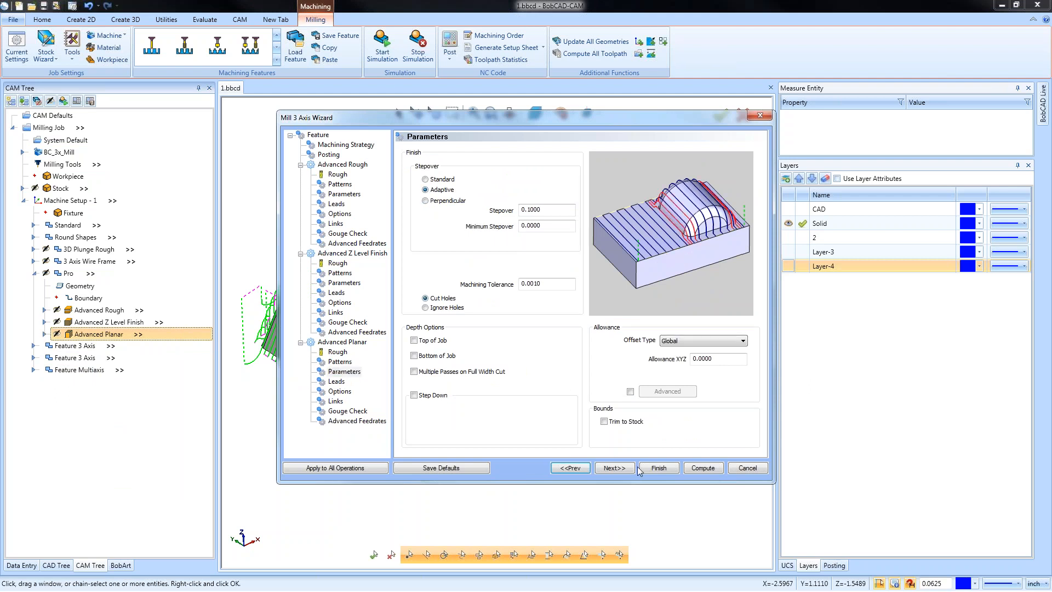
{"action": "left_click", "coordinate": [659, 467]}
{"action": "left_click", "coordinate": [91, 335]}
{"action": "right_click", "coordinate": [92, 335]}
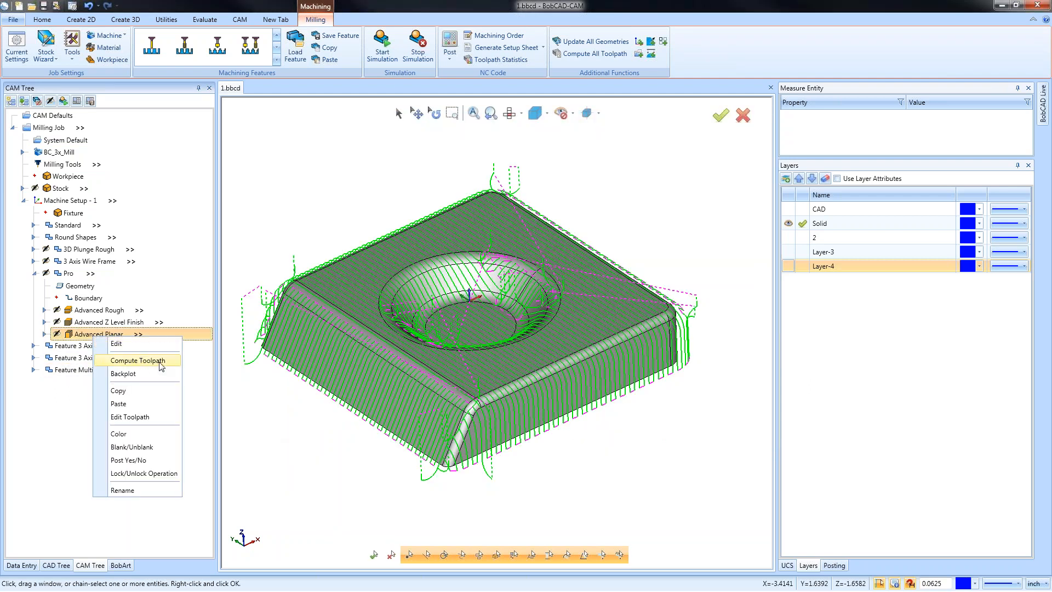
{"action": "left_click", "coordinate": [132, 357]}
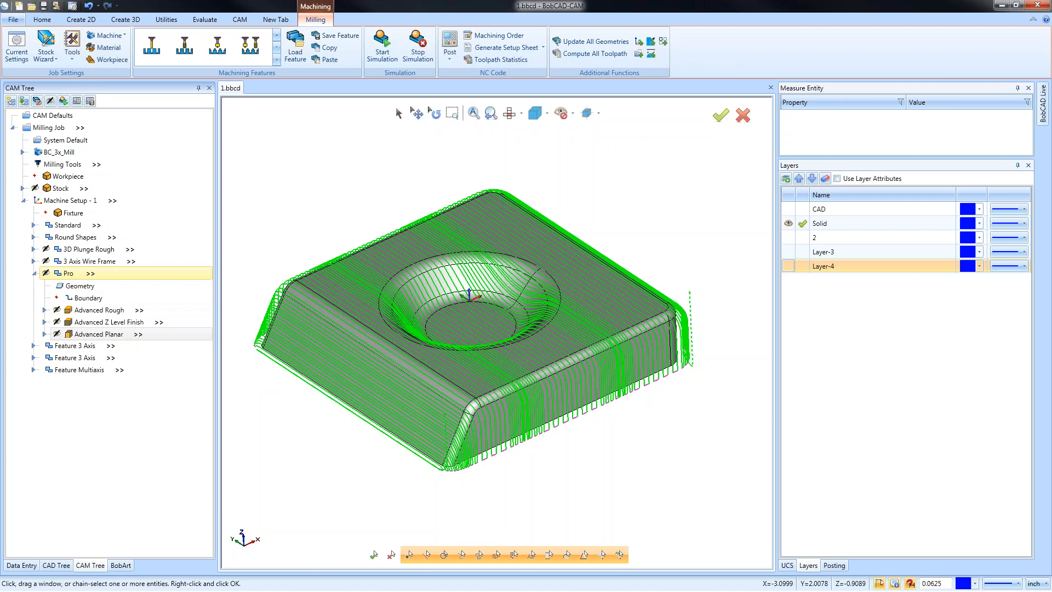
Show the Advanced Rough and Advanced Z Level Finish toolpaths in turn to compare them without the stock.
{"action": "left_click", "coordinate": [106, 311]}
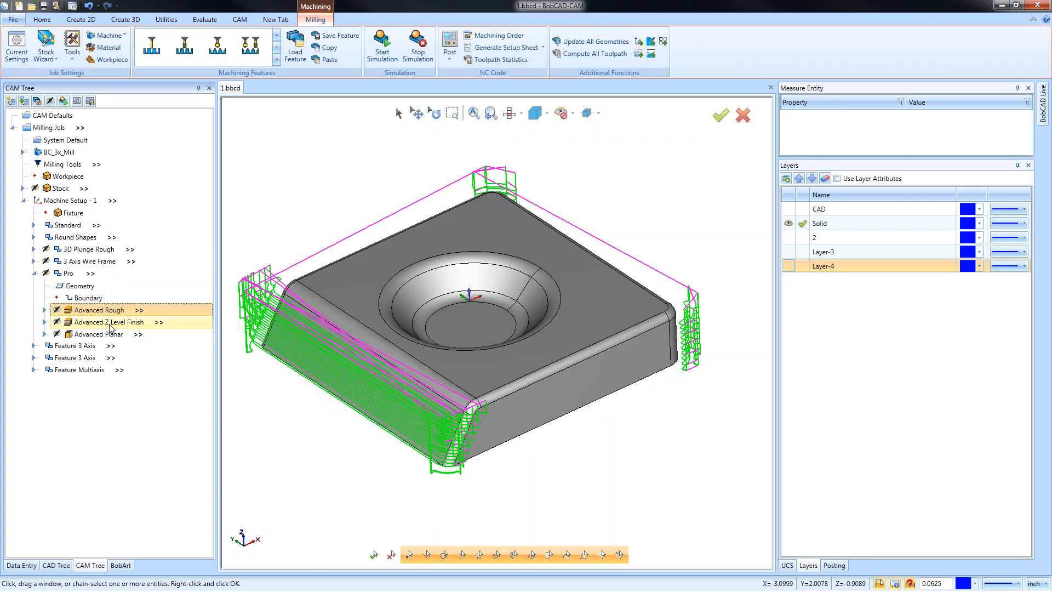
{"action": "left_click", "coordinate": [110, 323]}
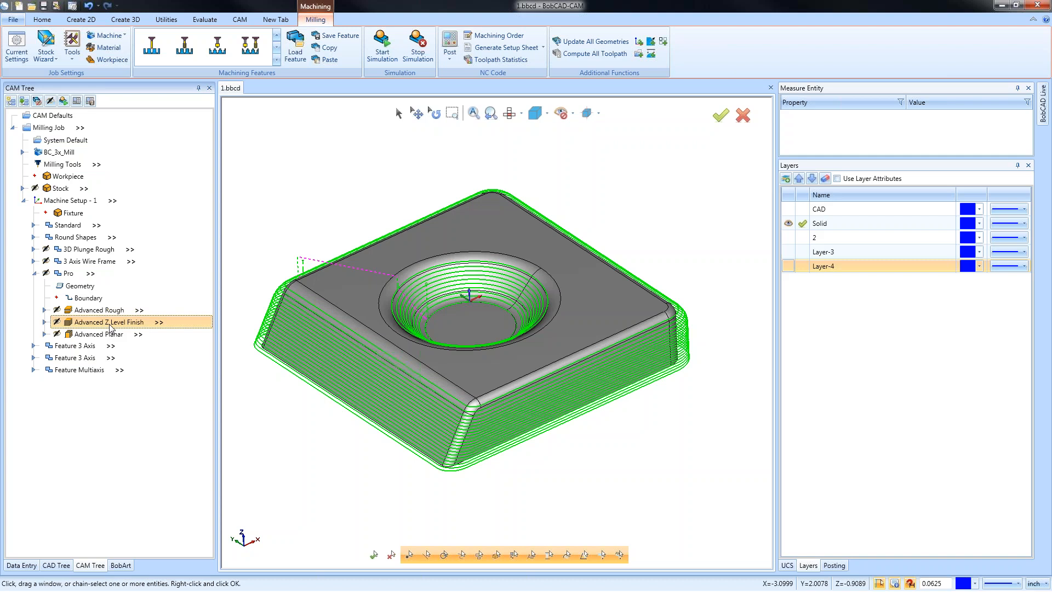
Enable Adaptive Depth of Cut for the Advanced Z Level Finish operation and recompute its toolpath.
{"action": "left_click", "coordinate": [107, 335]}
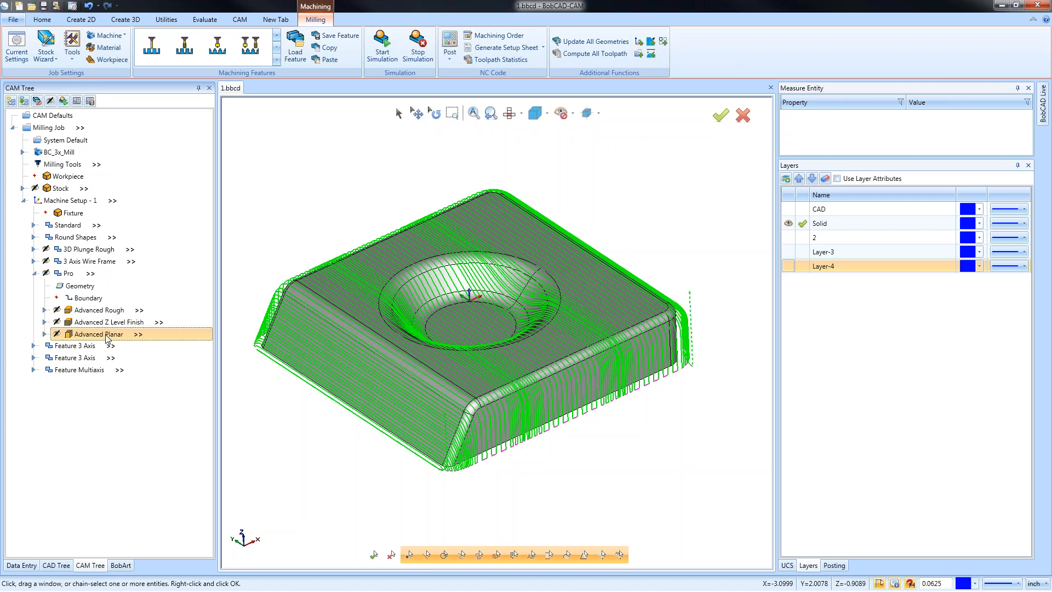
{"action": "right_click", "coordinate": [93, 322]}
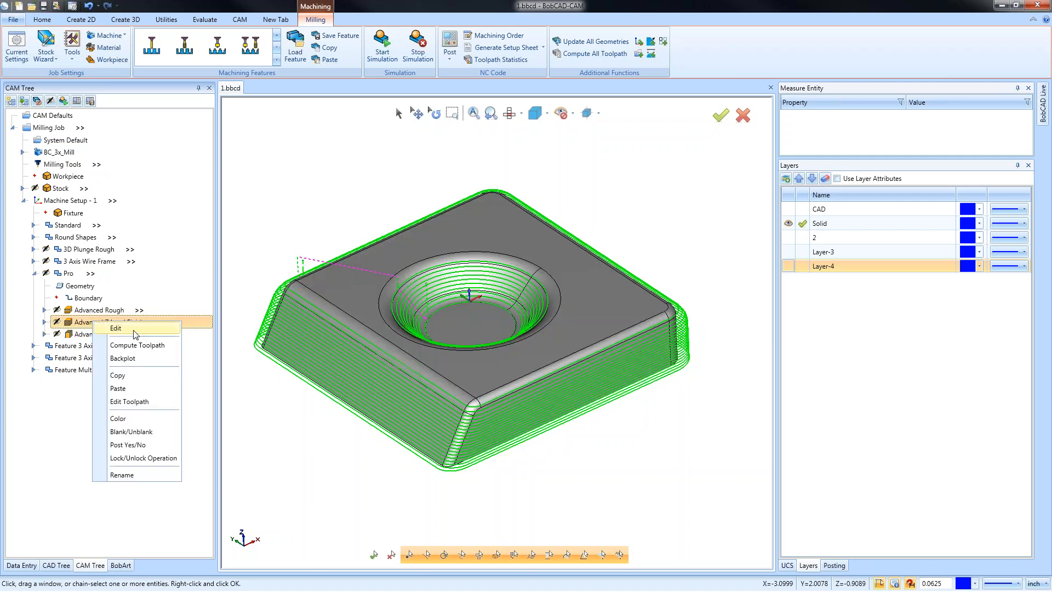
{"action": "left_click", "coordinate": [134, 329]}
{"action": "left_click", "coordinate": [341, 273]}
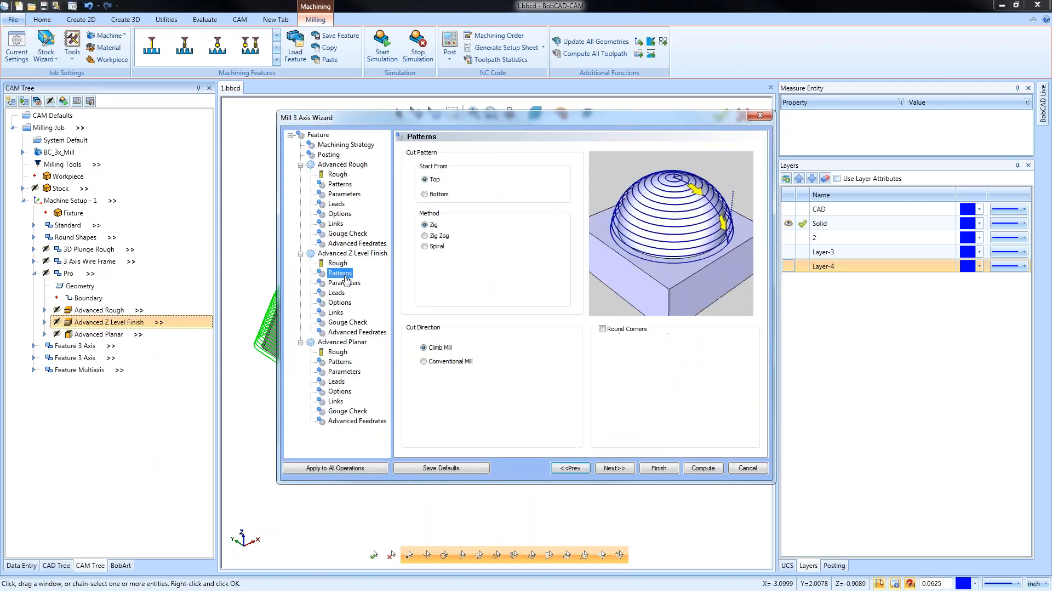
{"action": "left_click", "coordinate": [346, 280]}
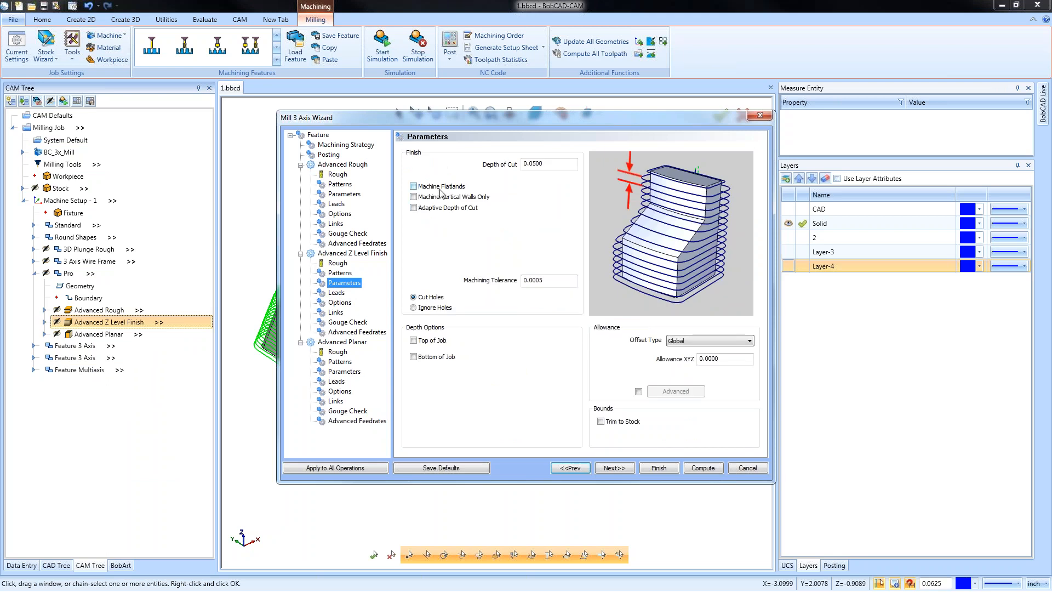
{"action": "left_click", "coordinate": [414, 208]}
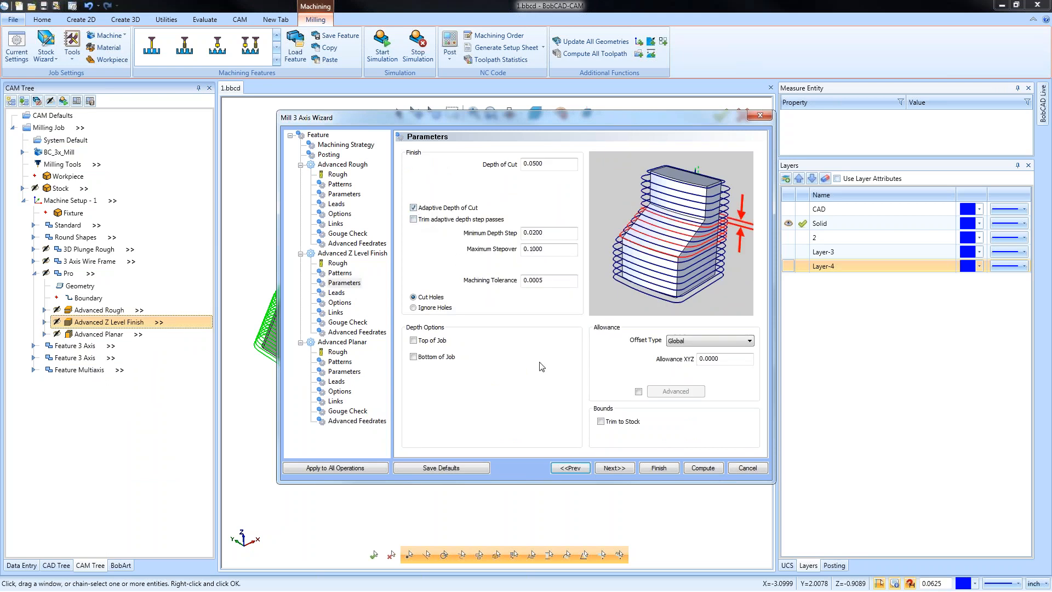
{"action": "left_click", "coordinate": [656, 468]}
{"action": "right_click", "coordinate": [123, 322]}
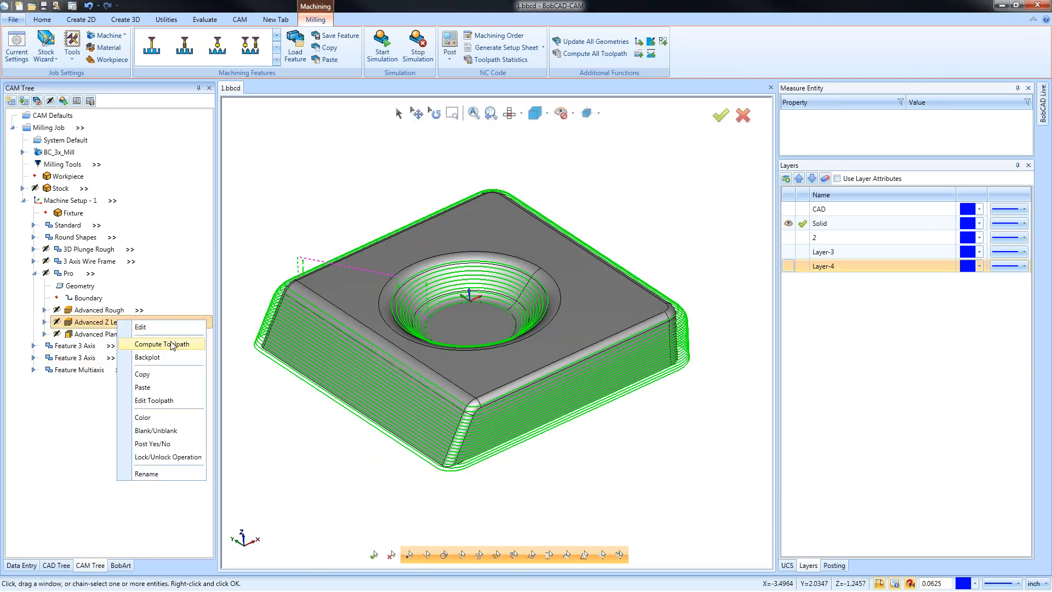
{"action": "left_click", "coordinate": [180, 343]}
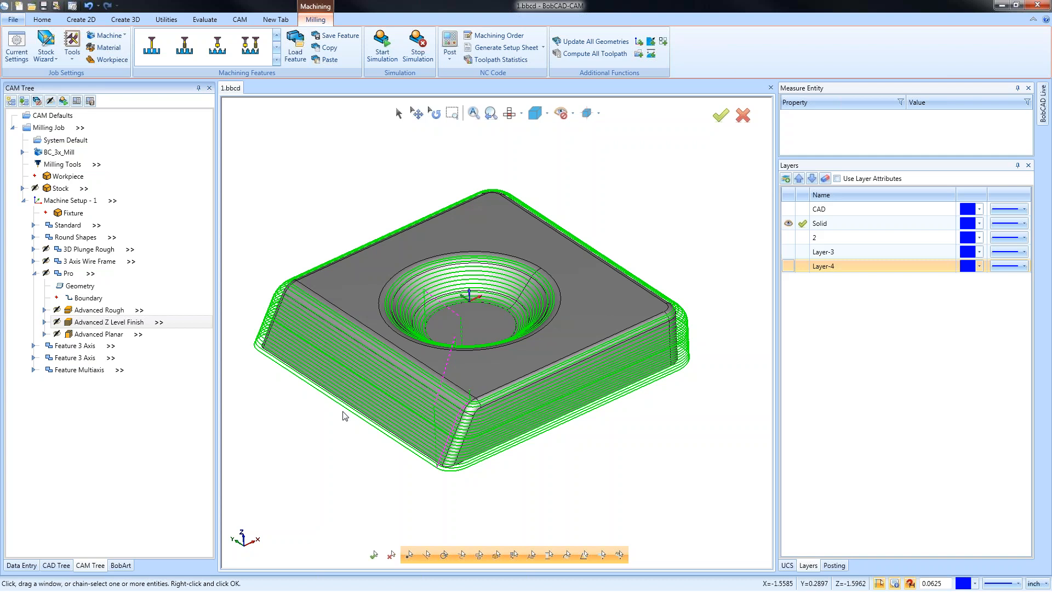
Expand the first Feature 3 Axis below Pro and assign the whole solid part as its geometry.
{"action": "left_click", "coordinate": [35, 274]}
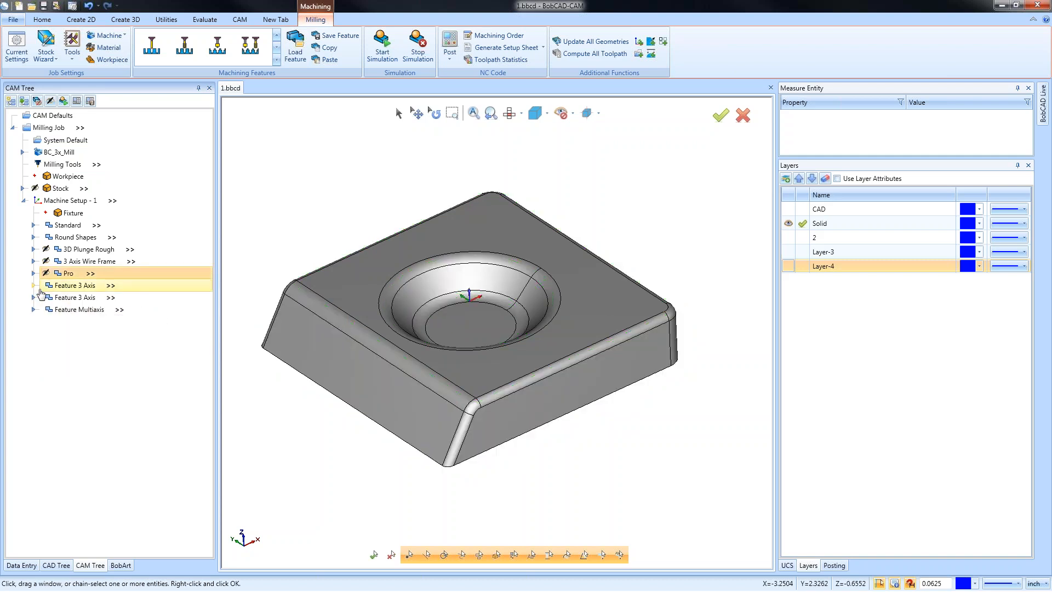
{"action": "left_click", "coordinate": [34, 285]}
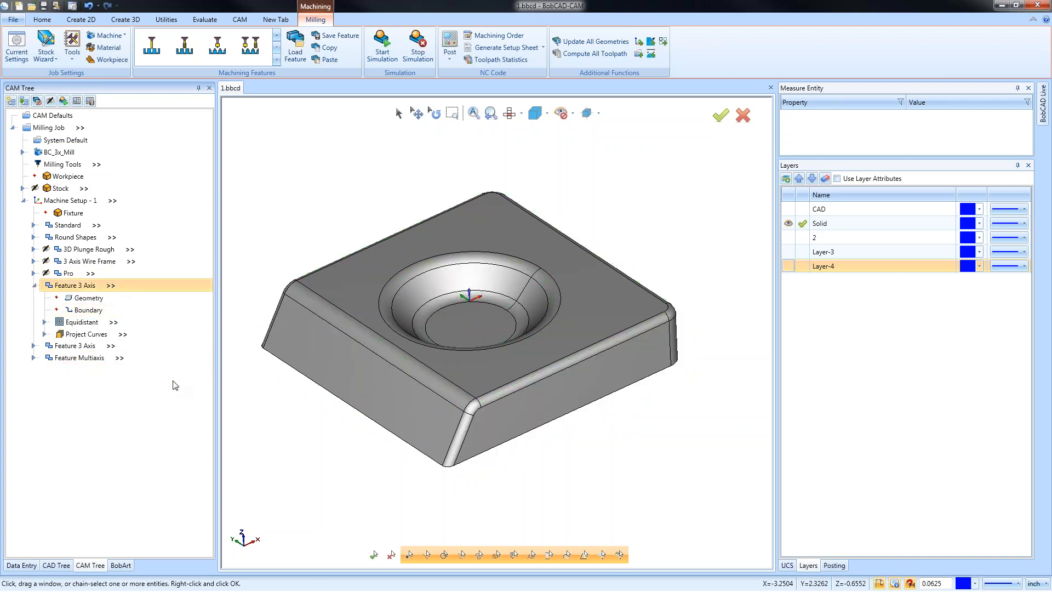
{"action": "right_click", "coordinate": [87, 297]}
{"action": "left_click", "coordinate": [112, 305]}
{"action": "left_click_drag", "start_coordinate": [276, 187], "coordinate": [651, 478]}
{"action": "left_click", "coordinate": [65, 367]}
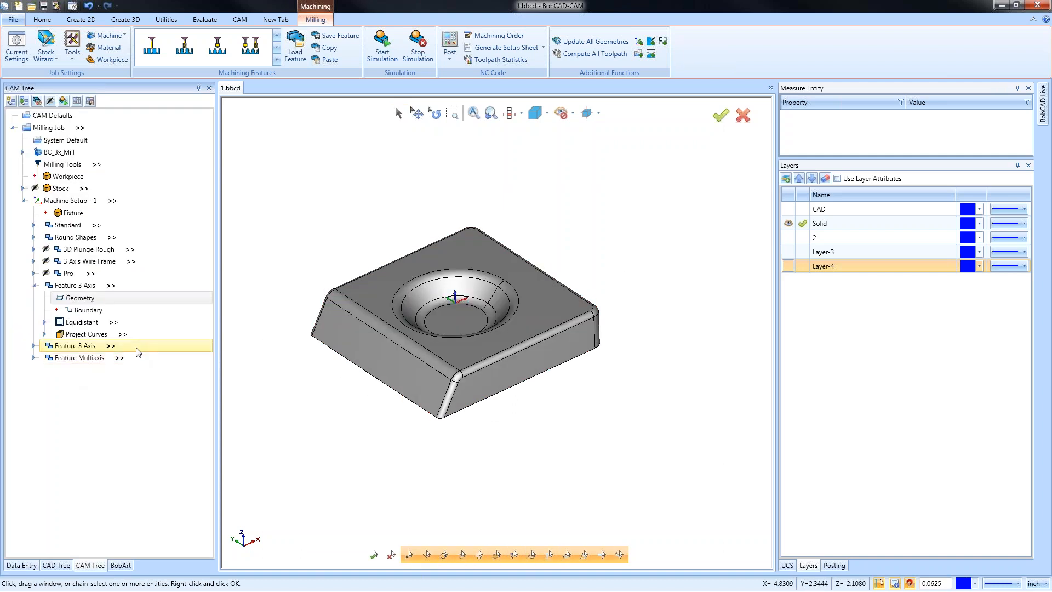
Compute the Equidistant toolpath and inspect its passes over the walls, top face and bowl.
{"action": "right_click", "coordinate": [82, 324]}
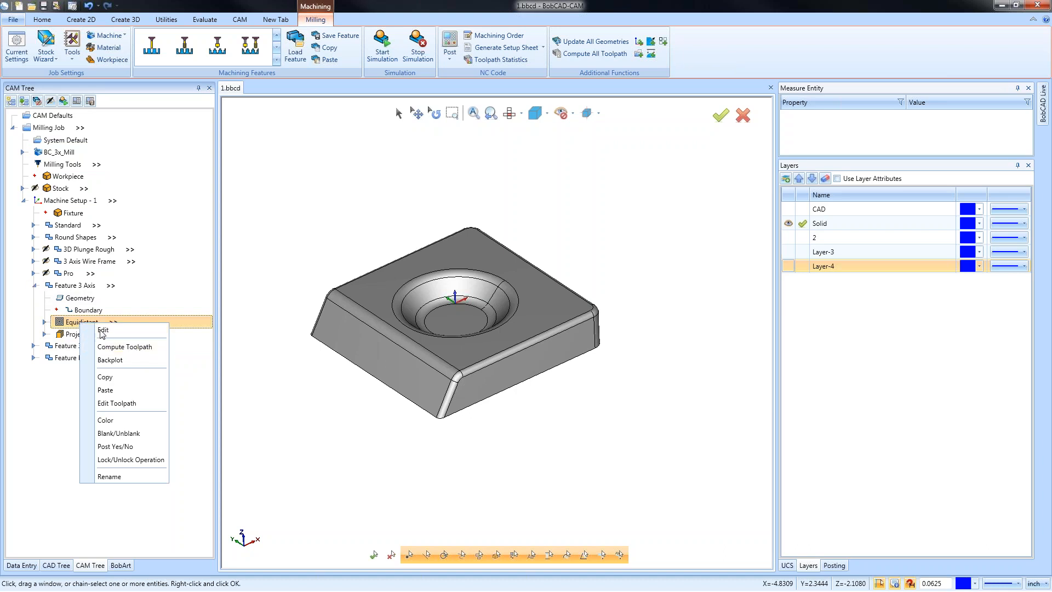
{"action": "left_click", "coordinate": [132, 350]}
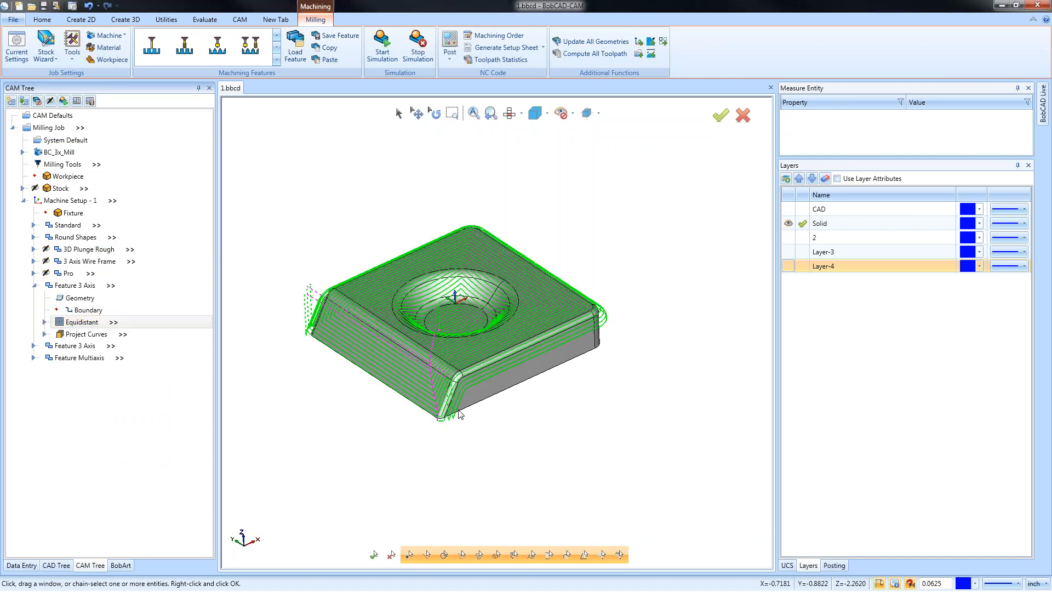
{"action": "middle_click_drag", "start_coordinate": [495, 368], "coordinate": [383, 371]}
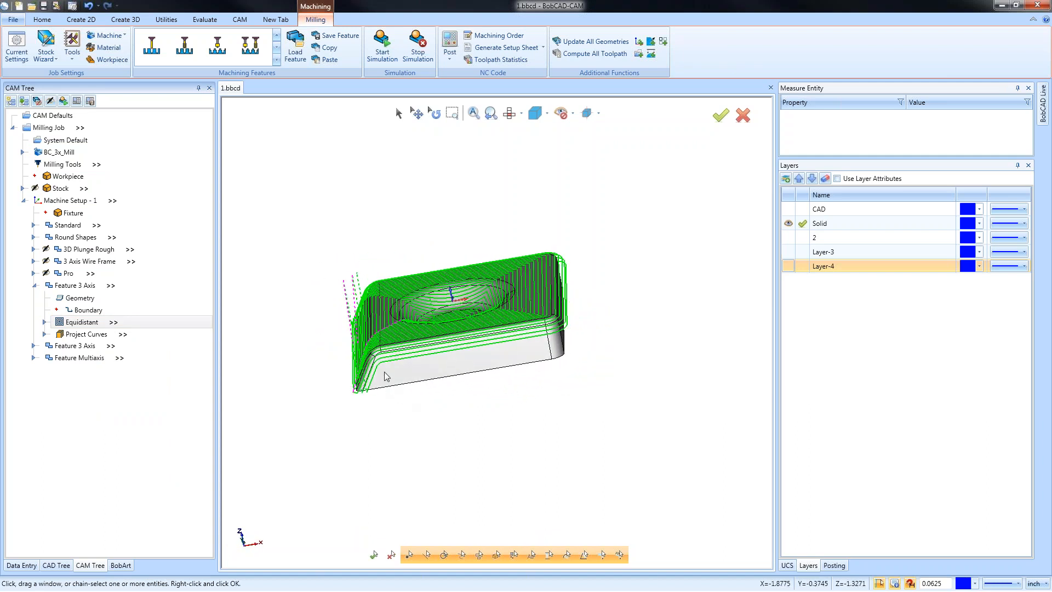
{"action": "scroll", "coordinate": [345, 390], "scroll_direction": "up", "scroll_amount": 3}
{"action": "scroll", "coordinate": [576, 336], "scroll_direction": "down", "scroll_amount": 3}
{"action": "middle_click_drag", "start_coordinate": [610, 376], "coordinate": [465, 417]}
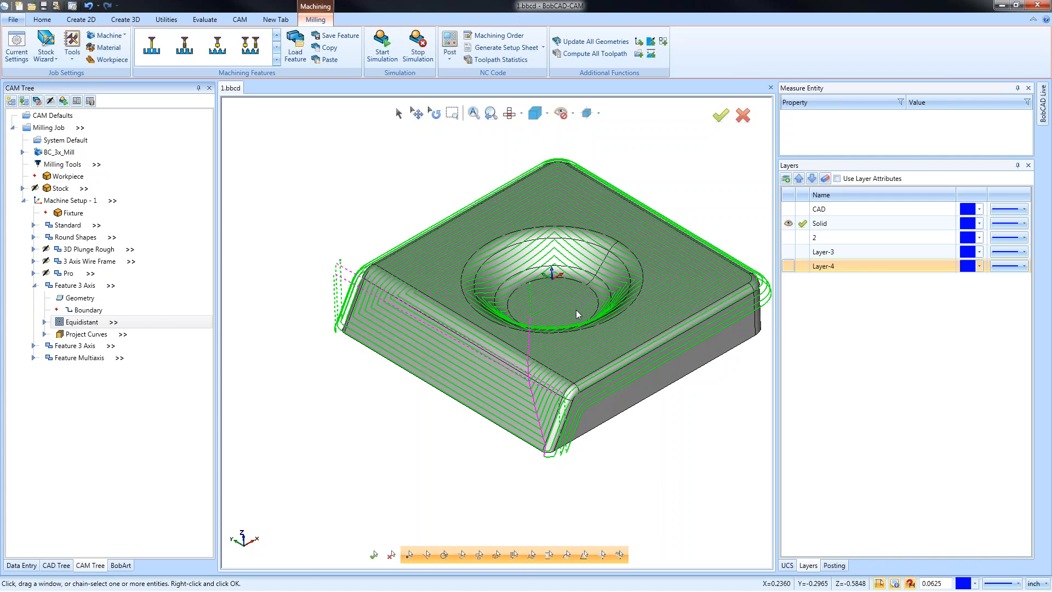
Blank the Equidistant operation so its toolpath is hidden on the part.
{"action": "left_click", "coordinate": [84, 323]}
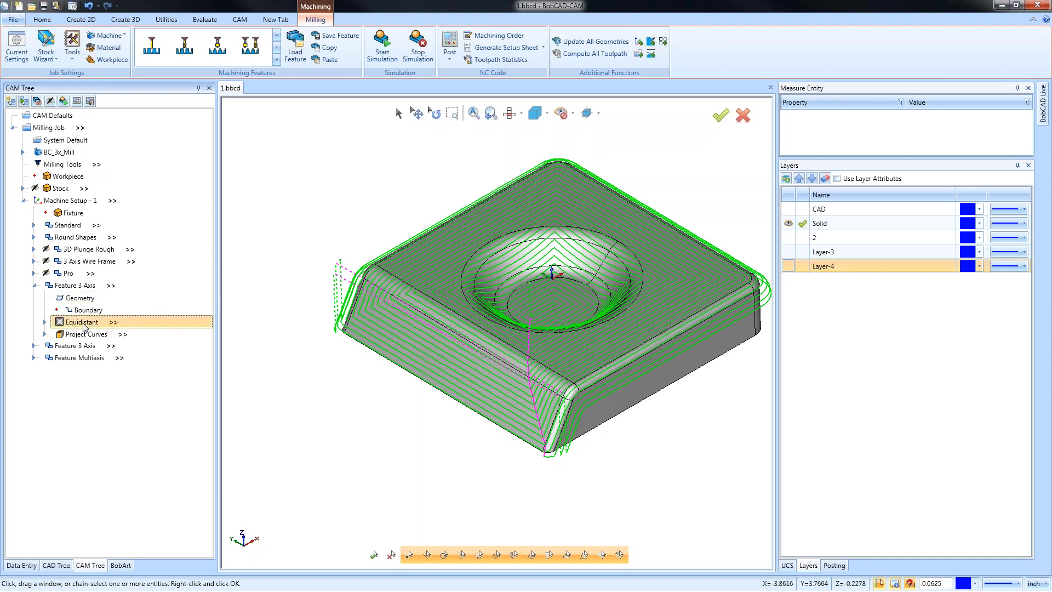
{"action": "left_click", "coordinate": [87, 335]}
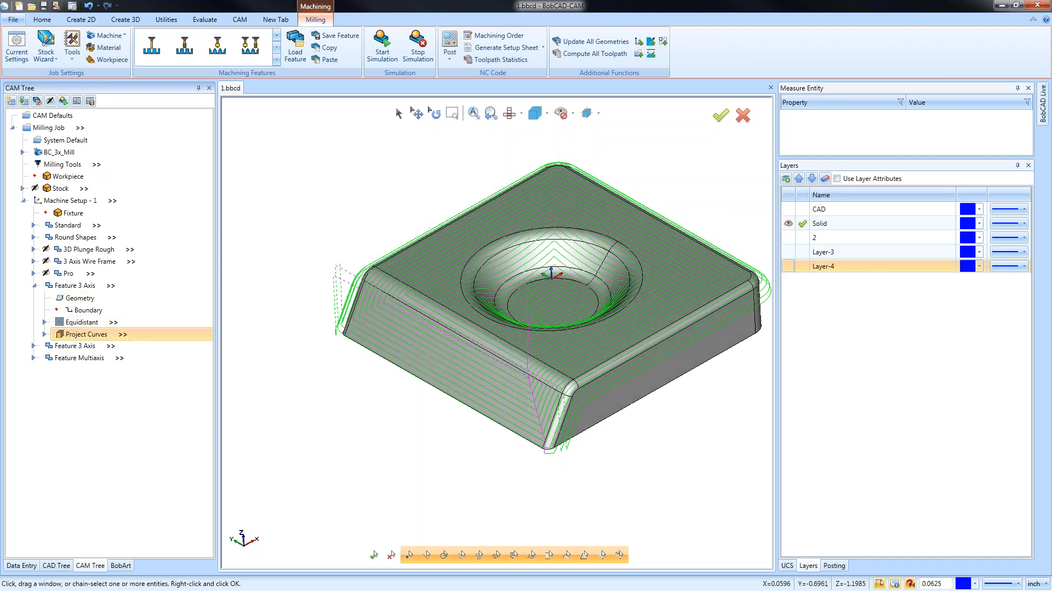
{"action": "right_click", "coordinate": [89, 323]}
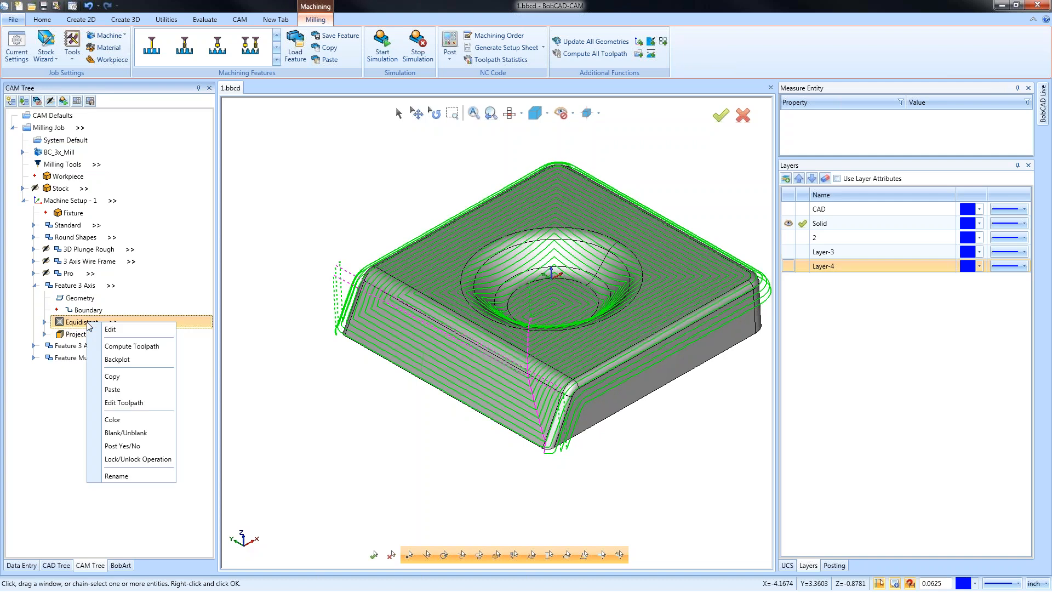
{"action": "left_click", "coordinate": [156, 442]}
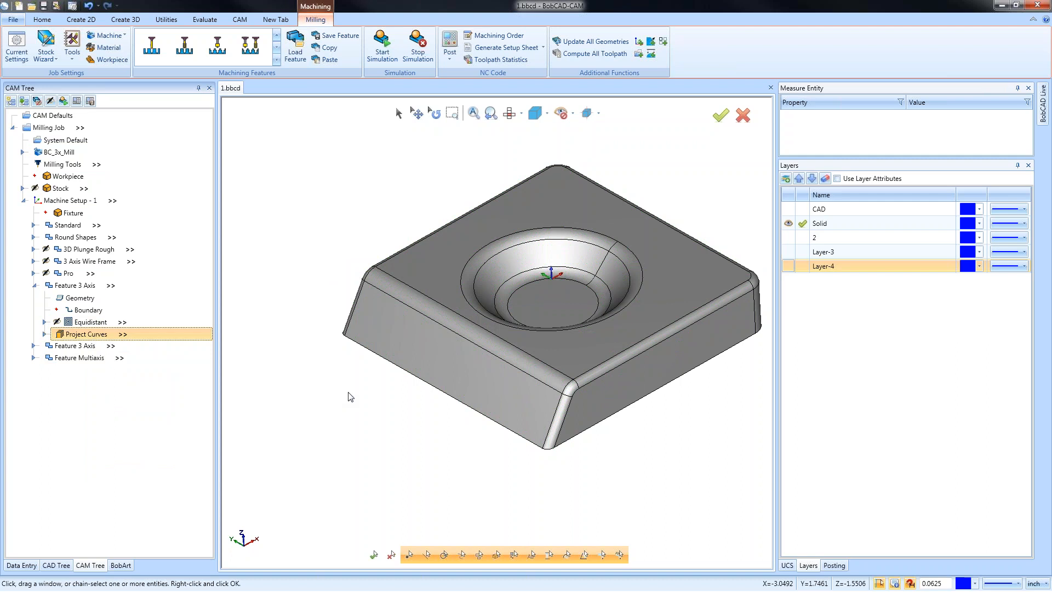
Assign the connected edges up the near corner, across the fillet and along the top face as the projection curves of Project Curves.
{"action": "left_click", "coordinate": [88, 261]}
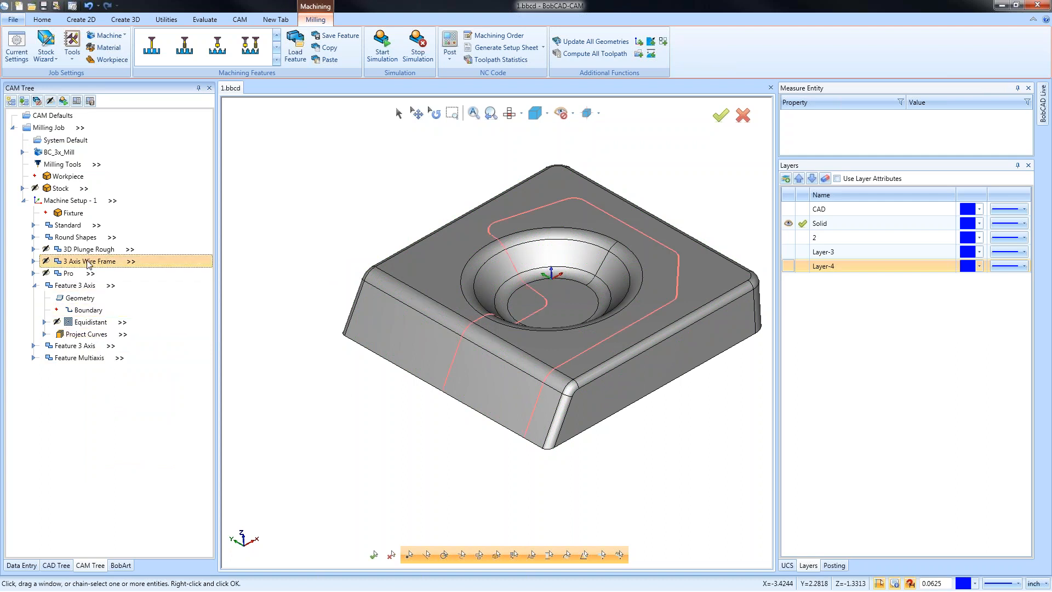
{"action": "left_click", "coordinate": [89, 335]}
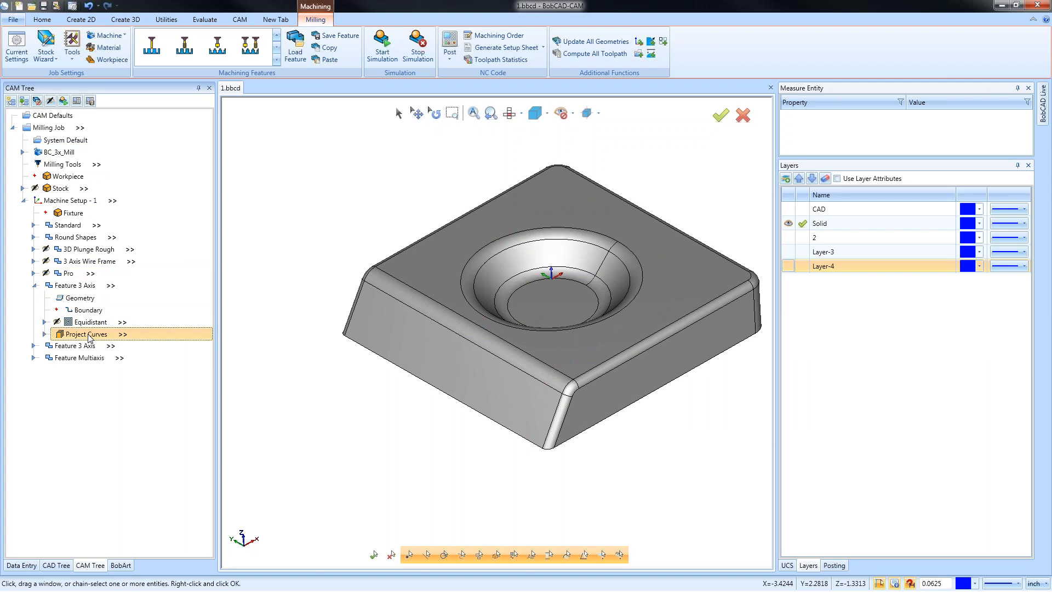
{"action": "left_click", "coordinate": [45, 334]}
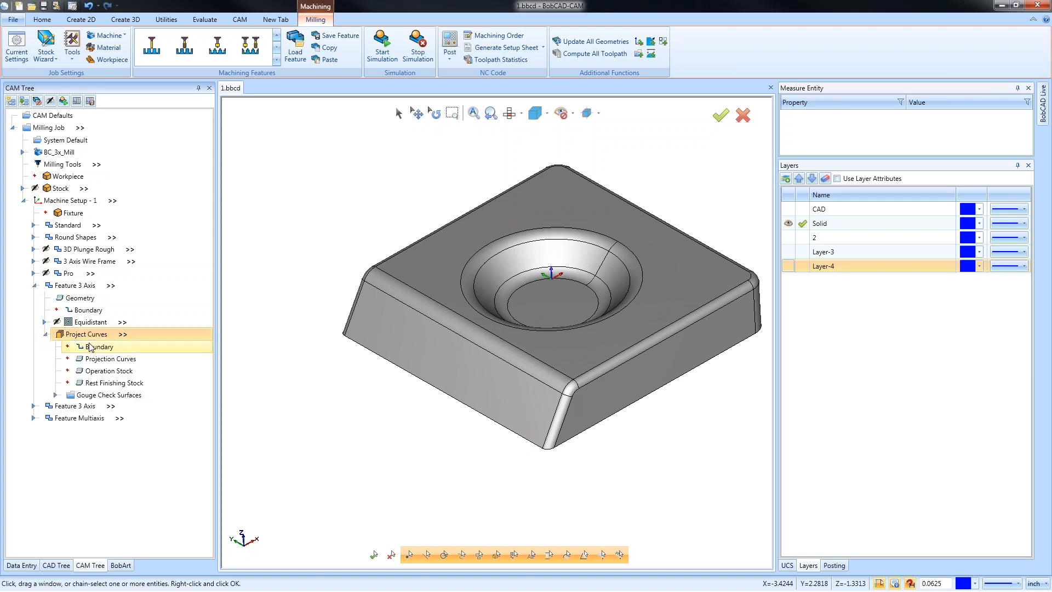
{"action": "right_click", "coordinate": [109, 359]}
{"action": "left_click", "coordinate": [134, 368]}
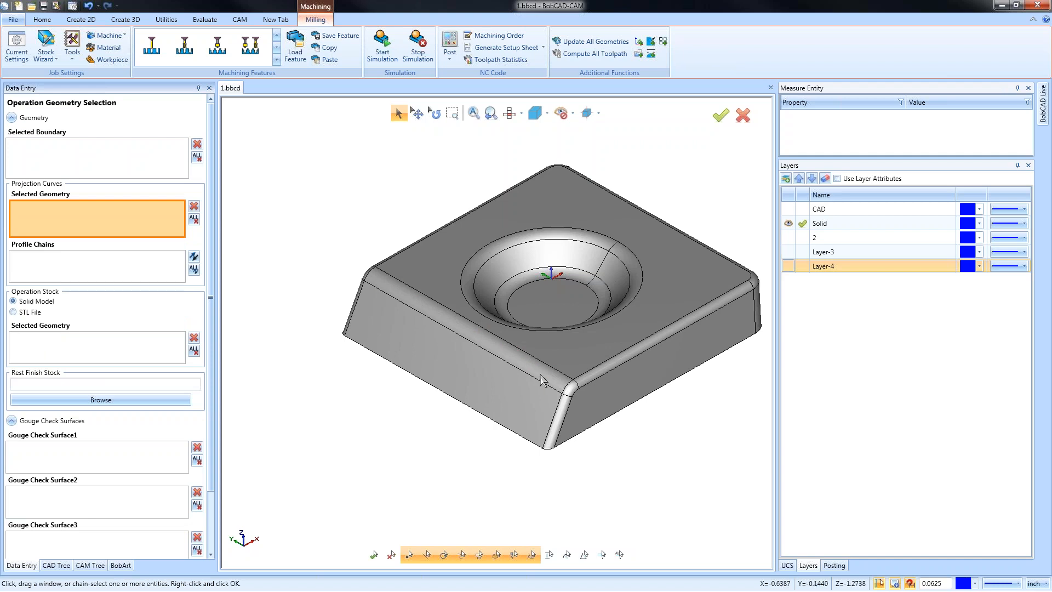
{"action": "left_click", "coordinate": [558, 418]}
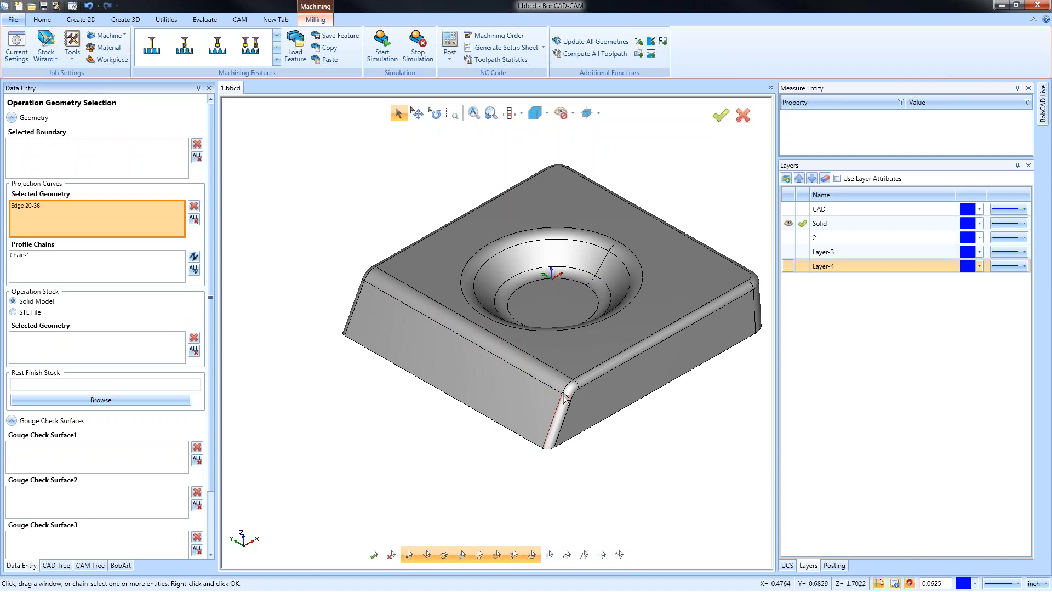
{"action": "left_click", "coordinate": [572, 387]}
{"action": "left_click", "coordinate": [584, 371]}
{"action": "left_click_drag", "start_coordinate": [215, 250], "coordinate": [213, 454]}
{"action": "left_click", "coordinate": [55, 551]}
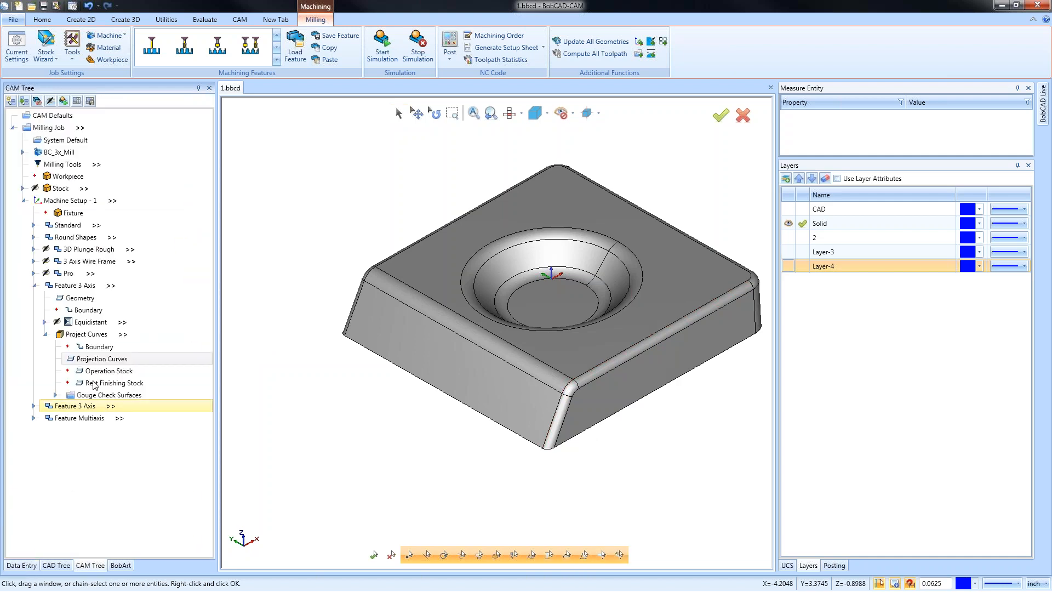
Compute the Project Curves toolpath along the selected edges.
{"action": "right_click", "coordinate": [91, 336]}
{"action": "left_click", "coordinate": [115, 357]}
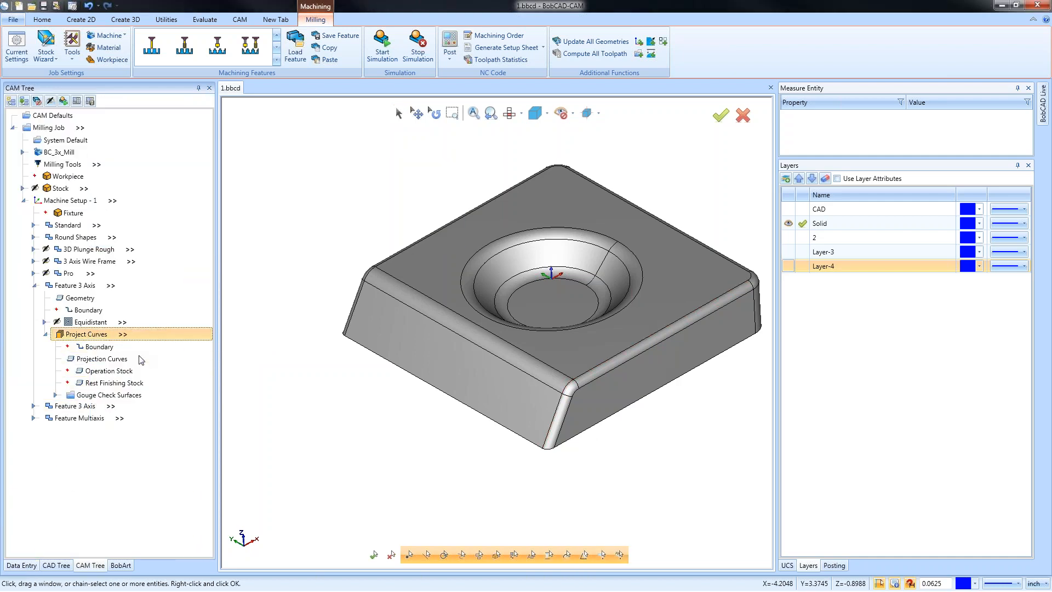
{"action": "mouse_move", "coordinate": [474, 422]}
{"action": "middle_mouse_down"}
{"action": "mouse_move", "coordinate": [547, 415]}
{"action": "mouse_move", "coordinate": [480, 432]}
{"action": "middle_mouse_up"}
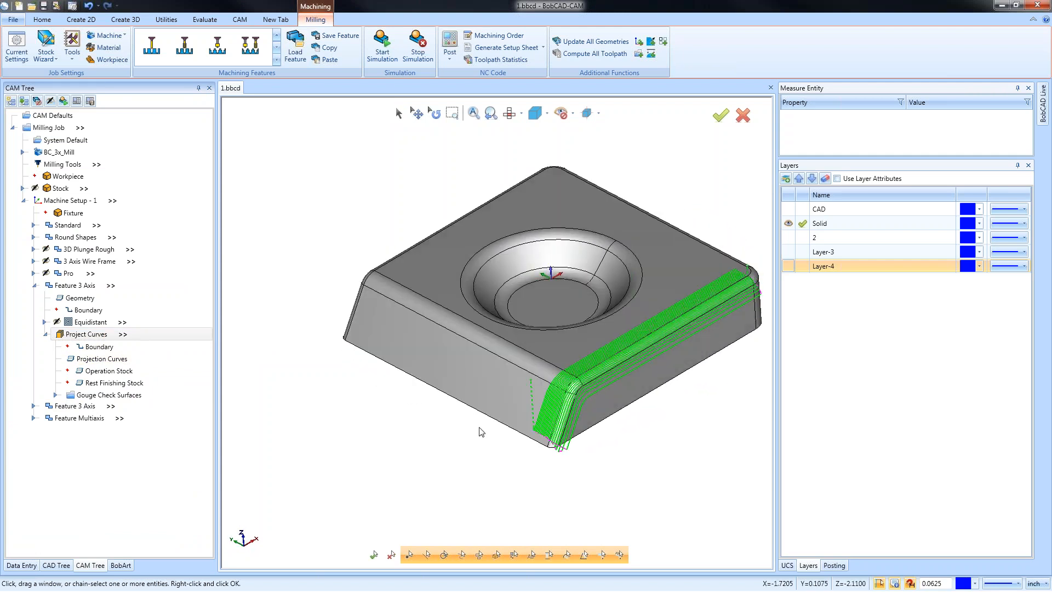
Change the Project Curves cut pattern type to User Defined and finish editing the operation.
{"action": "right_click", "coordinate": [82, 340]}
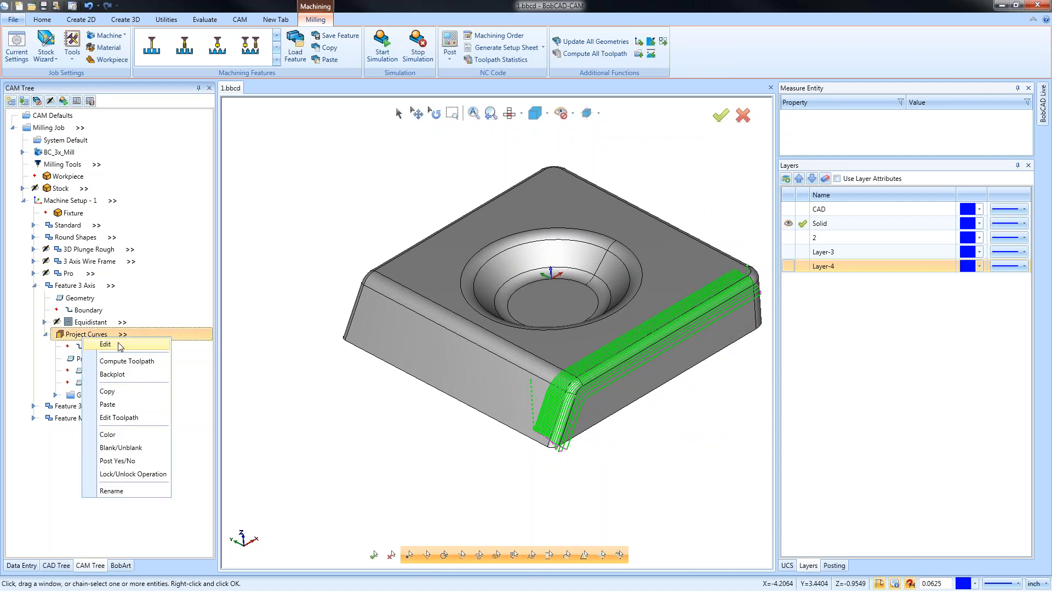
{"action": "left_click", "coordinate": [118, 346]}
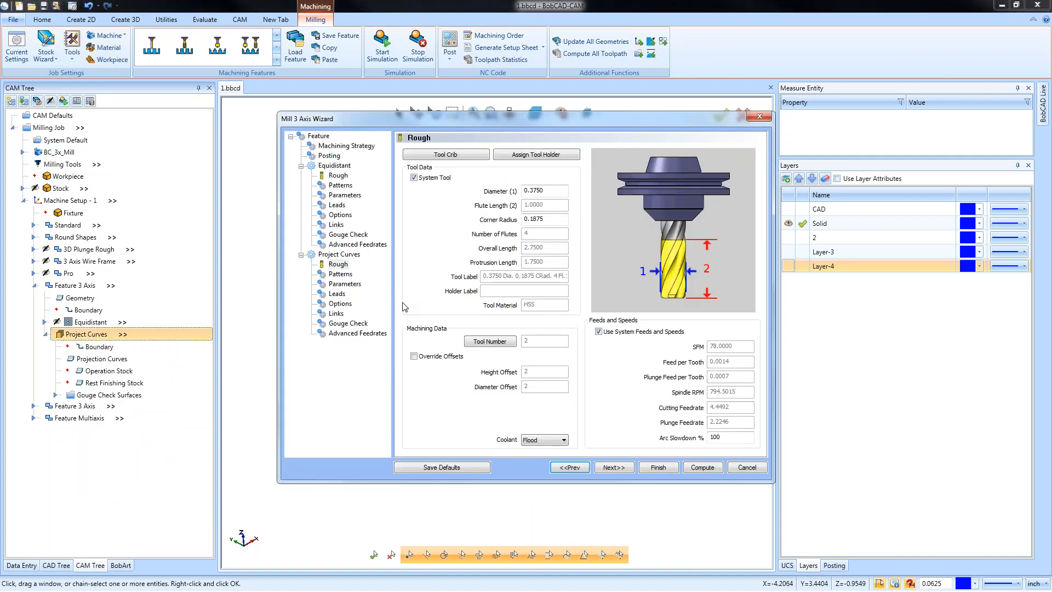
{"action": "left_click", "coordinate": [354, 287]}
{"action": "left_click", "coordinate": [340, 274]}
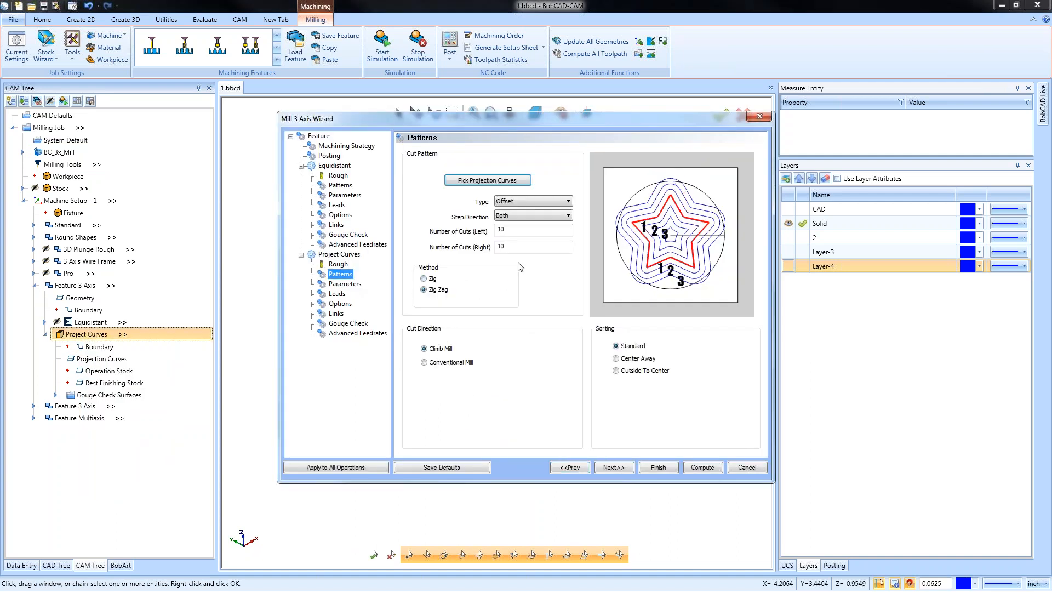
{"action": "left_click", "coordinate": [541, 201]}
{"action": "left_click", "coordinate": [537, 216]}
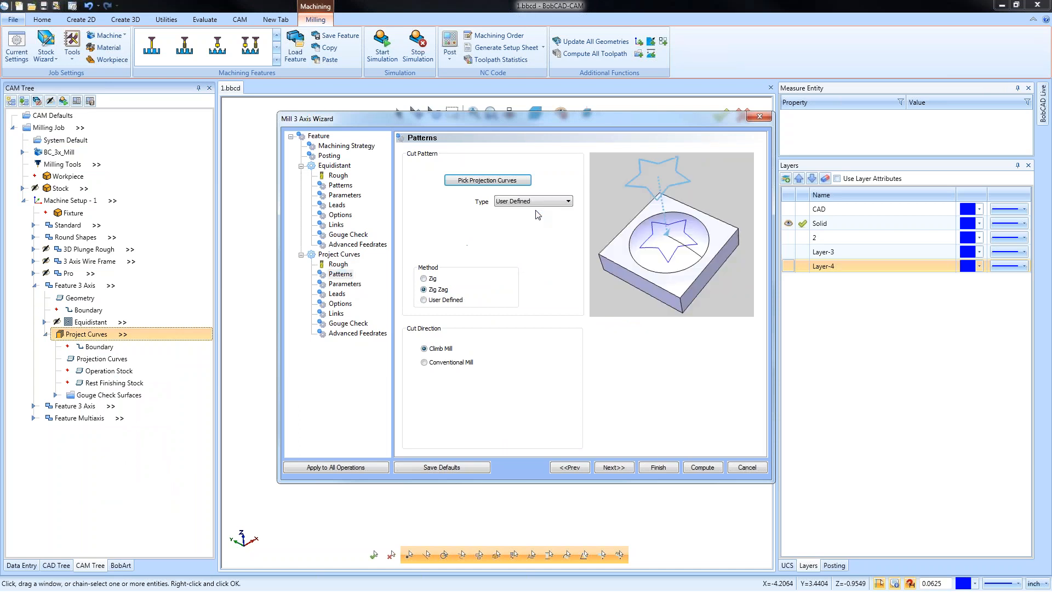
{"action": "left_click", "coordinate": [694, 468]}
{"action": "left_click", "coordinate": [658, 467]}
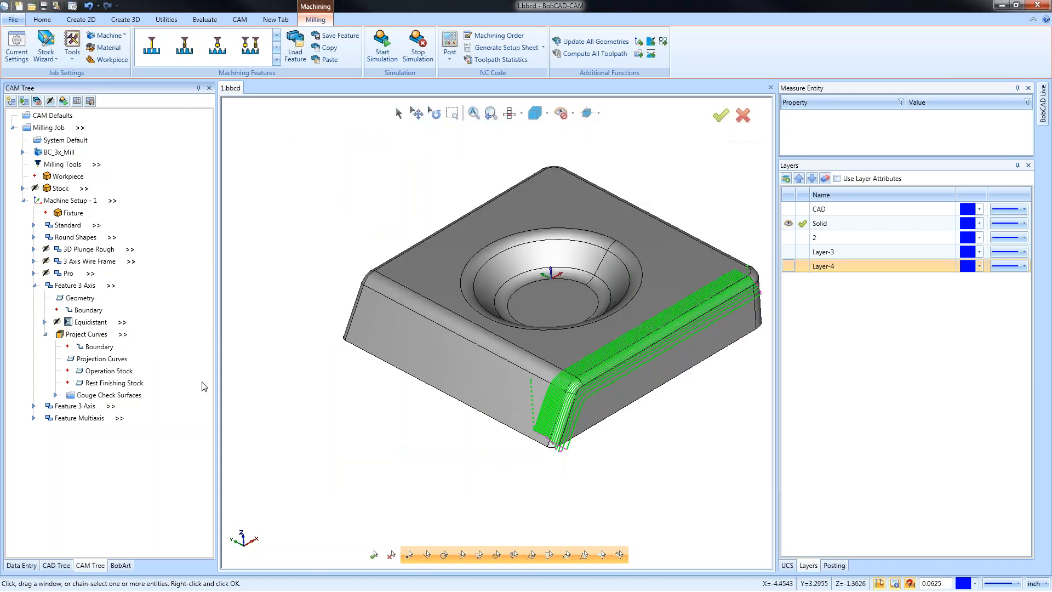
Recompute the Project Curves toolpath and inspect the pass along the corner and top edge from the front.
{"action": "right_click", "coordinate": [87, 334]}
{"action": "left_click", "coordinate": [132, 360]}
{"action": "middle_click_drag", "start_coordinate": [432, 373], "coordinate": [526, 371]}
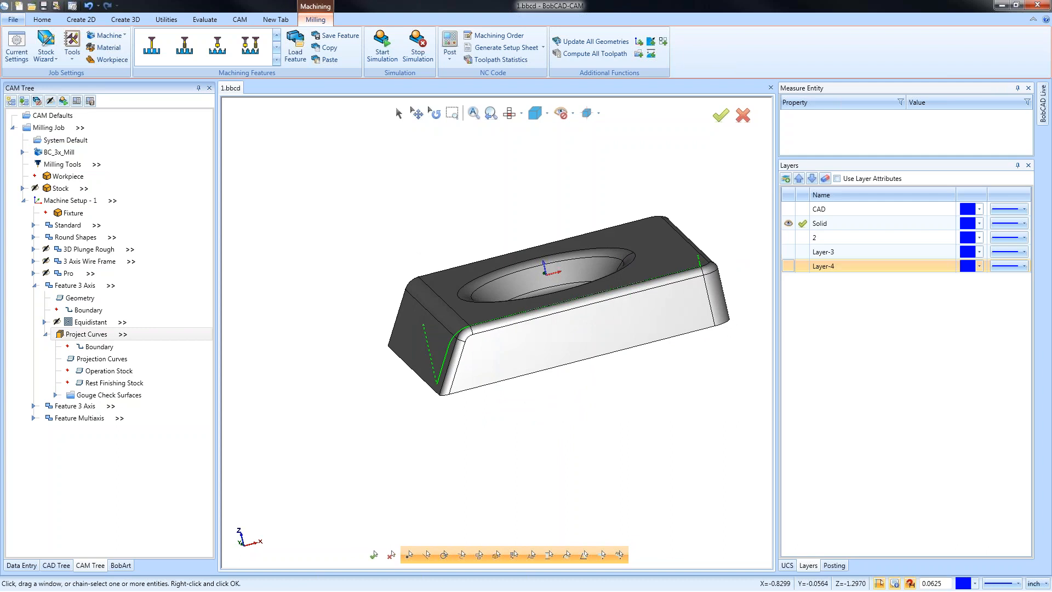
{"action": "key", "text": "5"}
{"action": "key", "text": "2"}
{"action": "scroll", "coordinate": [415, 308], "scroll_direction": "up", "scroll_amount": 2}
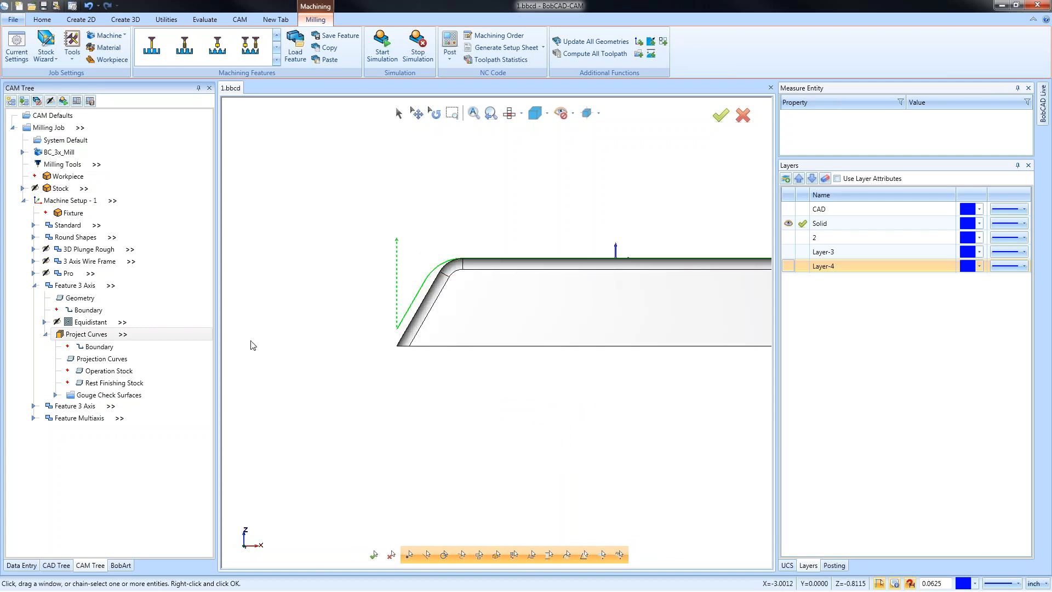
Backplot the Project Curves toolpath move by move with a shaded tool, through to the retract, and exit the backplot.
{"action": "right_click", "coordinate": [110, 336]}
{"action": "left_click", "coordinate": [135, 369]}
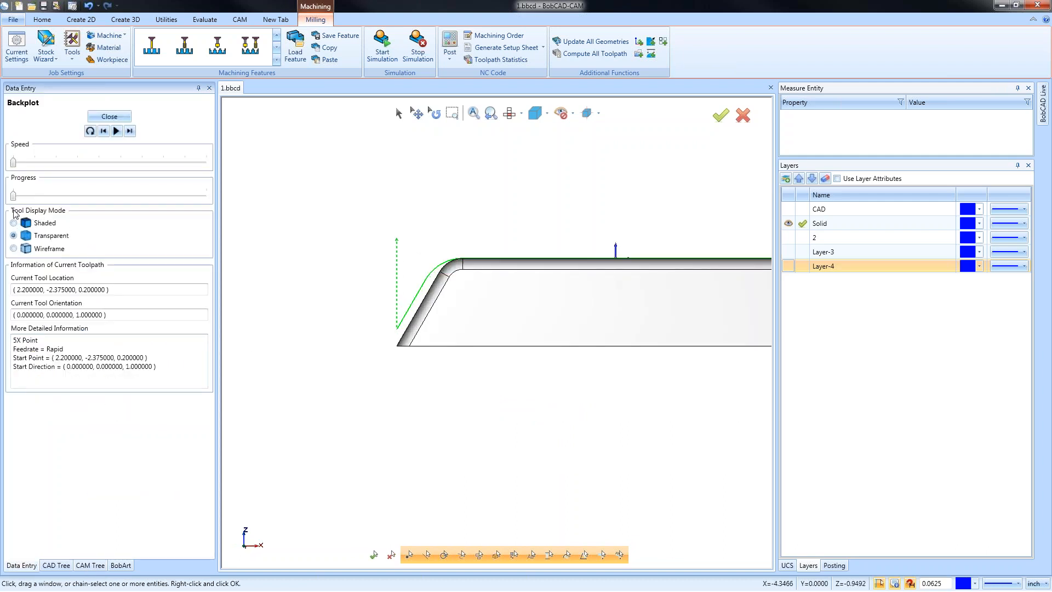
{"action": "left_click", "coordinate": [13, 222]}
{"action": "left_click", "coordinate": [129, 130]}
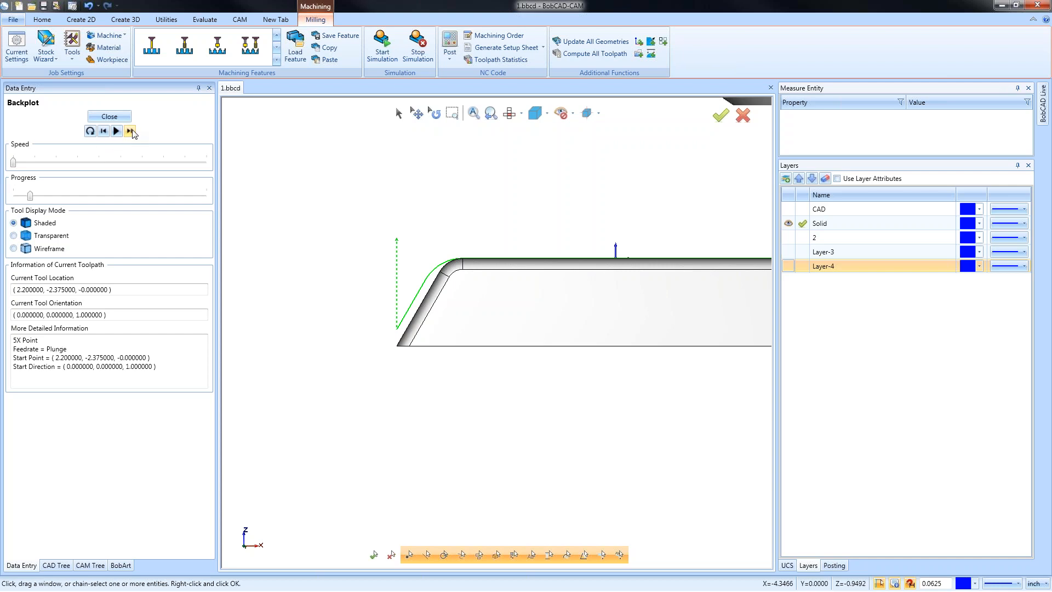
{"action": "left_click", "coordinate": [132, 131]}
{"action": "left_click", "coordinate": [133, 130]}
{"action": "left_click", "coordinate": [133, 130]}
{"action": "left_click", "coordinate": [133, 130]}
{"action": "left_click", "coordinate": [132, 131]}
{"action": "left_click", "coordinate": [133, 131]}
{"action": "left_click", "coordinate": [132, 130]}
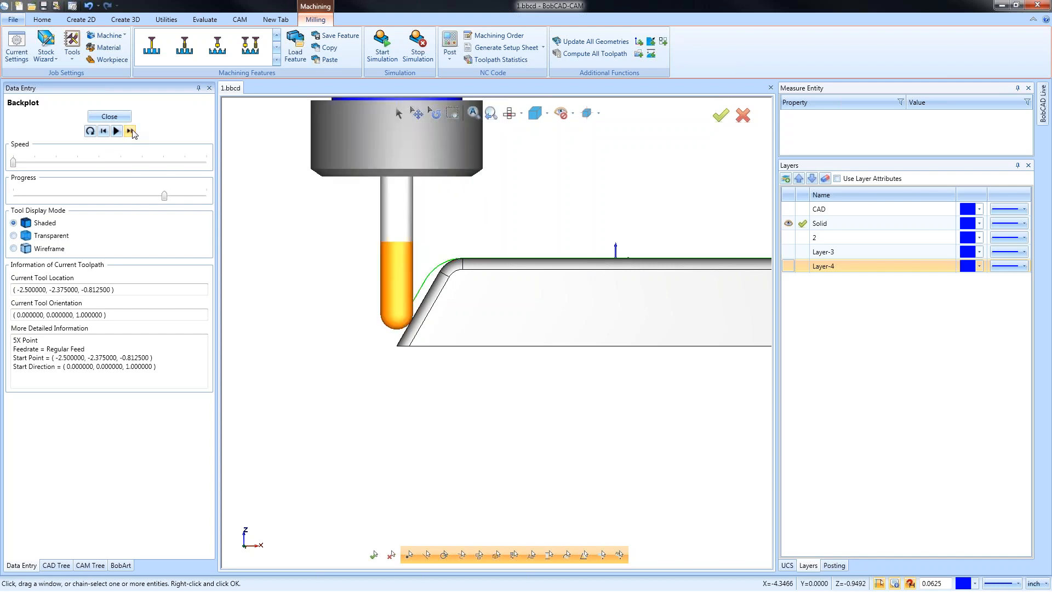
{"action": "left_click", "coordinate": [133, 130]}
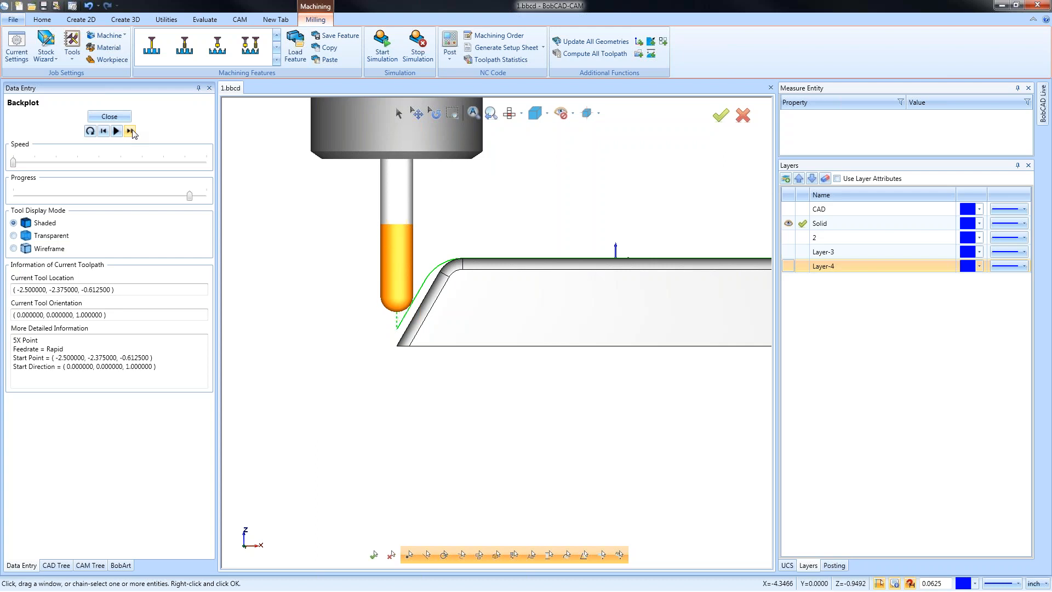
{"action": "left_click", "coordinate": [109, 116]}
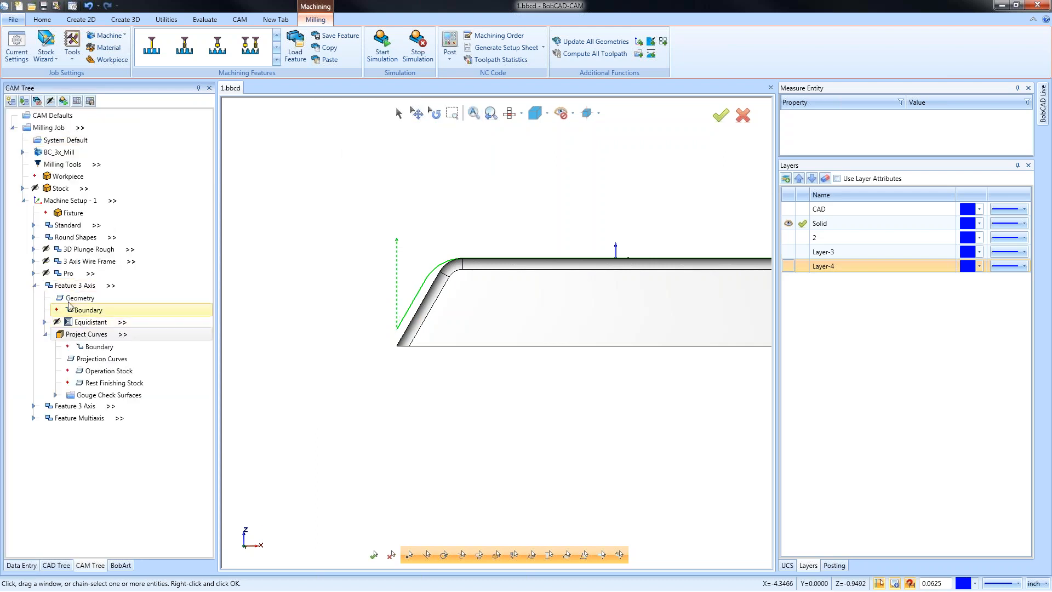
Backplot the 3D Engrave Rough toolpath of the 3 Axis Wire Frame feature for comparison, running it to its end.
{"action": "left_click", "coordinate": [34, 261]}
{"action": "left_click", "coordinate": [88, 299]}
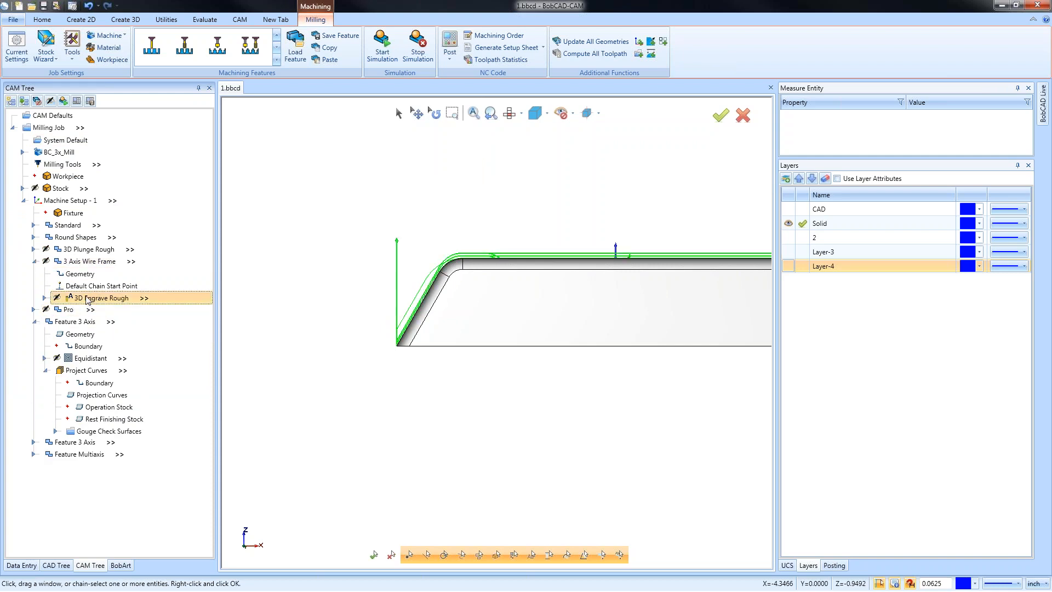
{"action": "right_click", "coordinate": [88, 299]}
{"action": "left_click", "coordinate": [117, 334]}
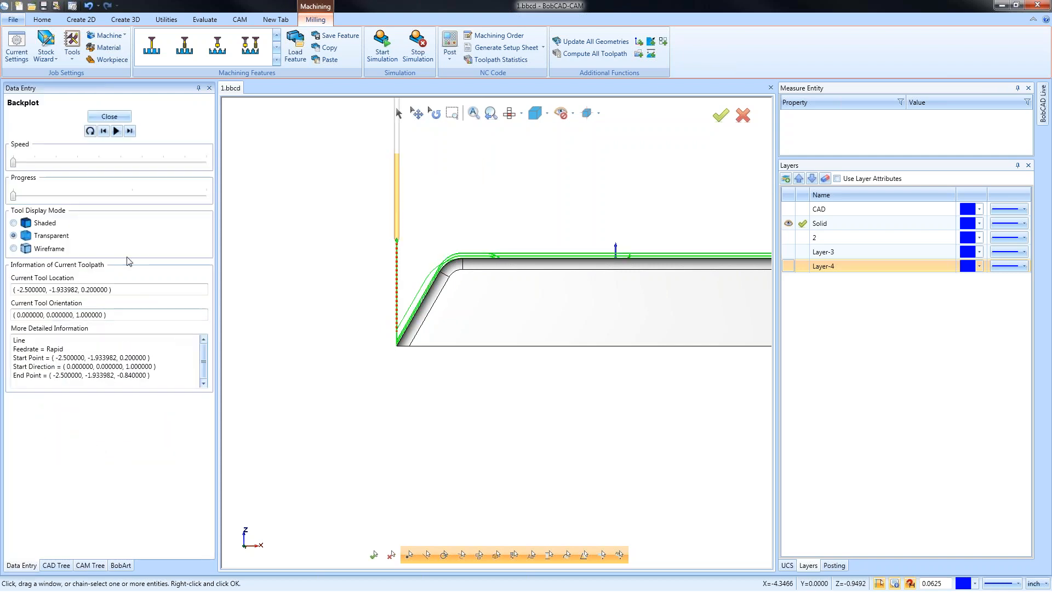
{"action": "left_click", "coordinate": [129, 131]}
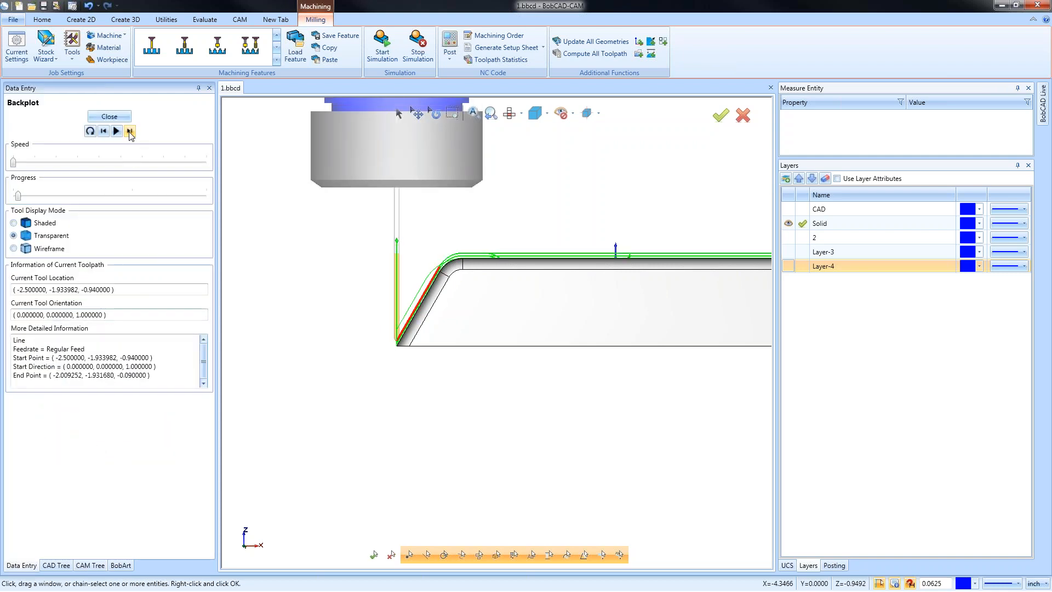
{"action": "left_click", "coordinate": [130, 132]}
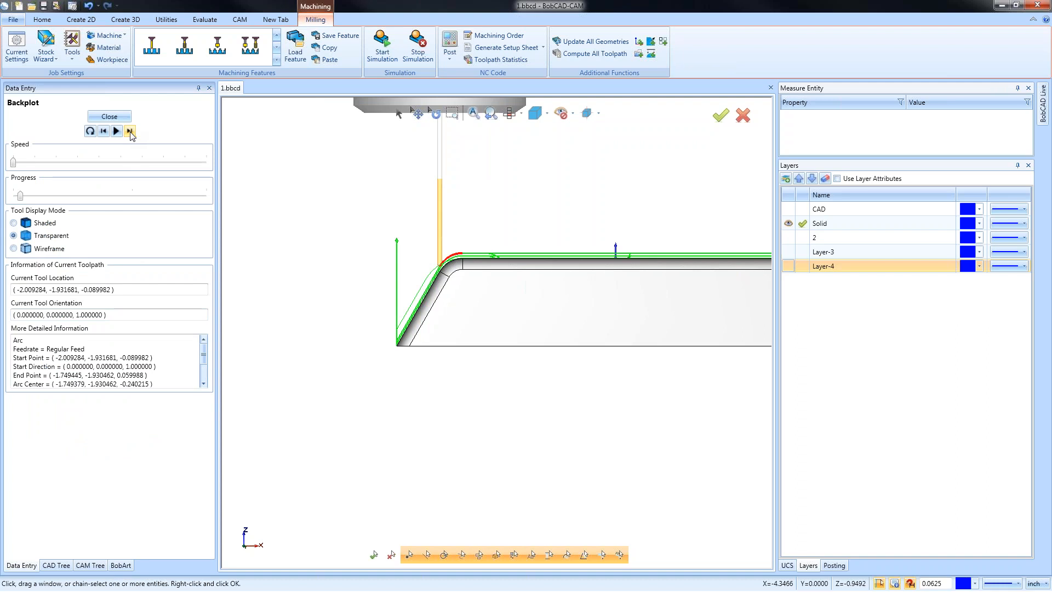
{"action": "left_click_drag", "start_coordinate": [21, 196], "coordinate": [206, 198]}
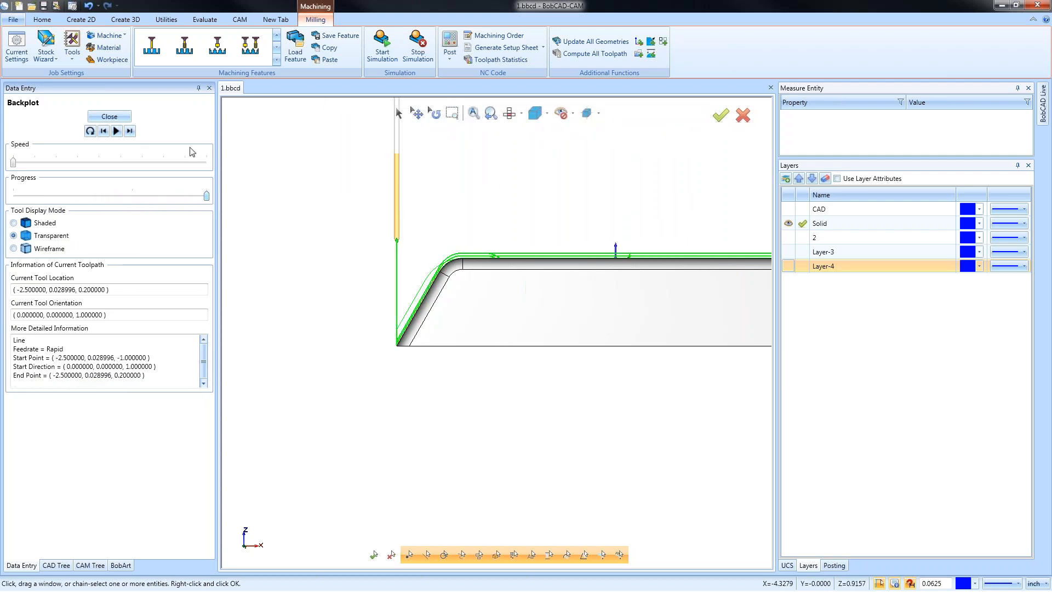
{"action": "left_click", "coordinate": [109, 117]}
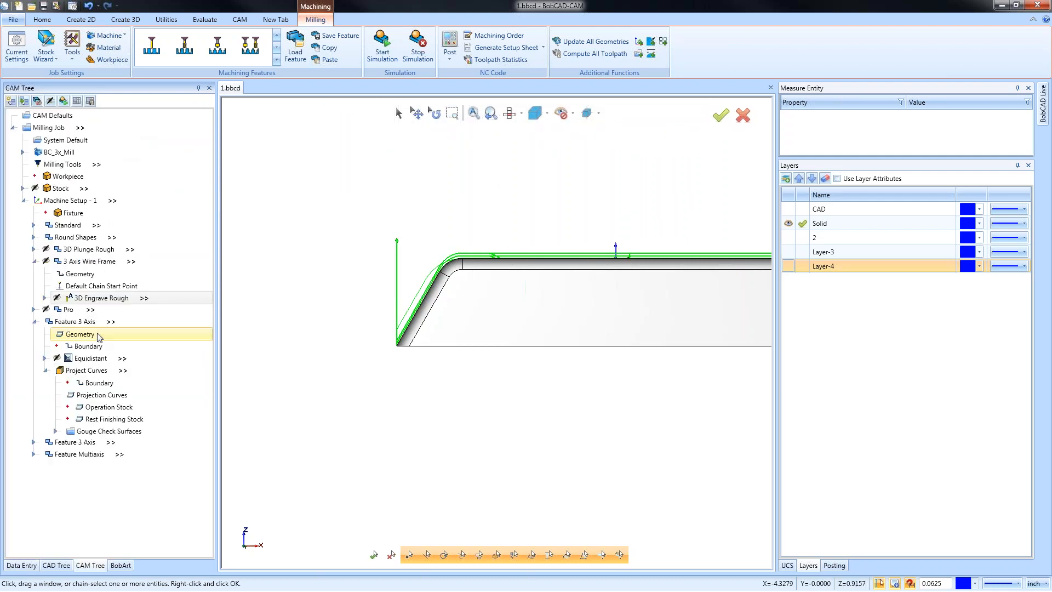
{"action": "left_click", "coordinate": [34, 262]}
Edit the Project Curves operation, setting its cut pattern type to Offset, and finish the wizard.
{"action": "left_click", "coordinate": [94, 337]}
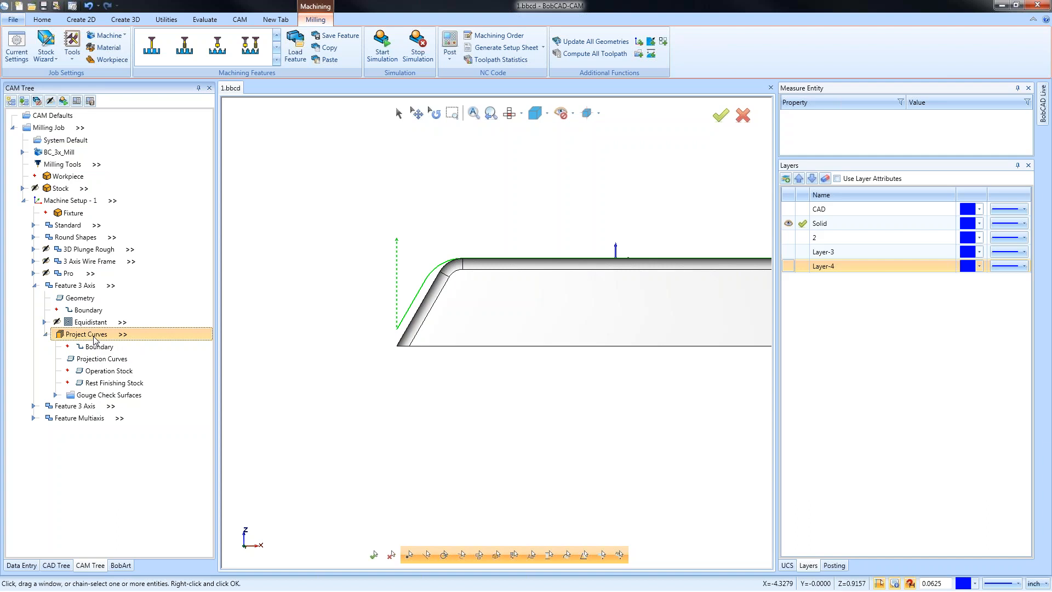
{"action": "scroll", "coordinate": [415, 276], "scroll_direction": "down", "scroll_amount": 1}
{"action": "middle_click_drag", "start_coordinate": [442, 335], "coordinate": [525, 314]}
{"action": "scroll", "coordinate": [401, 303], "scroll_direction": "down", "scroll_amount": 2}
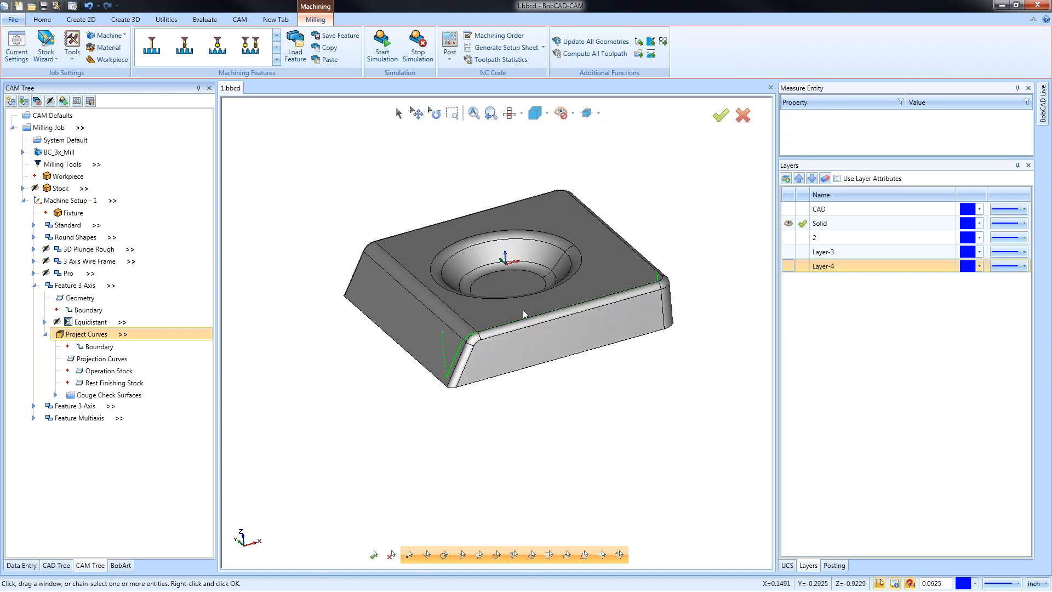
{"action": "right_click", "coordinate": [93, 335]}
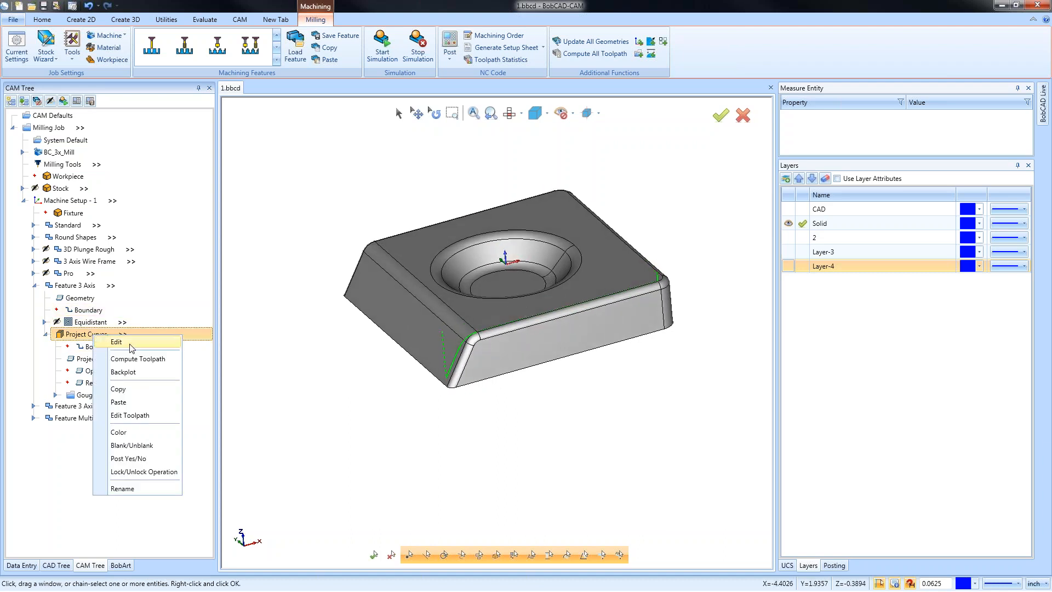
{"action": "left_click", "coordinate": [131, 347]}
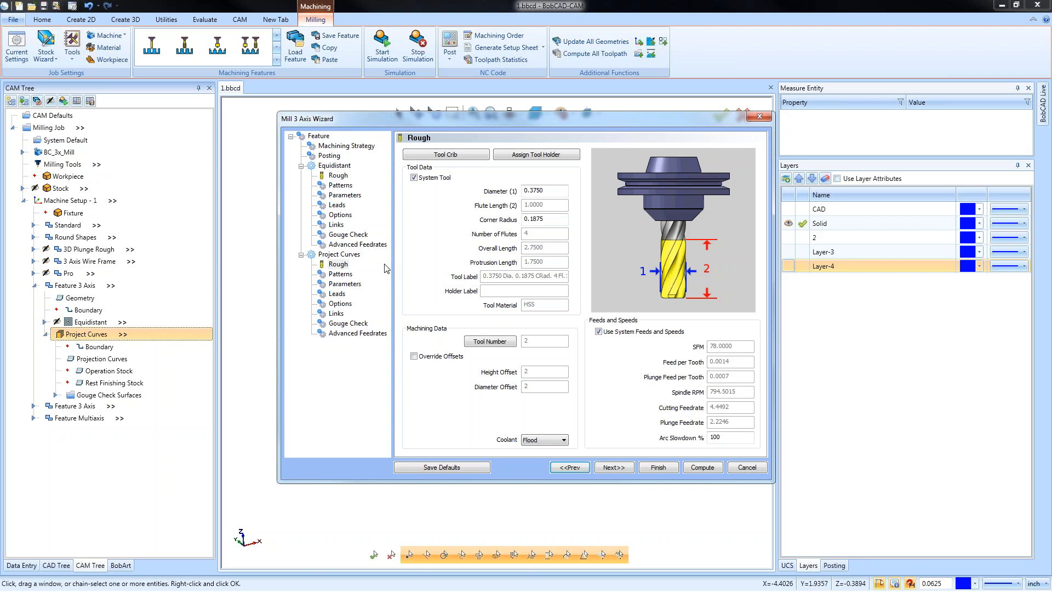
{"action": "left_click", "coordinate": [531, 202]}
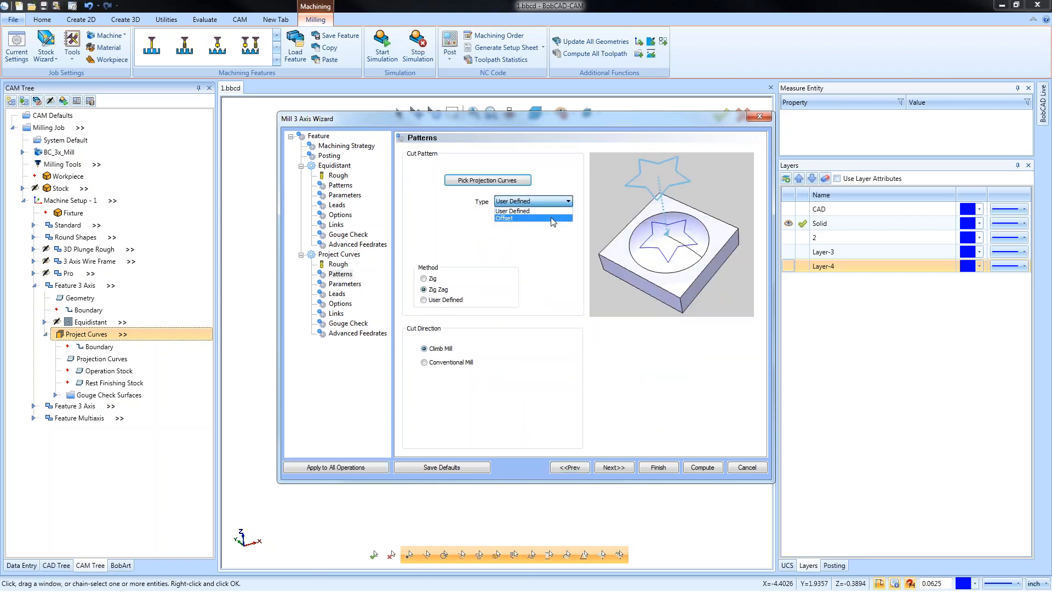
{"action": "left_click", "coordinate": [552, 218]}
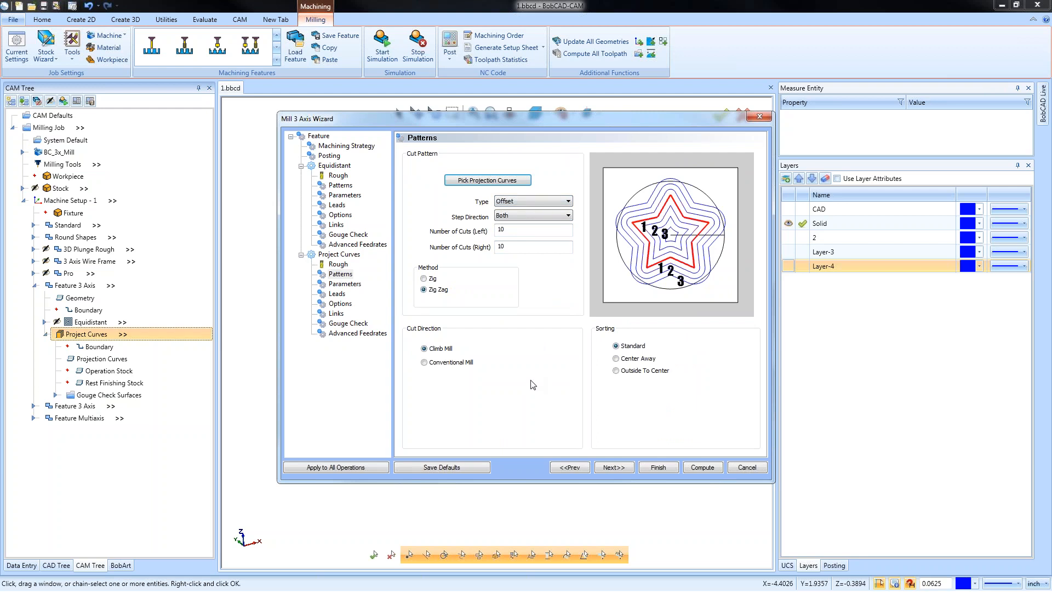
{"action": "left_click", "coordinate": [657, 467]}
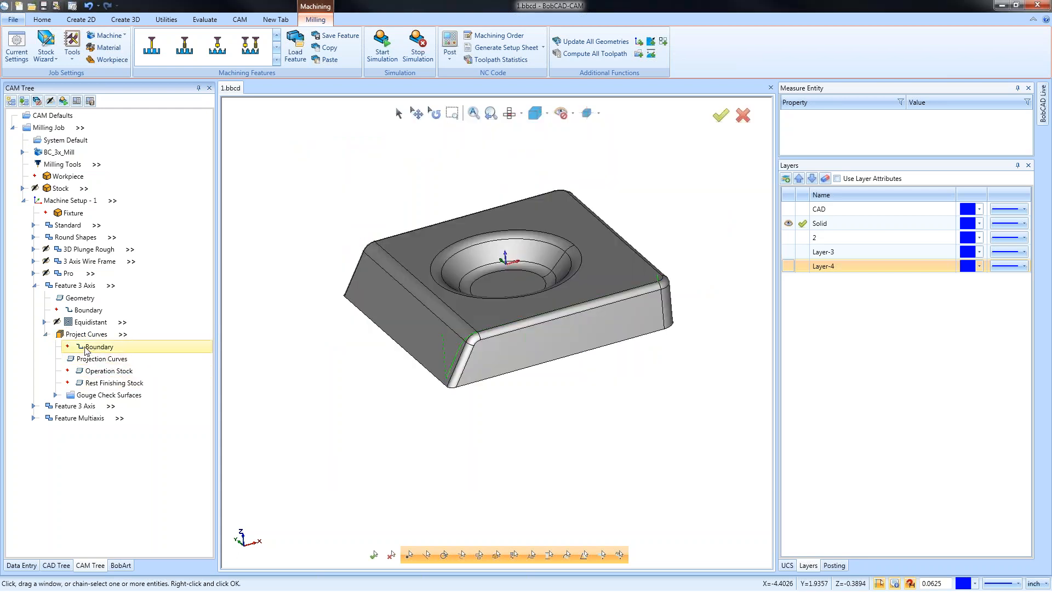
Replace the Project Curves projection curves with the single straight edge along the left side of the part's top face.
{"action": "right_click", "coordinate": [88, 359]}
{"action": "left_click", "coordinate": [118, 377]}
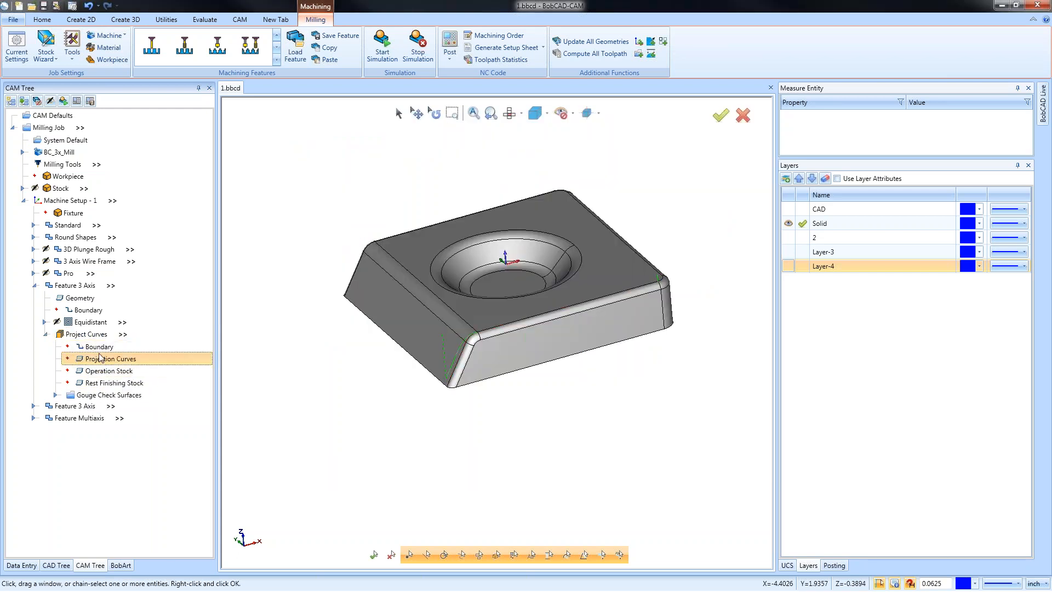
{"action": "double_click", "coordinate": [99, 362]}
{"action": "left_click", "coordinate": [428, 288]}
{"action": "scroll", "coordinate": [88, 495], "scroll_direction": "down", "scroll_amount": 2}
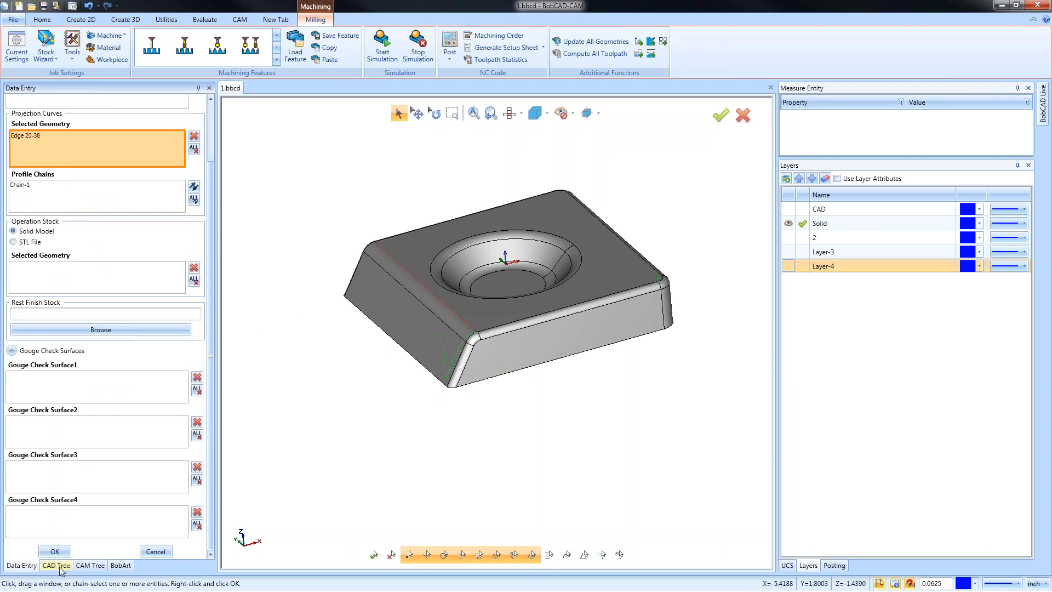
{"action": "left_click", "coordinate": [56, 551]}
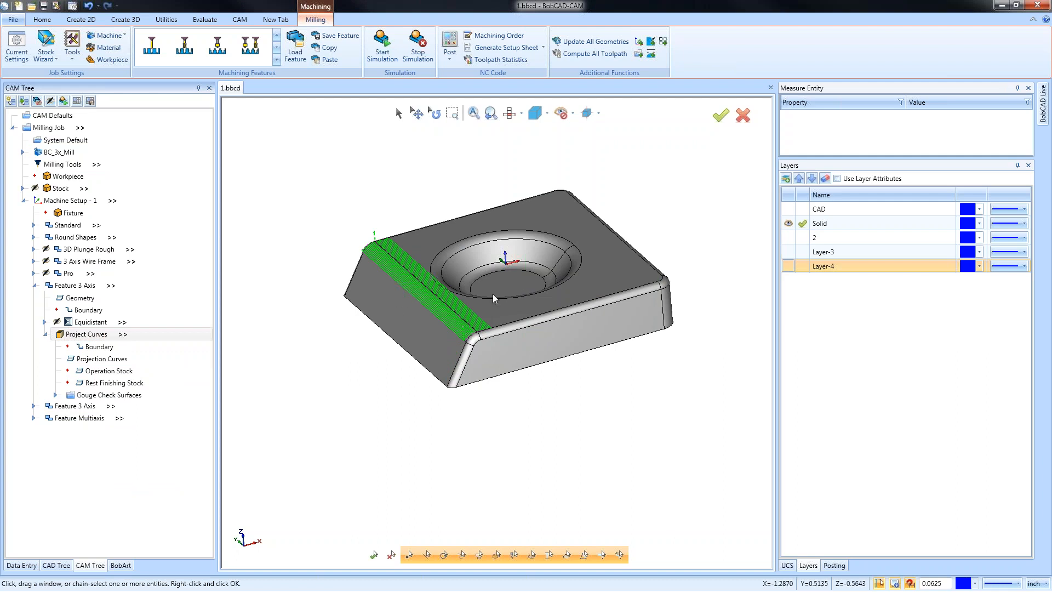
Add the pocket's circular rim, the near corner and fillet edges, and the adjoining top-face edge to the projection curves.
{"action": "right_click", "coordinate": [88, 358]}
{"action": "left_click", "coordinate": [114, 366]}
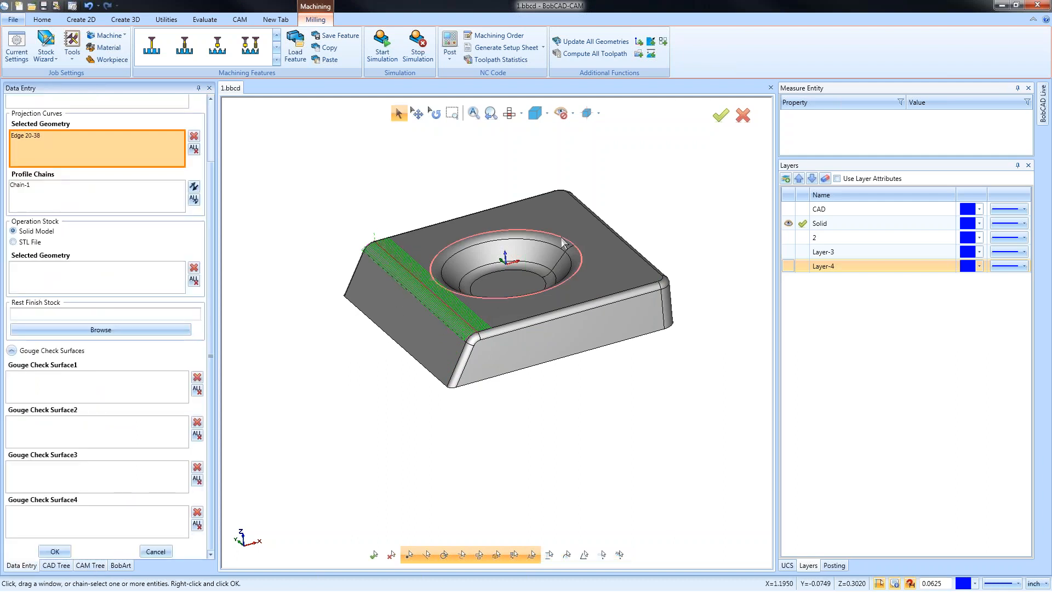
{"action": "left_click", "coordinate": [457, 375]}
{"action": "left_click", "coordinate": [474, 336]}
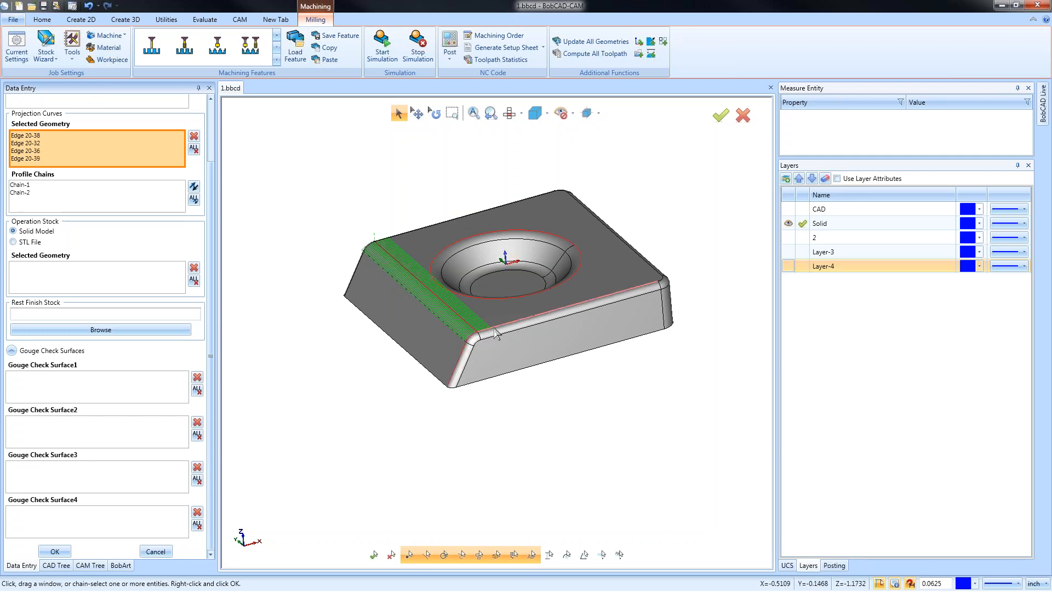
{"action": "left_click", "coordinate": [484, 340]}
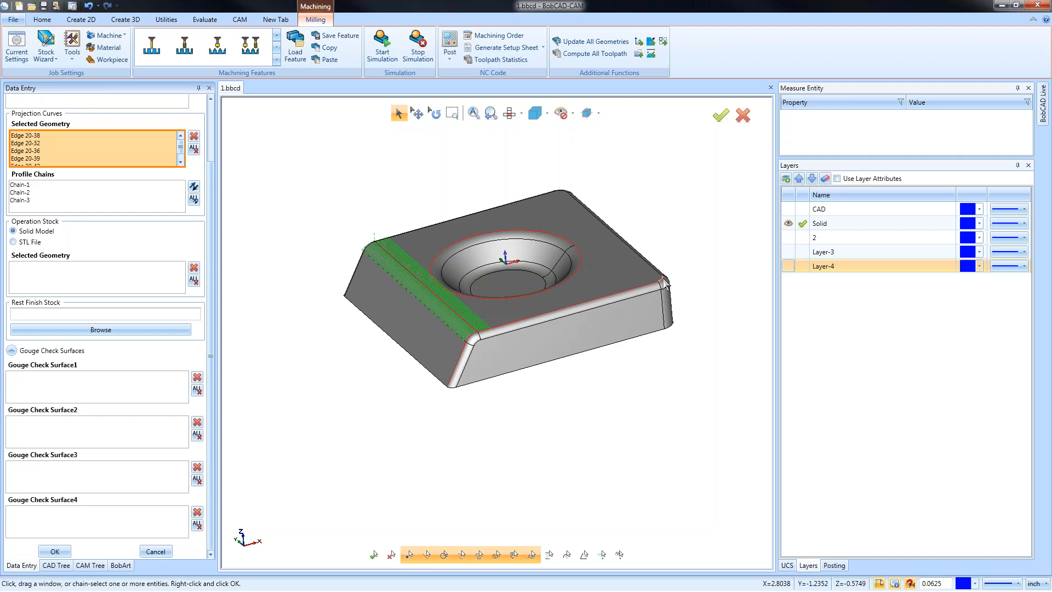
{"action": "left_click", "coordinate": [57, 551]}
Recompute the Project Curves toolpath with the multiple curve chains and inspect the offset passes around the part.
{"action": "left_click", "coordinate": [88, 335]}
{"action": "right_click", "coordinate": [89, 336]}
{"action": "left_click", "coordinate": [134, 357]}
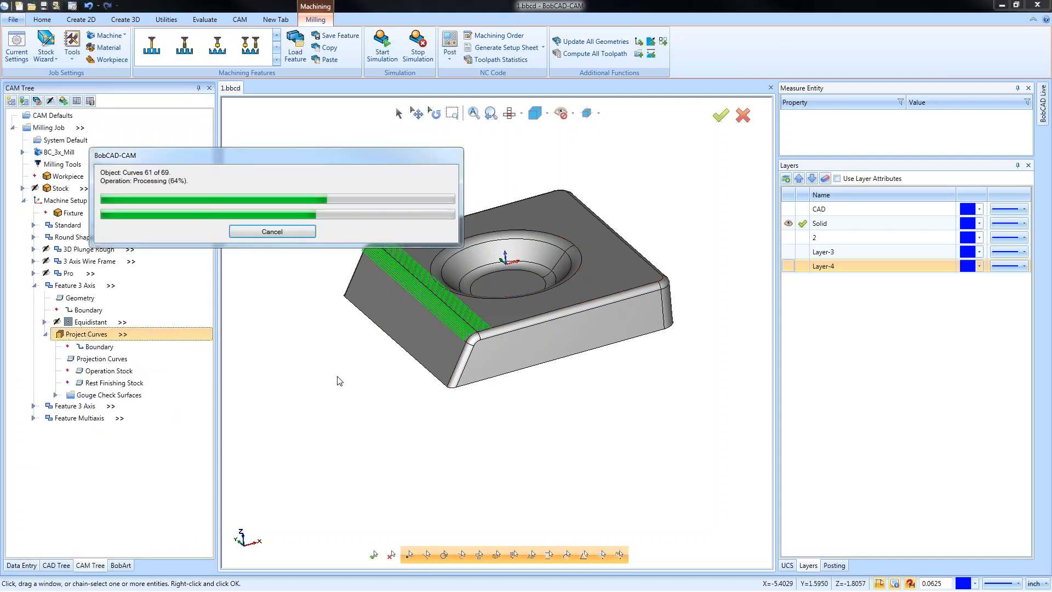
{"action": "mouse_move", "coordinate": [340, 378]}
{"action": "middle_mouse_down"}
{"action": "mouse_move", "coordinate": [642, 353]}
{"action": "mouse_move", "coordinate": [515, 388]}
{"action": "mouse_move", "coordinate": [588, 371]}
{"action": "middle_mouse_up"}
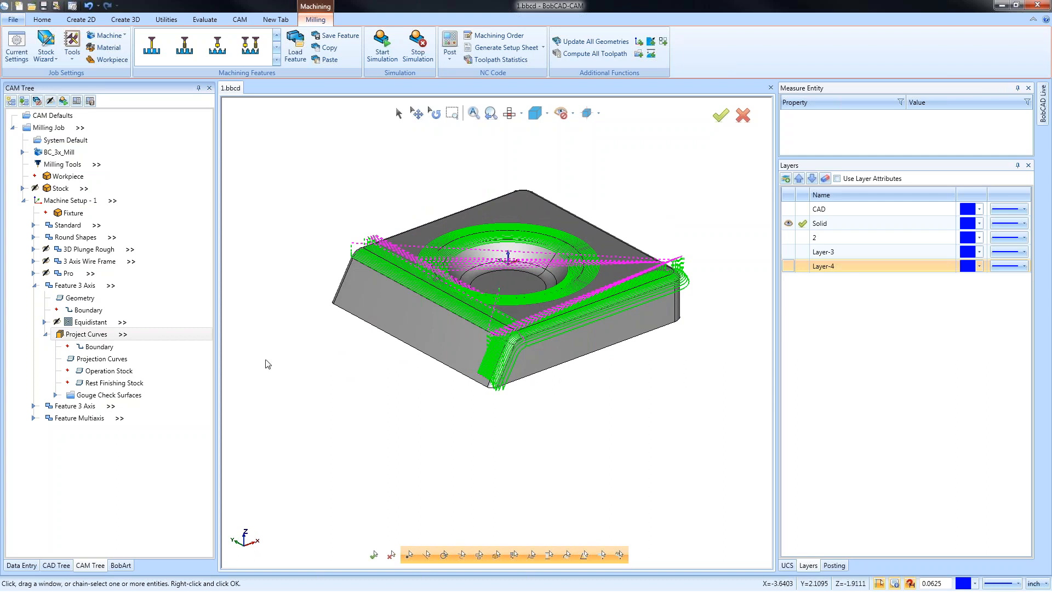
Replace the projection curves with only the pocket's circular rim, recompute the toolpath and inspect its offset passes.
{"action": "left_click", "coordinate": [112, 359]}
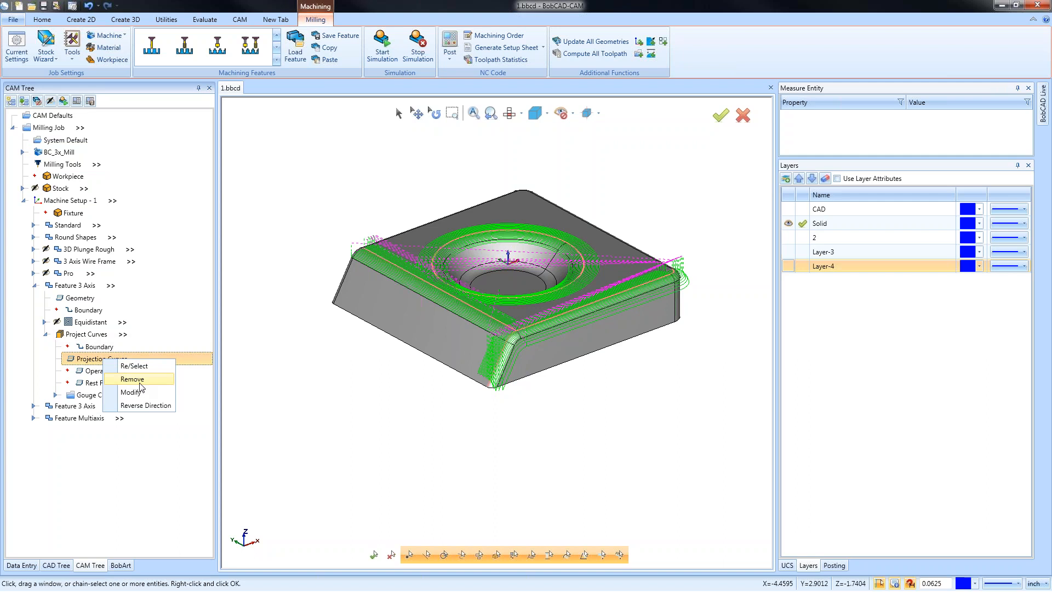
{"action": "double_click", "coordinate": [105, 360]}
{"action": "left_click", "coordinate": [463, 243]}
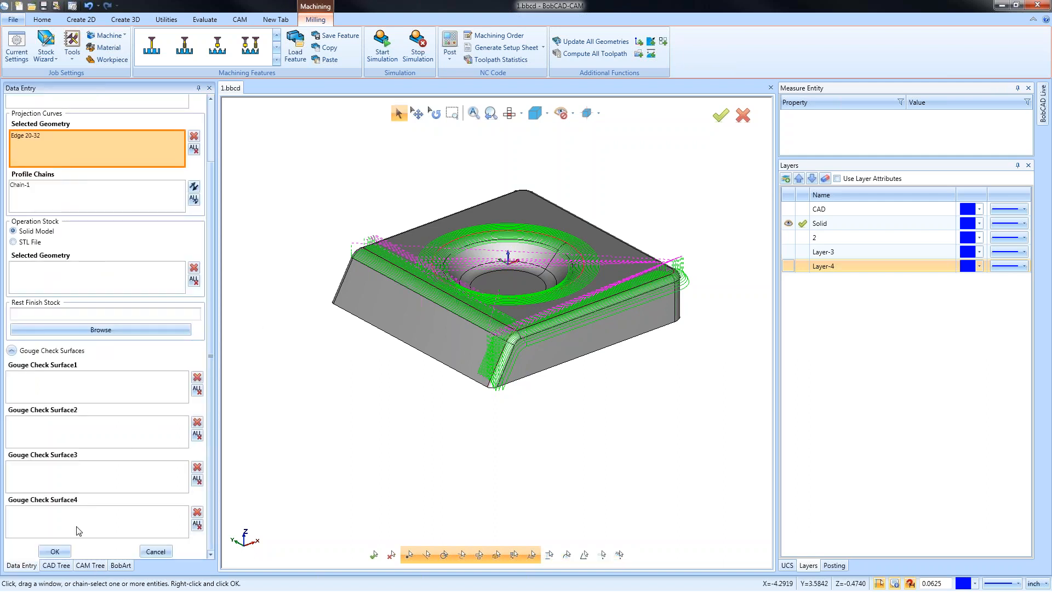
{"action": "left_click", "coordinate": [57, 550]}
{"action": "right_click", "coordinate": [90, 336]}
{"action": "left_click", "coordinate": [132, 355]}
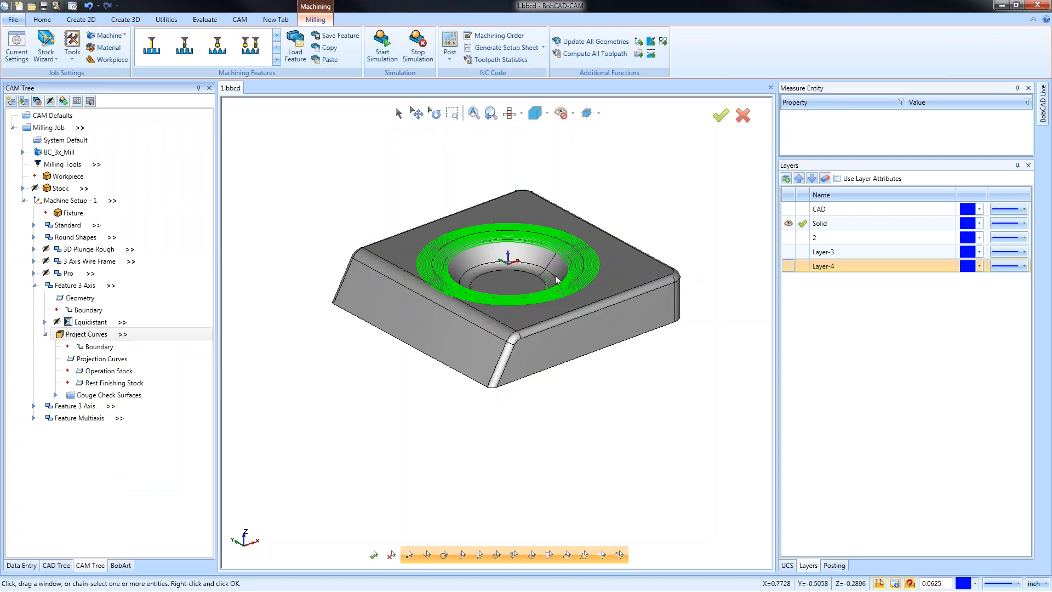
{"action": "scroll", "coordinate": [548, 271], "scroll_direction": "up", "scroll_amount": 5}
{"action": "scroll", "coordinate": [639, 272], "scroll_direction": "down", "scroll_amount": 5}
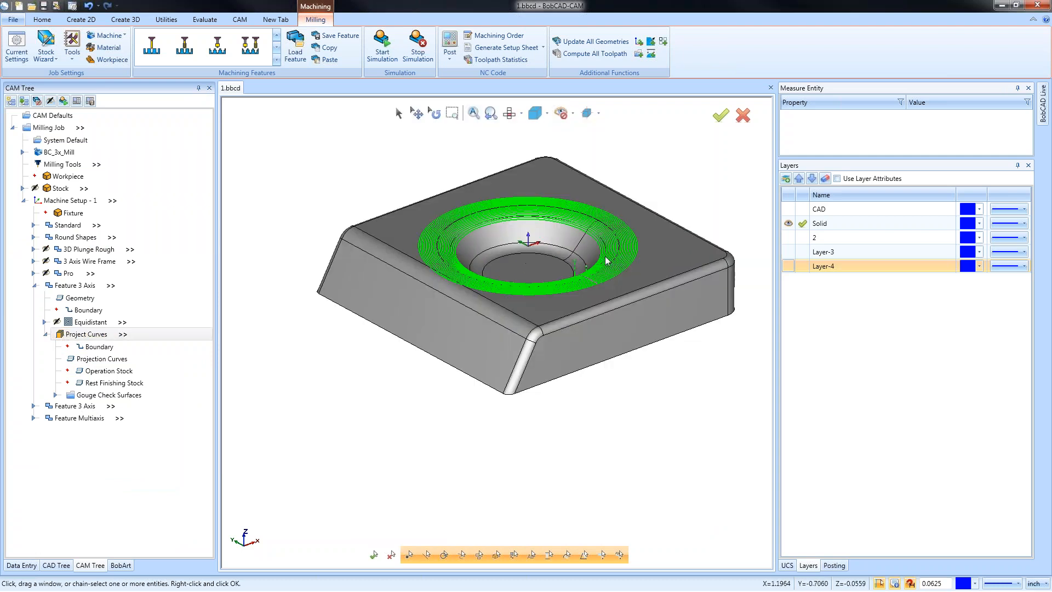
Replace the projection curve with the straight top-face edge running right from the near corner, and recompute the Project Curves toolpath.
{"action": "right_click", "coordinate": [94, 360]}
{"action": "left_click", "coordinate": [121, 380]}
{"action": "right_click", "coordinate": [102, 361]}
{"action": "left_click", "coordinate": [116, 367]}
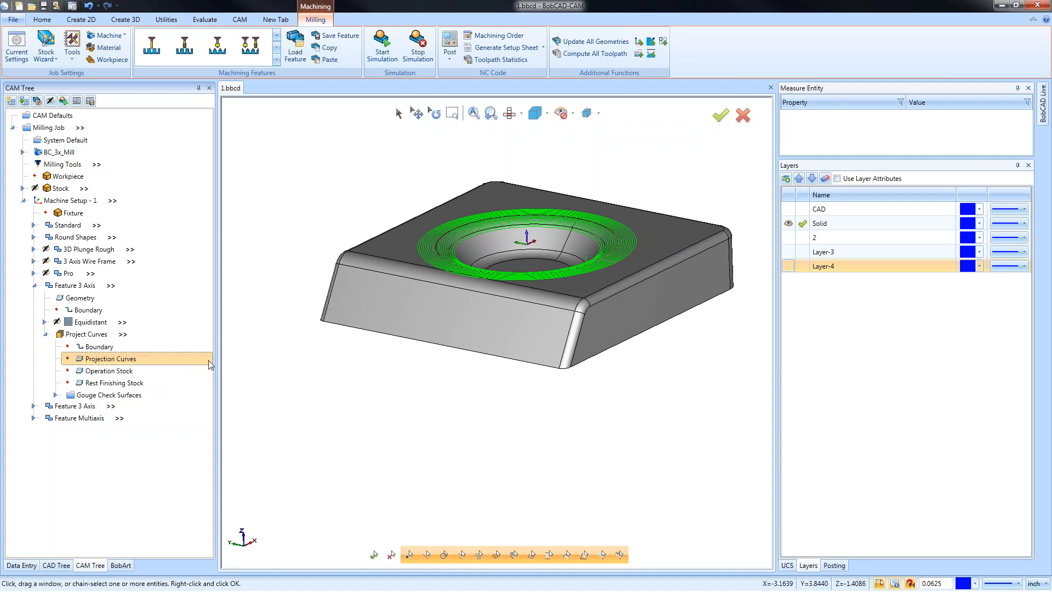
{"action": "left_click", "coordinate": [632, 284]}
{"action": "left_click", "coordinate": [55, 551]}
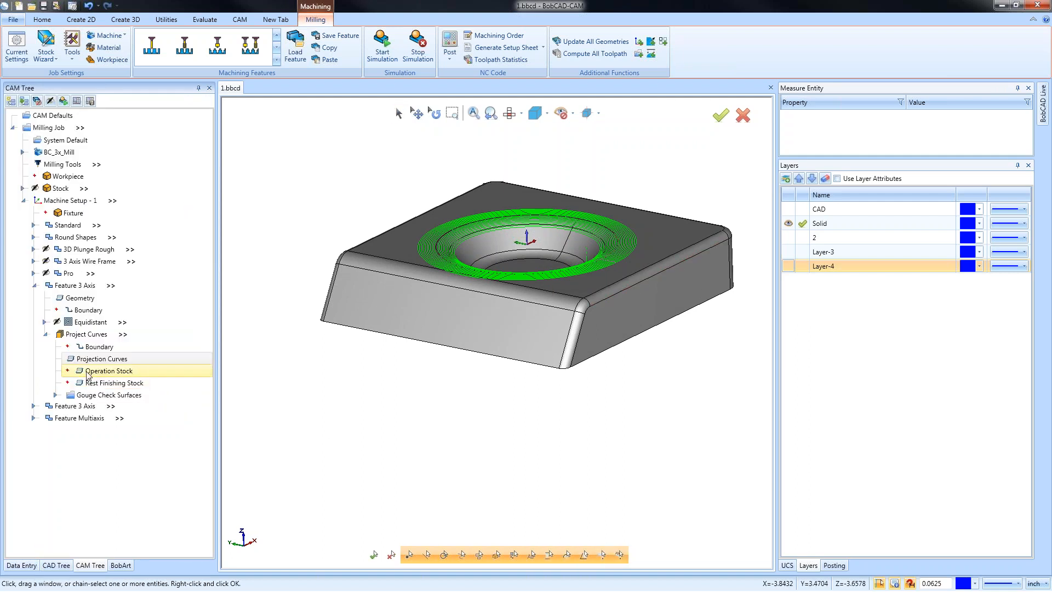
{"action": "right_click", "coordinate": [90, 335]}
{"action": "left_click", "coordinate": [150, 371]}
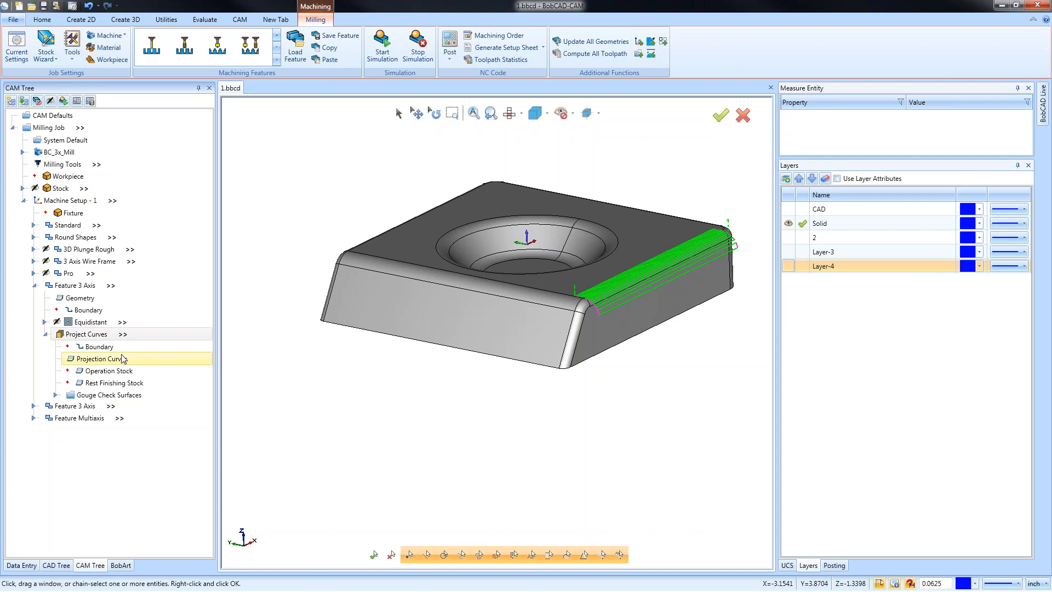
Set the Project Curves pattern to 20 cuts on both the left and right sides and compute the toolpath.
{"action": "right_click", "coordinate": [91, 335]}
{"action": "left_click", "coordinate": [121, 341]}
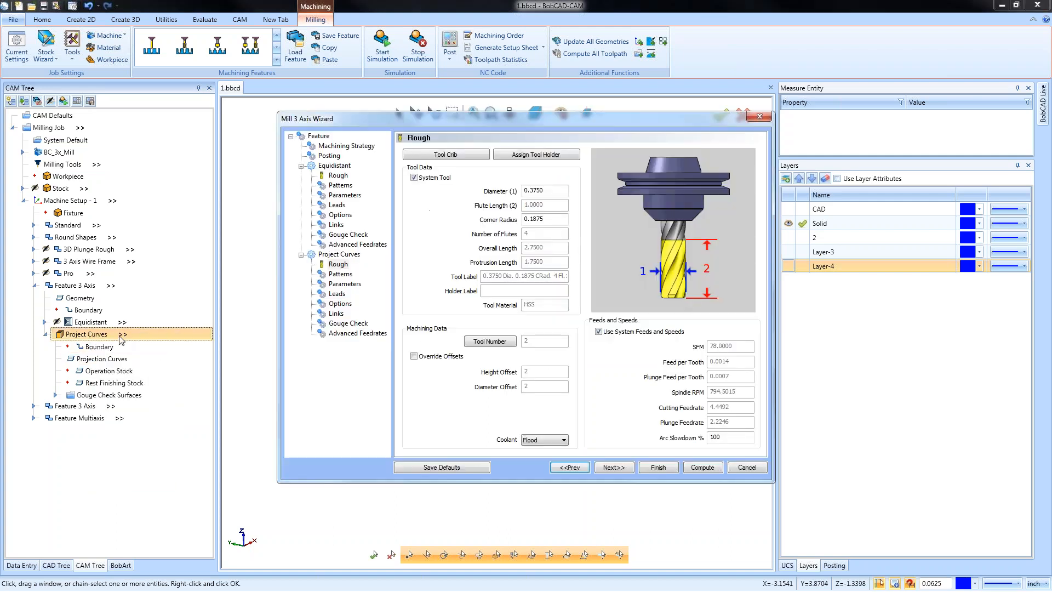
{"action": "left_click", "coordinate": [341, 274]}
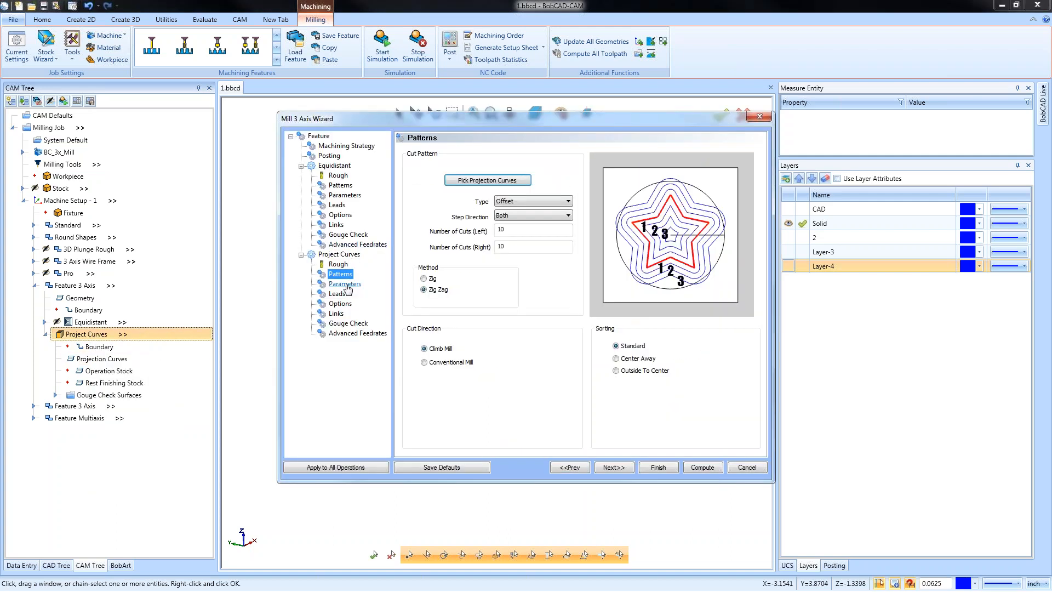
{"action": "left_click_drag", "start_coordinate": [517, 231], "coordinate": [432, 236]}
{"action": "type", "text": "20"}
{"action": "key", "text": "Tab"}
{"action": "type", "text": "20"}
{"action": "left_click", "coordinate": [693, 466]}
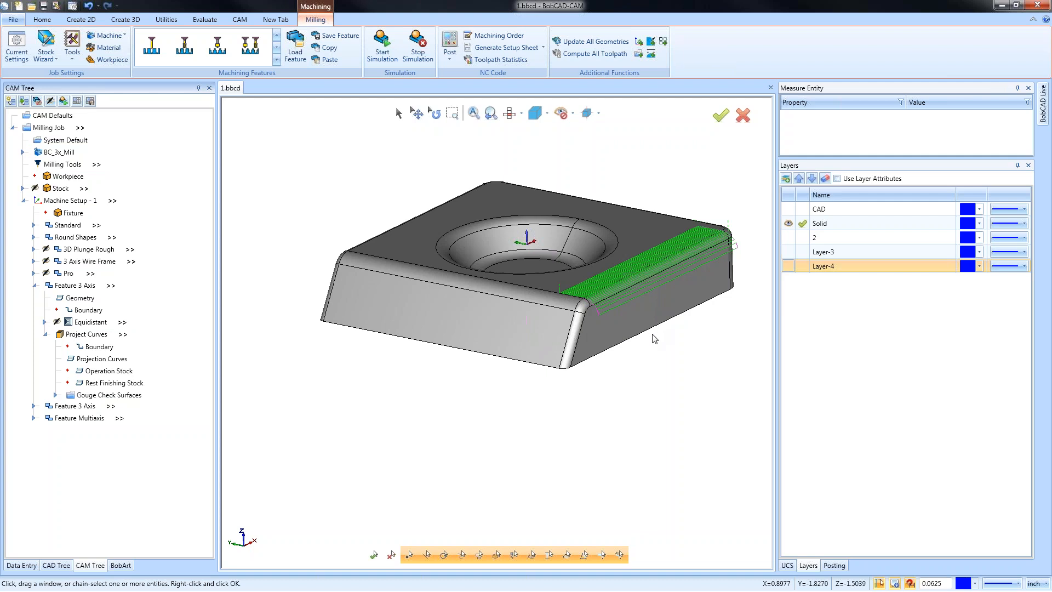
Review the first 3 Axis feature's geometry and compare its Equidistant and Project Curves toolpaths on the part.
{"action": "left_click", "coordinate": [81, 289]}
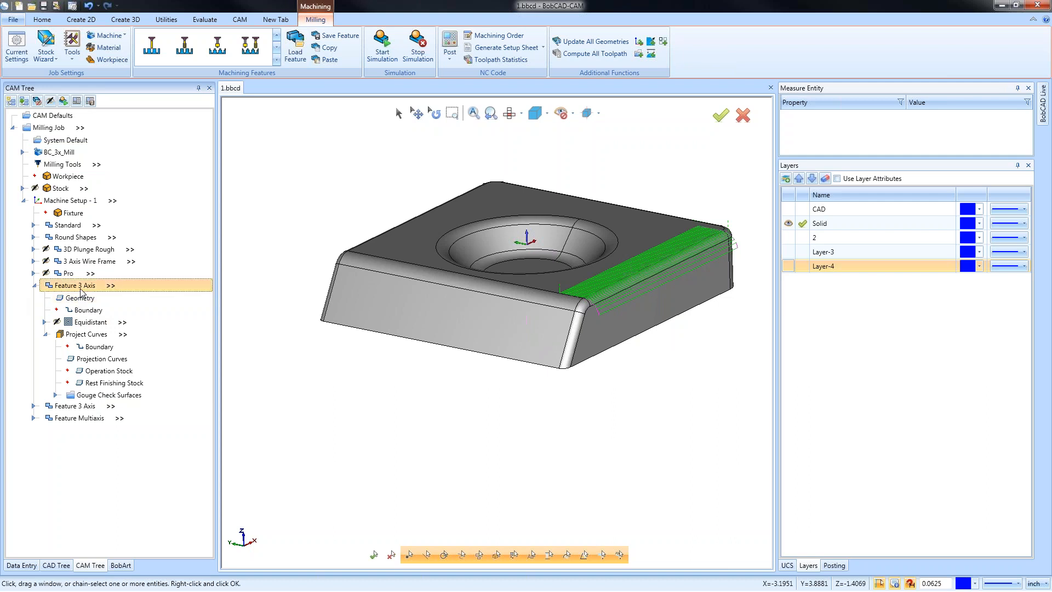
{"action": "left_click", "coordinate": [80, 299]}
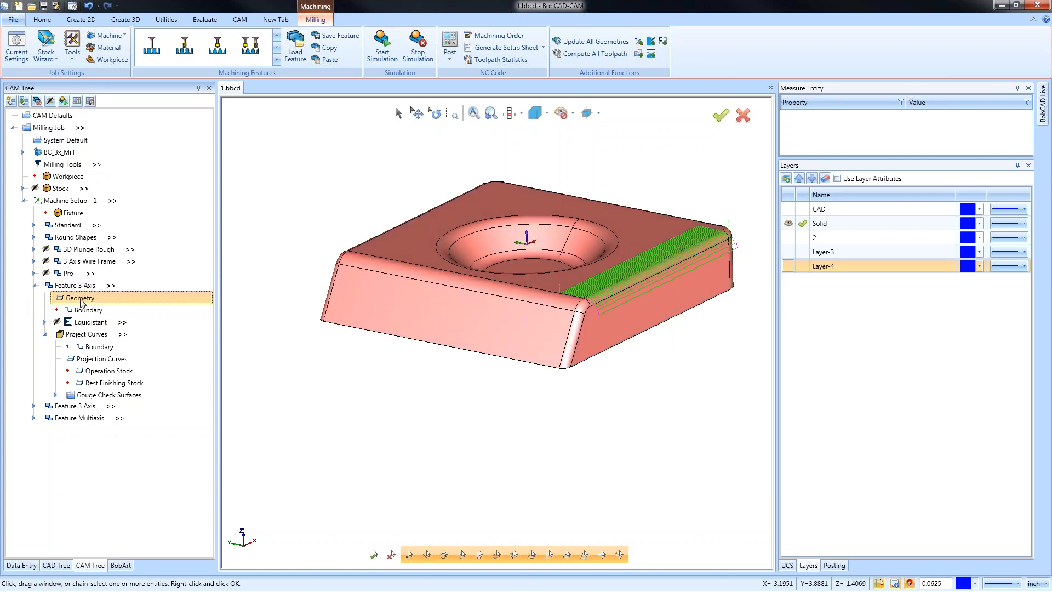
{"action": "left_click", "coordinate": [85, 322]}
{"action": "left_click", "coordinate": [86, 335]}
{"action": "left_click", "coordinate": [85, 324]}
{"action": "left_click", "coordinate": [86, 329]}
{"action": "left_click", "coordinate": [85, 325]}
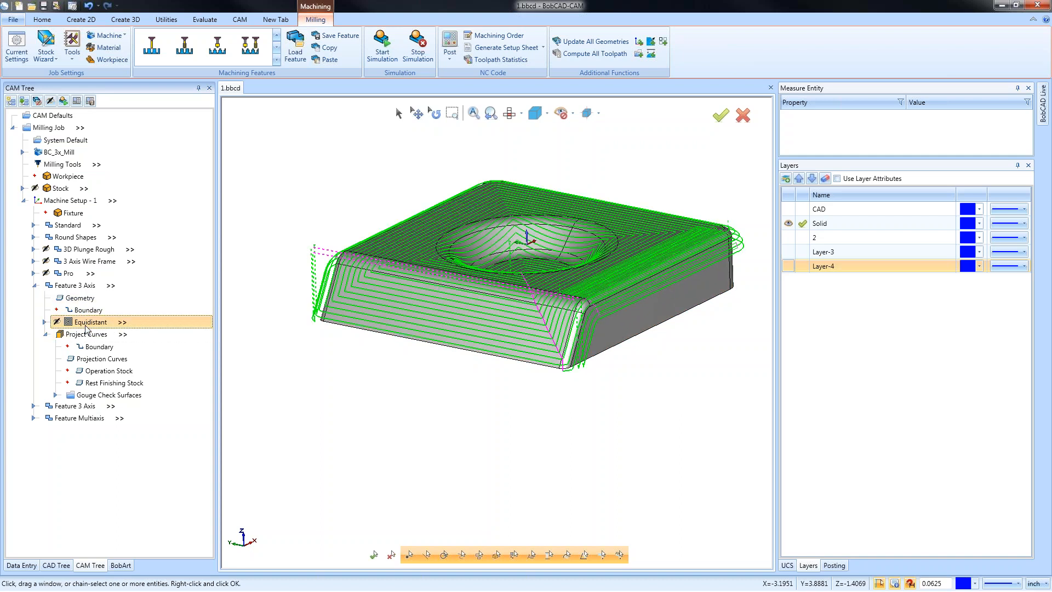
{"action": "left_click", "coordinate": [85, 335]}
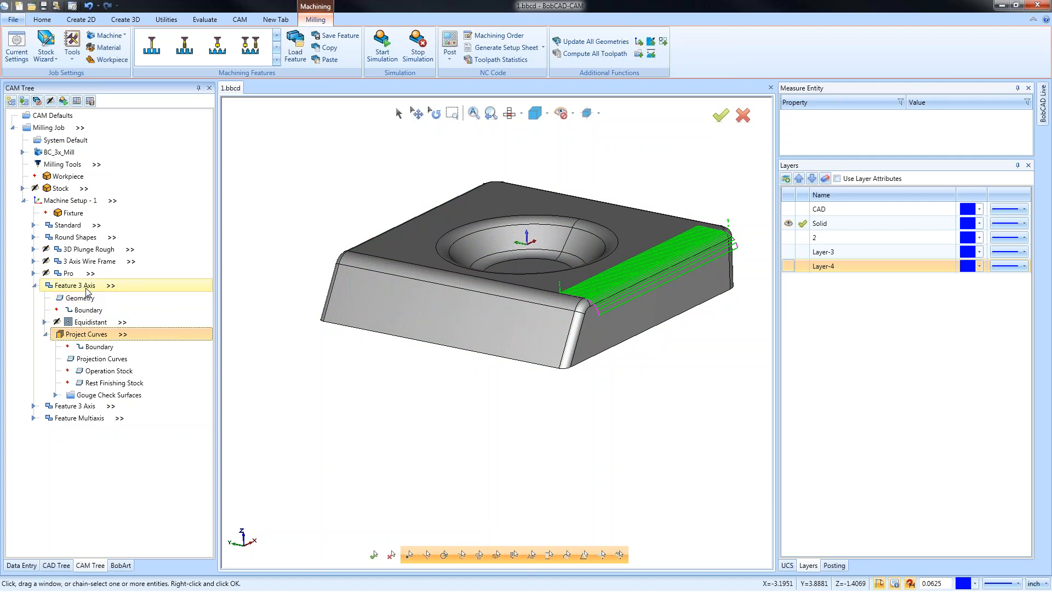
{"action": "left_click", "coordinate": [83, 299]}
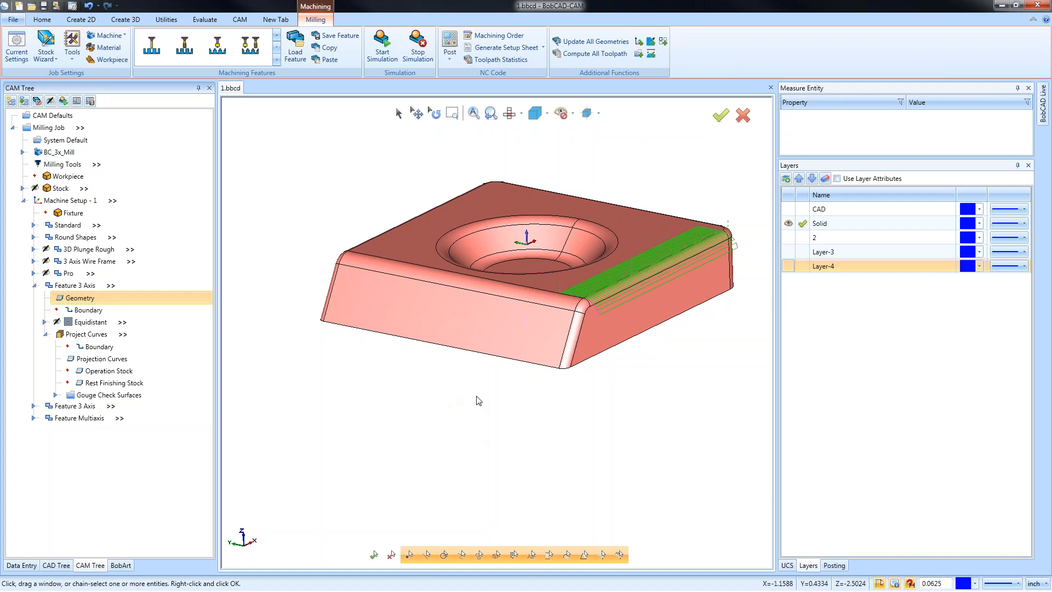
{"action": "middle_click_drag", "start_coordinate": [477, 399], "coordinate": [503, 408]}
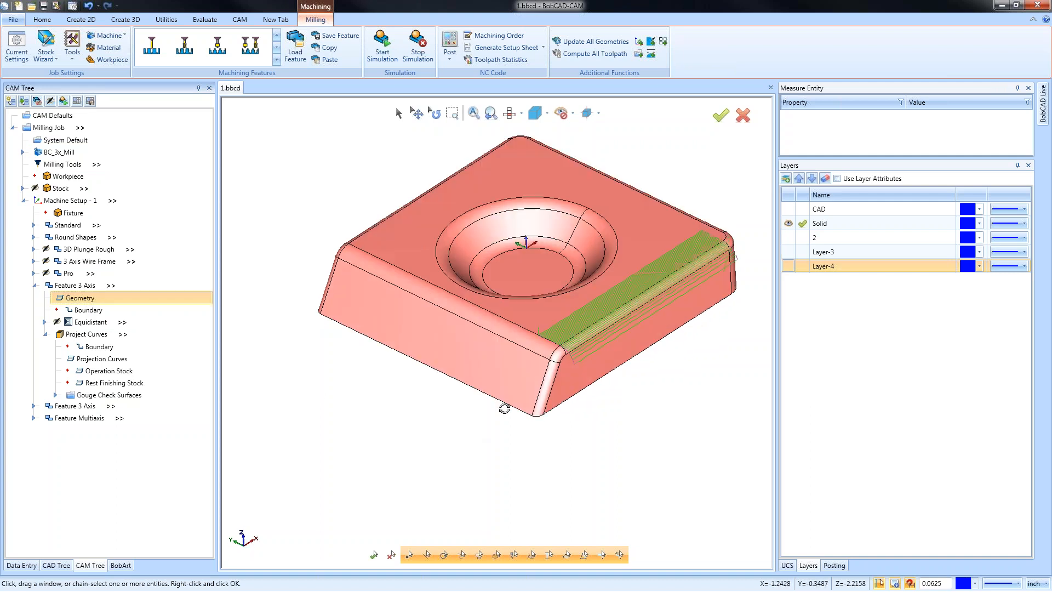
Expand the second 3 Axis feature, then collapse and blank the first one to hide its toolpaths.
{"action": "left_click", "coordinate": [34, 285]}
{"action": "left_click", "coordinate": [34, 298]}
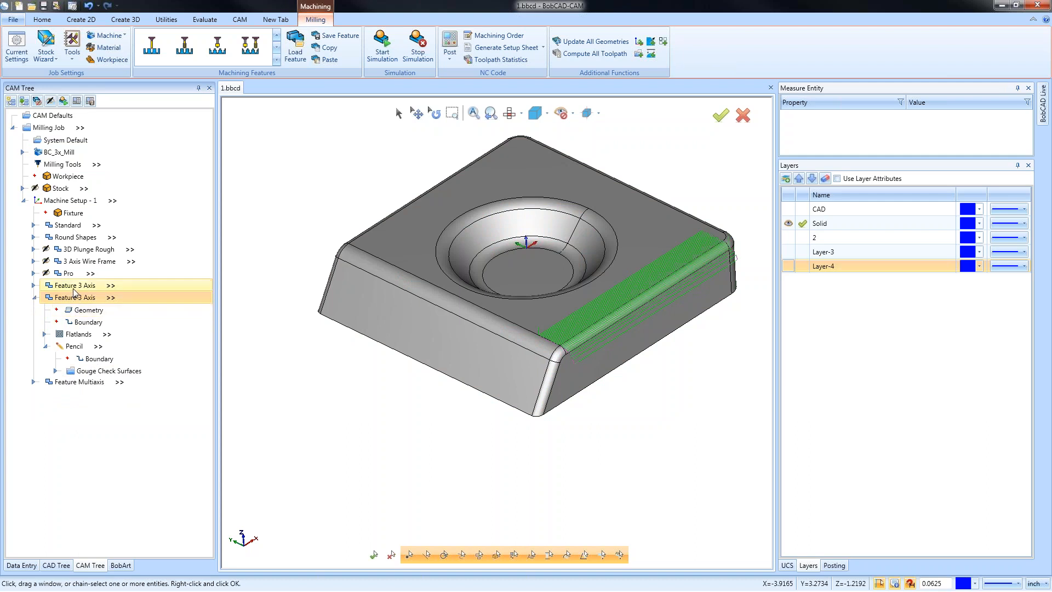
{"action": "left_click", "coordinate": [34, 285]}
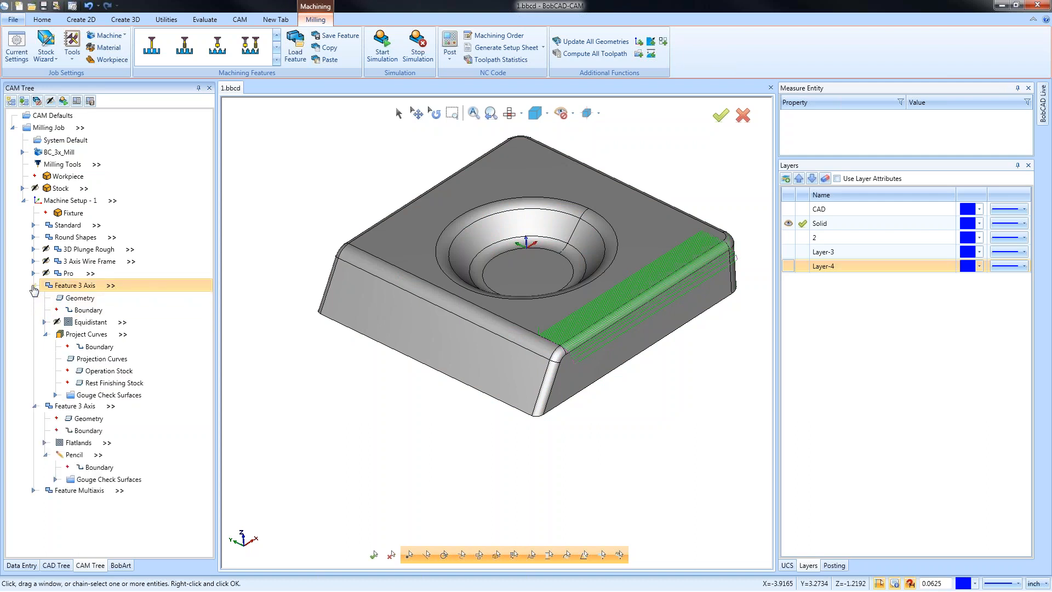
{"action": "left_click", "coordinate": [34, 286]}
{"action": "right_click", "coordinate": [76, 286]}
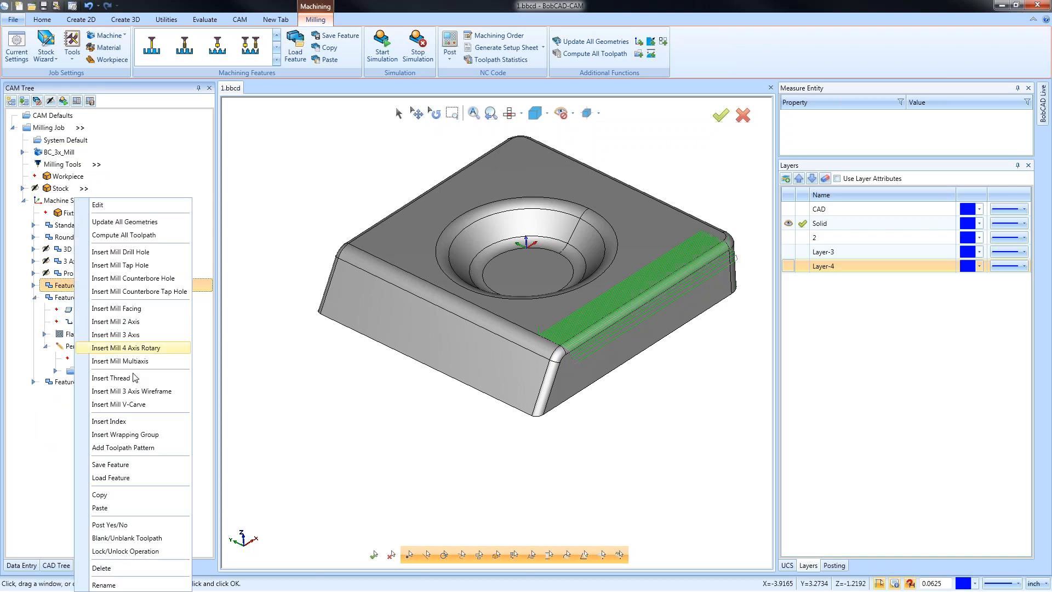
{"action": "left_click", "coordinate": [154, 538]}
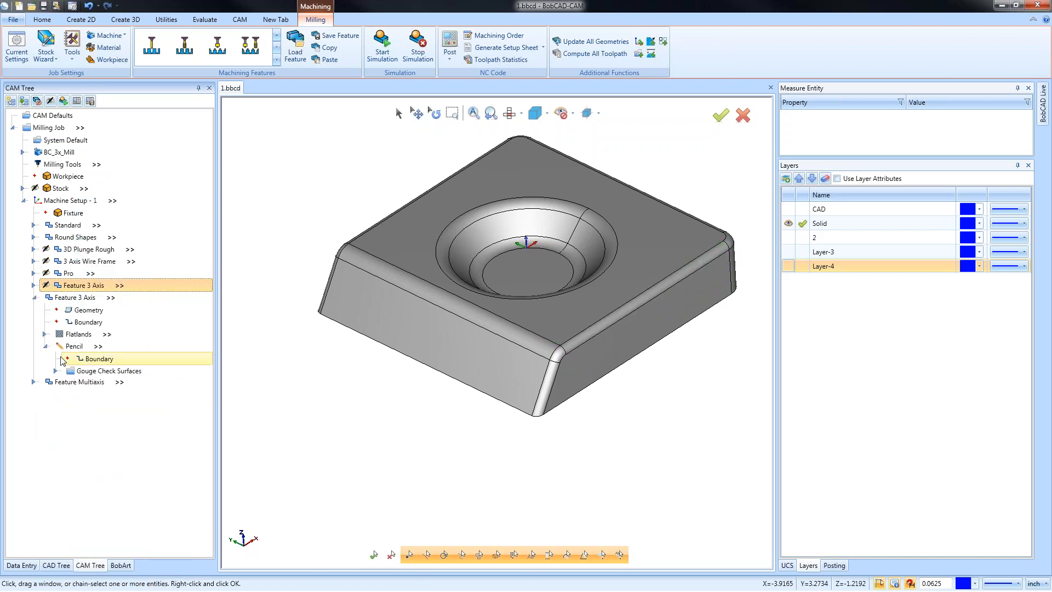
Assign the whole part as geometry of the 3 Axis feature containing Flatlands and Pencil, and compute the Flatlands toolpath.
{"action": "left_click", "coordinate": [81, 335]}
{"action": "double_click", "coordinate": [84, 311]}
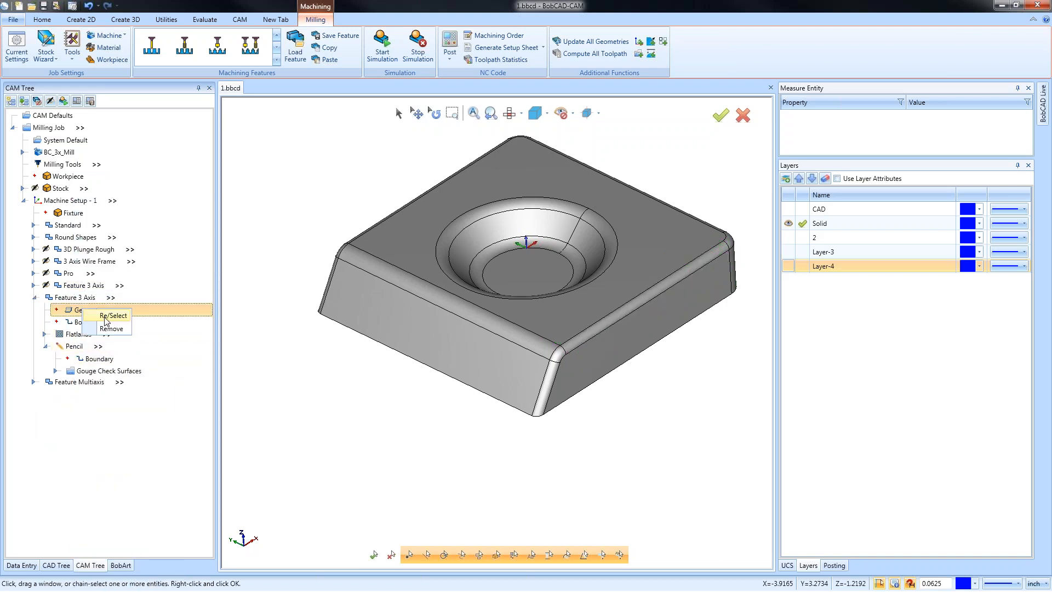
{"action": "left_click_drag", "start_coordinate": [610, 340], "coordinate": [725, 487]}
{"action": "left_click", "coordinate": [57, 364]}
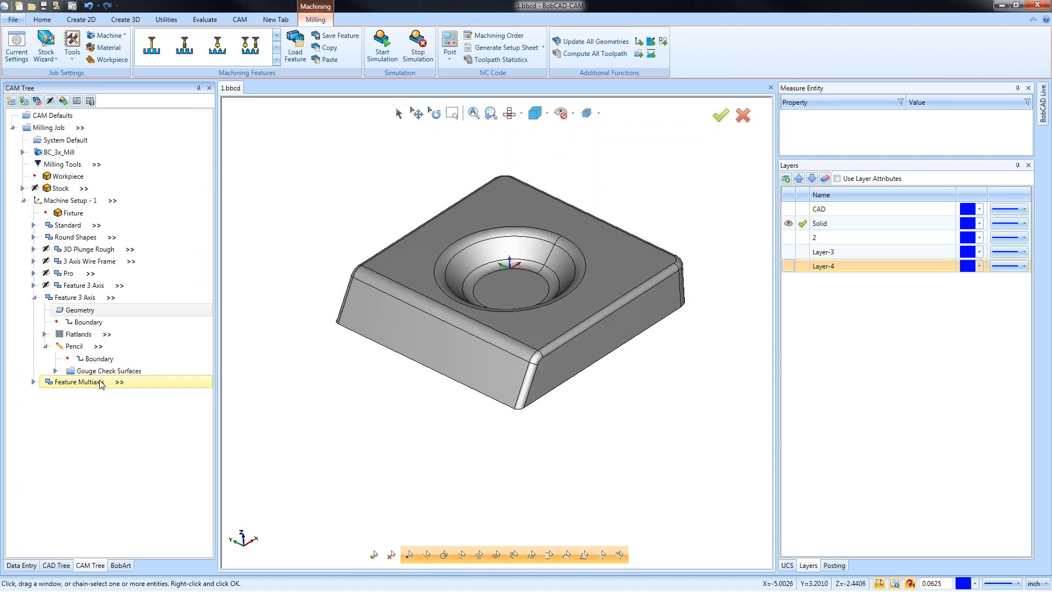
{"action": "right_click", "coordinate": [87, 334]}
{"action": "left_click", "coordinate": [122, 355]}
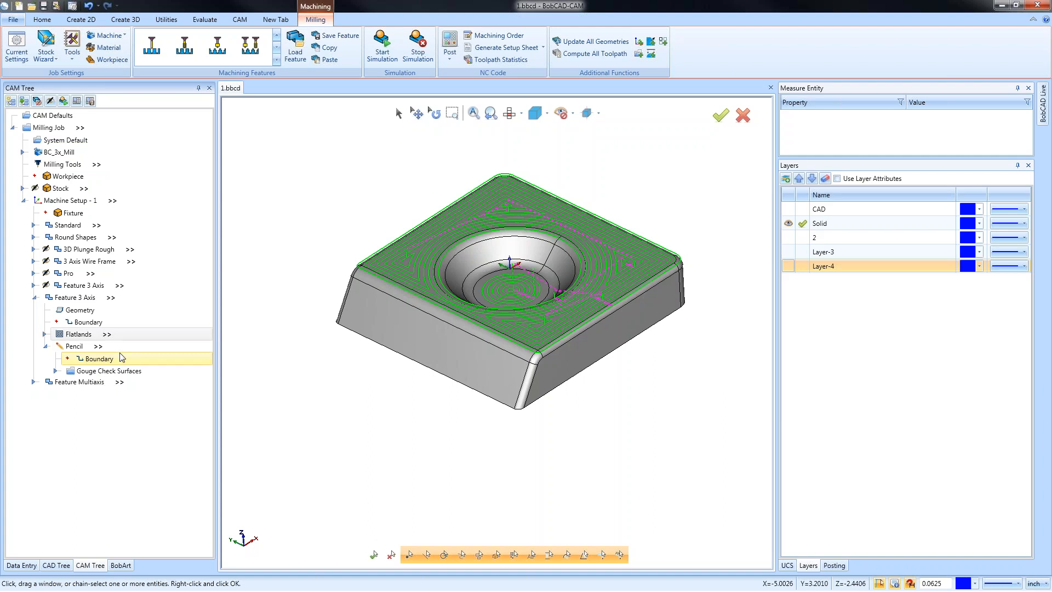
Show layer 2 so its slot-shaped bodies appear together with the solid part.
{"action": "left_click", "coordinate": [76, 347]}
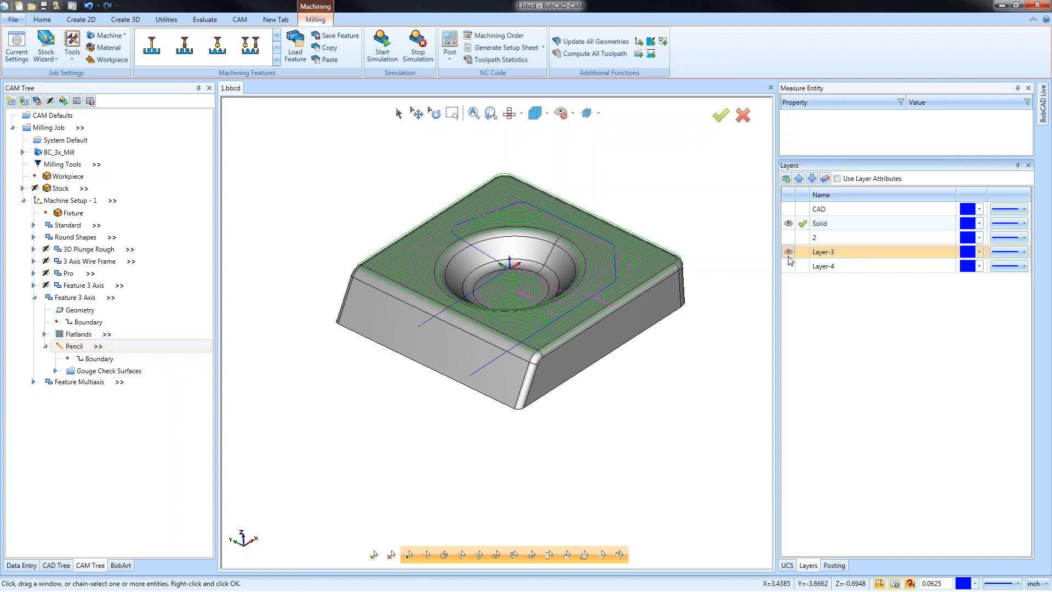
{"action": "left_click", "coordinate": [788, 237]}
{"action": "middle_click_drag", "start_coordinate": [594, 408], "coordinate": [591, 407]}
{"action": "left_click", "coordinate": [788, 238]}
{"action": "left_click", "coordinate": [787, 238]}
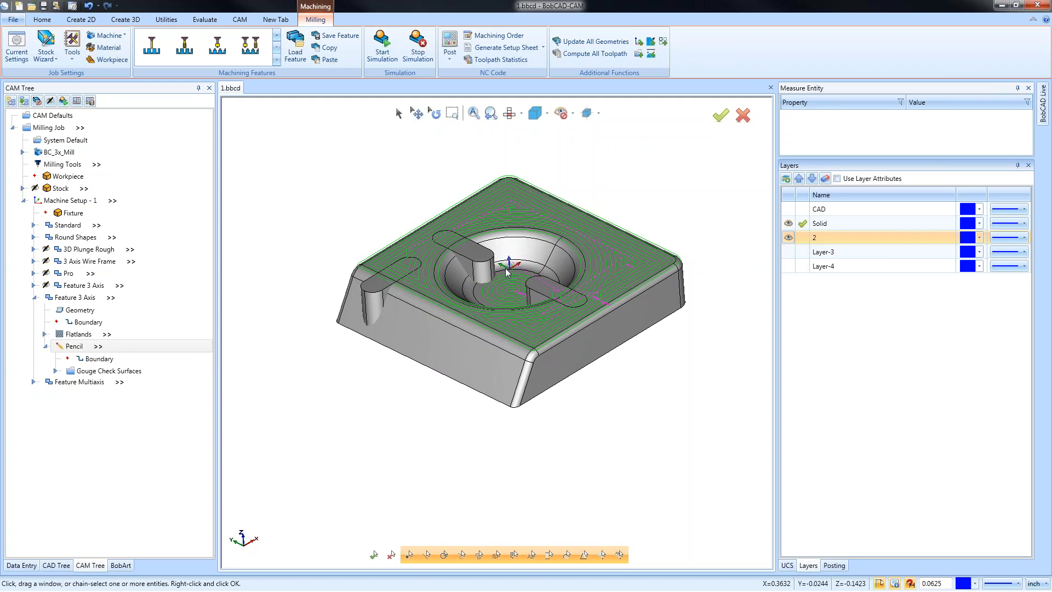
Replace the 3 Axis feature's geometry with all faces of the part and the slot-shaped bodies.
{"action": "right_click", "coordinate": [88, 311]}
{"action": "left_click", "coordinate": [112, 320]}
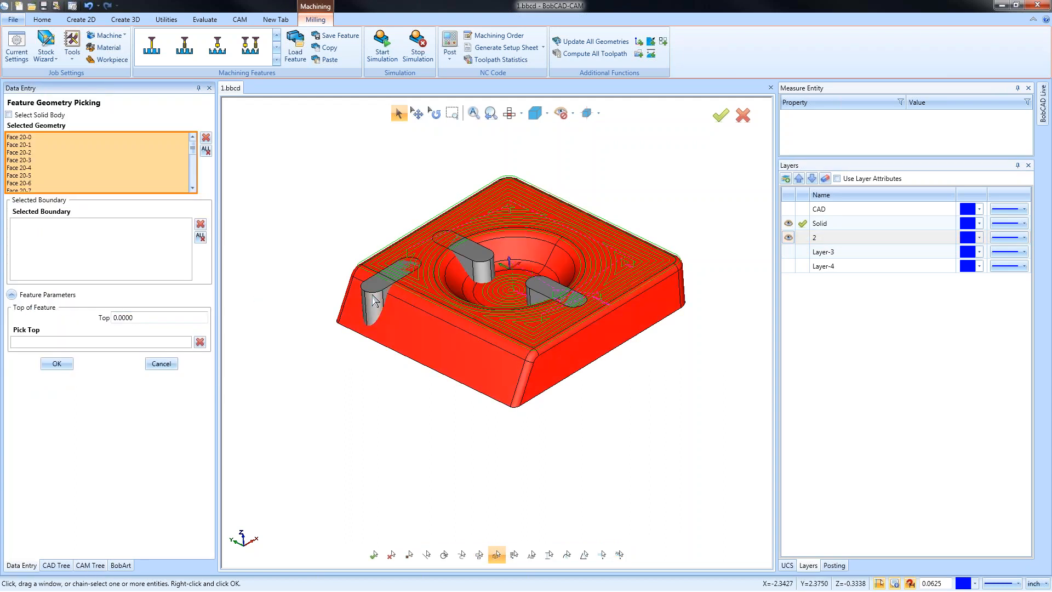
{"action": "left_click", "coordinate": [205, 150]}
{"action": "left_click_drag", "start_coordinate": [283, 143], "coordinate": [753, 533]}
{"action": "left_click", "coordinate": [56, 363]}
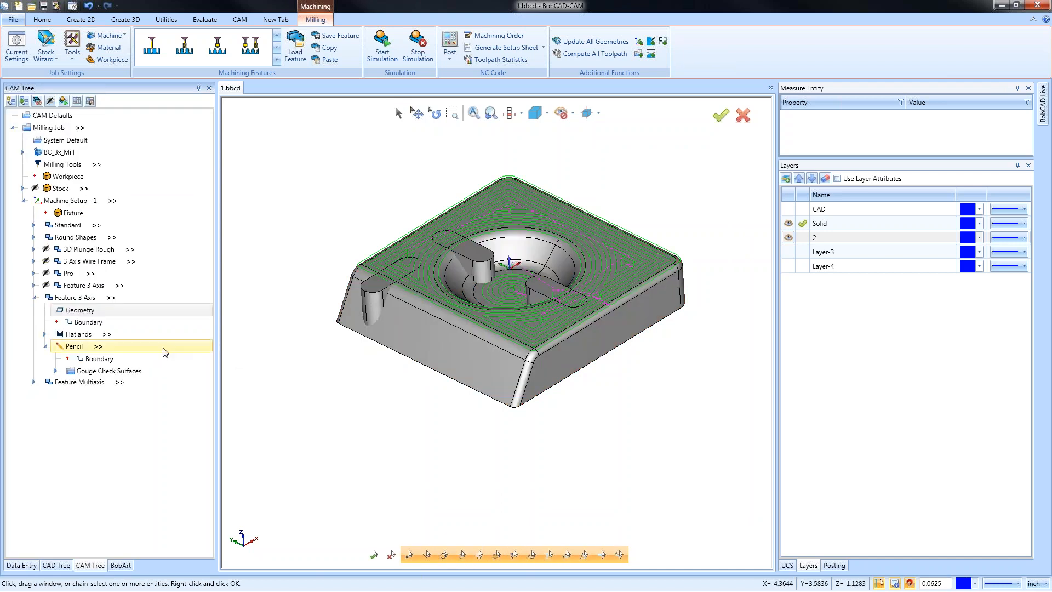
Blank the Flatlands operation, compute the Pencil toolpath and inspect it where the slot-shaped bodies meet the part.
{"action": "left_click", "coordinate": [78, 339]}
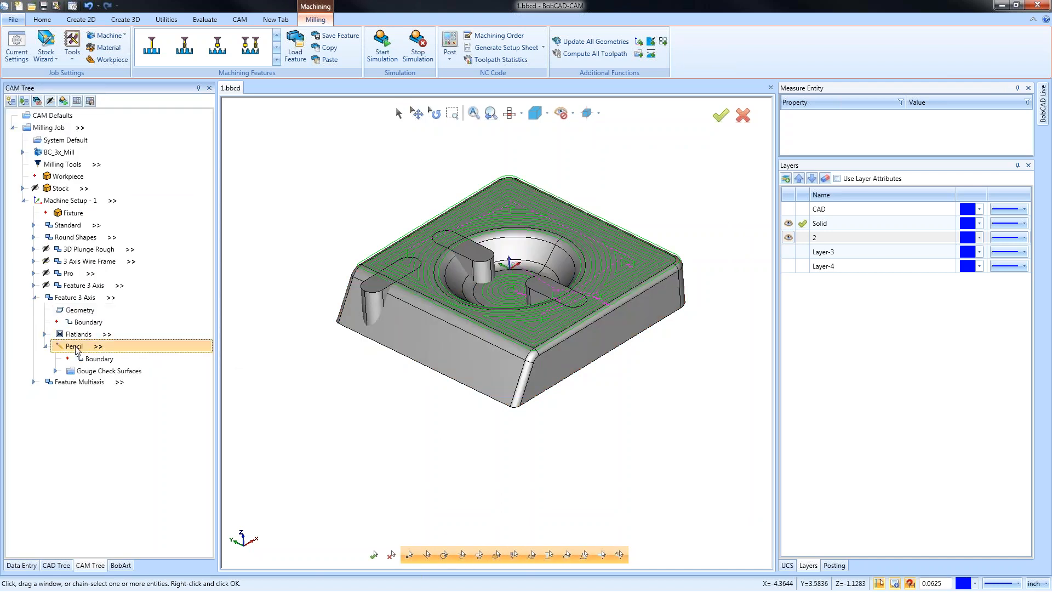
{"action": "right_click", "coordinate": [77, 340]}
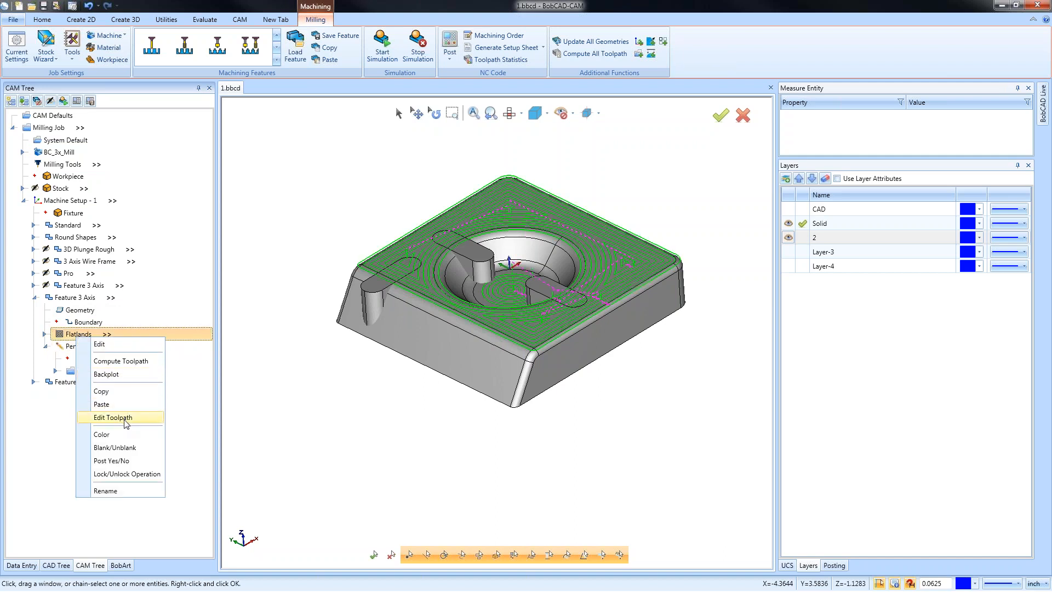
{"action": "left_click", "coordinate": [125, 448]}
{"action": "right_click", "coordinate": [75, 345]}
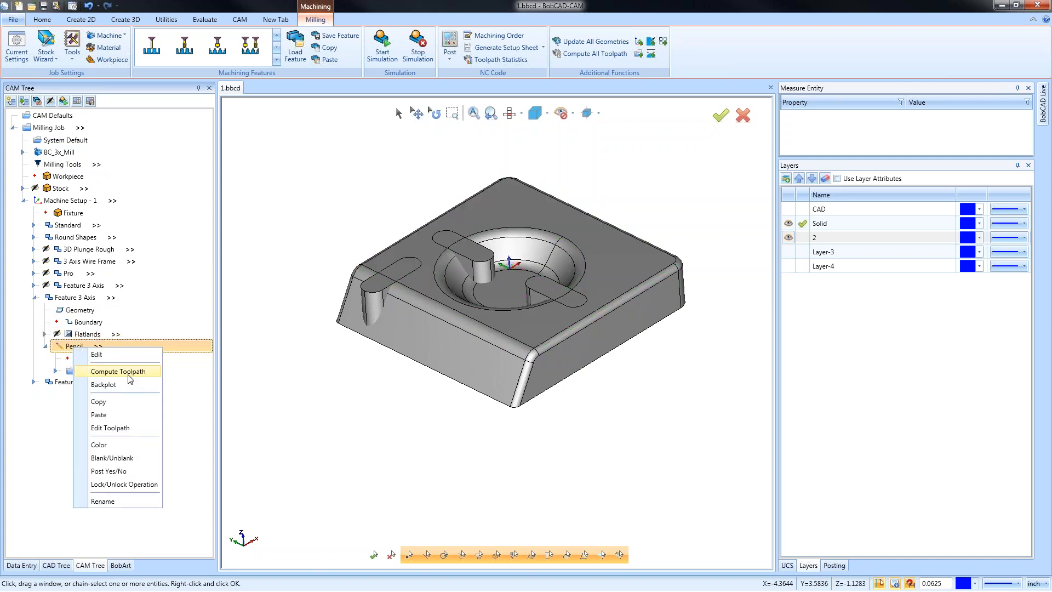
{"action": "left_click", "coordinate": [110, 365]}
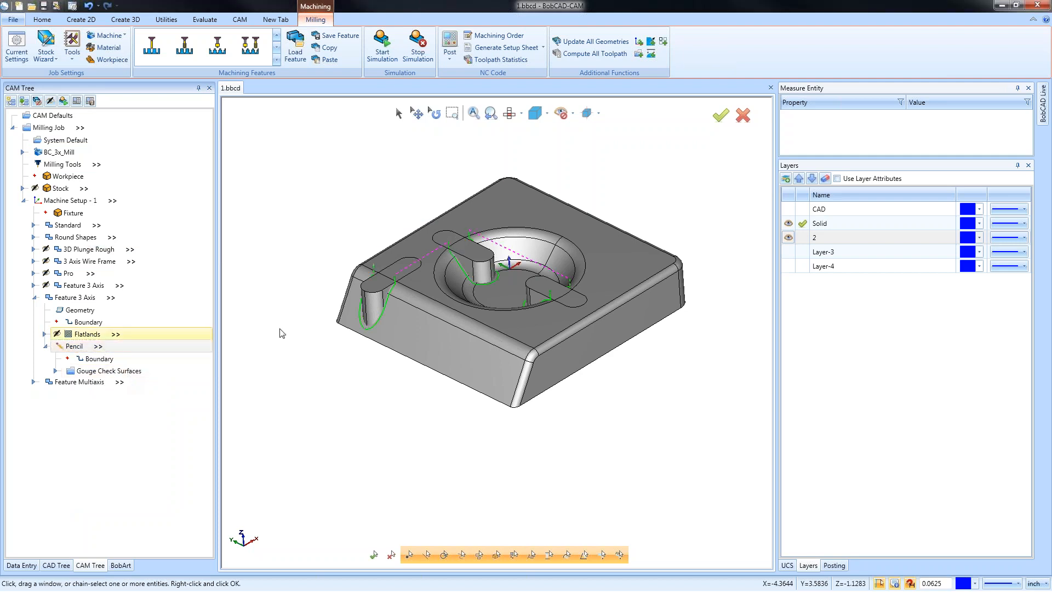
{"action": "middle_click_drag", "start_coordinate": [404, 442], "coordinate": [425, 441]}
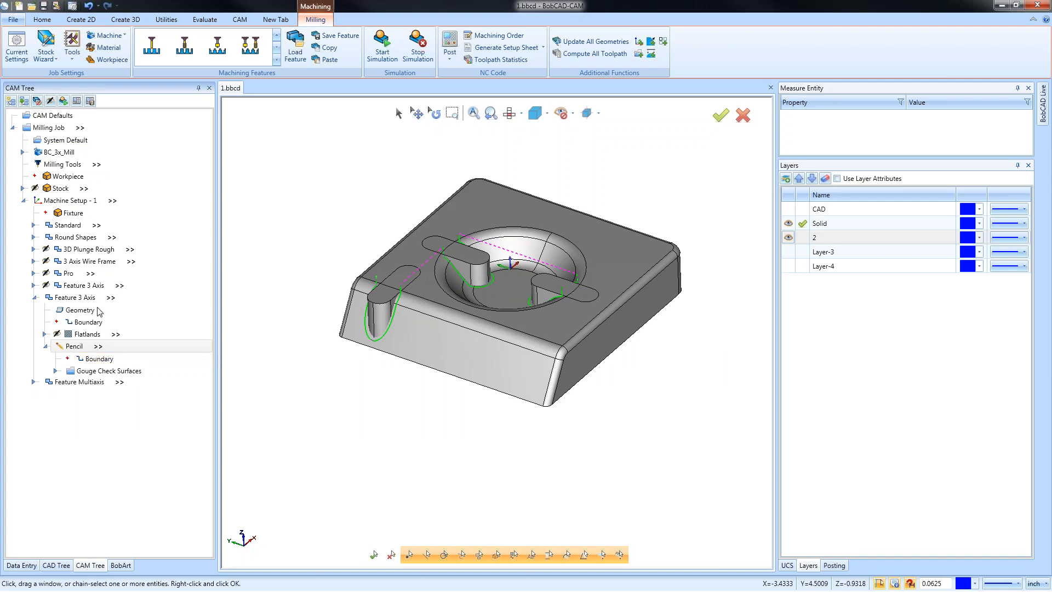
Collapse the 3 Axis feature and expand the Multiaxis feature down to its geometry selections.
{"action": "left_click", "coordinate": [34, 299]}
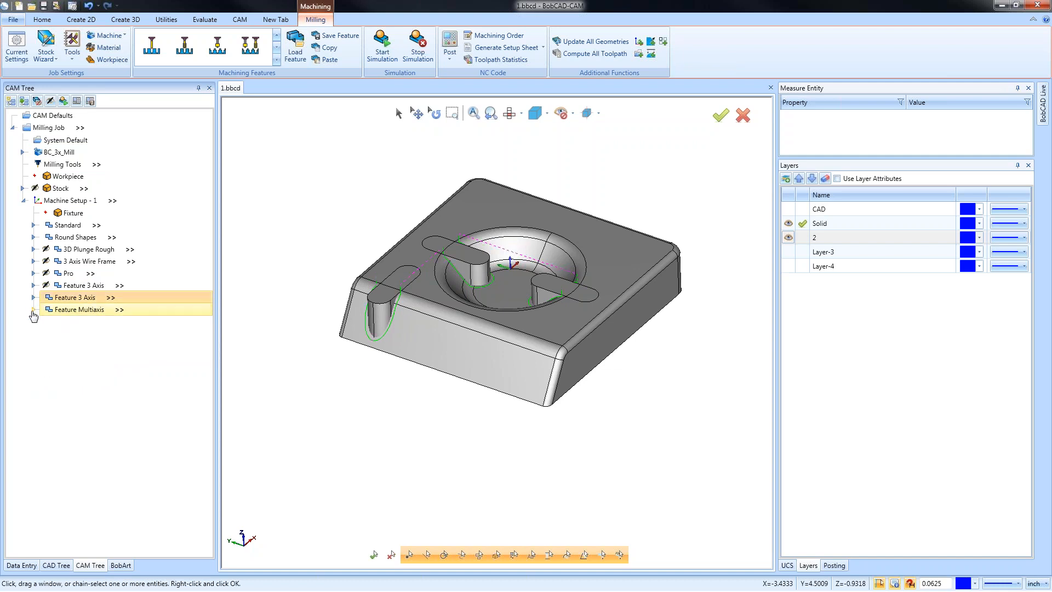
{"action": "left_click", "coordinate": [33, 312]}
{"action": "middle_click_drag", "start_coordinate": [540, 408], "coordinate": [454, 403]}
{"action": "middle_click_drag", "start_coordinate": [530, 370], "coordinate": [530, 377]}
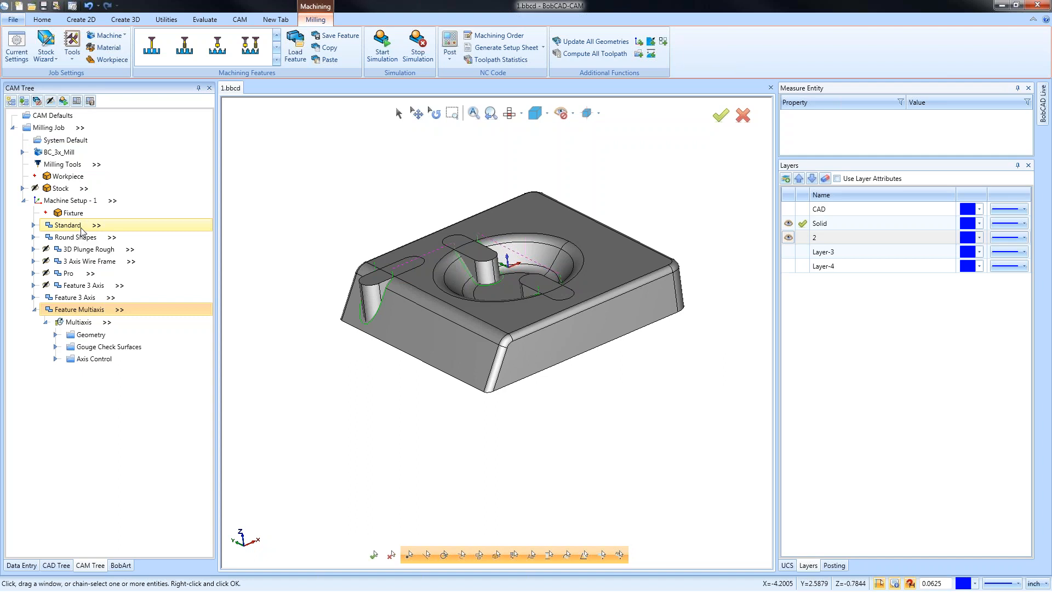
{"action": "left_click", "coordinate": [56, 335]}
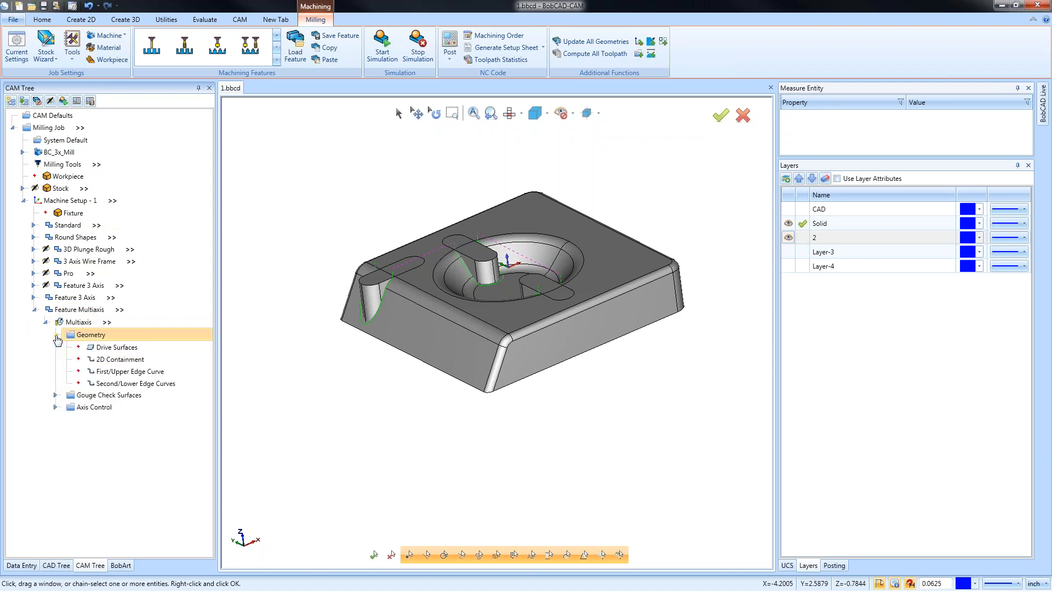
Set the Multiaxis drive surfaces to the connected fillet faces from the near corner's vertical fillet around three upper edges to the last corner's vertical fillet.
{"action": "right_click", "coordinate": [119, 347]}
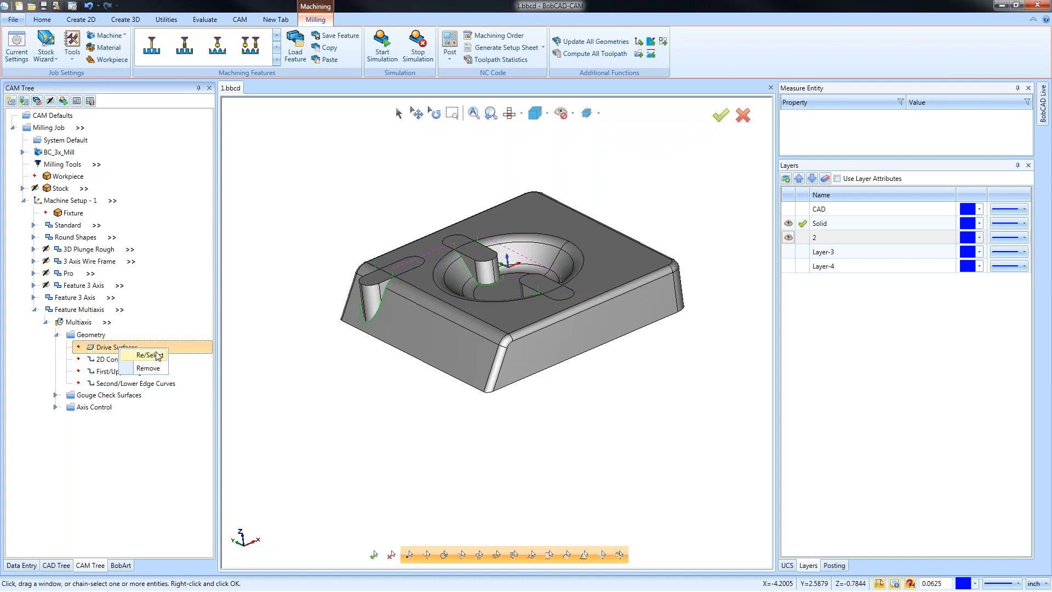
{"action": "left_click", "coordinate": [155, 352]}
{"action": "left_click", "coordinate": [500, 361]}
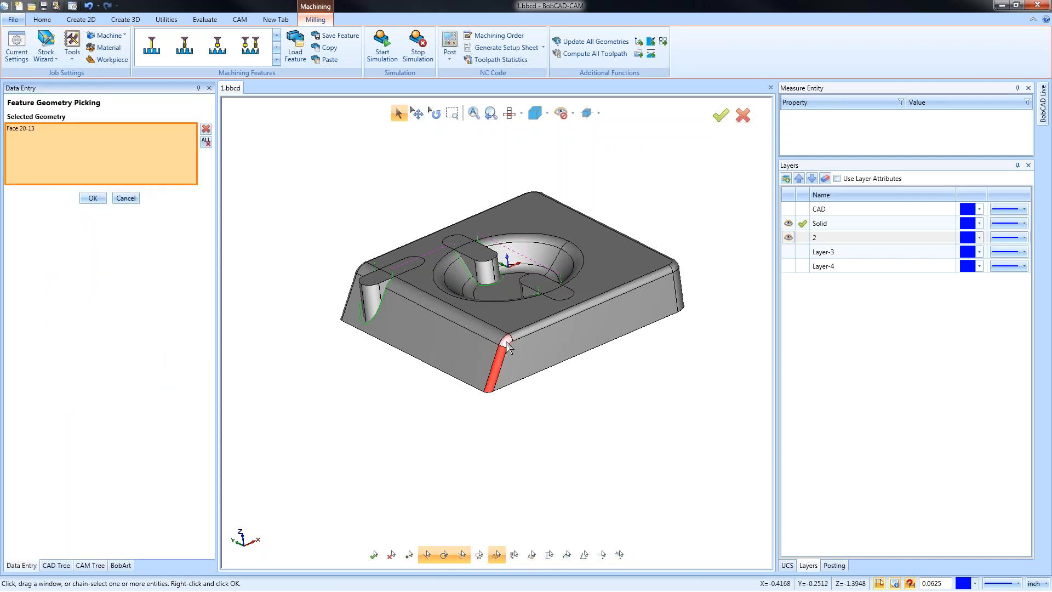
{"action": "left_click", "coordinate": [541, 325]}
{"action": "middle_click_drag", "start_coordinate": [675, 383], "coordinate": [542, 403]}
{"action": "left_click", "coordinate": [464, 345]}
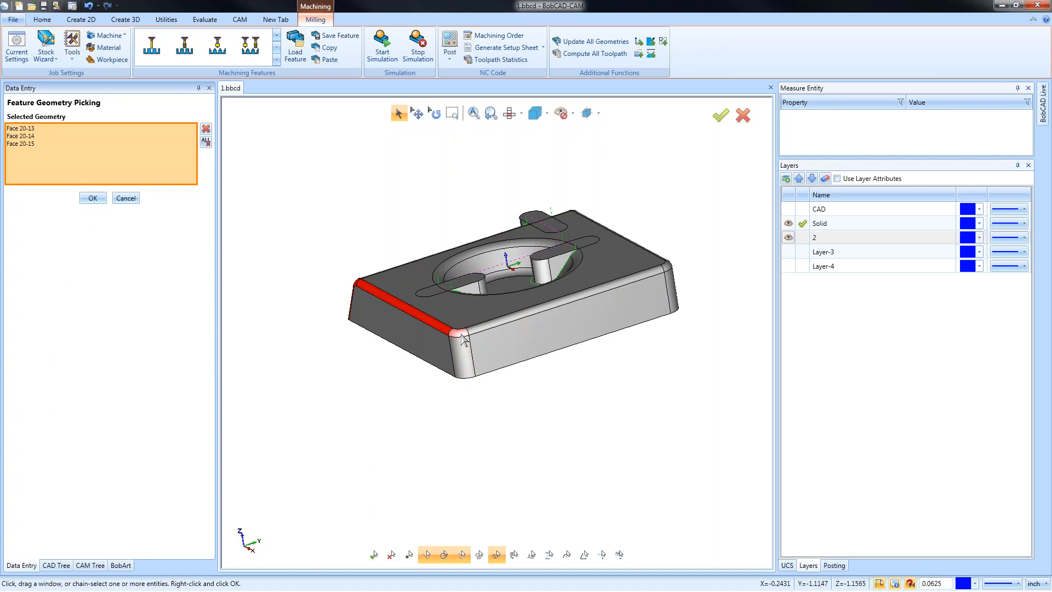
{"action": "left_click", "coordinate": [500, 323]}
{"action": "middle_click_drag", "start_coordinate": [678, 378], "coordinate": [542, 417]}
{"action": "left_click", "coordinate": [450, 355]}
{"action": "left_click", "coordinate": [504, 342]}
{"action": "middle_click_drag", "start_coordinate": [505, 343], "coordinate": [548, 341]}
{"action": "left_click", "coordinate": [548, 341]}
{"action": "middle_click_drag", "start_coordinate": [695, 395], "coordinate": [535, 393]}
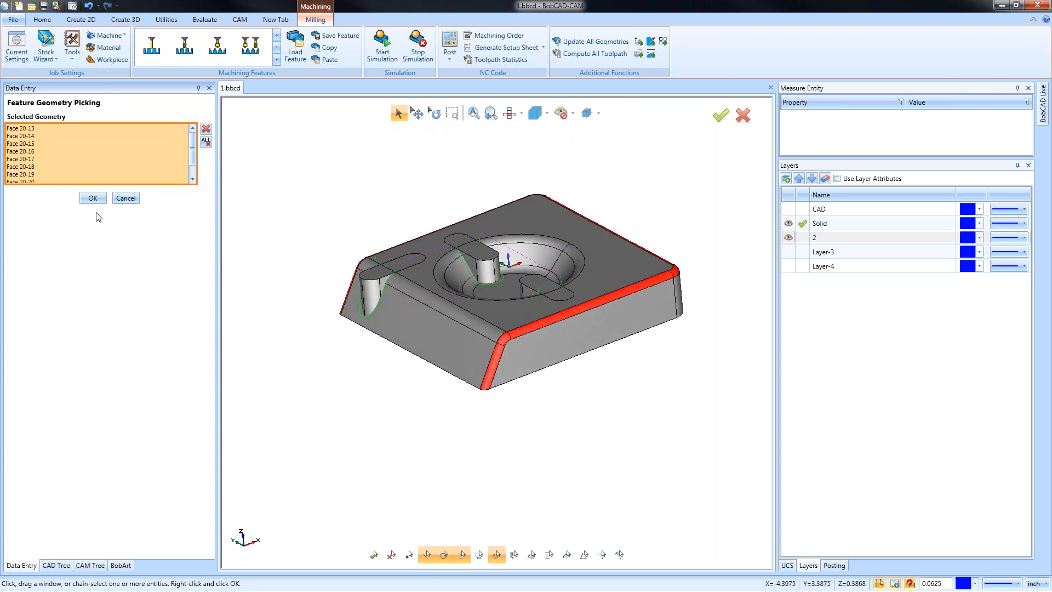
{"action": "left_click", "coordinate": [88, 198]}
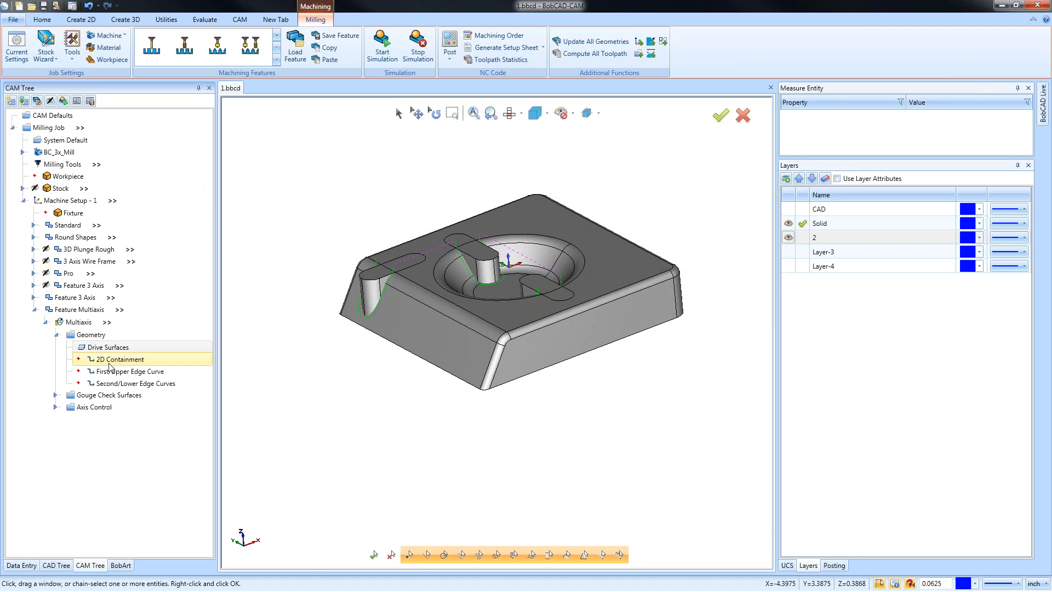
Set the Multiaxis First/Upper Edge Curve to the chain of upper fillet edges around the three filleted sides, including the corner edges at both ends.
{"action": "right_click", "coordinate": [144, 371]}
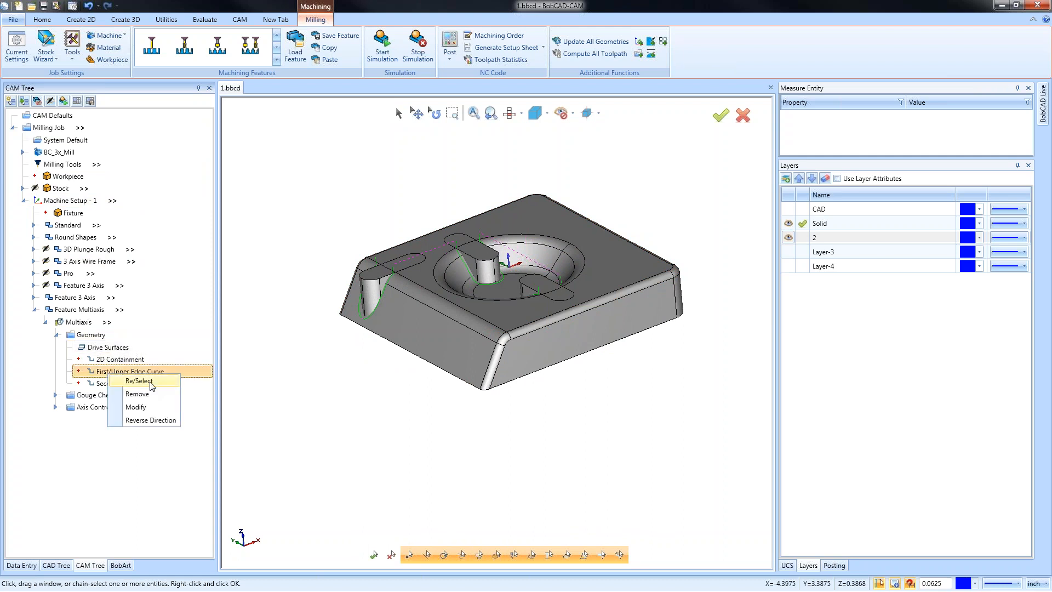
{"action": "left_click", "coordinate": [174, 378]}
{"action": "left_click", "coordinate": [497, 345]}
{"action": "left_click", "coordinate": [500, 344]}
{"action": "left_click", "coordinate": [519, 335]}
{"action": "middle_click_drag", "start_coordinate": [711, 402], "coordinate": [508, 384]}
{"action": "left_click", "coordinate": [505, 373]}
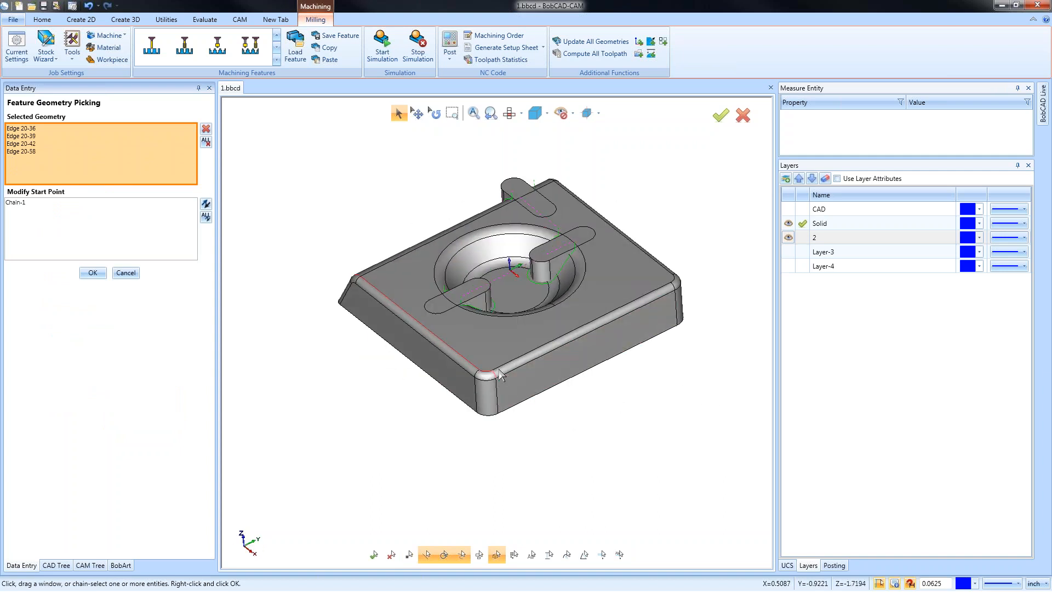
{"action": "left_click", "coordinate": [505, 372]}
{"action": "middle_click_drag", "start_coordinate": [679, 403], "coordinate": [520, 414]}
{"action": "left_click", "coordinate": [472, 368]}
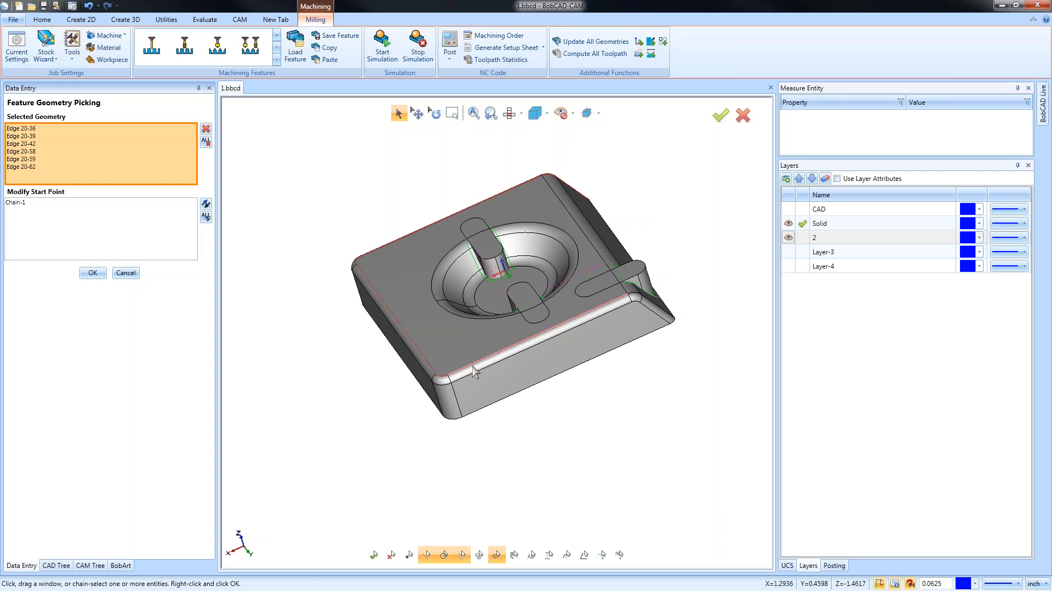
{"action": "left_click", "coordinate": [474, 373]}
{"action": "middle_click_drag", "start_coordinate": [475, 373], "coordinate": [619, 356]}
{"action": "left_click", "coordinate": [621, 355]}
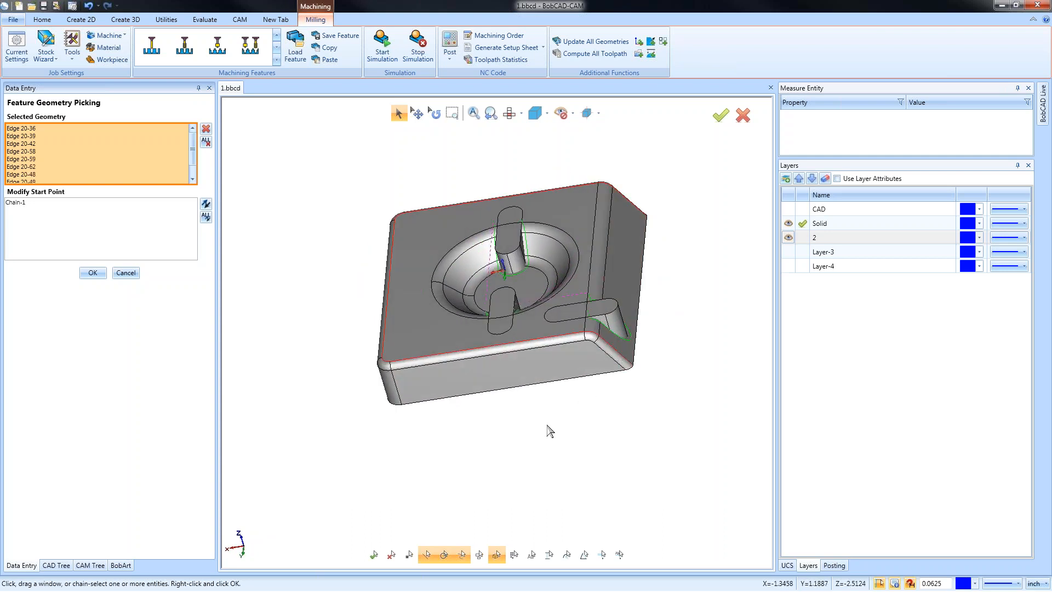
{"action": "left_click", "coordinate": [92, 273]}
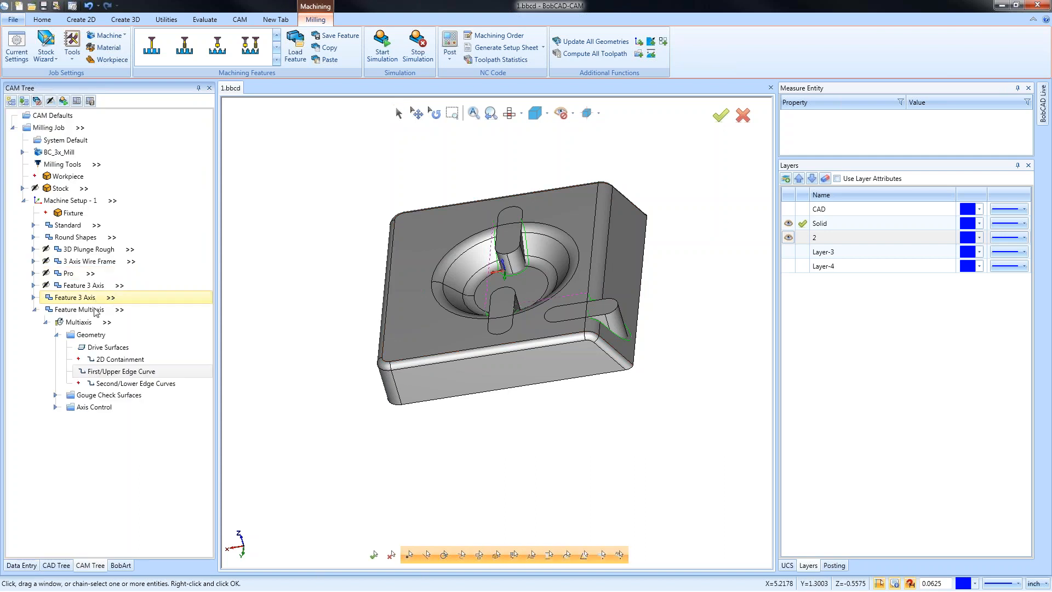
Set the Multiaxis Second/Lower Edge Curve to the chain of lower fillet edges running around the same three sides of the part.
{"action": "right_click", "coordinate": [108, 384]}
{"action": "left_click", "coordinate": [131, 392]}
{"action": "left_click", "coordinate": [612, 378]}
{"action": "left_click", "coordinate": [612, 356]}
{"action": "left_click", "coordinate": [571, 343]}
{"action": "left_click", "coordinate": [571, 342]}
{"action": "middle_click_drag", "start_coordinate": [488, 393], "coordinate": [521, 368]}
{"action": "left_click", "coordinate": [536, 359]}
{"action": "middle_click_drag", "start_coordinate": [481, 409], "coordinate": [534, 405]}
{"action": "left_click", "coordinate": [553, 335]}
{"action": "left_click", "coordinate": [460, 341]}
{"action": "middle_click_drag", "start_coordinate": [408, 414], "coordinate": [463, 407]}
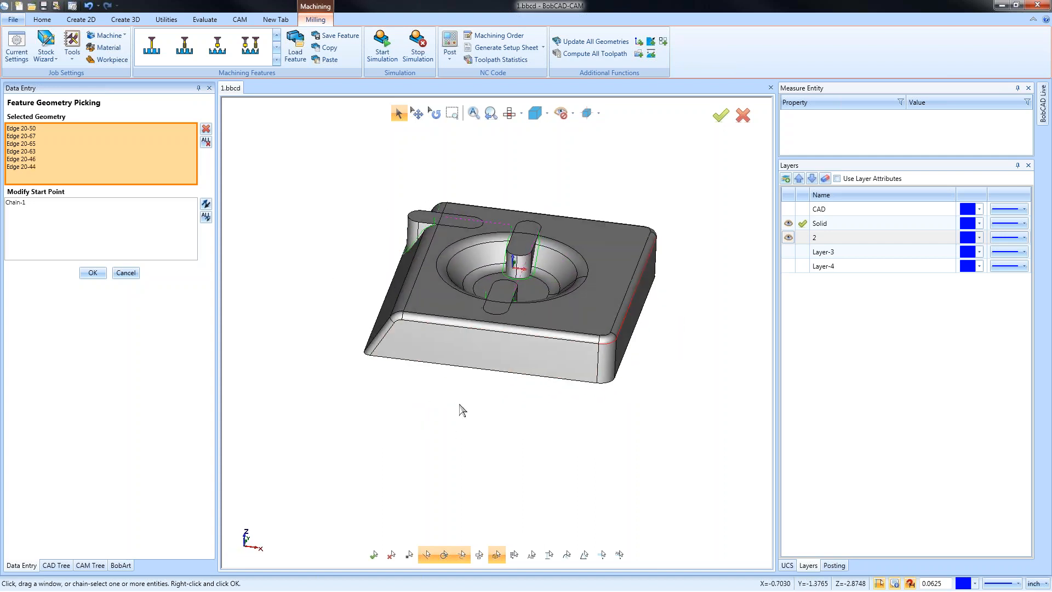
{"action": "left_click", "coordinate": [542, 337]}
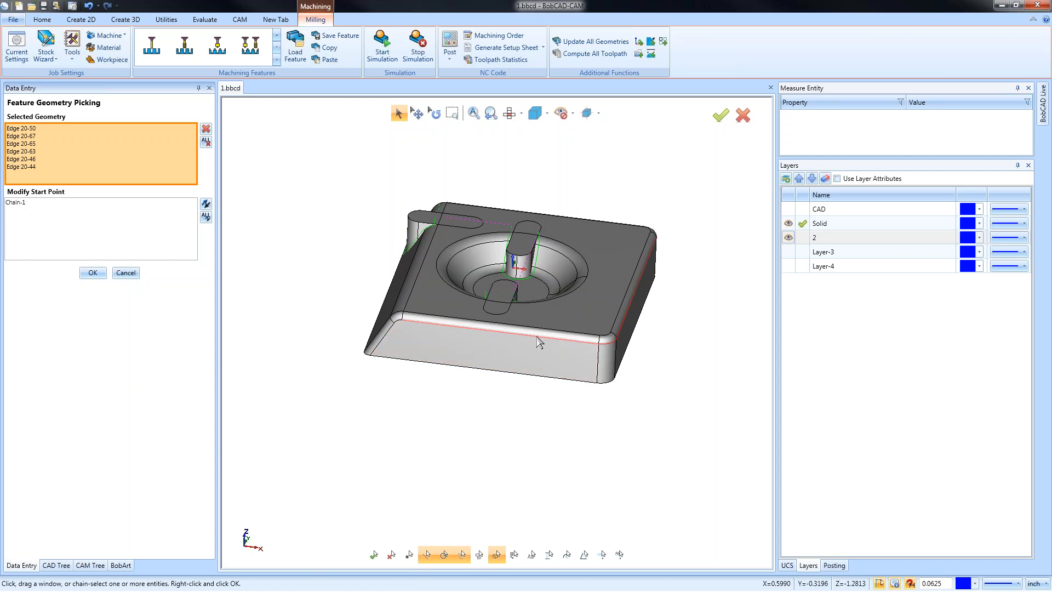
{"action": "left_click", "coordinate": [392, 329]}
{"action": "middle_click_drag", "start_coordinate": [428, 412], "coordinate": [392, 406]}
{"action": "left_click", "coordinate": [93, 274]}
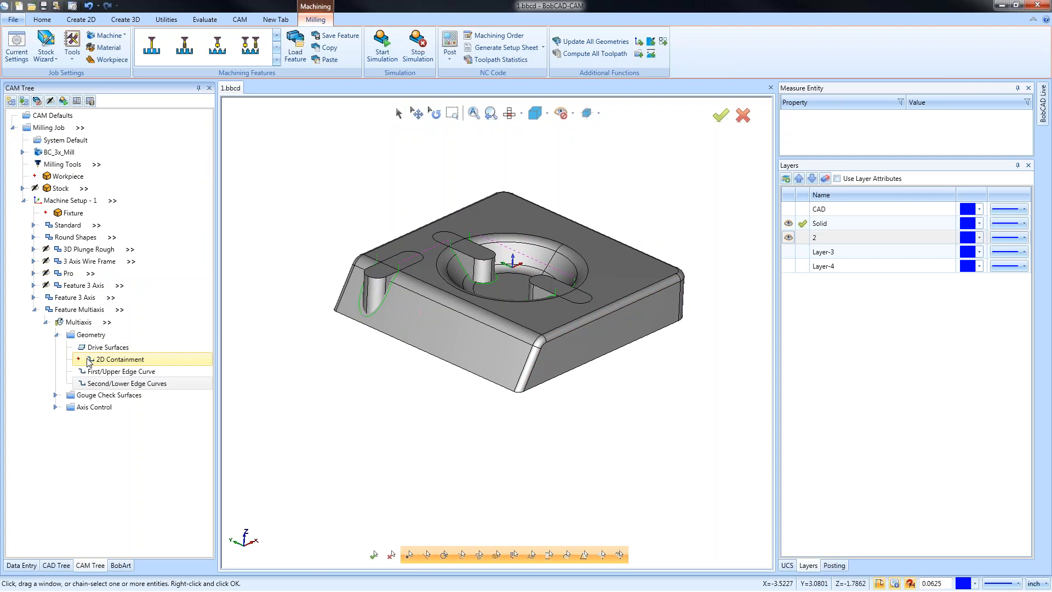
Compute the Multiaxis toolpath and inspect it around the filleted edges and corners.
{"action": "right_click", "coordinate": [84, 322]}
{"action": "left_click", "coordinate": [141, 351]}
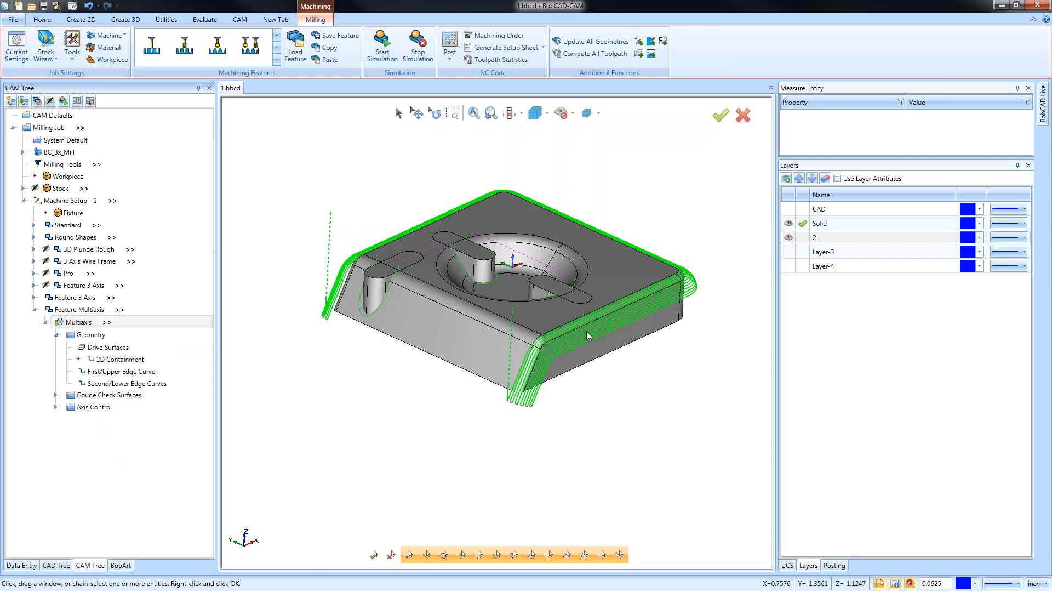
{"action": "middle_click_drag", "start_coordinate": [589, 346], "coordinate": [536, 364]}
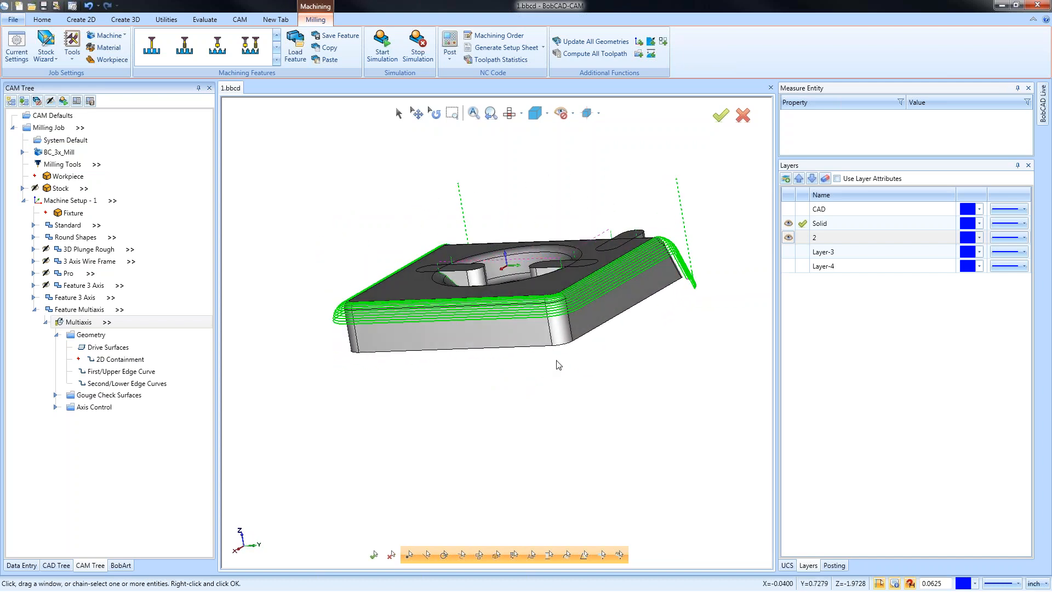
{"action": "middle_click_drag", "start_coordinate": [602, 361], "coordinate": [542, 408]}
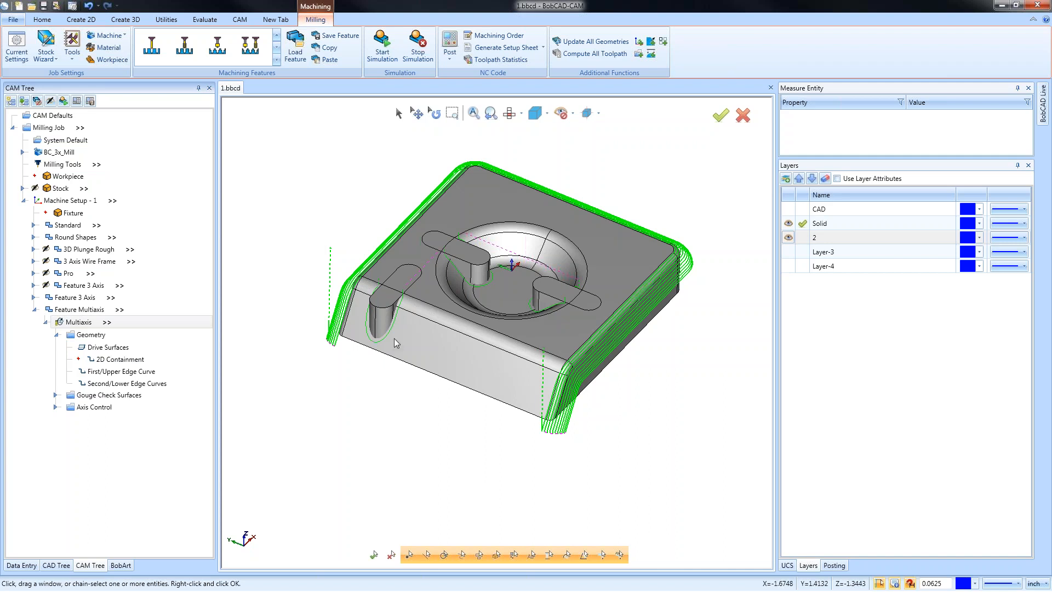
Review the Multiaxis operation's surface path parameters, tool axis output formats and toolpath type, keeping 3 Axis output, then examine the toolpath again.
{"action": "right_click", "coordinate": [91, 326]}
{"action": "left_click", "coordinate": [112, 331]}
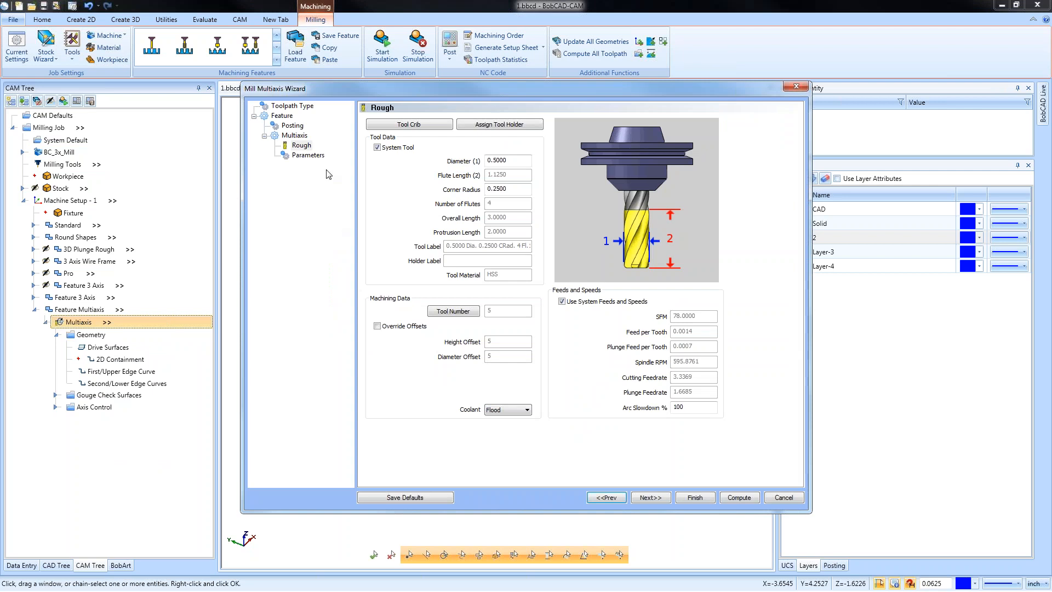
{"action": "left_click", "coordinate": [308, 155]}
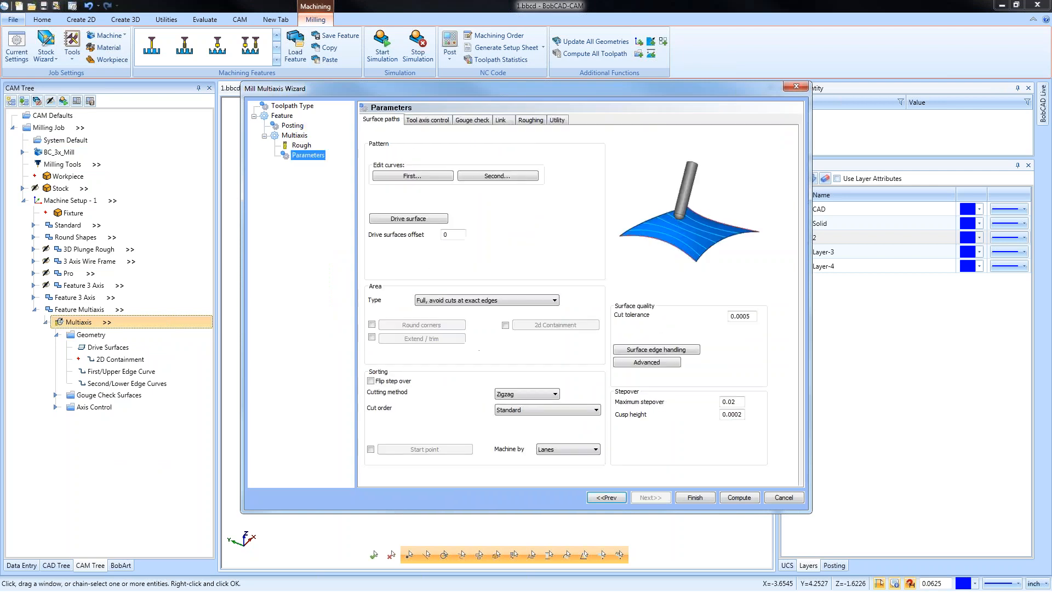
{"action": "left_click", "coordinate": [433, 121]}
{"action": "left_click", "coordinate": [467, 140]}
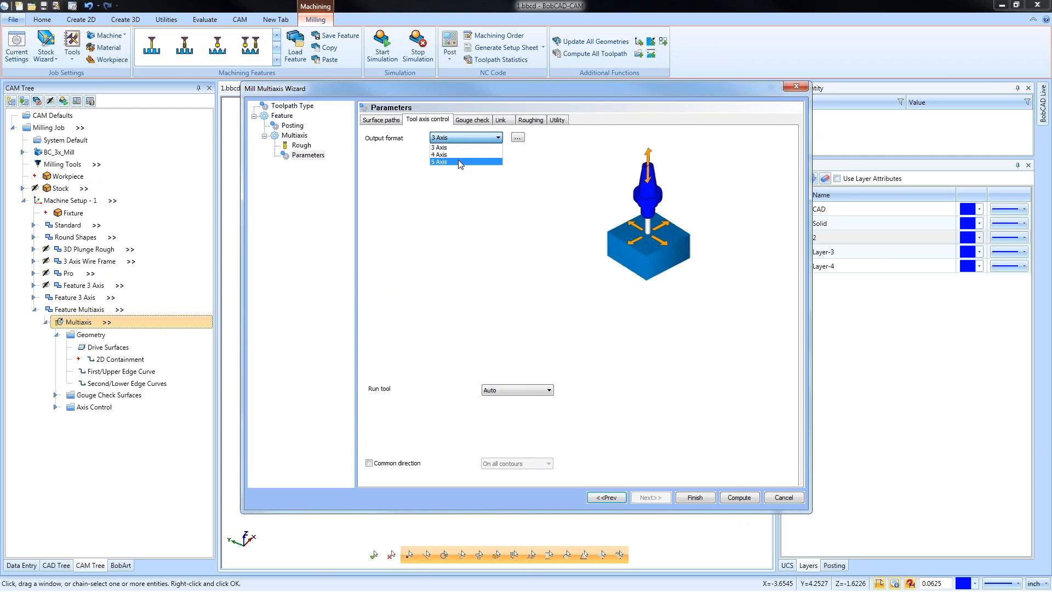
{"action": "left_click", "coordinate": [441, 148]}
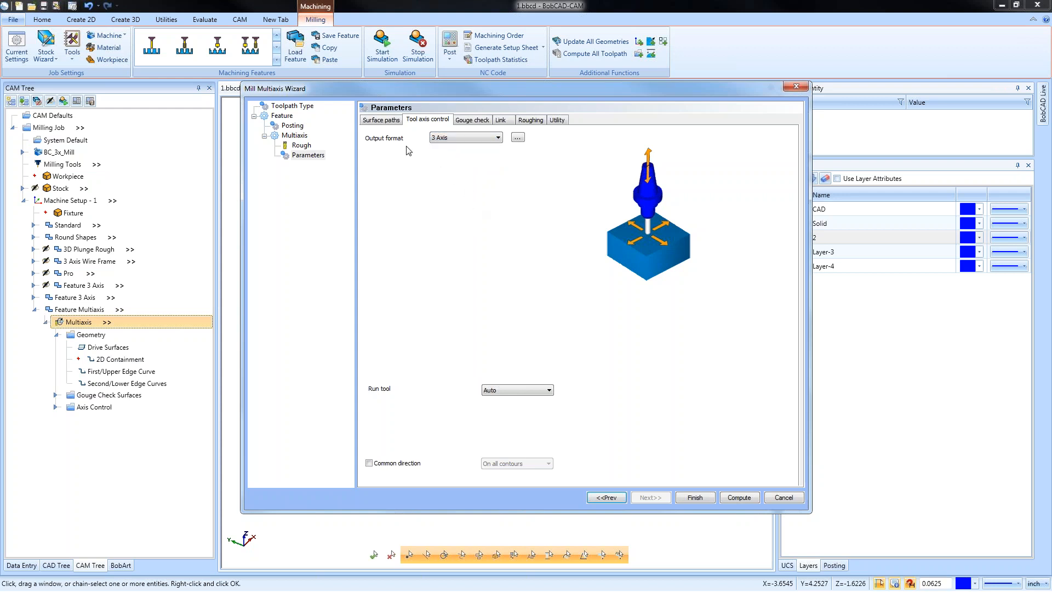
{"action": "left_click", "coordinate": [383, 121]}
{"action": "left_click", "coordinate": [287, 108]}
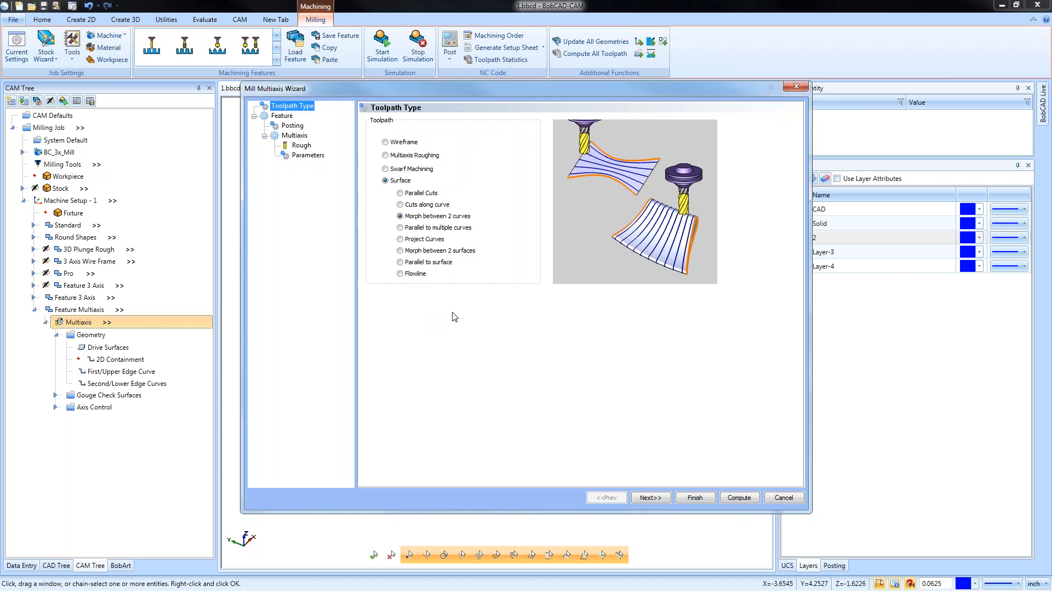
{"action": "left_click", "coordinate": [689, 498]}
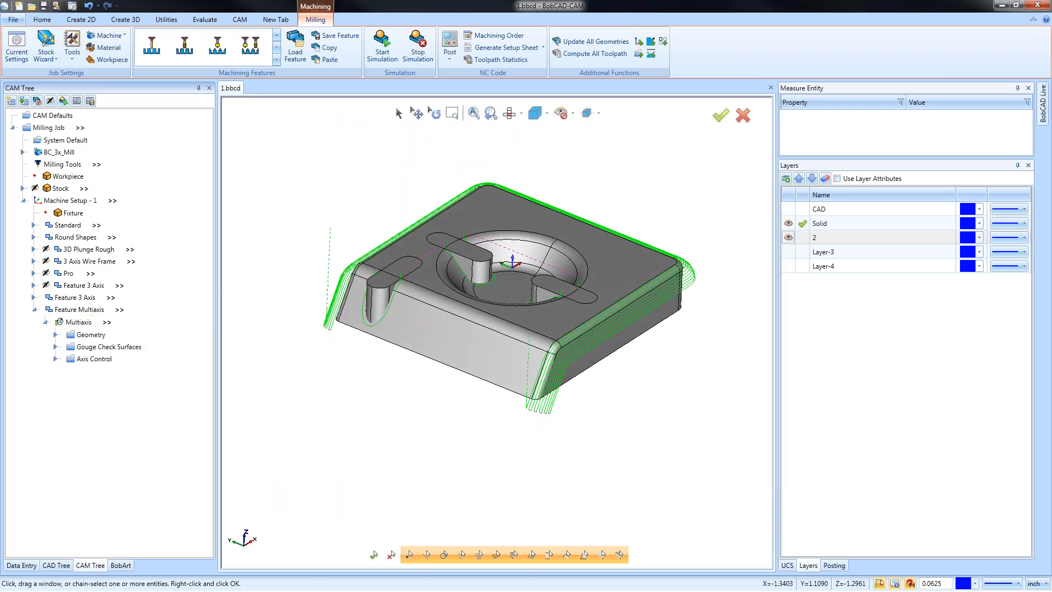
{"action": "middle_click_drag", "start_coordinate": [503, 317], "coordinate": [498, 336]}
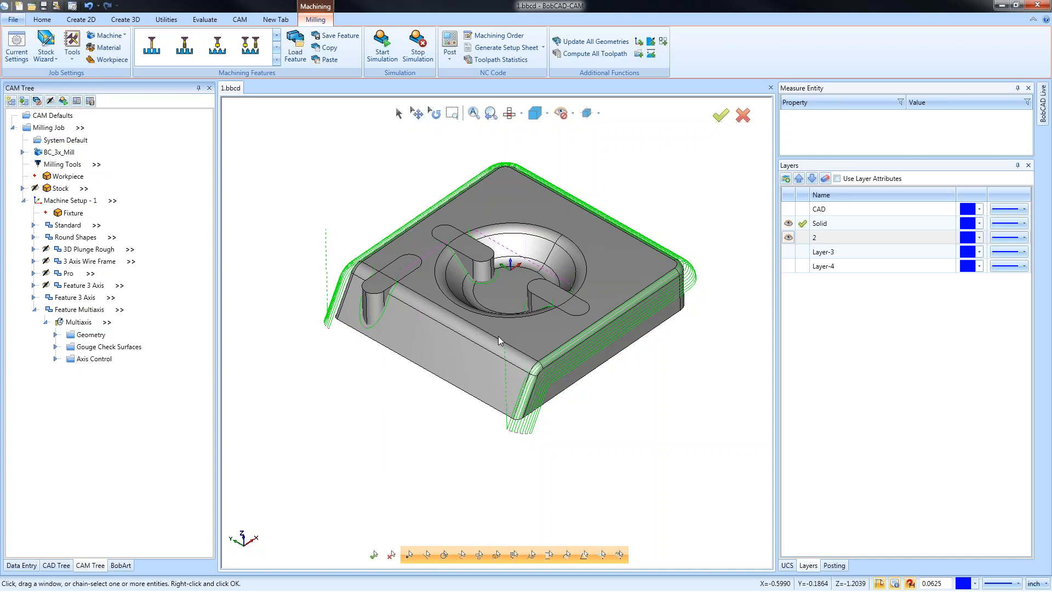
{"action": "middle_click_drag", "start_coordinate": [466, 371], "coordinate": [470, 367]}
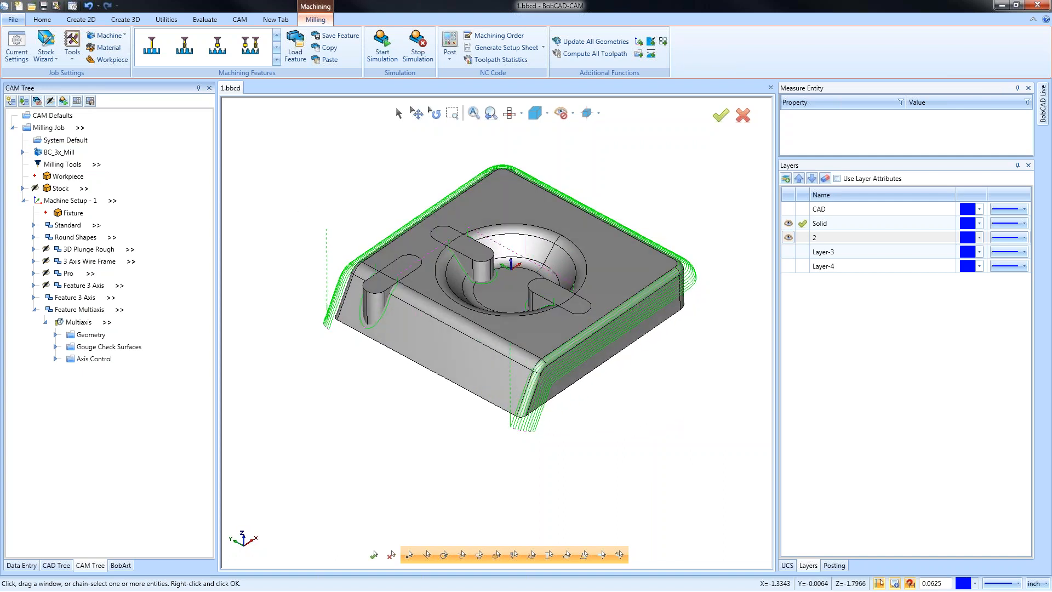
Collapse the Multiaxis feature, expand the Standard feature and blank all toolpaths of Machine Setup - 1.
{"action": "left_click", "coordinate": [80, 309]}
{"action": "left_click", "coordinate": [34, 309]}
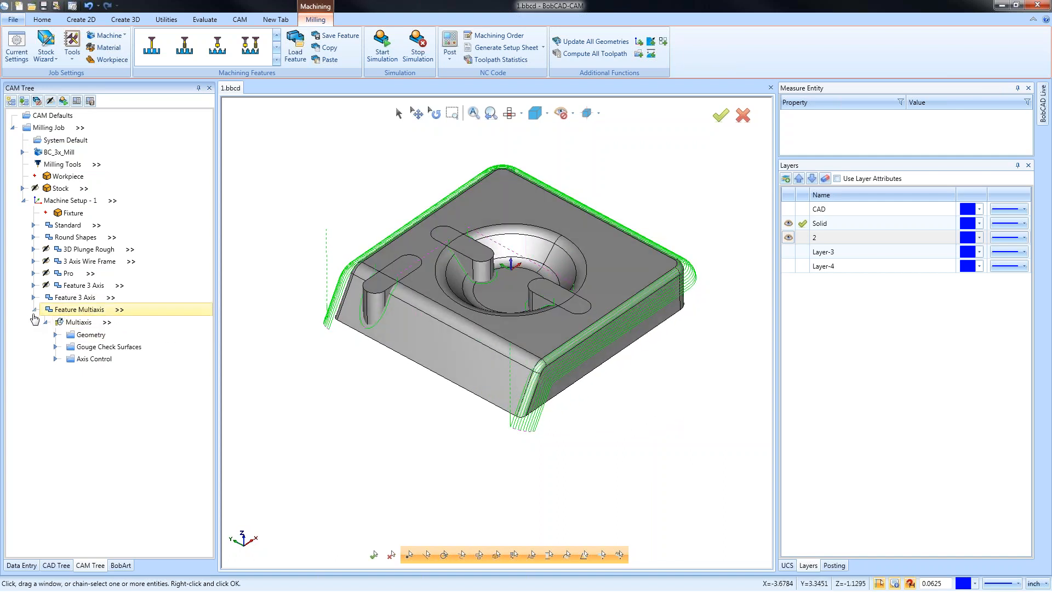
{"action": "left_click", "coordinate": [47, 224]}
{"action": "left_click", "coordinate": [34, 224]}
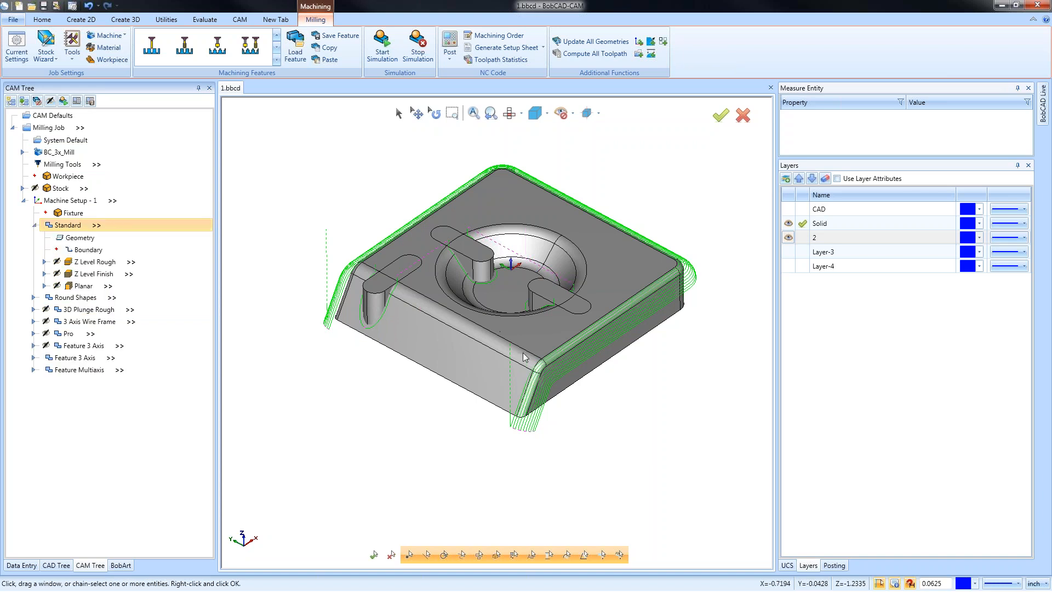
{"action": "middle_click_drag", "start_coordinate": [526, 357], "coordinate": [568, 357]}
{"action": "right_click", "coordinate": [80, 201]}
{"action": "left_click", "coordinate": [130, 463]}
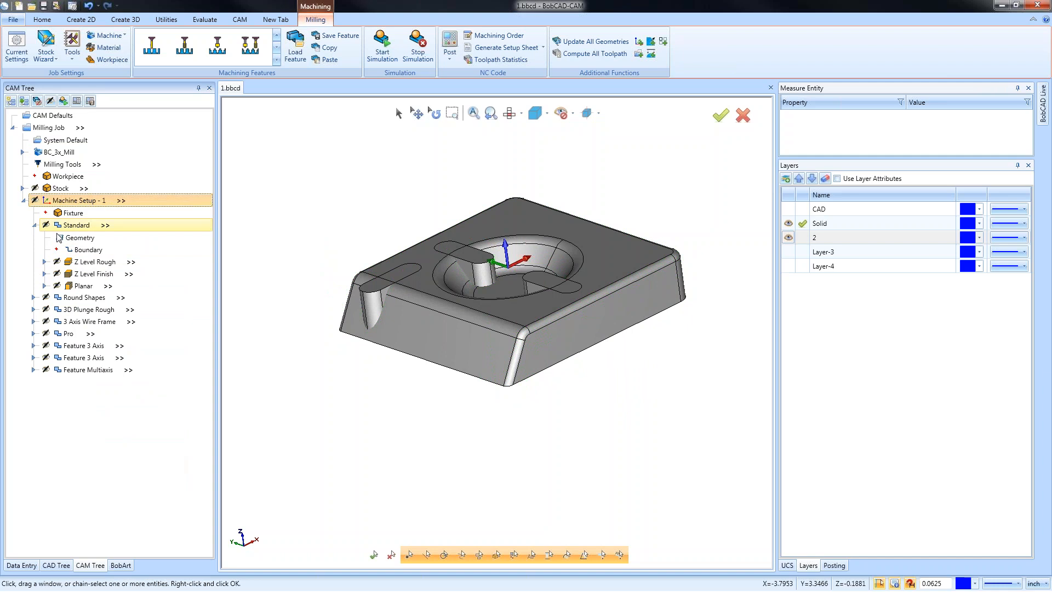
Replace the Standard feature's geometry with all faces of the part and the slot-shaped bodies.
{"action": "right_click", "coordinate": [82, 240]}
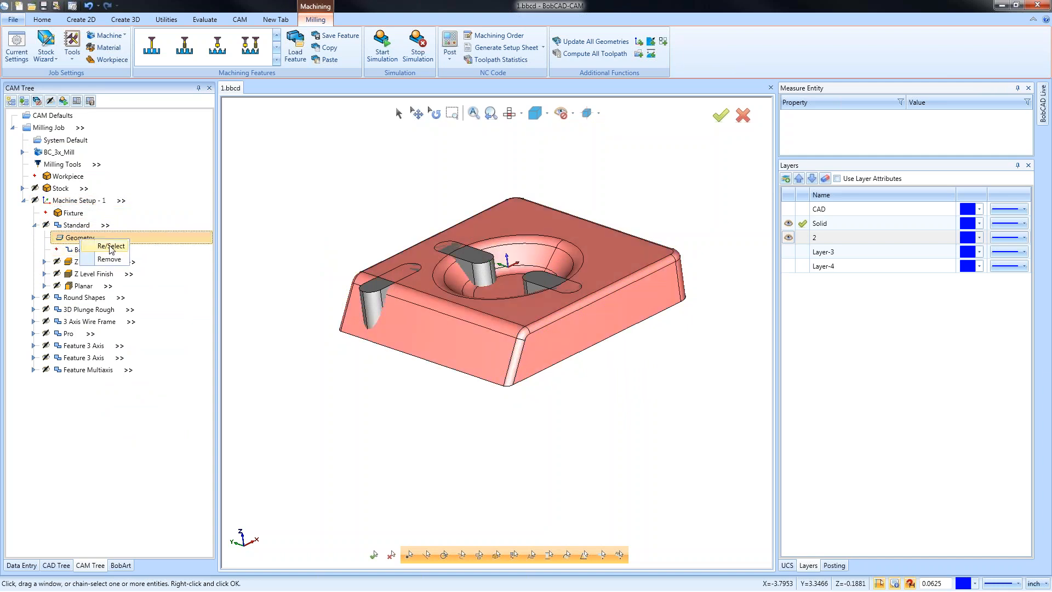
{"action": "left_click", "coordinate": [111, 247]}
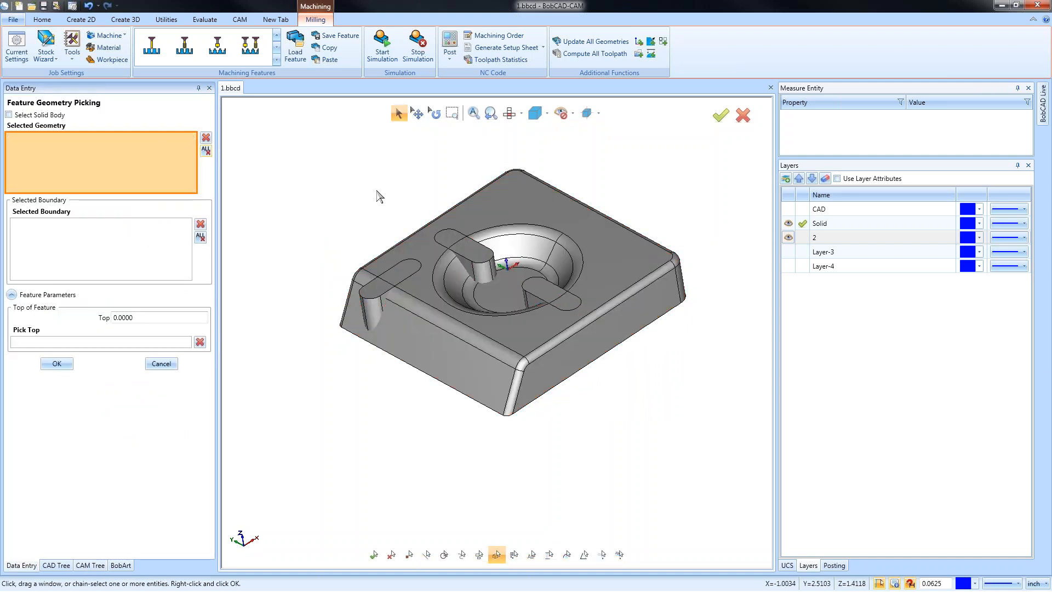
{"action": "left_click_drag", "start_coordinate": [331, 155], "coordinate": [718, 502]}
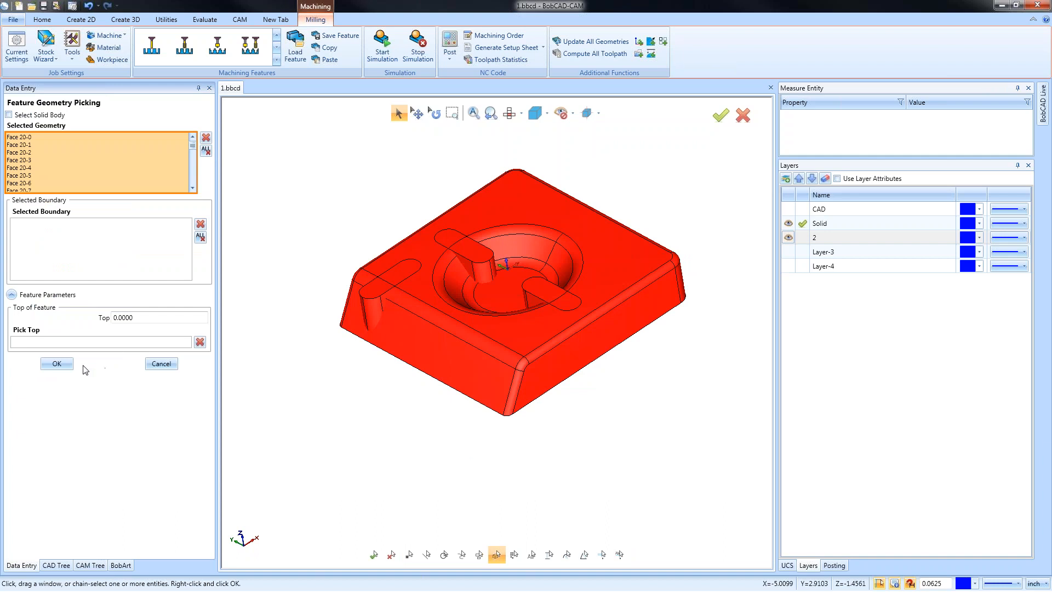
{"action": "left_click", "coordinate": [56, 363]}
Recompute the Z Level Rough toolpath and inspect it around the slot-shaped bodies.
{"action": "right_click", "coordinate": [90, 262]}
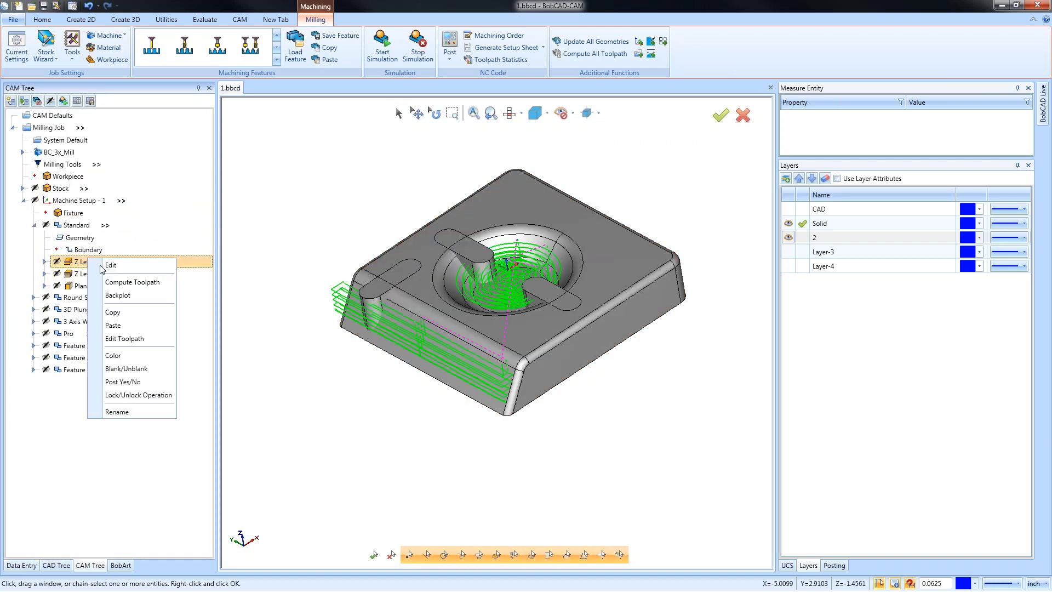
{"action": "left_click", "coordinate": [134, 283]}
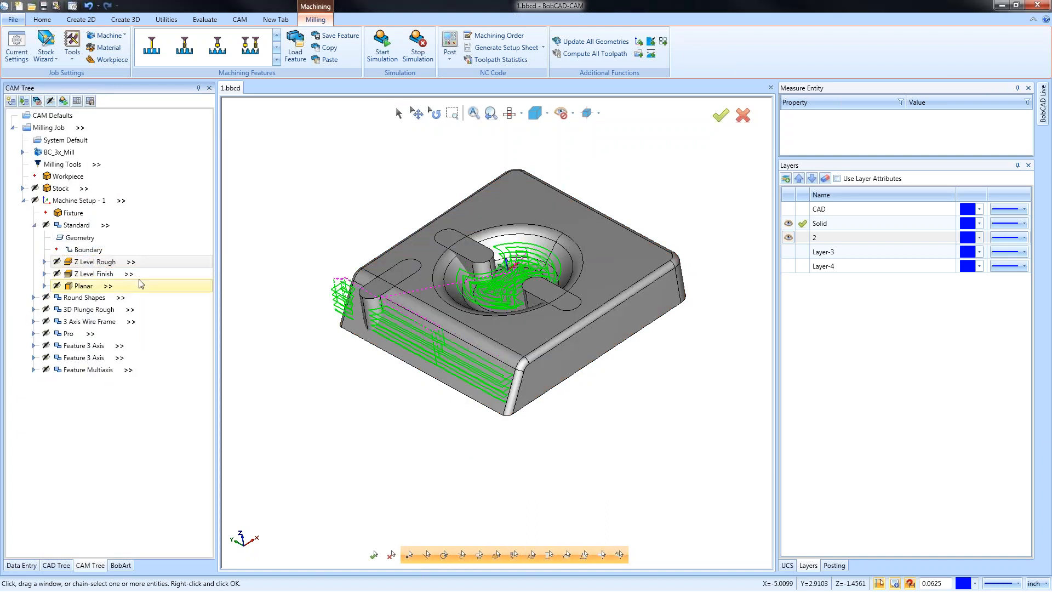
{"action": "middle_click_drag", "start_coordinate": [530, 368], "coordinate": [569, 378]}
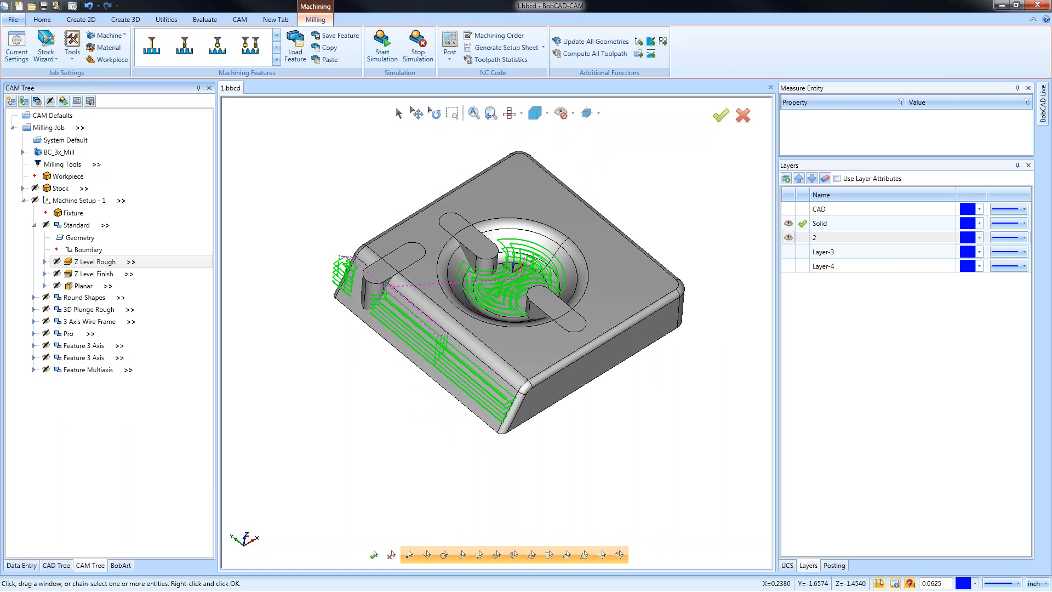
Recompute the Z Level Finish toolpath and inspect it along the part walls and the slot-shaped bodies.
{"action": "left_click", "coordinate": [92, 275]}
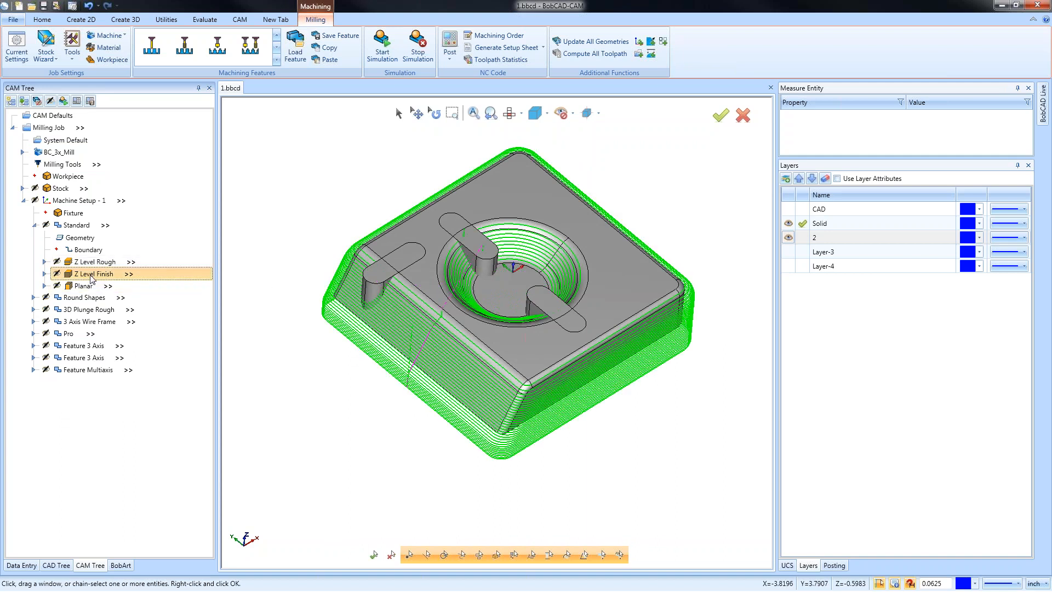
{"action": "right_click", "coordinate": [91, 278]}
{"action": "left_click", "coordinate": [112, 299]}
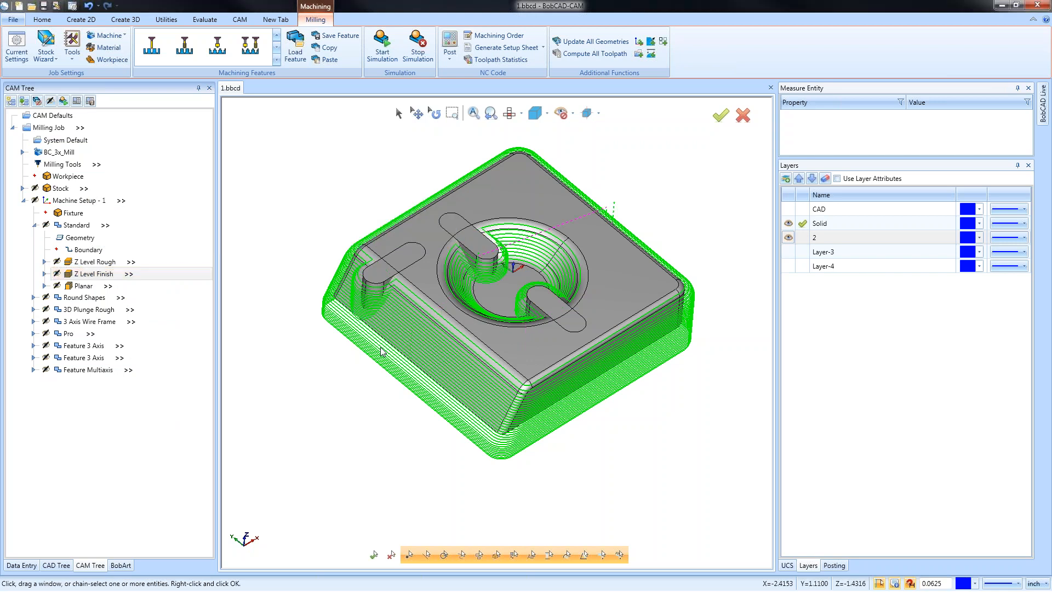
{"action": "middle_click_drag", "start_coordinate": [490, 338], "coordinate": [565, 375]}
Recompute the Planar toolpath and inspect it up close where the slot-shaped bodies meet the bowl and the sloped side.
{"action": "left_click", "coordinate": [82, 285]}
{"action": "right_click", "coordinate": [83, 285]}
{"action": "left_click", "coordinate": [121, 311]}
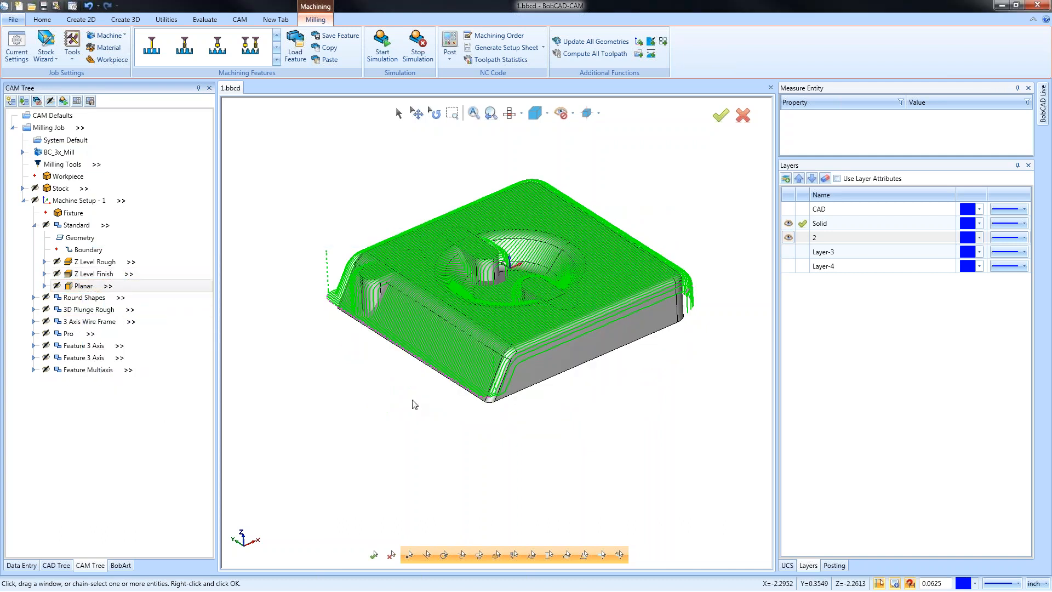
{"action": "middle_click_drag", "start_coordinate": [508, 364], "coordinate": [581, 404]}
{"action": "scroll", "coordinate": [538, 291], "scroll_direction": "up", "scroll_amount": 5}
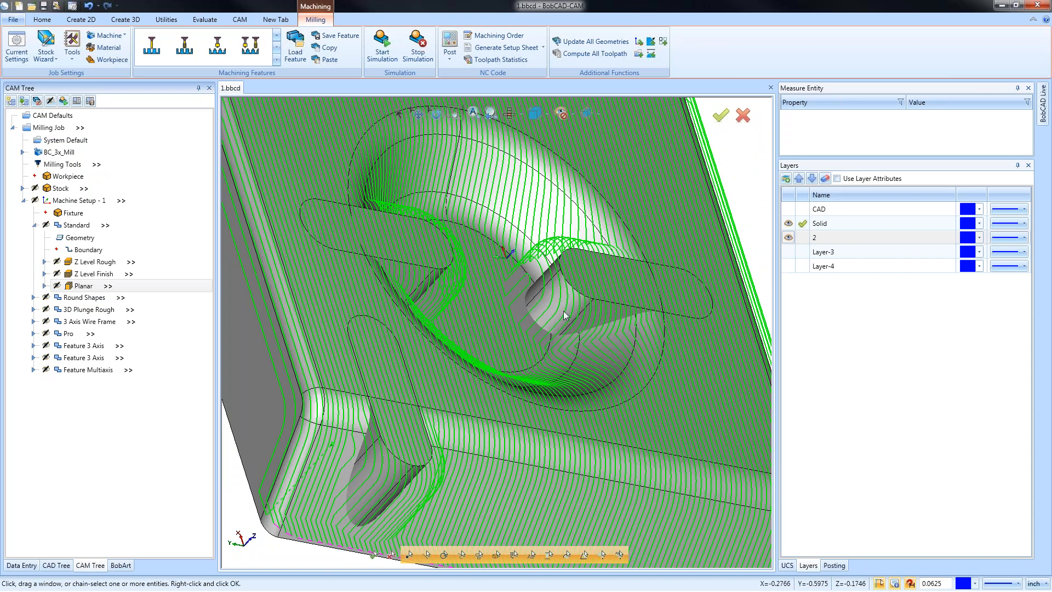
{"action": "scroll", "coordinate": [564, 312], "scroll_direction": "down", "scroll_amount": 5}
{"action": "middle_click_drag", "start_coordinate": [618, 455], "coordinate": [564, 415]}
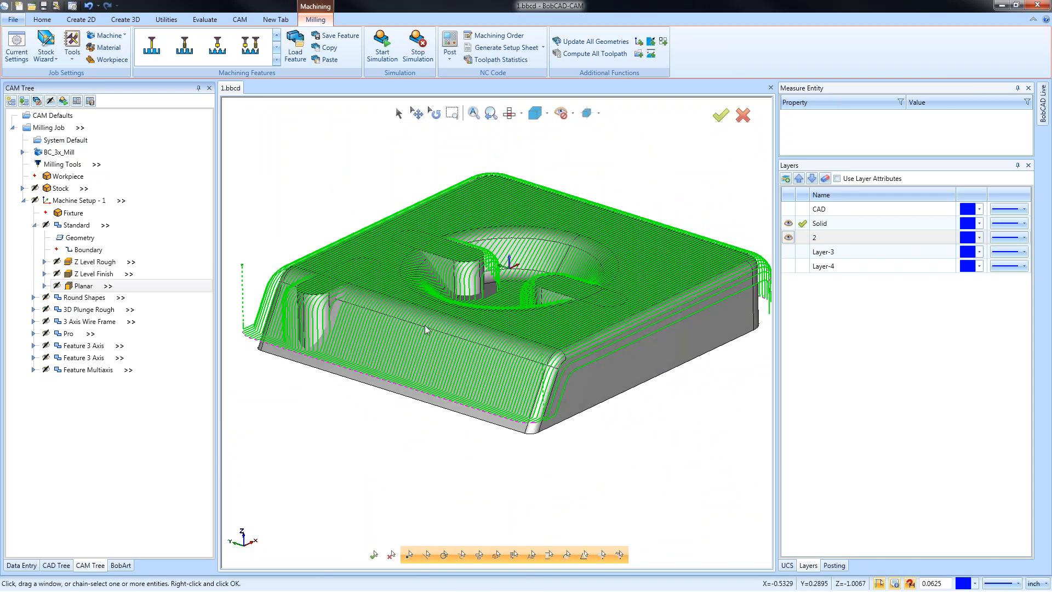
{"action": "scroll", "coordinate": [426, 324], "scroll_direction": "down", "scroll_amount": 2}
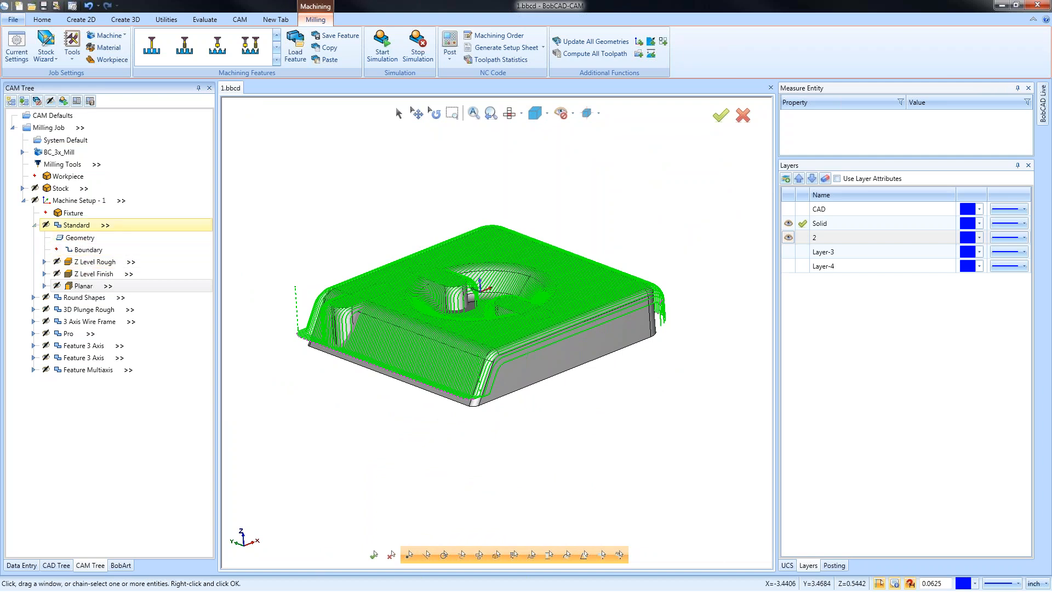
Replace the Round Shapes feature's geometry with all faces of the part and the slot-shaped bodies.
{"action": "left_click", "coordinate": [34, 225]}
{"action": "left_click", "coordinate": [34, 237]}
{"action": "left_click", "coordinate": [79, 252]}
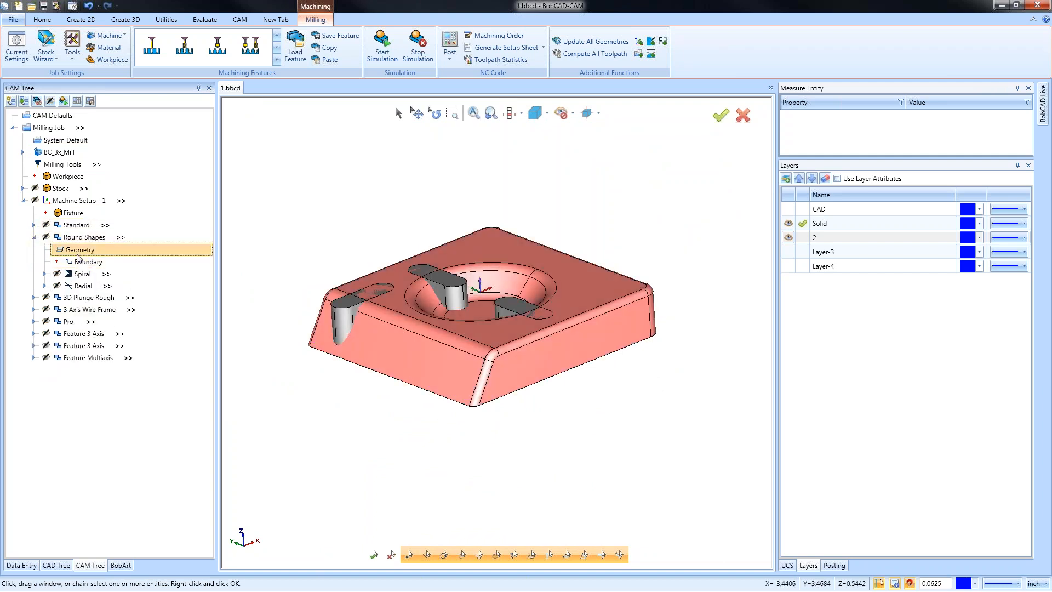
{"action": "right_click", "coordinate": [80, 255]}
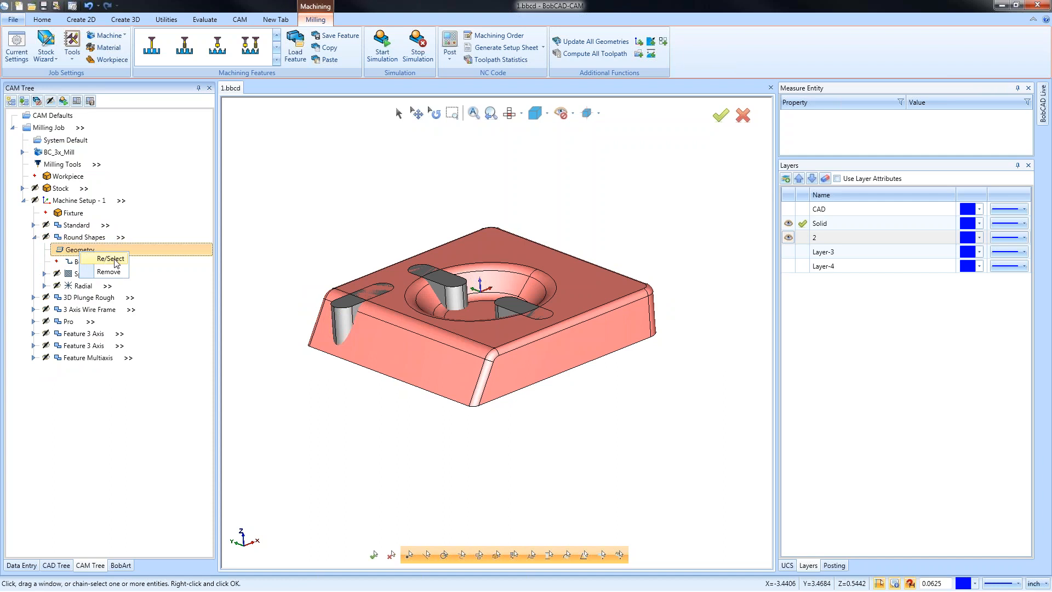
{"action": "left_click", "coordinate": [112, 259]}
{"action": "left_click", "coordinate": [206, 150]}
{"action": "left_click_drag", "start_coordinate": [276, 170], "coordinate": [685, 479]}
{"action": "left_click", "coordinate": [58, 364]}
Recompute the Spiral and Radial toolpaths of the Round Shapes feature and inspect them where the slot-shaped bodies enter the bowl.
{"action": "right_click", "coordinate": [80, 274]}
{"action": "left_click", "coordinate": [115, 297]}
{"action": "middle_click_drag", "start_coordinate": [496, 359], "coordinate": [512, 413]}
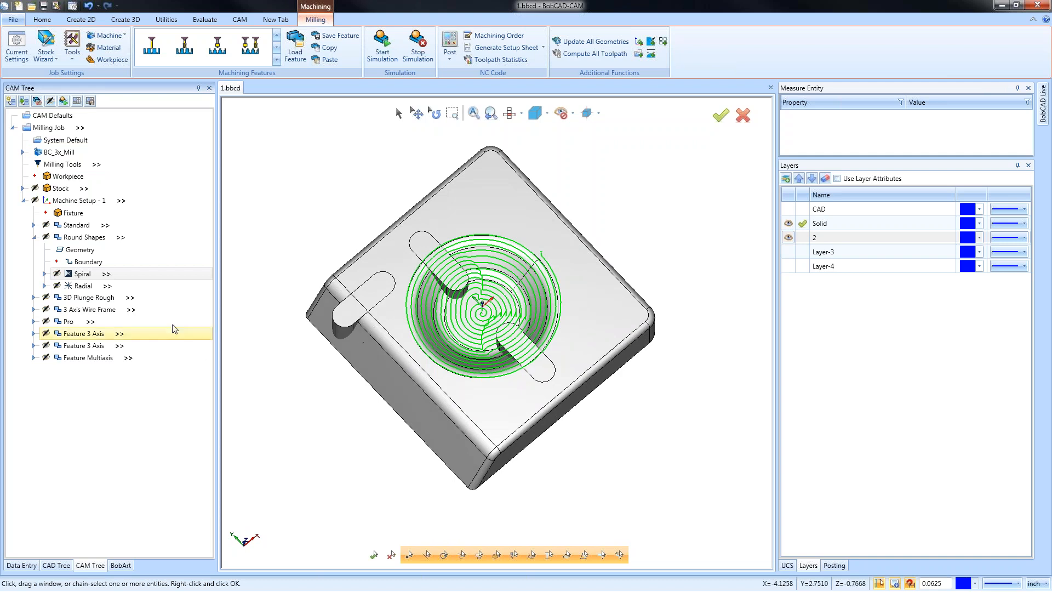
{"action": "right_click", "coordinate": [80, 285]}
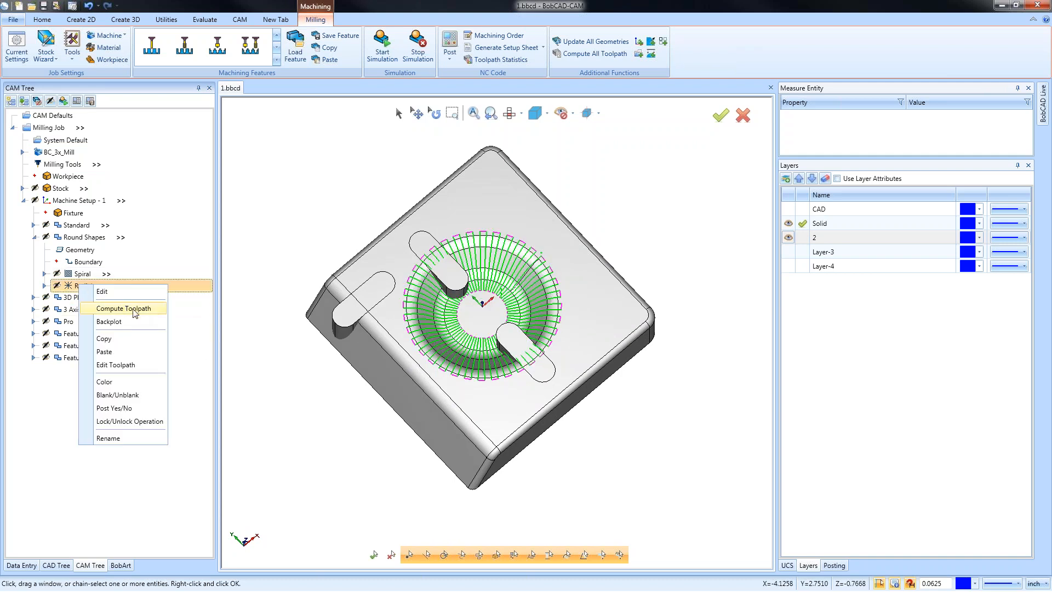
{"action": "left_click", "coordinate": [124, 308]}
{"action": "middle_click_drag", "start_coordinate": [491, 426], "coordinate": [593, 425]}
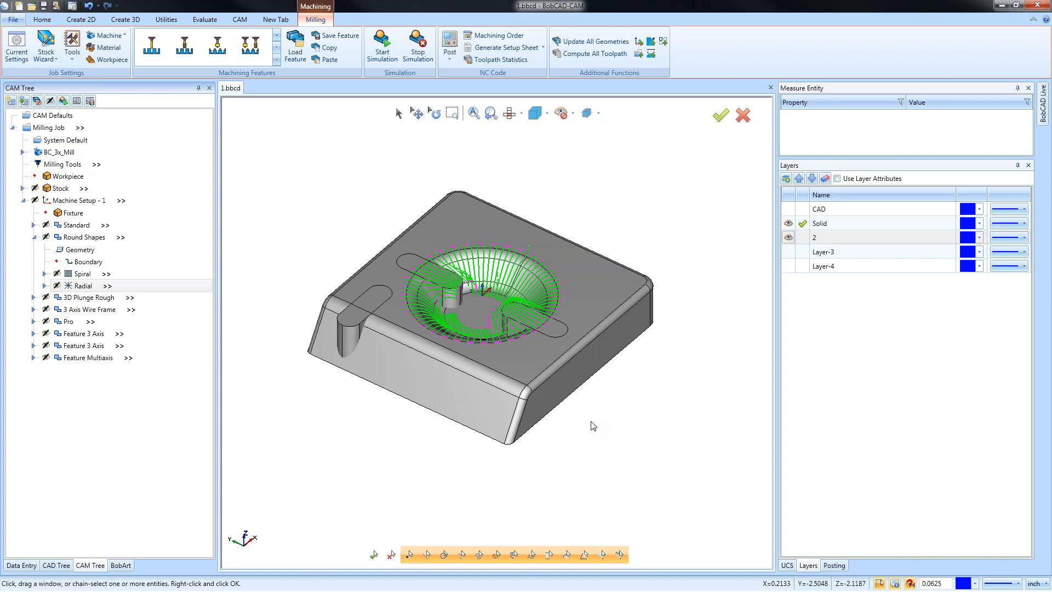
Replace the 3D Plunge Rough feature's geometry with all faces of the part and the slot-shaped bodies.
{"action": "left_click", "coordinate": [35, 237]}
{"action": "left_click", "coordinate": [33, 249]}
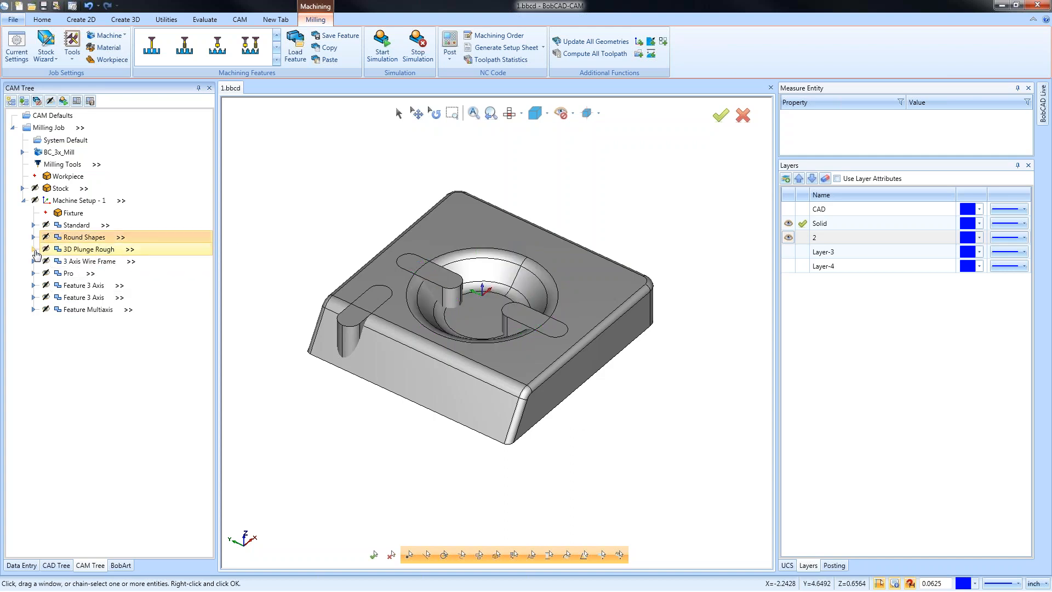
{"action": "double_click", "coordinate": [75, 263]}
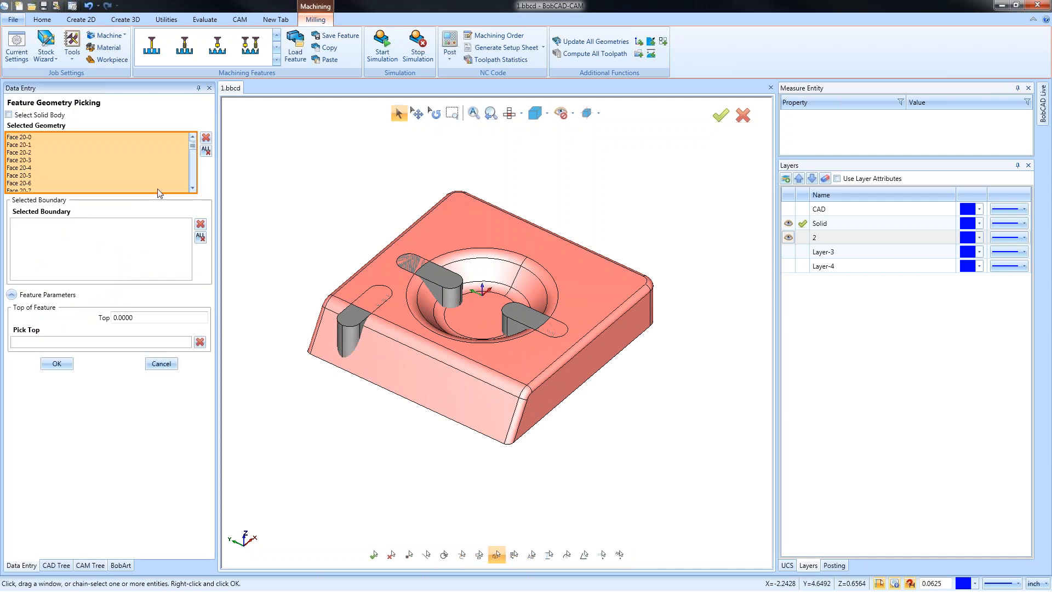
{"action": "left_click", "coordinate": [206, 150]}
{"action": "left_click_drag", "start_coordinate": [277, 172], "coordinate": [719, 503]}
{"action": "left_click", "coordinate": [57, 364]}
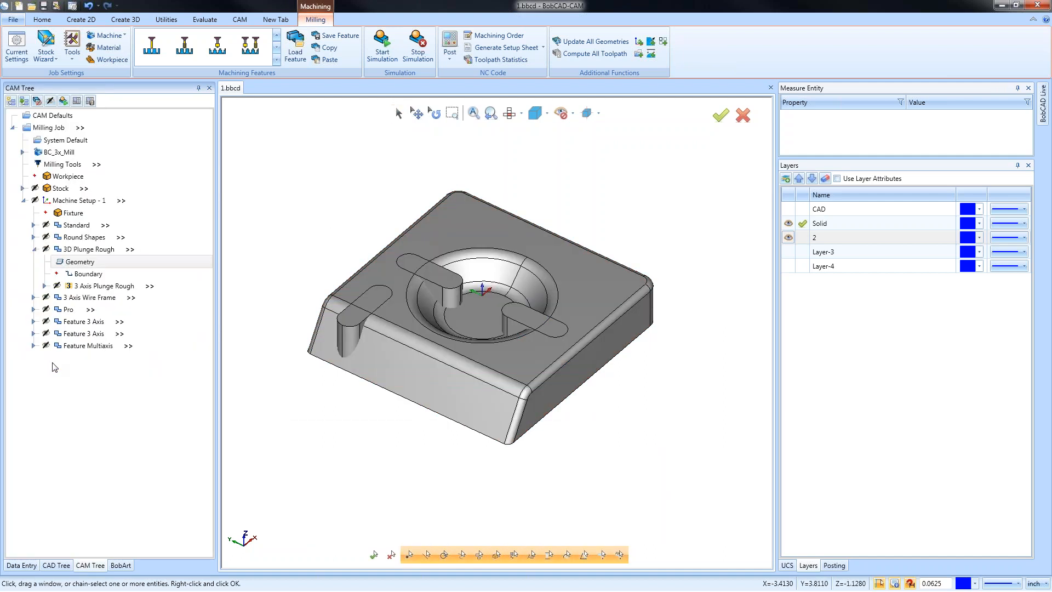
Recompute the 3 Axis Plunge Rough toolpath and collapse its feature.
{"action": "right_click", "coordinate": [98, 287]}
{"action": "left_click", "coordinate": [138, 314]}
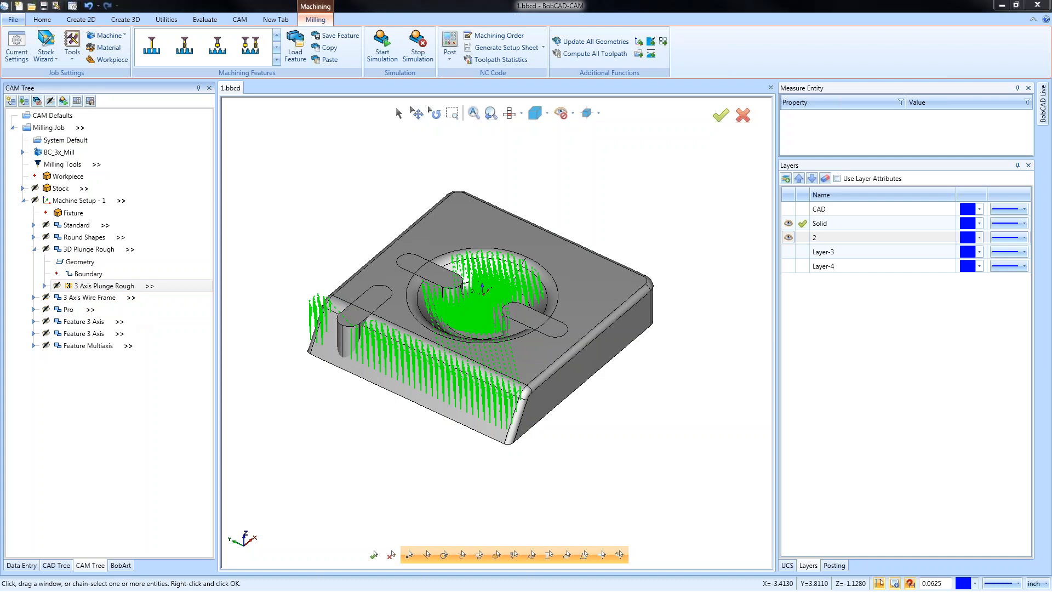
{"action": "left_click", "coordinate": [35, 250]}
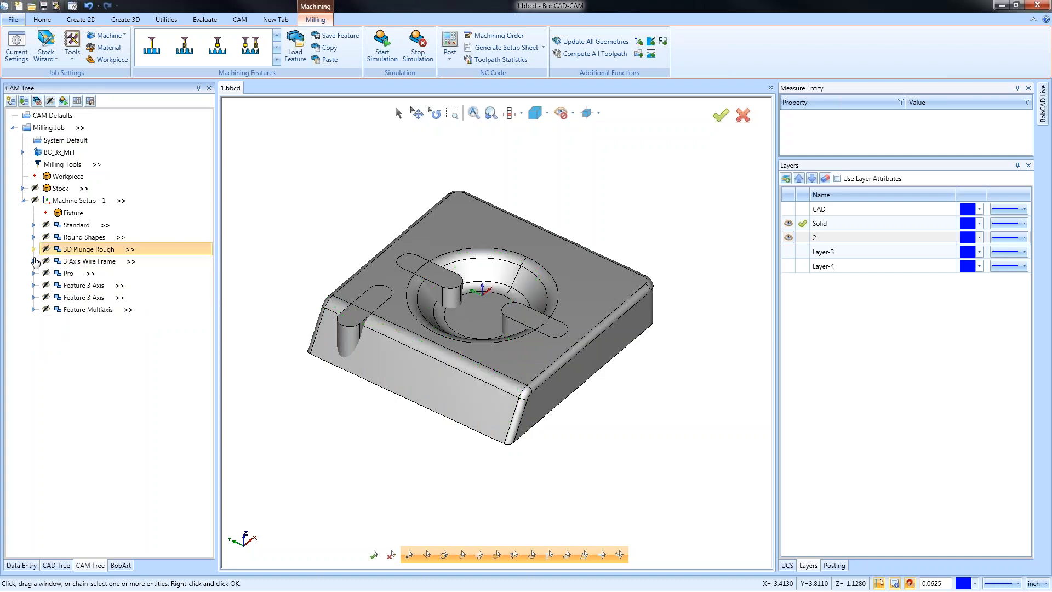
Inspect the 3D Engrave Rough toolpath of the 3 Axis Wire Frame feature on the part with layer 2 hidden.
{"action": "left_click", "coordinate": [34, 262]}
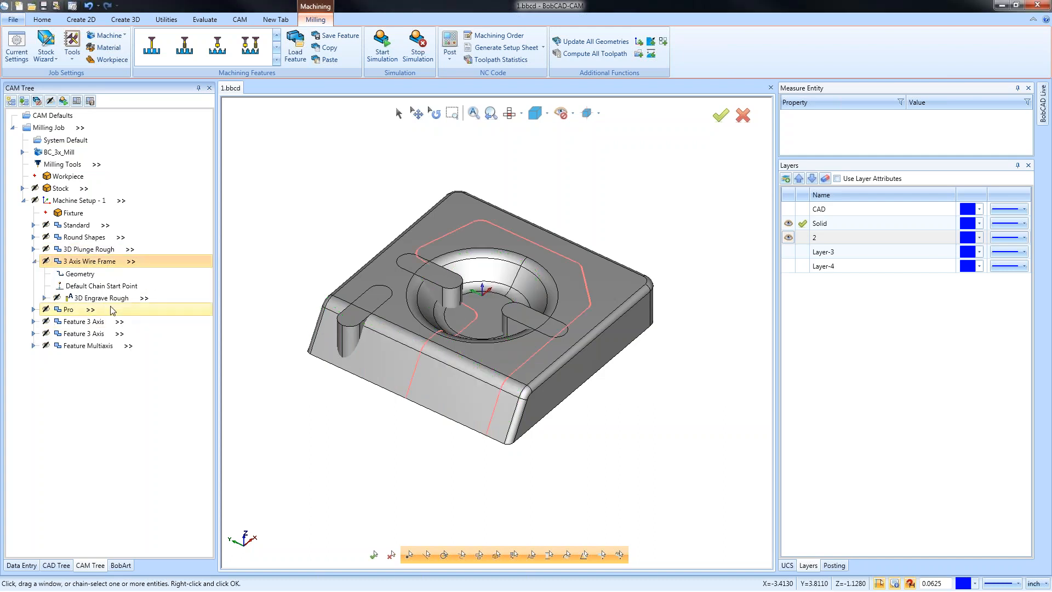
{"action": "left_click", "coordinate": [100, 298]}
{"action": "mouse_move", "coordinate": [485, 432]}
{"action": "middle_mouse_down"}
{"action": "mouse_move", "coordinate": [486, 401]}
{"action": "mouse_move", "coordinate": [442, 409]}
{"action": "mouse_move", "coordinate": [471, 425]}
{"action": "mouse_move", "coordinate": [585, 422]}
{"action": "mouse_move", "coordinate": [482, 430]}
{"action": "middle_mouse_up"}
{"action": "left_click", "coordinate": [788, 241]}
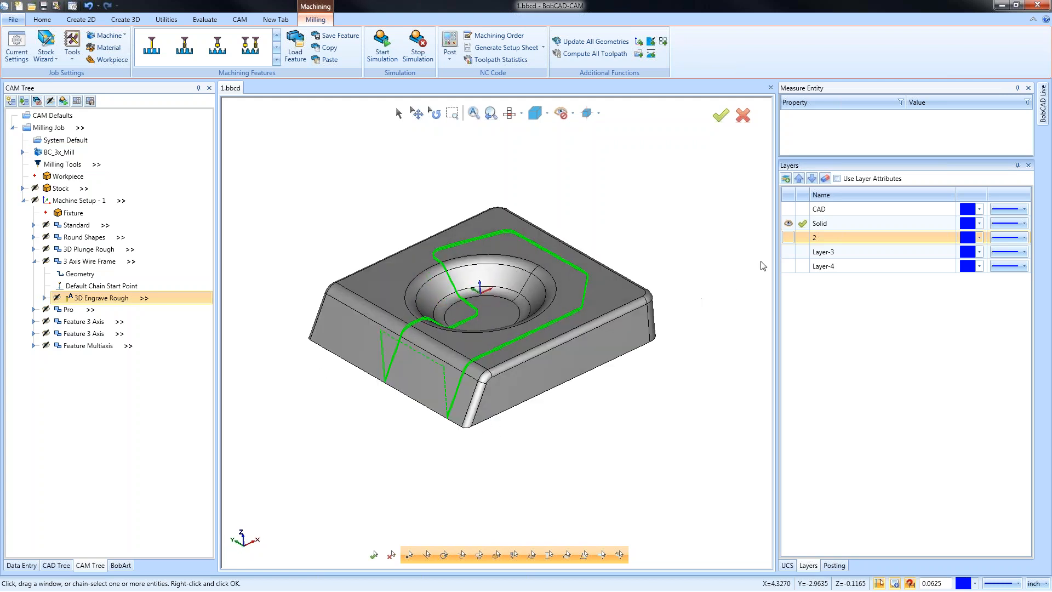
{"action": "left_click", "coordinate": [34, 262]}
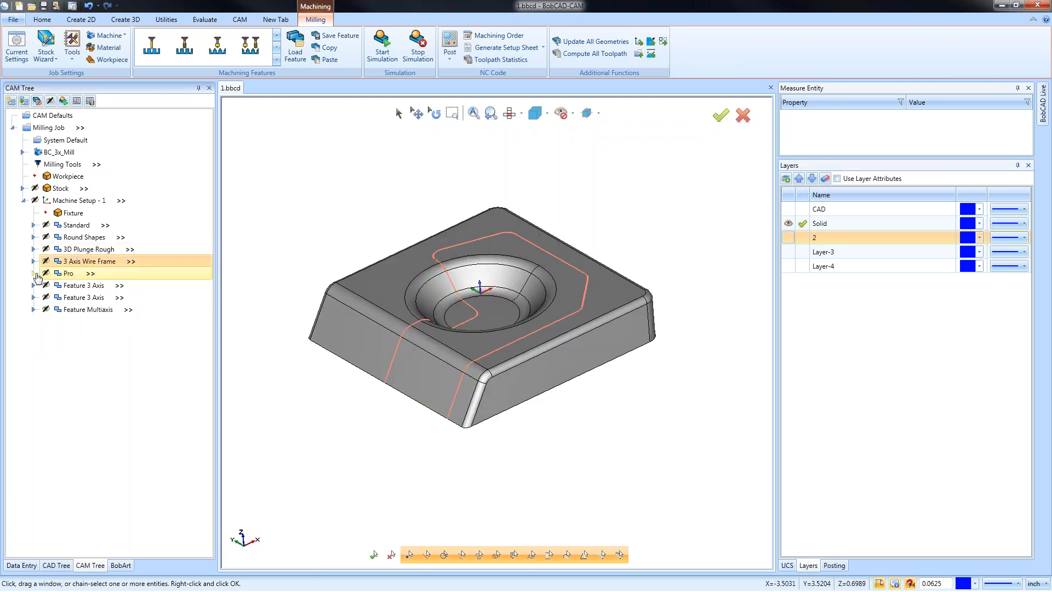
Review the Pro feature's Advanced Rough, Advanced Z Level Finish and Advanced Planar toolpaths one after another.
{"action": "left_click", "coordinate": [34, 273]}
{"action": "left_click", "coordinate": [98, 310]}
{"action": "middle_click_drag", "start_coordinate": [504, 383], "coordinate": [641, 425]}
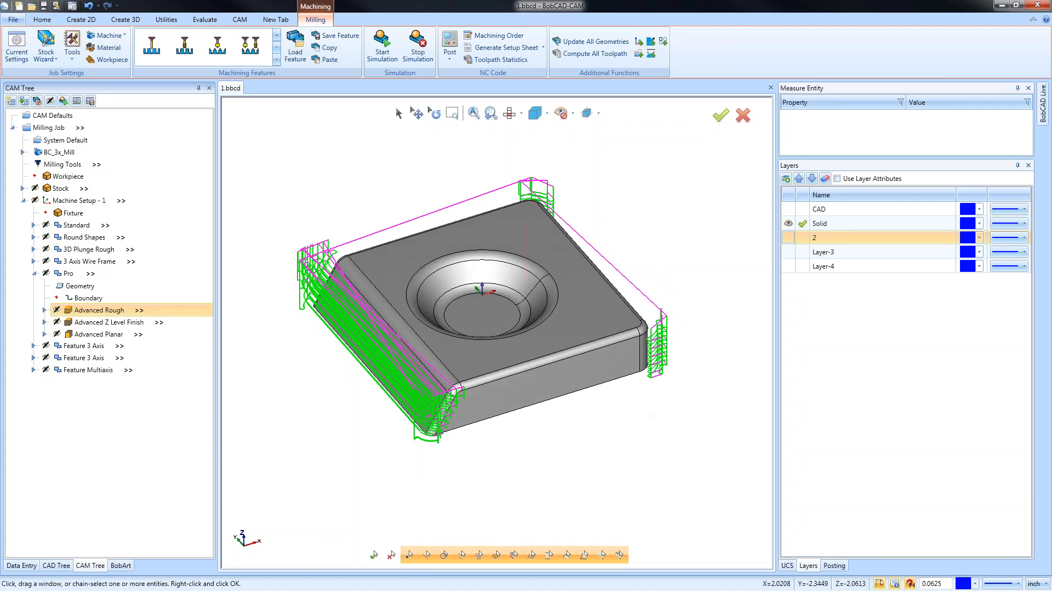
{"action": "left_click", "coordinate": [114, 323]}
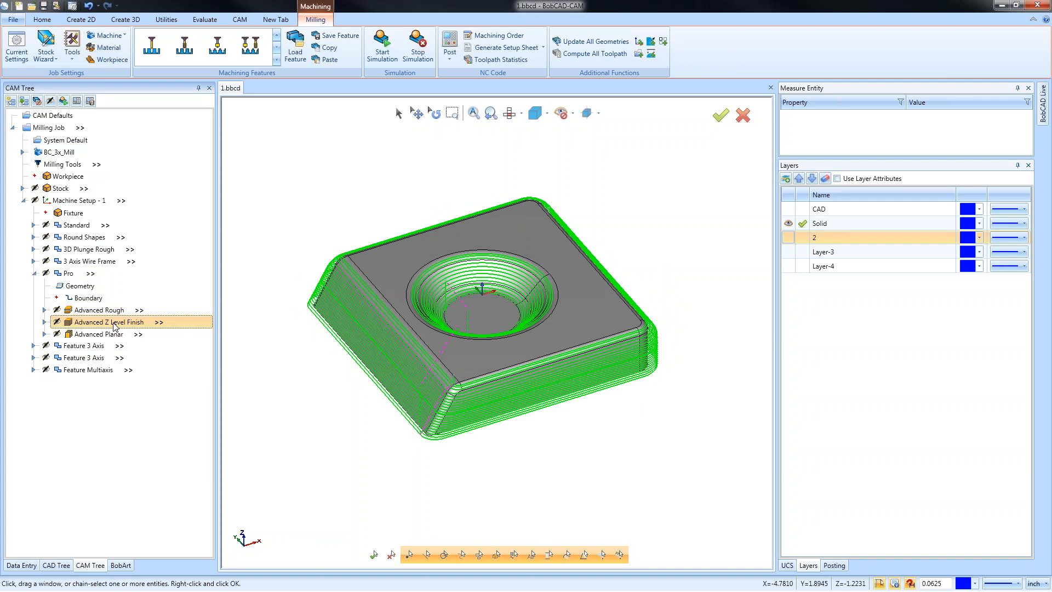
{"action": "middle_click_drag", "start_coordinate": [508, 406], "coordinate": [534, 403]}
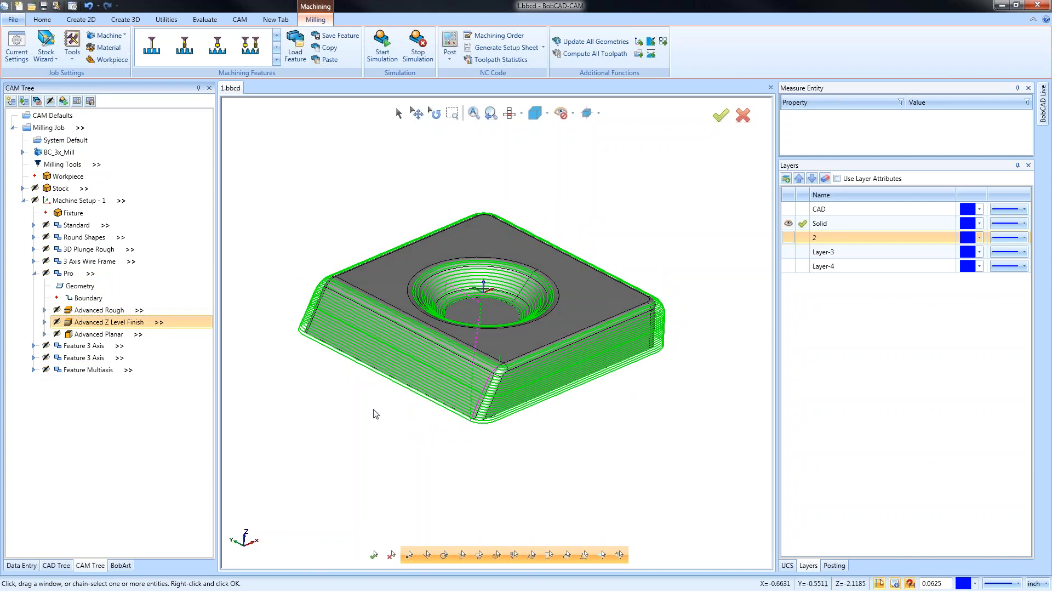
{"action": "left_click", "coordinate": [189, 334]}
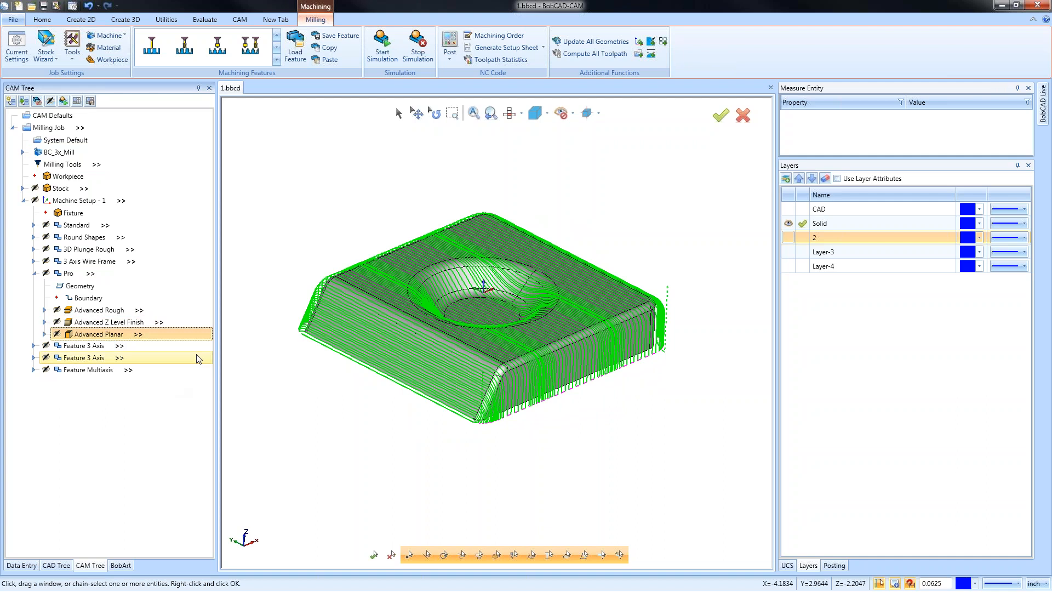
{"action": "left_click", "coordinate": [33, 273]}
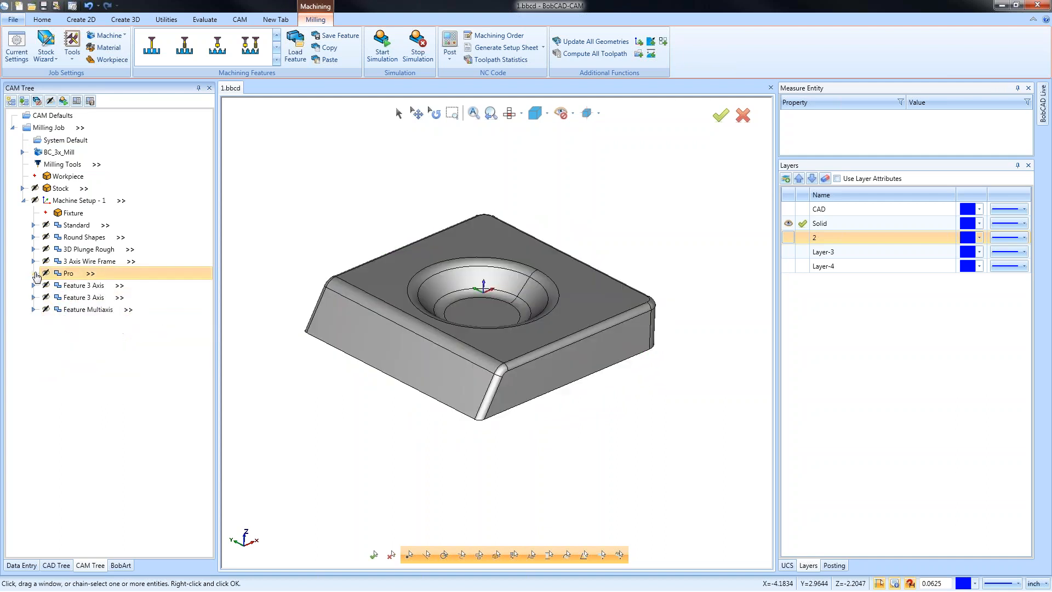
Display the Equidistant toolpath of the first Feature 3 Axis and make layer 2 visible.
{"action": "left_click", "coordinate": [33, 284]}
{"action": "left_click", "coordinate": [90, 322]}
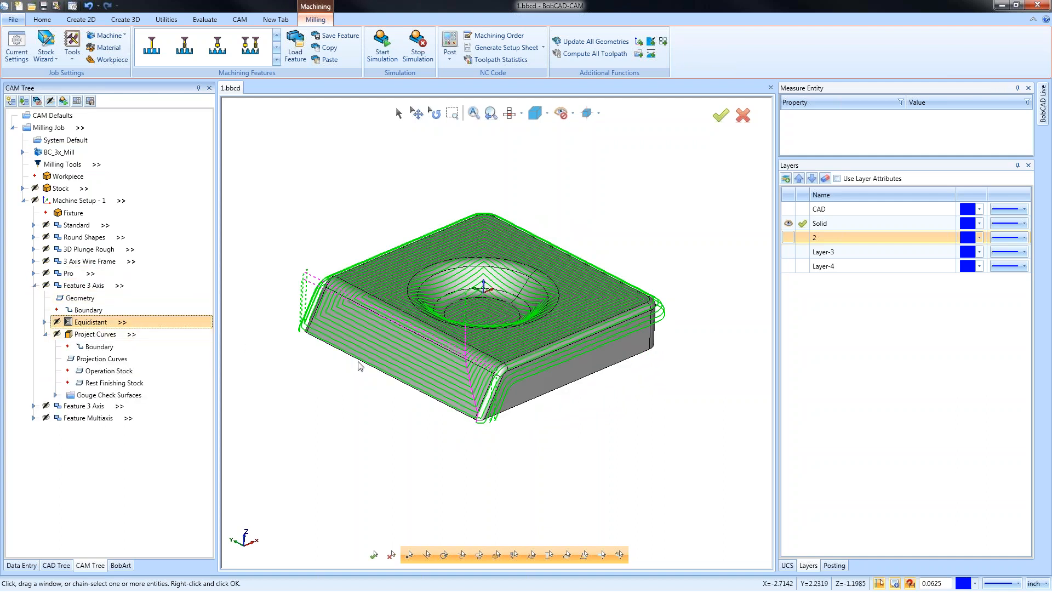
{"action": "left_click", "coordinate": [788, 237]}
Replace the first Feature 3 Axis geometry with all faces of the part and the slot-shaped bodies.
{"action": "right_click", "coordinate": [82, 299]}
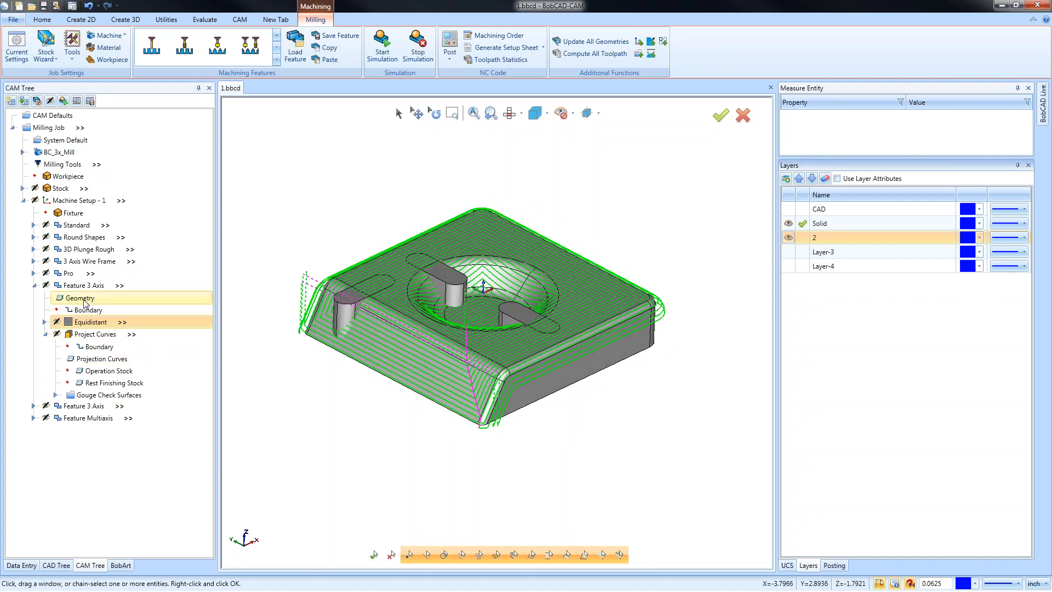
{"action": "left_click", "coordinate": [124, 309]}
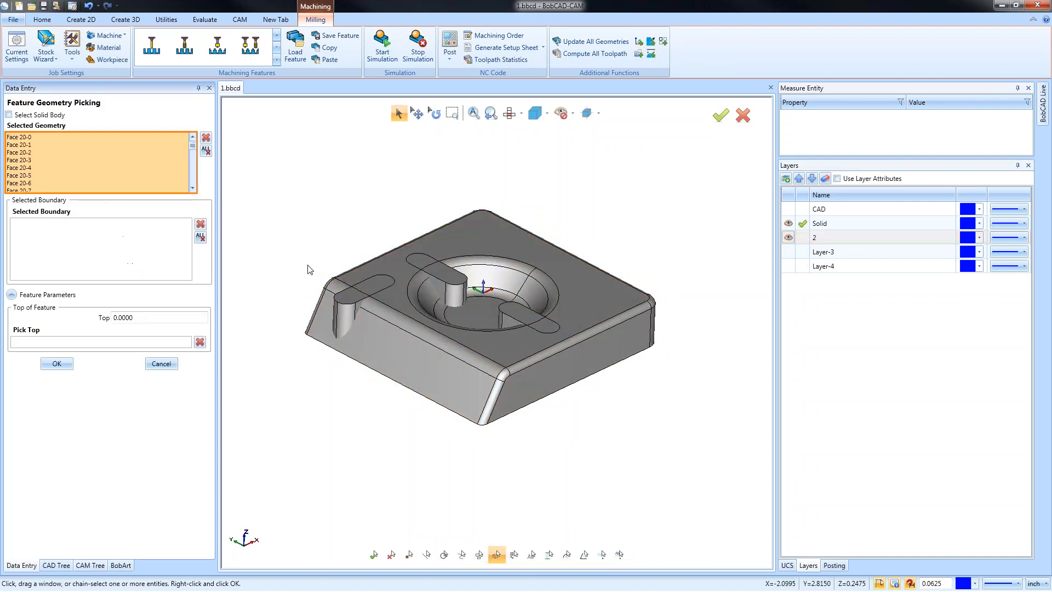
{"action": "left_click", "coordinate": [205, 152]}
{"action": "left_click_drag", "start_coordinate": [273, 179], "coordinate": [728, 509]}
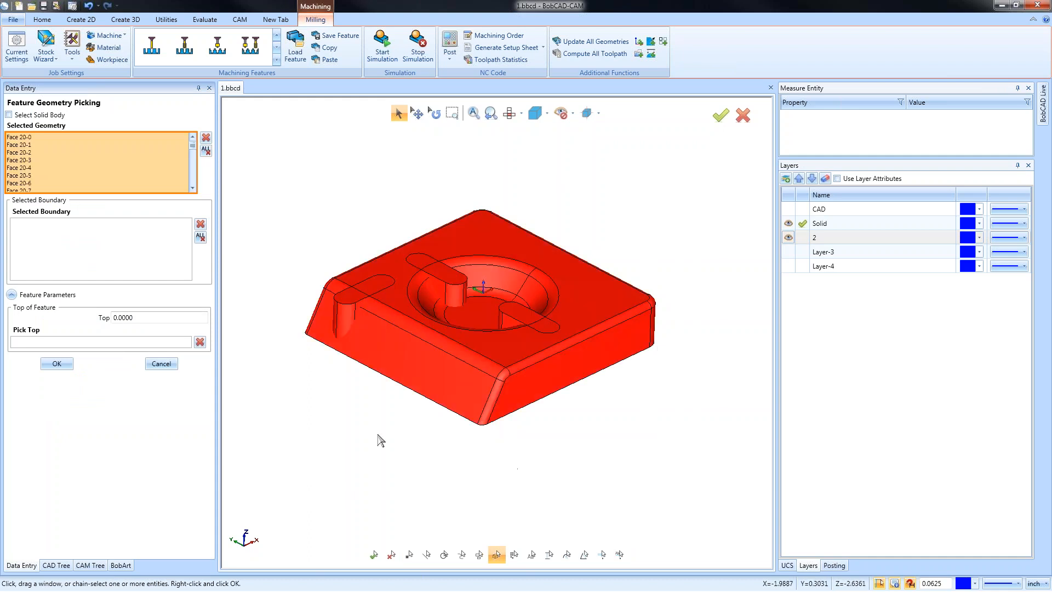
{"action": "left_click", "coordinate": [56, 363]}
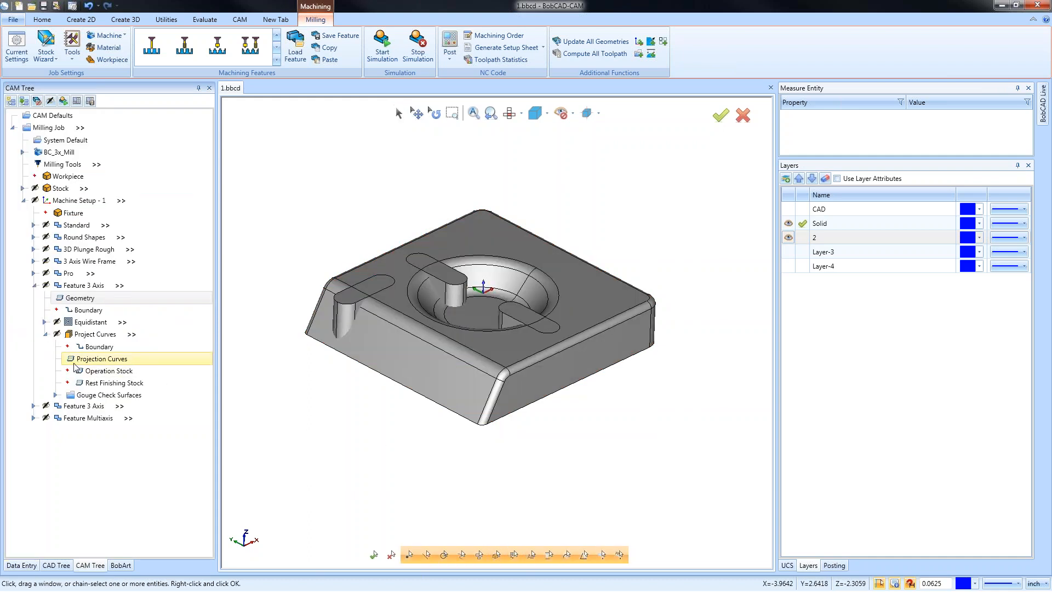
Recompute the Equidistant toolpath and inspect it around the slot-shaped bodies.
{"action": "right_click", "coordinate": [91, 323]}
{"action": "left_click", "coordinate": [137, 346]}
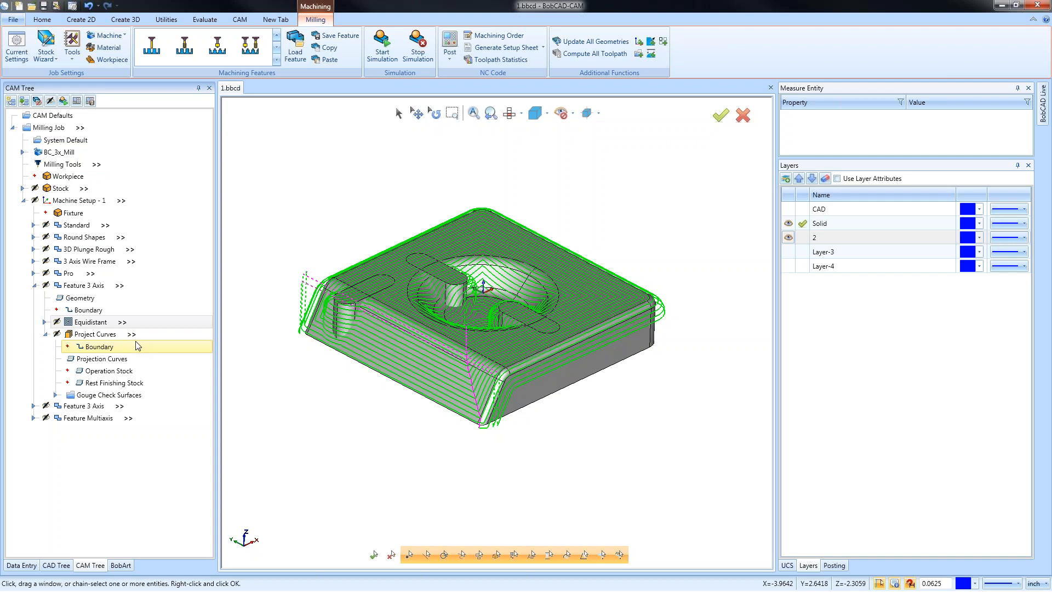
{"action": "mouse_move", "coordinate": [524, 340]}
{"action": "middle_mouse_down"}
{"action": "mouse_move", "coordinate": [530, 404]}
{"action": "mouse_move", "coordinate": [496, 430]}
{"action": "mouse_move", "coordinate": [479, 404]}
{"action": "mouse_move", "coordinate": [529, 344]}
{"action": "middle_mouse_up"}
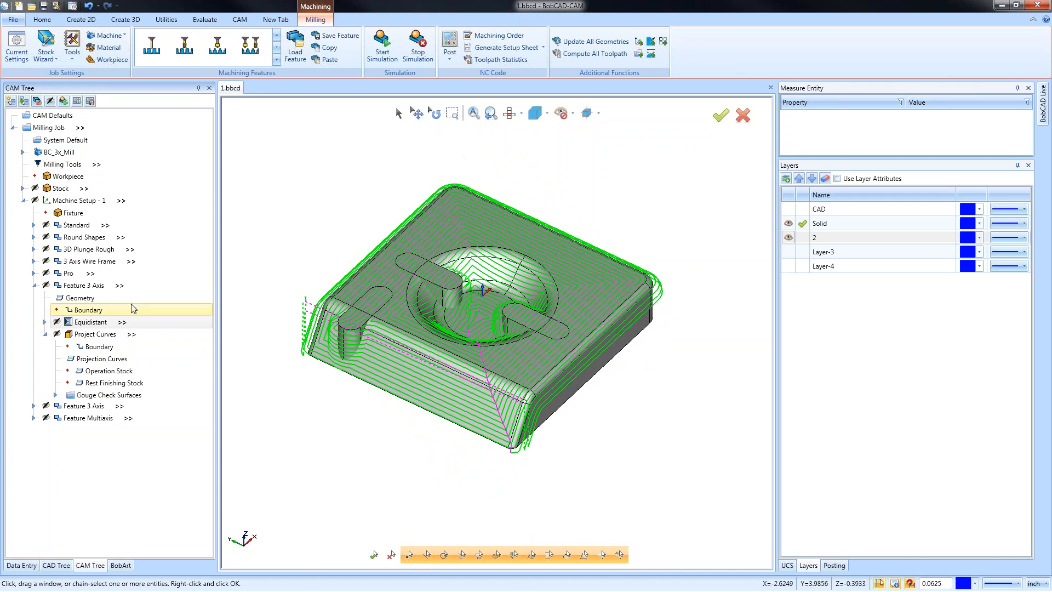
Replace the Project Curves operation's projection curves with a chain of three edges running up the front corner and along the adjoining upper edge.
{"action": "left_click", "coordinate": [83, 336]}
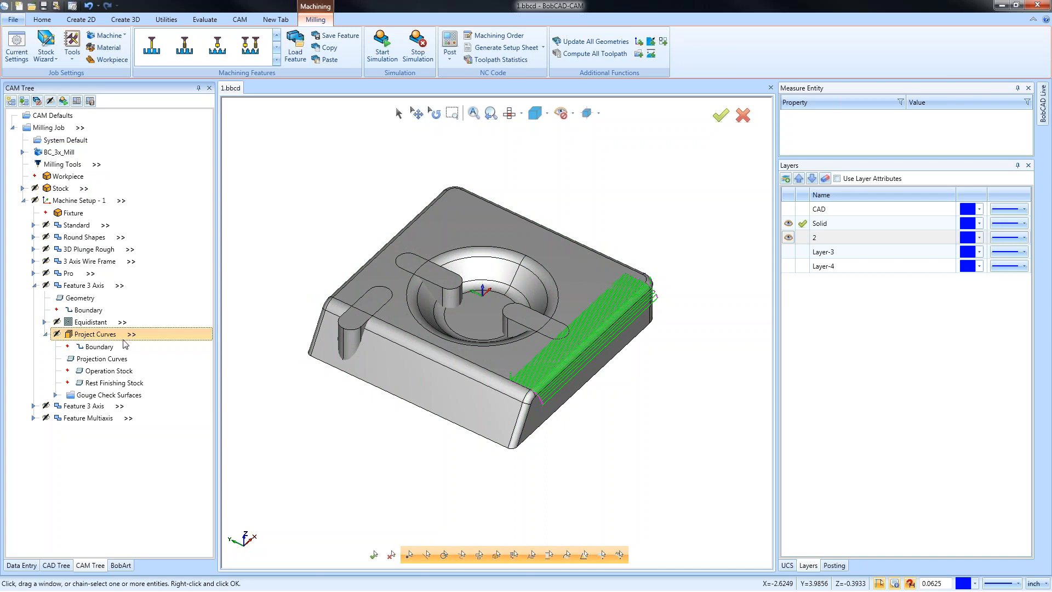
{"action": "right_click", "coordinate": [106, 361]}
{"action": "left_click", "coordinate": [132, 378]}
{"action": "right_click", "coordinate": [106, 362]}
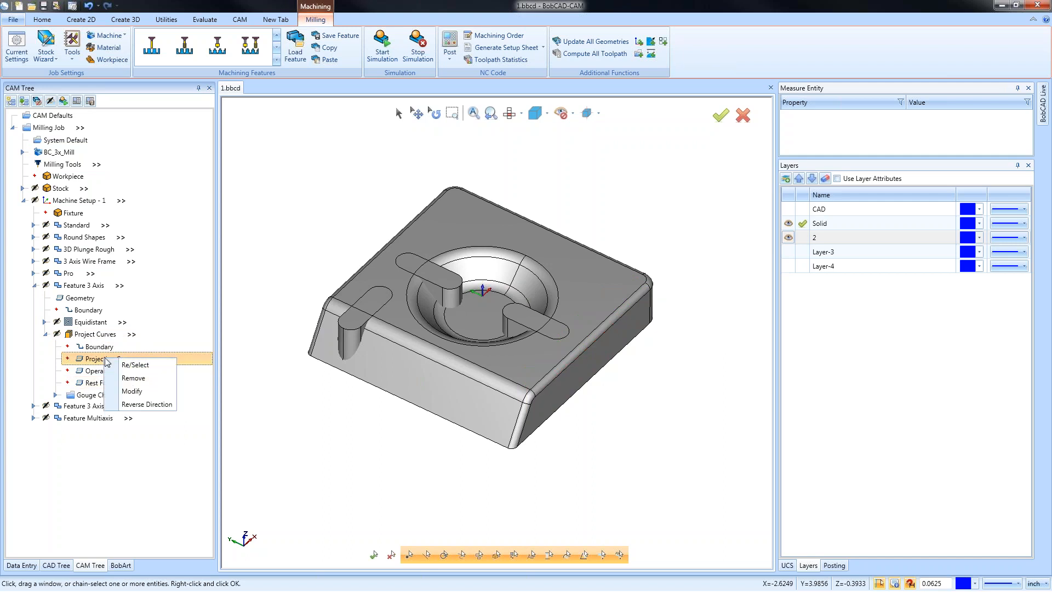
{"action": "left_click", "coordinate": [134, 364]}
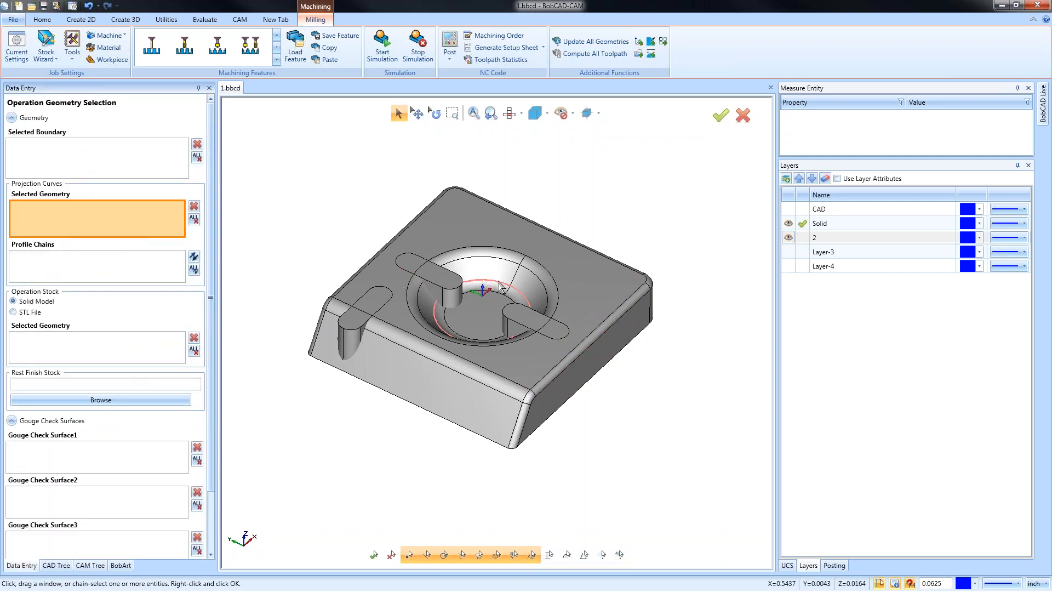
{"action": "left_click", "coordinate": [525, 403]}
{"action": "left_click", "coordinate": [526, 394]}
{"action": "left_click", "coordinate": [540, 380]}
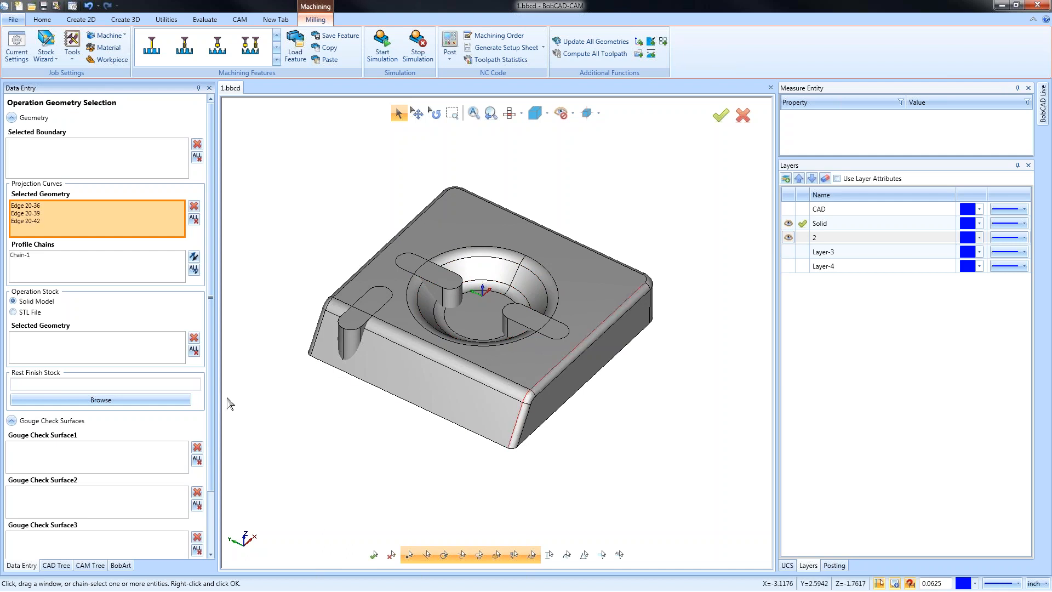
{"action": "scroll", "coordinate": [125, 422], "scroll_direction": "down", "scroll_amount": 1}
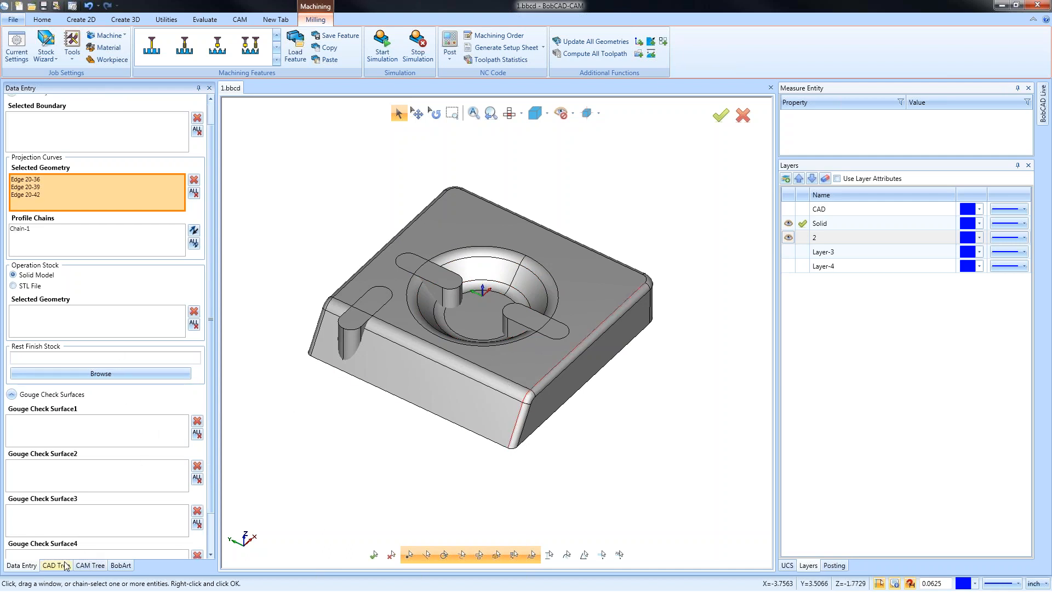
{"action": "left_click_drag", "start_coordinate": [212, 294], "coordinate": [215, 443]}
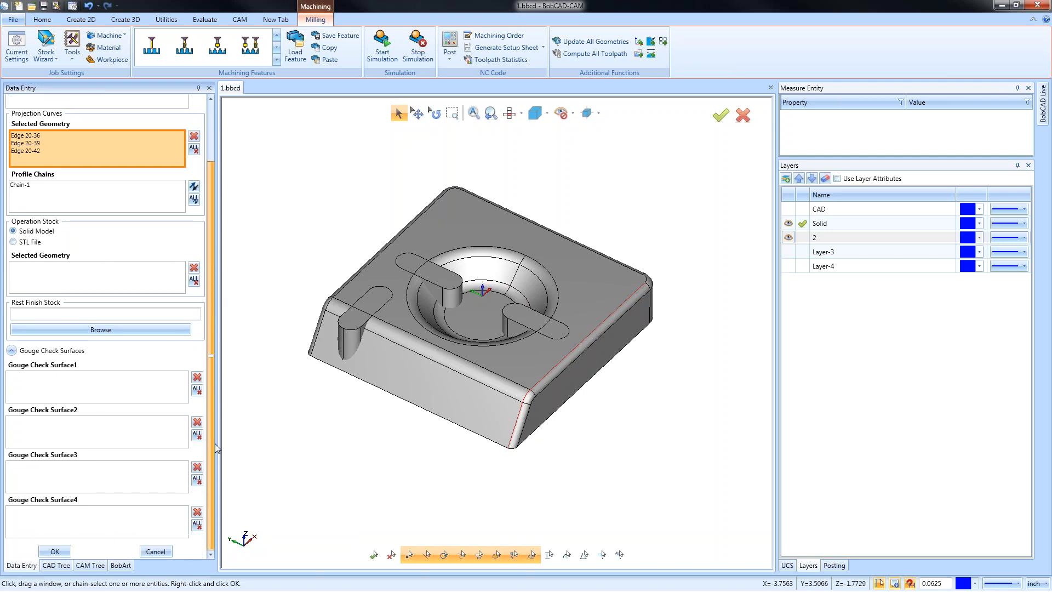
{"action": "left_click", "coordinate": [55, 551]}
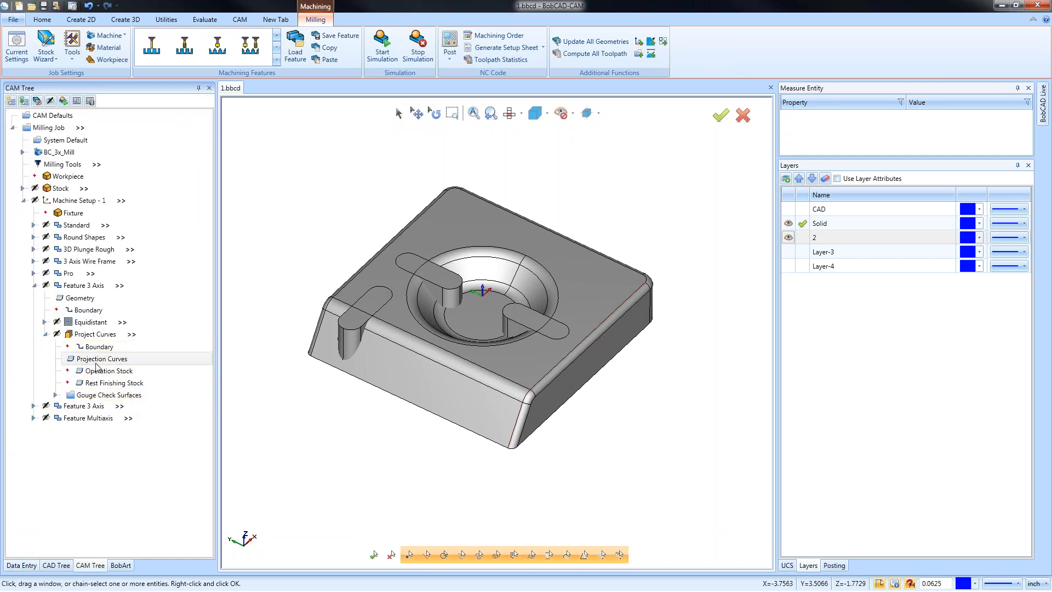
Recompute the Project Curves toolpath and collapse the first Feature 3 Axis.
{"action": "right_click", "coordinate": [92, 335]}
{"action": "left_click", "coordinate": [141, 357]}
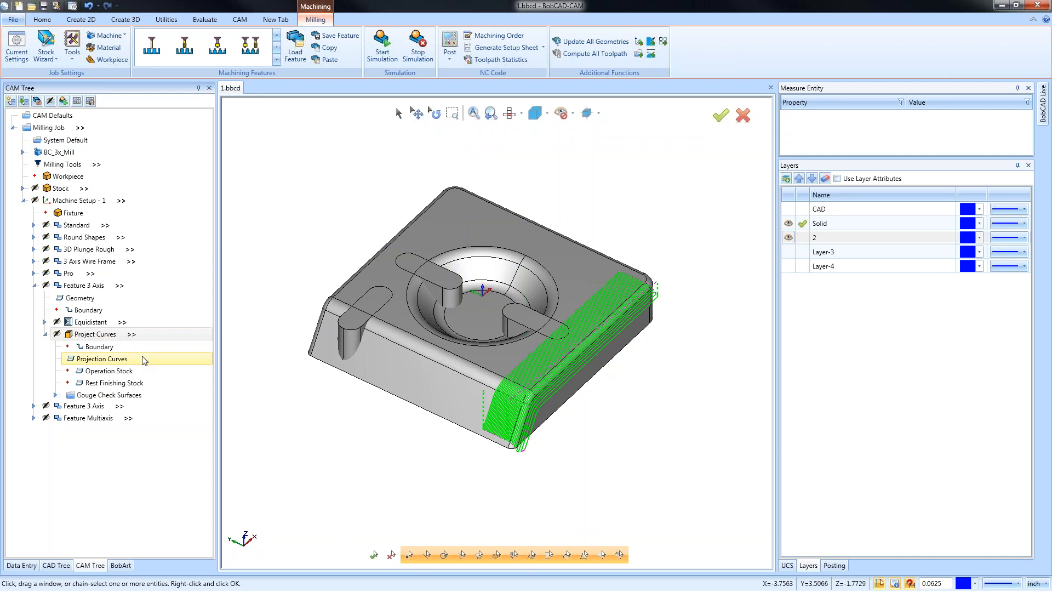
{"action": "left_click", "coordinate": [122, 322]}
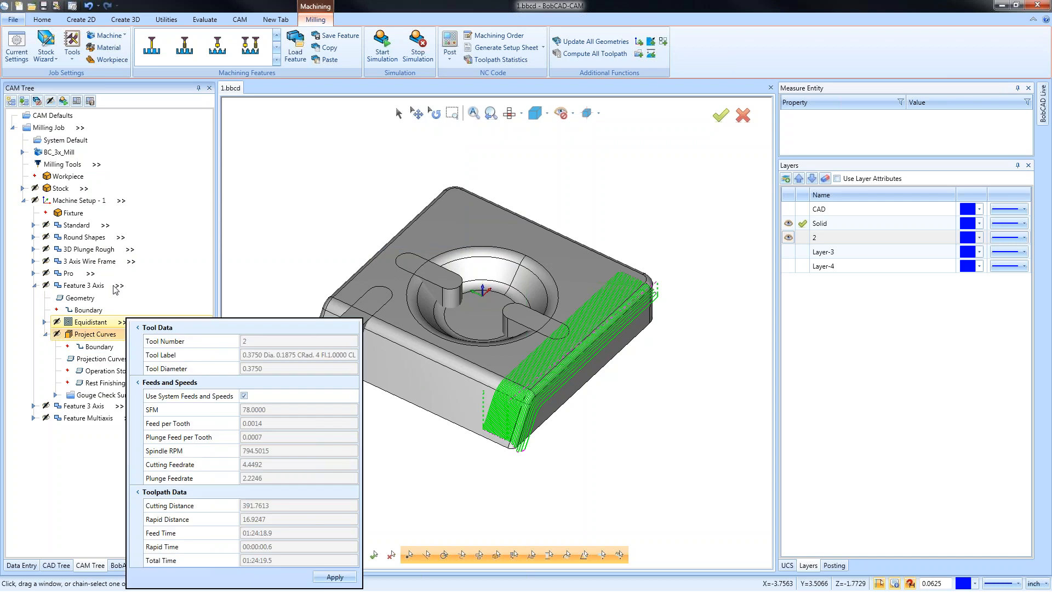
{"action": "left_click", "coordinate": [35, 287]}
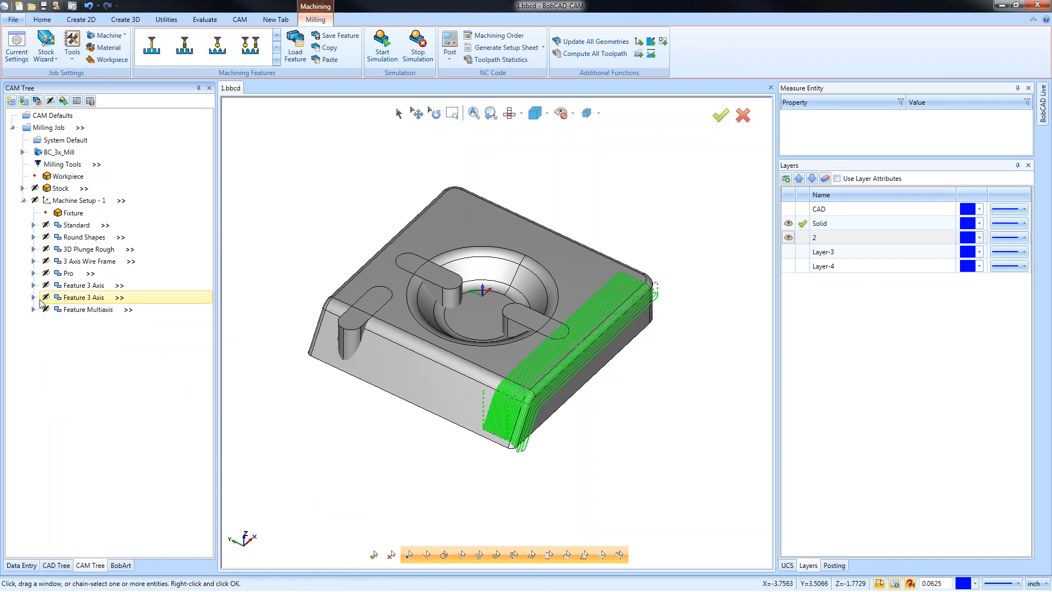
Open the second Feature 3 Axis geometry selection and accept it with all part faces and the slot-shaped bodies selected.
{"action": "left_click", "coordinate": [35, 300]}
{"action": "left_click", "coordinate": [88, 336]}
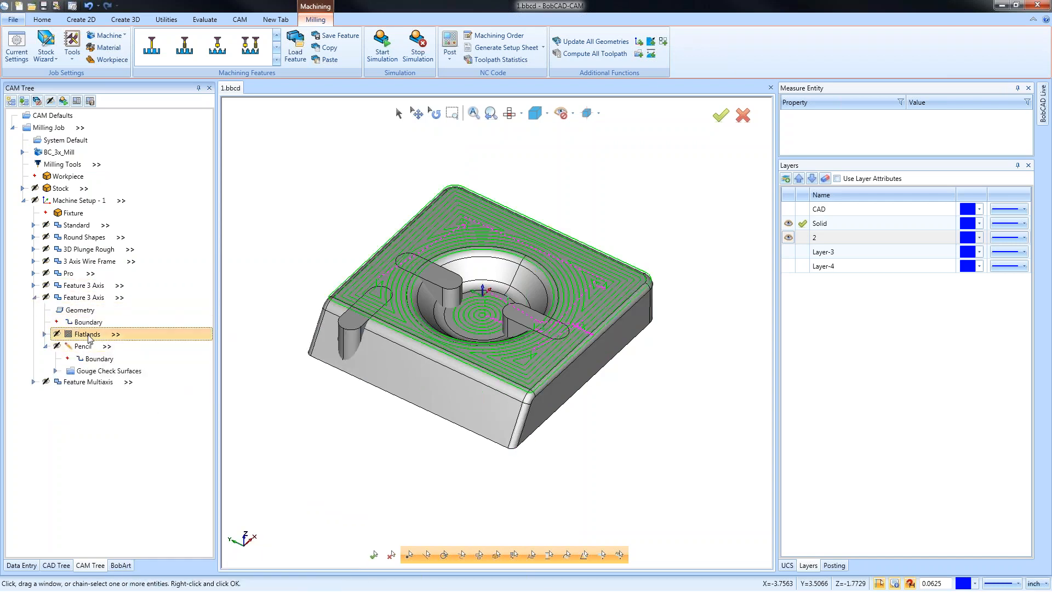
{"action": "right_click", "coordinate": [88, 335]}
{"action": "right_click", "coordinate": [87, 310]}
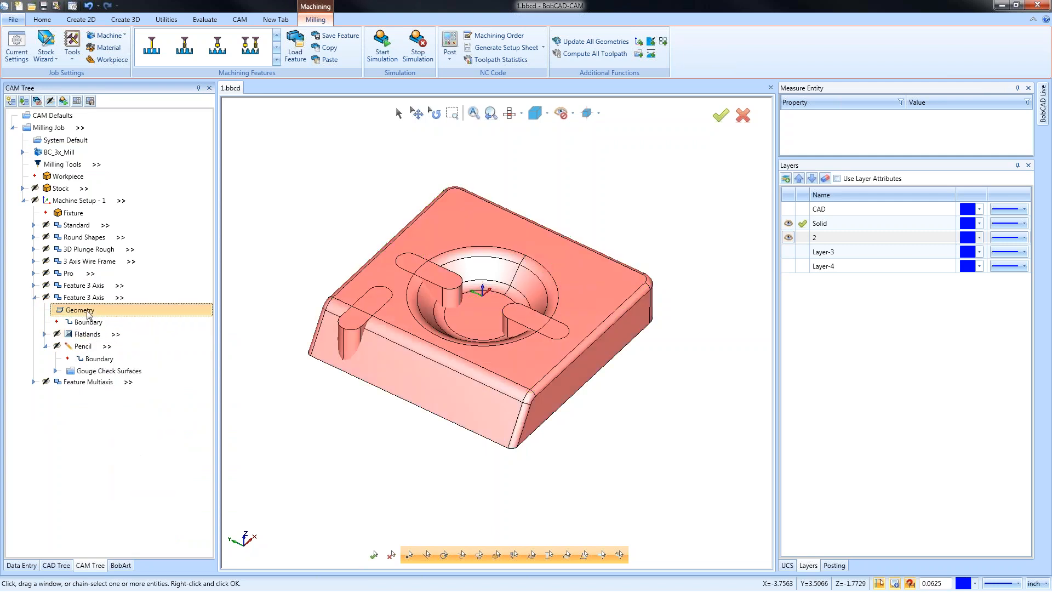
{"action": "left_click", "coordinate": [110, 316]}
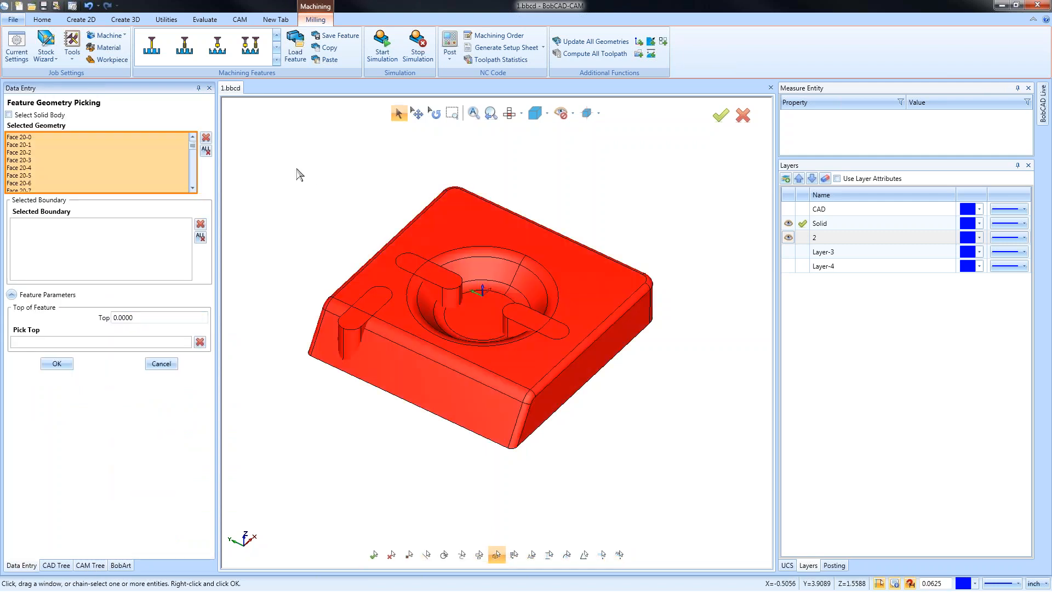
{"action": "left_click", "coordinate": [64, 364]}
Recompute the Flatlands toolpath and inspect it around the slot-shaped bodies.
{"action": "right_click", "coordinate": [82, 333]}
{"action": "left_click", "coordinate": [124, 354]}
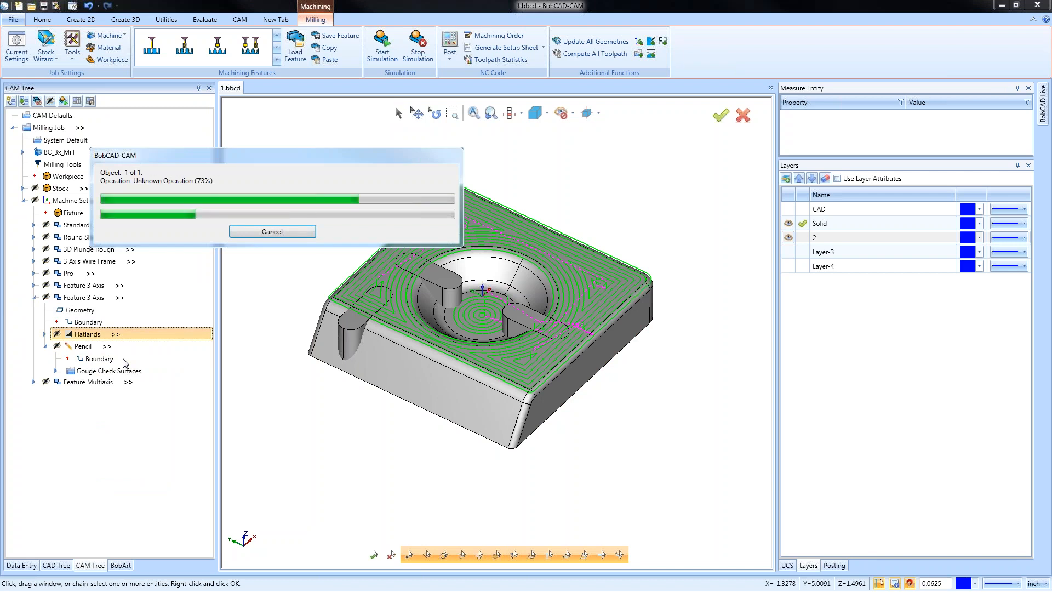
{"action": "middle_click_drag", "start_coordinate": [465, 356], "coordinate": [424, 367]}
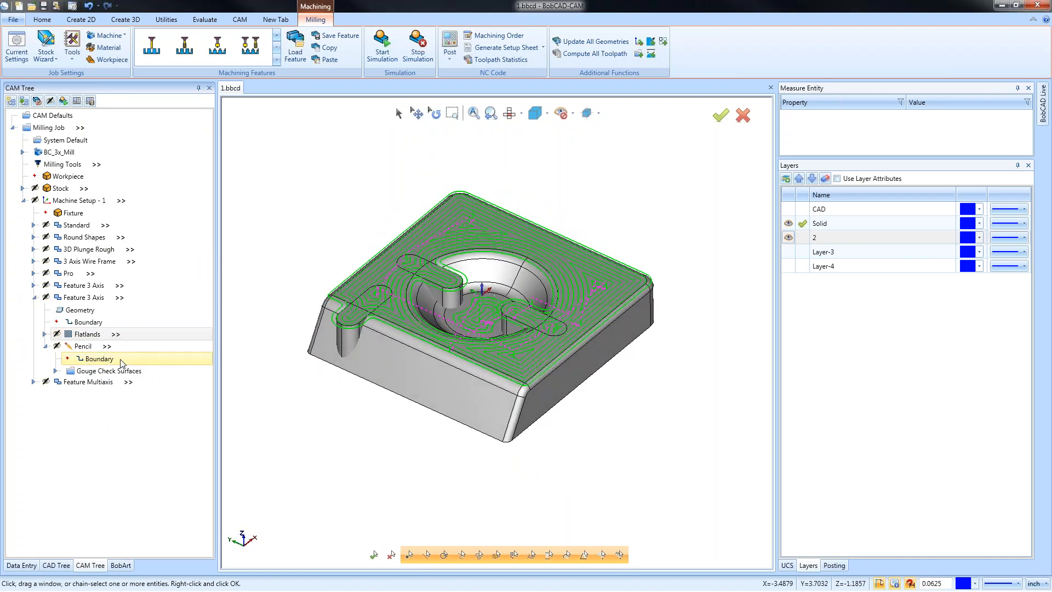
Display the Pencil toolpath to examine where it follows the slot-shaped bodies, and collapse the second Feature 3 Axis.
{"action": "left_click", "coordinate": [36, 301]}
{"action": "left_click", "coordinate": [33, 299]}
{"action": "left_click", "coordinate": [34, 299]}
{"action": "left_click", "coordinate": [85, 347]}
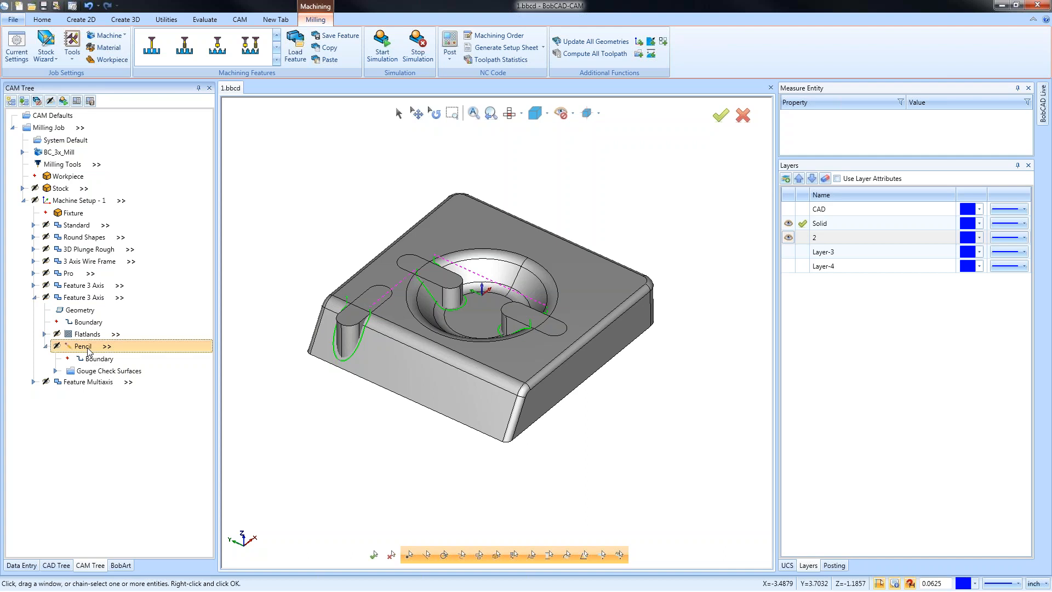
{"action": "left_click", "coordinate": [34, 297]}
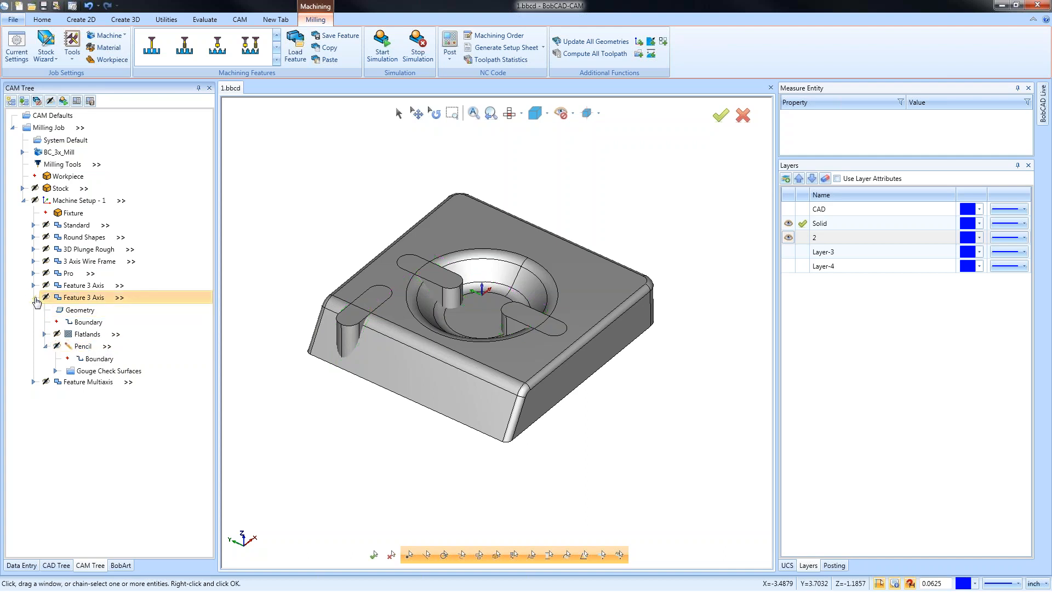
Expand the Feature Multiaxis and examine its drive surfaces and the Multiaxis toolpath along the part's rounded edges.
{"action": "left_click", "coordinate": [34, 309]}
{"action": "left_click", "coordinate": [56, 335]}
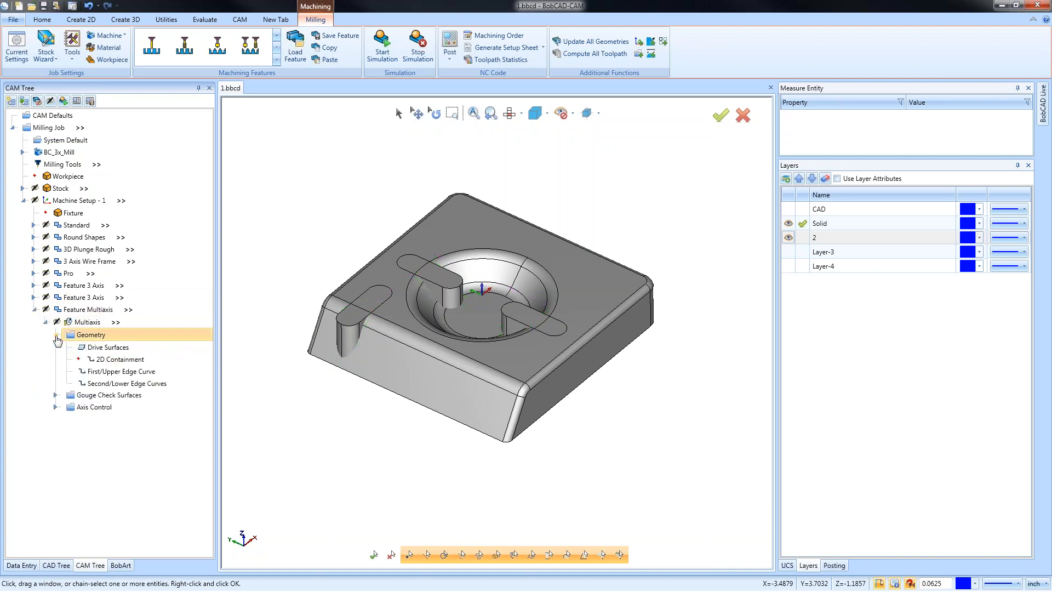
{"action": "left_click", "coordinate": [99, 349]}
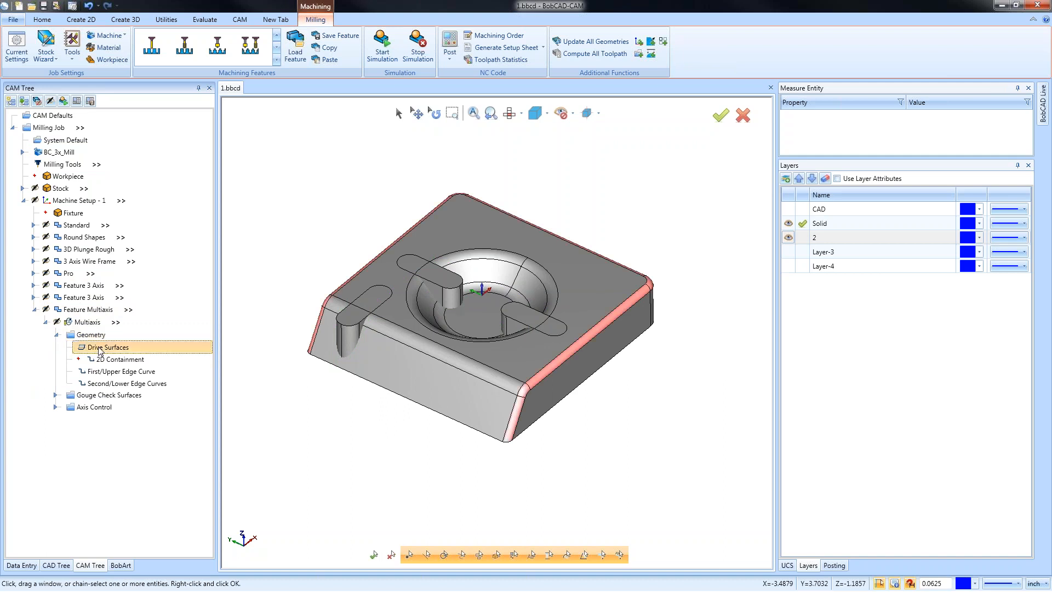
{"action": "middle_click_drag", "start_coordinate": [496, 464], "coordinate": [472, 453]}
{"action": "left_click", "coordinate": [88, 322]}
{"action": "mouse_move", "coordinate": [369, 390]}
{"action": "middle_mouse_down"}
{"action": "mouse_move", "coordinate": [580, 401]}
{"action": "mouse_move", "coordinate": [355, 396]}
{"action": "middle_mouse_up"}
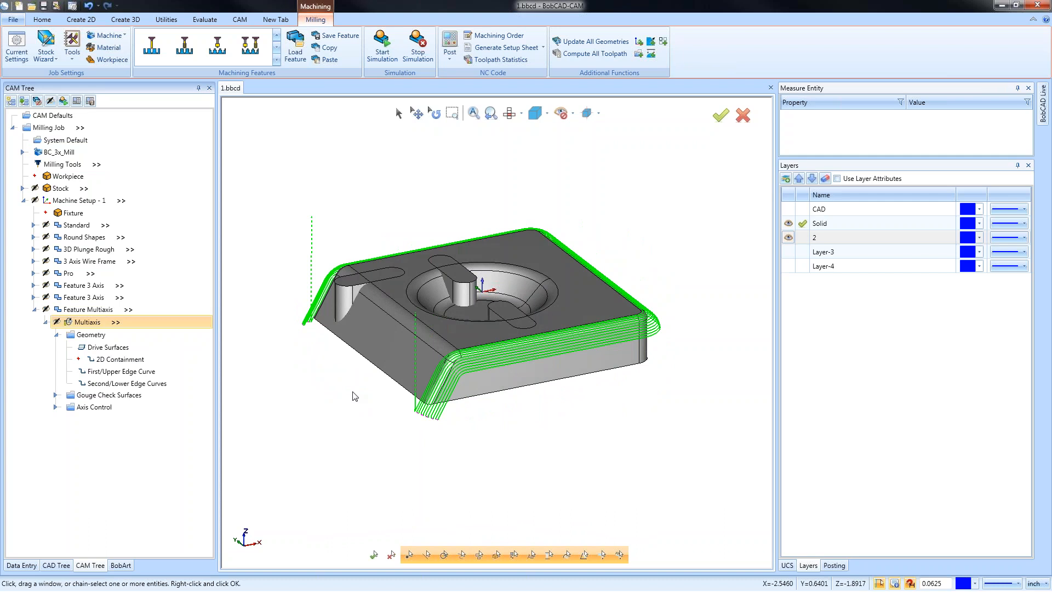